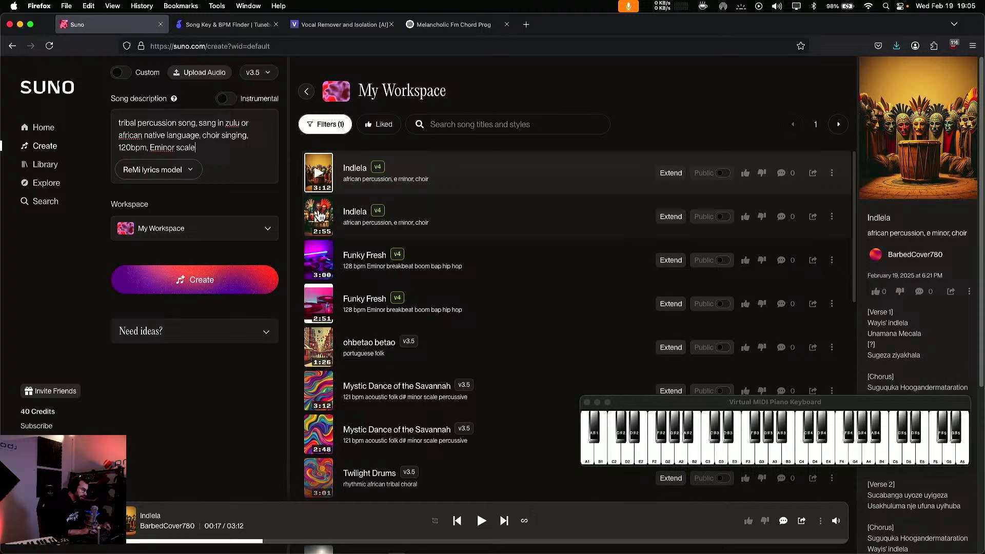
Preview both Indlela songs in the workspace, replaying the first from near its beginning and pausing each after listening.
{"action": "left_click", "coordinate": [319, 177]}
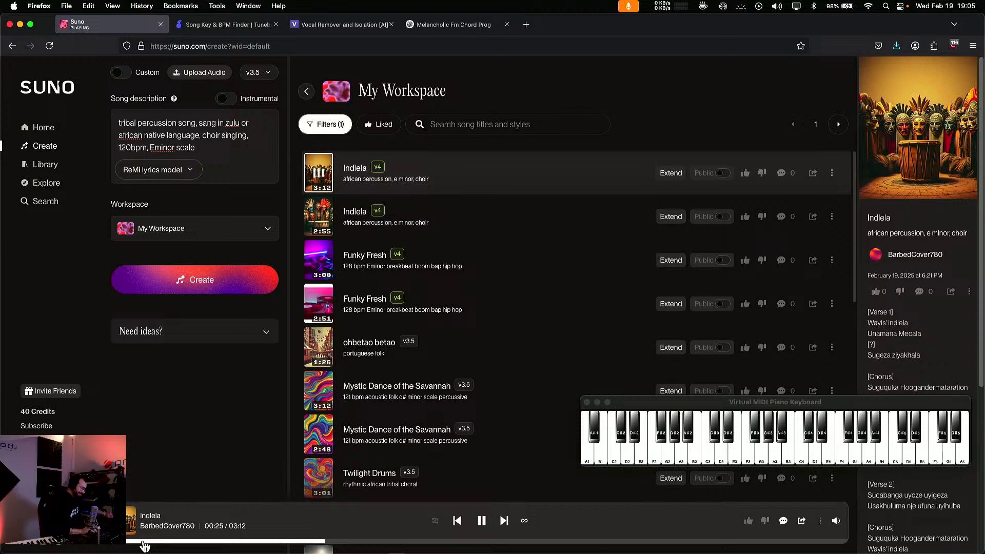
{"action": "left_click", "coordinate": [143, 542]}
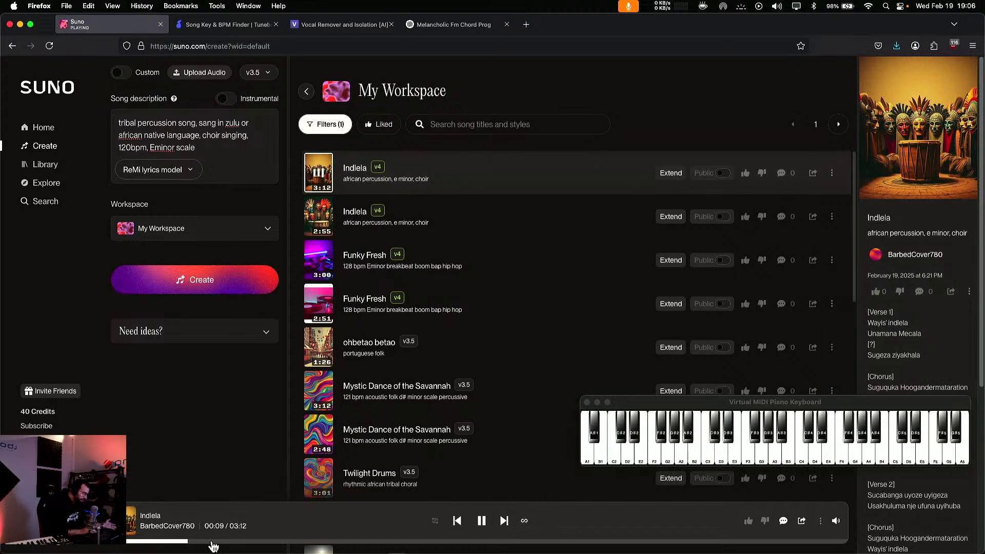
{"action": "left_click", "coordinate": [482, 521]}
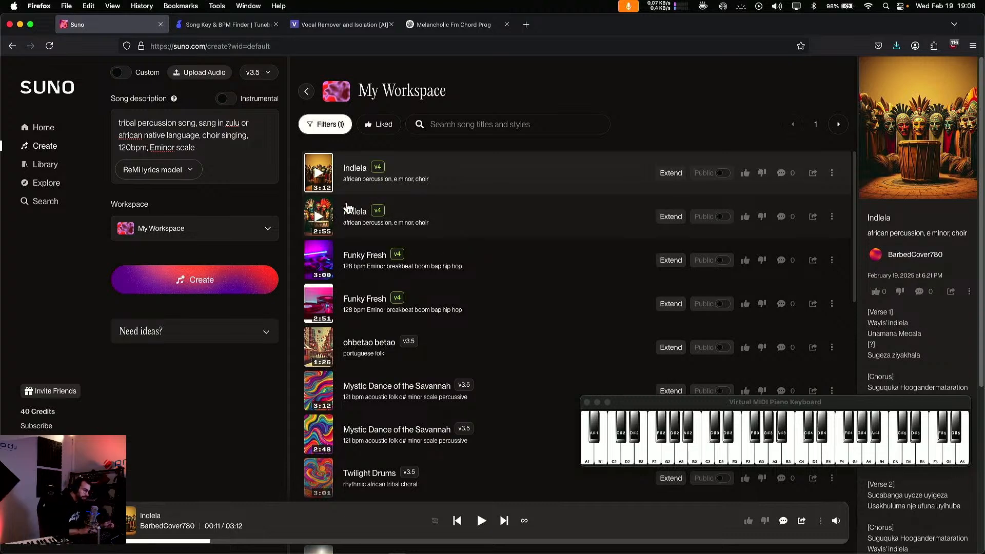
{"action": "left_click", "coordinate": [320, 220]}
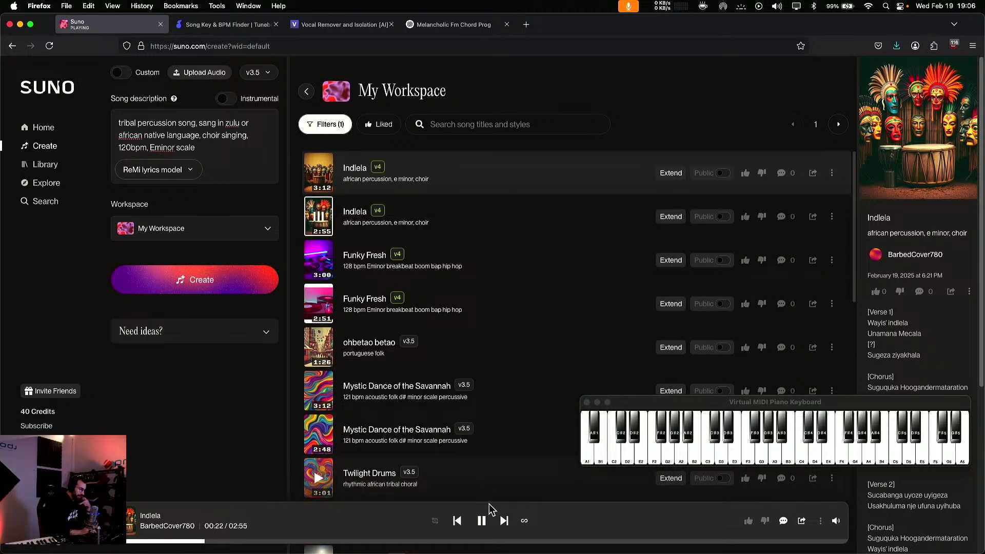
{"action": "left_click", "coordinate": [482, 520]}
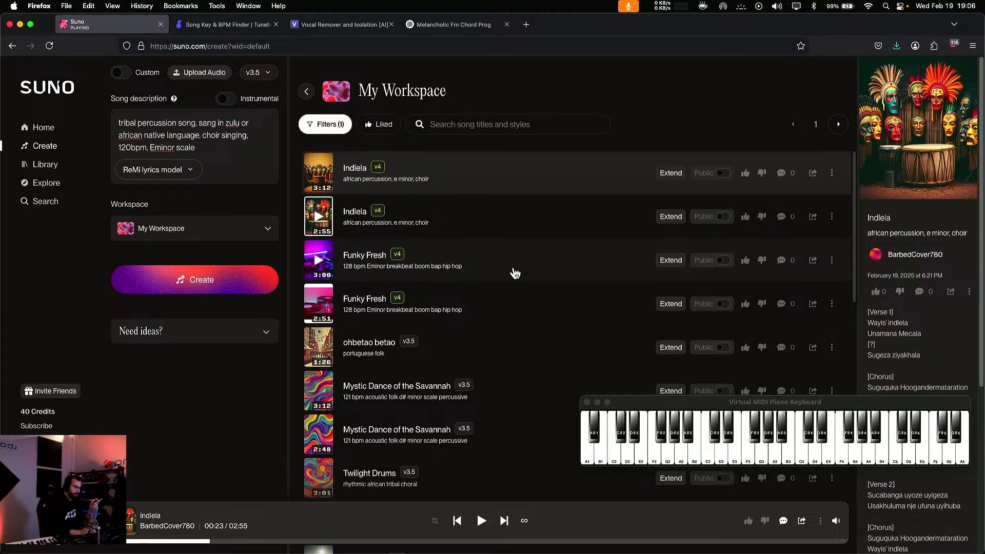
Show the available download formats for the first Indlela song, including MP3 Audio, and dismiss the options without downloading.
{"action": "left_click", "coordinate": [831, 173]}
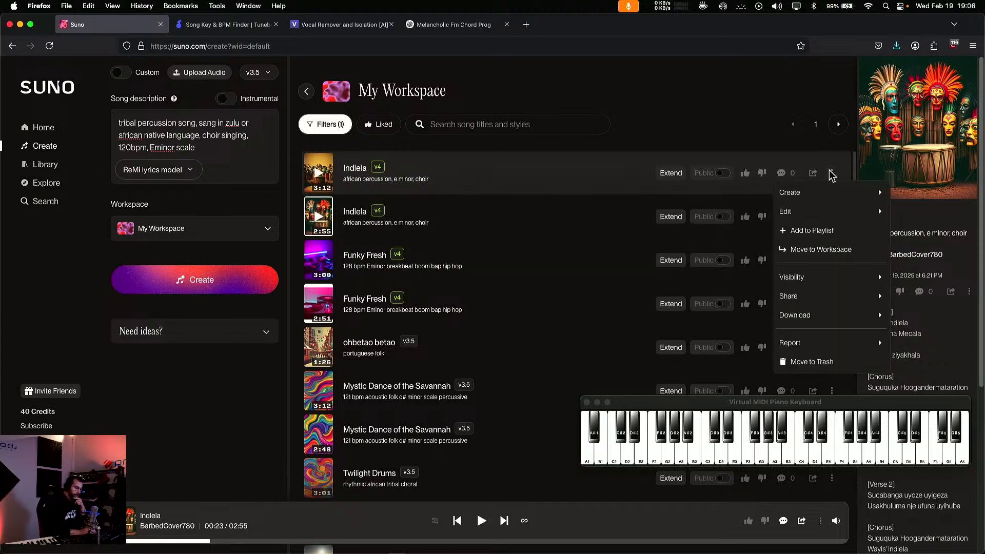
{"action": "mouse_move", "coordinate": [821, 321]}
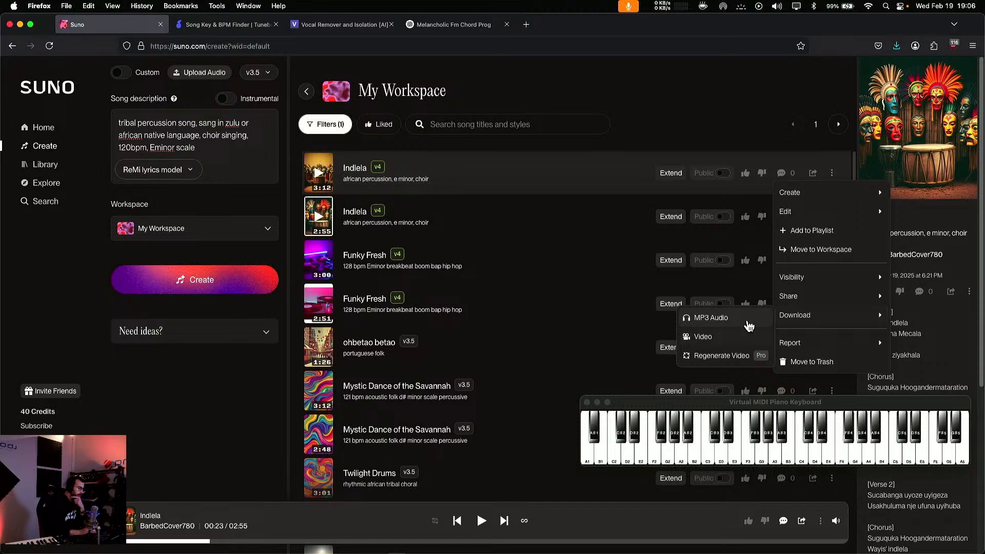
{"action": "left_click", "coordinate": [687, 124]}
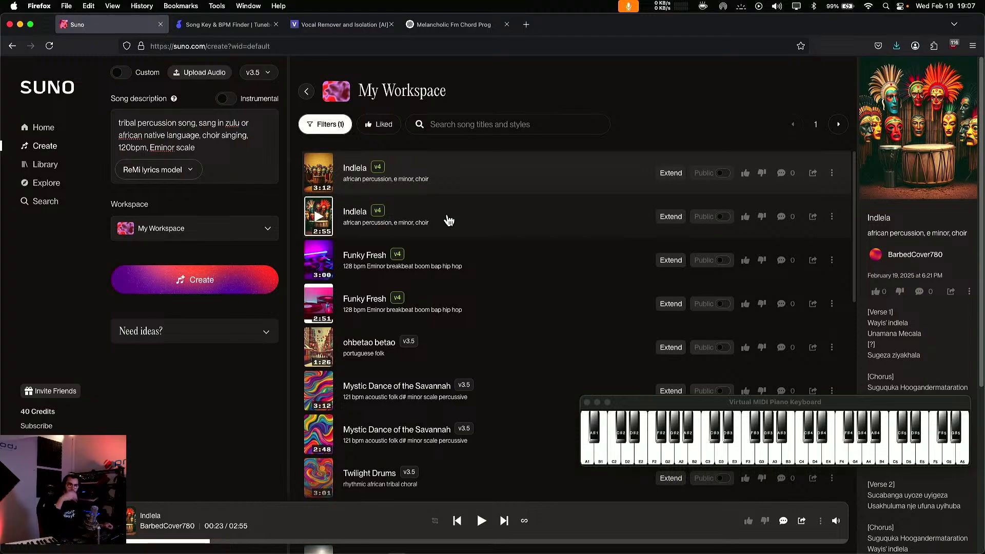
Switch to Ableton Live and examine the imported Indlela-1 and Indlela2 tracks and the warp settings of the Indlela-1 clip.
{"action": "key", "text": "ctrl+Up"}
{"action": "left_click", "coordinate": [322, 201]}
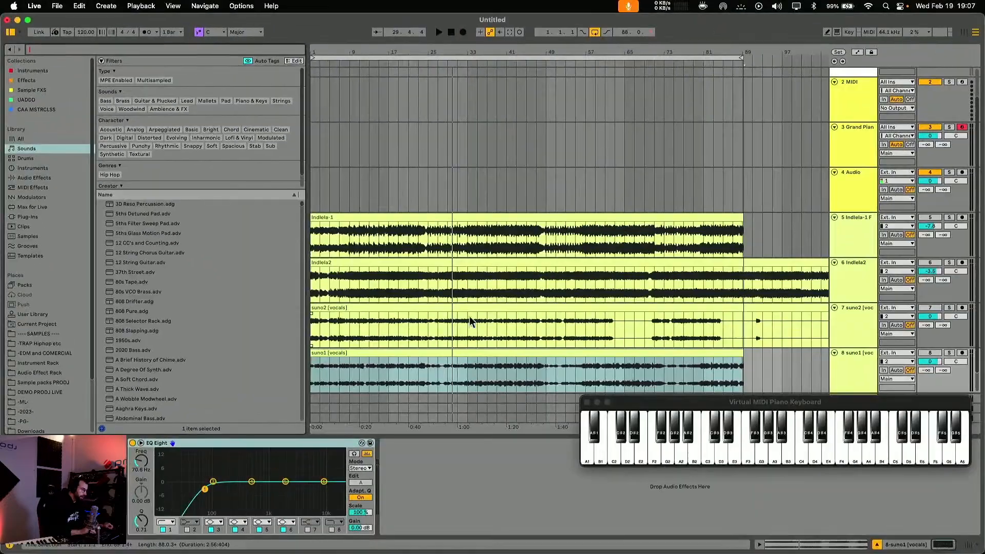
{"action": "left_click", "coordinate": [849, 281]}
{"action": "left_click", "coordinate": [863, 251]}
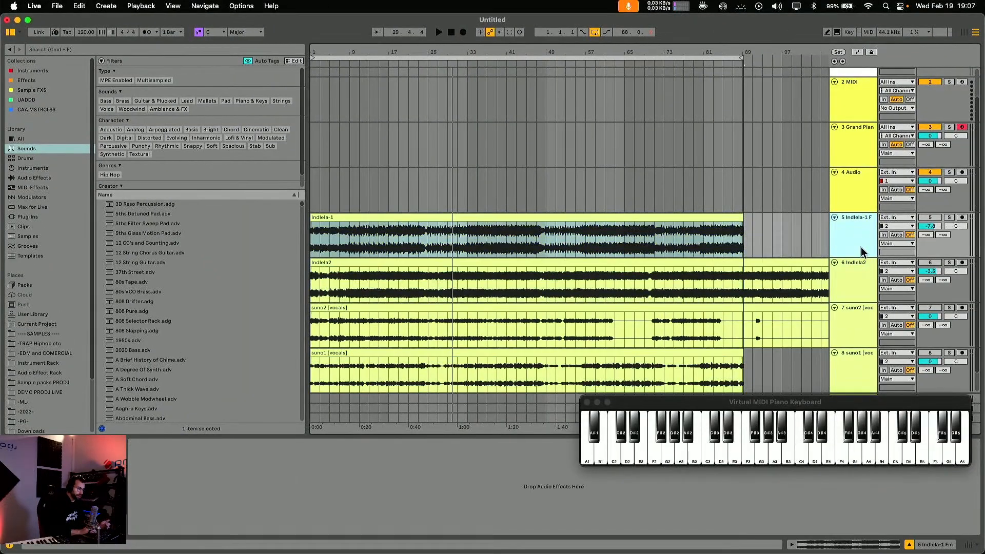
{"action": "left_click", "coordinate": [864, 277]}
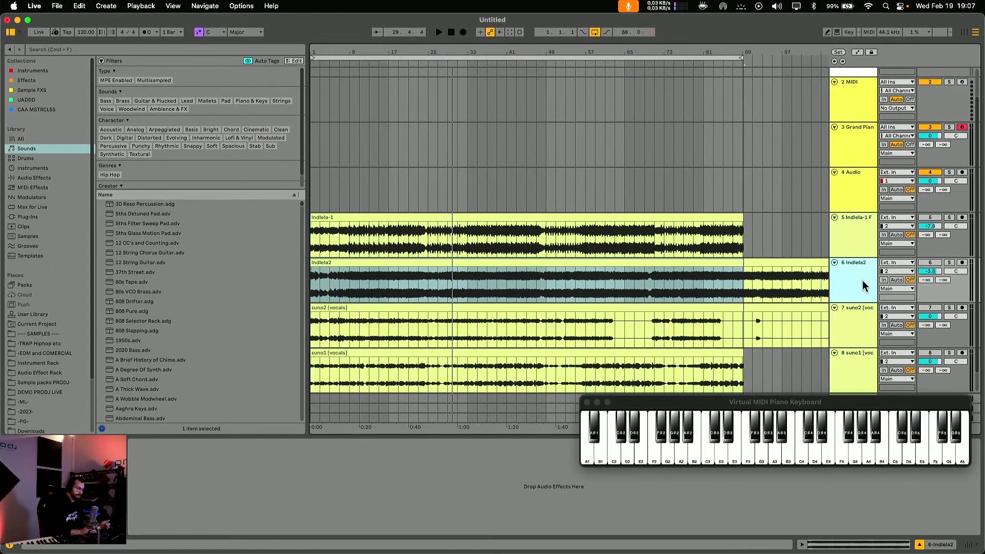
{"action": "double_click", "coordinate": [565, 217]}
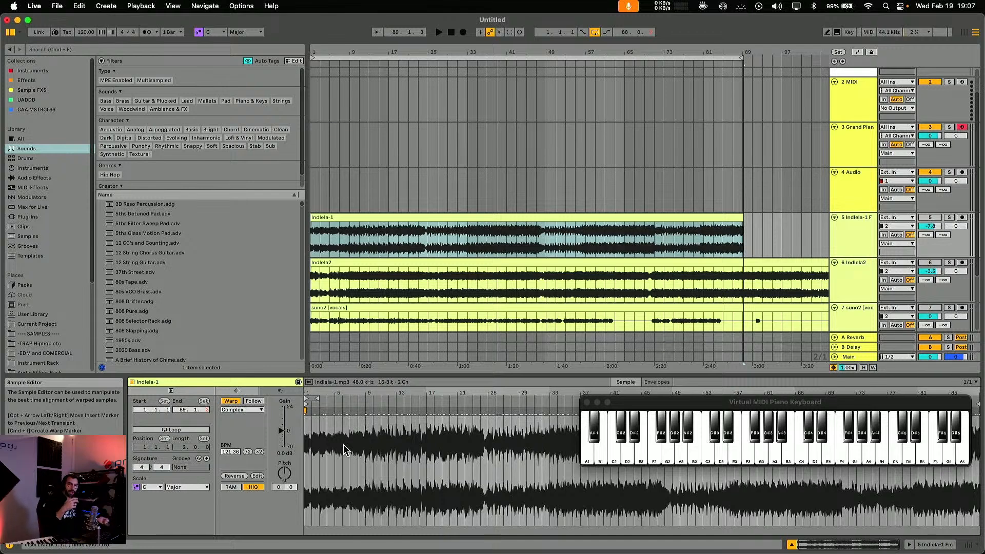
{"action": "left_click", "coordinate": [425, 159]}
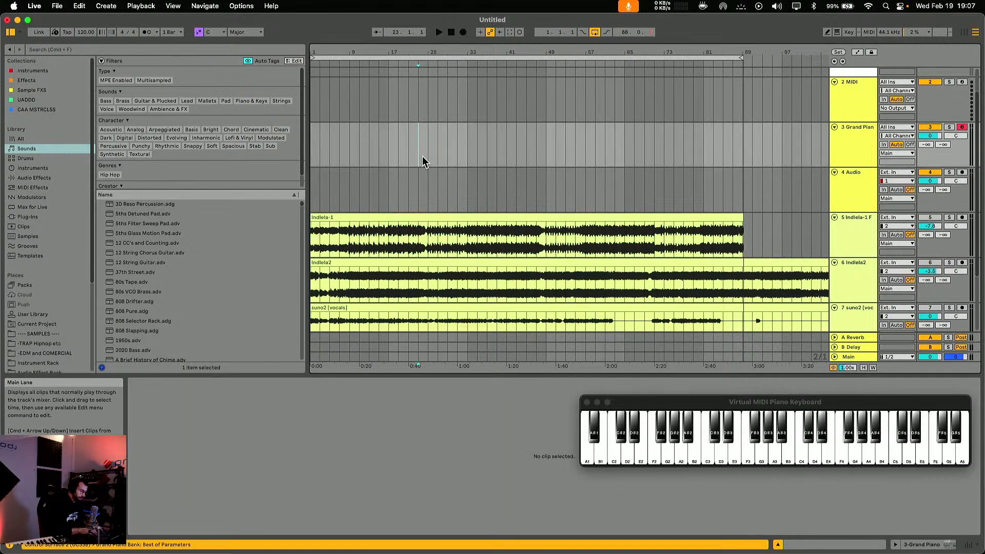
Review the Record, Warp & Launch settings, including auto-warp and the default warp mode, and close the settings.
{"action": "key", "text": "super+comma"}
{"action": "left_click", "coordinate": [377, 240]}
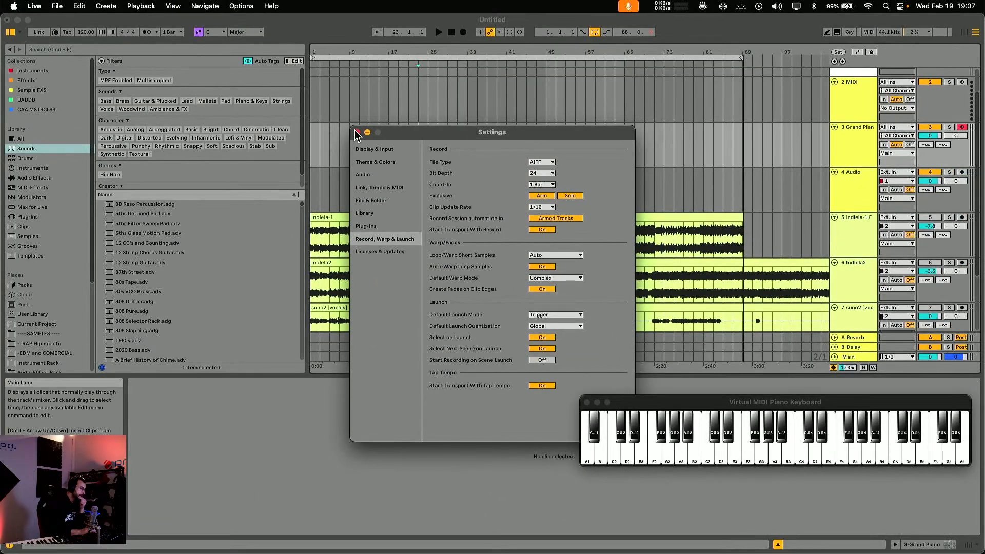
{"action": "left_click", "coordinate": [357, 132]}
Solo the Indlela-1 track and play it from the start with the metronome on to check its timing.
{"action": "left_click", "coordinate": [460, 218]}
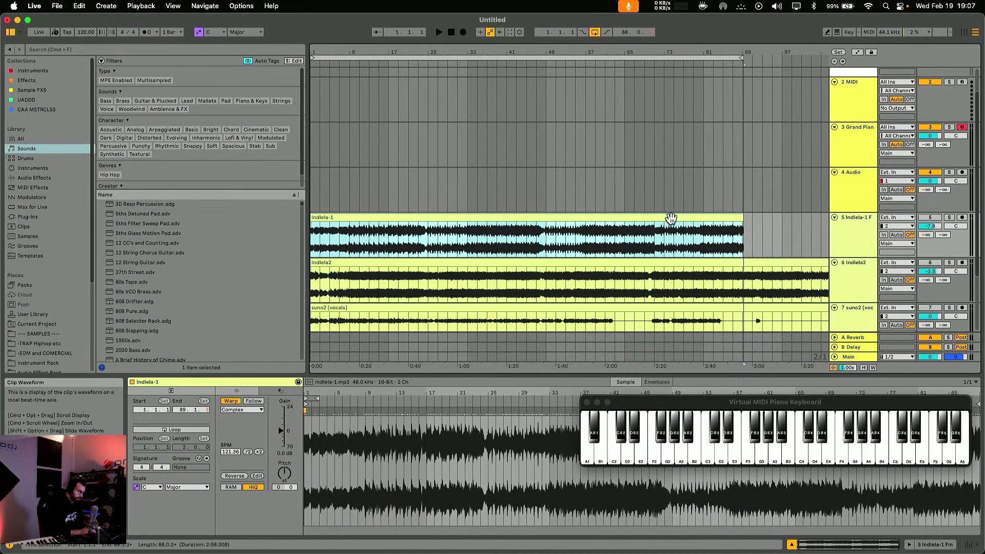
{"action": "left_click", "coordinate": [950, 218]}
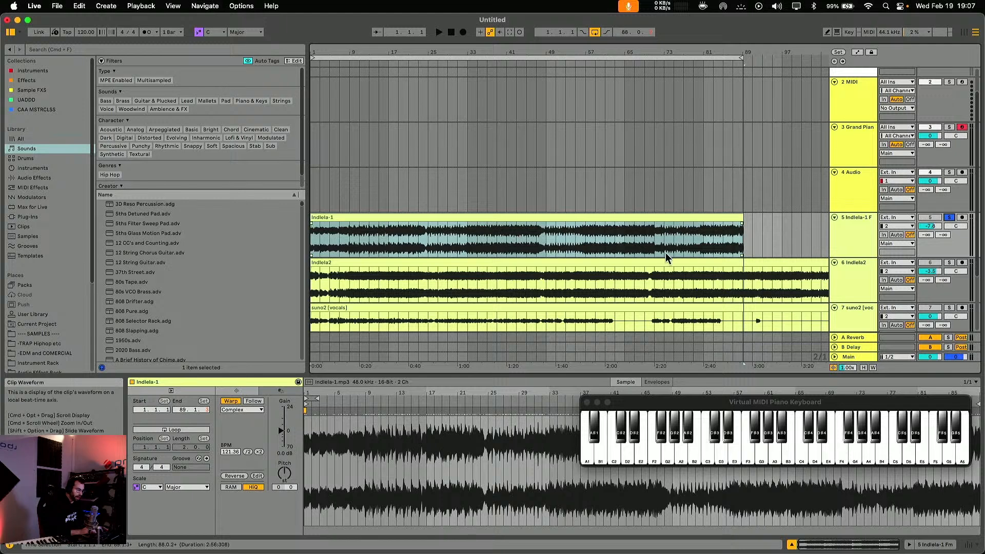
{"action": "key", "text": "space"}
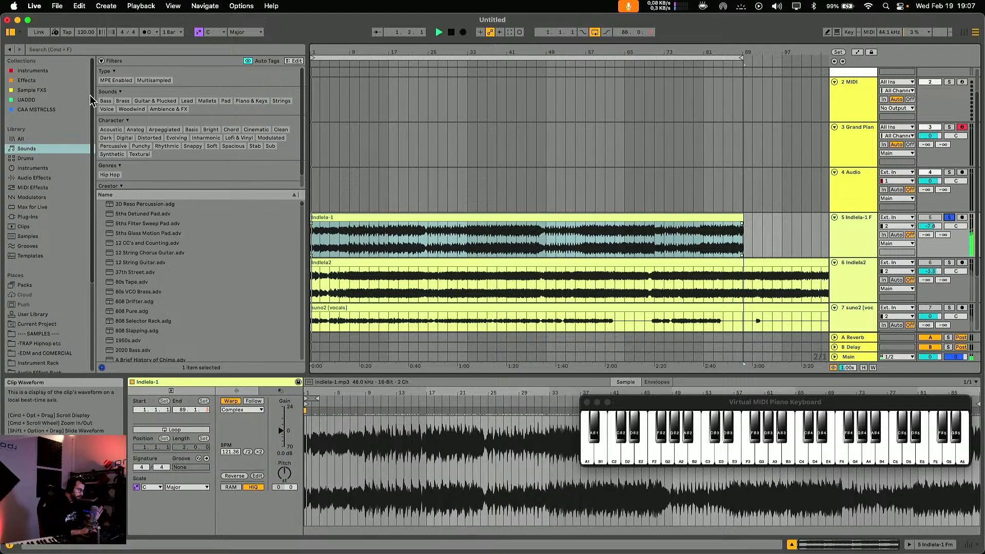
{"action": "left_click", "coordinate": [146, 32]}
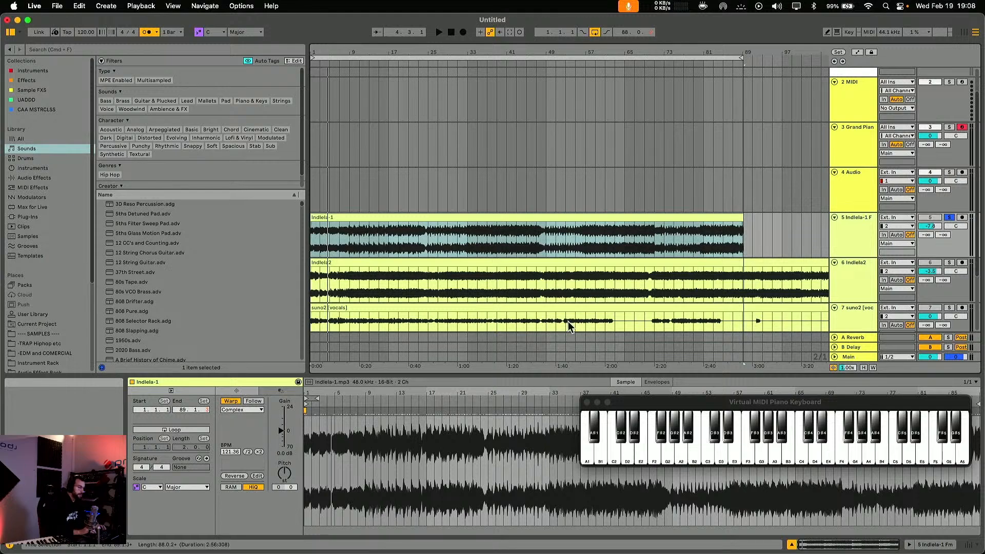
{"action": "left_click", "coordinate": [561, 243]}
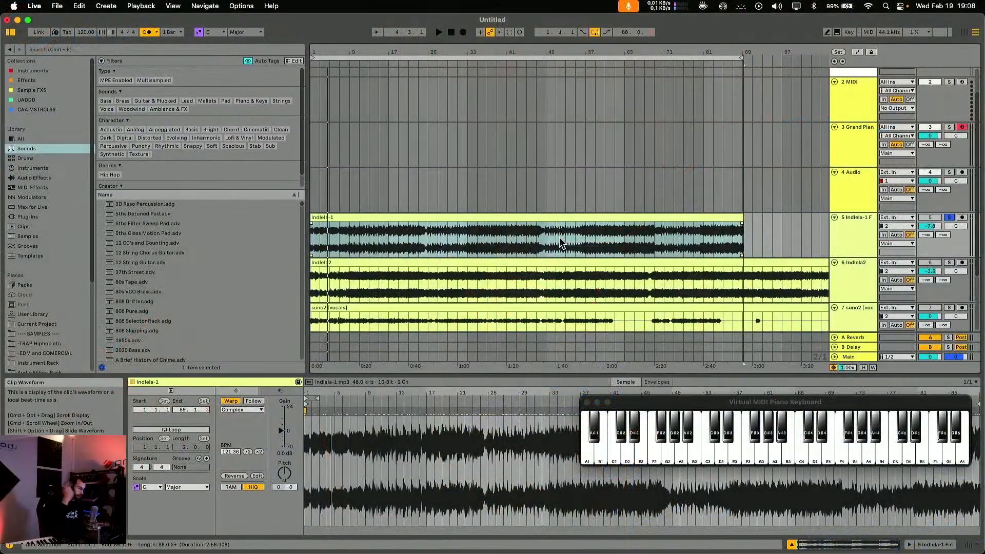
Switch to Firefox and review the key and BPM results for the two Indlela files in Tunebat's Song Key & BPM Finder.
{"action": "key", "text": "ctrl+Up"}
{"action": "left_click", "coordinate": [414, 174]}
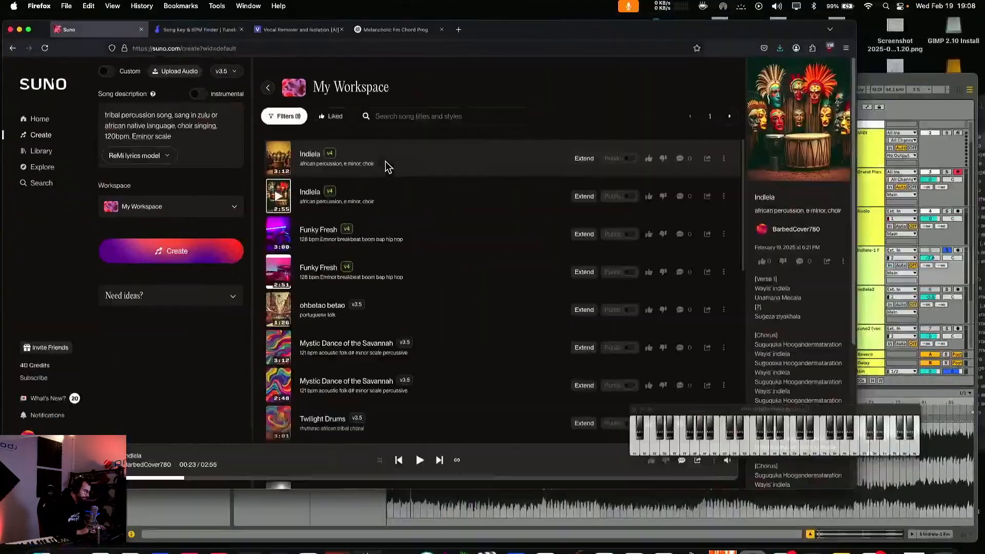
{"action": "left_click", "coordinate": [216, 29]}
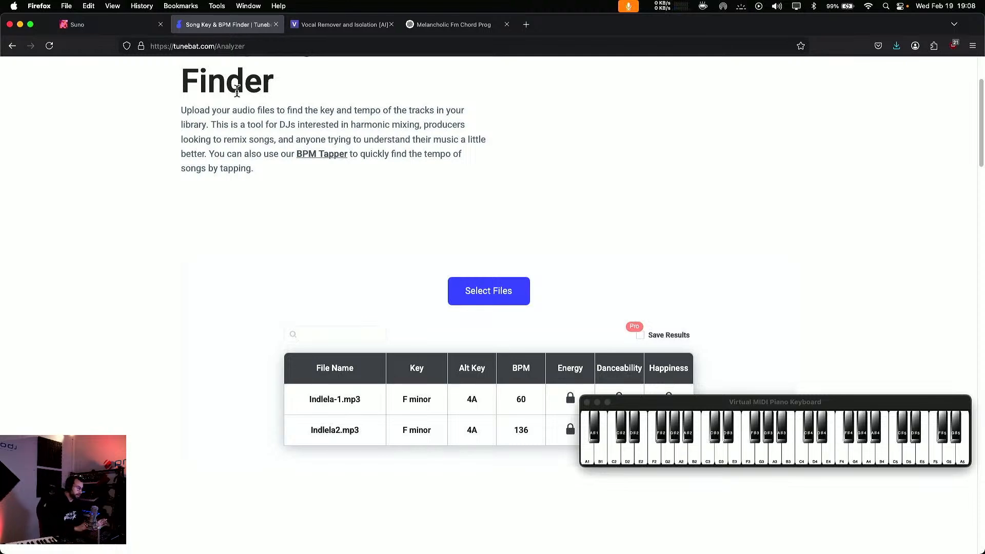
{"action": "scroll", "coordinate": [237, 91], "scroll_direction": "up", "scroll_amount": 5}
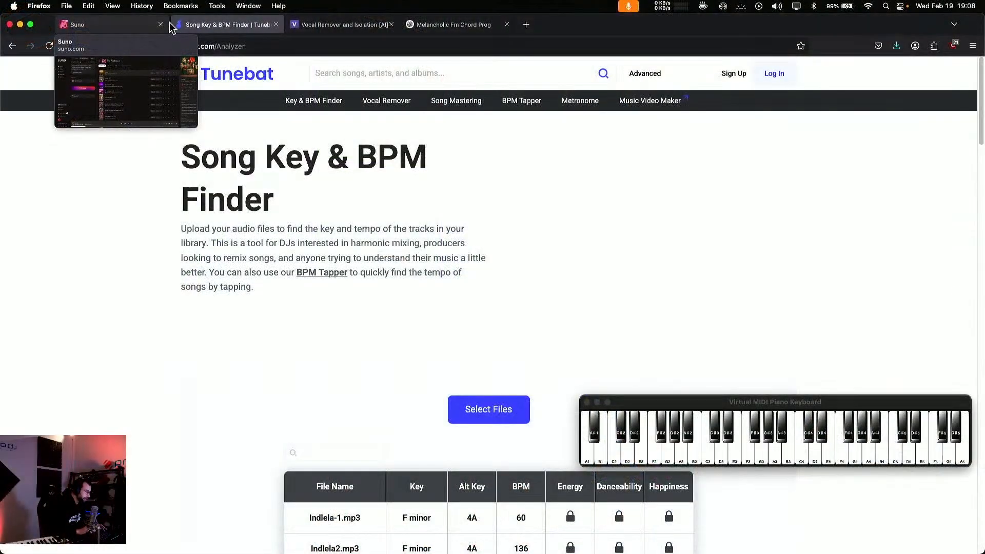
{"action": "left_click", "coordinate": [116, 27]}
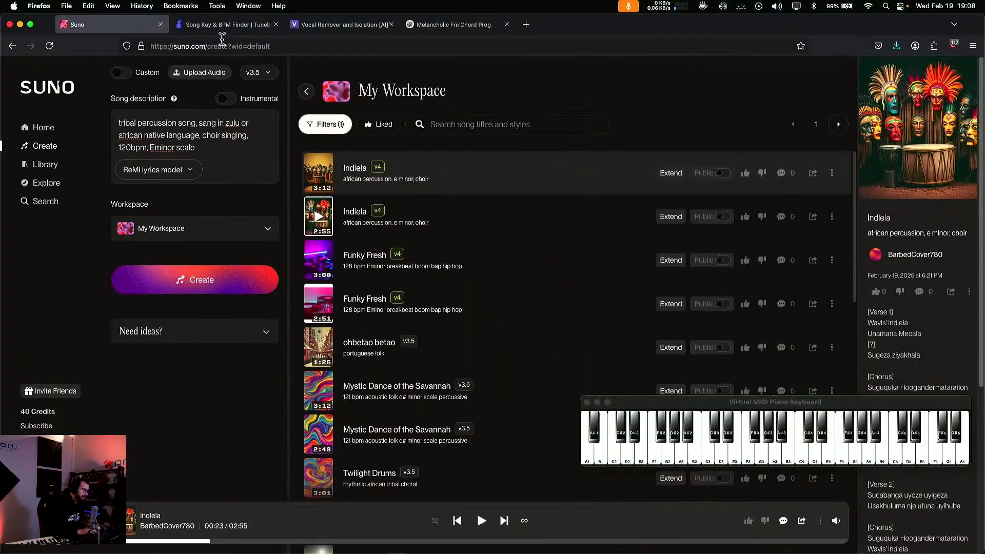
{"action": "left_click", "coordinate": [228, 25]}
{"action": "scroll", "coordinate": [294, 348], "scroll_direction": "down", "scroll_amount": 3}
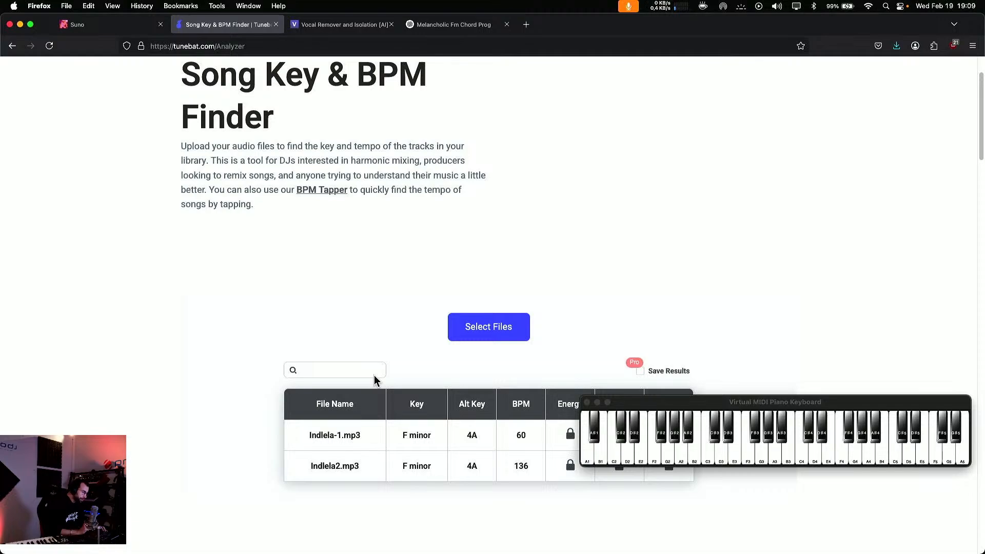
View the separated music and vocal stems of suno2.wav on the Vocal Remover site.
{"action": "key", "text": "ctrl+Up"}
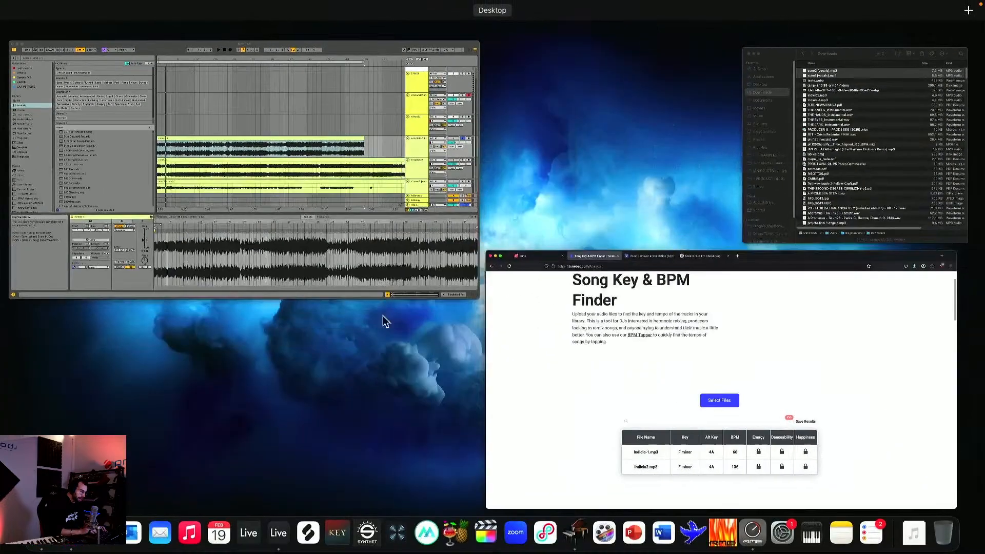
{"action": "left_click", "coordinate": [637, 319]}
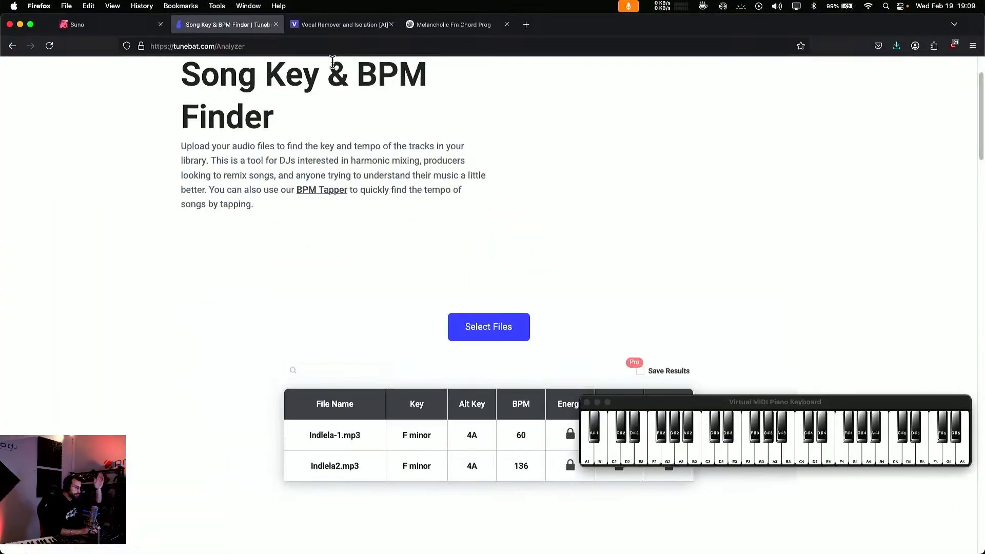
{"action": "left_click", "coordinate": [348, 26]}
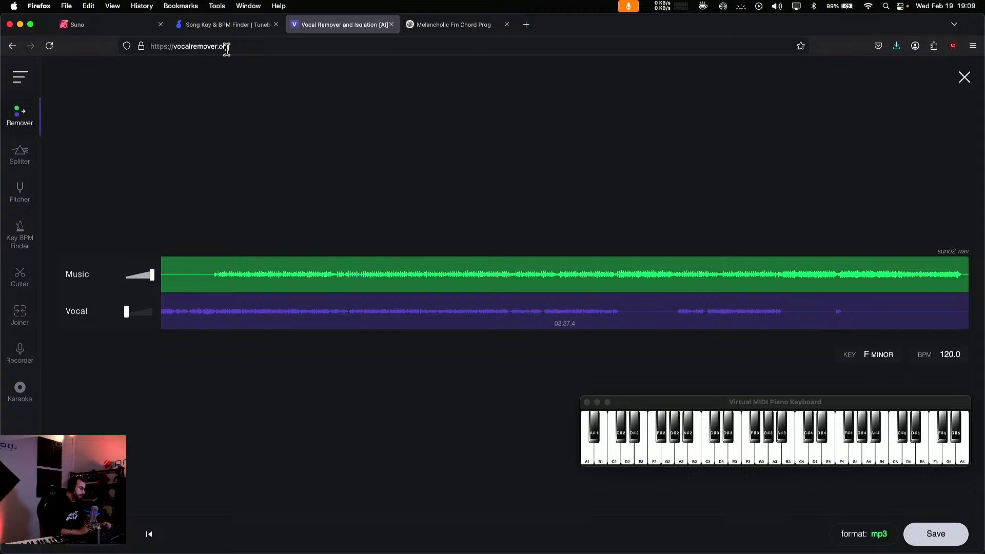
Switch to Ableton Live and move the suno1 [vocals] track above the suno2 [vocals] track.
{"action": "key", "text": "ctrl+Up"}
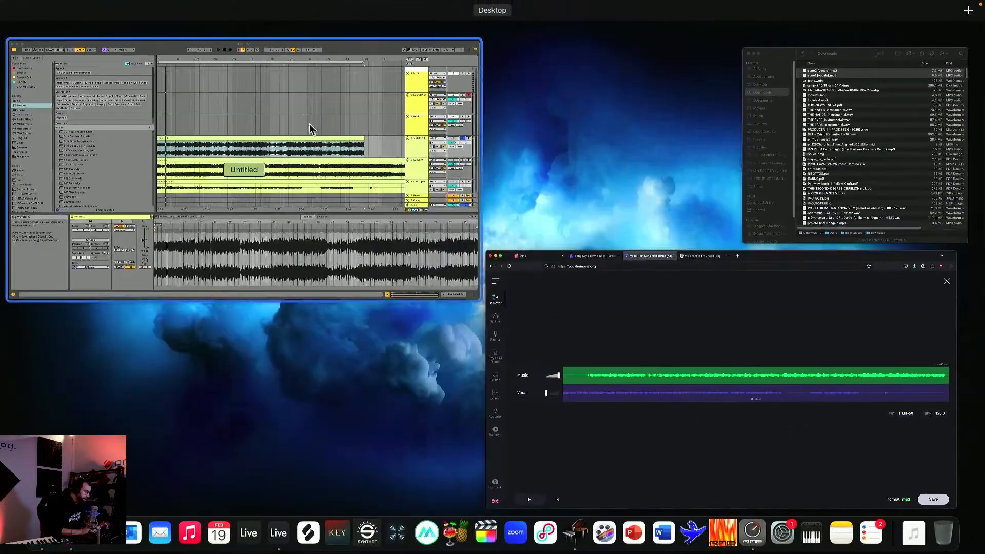
{"action": "left_click", "coordinate": [311, 129]}
{"action": "scroll", "coordinate": [544, 328], "scroll_direction": "down", "scroll_amount": 3}
{"action": "left_click", "coordinate": [393, 233]}
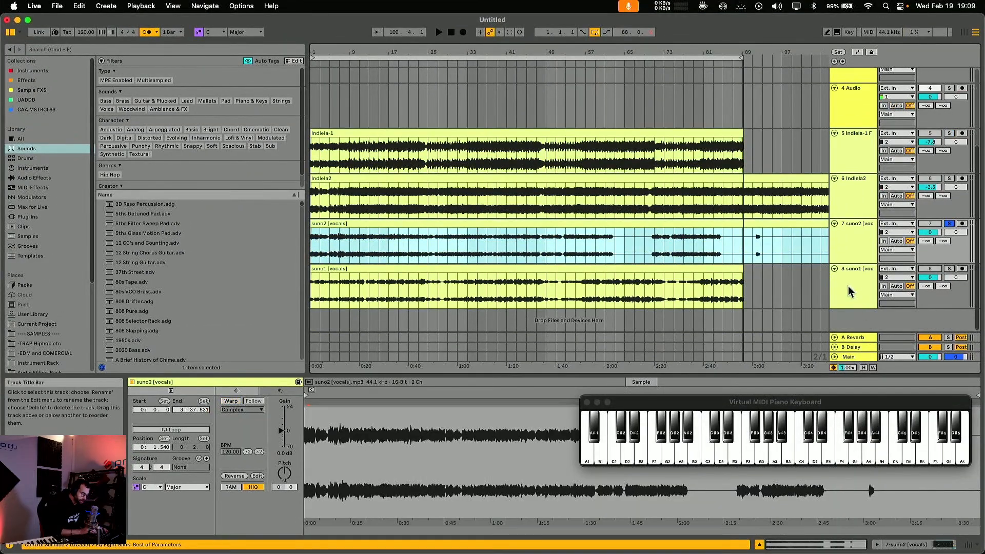
{"action": "left_click_drag", "start_coordinate": [851, 285], "coordinate": [851, 230]}
Play the suno1 [vocals] track from the start, turn off the metronome, and activate the track with solo off.
{"action": "key", "text": "space"}
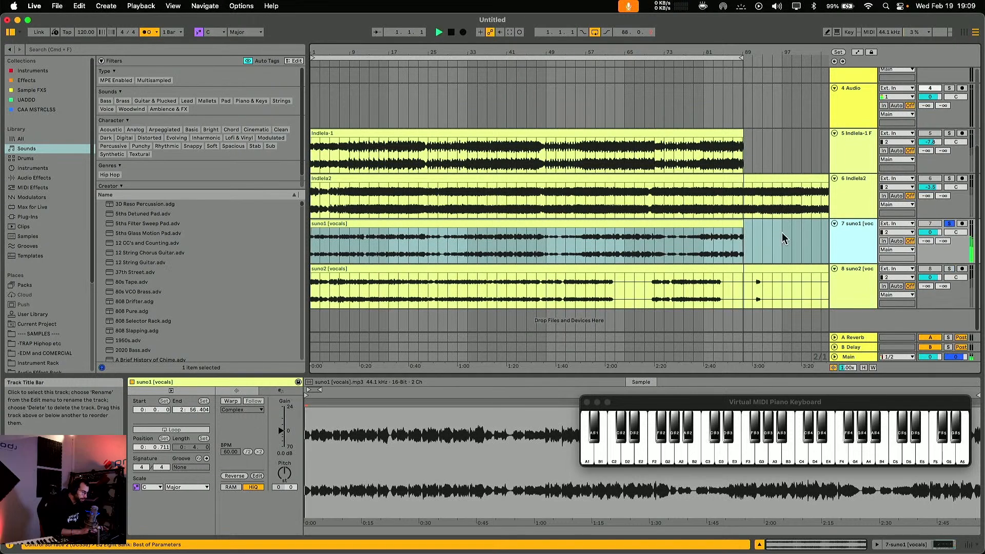
{"action": "left_click", "coordinate": [147, 32]}
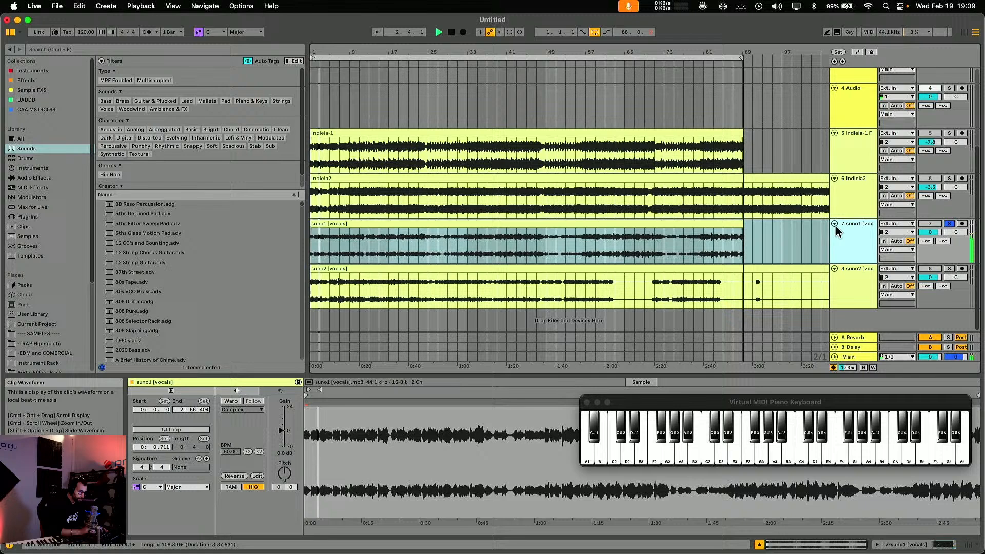
{"action": "left_click", "coordinate": [932, 224]}
{"action": "left_click", "coordinate": [949, 224]}
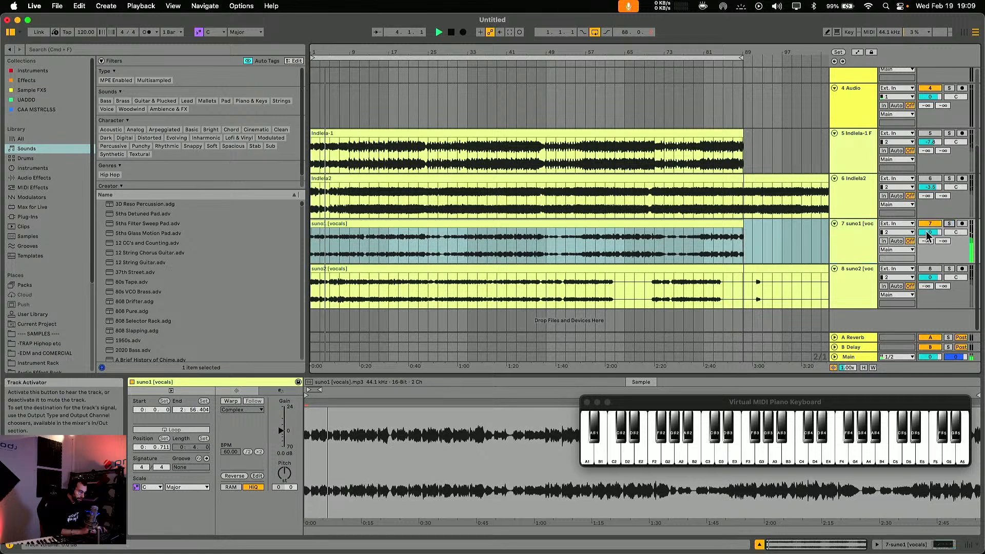
Select the Grand Piano track and enlarge the Virtual MIDI Piano Keyboard window for playing along with the vocals.
{"action": "scroll", "coordinate": [830, 213], "scroll_direction": "up", "scroll_amount": 3}
{"action": "left_click", "coordinate": [856, 110]}
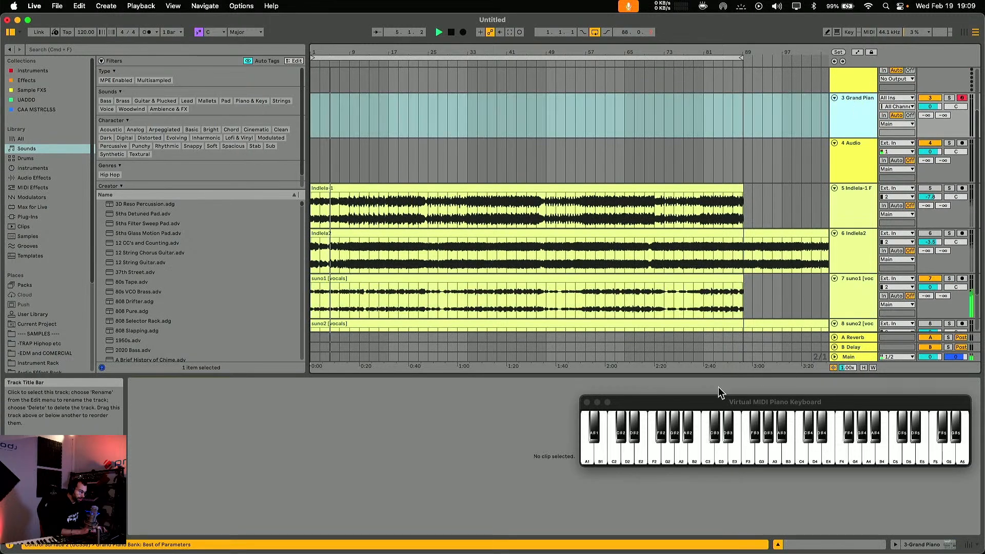
{"action": "left_click_drag", "start_coordinate": [583, 396], "coordinate": [226, 315]}
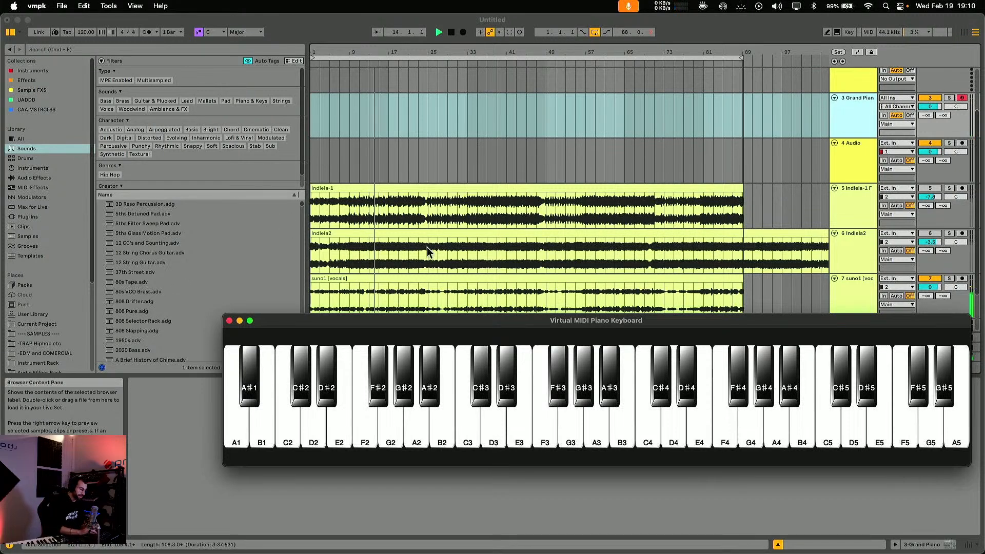
{"action": "left_click", "coordinate": [408, 263]}
{"action": "scroll", "coordinate": [380, 256], "scroll_direction": "down", "scroll_amount": 3}
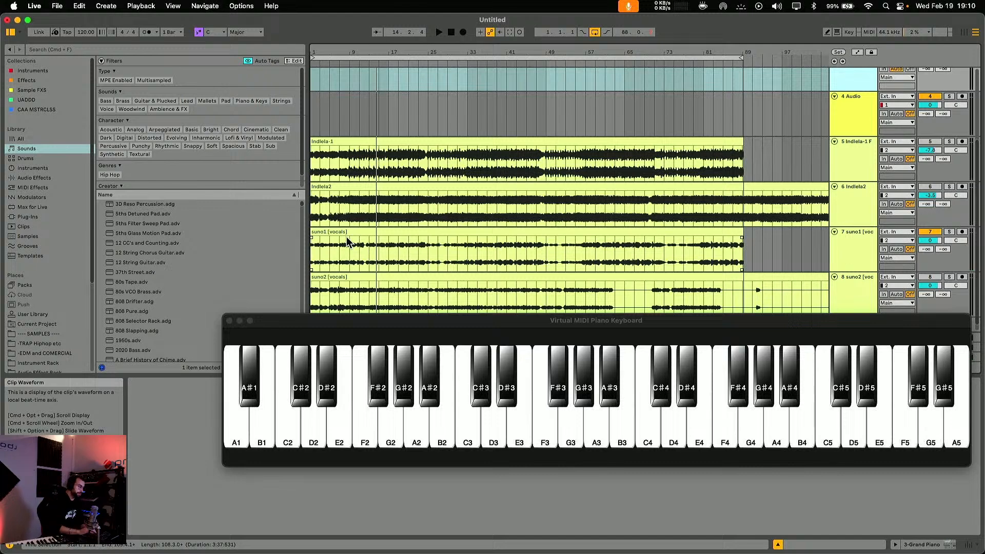
Stop the vocal playback and shrink the Virtual MIDI Piano Keyboard window so all the tracks are uncovered.
{"action": "key", "text": "space"}
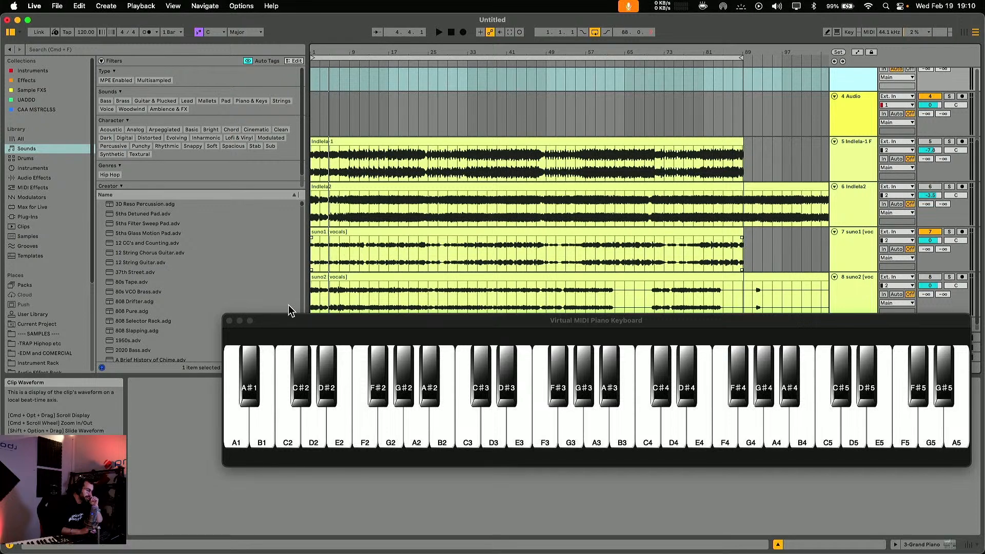
{"action": "left_click_drag", "start_coordinate": [222, 314], "coordinate": [621, 394]}
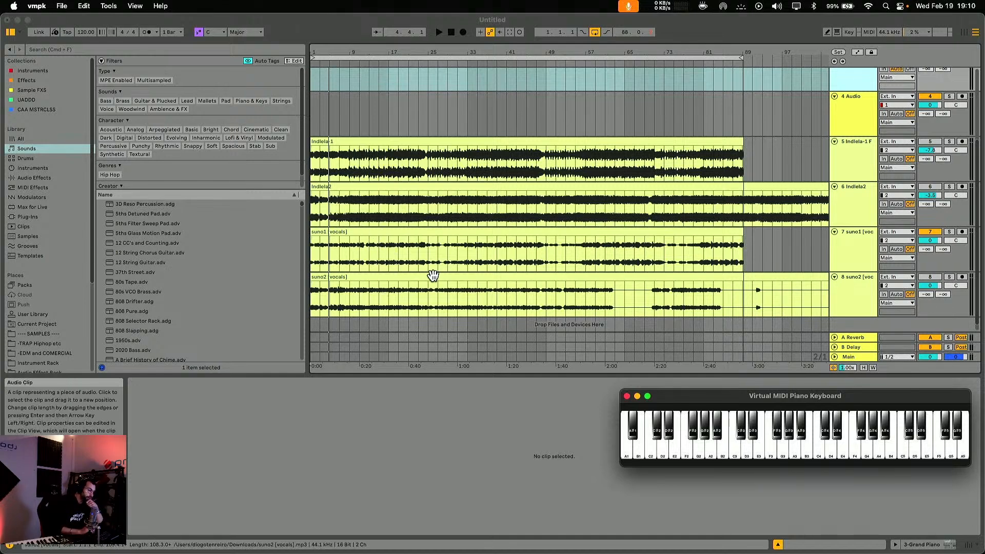
Switch to Firefox and examine ChatGPT's five-chord F minor progression, including the notes of each chord from Fm to C7sus2.
{"action": "key", "text": "ctrl+Up"}
{"action": "left_click", "coordinate": [379, 231]}
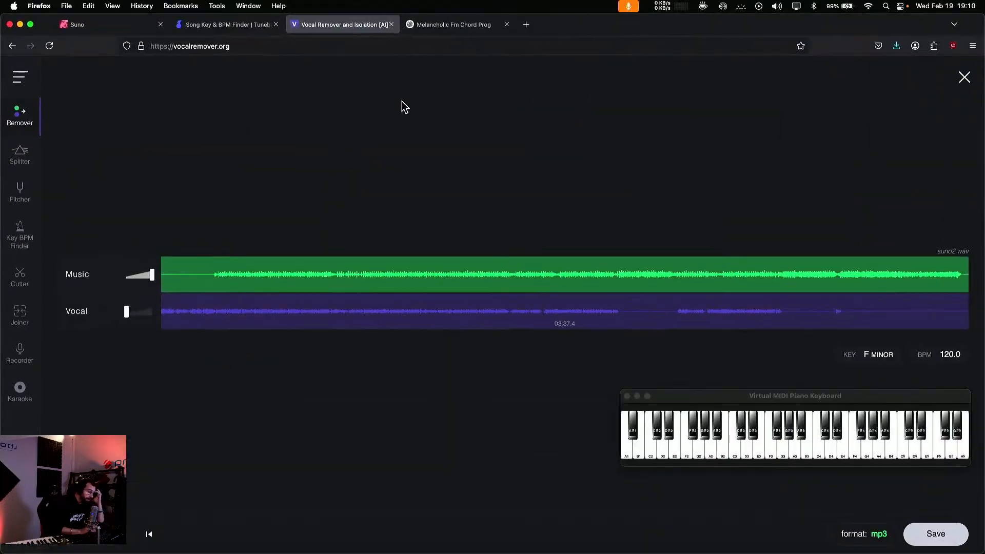
{"action": "left_click", "coordinate": [445, 24]}
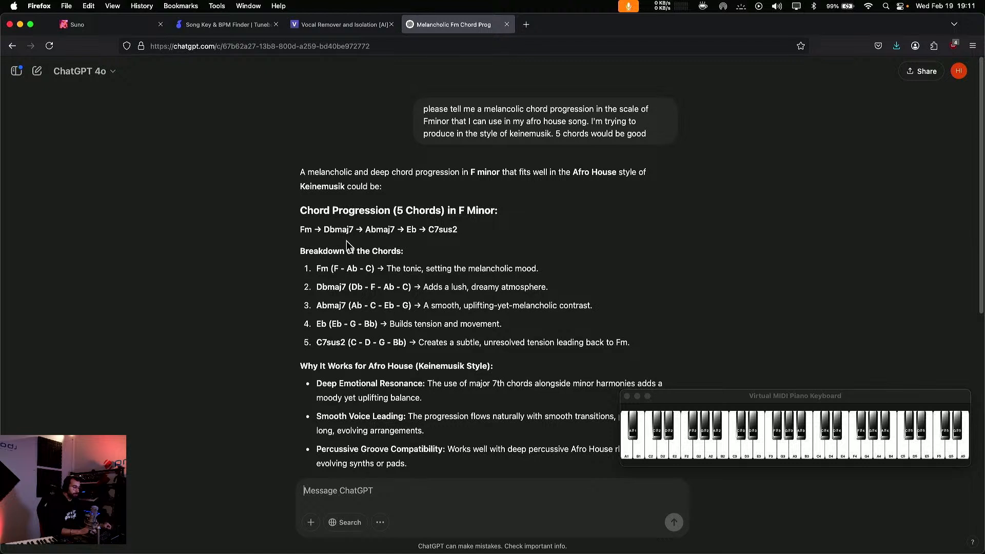
{"action": "scroll", "coordinate": [348, 266], "scroll_direction": "down", "scroll_amount": 3}
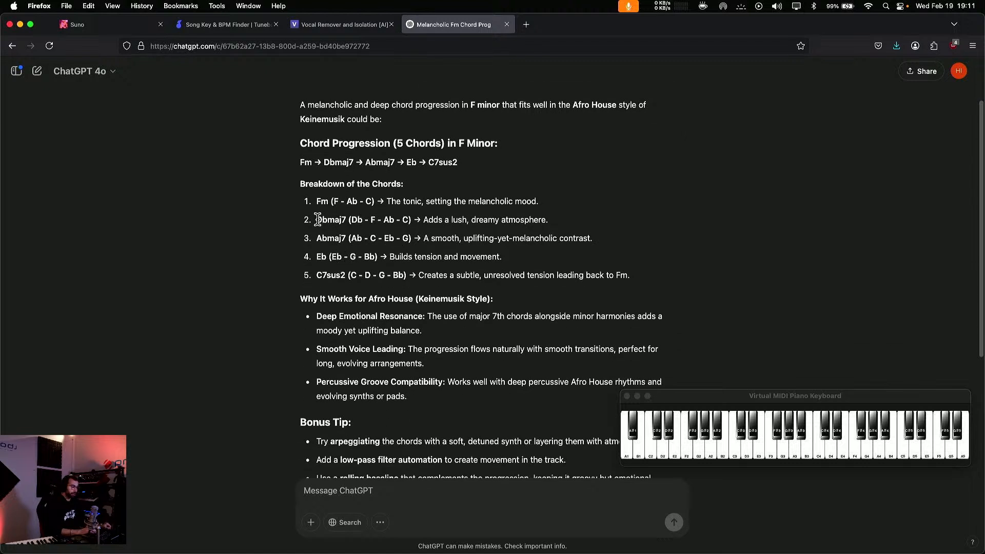
{"action": "left_click_drag", "start_coordinate": [318, 219], "coordinate": [352, 236]}
{"action": "left_click_drag", "start_coordinate": [317, 275], "coordinate": [391, 275]}
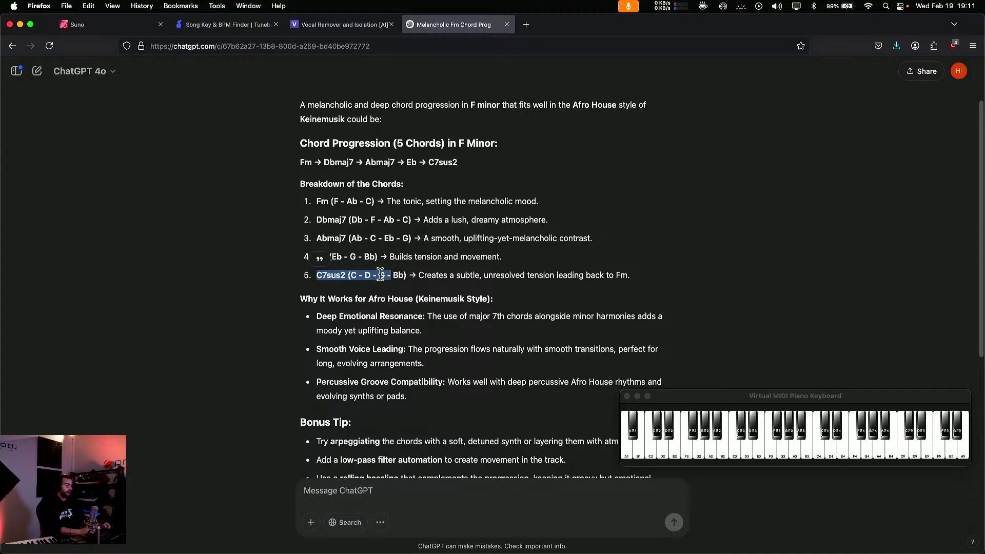
{"action": "left_click", "coordinate": [373, 272]}
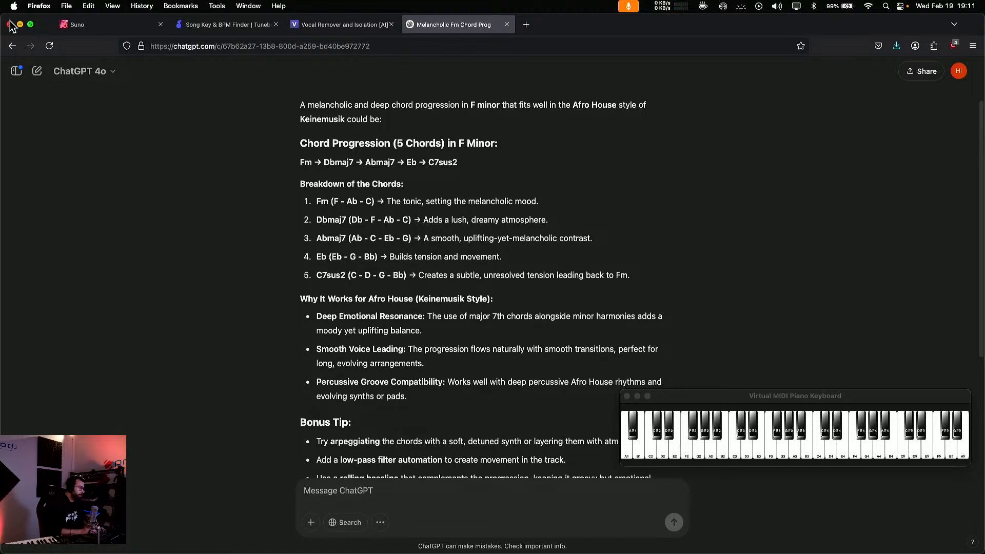
Narrow the ChatGPT browser window to sit beside Ableton Live and move the Virtual MIDI Piano Keyboard off the chat.
{"action": "left_click_drag", "start_coordinate": [2, 14], "coordinate": [653, 7]}
{"action": "scroll", "coordinate": [505, 200], "scroll_direction": "up", "scroll_amount": 4}
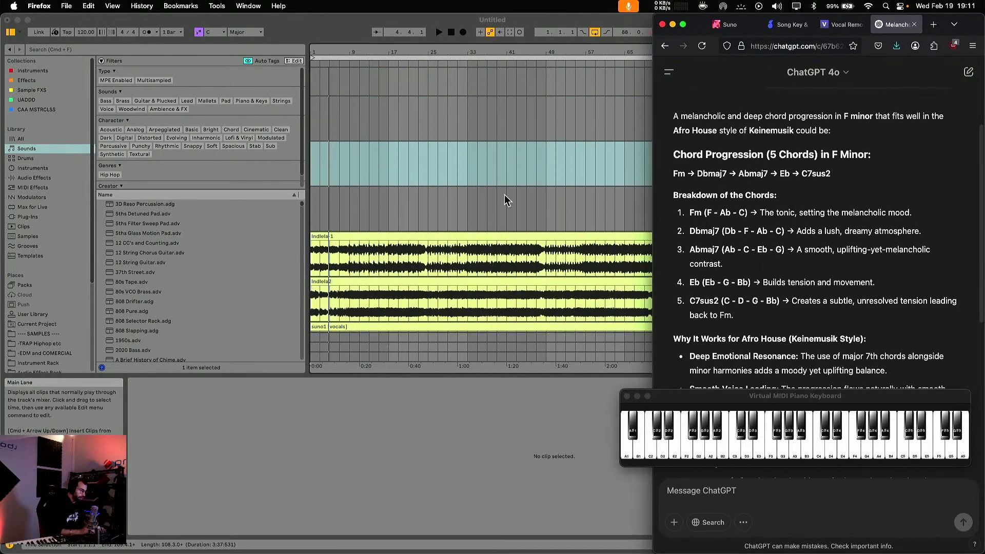
{"action": "scroll", "coordinate": [826, 282], "scroll_direction": "down", "scroll_amount": 8}
{"action": "scroll", "coordinate": [826, 283], "scroll_direction": "up", "scroll_amount": 2}
{"action": "left_click_drag", "start_coordinate": [753, 403], "coordinate": [324, 328]}
Ask ChatGPT "can you give me the midi for that chord progression".
{"action": "left_click", "coordinate": [719, 488]}
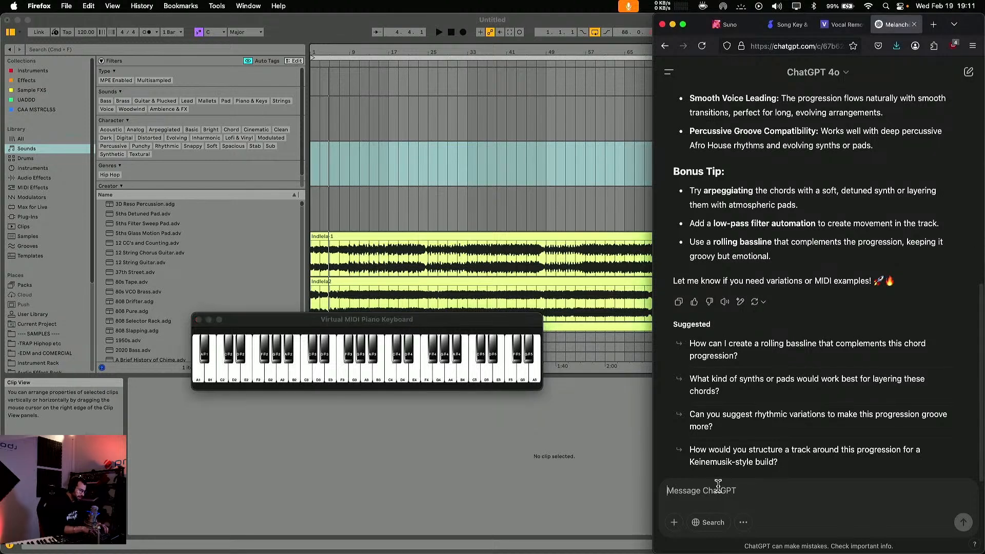
{"action": "type", "text": "can you"}
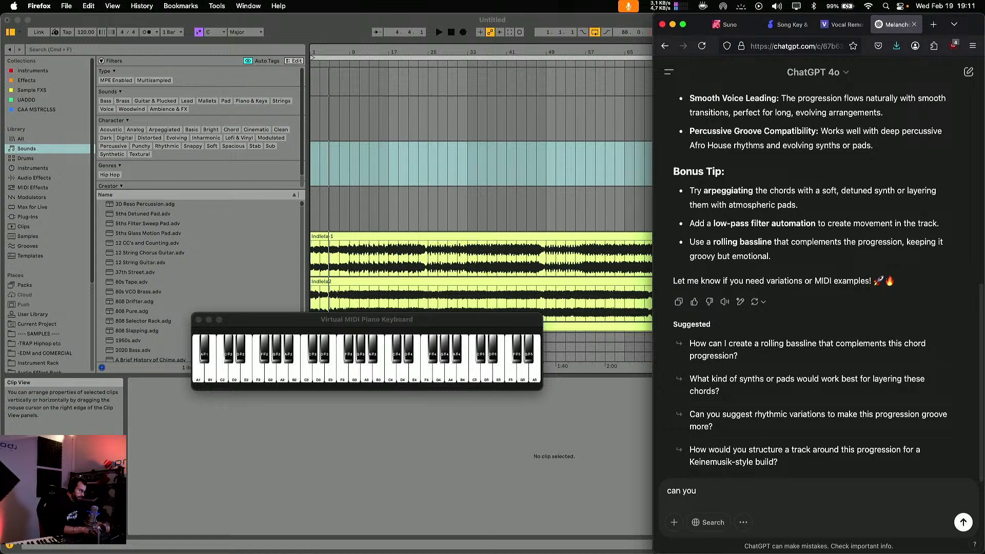
{"action": "type", "text": " give me the midi"}
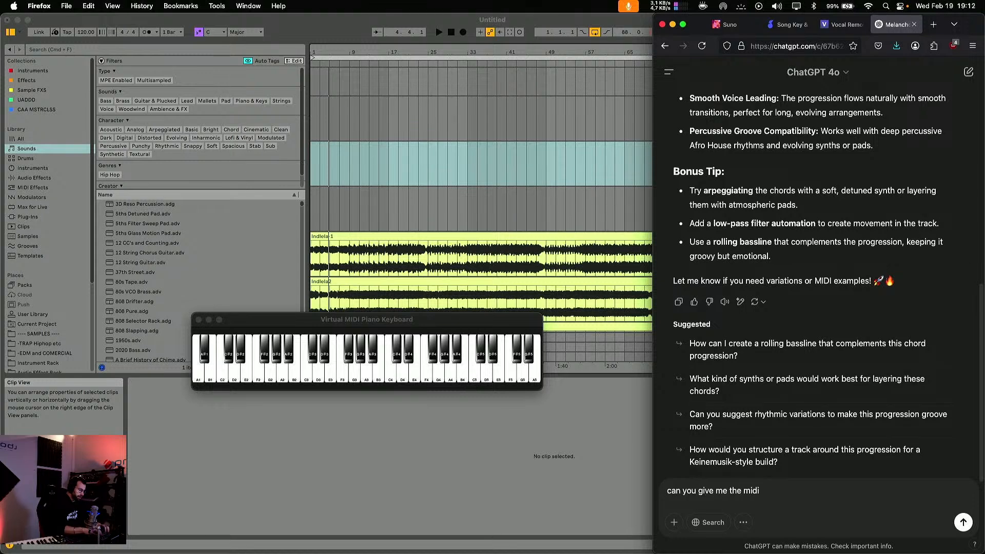
{"action": "type", "text": " for that chord pro"}
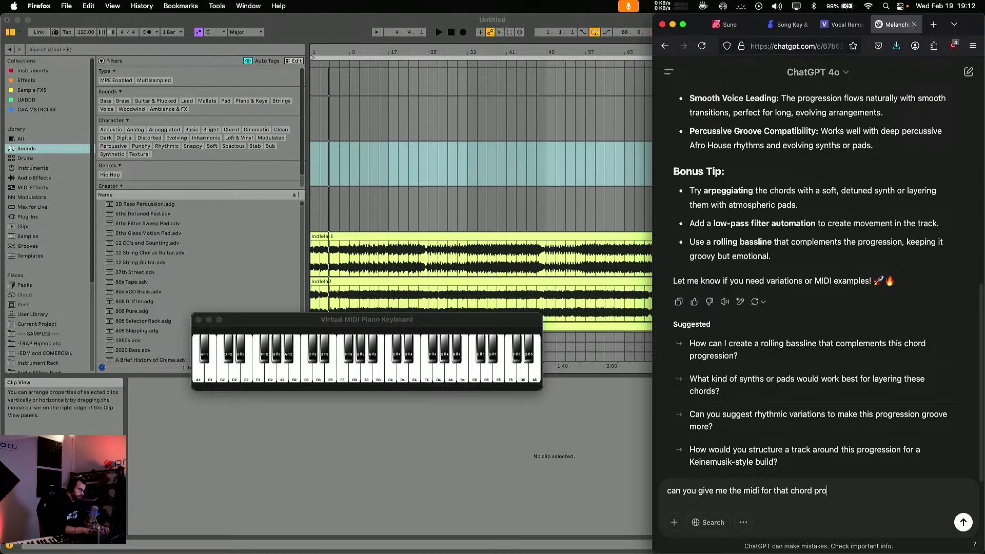
{"action": "type", "text": "gression"}
{"action": "key", "text": "shift+Return"}
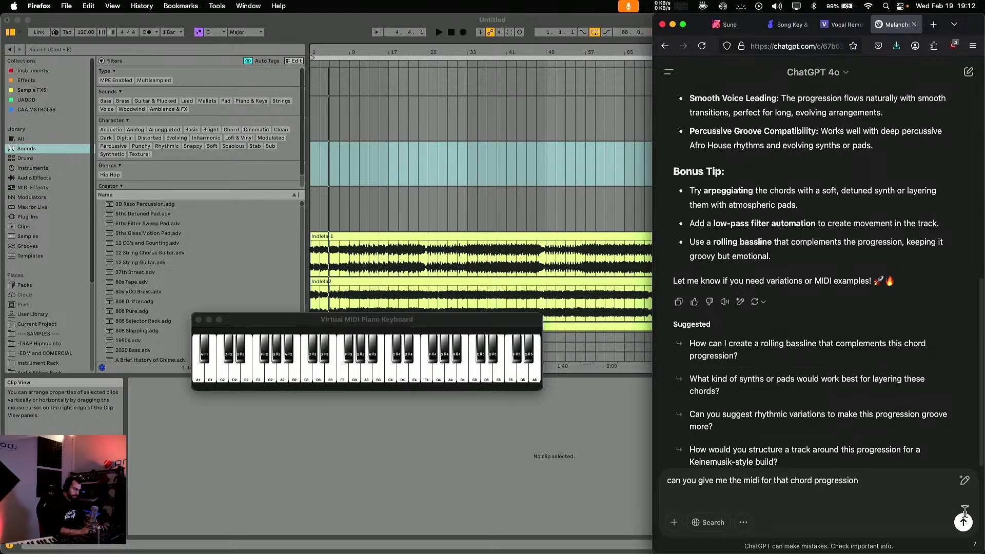
{"action": "left_click", "coordinate": [964, 521]}
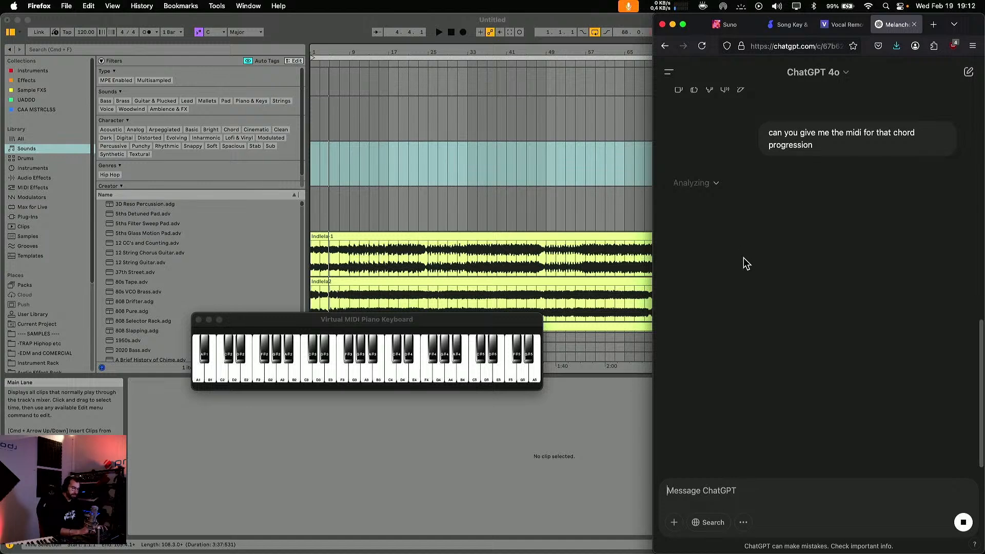
Switch to Ableton Live and create an empty eight-bar MIDI clip at the start of the Grand Piano track.
{"action": "scroll", "coordinate": [789, 237], "scroll_direction": "up", "scroll_amount": 8}
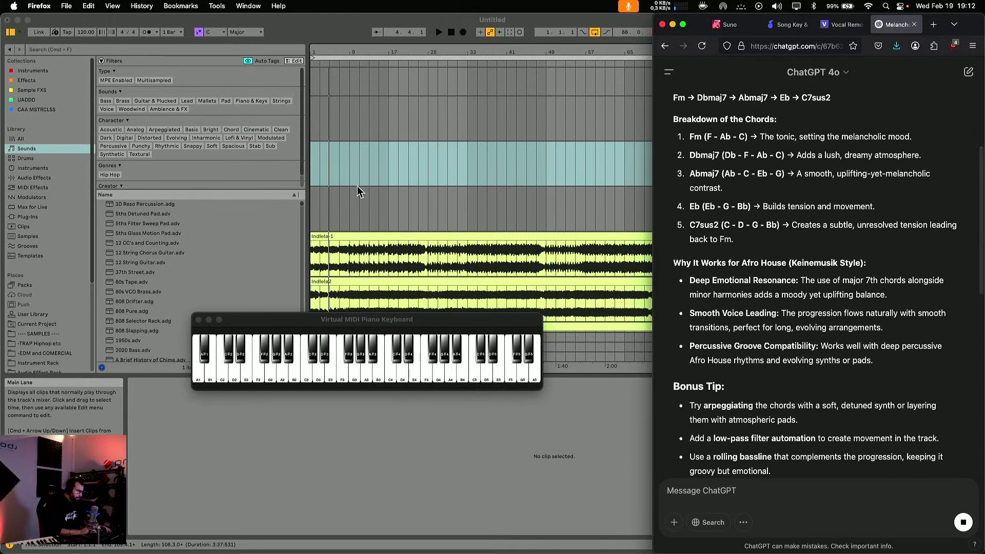
{"action": "left_click", "coordinate": [359, 200]}
{"action": "scroll", "coordinate": [476, 215], "scroll_direction": "down", "scroll_amount": 3}
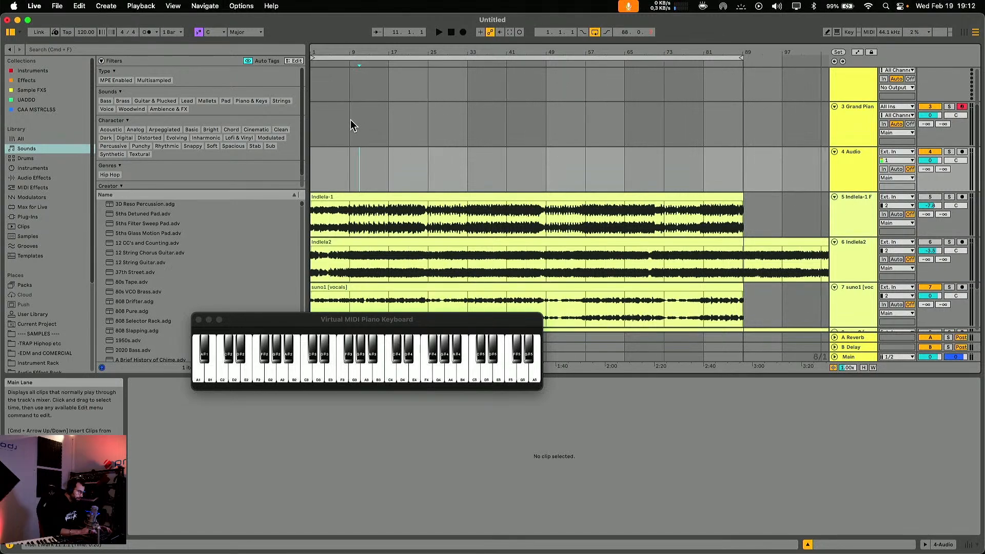
{"action": "left_click_drag", "start_coordinate": [351, 123], "coordinate": [303, 124]}
{"action": "key", "text": "super+shift+m"}
Bring ChatGPT's chord breakdown back into view, move the piano keyboard window clear of the clip editor, and return to Ableton Live.
{"action": "key", "text": "ctrl+Up"}
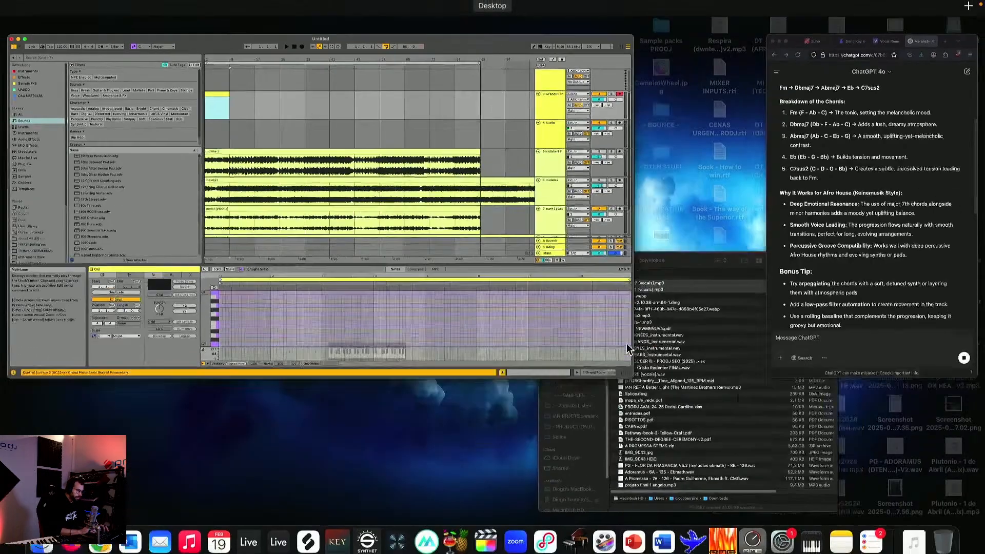
{"action": "left_click", "coordinate": [873, 237]}
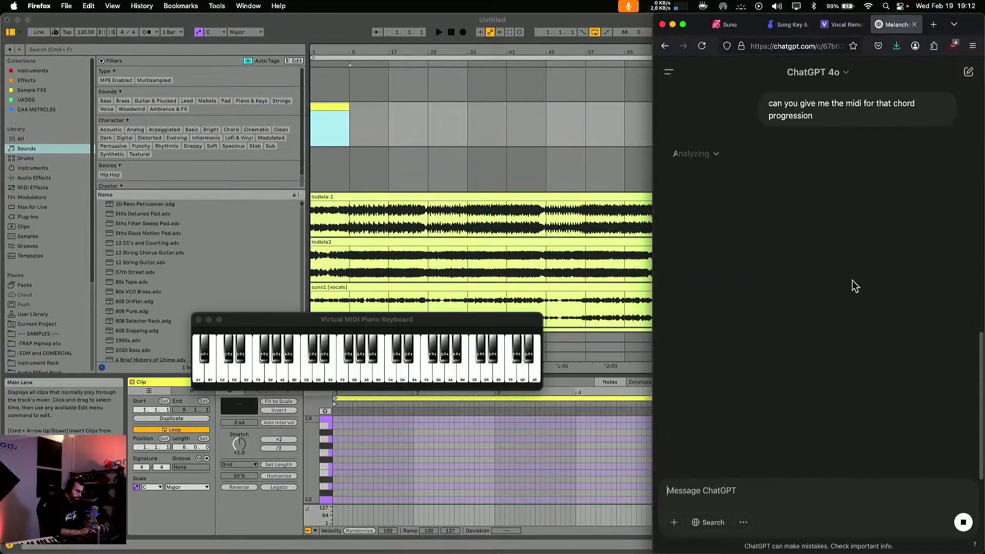
{"action": "scroll", "coordinate": [781, 224], "scroll_direction": "up", "scroll_amount": 15}
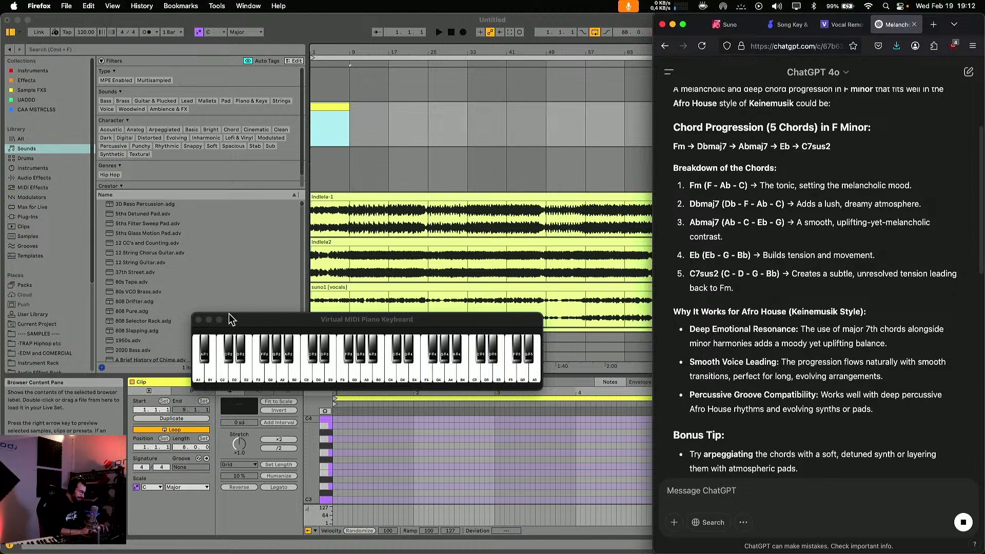
{"action": "left_click_drag", "start_coordinate": [231, 319], "coordinate": [279, 166]}
{"action": "left_click", "coordinate": [349, 362]}
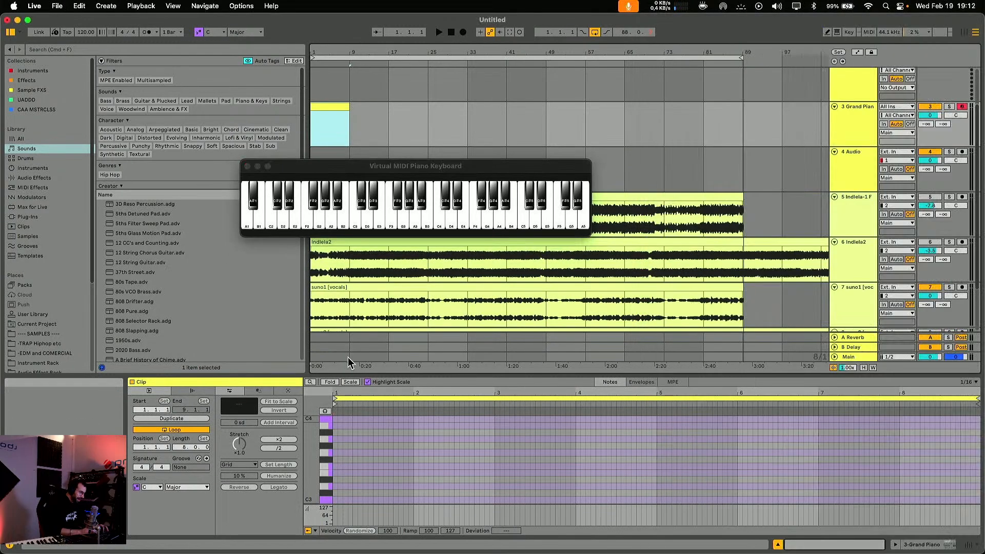
Set the piano clip's scale to F Minor and fold the note editor to show only the notes in that scale.
{"action": "left_click", "coordinate": [151, 487]}
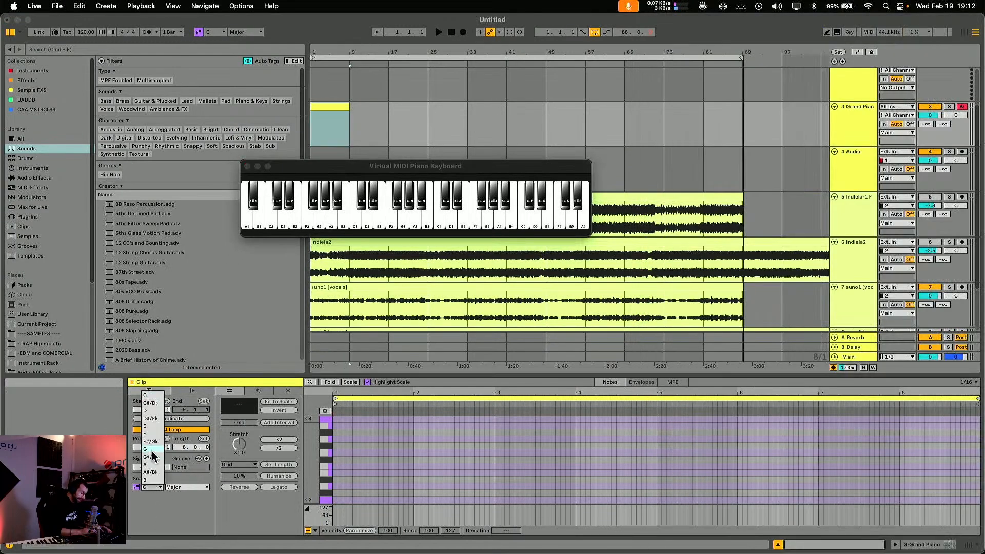
{"action": "left_click", "coordinate": [153, 437]}
{"action": "left_click", "coordinate": [188, 487]}
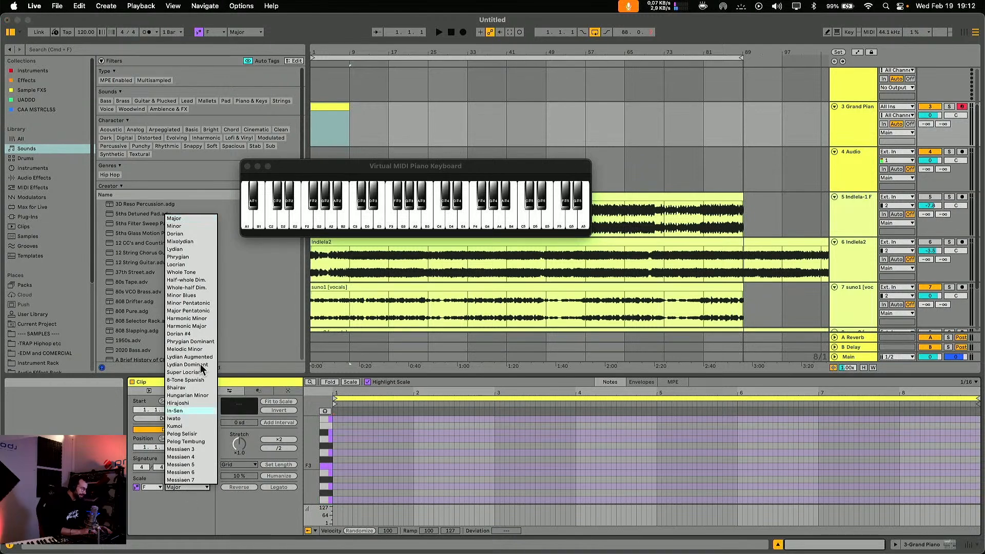
{"action": "left_click", "coordinate": [191, 228]}
{"action": "left_click_drag", "start_coordinate": [312, 468], "coordinate": [338, 468]}
{"action": "left_click", "coordinate": [350, 382]}
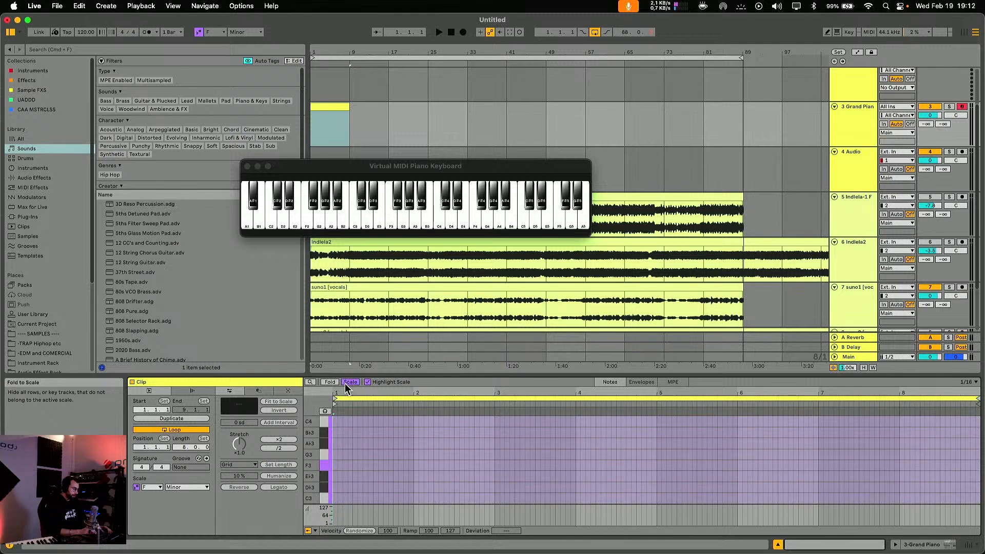
Enlarge the note editor and enter a one-bar Fm chord with F3, Ab3 and C4 in bar 1.
{"action": "left_click_drag", "start_coordinate": [368, 378], "coordinate": [368, 285]}
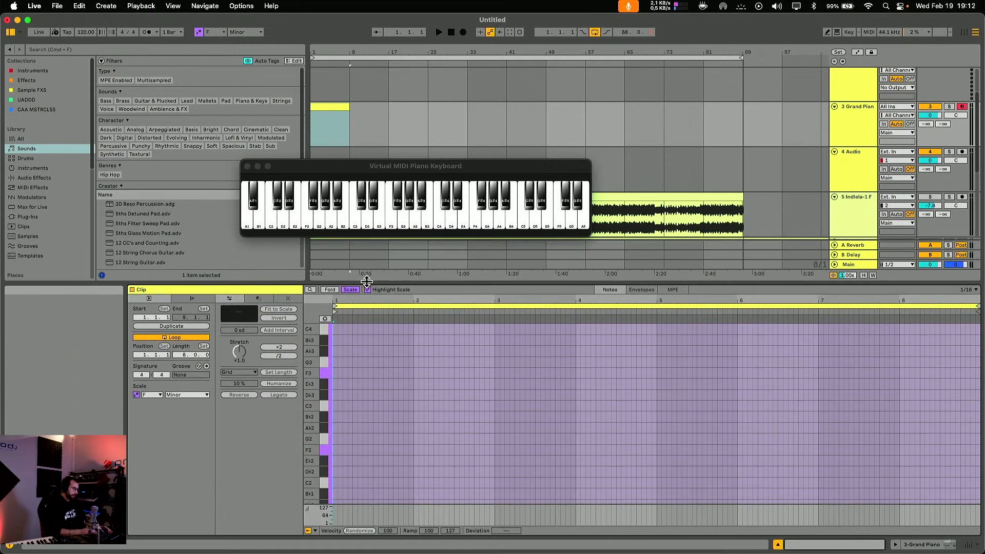
{"action": "double_click", "coordinate": [336, 373]}
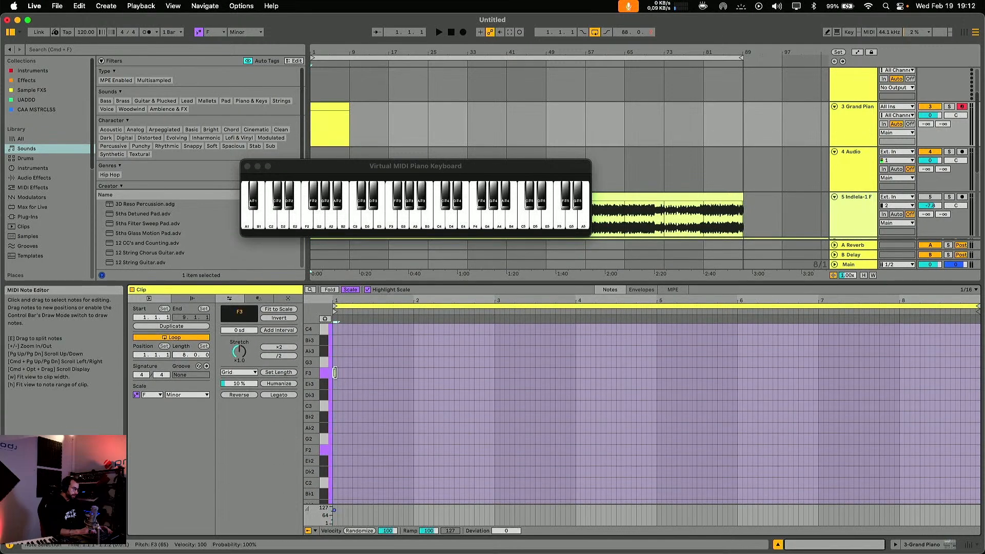
{"action": "left_click_drag", "start_coordinate": [338, 373], "coordinate": [378, 329]}
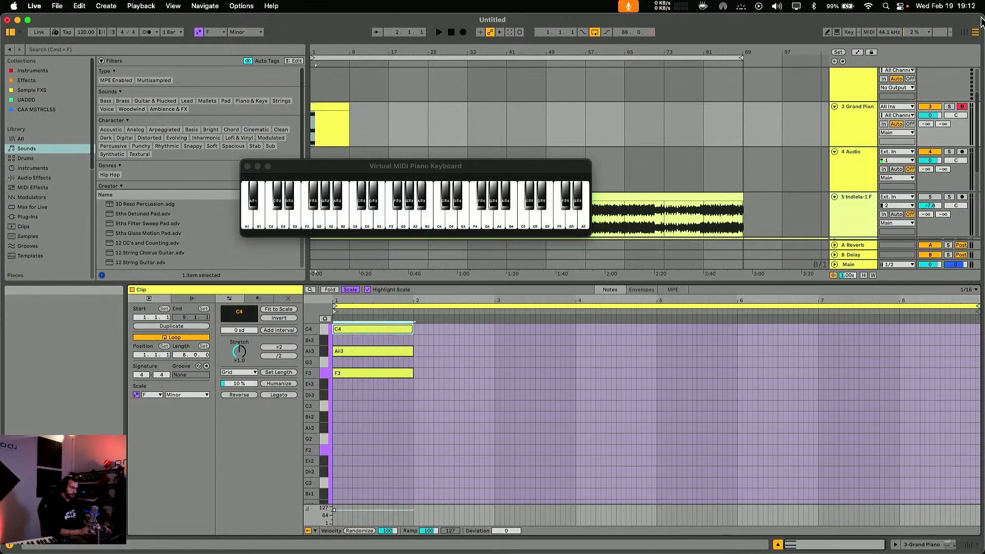
Shrink the Ableton Live window to fit beside ChatGPT's chord list and move the piano keyboard window above the note editor.
{"action": "mouse_move", "coordinate": [979, 20]}
{"action": "left_mouse_down"}
{"action": "mouse_move", "coordinate": [698, 4]}
{"action": "mouse_move", "coordinate": [977, 2]}
{"action": "left_mouse_up"}
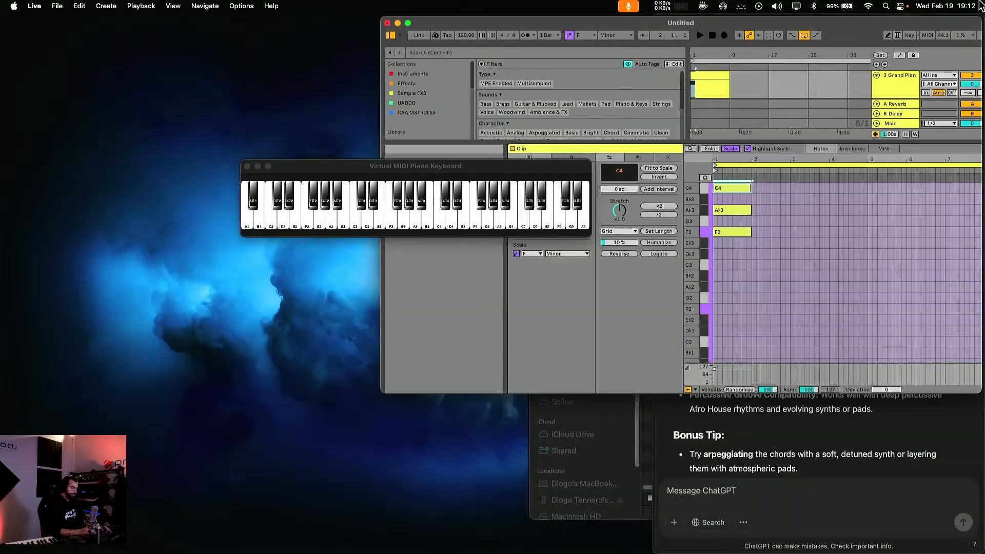
{"action": "left_click_drag", "start_coordinate": [918, 25], "coordinate": [0, 61]}
{"action": "left_click_drag", "start_coordinate": [69, 63], "coordinate": [1, 61]}
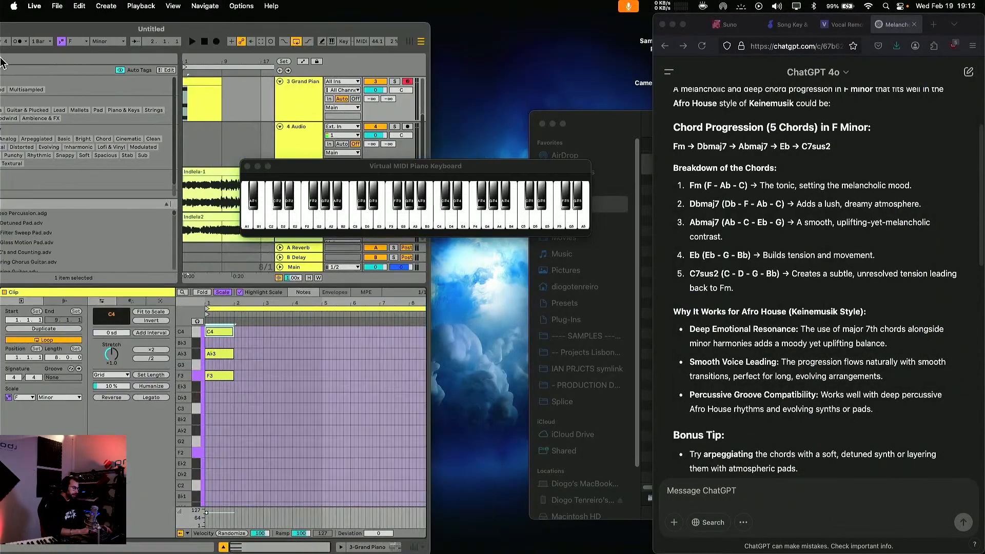
{"action": "left_click_drag", "start_coordinate": [376, 162], "coordinate": [532, 102]}
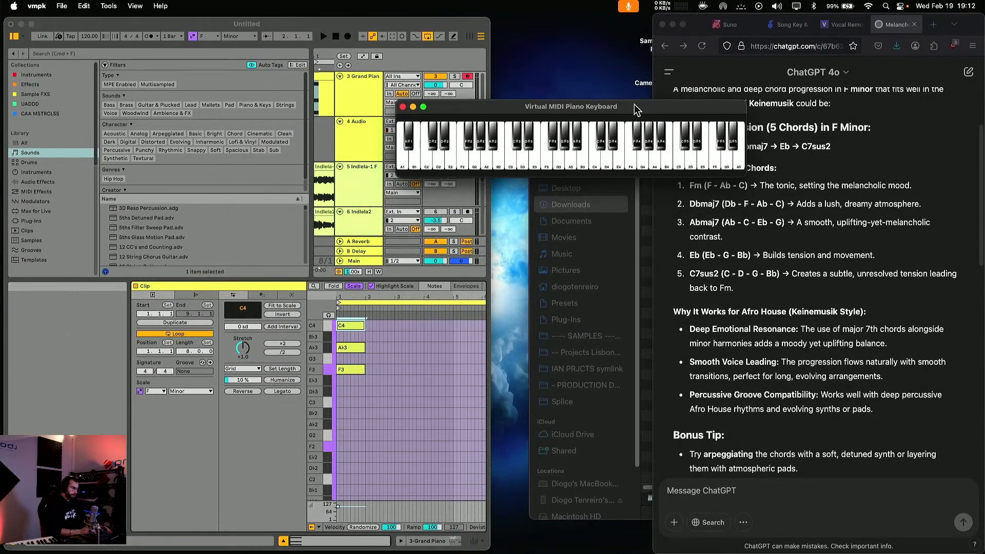
{"action": "left_click_drag", "start_coordinate": [636, 109], "coordinate": [488, 69]}
Copy the Fm chord to make one-bar chords of Db3, F3, Ab3 in bar 2 and Ab3, C4, Eb4 in bar 3.
{"action": "left_click", "coordinate": [366, 343]}
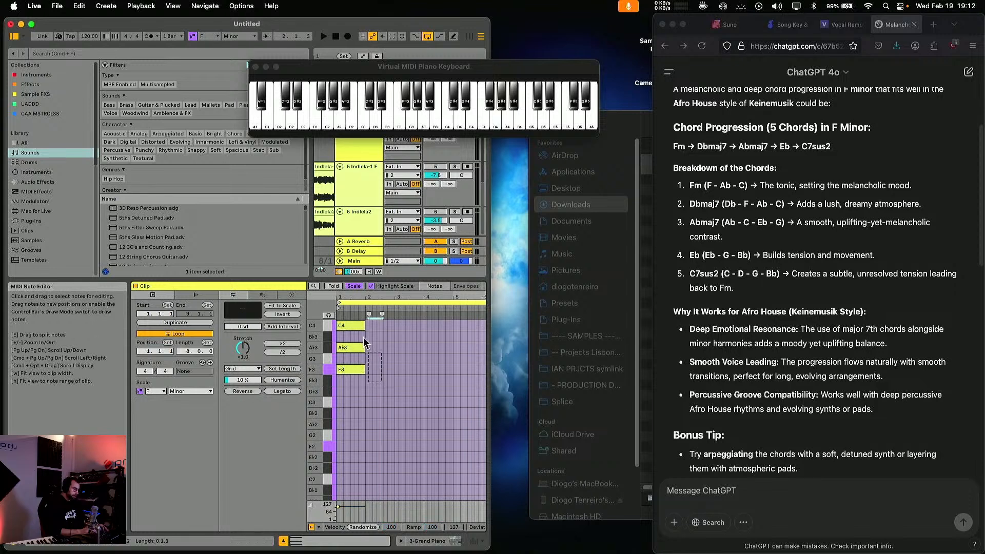
{"action": "left_click_drag", "start_coordinate": [363, 338], "coordinate": [342, 308]}
{"action": "mouse_move", "coordinate": [348, 370]}
{"action": "left_mouse_down"}
{"action": "mouse_move", "coordinate": [384, 392]}
{"action": "mouse_move", "coordinate": [374, 392]}
{"action": "mouse_move", "coordinate": [388, 329]}
{"action": "left_mouse_up"}
{"action": "left_click", "coordinate": [401, 413]}
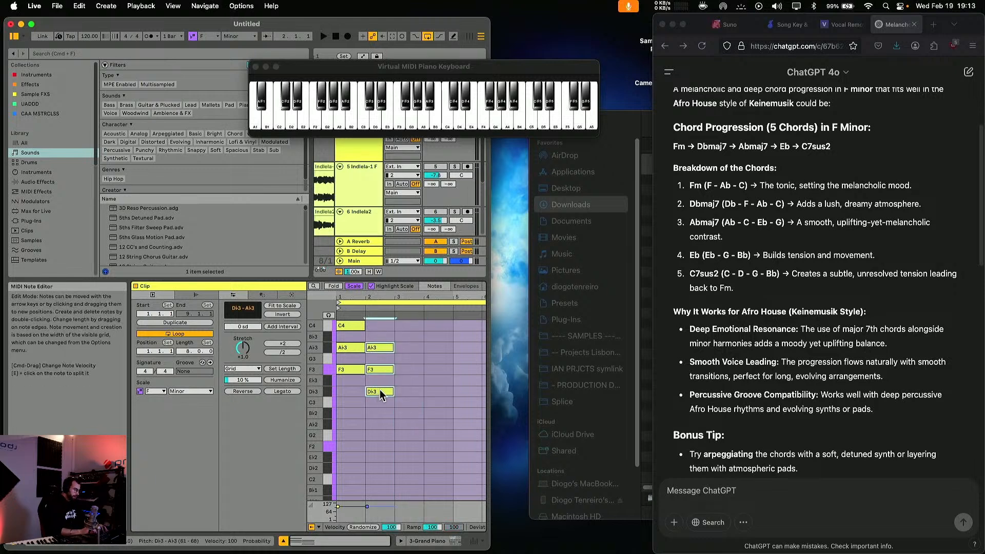
{"action": "left_click_drag", "start_coordinate": [380, 394], "coordinate": [414, 349]}
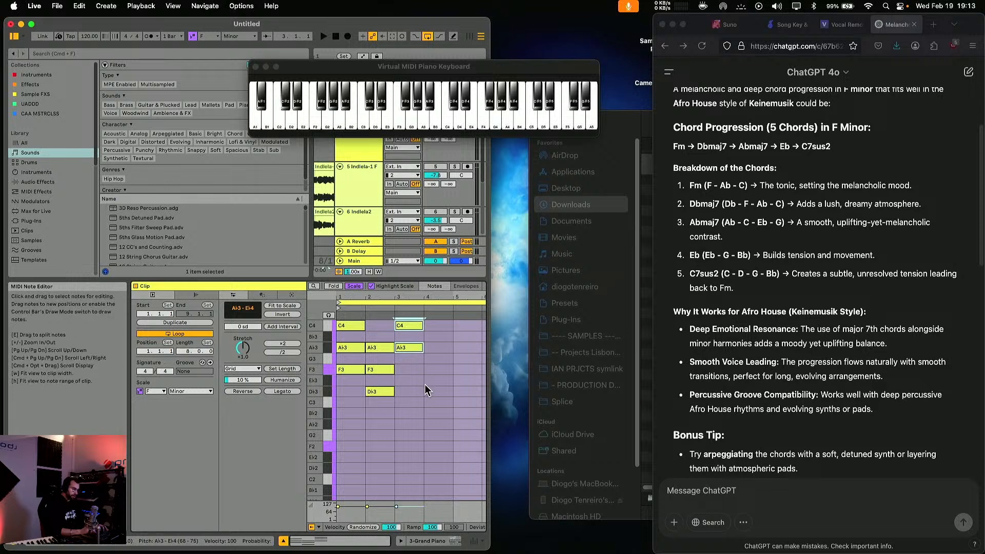
Add two half-bar chords in bar 4: Eb3, G3, Bb3, followed by C3, Eb3, G3, Bb3.
{"action": "scroll", "coordinate": [420, 369], "scroll_direction": "up", "scroll_amount": 2}
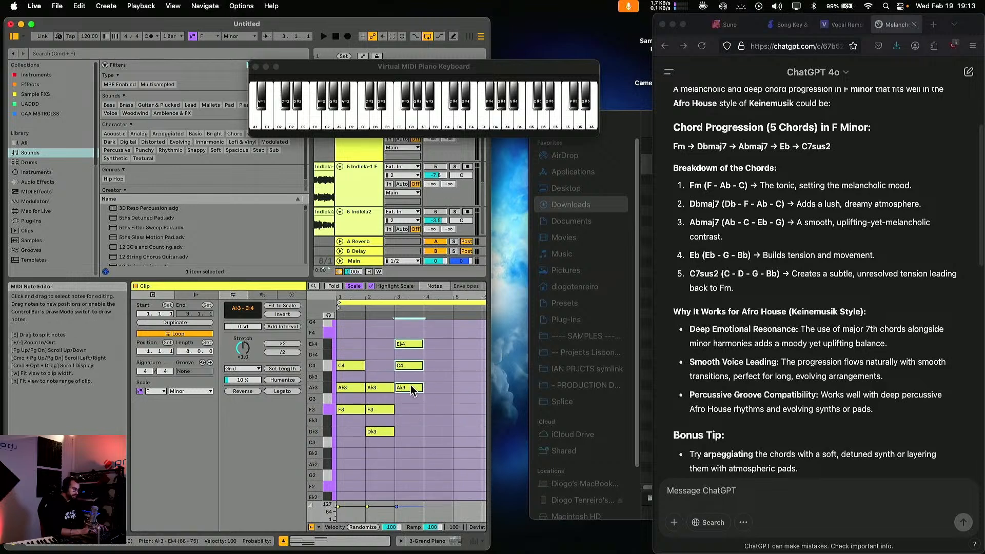
{"action": "mouse_move", "coordinate": [409, 391]}
{"action": "left_mouse_down"}
{"action": "mouse_move", "coordinate": [426, 396]}
{"action": "mouse_move", "coordinate": [446, 444]}
{"action": "left_mouse_up"}
{"action": "left_click", "coordinate": [467, 432]}
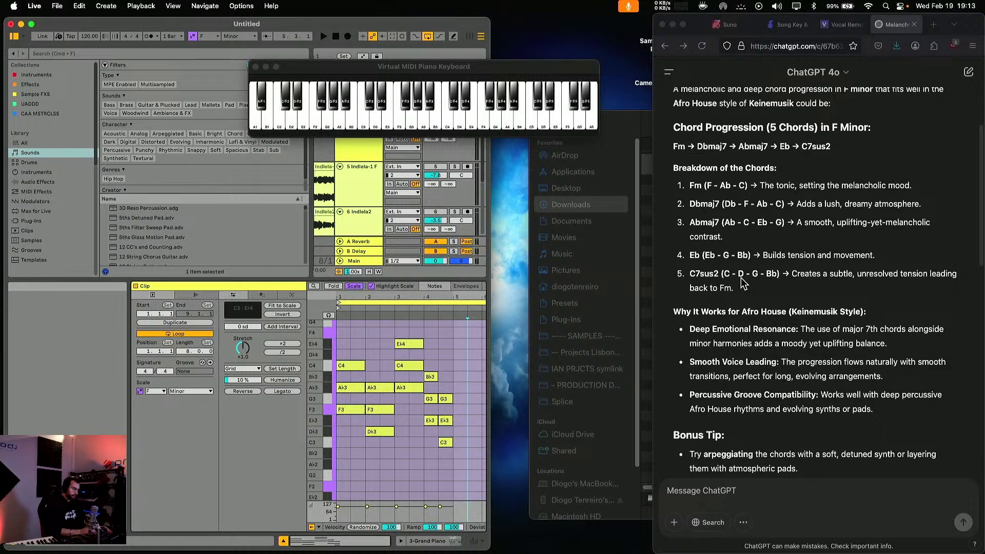
{"action": "double_click", "coordinate": [445, 377]}
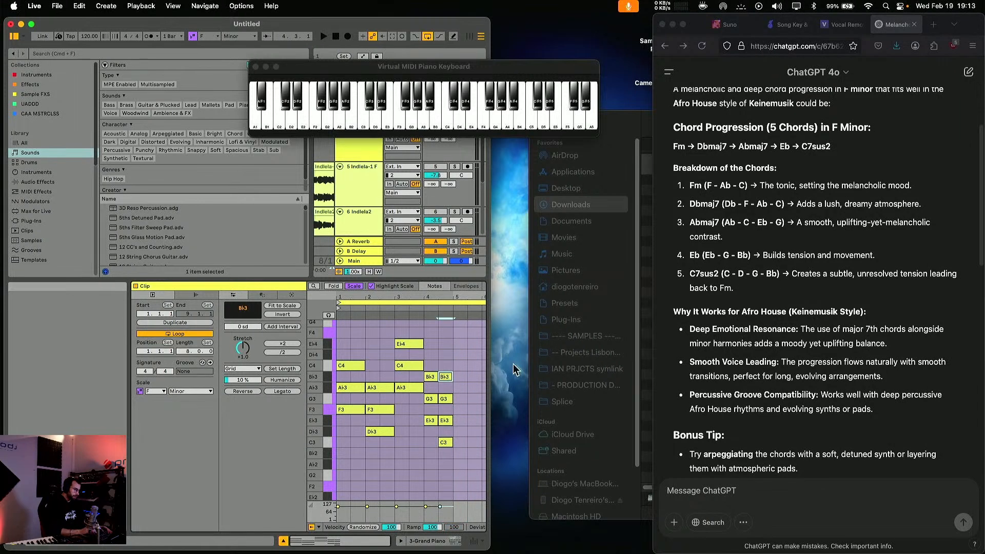
Lower the Eb3 in bar 4's second chord to D3 and set the clip loop to the four bars of chords.
{"action": "left_click", "coordinate": [356, 287]}
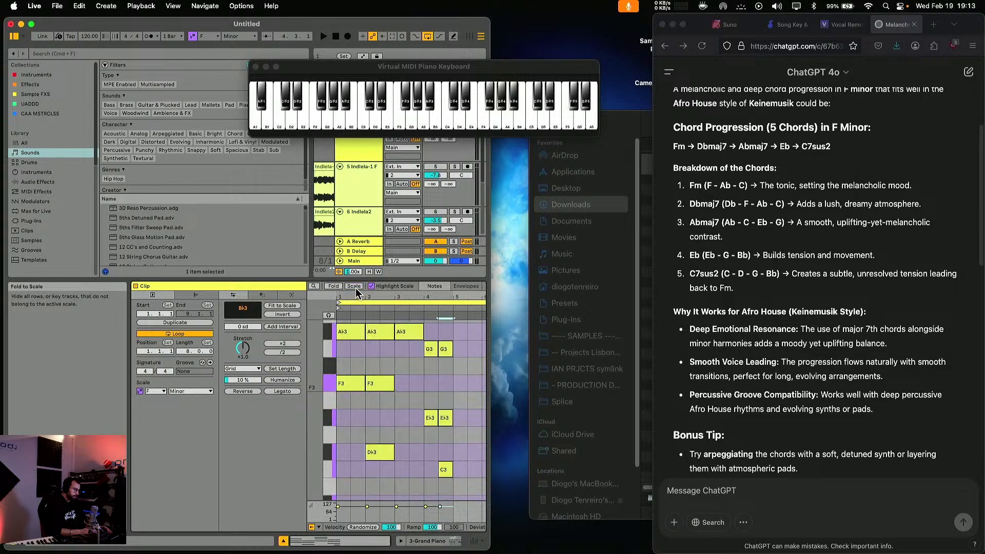
{"action": "left_click_drag", "start_coordinate": [446, 423], "coordinate": [448, 440]}
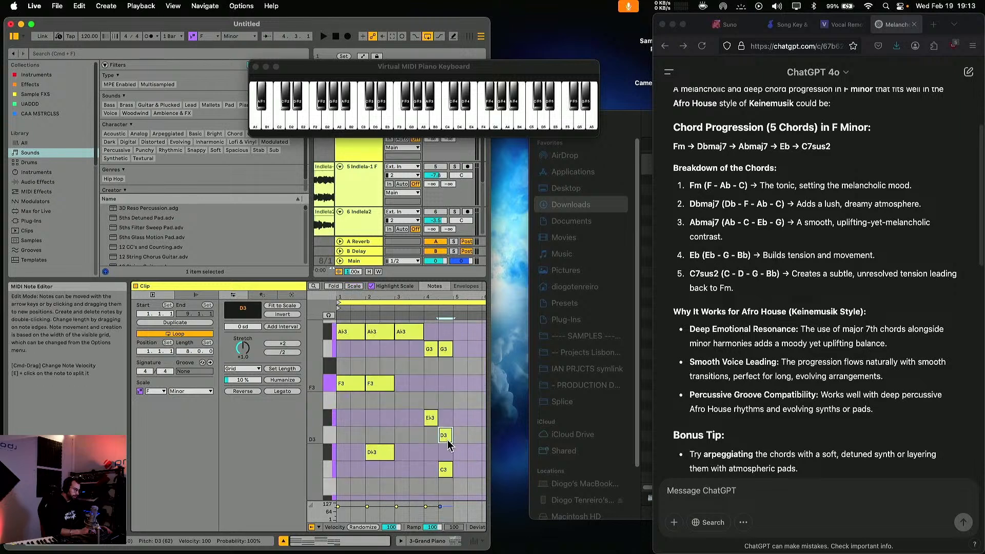
{"action": "left_click_drag", "start_coordinate": [448, 484], "coordinate": [333, 331]}
{"action": "key", "text": "super+l"}
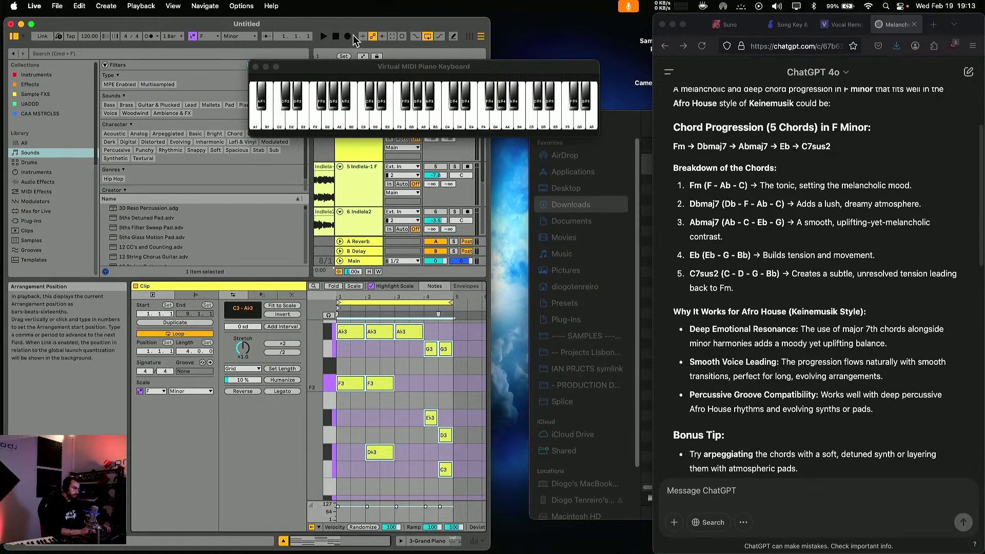
Recheck the chord list in ChatGPT's answer and enlarge the Ableton Live window to fill the screen.
{"action": "scroll", "coordinate": [816, 334], "scroll_direction": "down", "scroll_amount": 15}
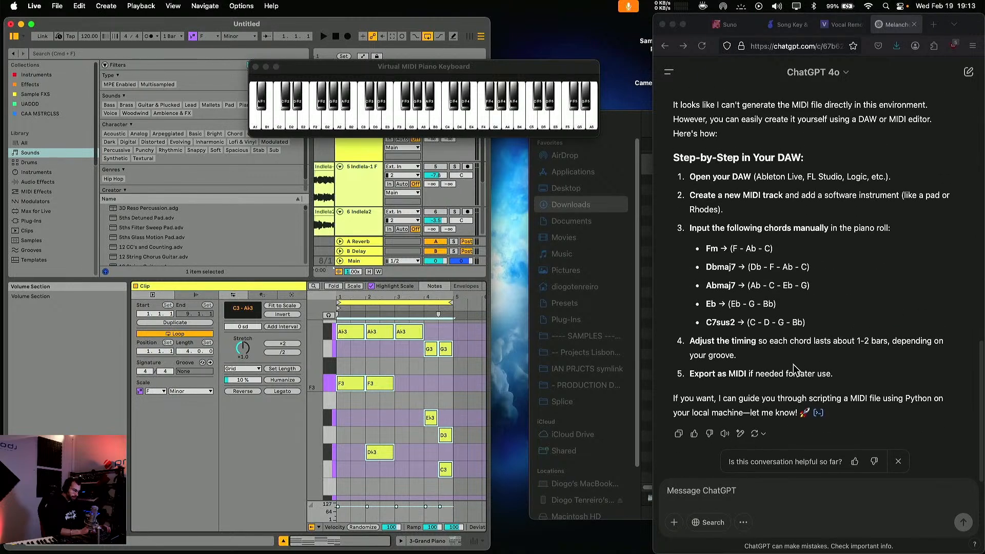
{"action": "scroll", "coordinate": [772, 410], "scroll_direction": "up", "scroll_amount": 3}
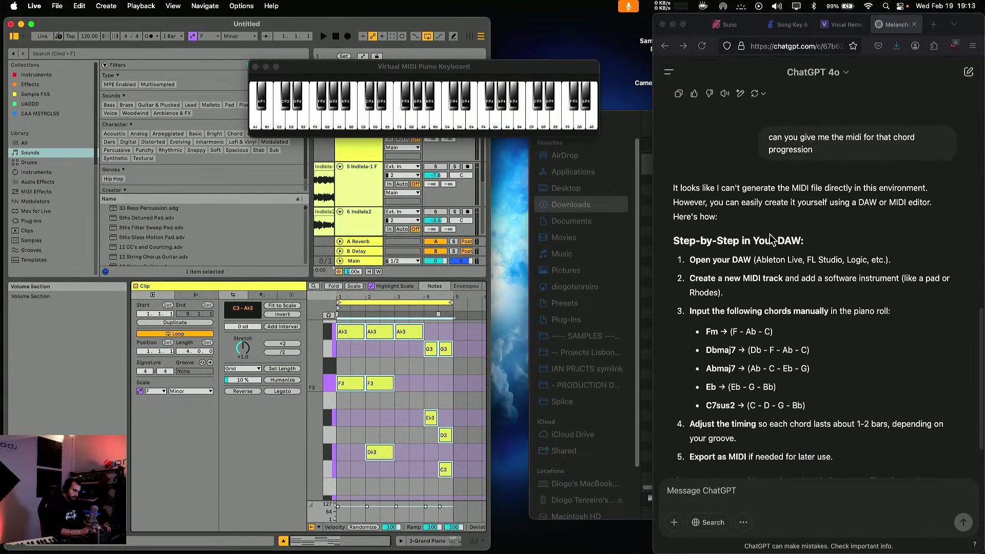
{"action": "left_click", "coordinate": [721, 188]}
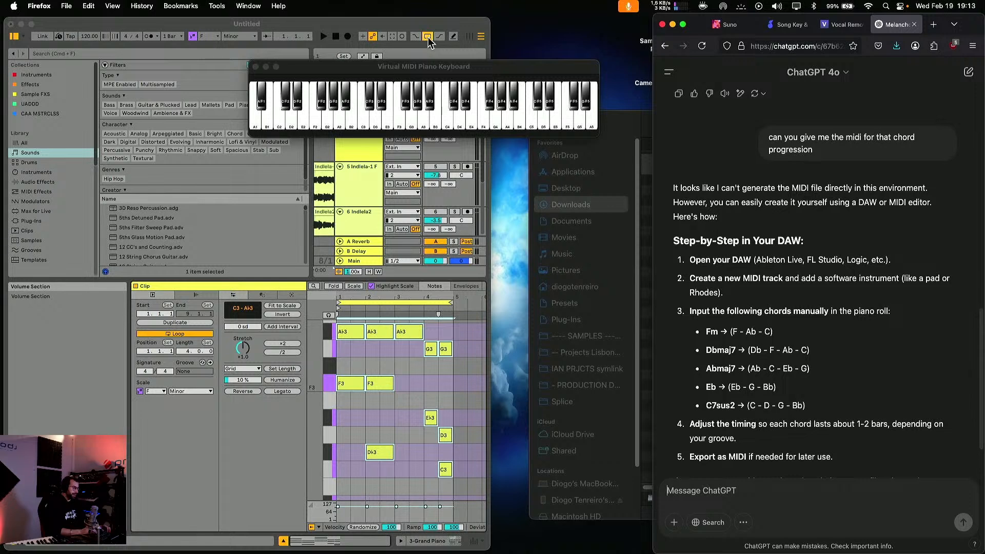
{"action": "double_click", "coordinate": [392, 20]}
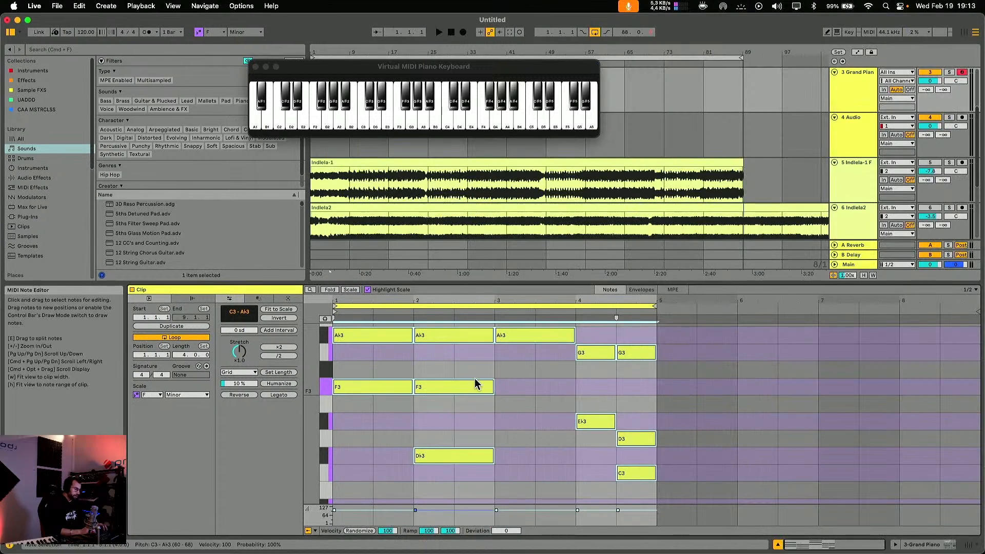
Play back the four-bar piano chord progression from the start and stop it.
{"action": "scroll", "coordinate": [488, 392], "scroll_direction": "up", "scroll_amount": 3}
{"action": "left_click_drag", "start_coordinate": [312, 402], "coordinate": [282, 403]}
{"action": "key", "text": "space"}
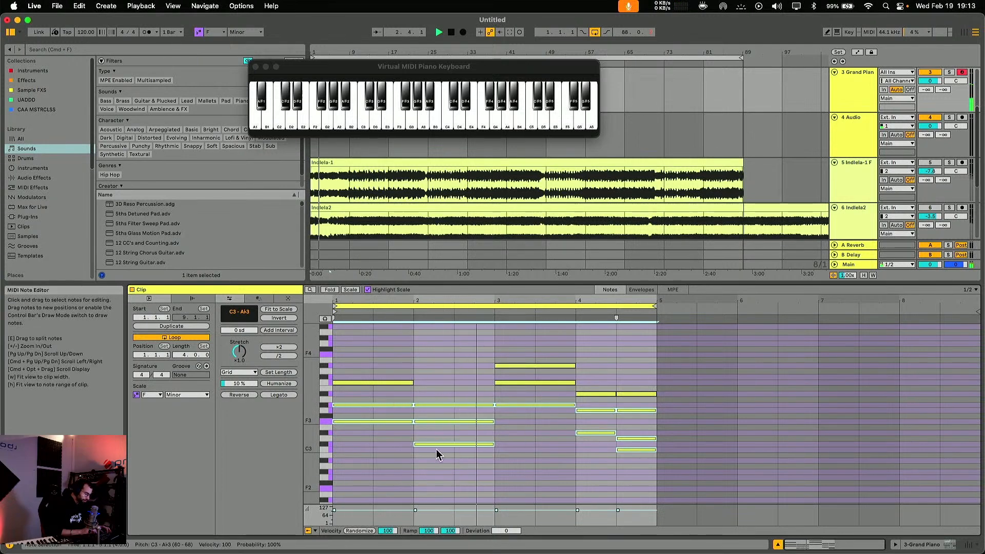
{"action": "mouse_move", "coordinate": [312, 414]}
{"action": "left_mouse_down"}
{"action": "mouse_move", "coordinate": [331, 414]}
{"action": "mouse_move", "coordinate": [314, 415]}
{"action": "left_mouse_up"}
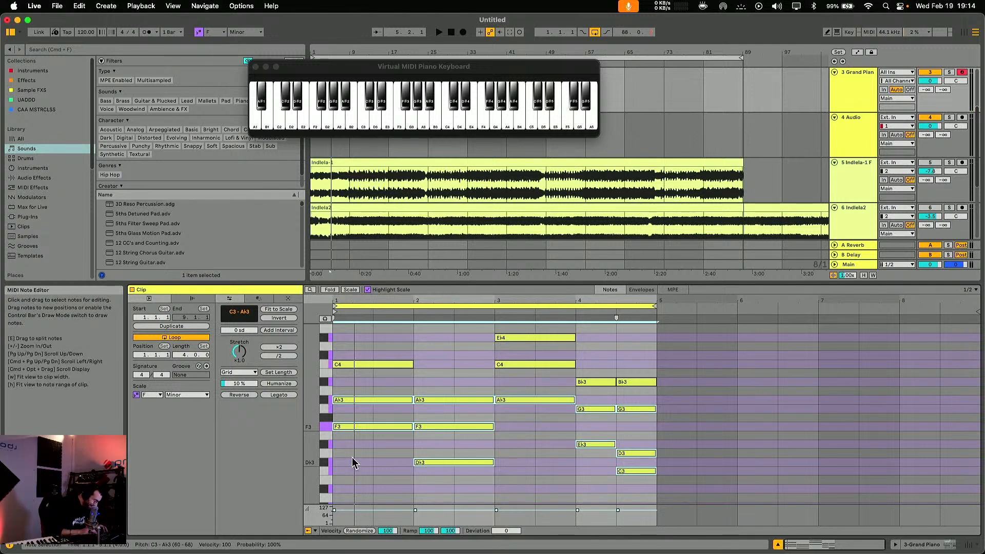
{"action": "key", "text": "space"}
Fold the note editor to the scale and copy each chord's root note down as bass notes F2, C2, Ab2, Eb2 and Bb1.
{"action": "left_click", "coordinate": [350, 291]}
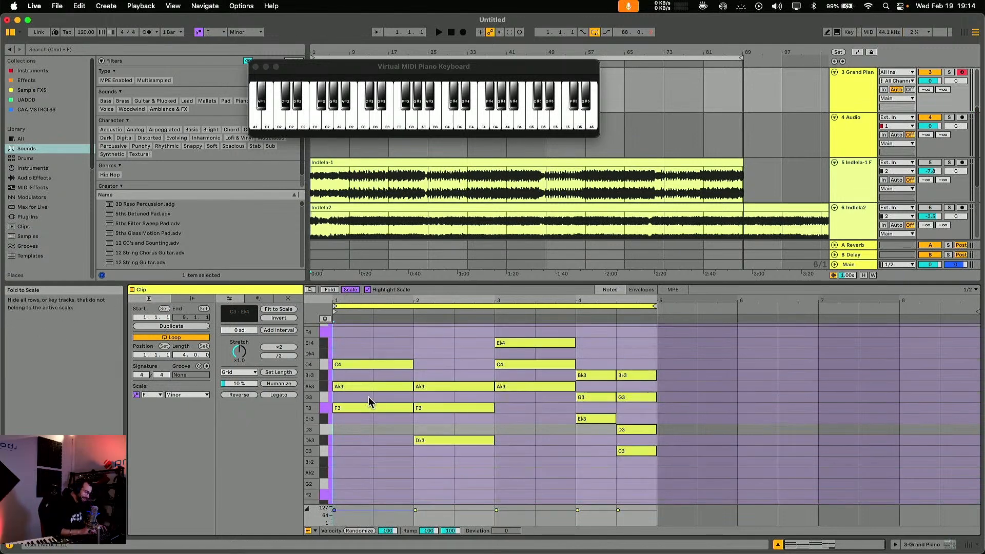
{"action": "left_click", "coordinate": [361, 408]}
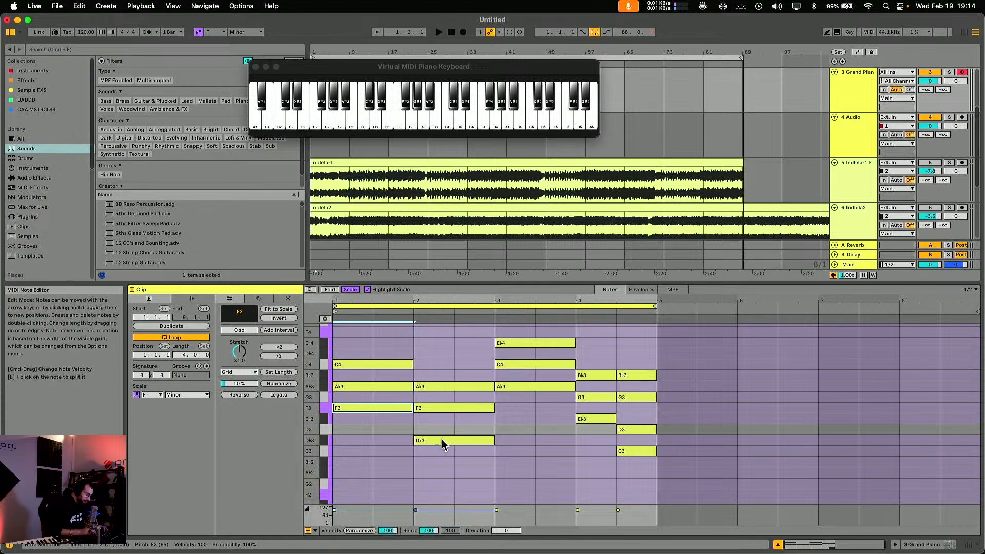
{"action": "left_click", "coordinate": [446, 440], "text": "shift"}
{"action": "left_click", "coordinate": [532, 387], "text": "shift"}
{"action": "left_click", "coordinate": [586, 419], "text": "shift"}
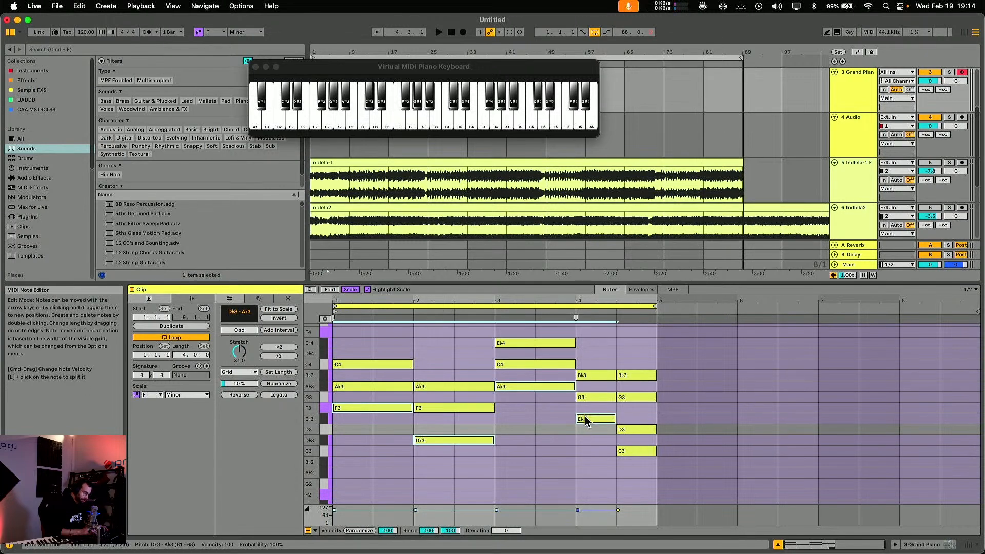
{"action": "left_click", "coordinate": [629, 451], "text": "shift"}
{"action": "left_click_drag", "start_coordinate": [363, 405], "coordinate": [363, 495]}
{"action": "scroll", "coordinate": [420, 463], "scroll_direction": "down", "scroll_amount": 2}
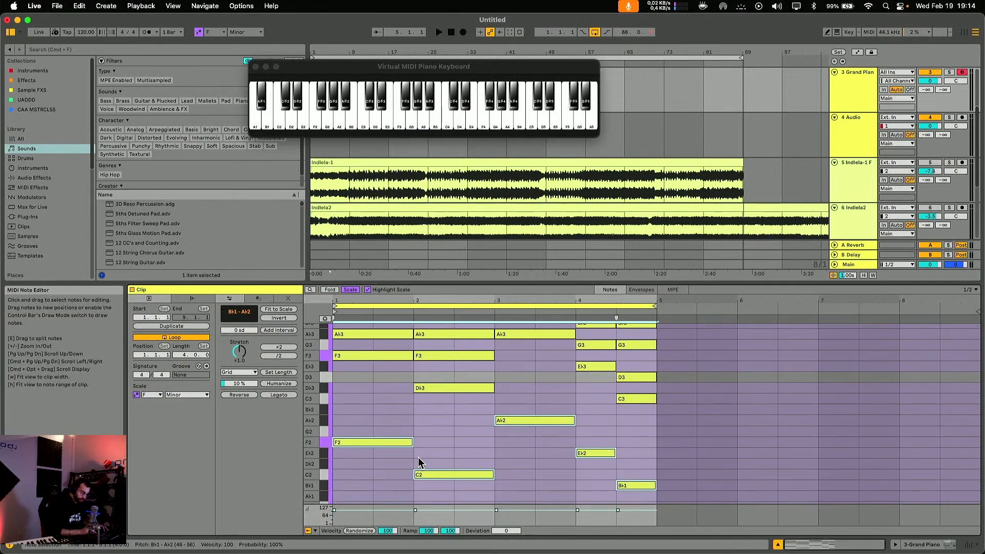
Lower the Eb4 note in bar 3's chord by one octave to Eb3.
{"action": "left_click_drag", "start_coordinate": [312, 444], "coordinate": [305, 444]}
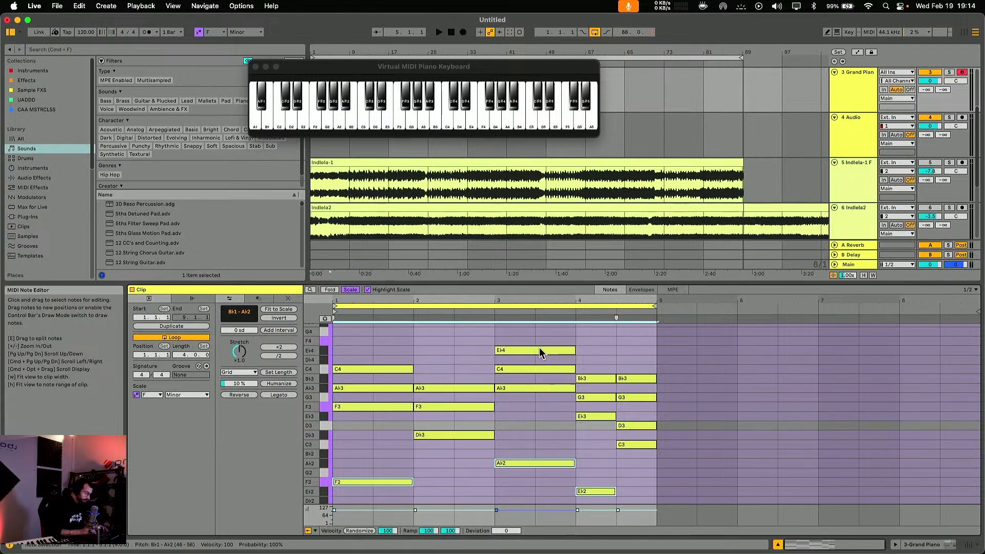
{"action": "left_click", "coordinate": [522, 350]}
{"action": "key", "text": "shift+Down"}
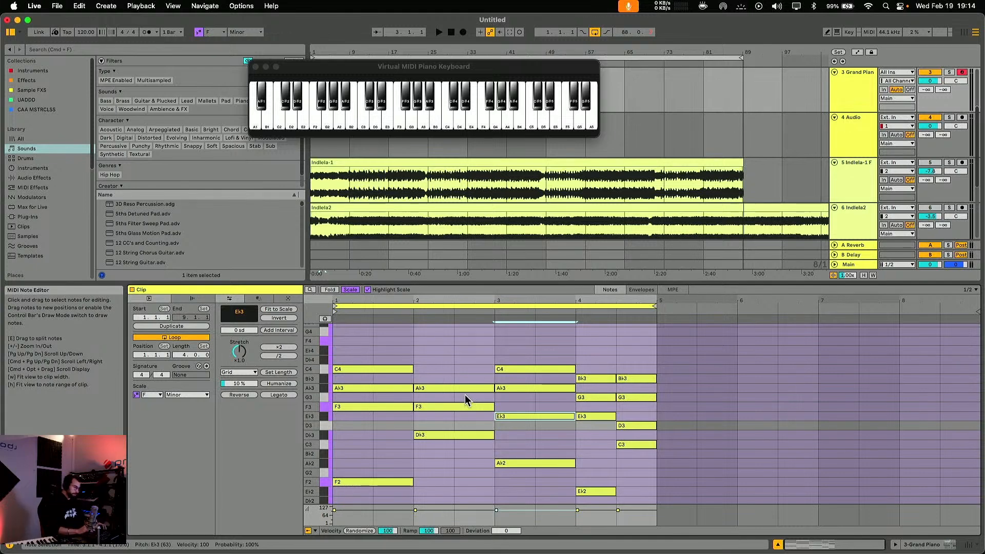
Extend the looped Grand Piano clip in the arrangement to bar 33 and play back the chords.
{"action": "left_click_drag", "start_coordinate": [306, 63], "coordinate": [674, 214]}
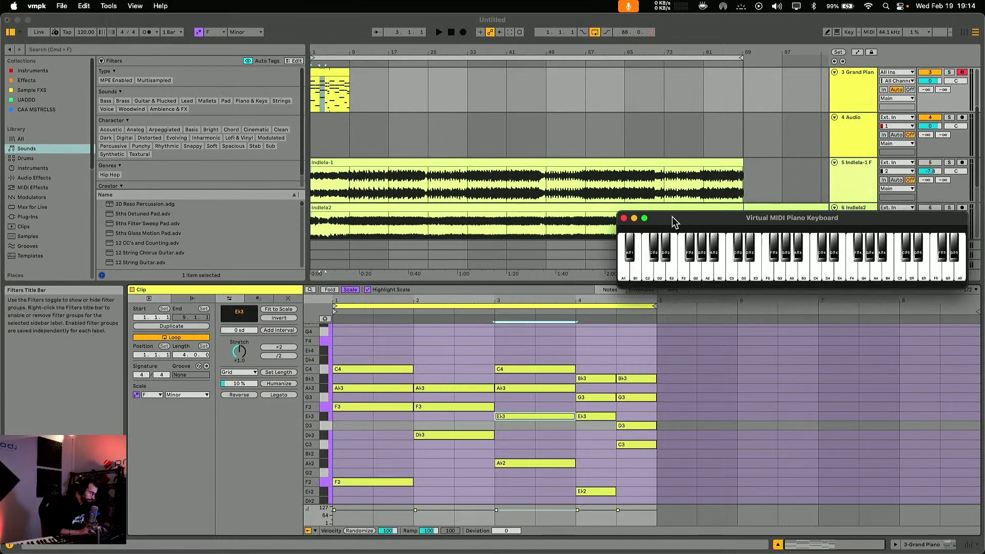
{"action": "left_click_drag", "start_coordinate": [349, 73], "coordinate": [467, 75]}
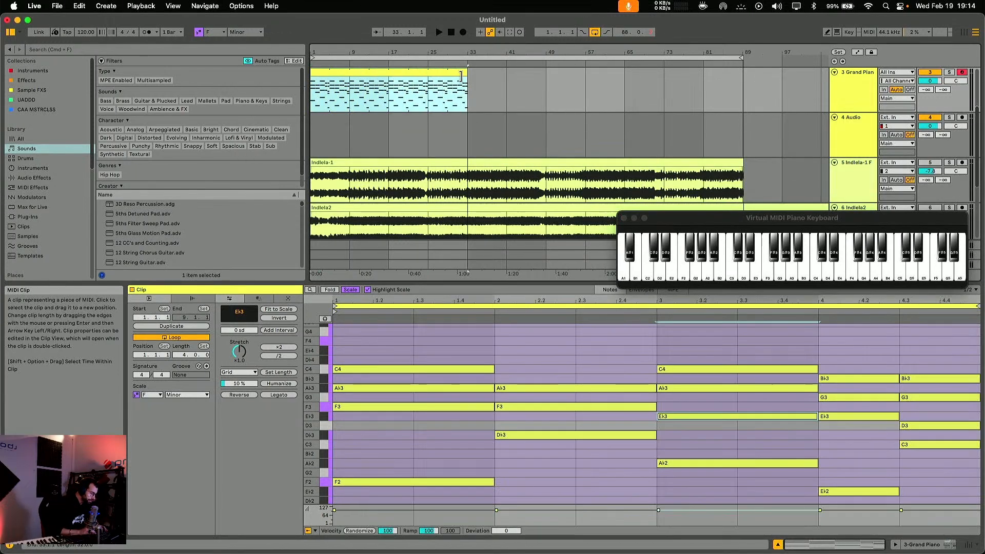
{"action": "key", "text": "space"}
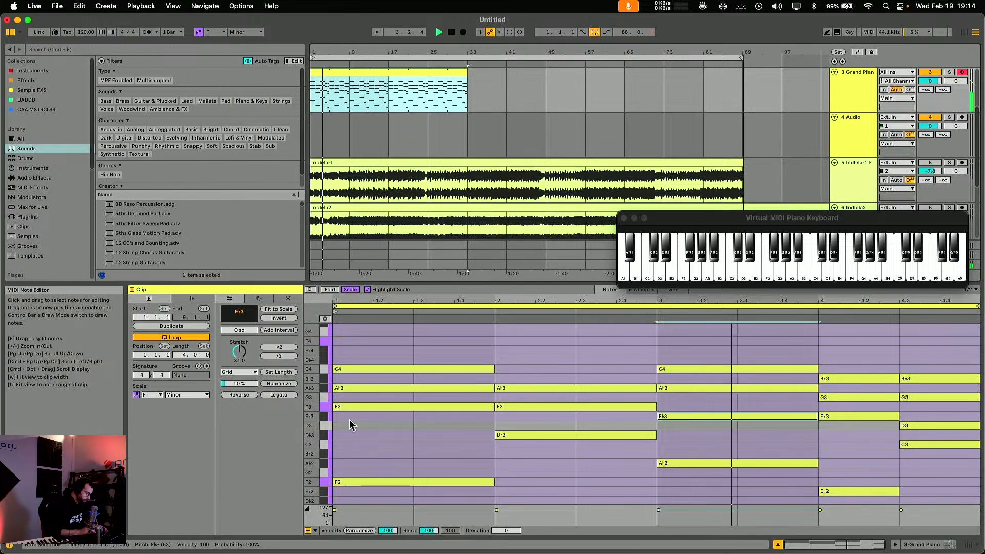
{"action": "left_click", "coordinate": [311, 423]}
{"action": "mouse_move", "coordinate": [311, 423]}
{"action": "left_mouse_down"}
{"action": "mouse_move", "coordinate": [298, 423]}
{"action": "mouse_move", "coordinate": [319, 423]}
{"action": "left_mouse_up"}
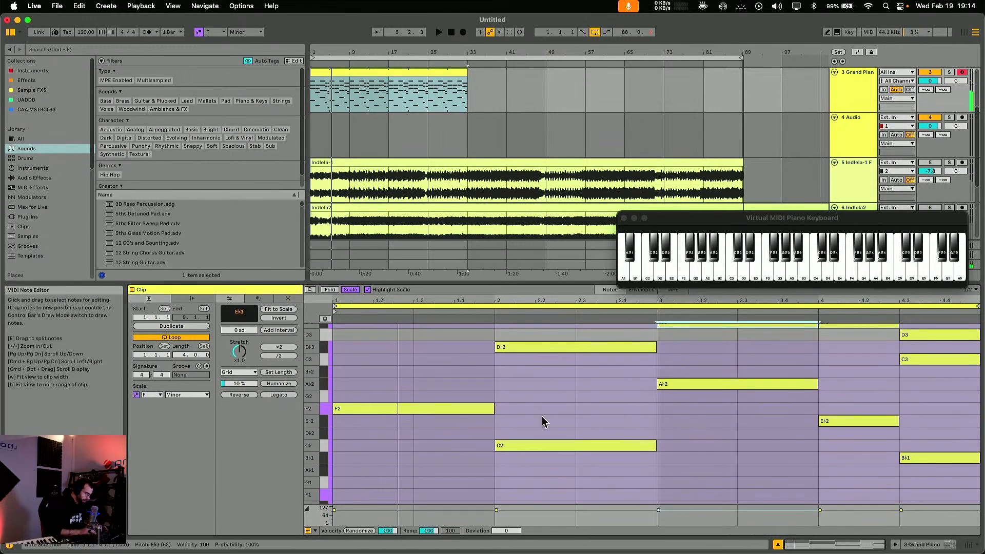
{"action": "key", "text": "space"}
Raise the bass note in bar 2 to Db2.
{"action": "left_click_drag", "start_coordinate": [539, 414], "coordinate": [544, 476]}
{"action": "key", "text": "Up"}
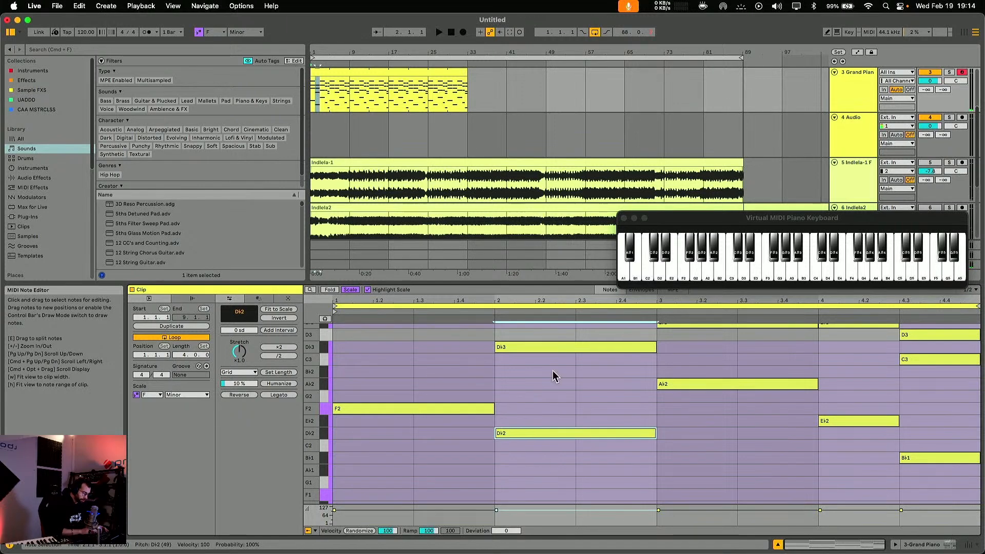
{"action": "scroll", "coordinate": [554, 419], "scroll_direction": "up", "scroll_amount": 3}
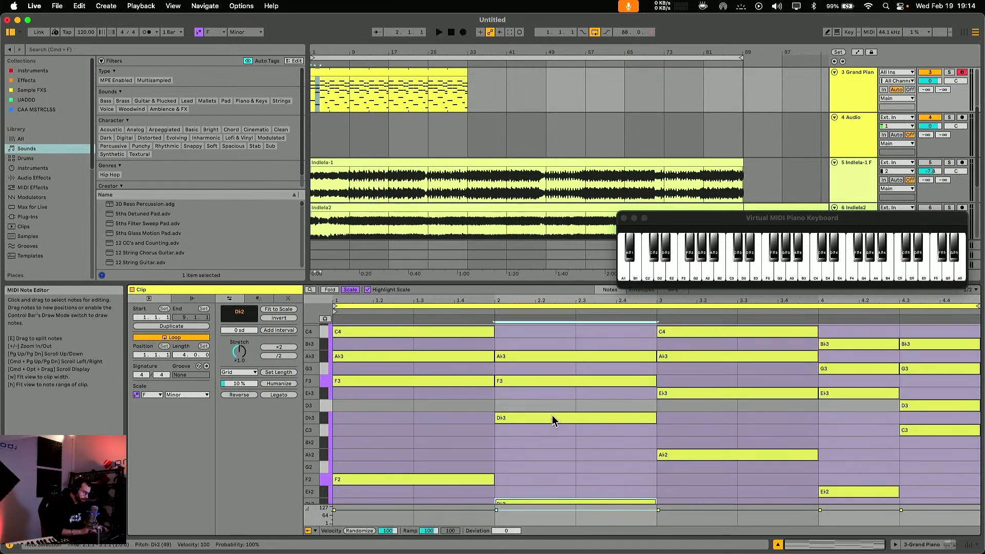
Set the interface zoom to 90% in the display settings and make the note editor taller.
{"action": "key", "text": "super+comma"}
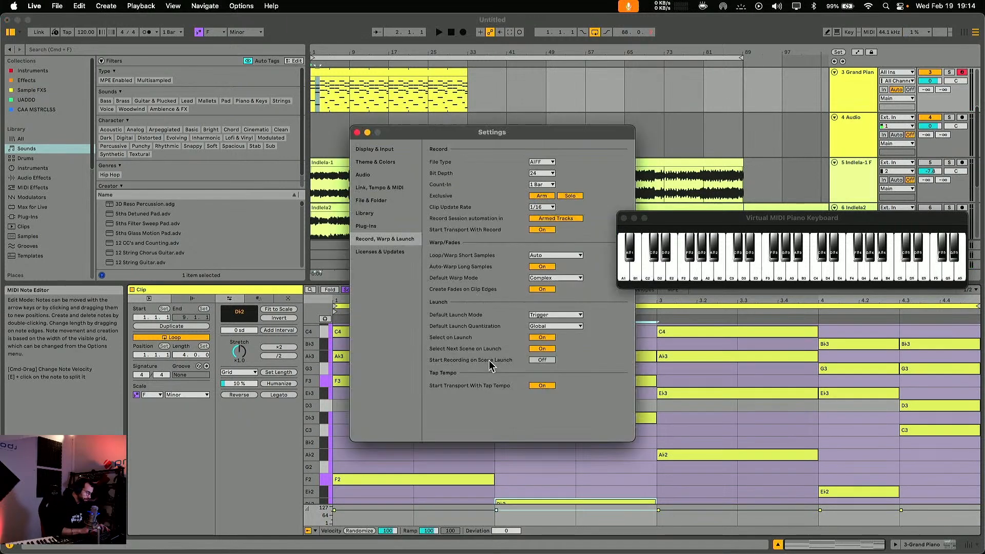
{"action": "left_click", "coordinate": [382, 149]}
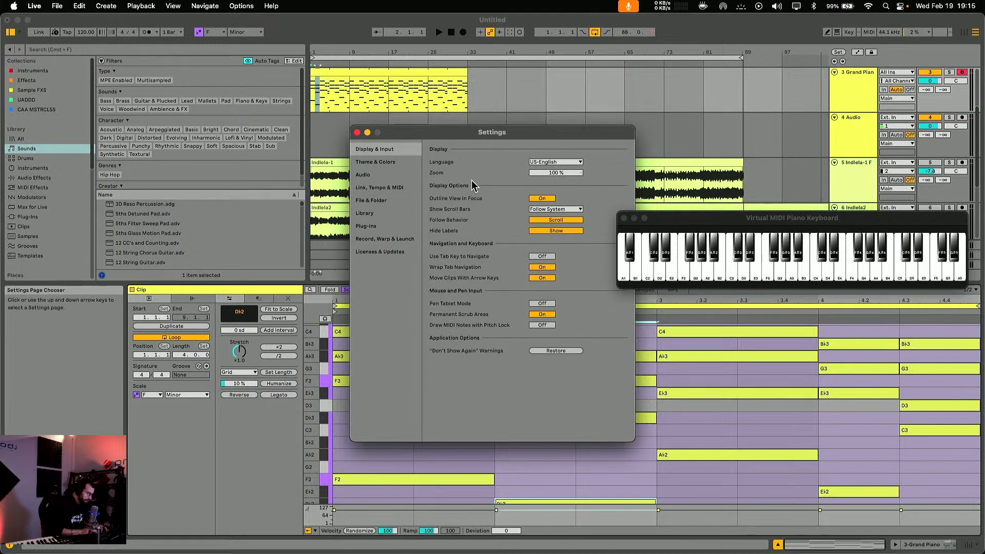
{"action": "left_click", "coordinate": [558, 174]}
{"action": "type", "text": "90"}
{"action": "key", "text": "Return"}
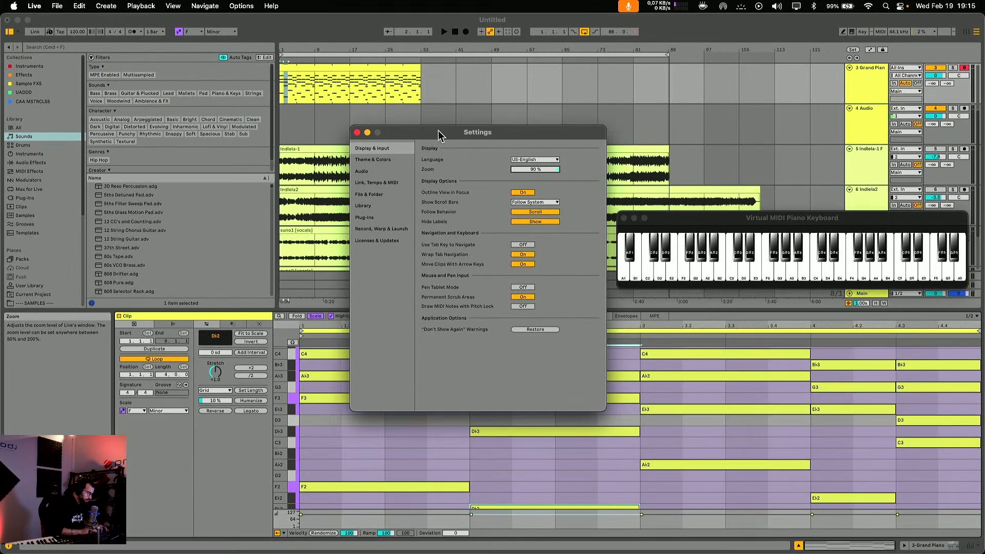
{"action": "left_click", "coordinate": [362, 132]}
{"action": "left_click_drag", "start_coordinate": [444, 310], "coordinate": [444, 236]}
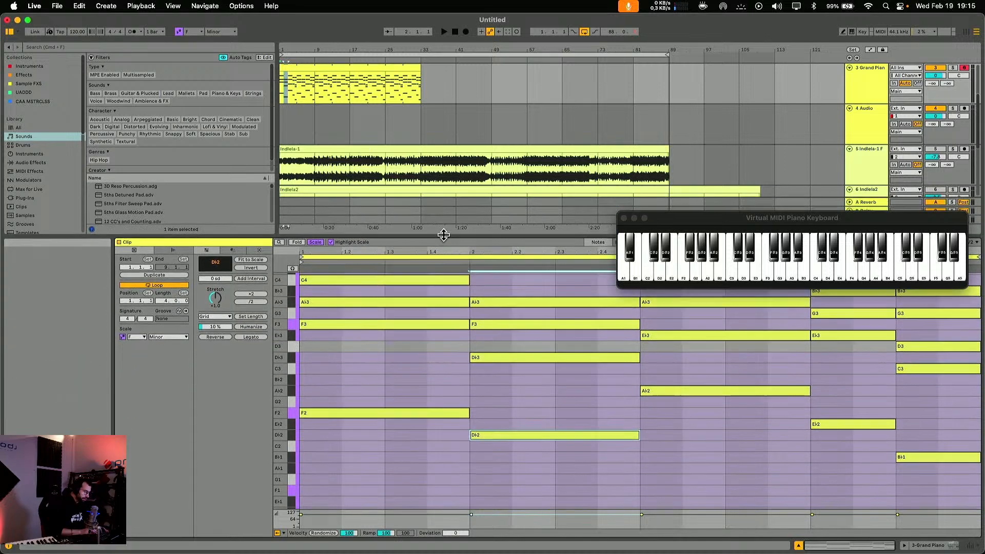
{"action": "scroll", "coordinate": [471, 368], "scroll_direction": "up", "scroll_amount": 2}
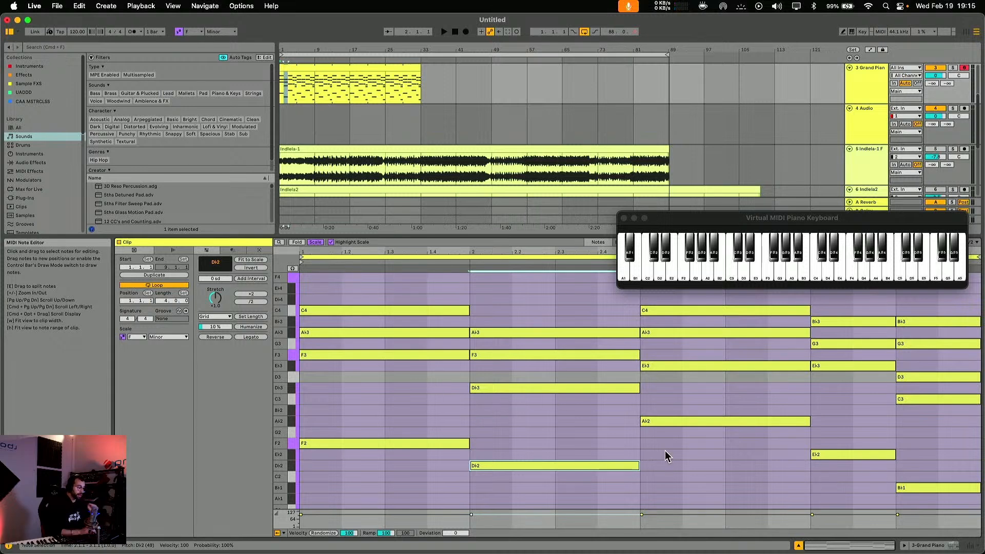
Select the lowest note above the bass line in each chord: F3, Db3, Eb3, Eb3 and C3.
{"action": "left_click", "coordinate": [352, 356]}
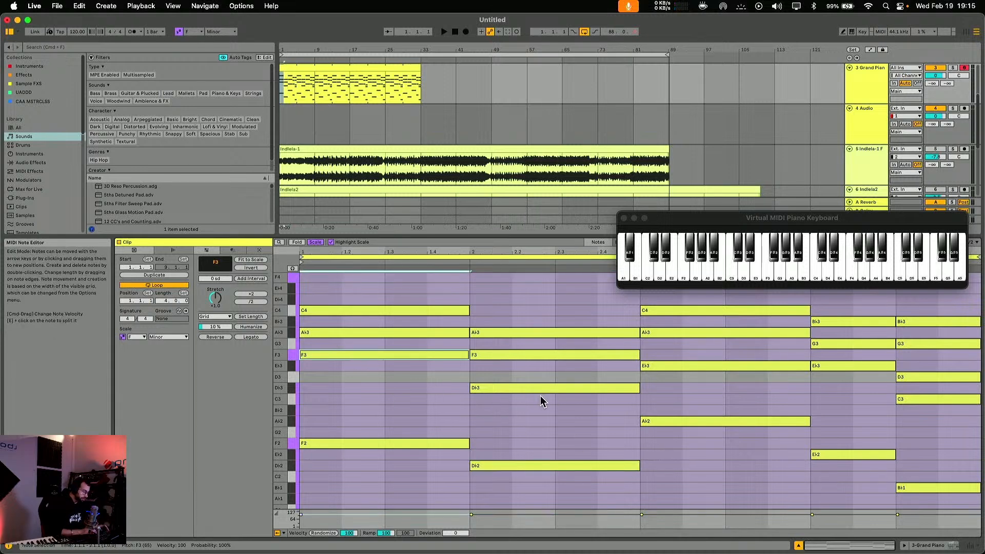
{"action": "left_click", "coordinate": [518, 389], "text": "shift"}
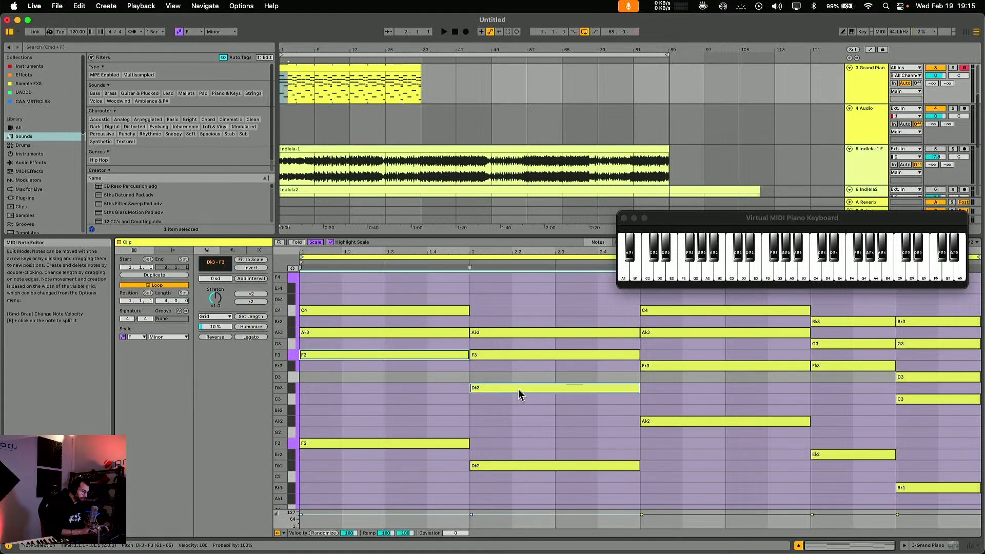
{"action": "left_click", "coordinate": [693, 366], "text": "shift"}
{"action": "left_click", "coordinate": [827, 367], "text": "shift"}
{"action": "left_click", "coordinate": [929, 399], "text": "shift"}
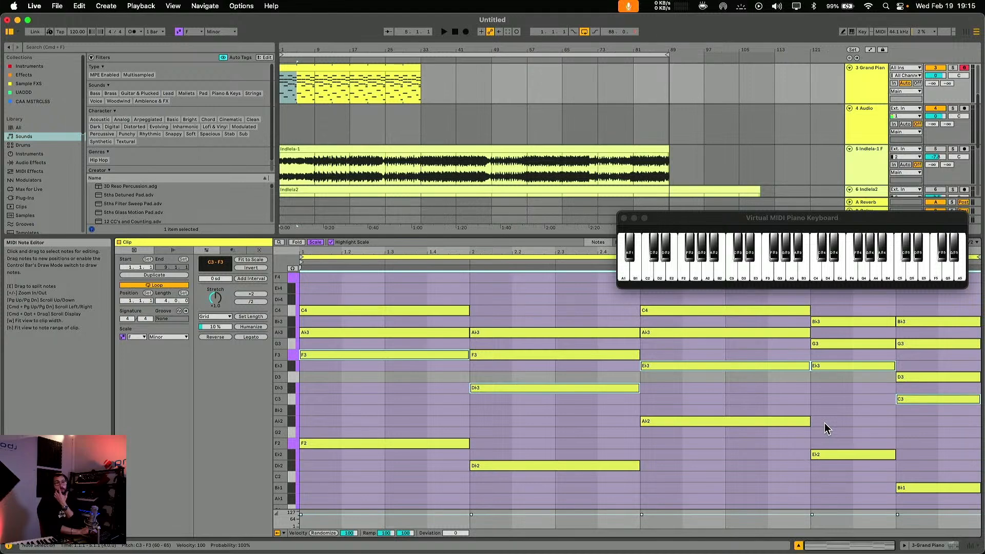
Enlarge the piano keyboard window across the screen to examine its keys and shrink it again.
{"action": "left_click_drag", "start_coordinate": [619, 214], "coordinate": [37, 140]}
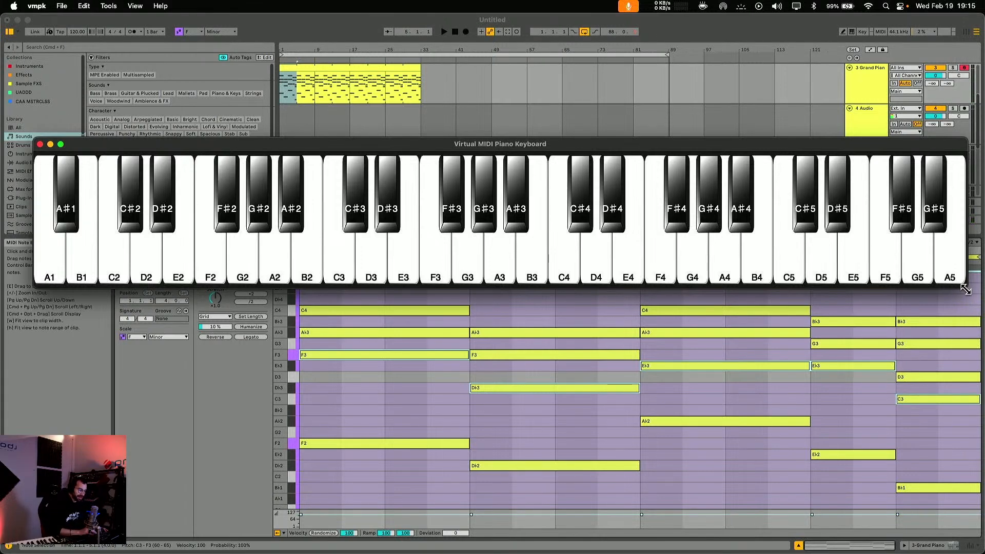
{"action": "left_click_drag", "start_coordinate": [966, 288], "coordinate": [361, 208]}
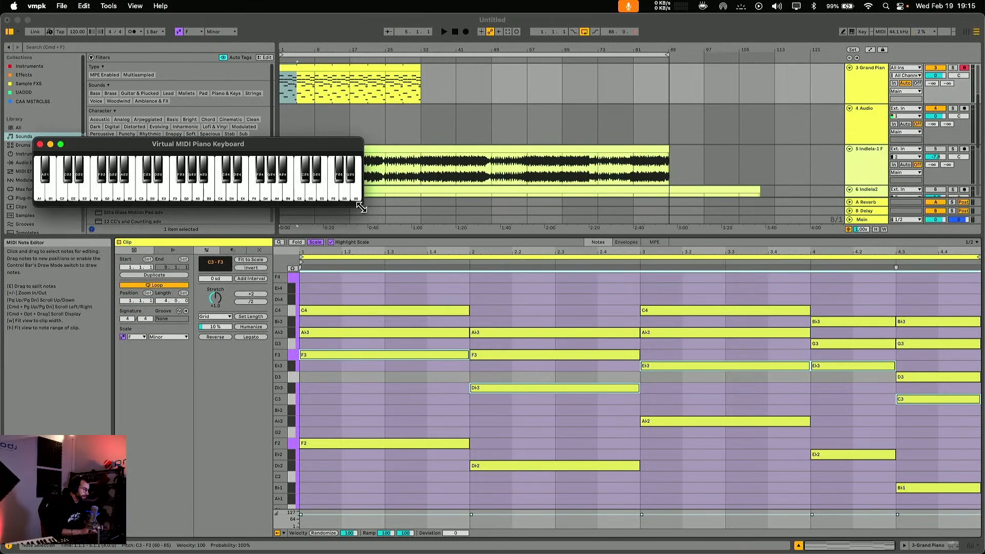
Play the Grand Piano clip from the start, closing the piano keyboard window and bringing the Suno vocal tracks into view.
{"action": "left_click", "coordinate": [325, 72]}
{"action": "left_click", "coordinate": [318, 72]}
{"action": "key", "text": "space"}
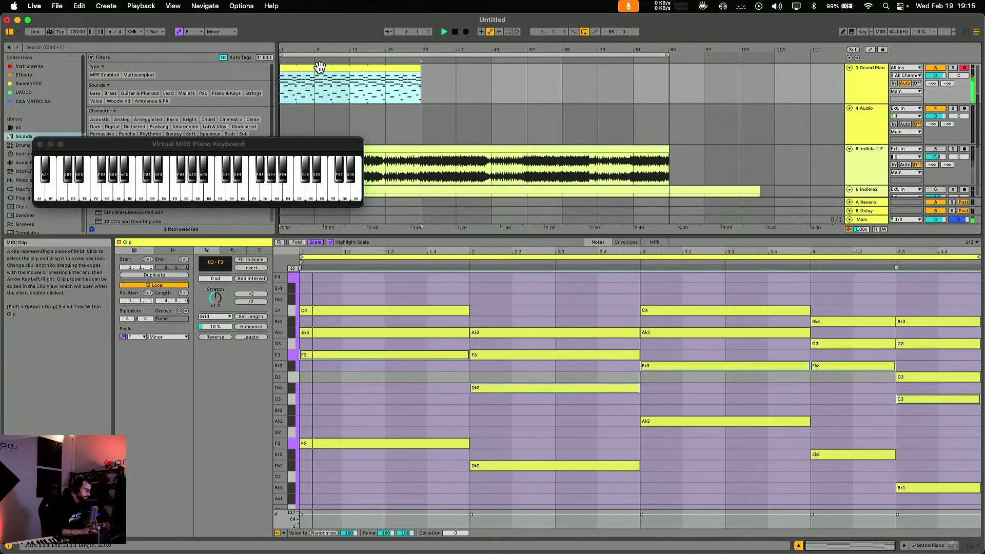
{"action": "left_click", "coordinate": [40, 144]}
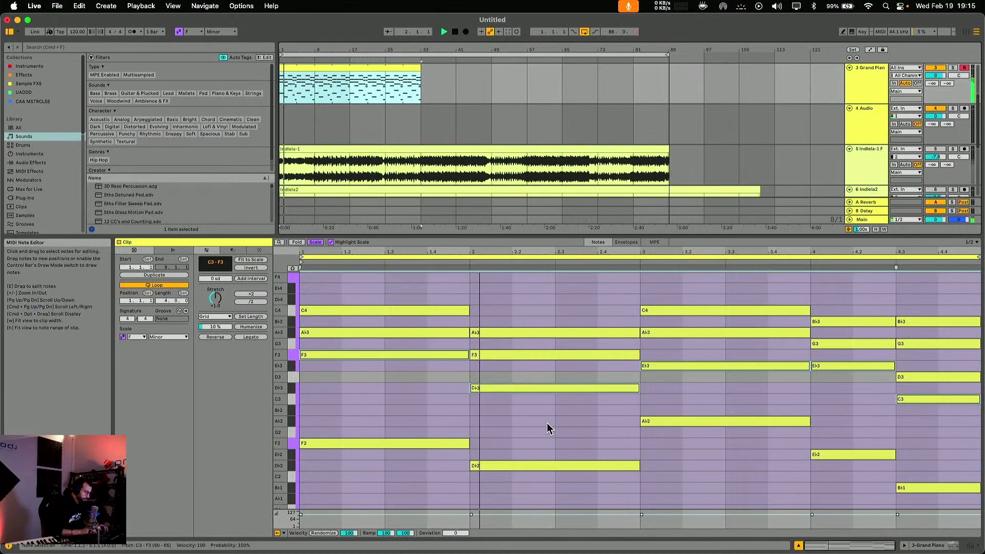
{"action": "left_click_drag", "start_coordinate": [282, 433], "coordinate": [276, 384]}
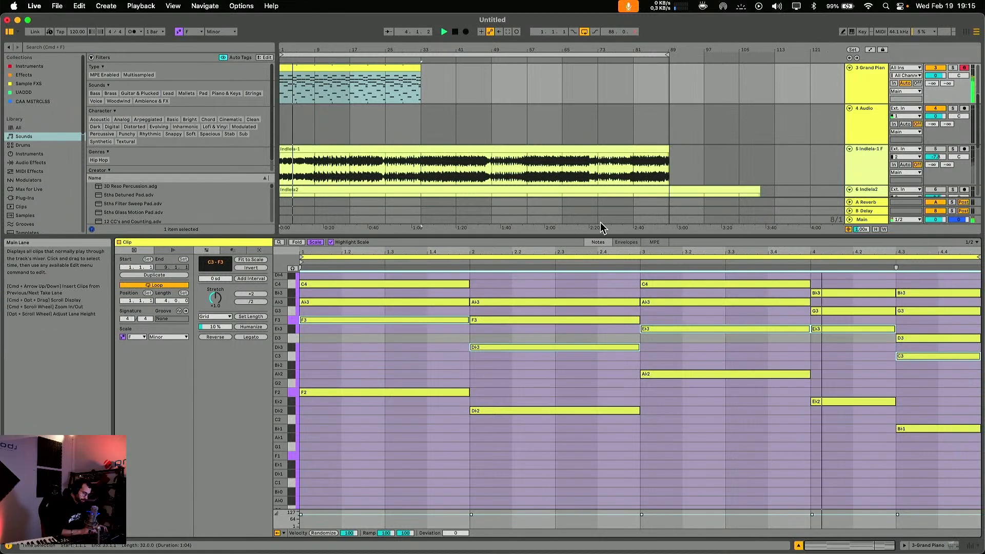
{"action": "scroll", "coordinate": [841, 152], "scroll_direction": "down", "scroll_amount": 5}
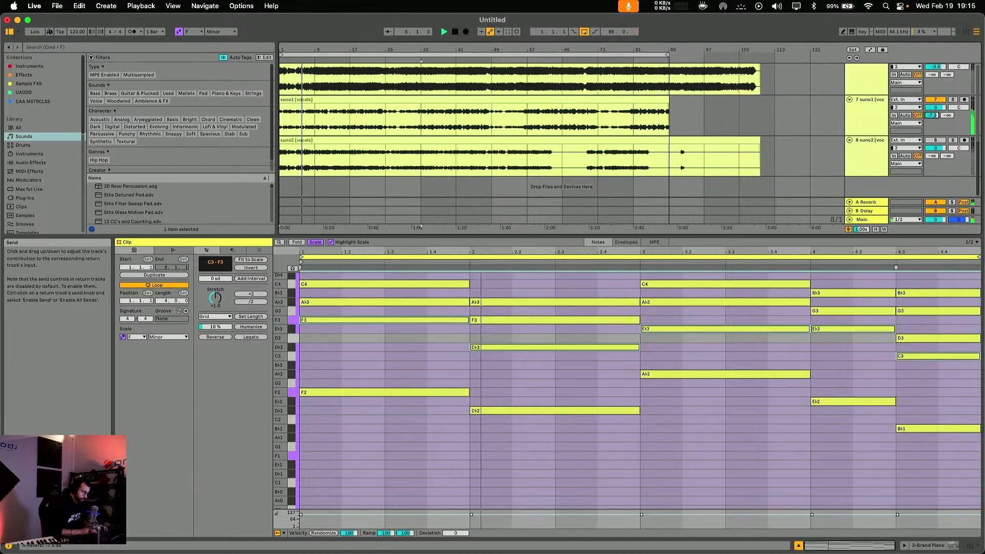
Double the piano's bass line an octave lower with F1, Db1, Ab1, Eb1 and Bb0, stop playback and select the Grand Piano clip.
{"action": "left_click_drag", "start_coordinate": [953, 455], "coordinate": [335, 456]}
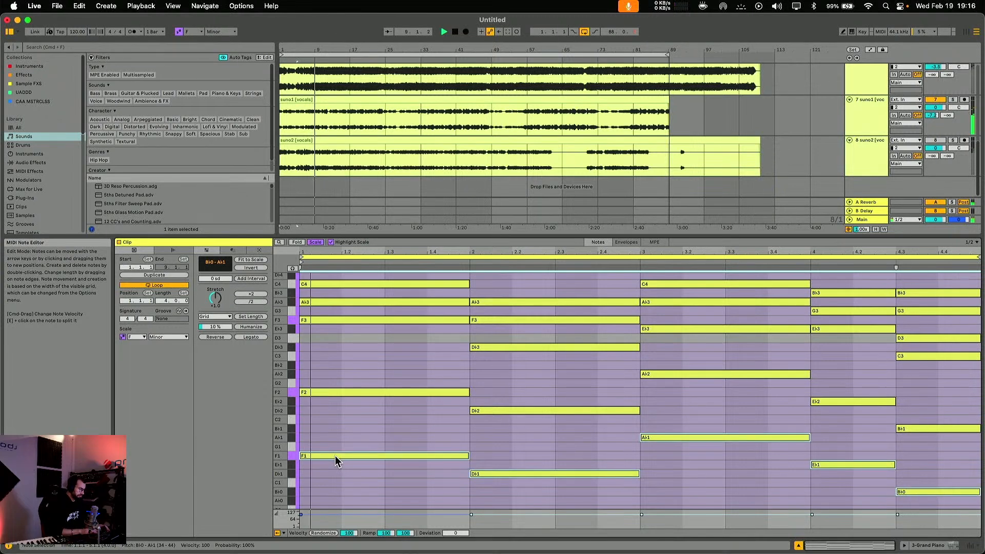
{"action": "key", "text": "shift+Tab"}
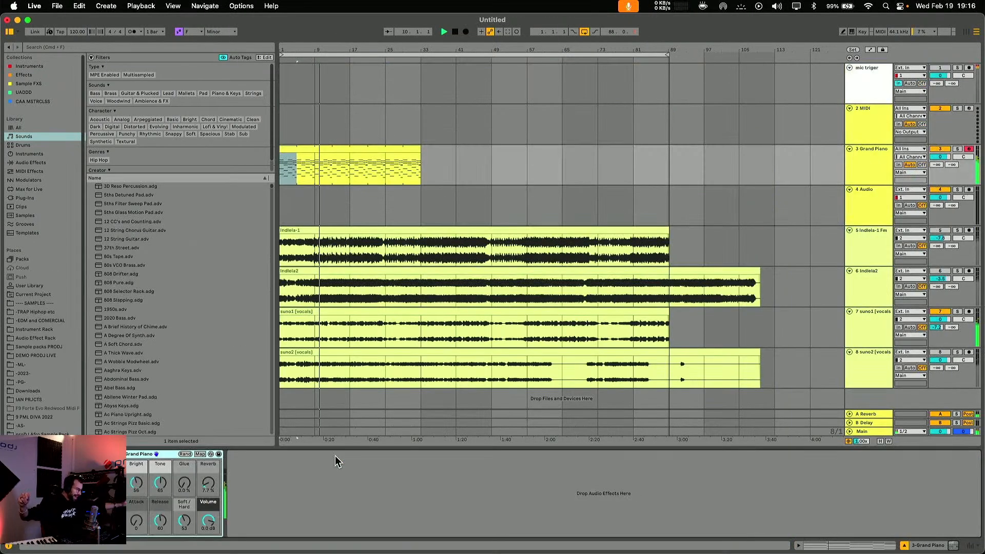
{"action": "key", "text": "space"}
{"action": "left_click", "coordinate": [317, 149]}
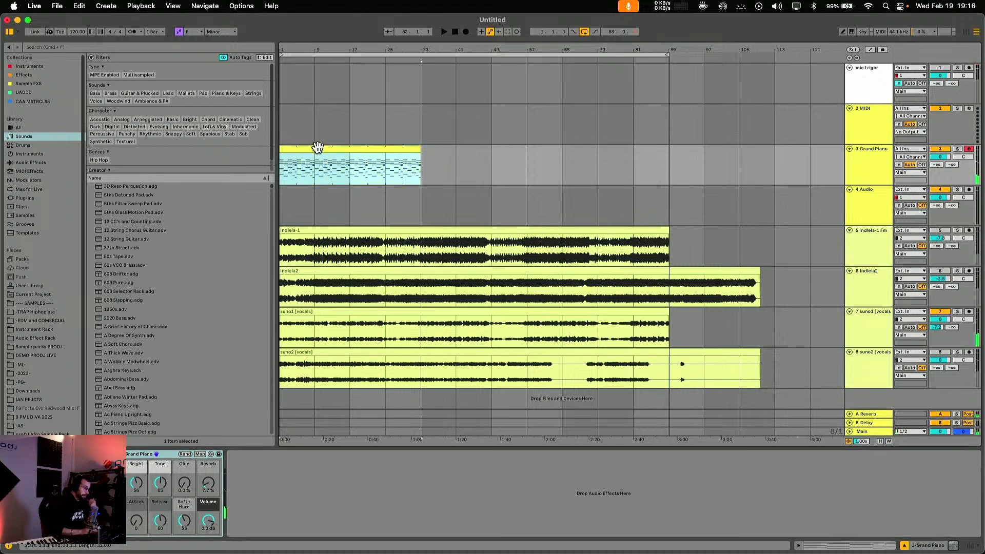
Select the 2 MIDI track and search the SAMPLES folder for "afro".
{"action": "left_click", "coordinate": [881, 130]}
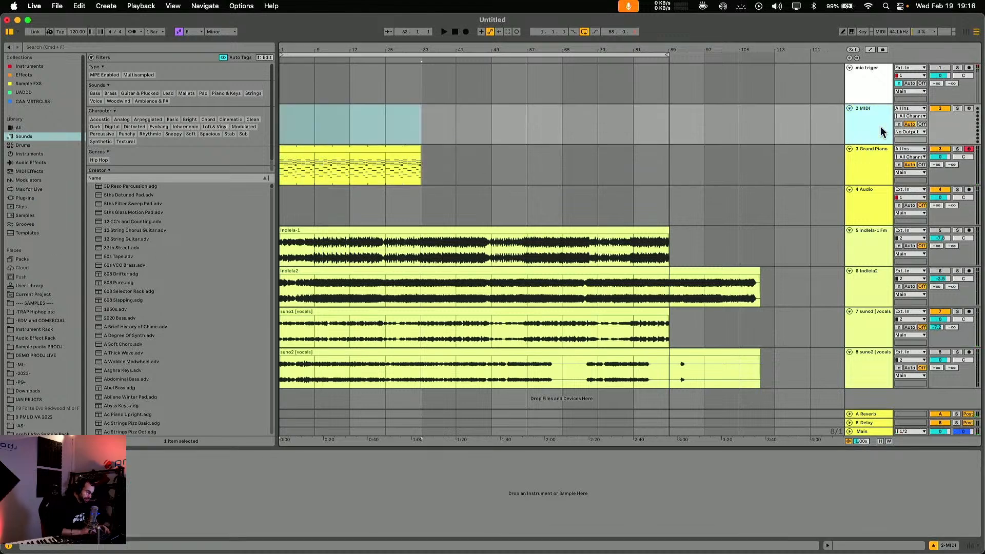
{"action": "left_click", "coordinate": [28, 302]}
{"action": "left_click", "coordinate": [92, 240]}
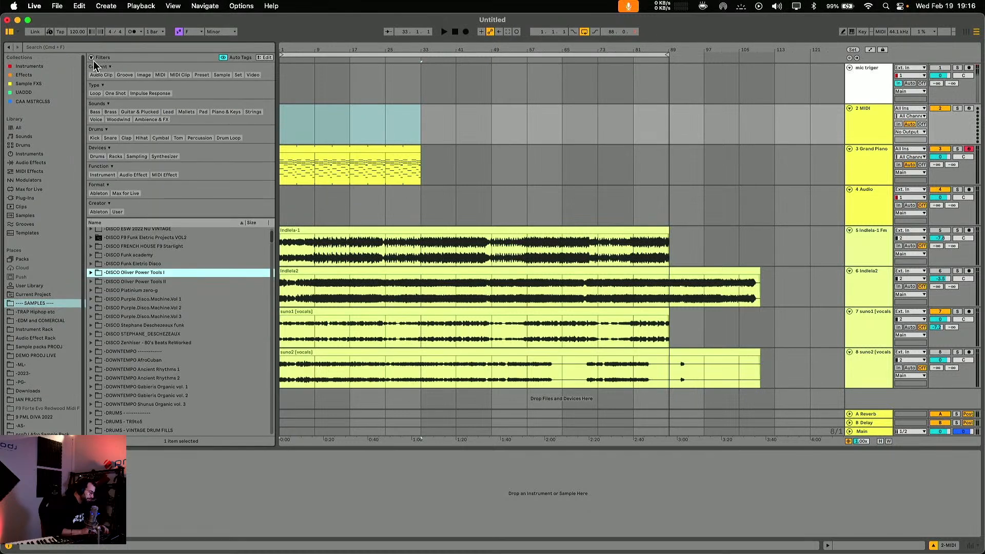
{"action": "left_click", "coordinate": [60, 48]}
{"action": "type", "text": "afro"}
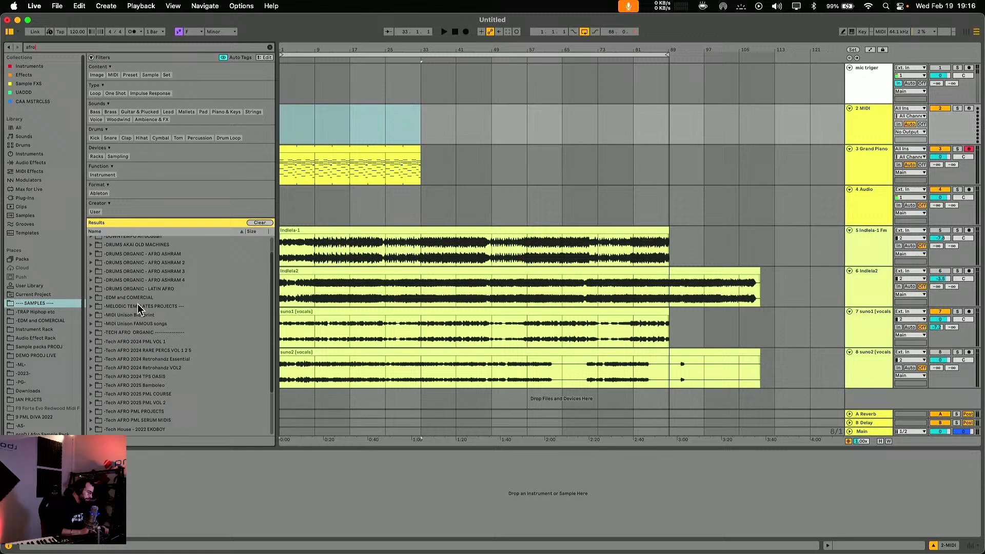
{"action": "scroll", "coordinate": [137, 304], "scroll_direction": "down", "scroll_amount": 3}
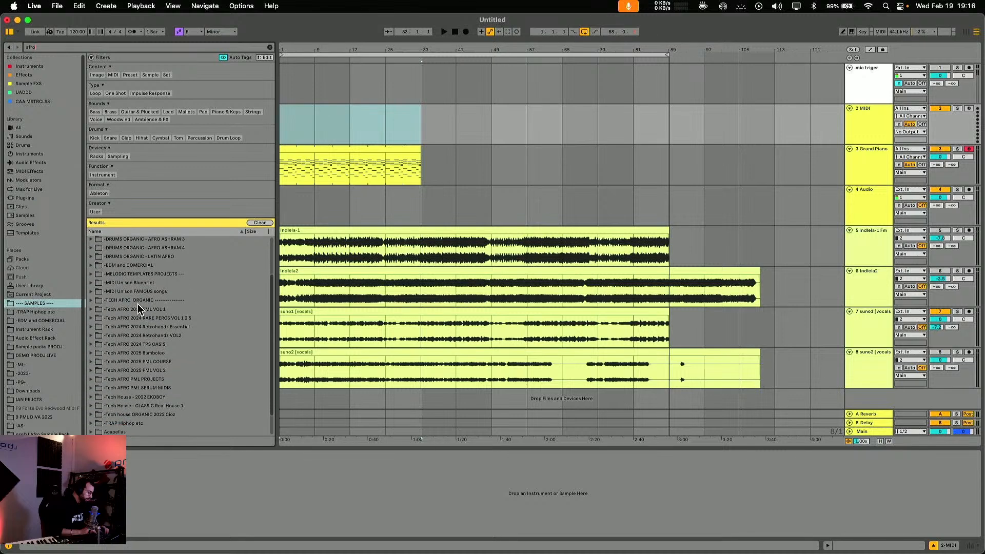
Expand the Tech AFRO 2025 PML VOL 2 sample pack and its One Shots folder.
{"action": "left_click", "coordinate": [125, 309]}
{"action": "key", "text": "Down"}
{"action": "key", "text": "Down"}
{"action": "key", "text": "Down"}
{"action": "key", "text": "Down"}
{"action": "key", "text": "Down"}
{"action": "key", "text": "Down"}
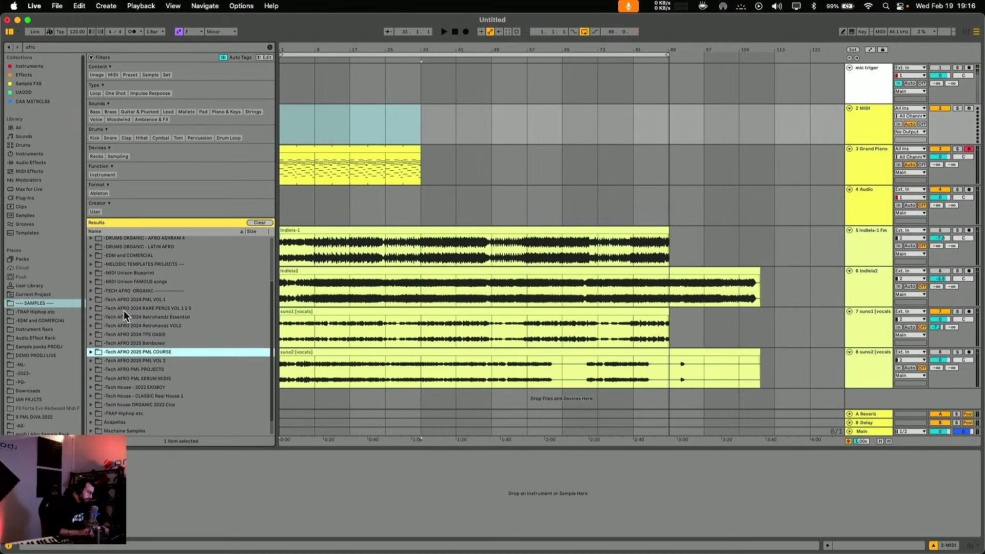
{"action": "key", "text": "Right"}
{"action": "key", "text": "Down"}
{"action": "key", "text": "Down"}
{"action": "key", "text": "Down"}
{"action": "key", "text": "Down"}
{"action": "key", "text": "Right"}
{"action": "key", "text": "Down"}
{"action": "key", "text": "Down"}
{"action": "key", "text": "Down"}
{"action": "key", "text": "Down"}
{"action": "key", "text": "Down"}
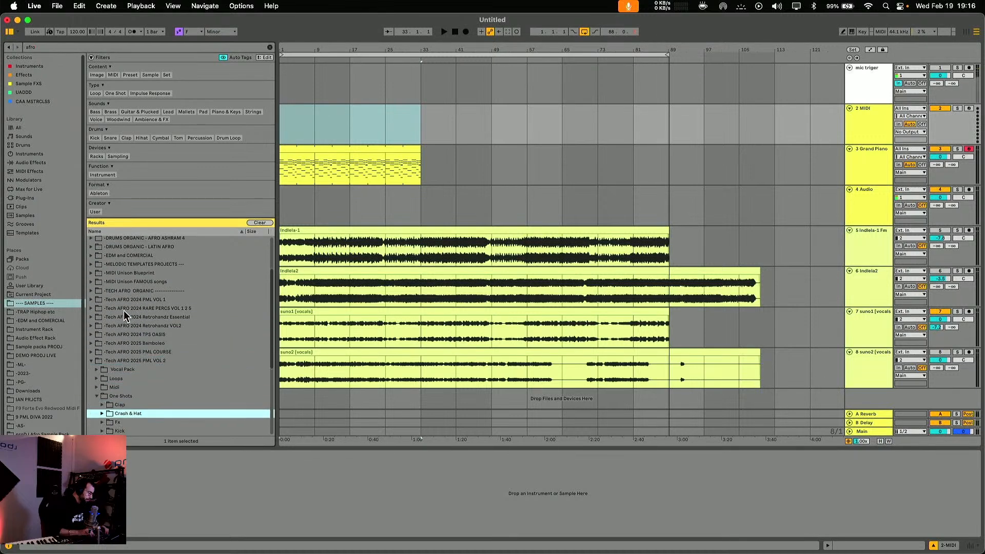
Load the PML_AH2_Kick_002_Life_F#.wav sample from the Kick folder onto the 2 MIDI track.
{"action": "key", "text": "Up"}
{"action": "key", "text": "Right"}
{"action": "key", "text": "Down"}
{"action": "key", "text": "Down"}
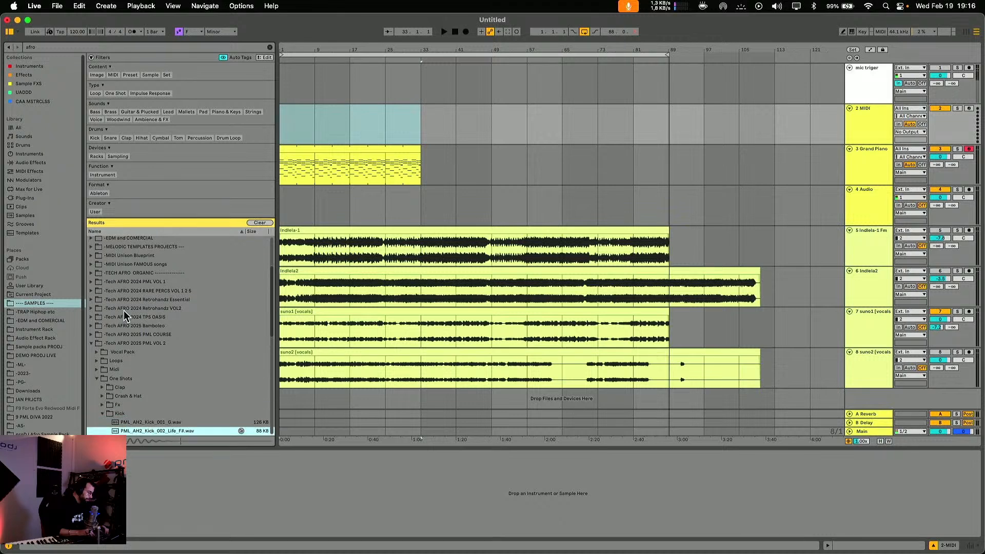
{"action": "left_click", "coordinate": [871, 135]}
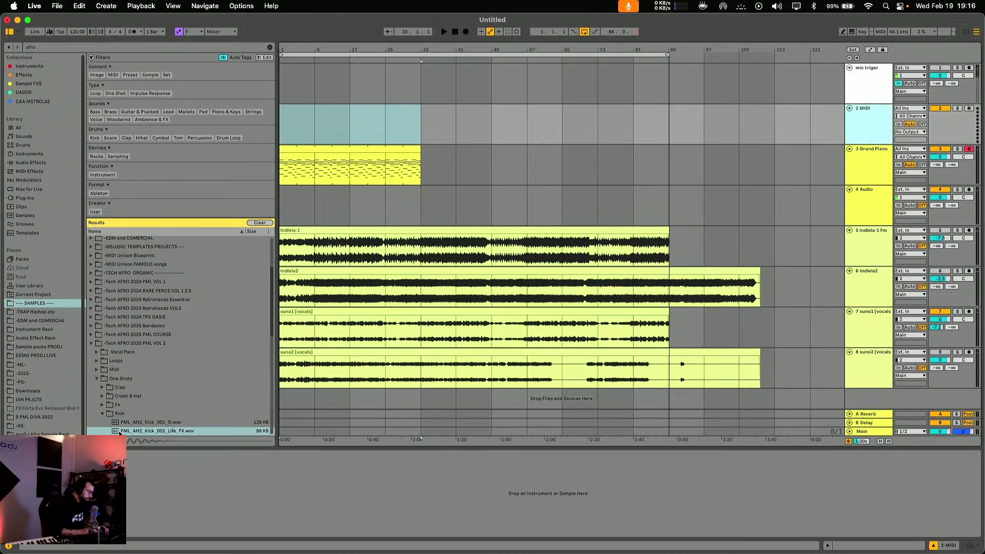
{"action": "double_click", "coordinate": [149, 430]}
Create an eight-bar clip at the start of the kick track, draw four C3 hits on the beats of bar 1 and loop that bar.
{"action": "double_click", "coordinate": [295, 121]}
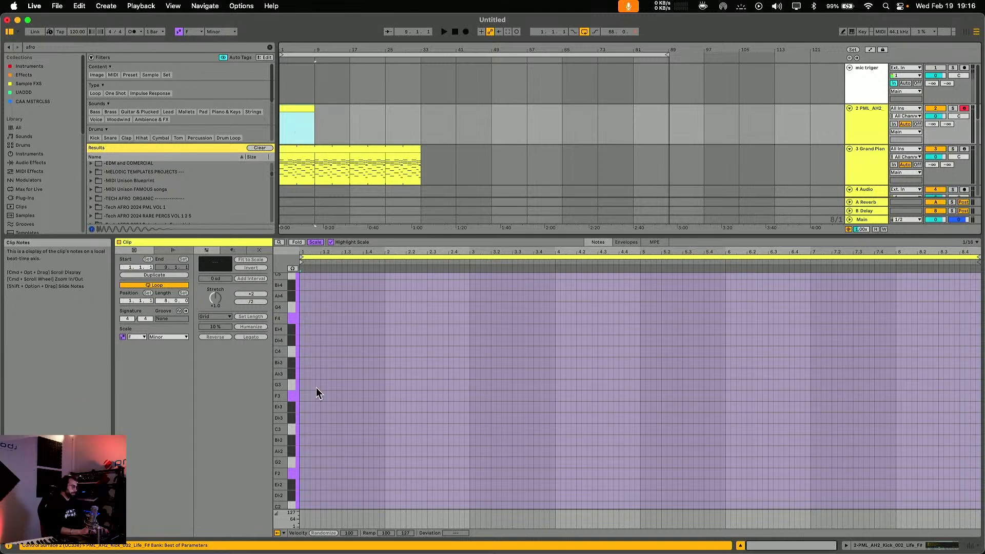
{"action": "key", "text": "b"}
{"action": "left_click", "coordinate": [302, 430]}
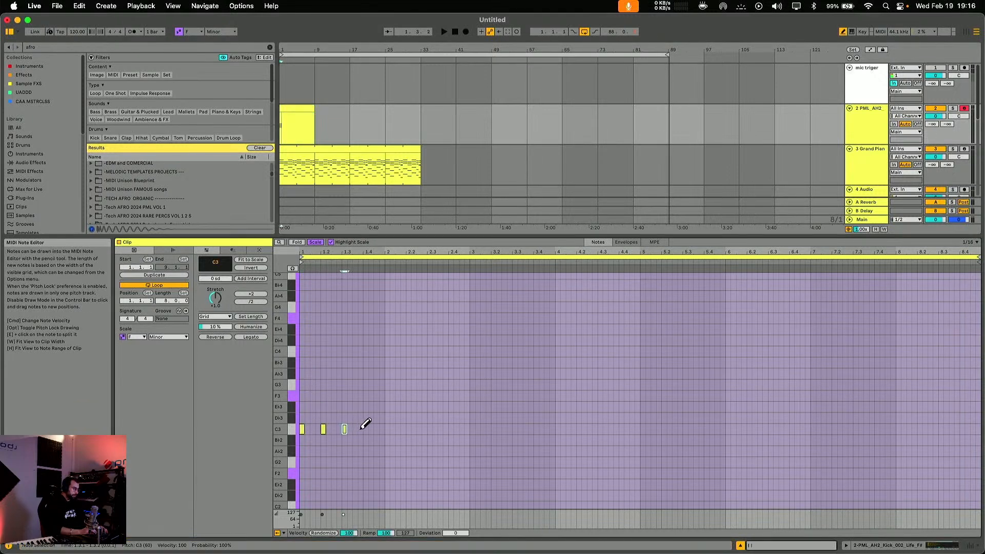
{"action": "left_click_drag", "start_coordinate": [383, 436], "coordinate": [254, 396]}
{"action": "key", "text": "super+l"}
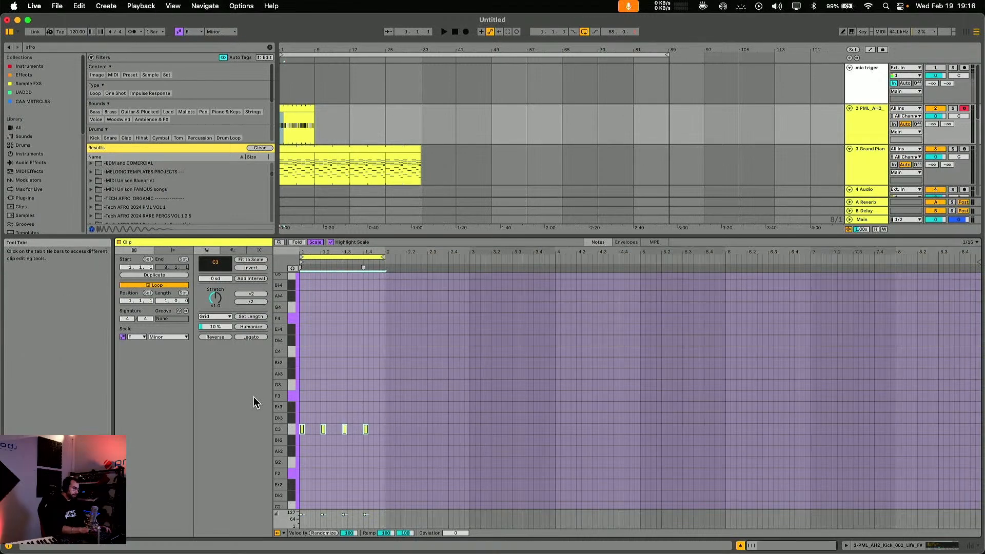
Start playback and extend the kick clip to bar 33 so it matches the Grand Piano clip's length.
{"action": "key", "text": "space"}
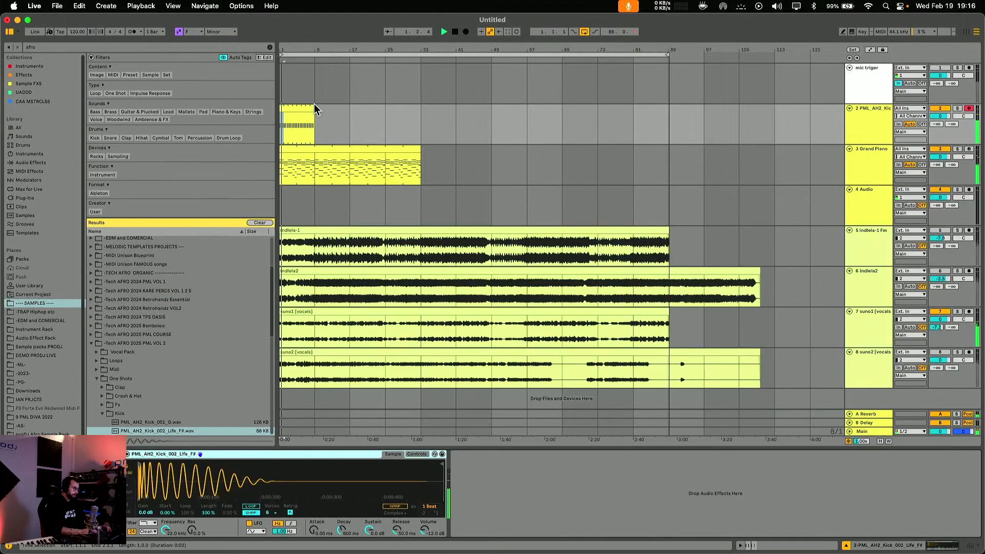
{"action": "left_click_drag", "start_coordinate": [314, 105], "coordinate": [421, 105]}
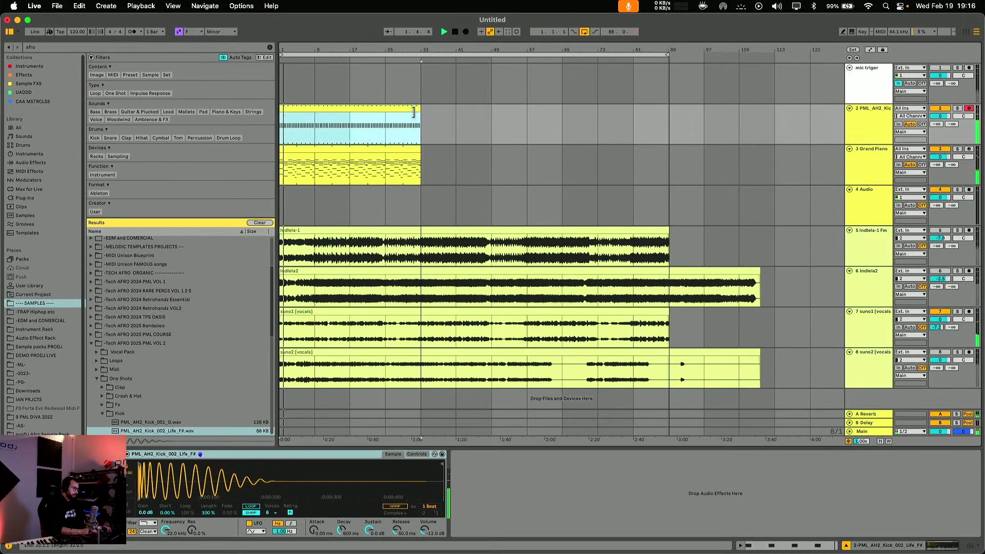
{"action": "left_click_drag", "start_coordinate": [293, 52], "coordinate": [298, 53]}
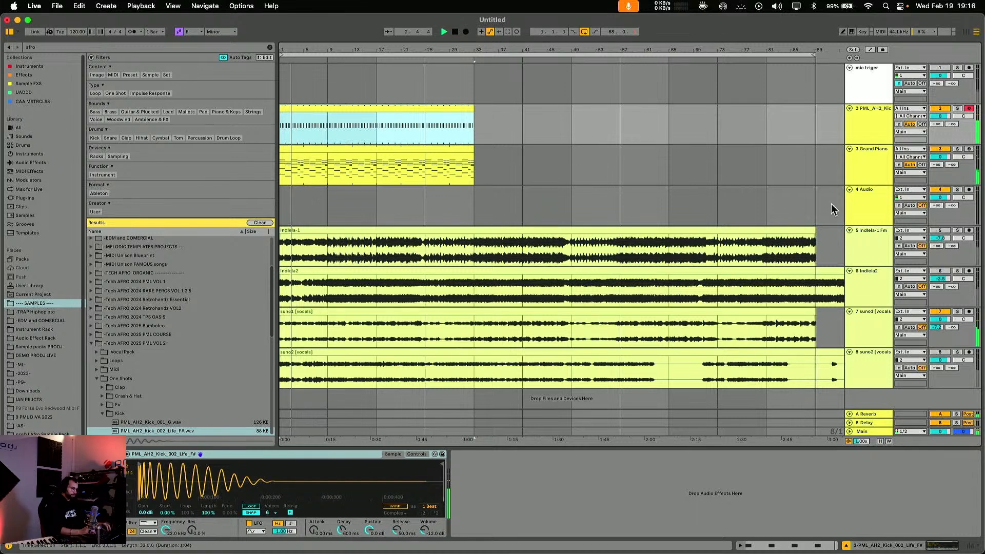
Insert a MIDI track below Grand Piano and show the full Audio Effects list with the search cleared.
{"action": "left_click", "coordinate": [885, 180]}
{"action": "key", "text": "super+shift+t"}
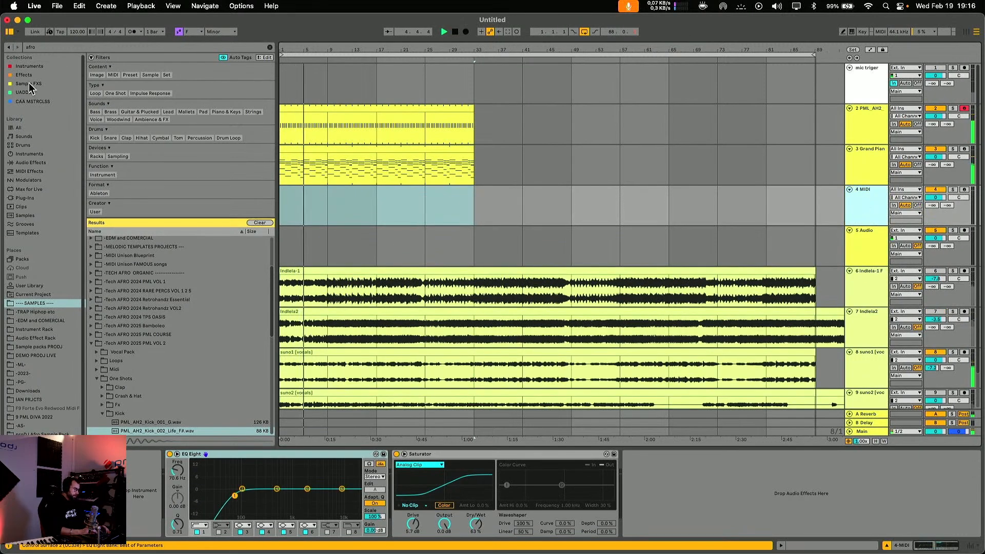
{"action": "left_click", "coordinate": [30, 162]}
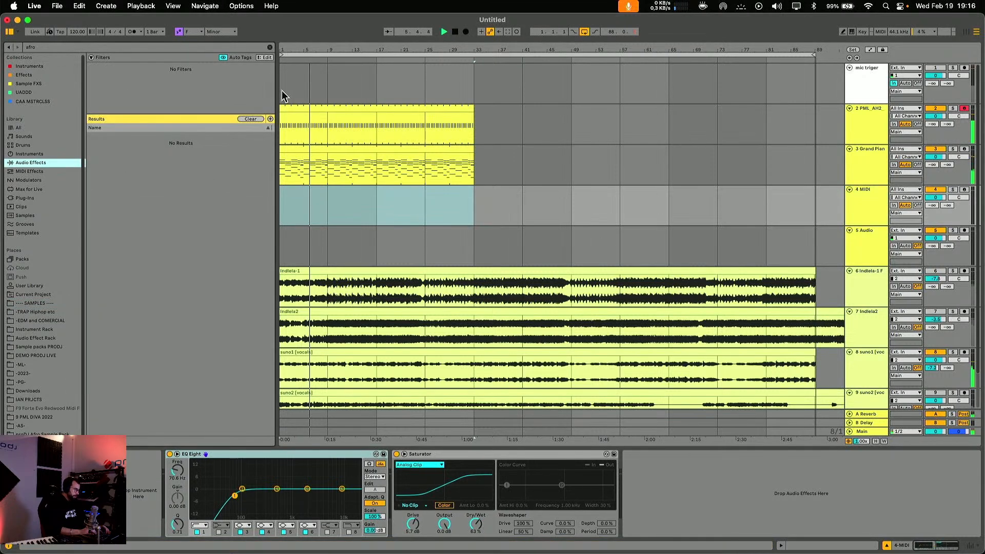
{"action": "left_click", "coordinate": [269, 47]}
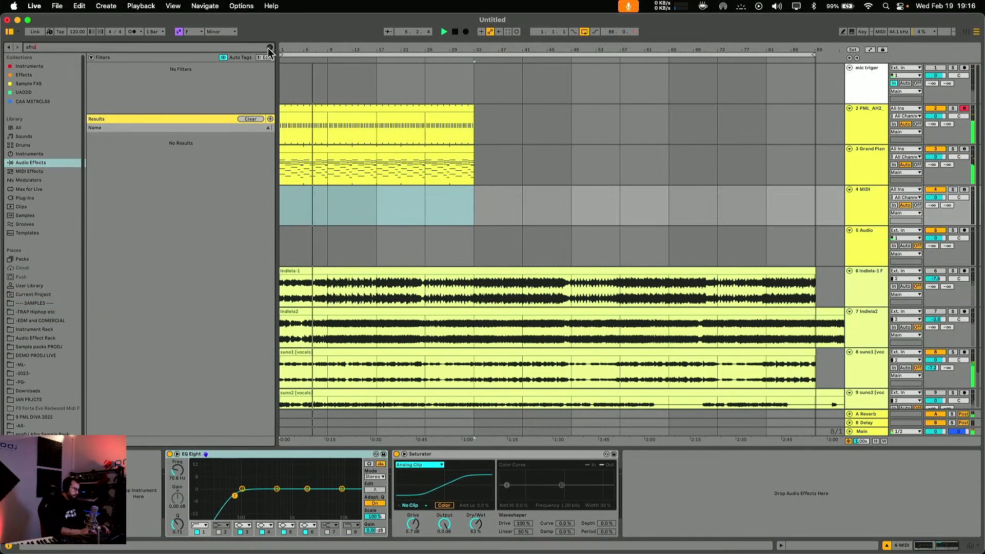
Choose external input 1 for the 5 Audio track and arm it for recording.
{"action": "left_click", "coordinate": [865, 256]}
{"action": "left_click", "coordinate": [906, 239]}
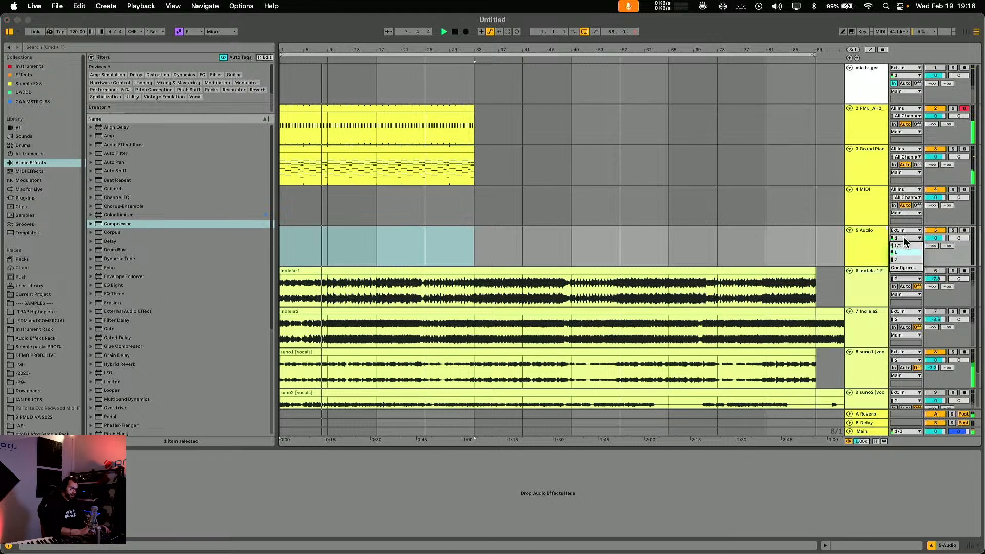
{"action": "left_click", "coordinate": [903, 252]}
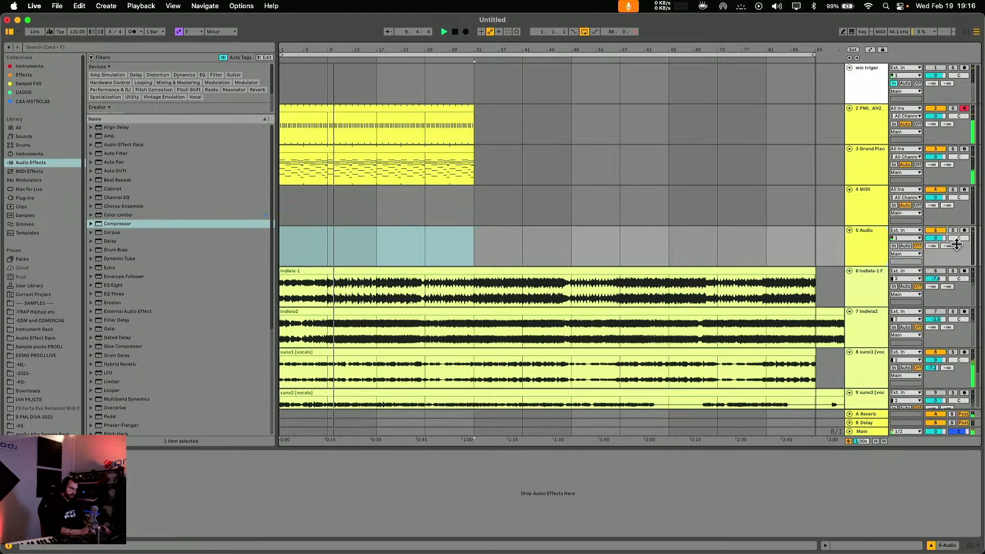
{"action": "left_click", "coordinate": [964, 231]}
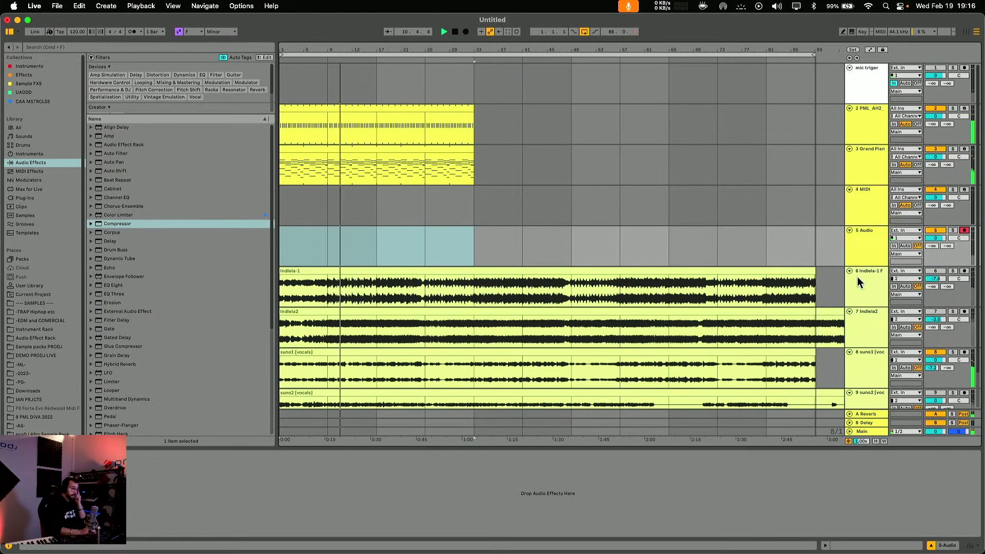
Record a live take of about nine bars onto the 5 Audio track, stopping at bar 22.
{"action": "left_click", "coordinate": [329, 248]}
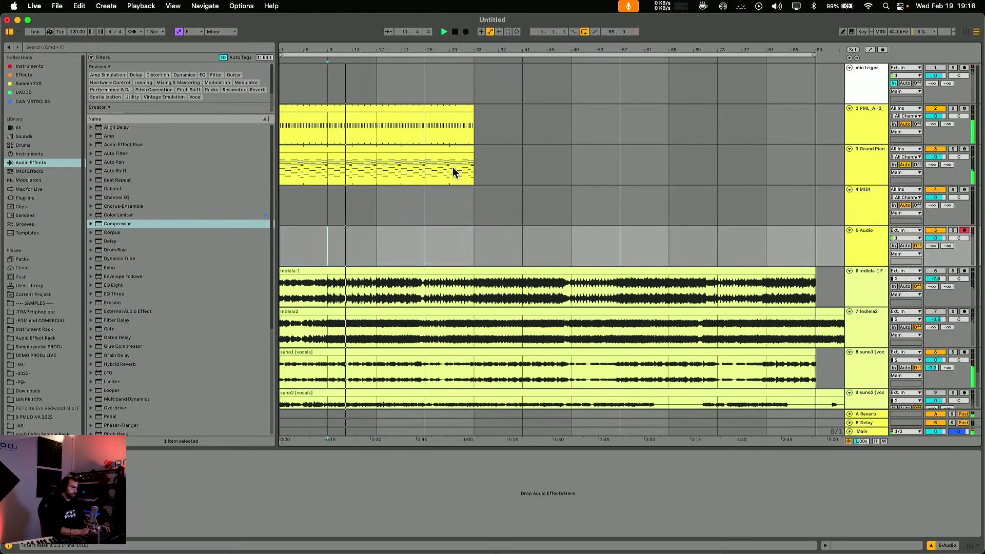
{"action": "left_click", "coordinate": [466, 33]}
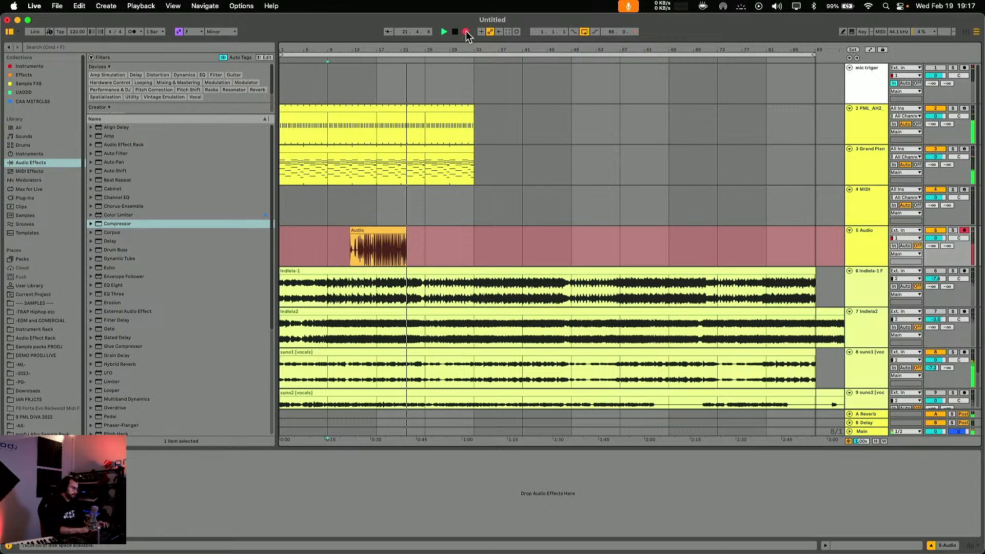
{"action": "key", "text": "space"}
Add three new audio tracks directly below the recorded 5 Audio track.
{"action": "left_click_drag", "start_coordinate": [357, 51], "coordinate": [357, 92]}
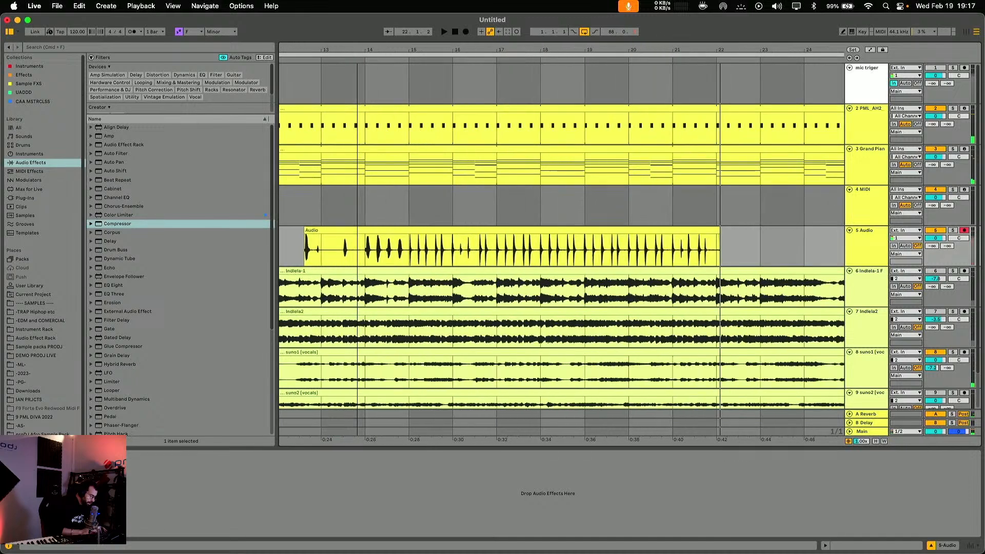
{"action": "left_click", "coordinate": [409, 253]}
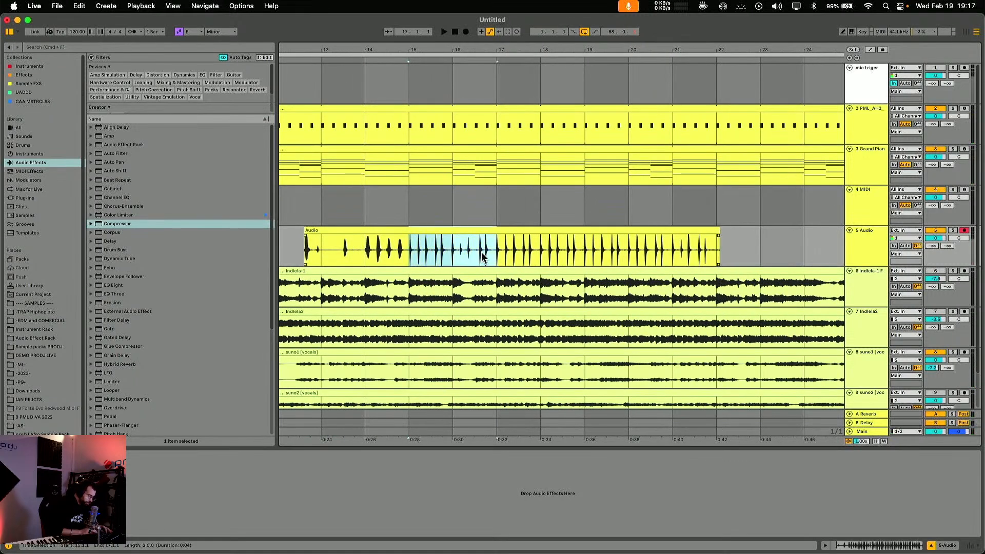
{"action": "key", "text": "super+t"}
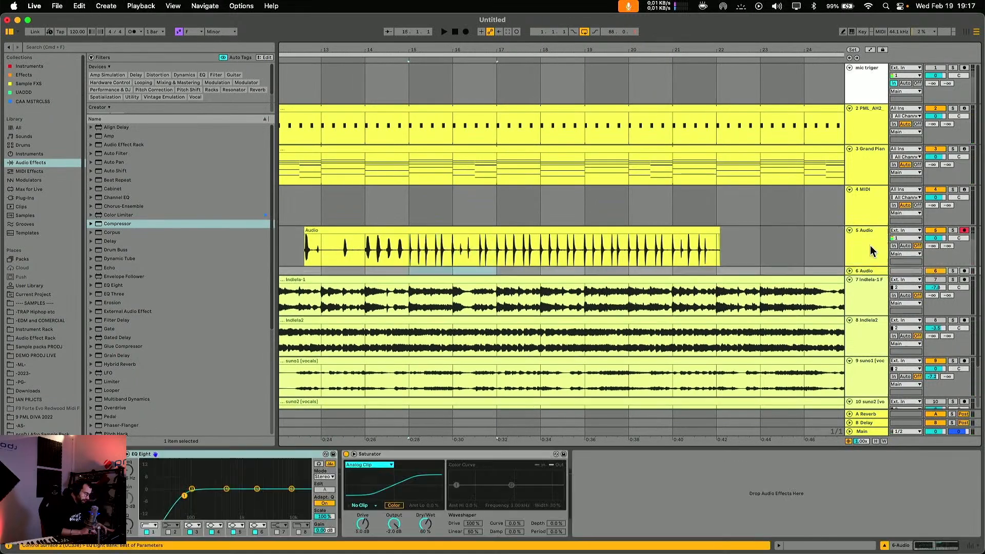
{"action": "key", "text": "super+t"}
{"action": "key", "text": "super+t"}
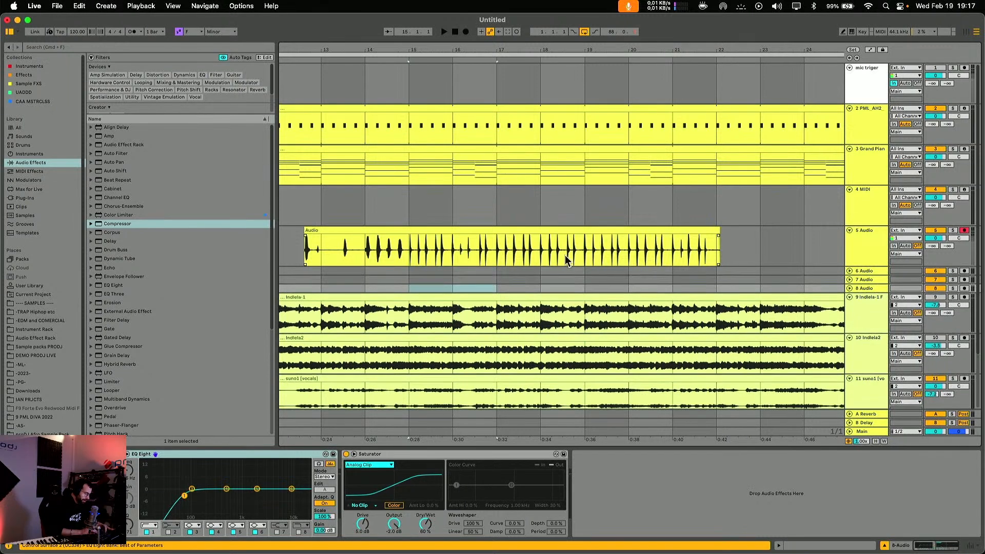
Copy bars 15–17 of the take onto the 6 Audio track and move the take's next two bars into their place on 5 Audio.
{"action": "left_click_drag", "start_coordinate": [416, 252], "coordinate": [453, 251]}
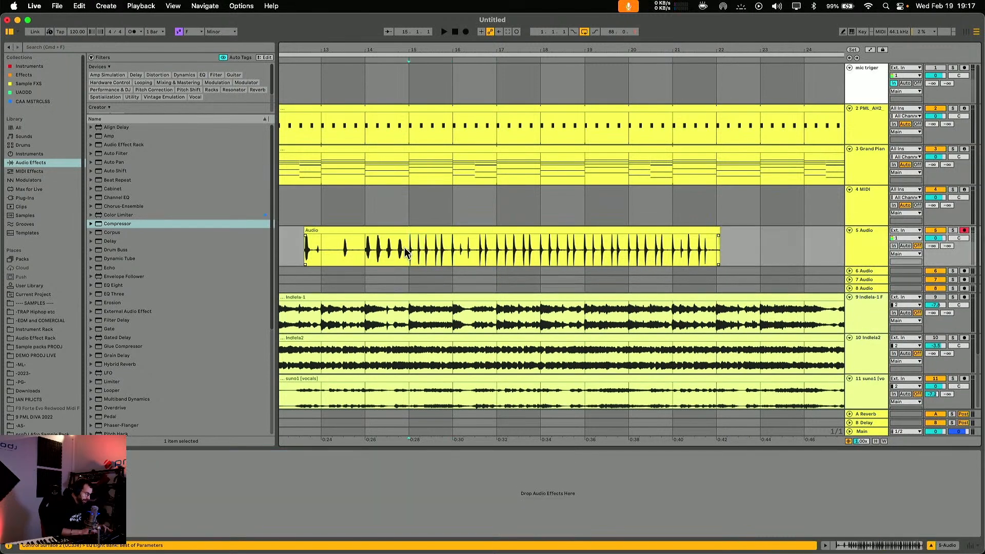
{"action": "left_click", "coordinate": [413, 275]}
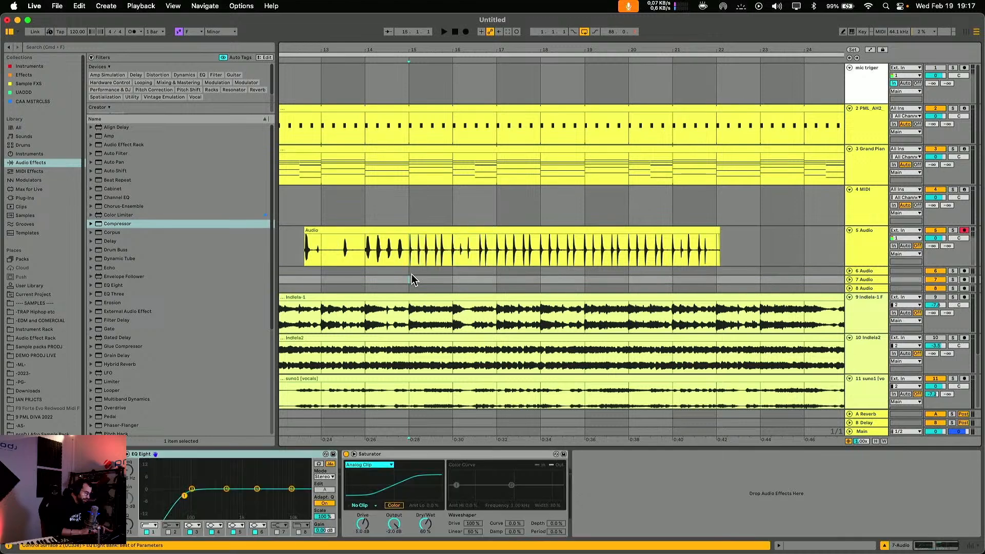
{"action": "key", "text": "super+v"}
{"action": "left_click_drag", "start_coordinate": [497, 249], "coordinate": [468, 230]}
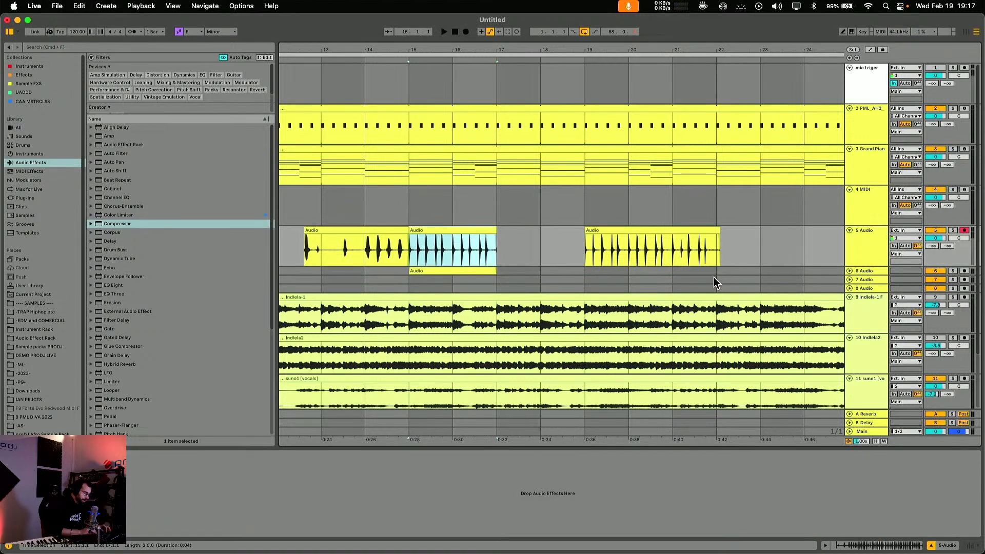
Unfold the 6 Audio track, pan it 12L and pan the 5 Audio track to the right.
{"action": "left_click", "coordinate": [849, 271]}
{"action": "left_click", "coordinate": [876, 281]}
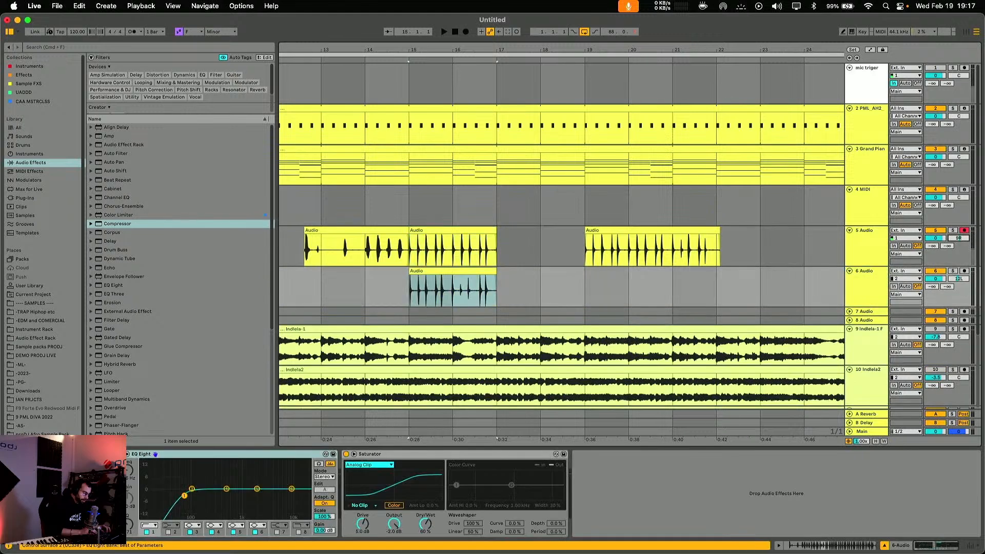
Copy a one-bar section of the take's remaining clip onto 7 Audio and bar 20 onto 8 Audio, both starting at bar 15.
{"action": "left_click_drag", "start_coordinate": [591, 252], "coordinate": [661, 253]}
{"action": "left_click", "coordinate": [413, 310]}
{"action": "key", "text": "super+v"}
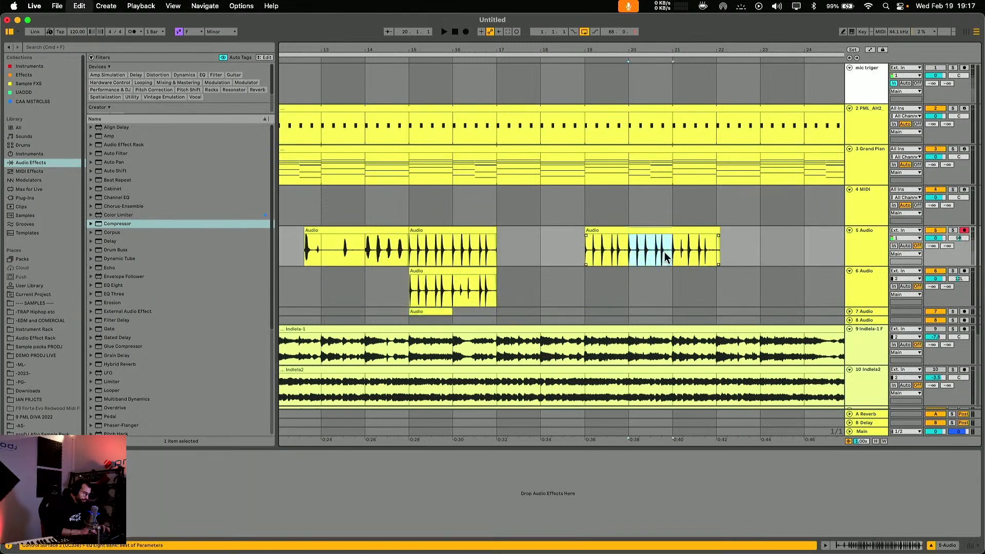
{"action": "left_click", "coordinate": [411, 321]}
{"action": "key", "text": "super+v"}
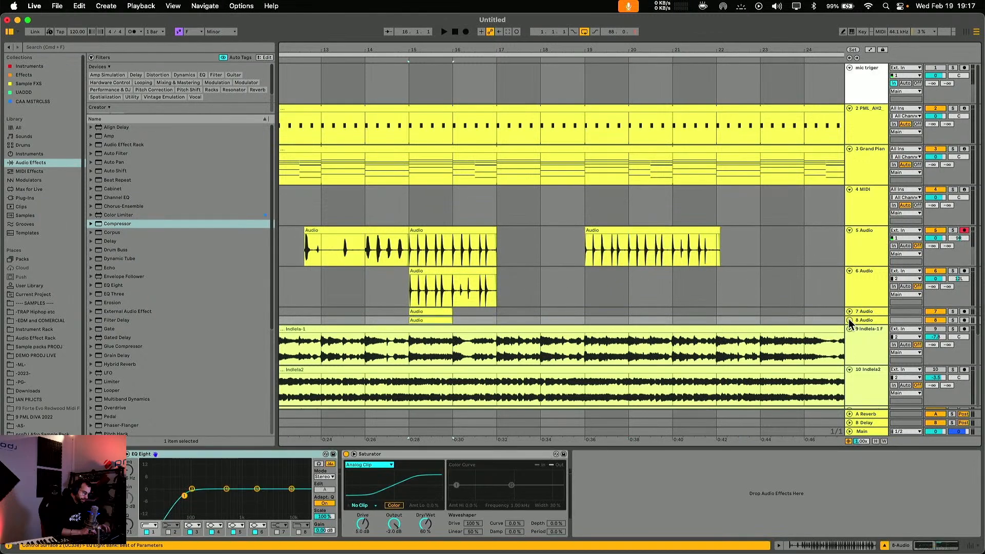
Unfold the 7 Audio and 8 Audio tracks and delete the leftover take before bar 15 on 5 Audio.
{"action": "left_click", "coordinate": [850, 320]}
{"action": "left_click", "coordinate": [850, 312]}
{"action": "scroll", "coordinate": [574, 305], "scroll_direction": "down", "scroll_amount": 2}
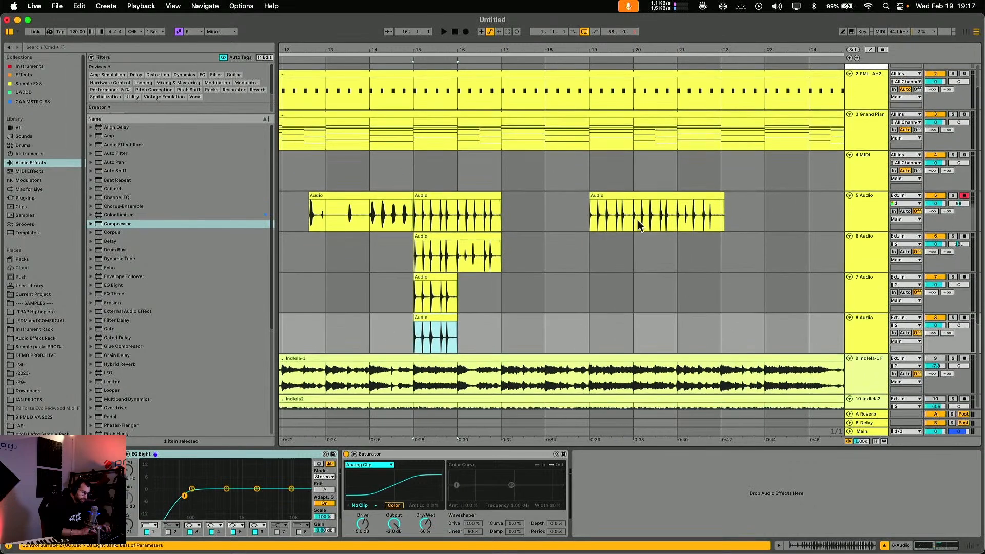
{"action": "left_click", "coordinate": [413, 226]}
{"action": "left_click", "coordinate": [360, 197]}
{"action": "key", "text": "Delete"}
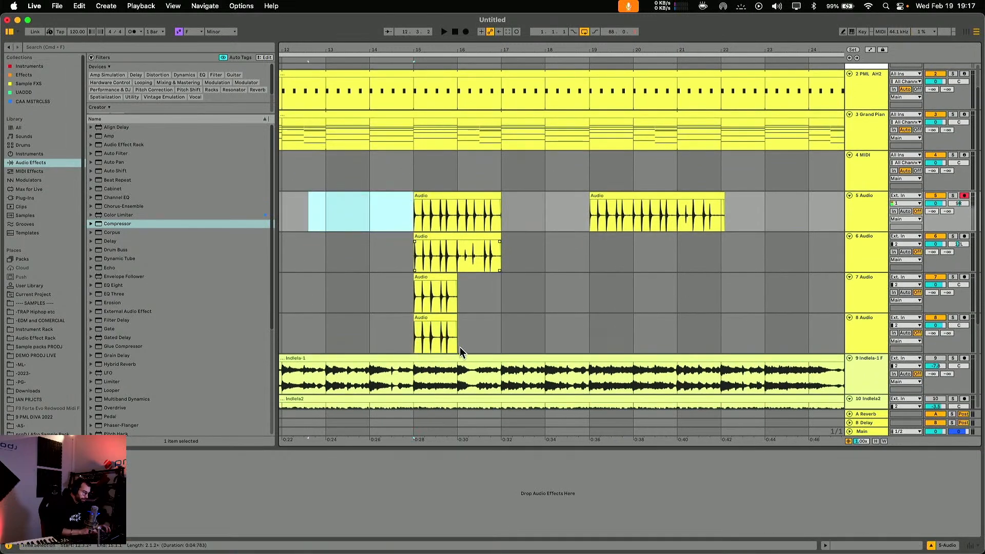
Duplicate the one-bar clips on 7 Audio and 8 Audio so they also fill bar 16.
{"action": "left_click", "coordinate": [444, 285]}
{"action": "key", "text": "super+d"}
{"action": "left_click", "coordinate": [433, 317]}
{"action": "key", "text": "super+d"}
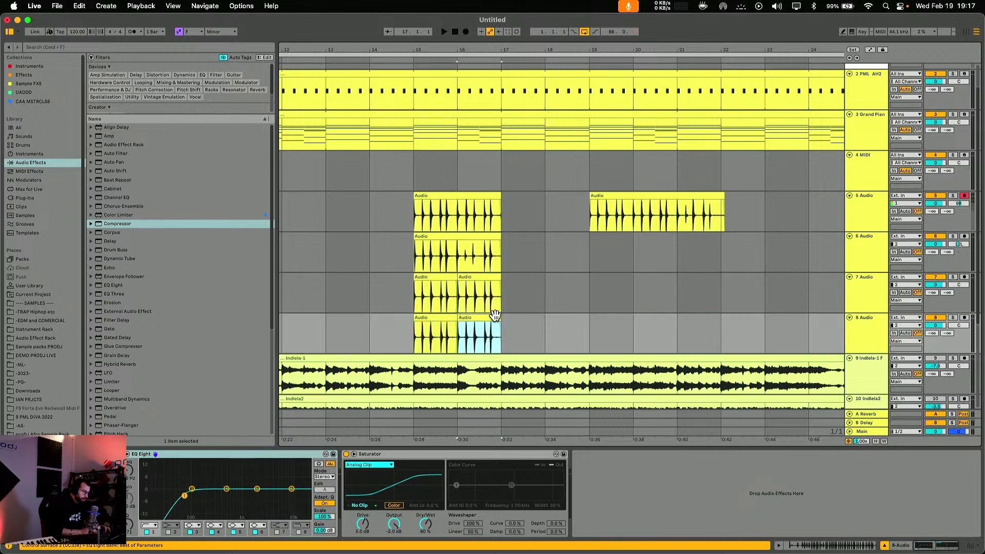
Pan 5 Audio to 50R, 6 Audio further left, 7 Audio to 14R and 8 Audio to the left.
{"action": "left_click_drag", "start_coordinate": [963, 207], "coordinate": [964, 174]}
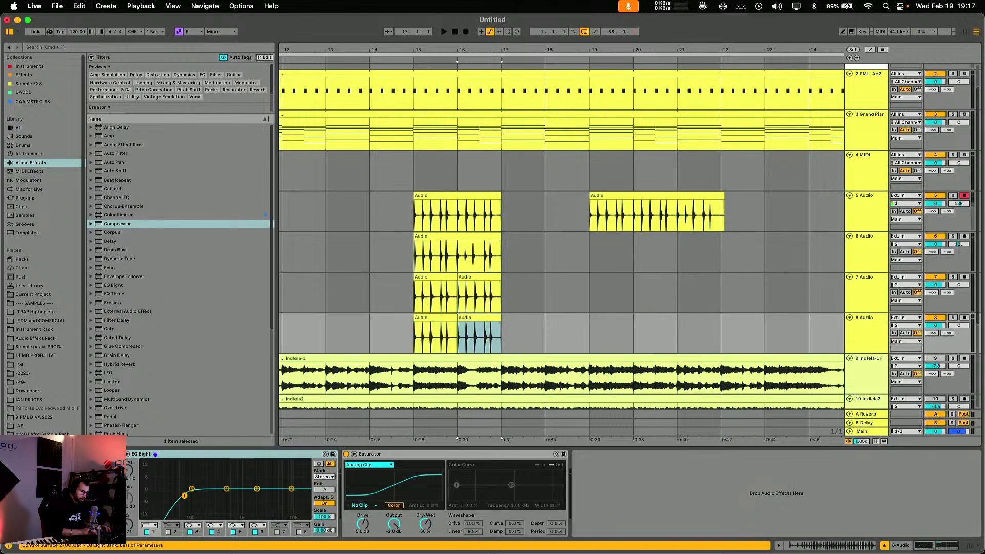
{"action": "left_click_drag", "start_coordinate": [963, 241], "coordinate": [963, 261]}
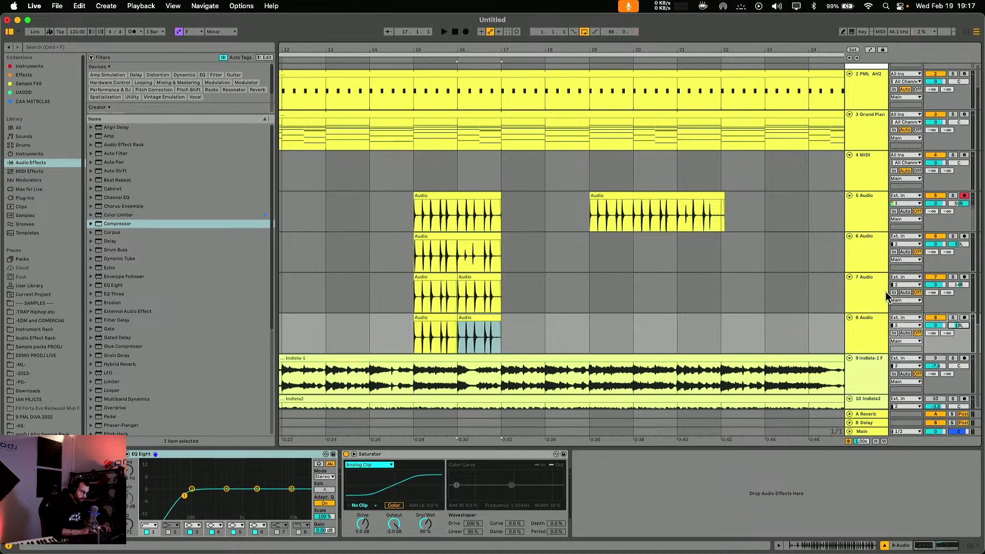
Delete the leftover clip at bar 19 on 5 Audio and group the four recorded audio tracks.
{"action": "left_click", "coordinate": [612, 208]}
{"action": "key", "text": "Delete"}
{"action": "left_click", "coordinate": [866, 328]}
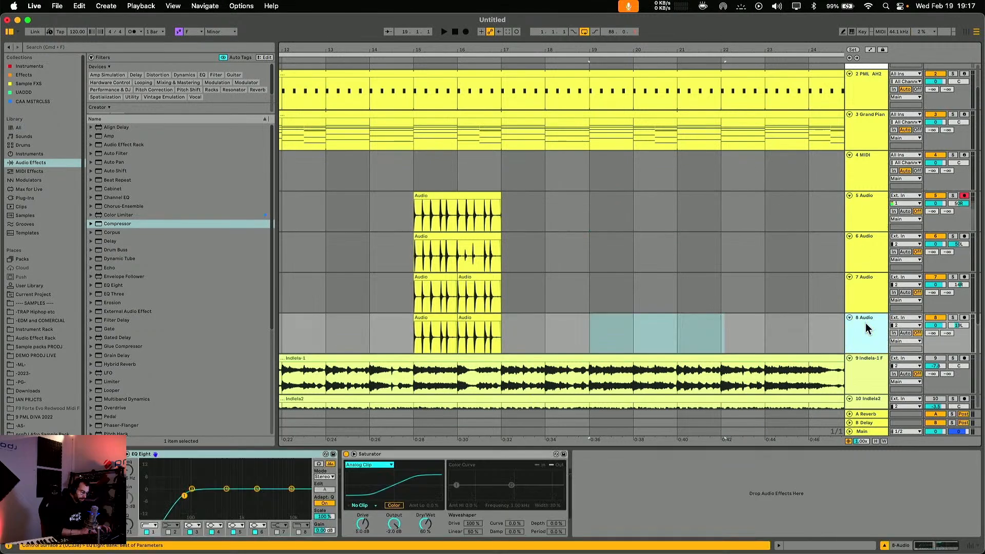
{"action": "left_click", "coordinate": [869, 222], "text": "shift"}
{"action": "key", "text": "super+g"}
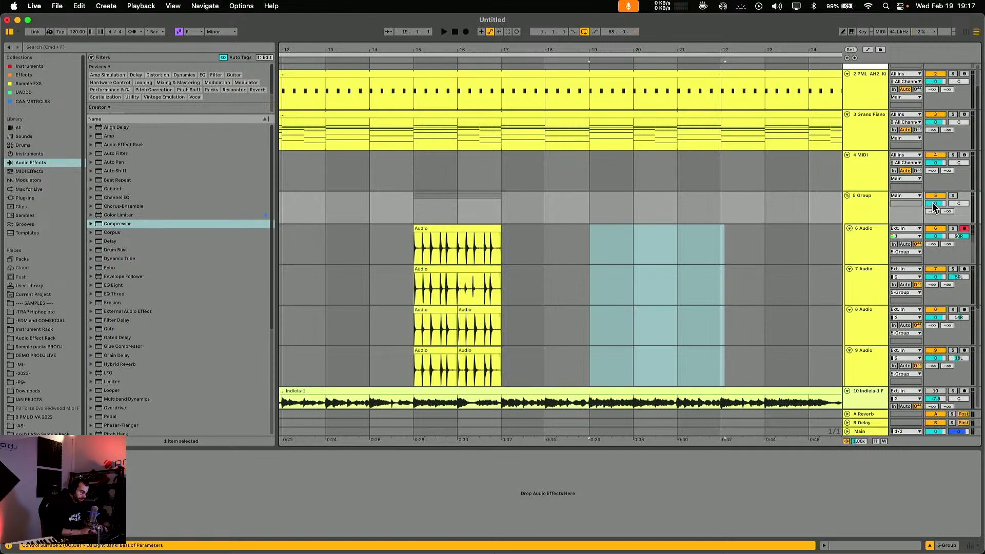
Consolidate the bar 15–17 clips on each of the four grouped tracks and move them to bar 1.
{"action": "scroll", "coordinate": [492, 370], "scroll_direction": "down", "scroll_amount": 5}
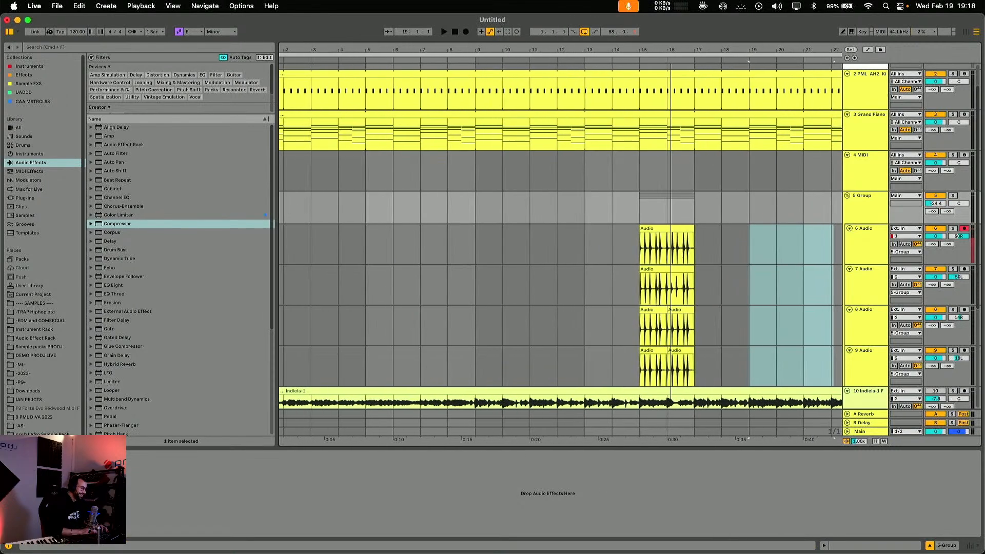
{"action": "left_click", "coordinate": [493, 369]}
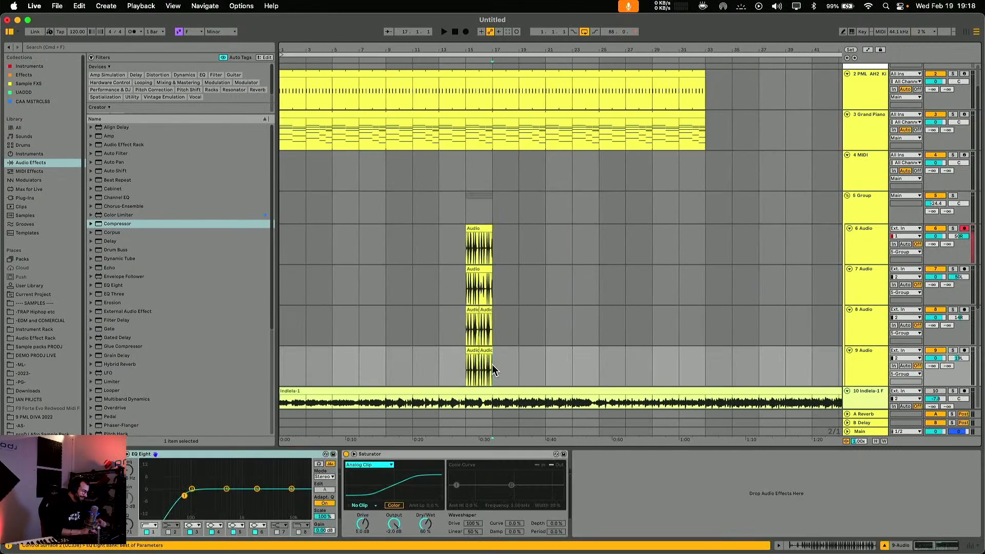
{"action": "left_click", "coordinate": [463, 234]}
{"action": "key", "text": "super+j"}
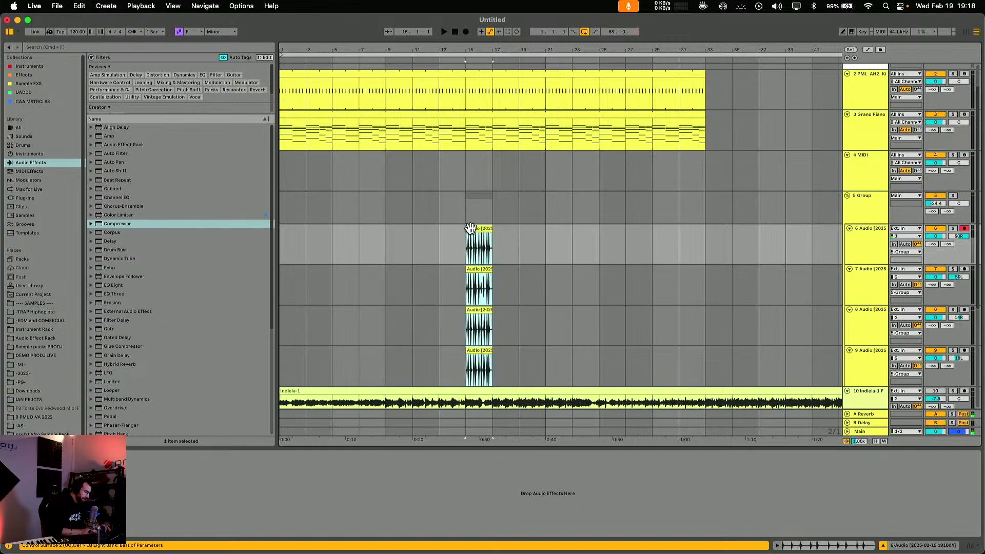
{"action": "left_click_drag", "start_coordinate": [471, 228], "coordinate": [284, 229]}
{"action": "double_click", "coordinate": [284, 228]}
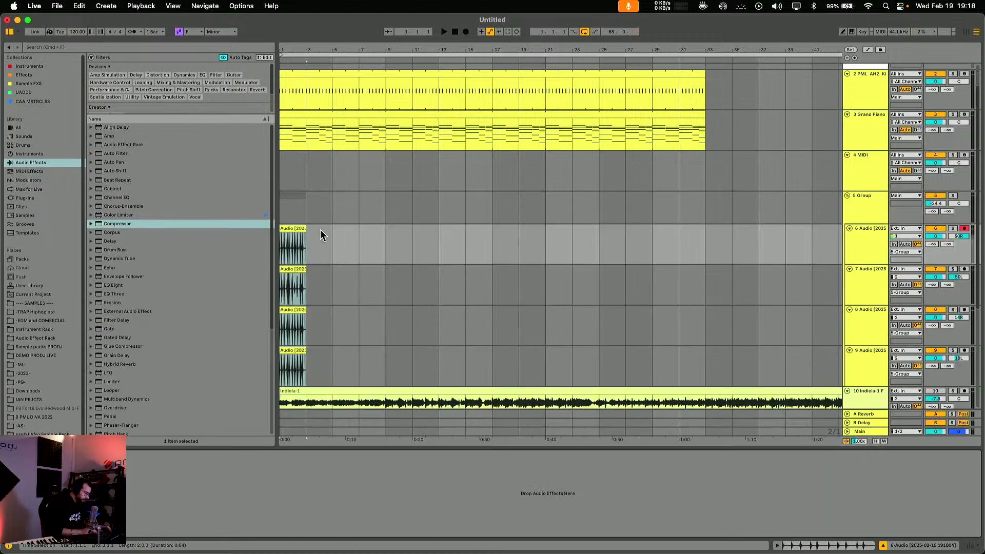
Extend the four consolidated clips to bar 33 and set the group track's volume to -19.4 dB during playback.
{"action": "left_click_drag", "start_coordinate": [304, 246], "coordinate": [697, 249]}
{"action": "key", "text": "space"}
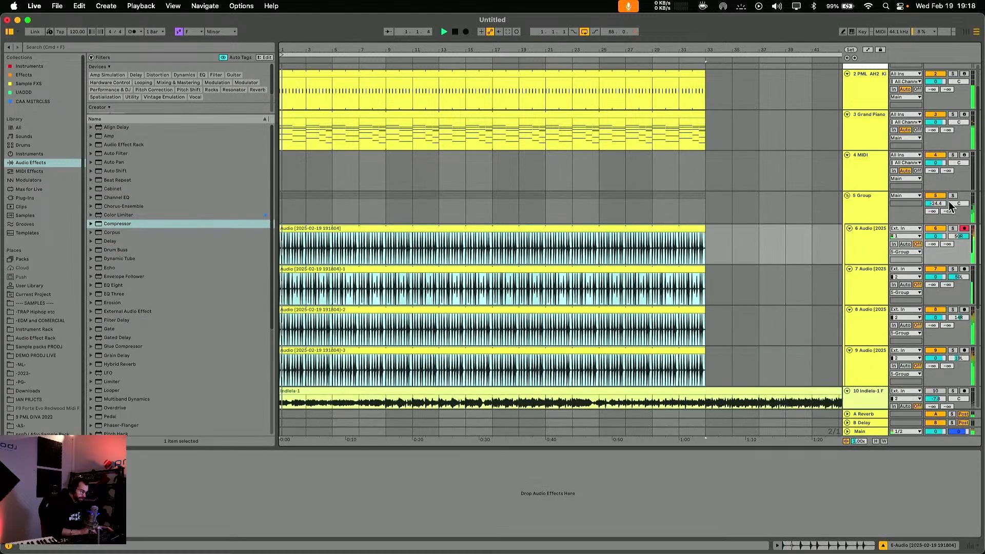
{"action": "left_click_drag", "start_coordinate": [939, 204], "coordinate": [939, 203]}
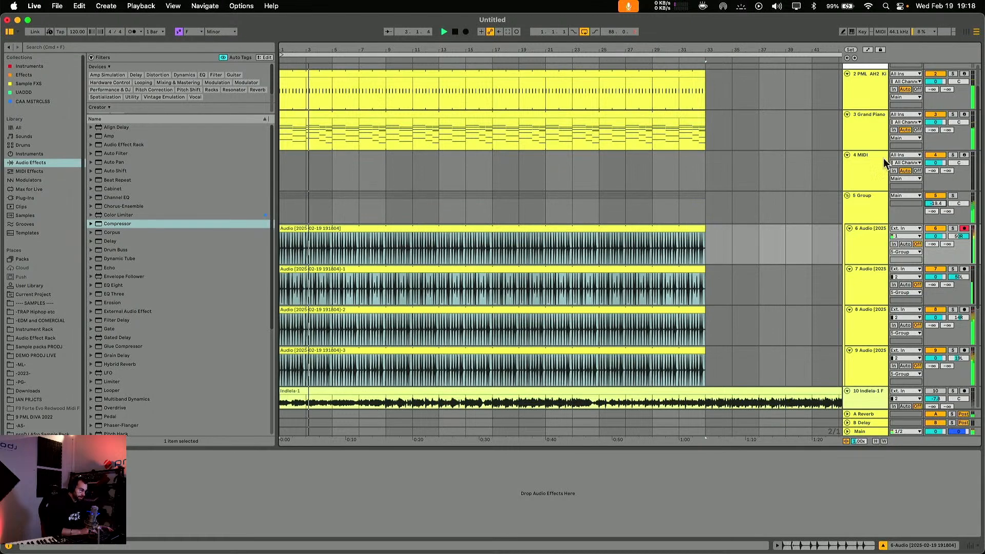
Add an audio track directly below the Grand Piano track.
{"action": "left_click", "coordinate": [864, 164]}
{"action": "left_click", "coordinate": [871, 144]}
{"action": "key", "text": "super+t"}
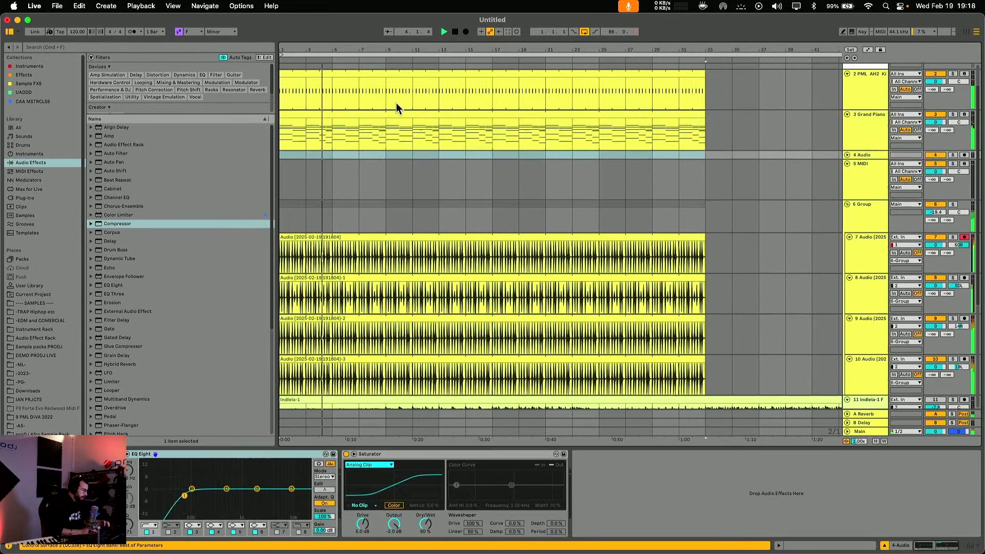
Search the SAMPLES folder for "shaker" and audition the Shaker & Tamb loops in Tech AFRO 2025 PML VOL 2.
{"action": "left_click", "coordinate": [32, 305]}
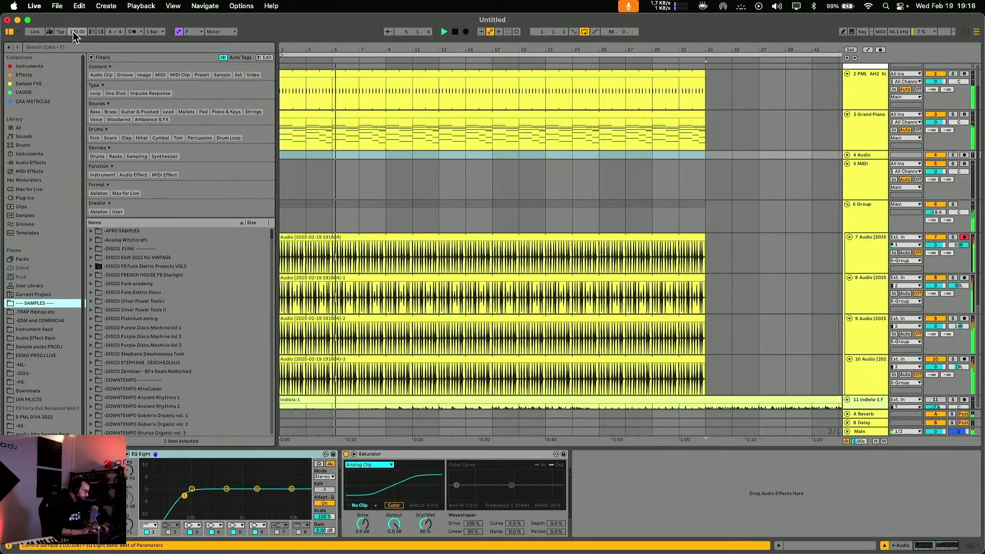
{"action": "left_click", "coordinate": [51, 47]}
{"action": "type", "text": "shaker"}
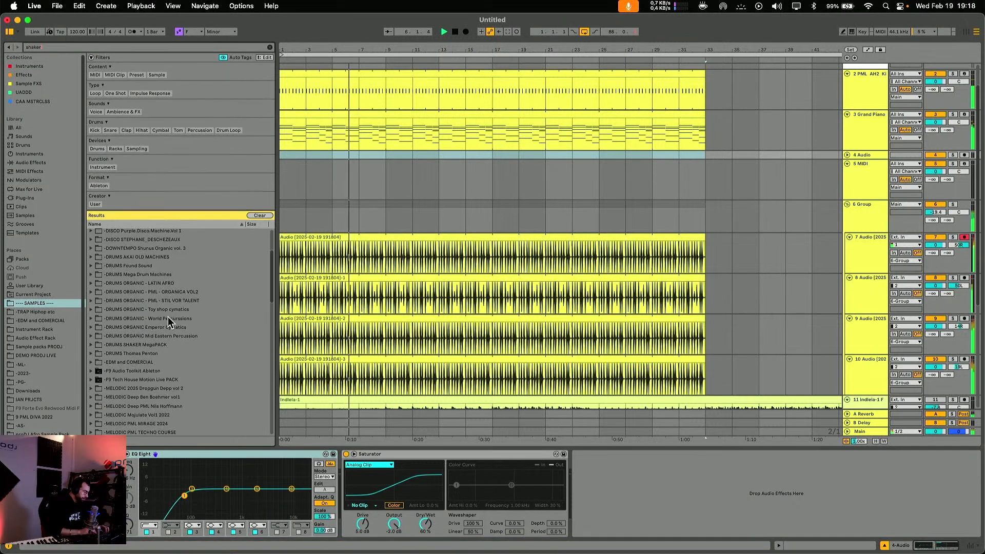
{"action": "scroll", "coordinate": [131, 315], "scroll_direction": "down", "scroll_amount": 3}
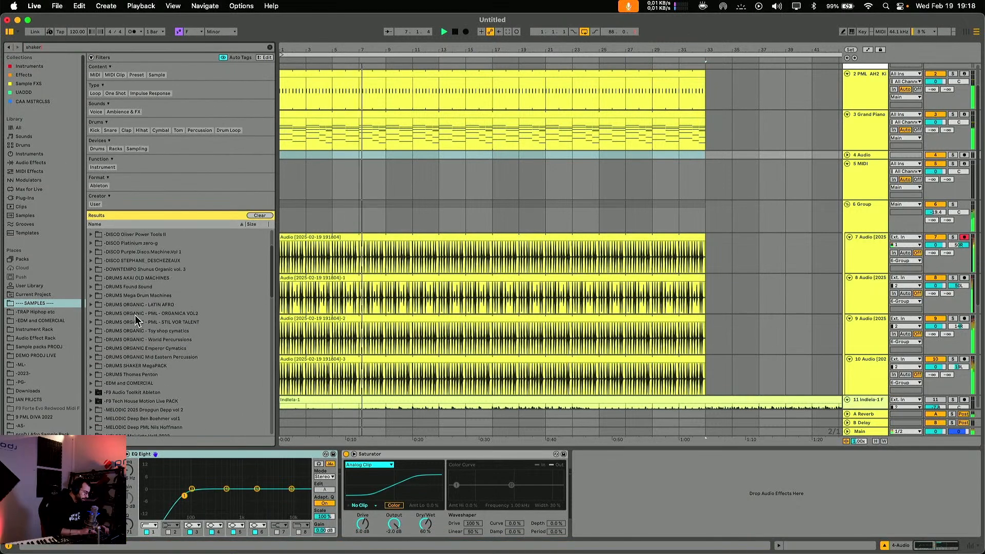
{"action": "scroll", "coordinate": [126, 320], "scroll_direction": "down", "scroll_amount": 10}
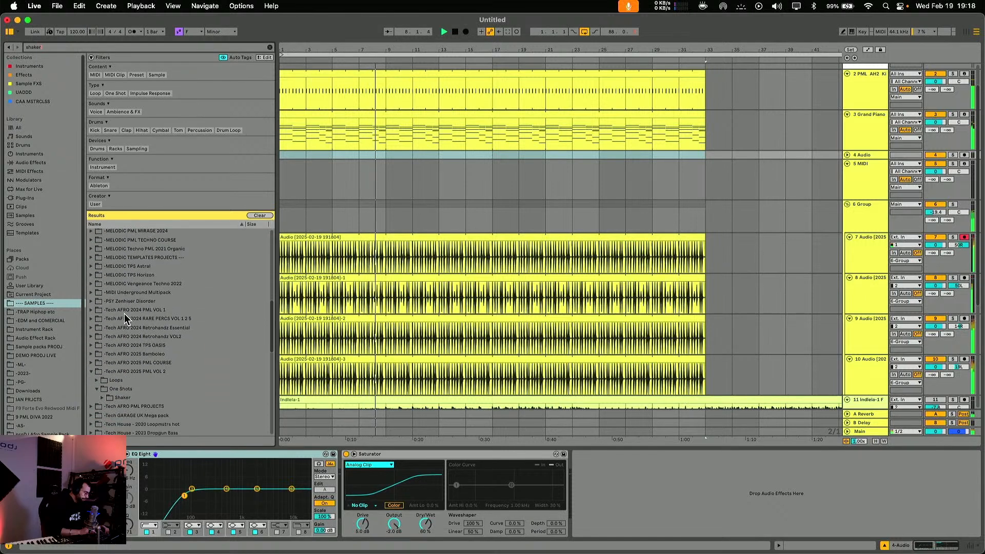
{"action": "left_click", "coordinate": [116, 351]}
{"action": "key", "text": "Right"}
{"action": "key", "text": "Down"}
{"action": "key", "text": "Down"}
{"action": "key", "text": "Down"}
{"action": "key", "text": "Down"}
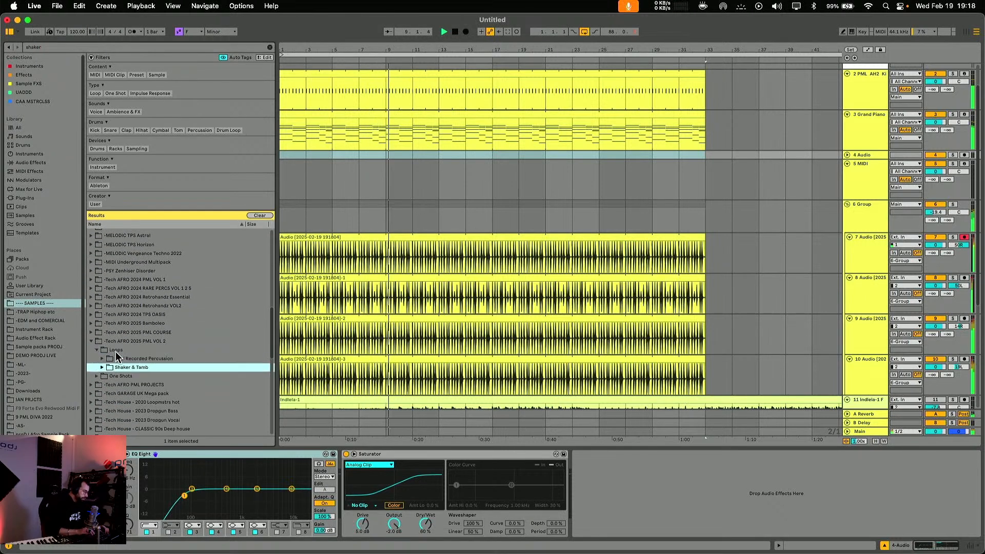
{"action": "key", "text": "Down"}
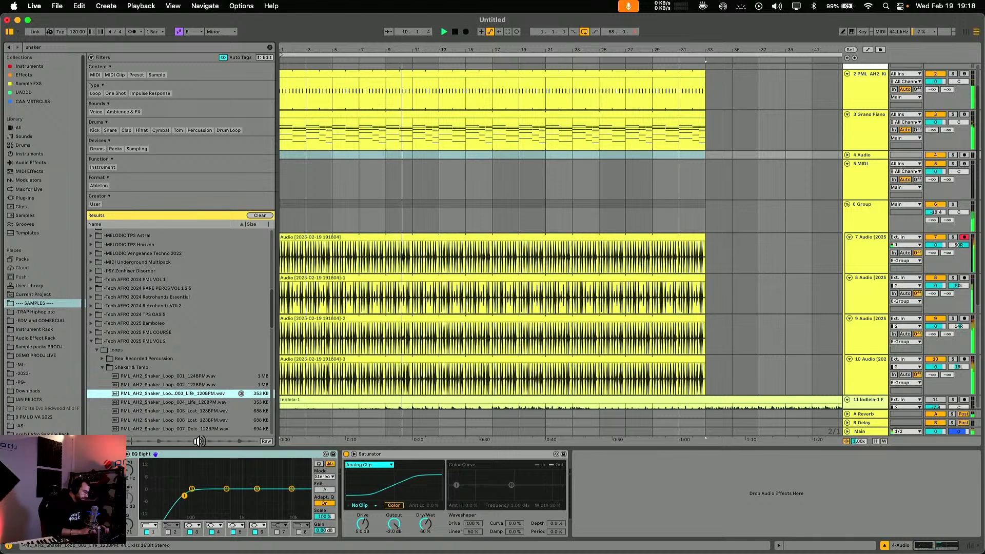
Place PML_AH2_Shaker_Loop_003_Life_120BPM on the new audio track from bar 9 to 33 and lower its volume to -11.1 dB.
{"action": "left_click_drag", "start_coordinate": [245, 297], "coordinate": [395, 154]}
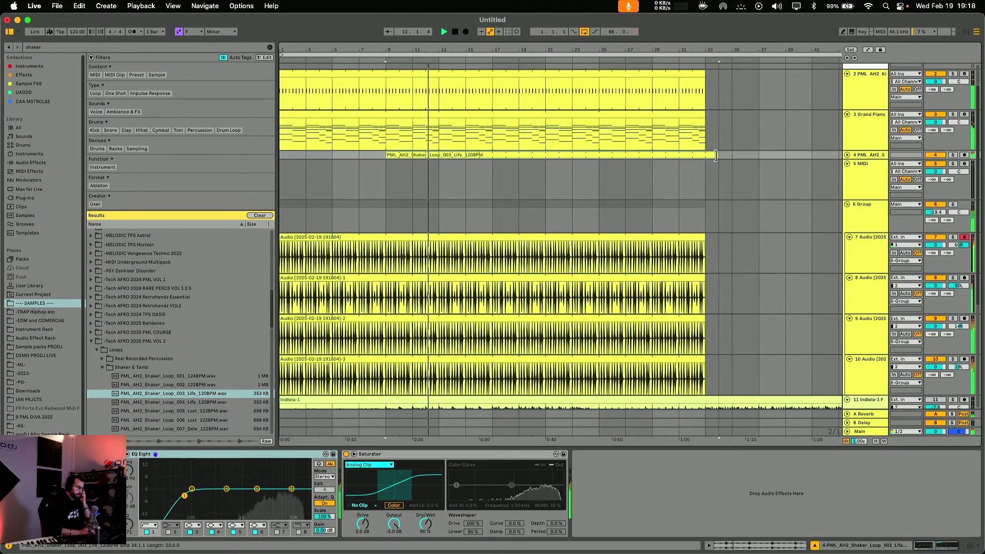
{"action": "left_click", "coordinate": [847, 155]}
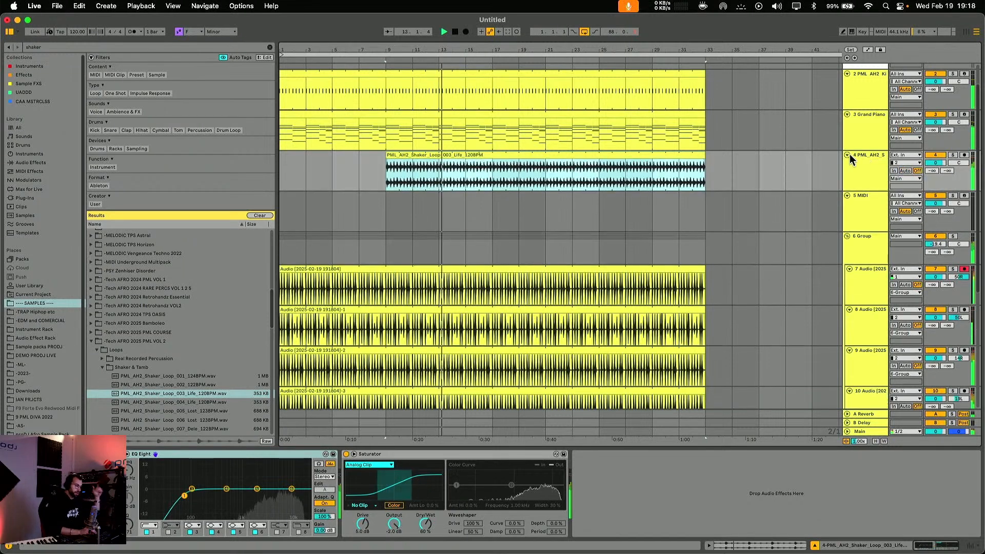
{"action": "left_click_drag", "start_coordinate": [935, 162], "coordinate": [937, 167]}
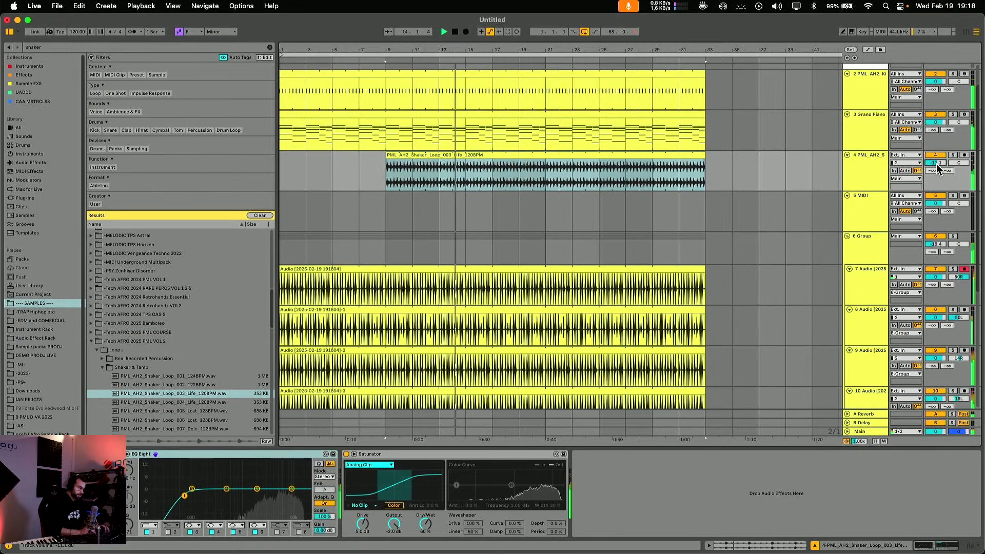
Add another audio track below with PML_AH2_Shaker_Loop_010_123BPM from bar 17 to 33, and lower its volume to -10.1 dB.
{"action": "key", "text": "super+t"}
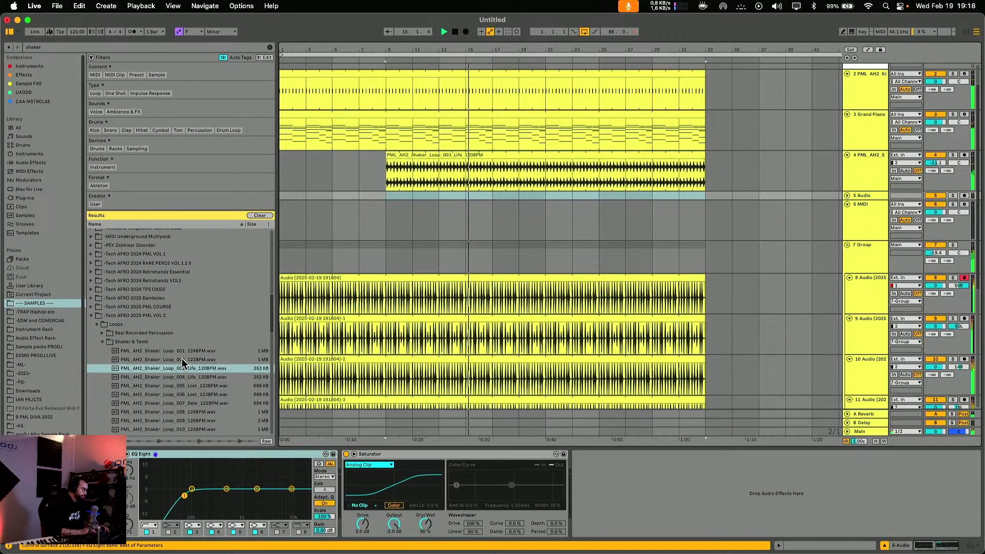
{"action": "scroll", "coordinate": [170, 360], "scroll_direction": "down", "scroll_amount": 3}
{"action": "left_click", "coordinate": [160, 358]}
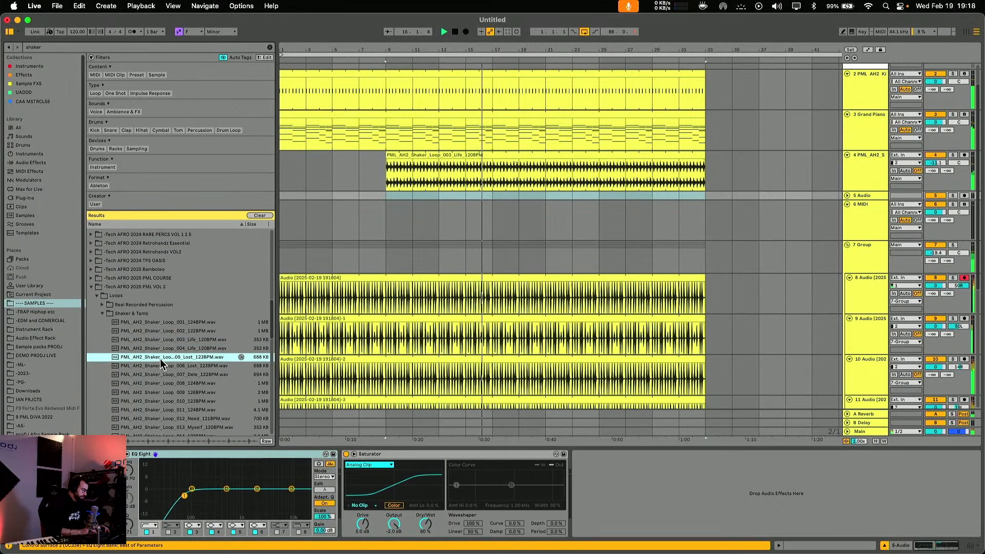
{"action": "left_click", "coordinate": [165, 401]}
{"action": "scroll", "coordinate": [175, 390], "scroll_direction": "down", "scroll_amount": 2}
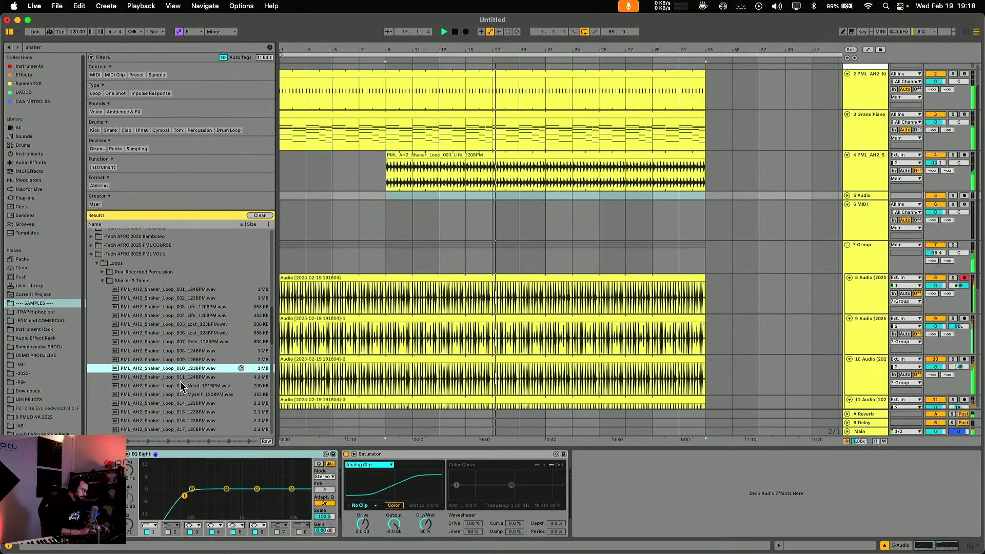
{"action": "left_click_drag", "start_coordinate": [187, 364], "coordinate": [501, 196]}
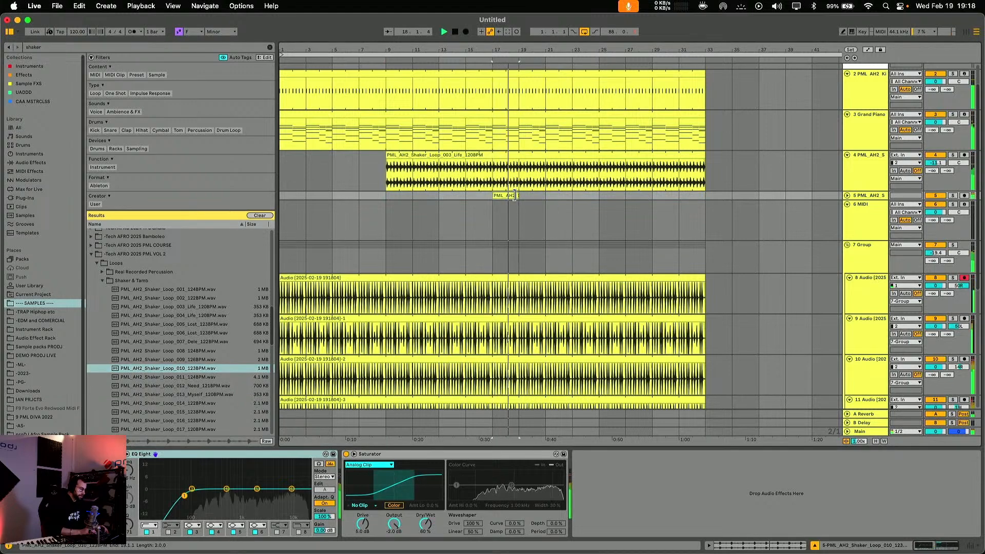
{"action": "left_click", "coordinate": [847, 196]}
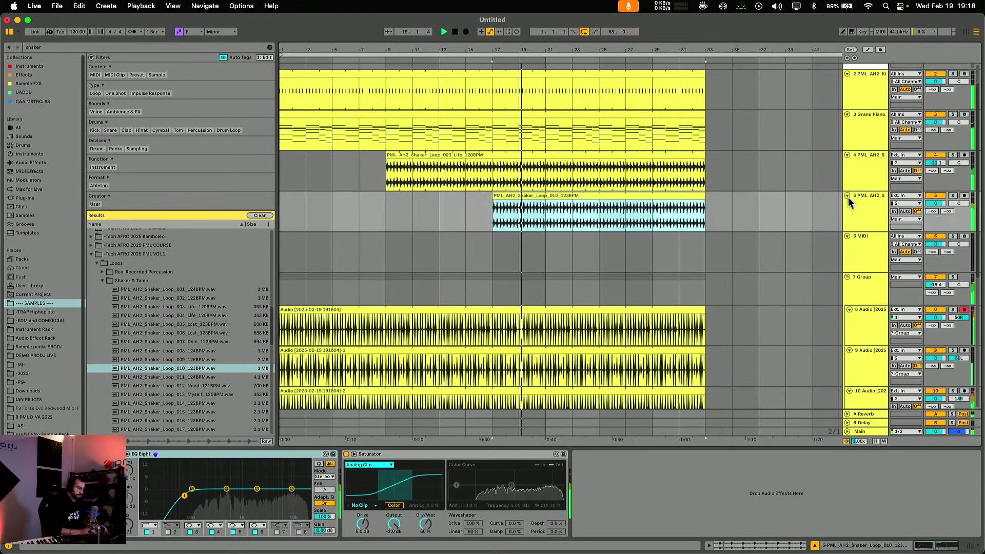
{"action": "left_click_drag", "start_coordinate": [936, 203], "coordinate": [937, 224]}
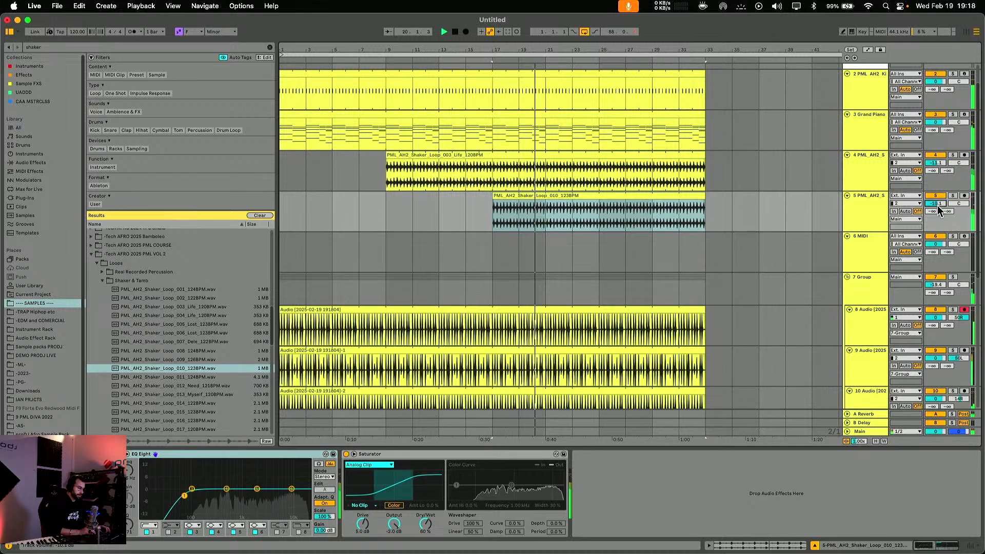
Extend the starts of both shaker loop clips back to bar 1.
{"action": "left_click_drag", "start_coordinate": [494, 196], "coordinate": [280, 196]}
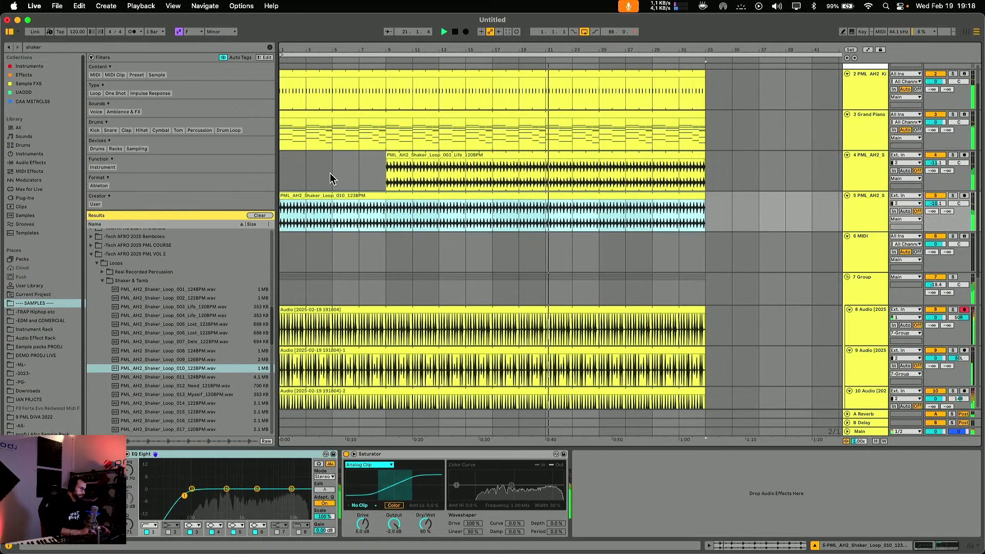
{"action": "left_click", "coordinate": [391, 155]}
{"action": "left_click_drag", "start_coordinate": [391, 155], "coordinate": [280, 155]}
{"action": "scroll", "coordinate": [655, 172], "scroll_direction": "down", "scroll_amount": 3}
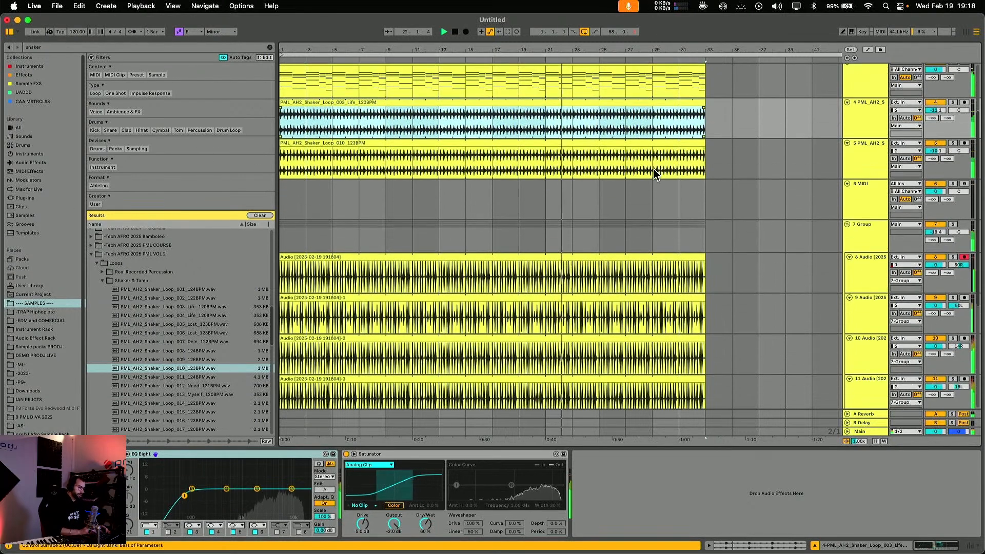
Open the Grand Piano track's chord clip in the MIDI note editor.
{"action": "left_click", "coordinate": [878, 206]}
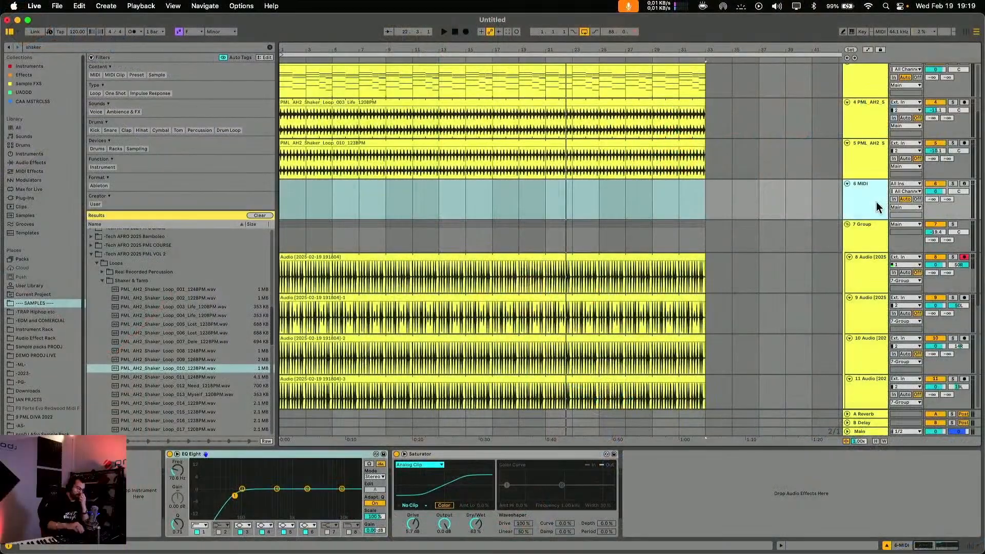
{"action": "scroll", "coordinate": [576, 238], "scroll_direction": "down", "scroll_amount": 4}
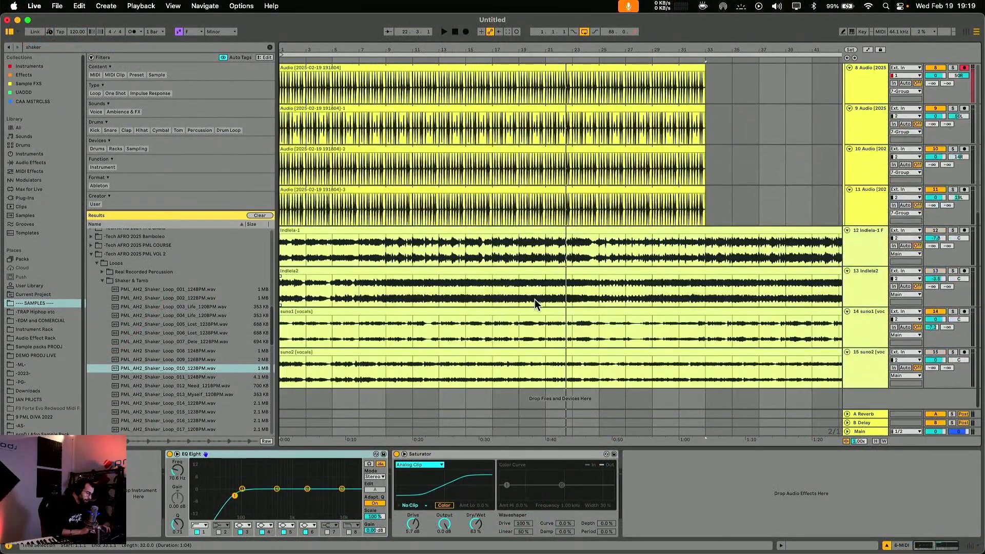
{"action": "scroll", "coordinate": [534, 299], "scroll_direction": "up", "scroll_amount": 8}
{"action": "left_click", "coordinate": [644, 154]}
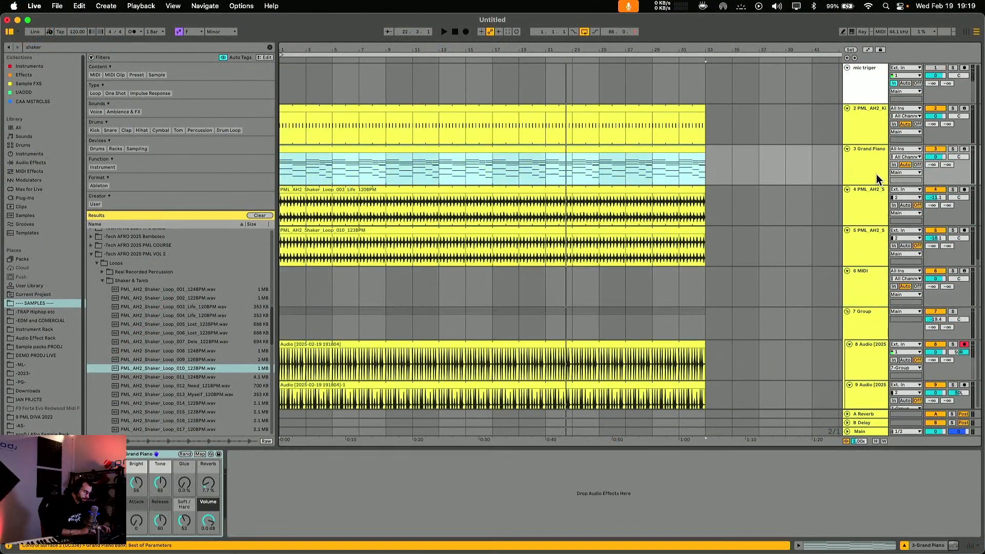
{"action": "double_click", "coordinate": [553, 147]}
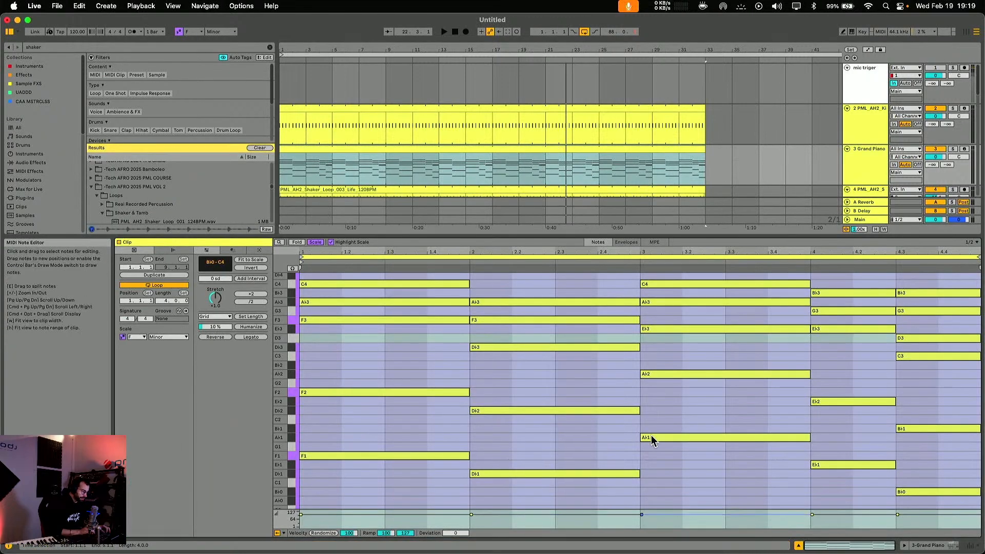
Add a MIDI track below the Grand Piano track, clear the browser search, and load Wavetable onto the new track.
{"action": "left_click", "coordinate": [857, 177]}
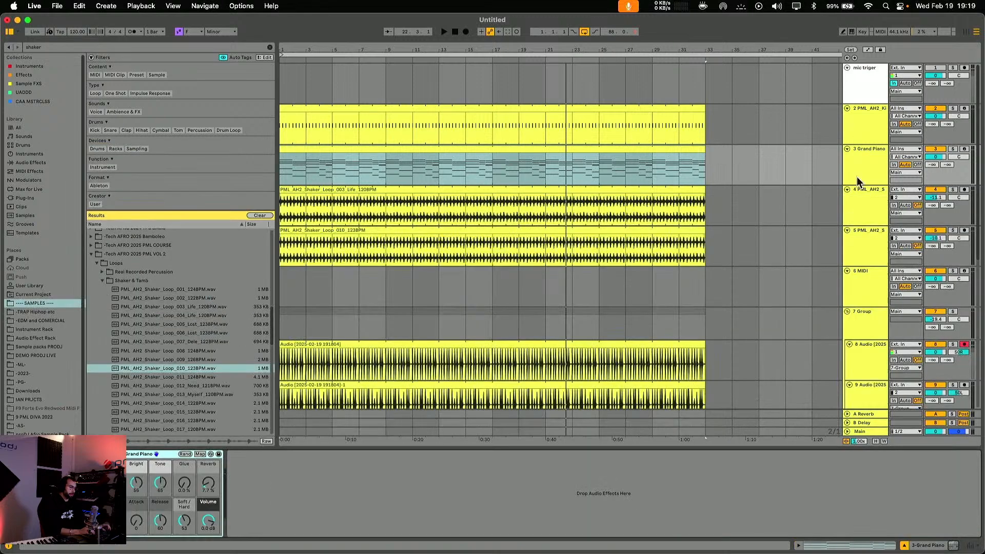
{"action": "key", "text": "super+shift+t"}
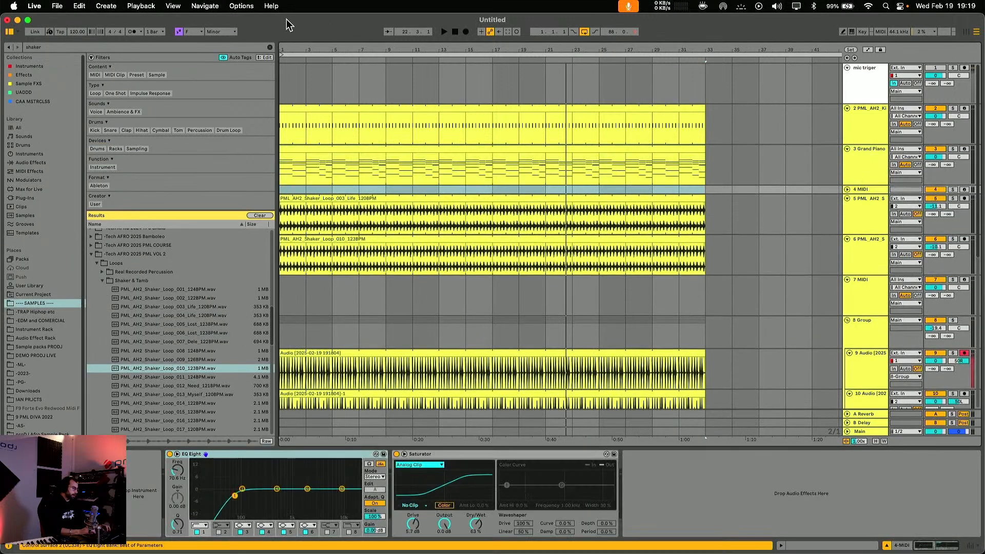
{"action": "left_click", "coordinate": [270, 46]}
{"action": "left_click", "coordinate": [847, 189]}
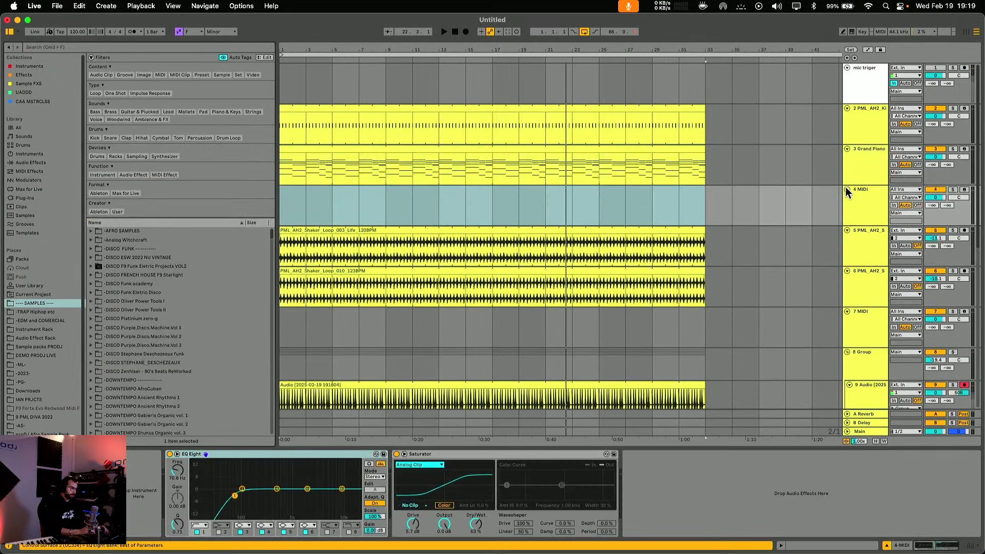
{"action": "left_click", "coordinate": [386, 208]}
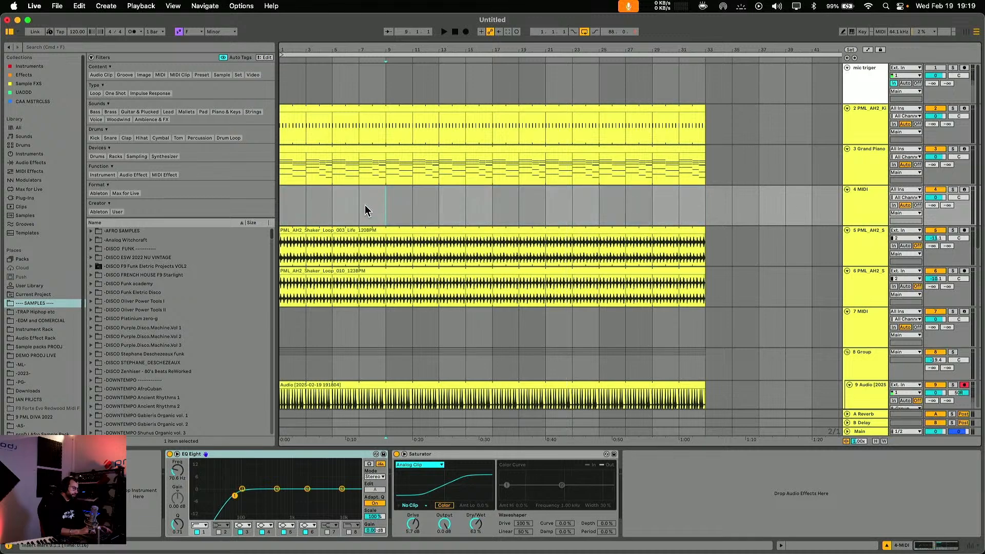
{"action": "left_click", "coordinate": [28, 154]}
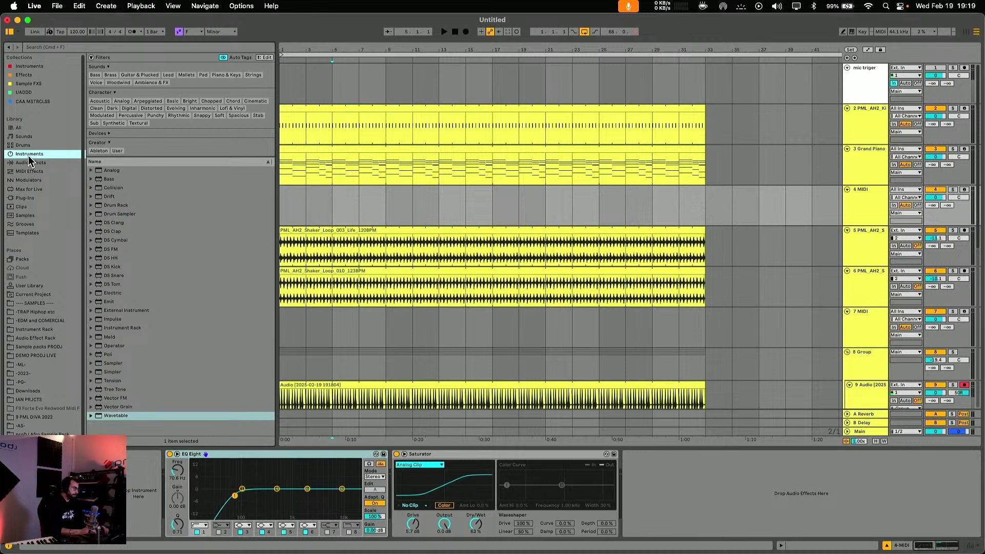
{"action": "left_click_drag", "start_coordinate": [103, 416], "coordinate": [362, 277]}
{"action": "left_click_drag", "start_coordinate": [473, 196], "coordinate": [473, 197]}
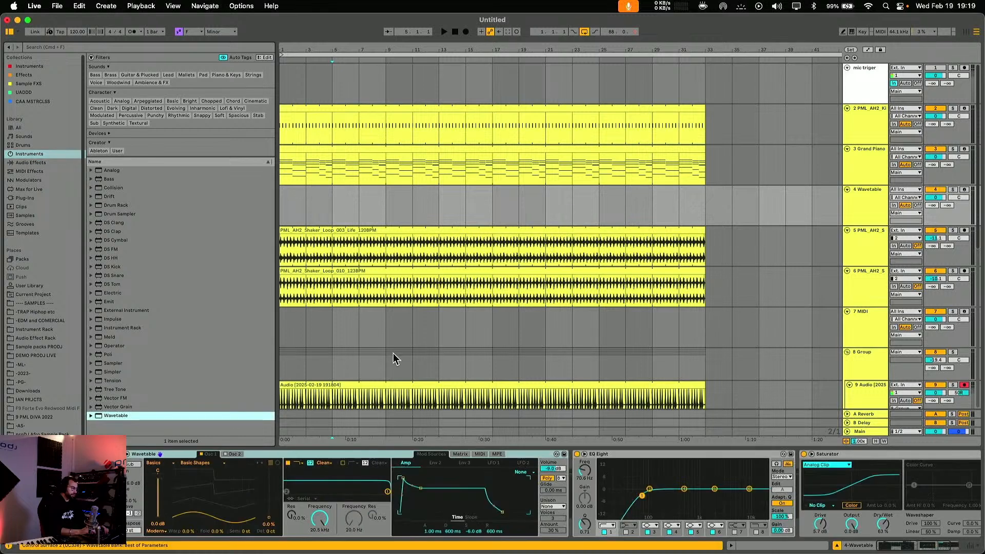
Shape the bass sound: oscillator position 61%, filter frequency 331 Hz, amp attack 0 ms with 584 ms decay, and Classic unison.
{"action": "left_click_drag", "start_coordinate": [211, 514], "coordinate": [211, 487]}
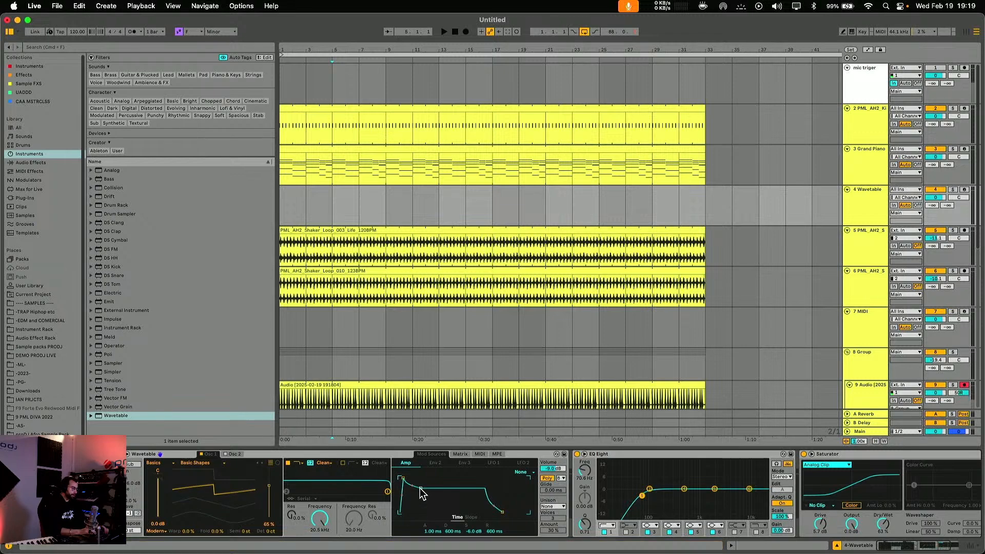
{"action": "left_click", "coordinate": [561, 507]}
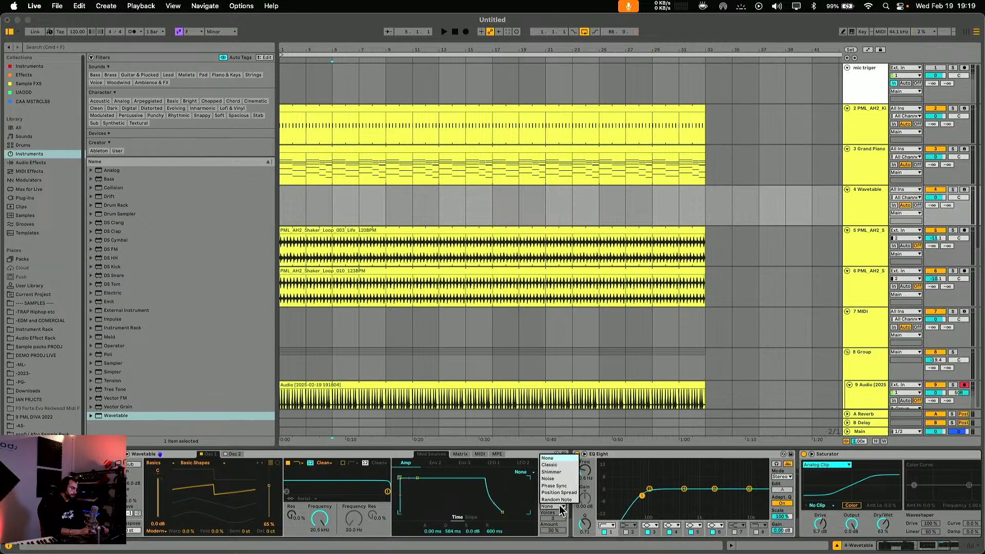
{"action": "left_click", "coordinate": [559, 466]}
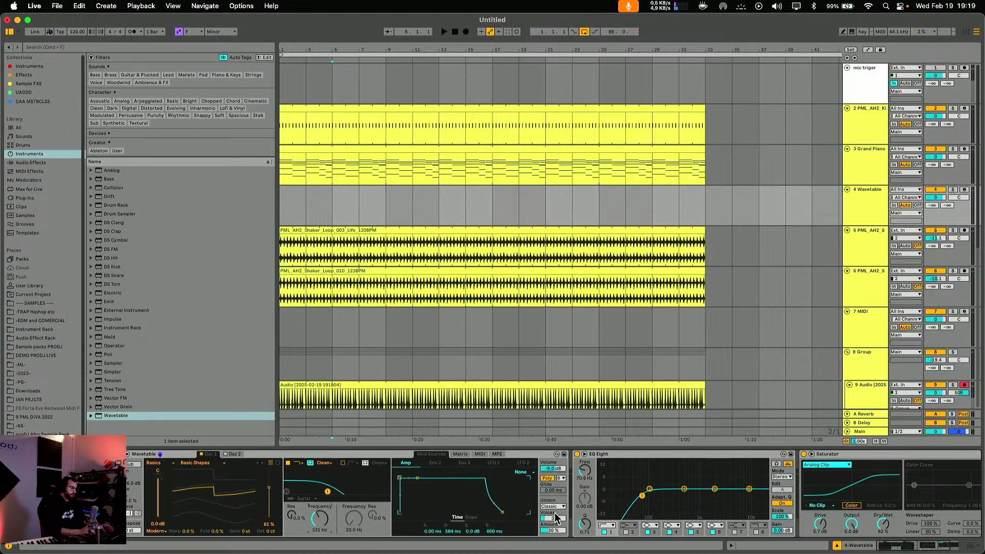
Copy the Grand Piano chord clip onto the Wavetable track and delete all notes except the lowest one of each chord.
{"action": "left_click", "coordinate": [381, 149]}
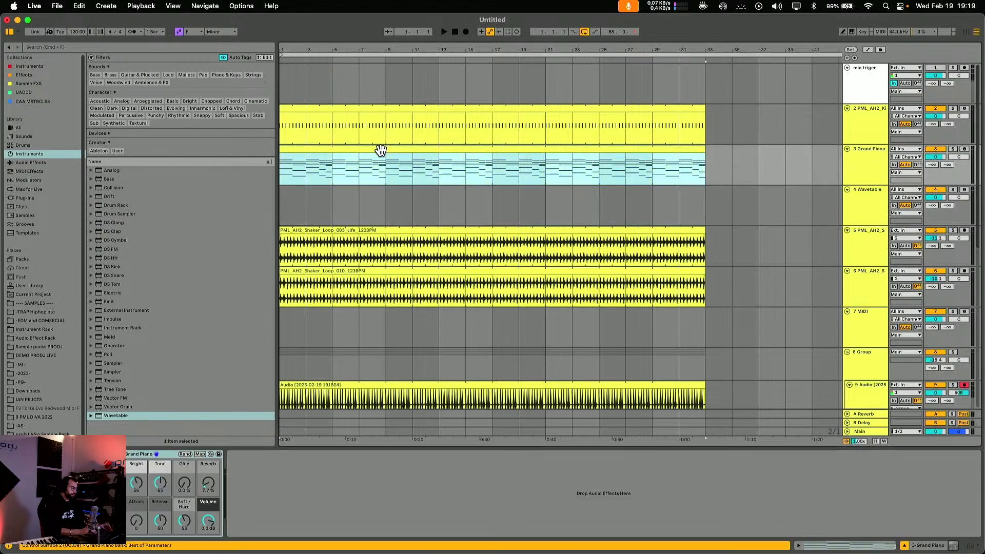
{"action": "left_click_drag", "start_coordinate": [380, 150], "coordinate": [377, 207]}
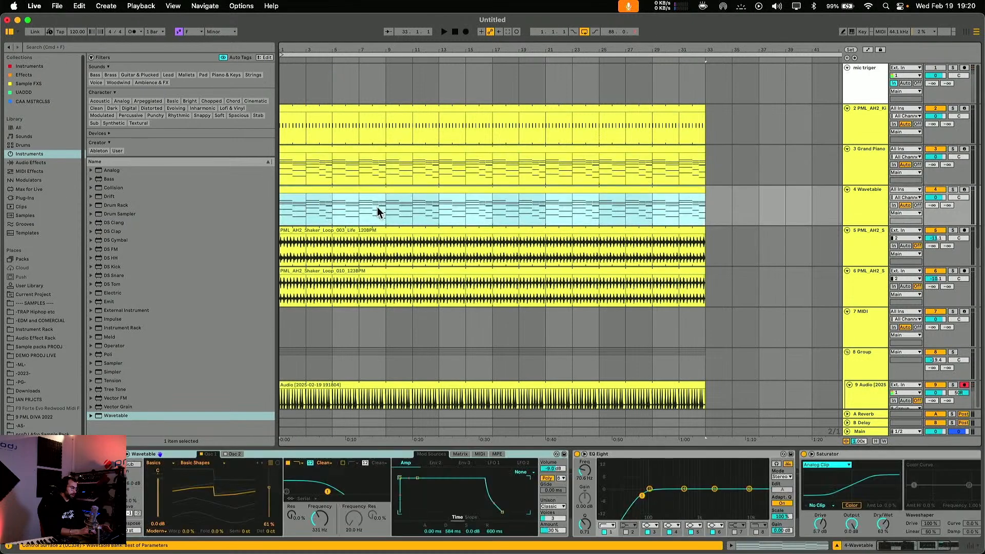
{"action": "double_click", "coordinate": [378, 190]}
{"action": "left_click_drag", "start_coordinate": [934, 439], "coordinate": [818, 268]}
{"action": "key", "text": "Delete"}
{"action": "left_click_drag", "start_coordinate": [742, 404], "coordinate": [262, 273]}
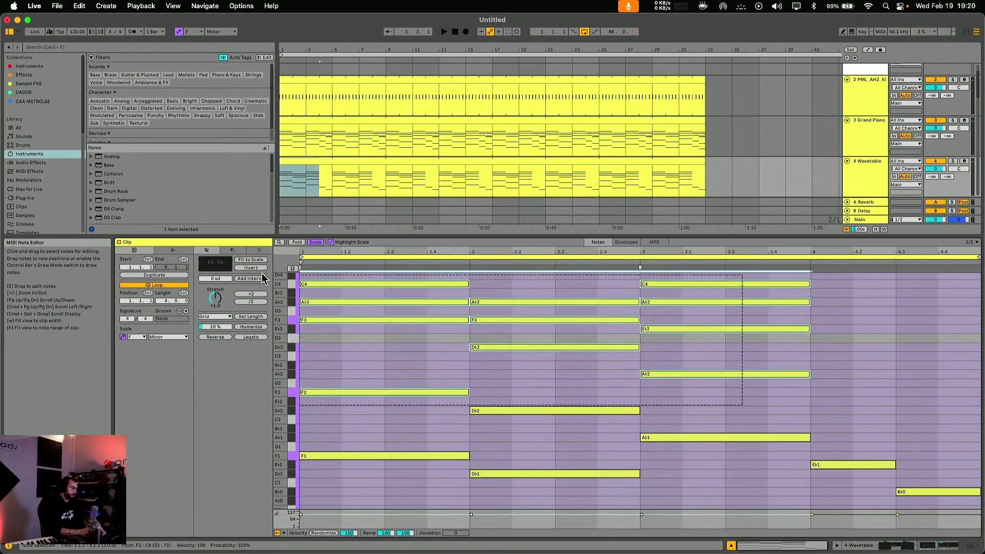
{"action": "key", "text": "Delete"}
{"action": "key", "text": "space"}
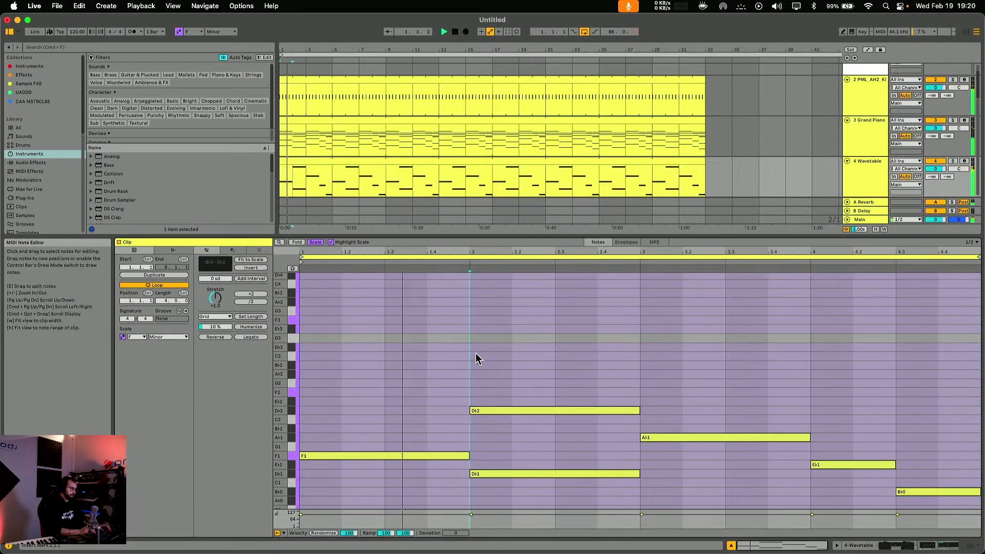
{"action": "left_click_drag", "start_coordinate": [476, 355], "coordinate": [590, 444]}
{"action": "key", "text": "Delete"}
{"action": "key", "text": "shift+Tab"}
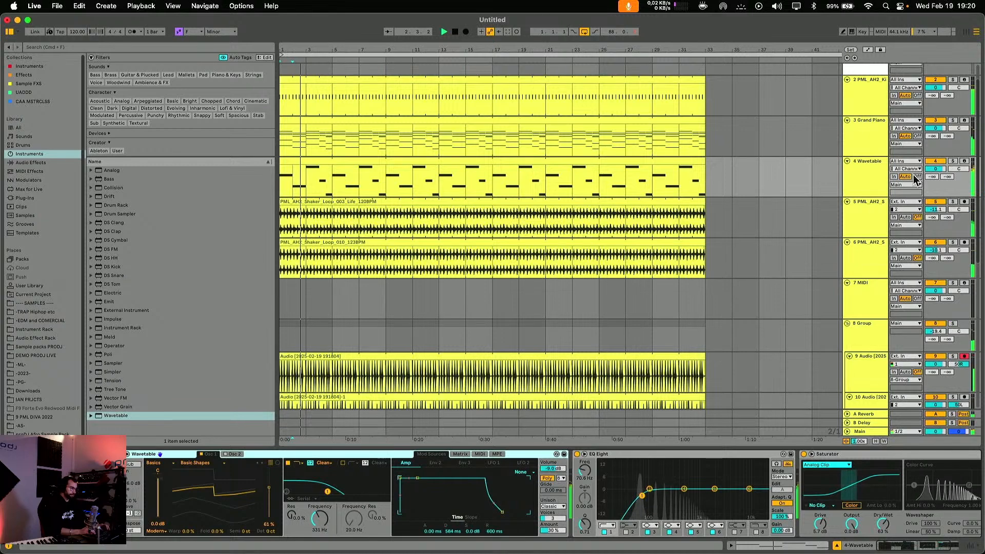
Lower the Wavetable bass track's volume and remove EQ Eight from its device chain.
{"action": "left_click_drag", "start_coordinate": [936, 169], "coordinate": [936, 180]}
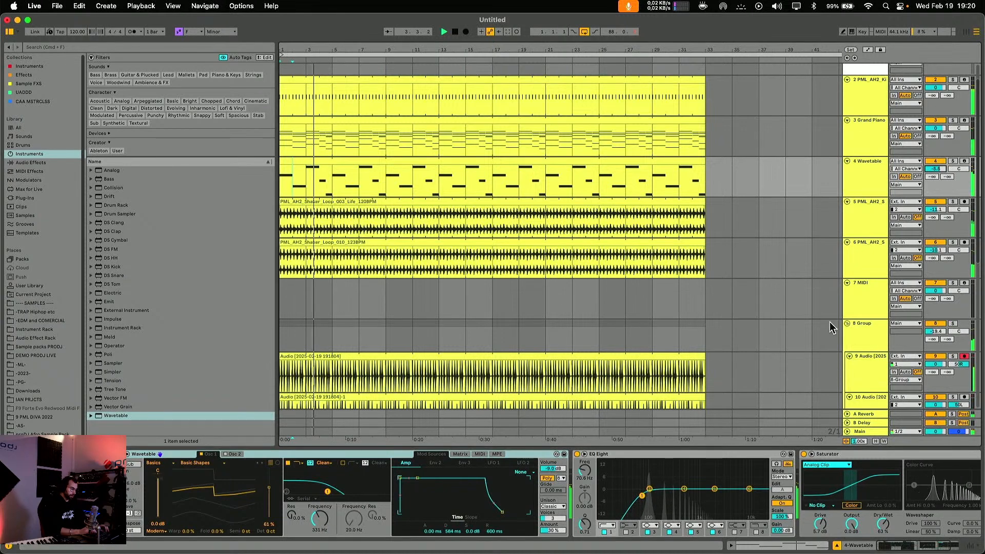
{"action": "left_click", "coordinate": [709, 454]}
{"action": "key", "text": "Delete"}
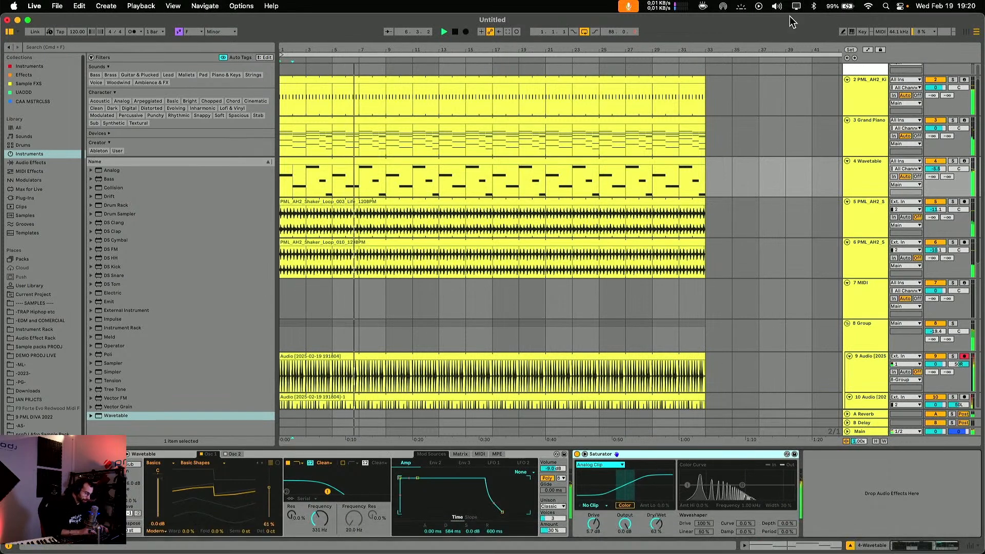
Load Wavetable onto the empty MIDI track below the shaker loops and arm that track for recording.
{"action": "left_click", "coordinate": [861, 307]}
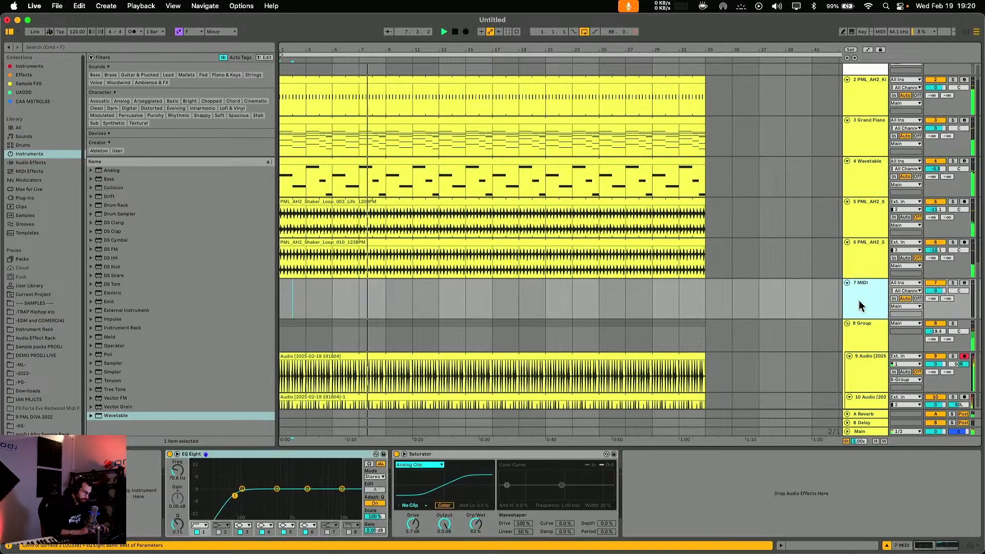
{"action": "left_click", "coordinate": [30, 172]}
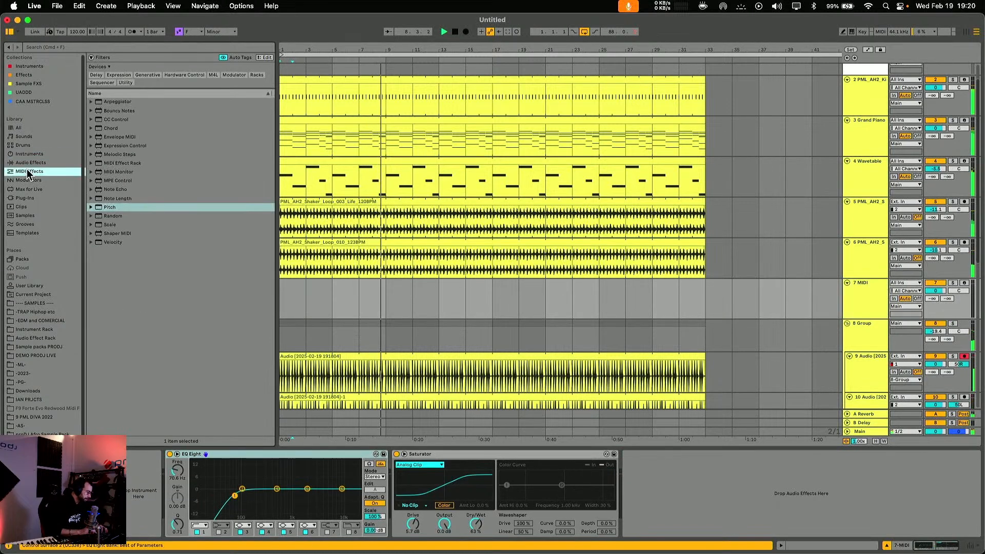
{"action": "left_click", "coordinate": [31, 155]}
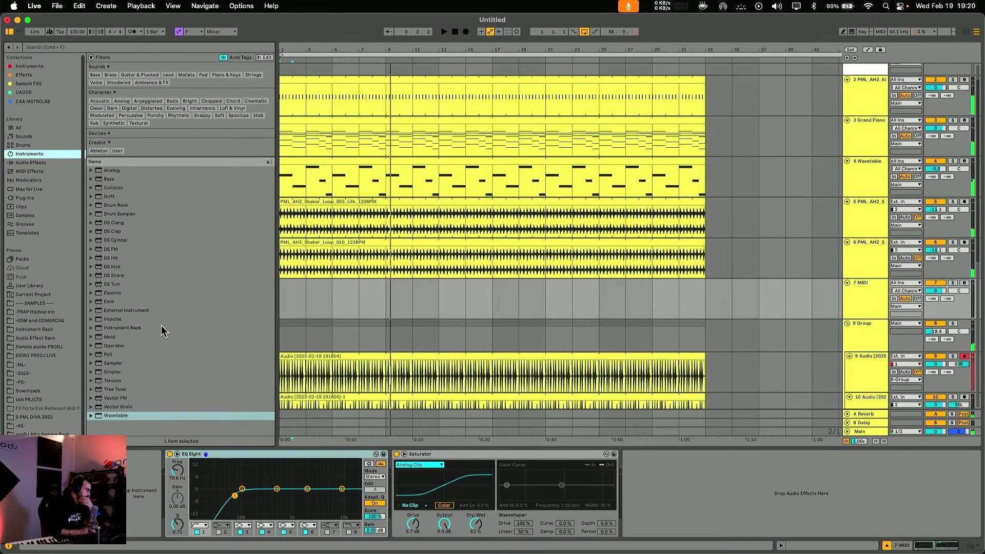
{"action": "left_click_drag", "start_coordinate": [120, 413], "coordinate": [749, 303]}
{"action": "left_click", "coordinate": [964, 283]}
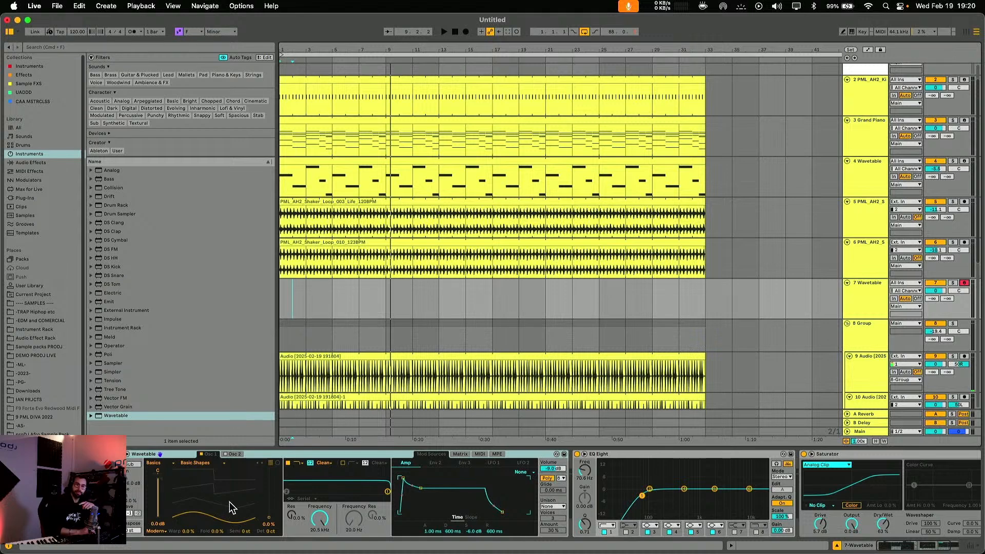
Shape the second Wavetable into a short pluck: oscillator position 70%, amp decay 46.2 ms and sustain -75 dB.
{"action": "left_click_drag", "start_coordinate": [217, 501], "coordinate": [217, 487]}
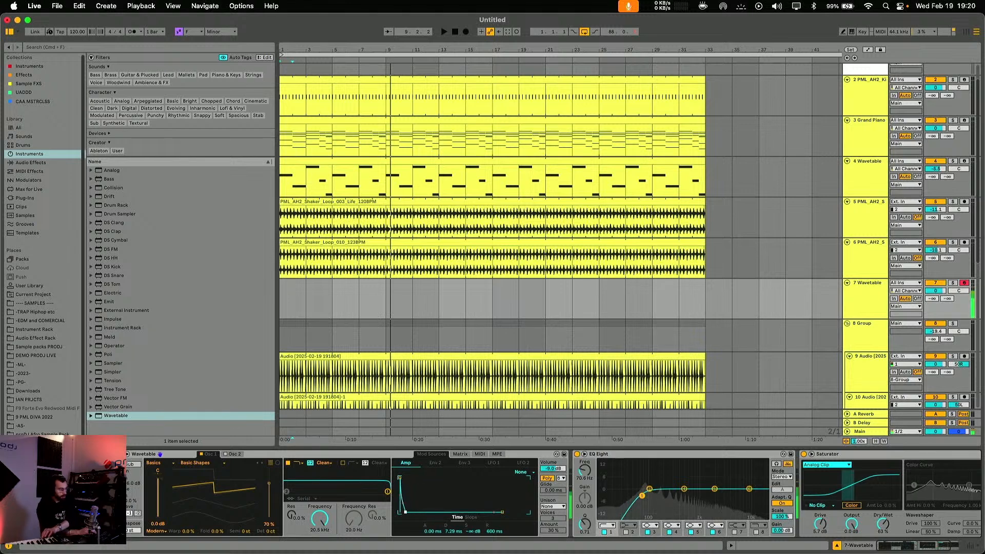
{"action": "left_click_drag", "start_coordinate": [412, 512], "coordinate": [412, 509]}
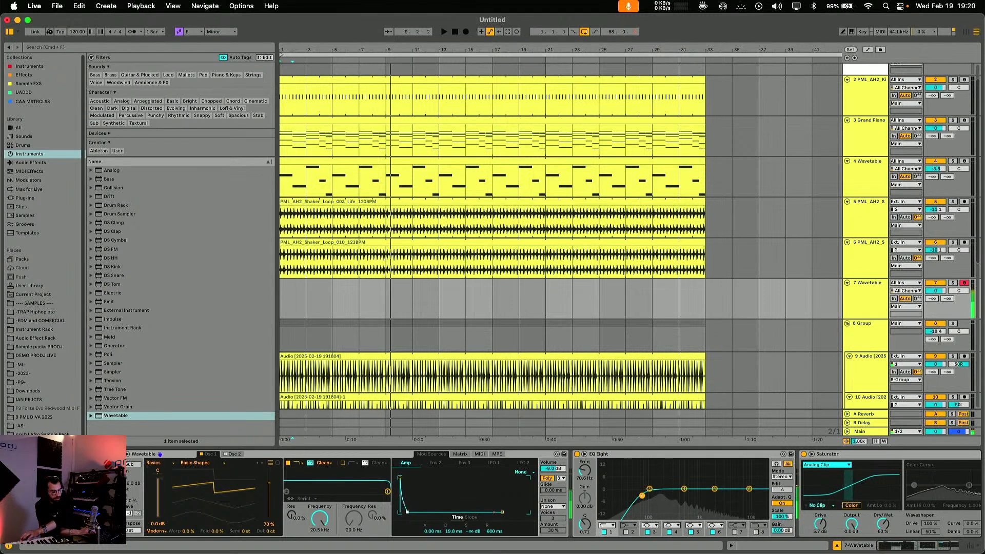
{"action": "left_click_drag", "start_coordinate": [408, 512], "coordinate": [409, 511]}
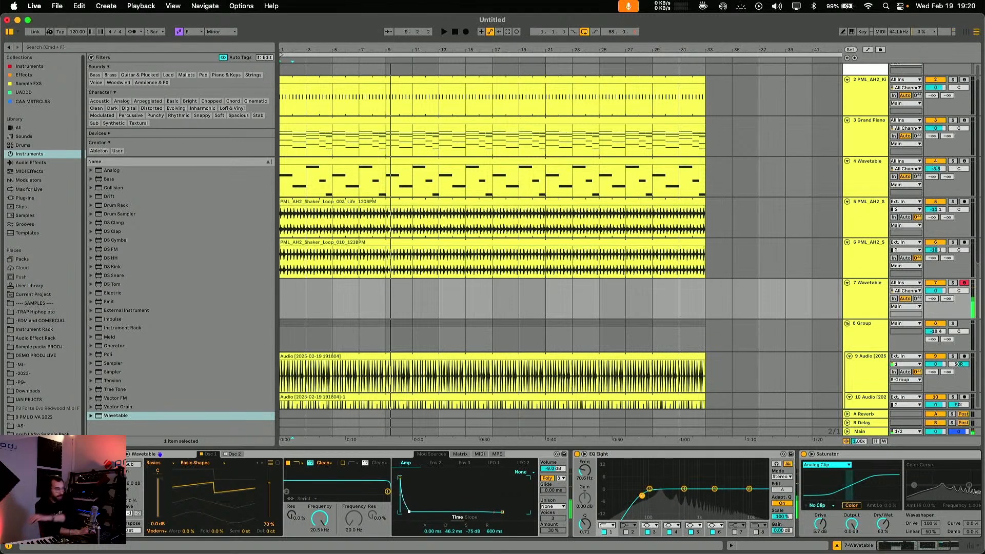
Create a MIDI clip at bar 1 with 1/16 F3 notes on every eighth, loop its first bar and extend it to bar 33.
{"action": "left_click", "coordinate": [322, 299]}
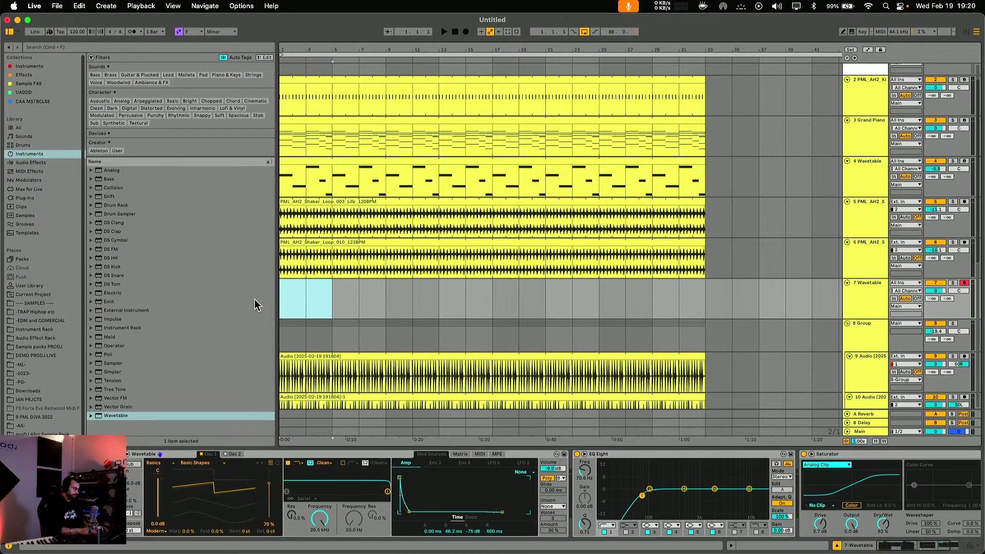
{"action": "key", "text": "super+shift+m"}
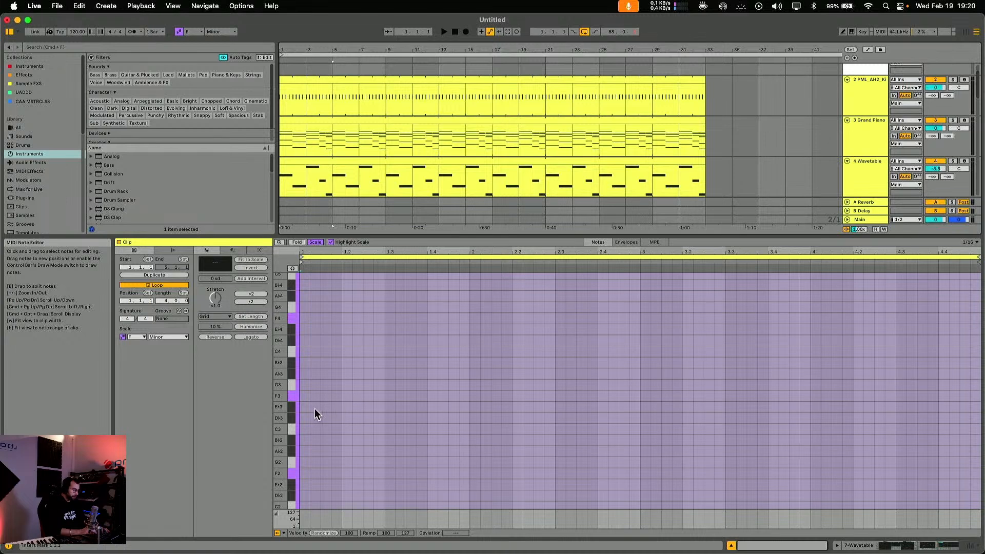
{"action": "key", "text": "b"}
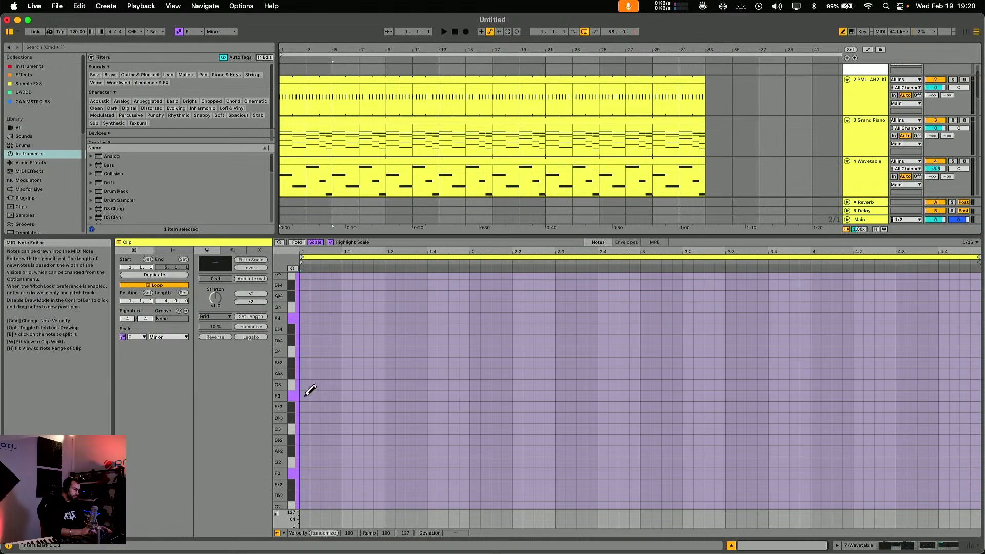
{"action": "left_click", "coordinate": [306, 396]}
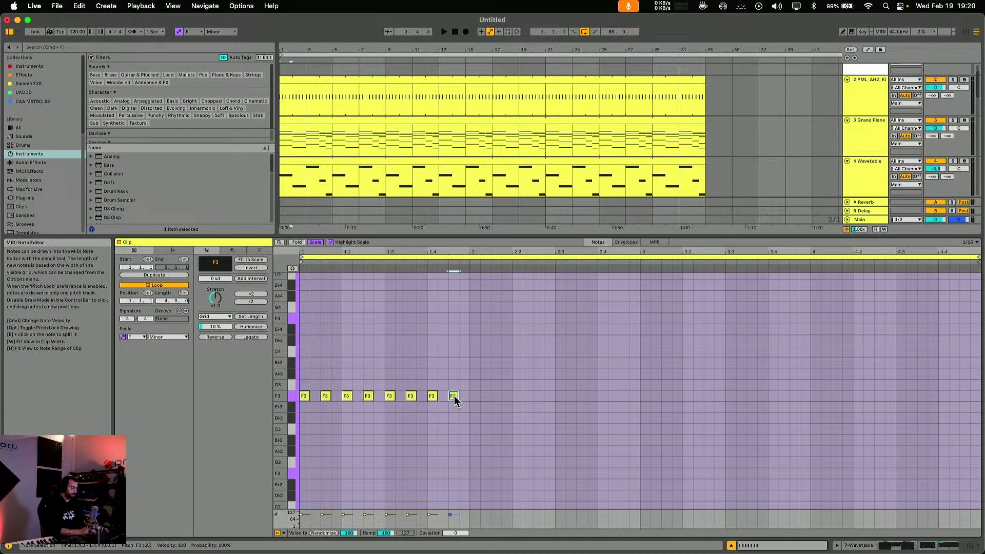
{"action": "key", "text": "super+a"}
{"action": "key", "text": "super+l"}
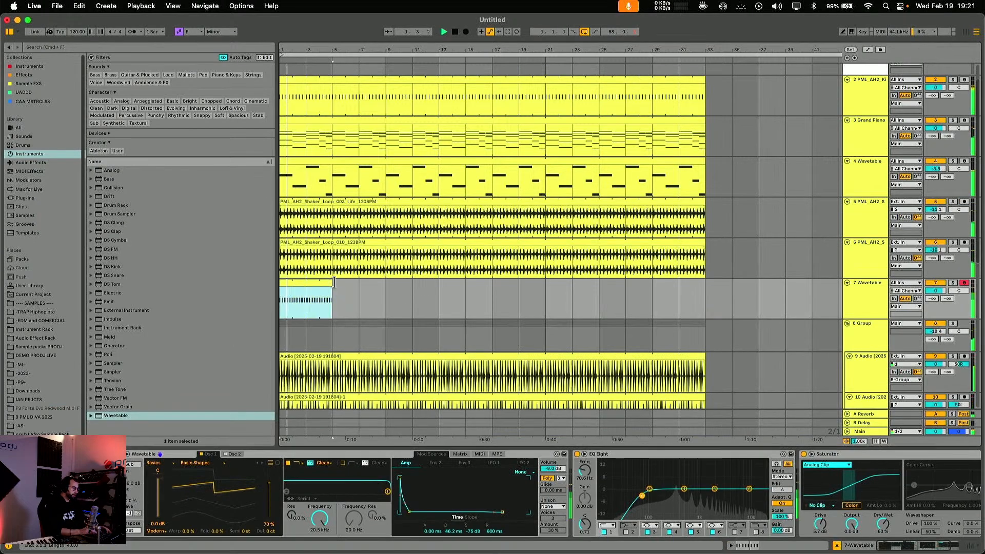
{"action": "left_click_drag", "start_coordinate": [334, 282], "coordinate": [706, 282]}
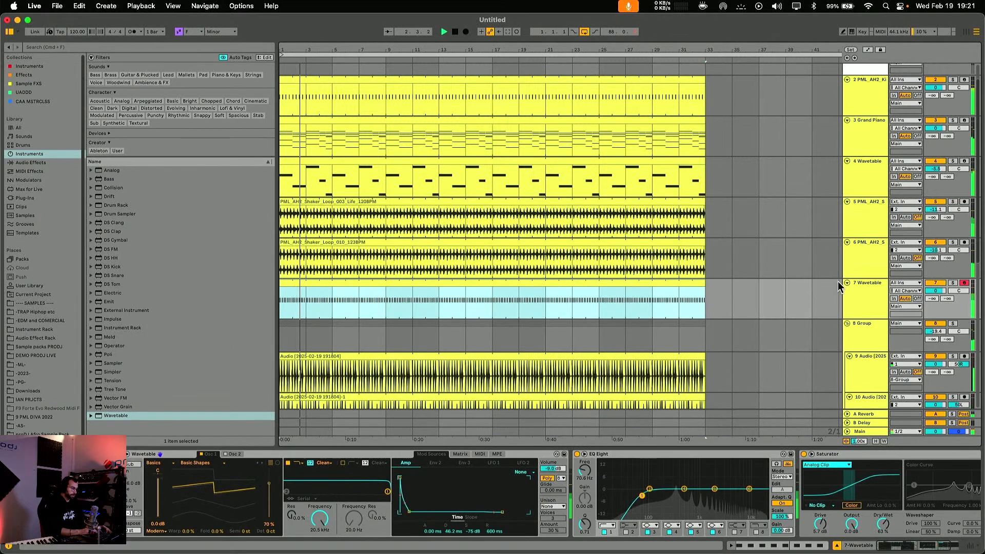
Duplicate the clip's F3 notes a sixteenth later so they fill every sixteenth of the bar.
{"action": "double_click", "coordinate": [649, 288]}
{"action": "key", "text": "space"}
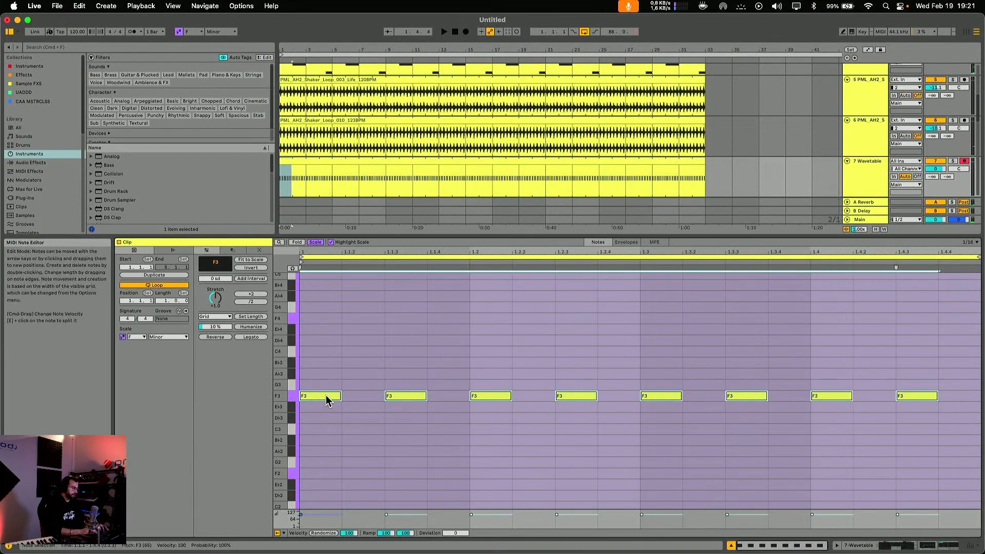
{"action": "left_click_drag", "start_coordinate": [325, 398], "coordinate": [368, 400]}
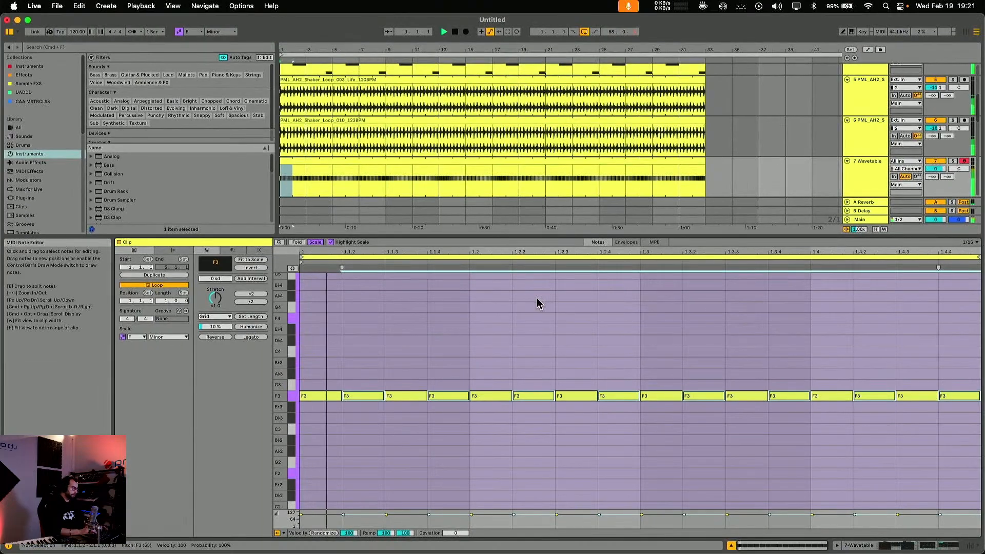
{"action": "key", "text": "shift+Tab"}
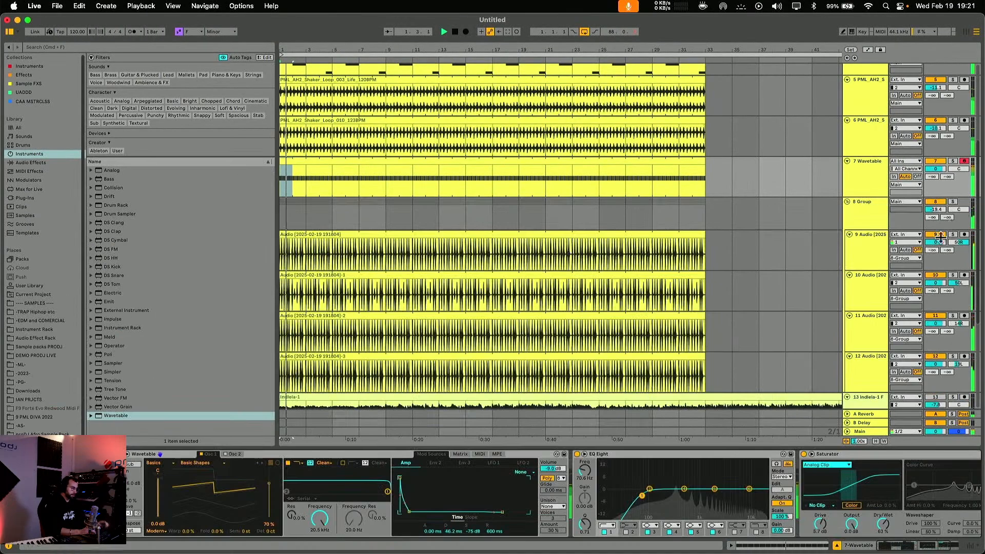
Lower the pluck Wavetable track's volume to -2.2 dB and add a Reverb after its Saturator with about 3 s decay.
{"action": "left_click_drag", "start_coordinate": [935, 169], "coordinate": [936, 178]}
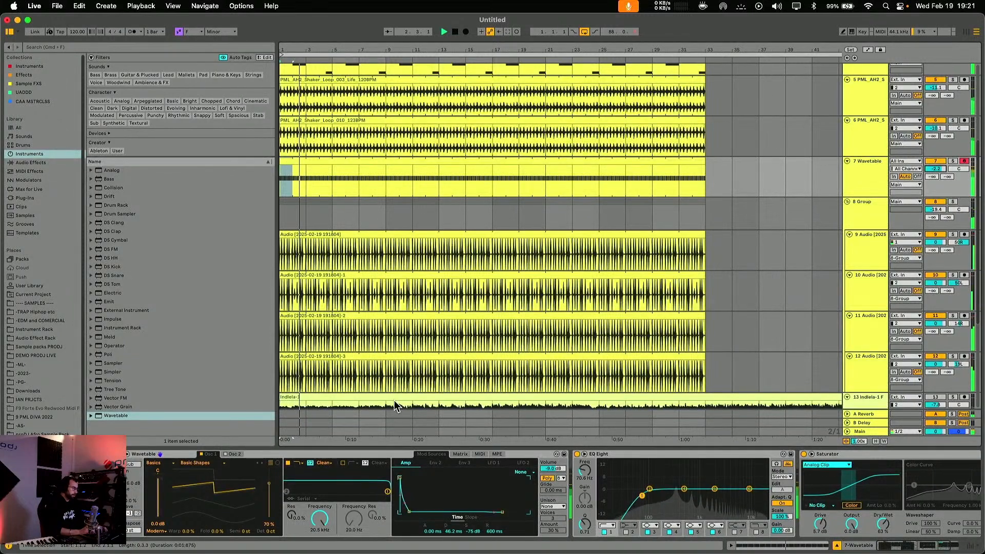
{"action": "left_click", "coordinate": [32, 162]}
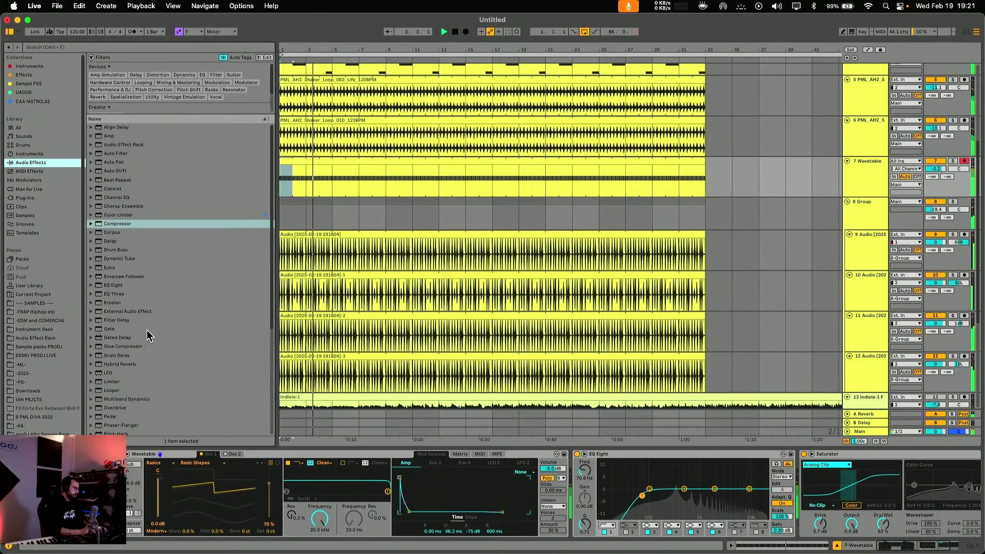
{"action": "scroll", "coordinate": [147, 330], "scroll_direction": "down", "scroll_amount": 5}
{"action": "left_click_drag", "start_coordinate": [116, 309], "coordinate": [453, 171]}
{"action": "left_click_drag", "start_coordinate": [849, 529], "coordinate": [849, 541]}
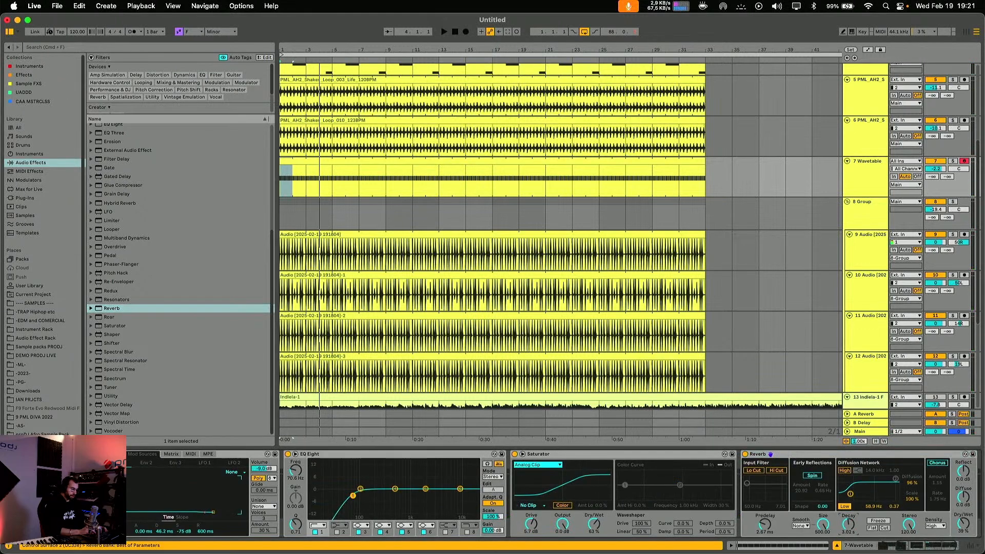
Audition the arrangement while trimming the pluck track's Reverb to about 1.2 s decay and 31% dry/wet.
{"action": "key", "text": "space"}
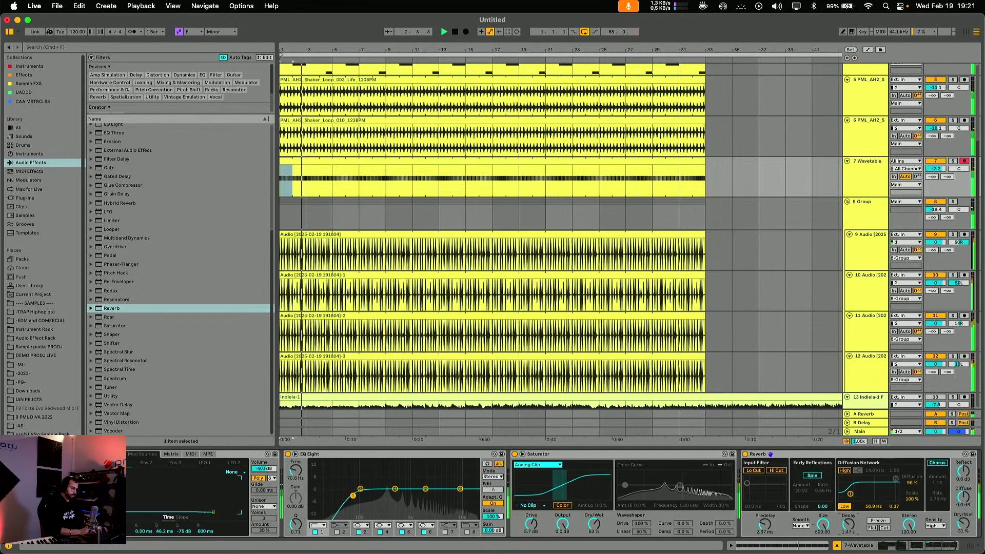
{"action": "key", "text": "space"}
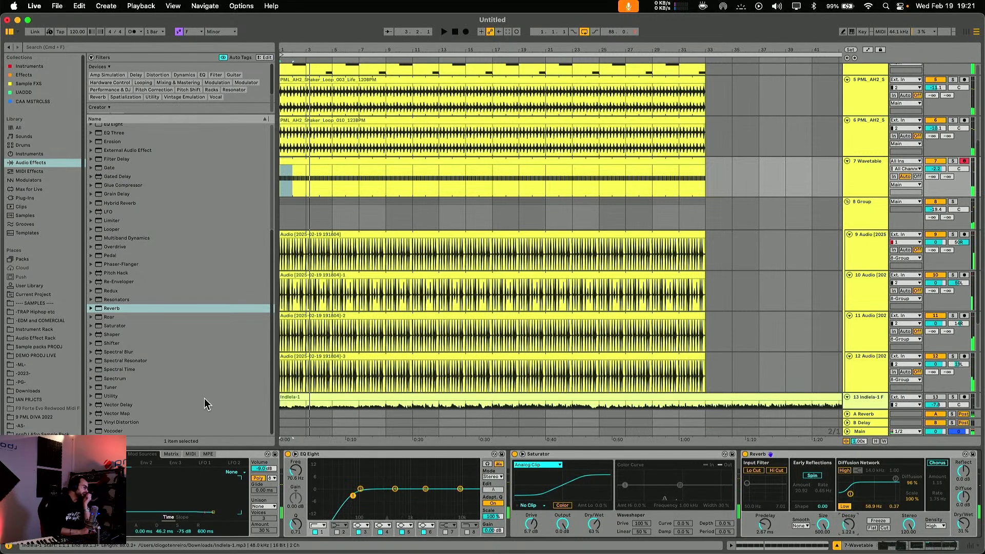
{"action": "scroll", "coordinate": [467, 500], "scroll_direction": "left", "scroll_amount": 5}
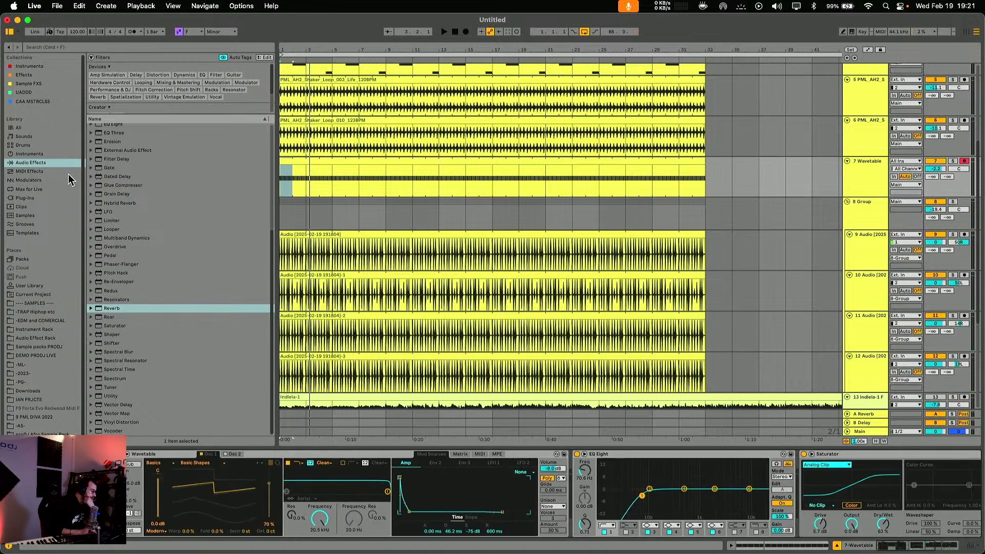
Add a Chorus-Ensemble after the pluck's Reverb and, with the track soloed and playing, set its amount to 27%.
{"action": "scroll", "coordinate": [134, 225], "scroll_direction": "up", "scroll_amount": 8}
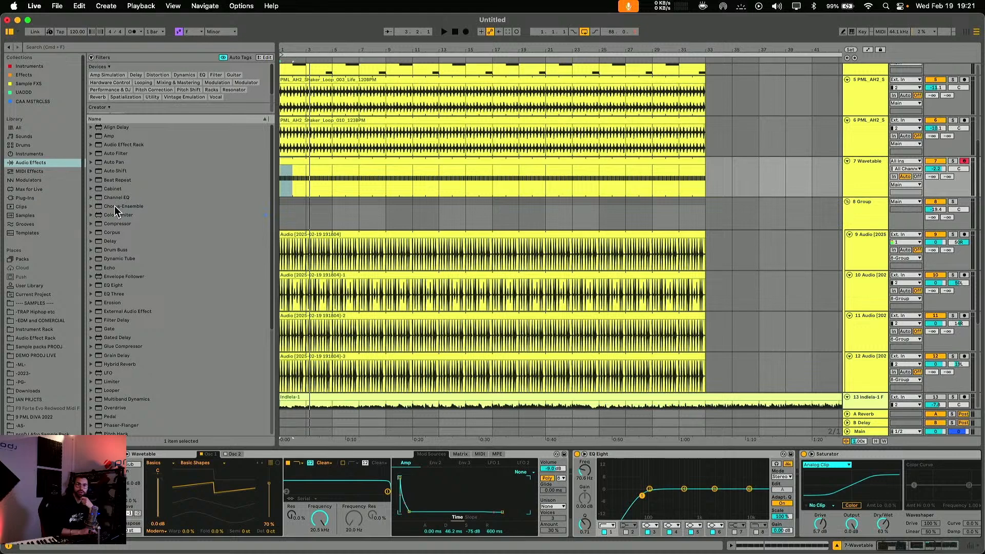
{"action": "double_click", "coordinate": [115, 206]}
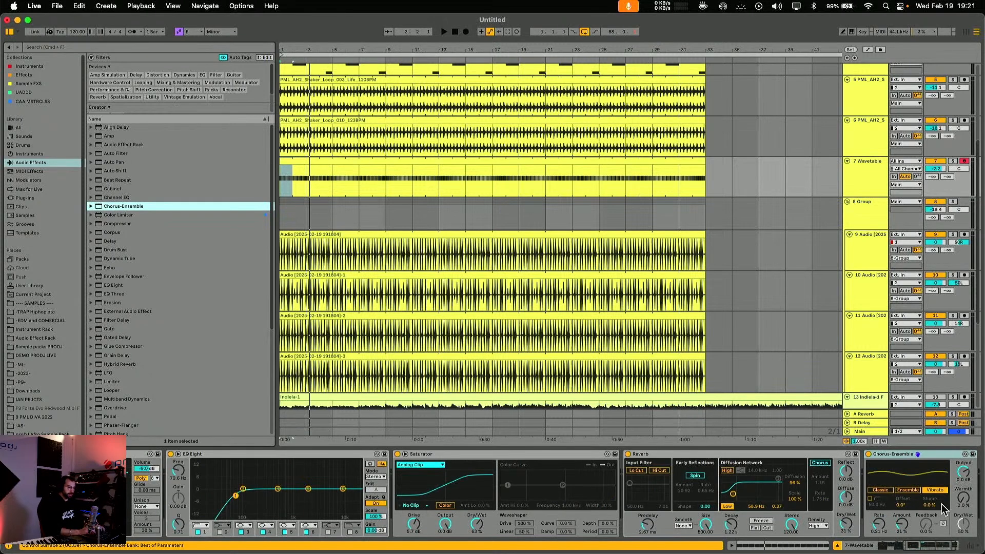
{"action": "left_click", "coordinate": [953, 161]}
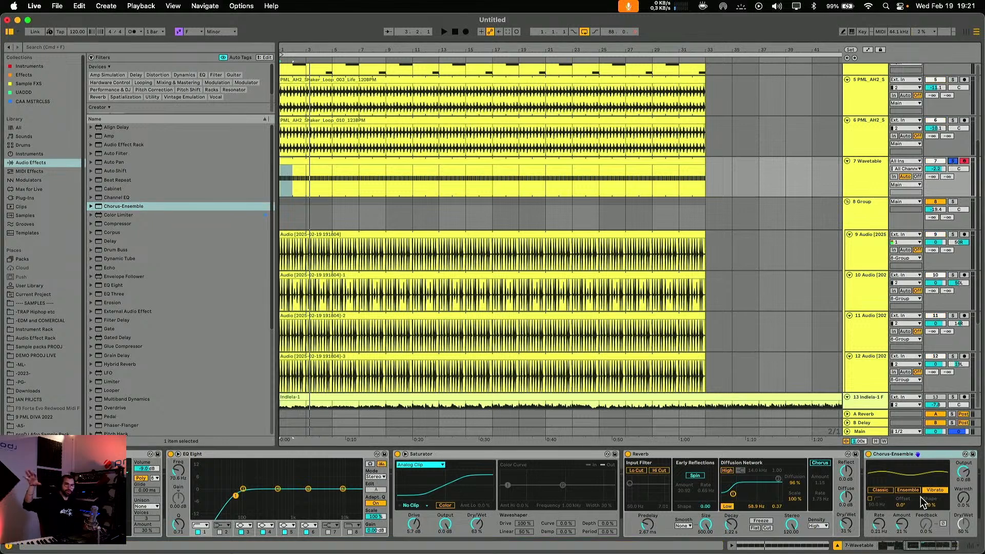
{"action": "key", "text": "space"}
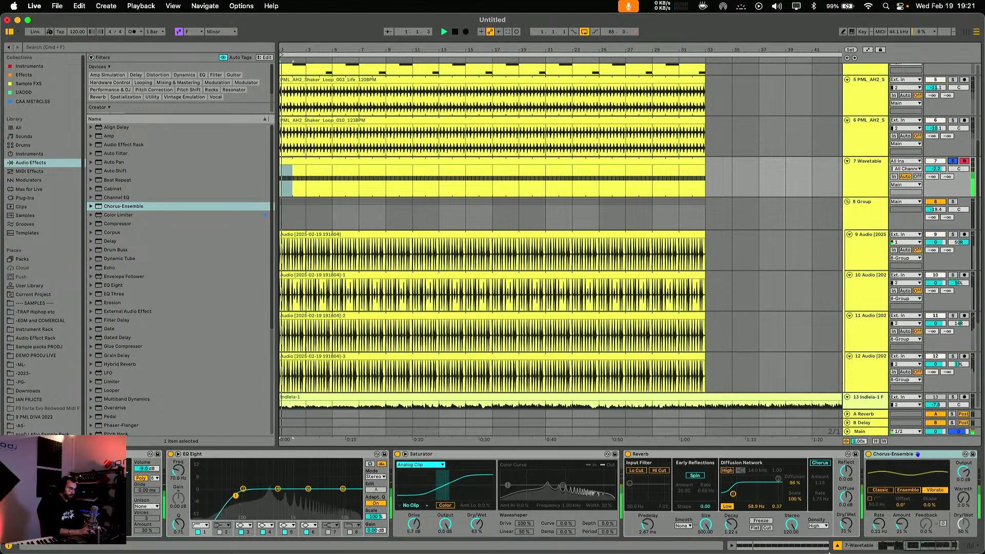
{"action": "left_click_drag", "start_coordinate": [902, 532], "coordinate": [902, 503]}
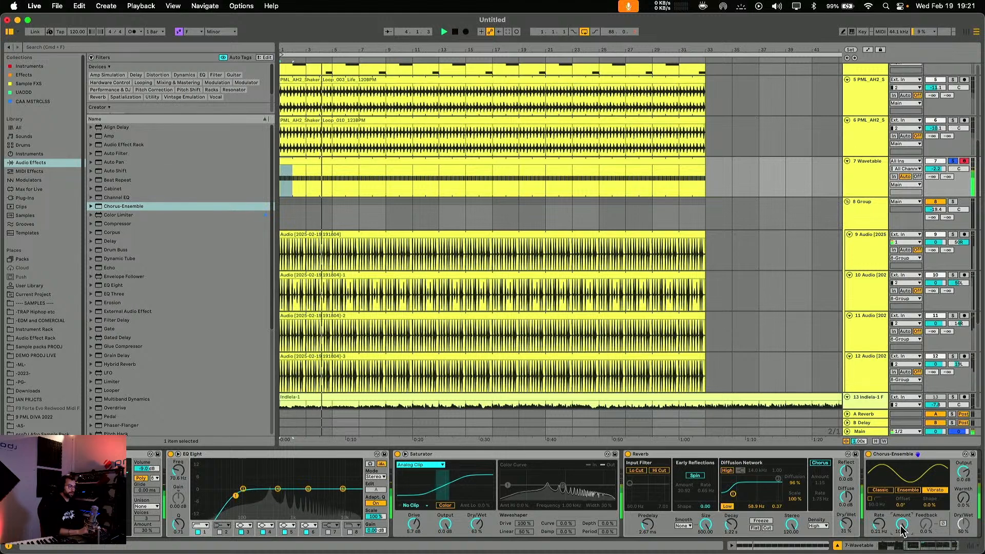
{"action": "left_click_drag", "start_coordinate": [903, 531], "coordinate": [902, 548]}
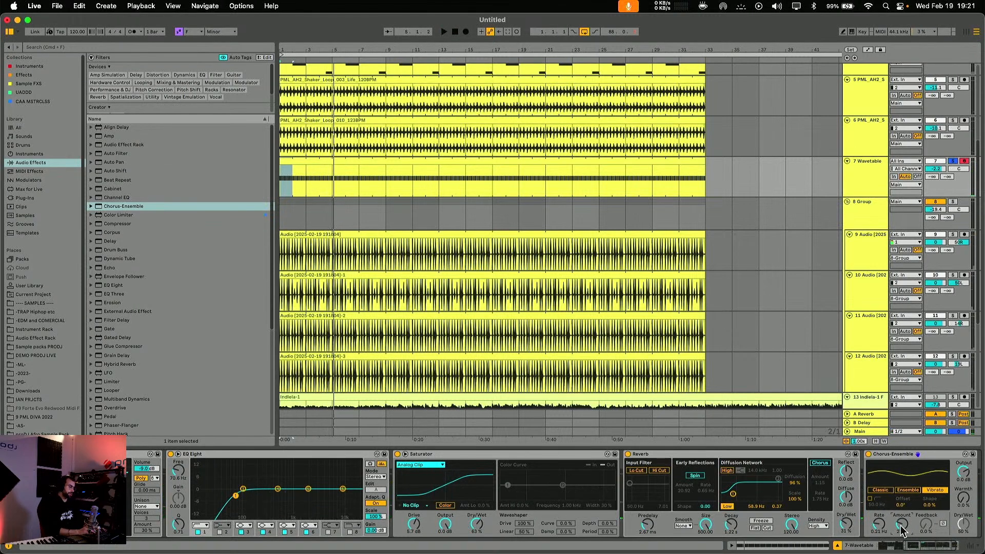
{"action": "key", "text": "space"}
{"action": "scroll", "coordinate": [609, 522], "scroll_direction": "left", "scroll_amount": 6}
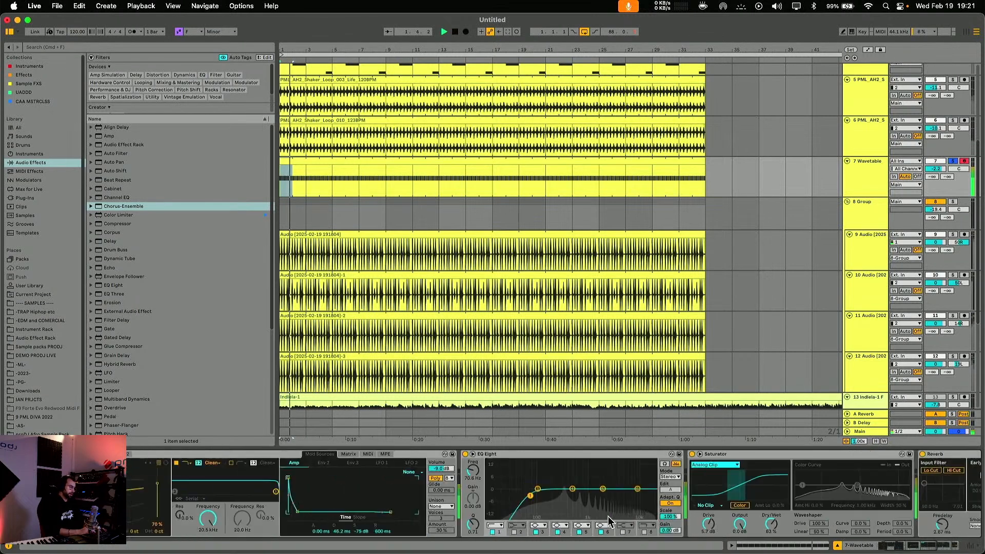
{"action": "key", "text": "space"}
Add an Auto Pan with a random waveform after the Chorus-Ensemble, then unsolo the pluck track.
{"action": "double_click", "coordinate": [114, 162]}
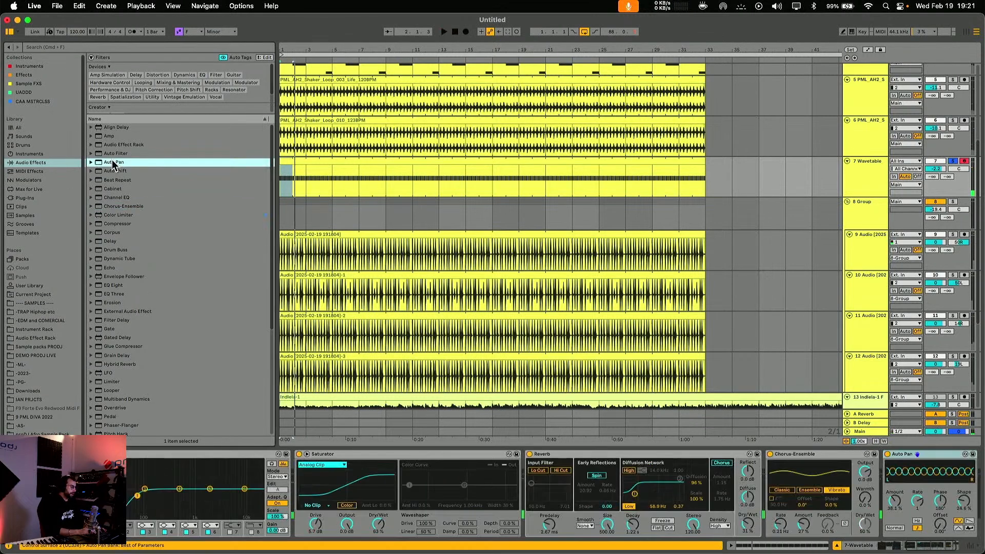
{"action": "left_click", "coordinate": [970, 529]}
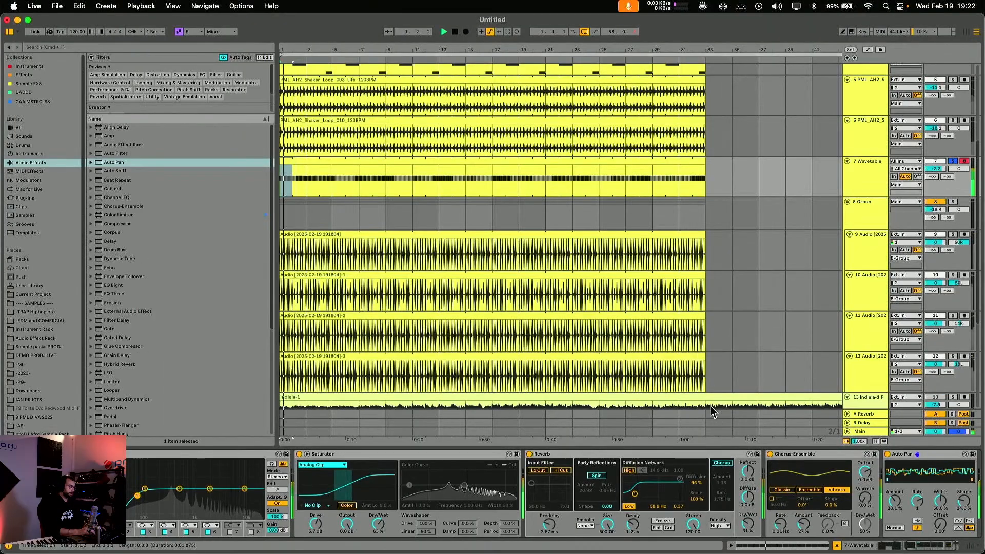
{"action": "left_click", "coordinate": [953, 161]}
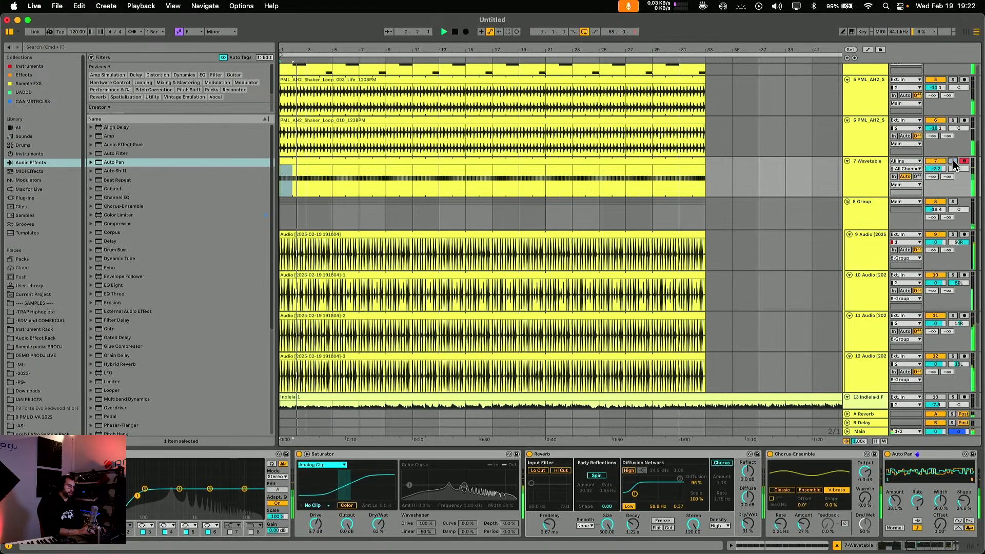
Insert a new MIDI track directly below the second shaker loop and unfold it in the arrangement.
{"action": "scroll", "coordinate": [427, 229], "scroll_direction": "down", "scroll_amount": 5}
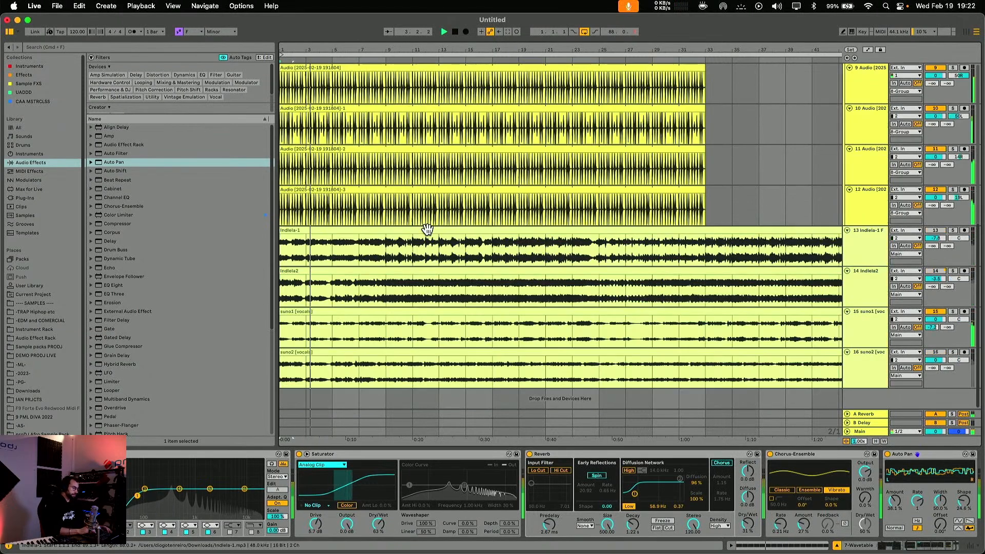
{"action": "scroll", "coordinate": [428, 229], "scroll_direction": "up", "scroll_amount": 5}
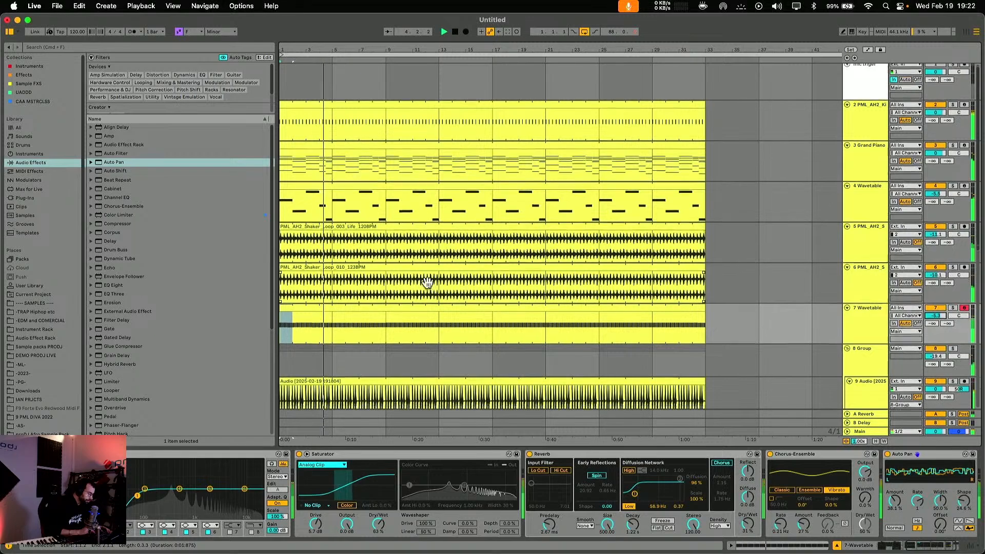
{"action": "scroll", "coordinate": [427, 283], "scroll_direction": "down", "scroll_amount": 5}
{"action": "scroll", "coordinate": [427, 282], "scroll_direction": "up", "scroll_amount": 5}
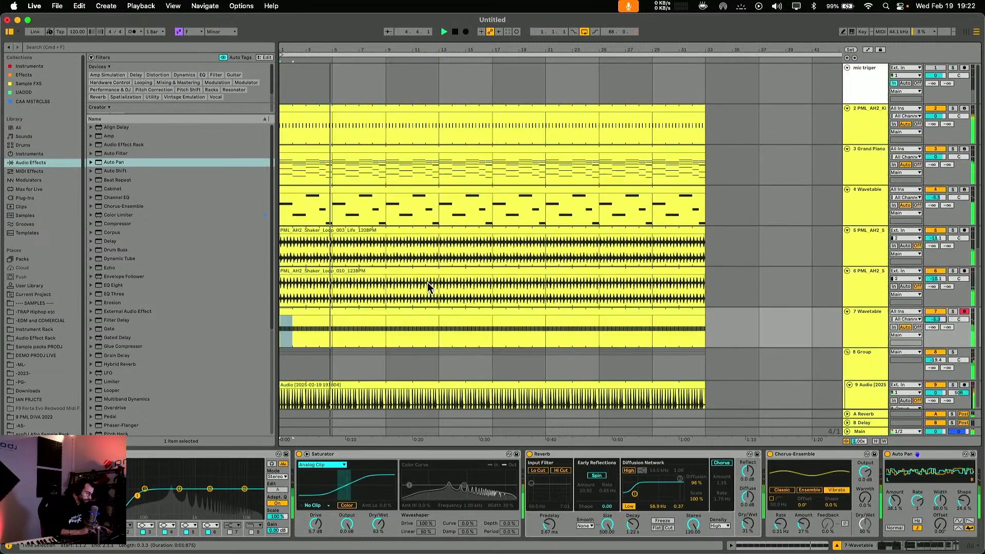
{"action": "left_click", "coordinate": [856, 279]}
{"action": "key", "text": "super+shift+t"}
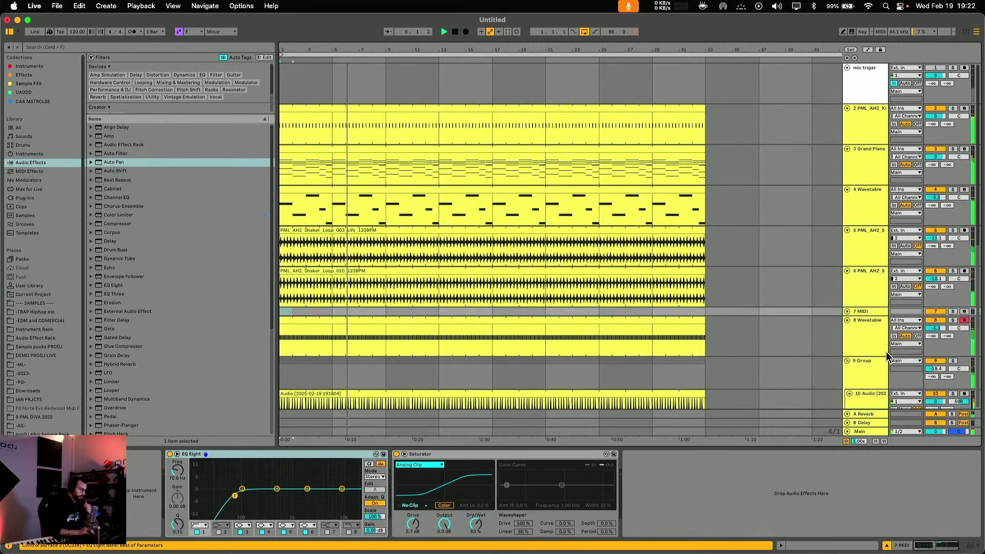
{"action": "left_click", "coordinate": [848, 311]}
Solo the Indlela-1 song track and audition several spots in its first 25 bars.
{"action": "scroll", "coordinate": [514, 341], "scroll_direction": "down", "scroll_amount": 10}
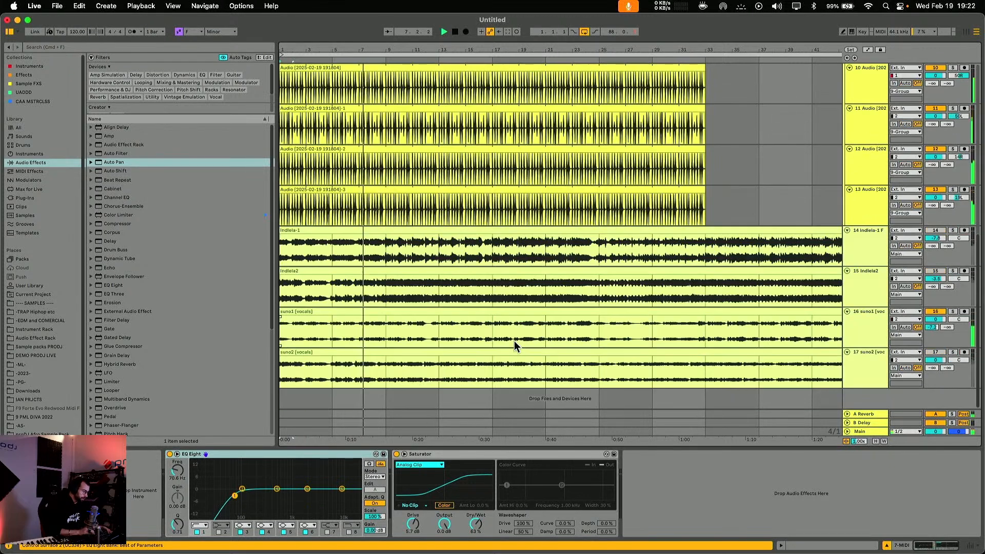
{"action": "left_click", "coordinate": [361, 253]}
{"action": "key", "text": "space"}
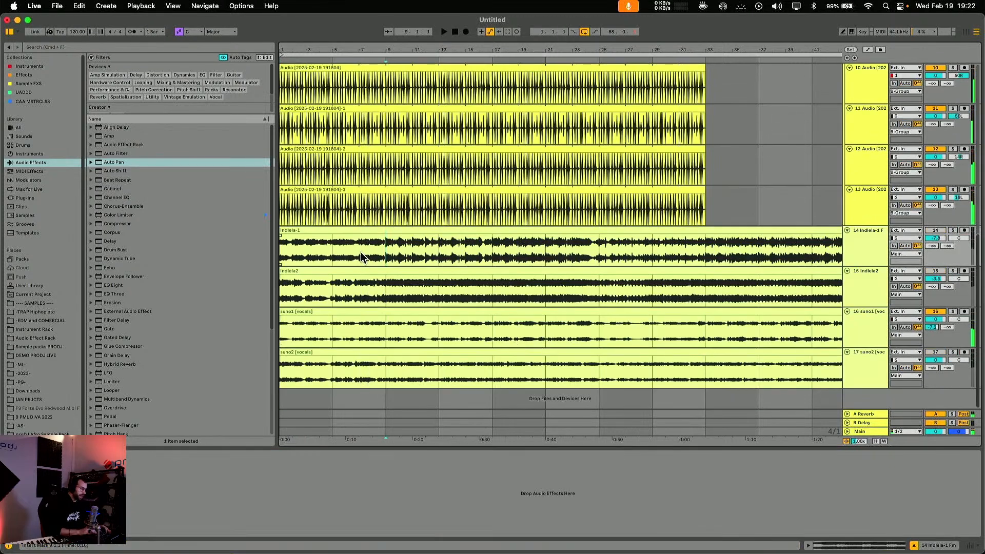
{"action": "left_click", "coordinate": [953, 230]}
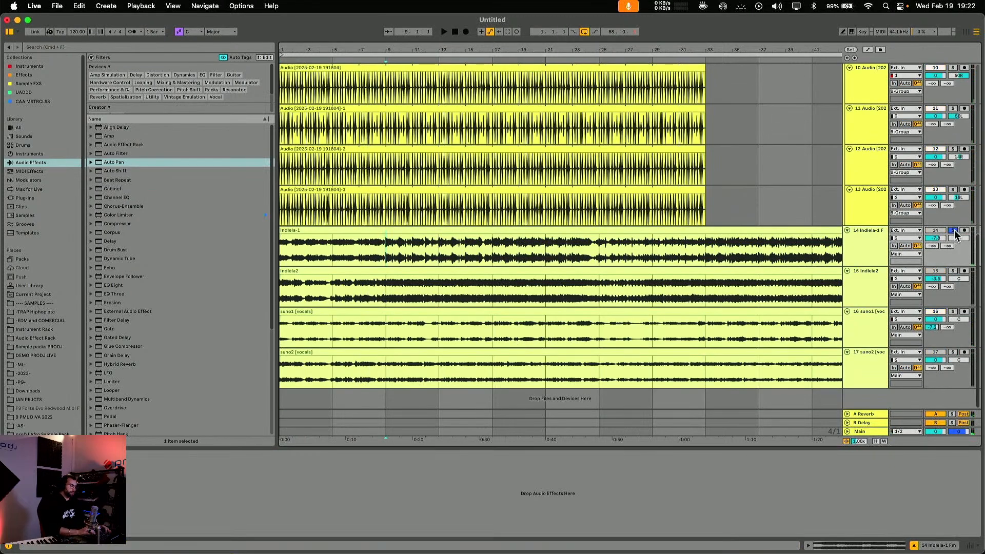
{"action": "left_click", "coordinate": [315, 231]}
{"action": "key", "text": "space"}
{"action": "key", "text": "space"}
{"action": "left_click", "coordinate": [328, 254]}
{"action": "key", "text": "space"}
{"action": "key", "text": "space"}
{"action": "left_click", "coordinate": [389, 254]}
{"action": "key", "text": "space"}
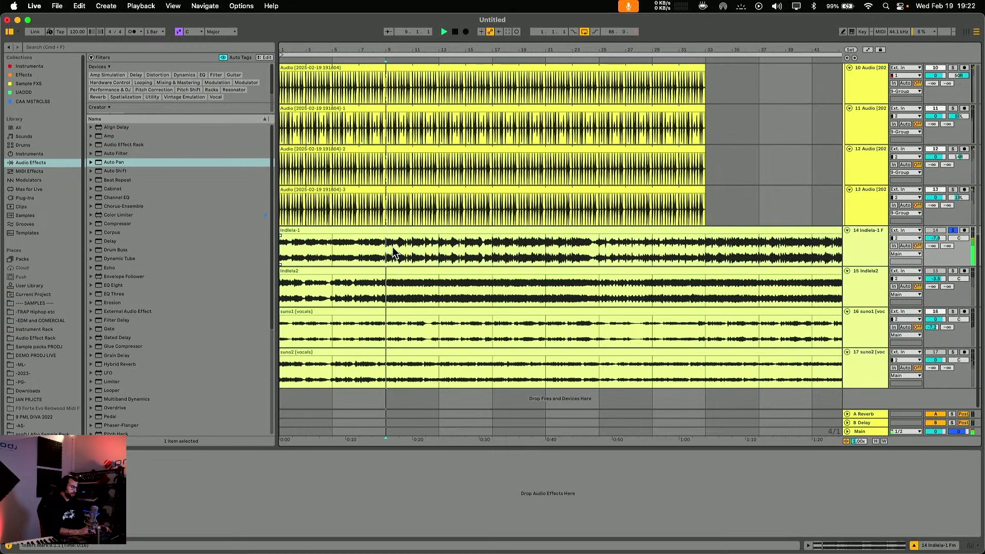
{"action": "key", "text": "space"}
{"action": "left_click", "coordinate": [599, 254]}
{"action": "key", "text": "space"}
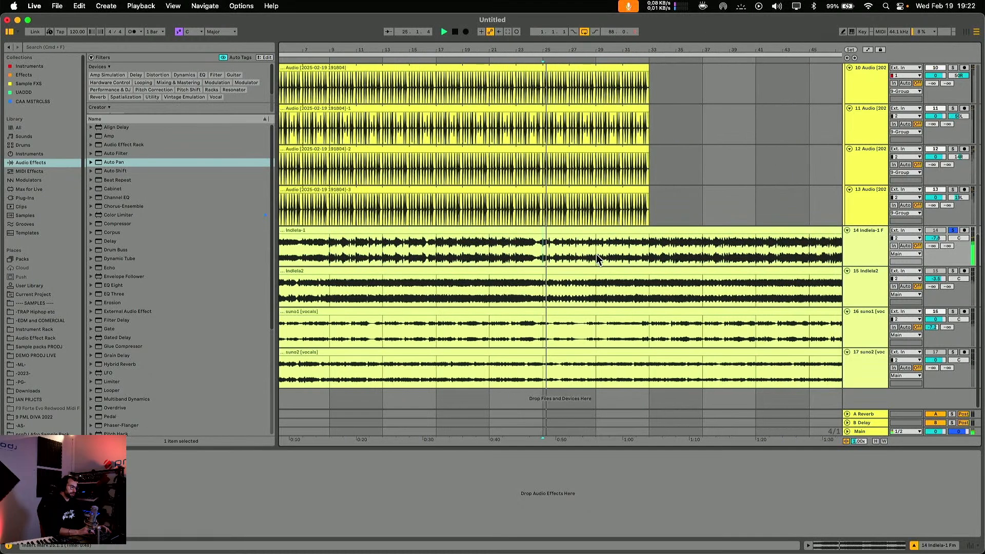
Audition the later sections of the soloed Indlela-1 track, from around bar 53 to bar 81.
{"action": "scroll", "coordinate": [597, 254], "scroll_direction": "right", "scroll_amount": 6}
{"action": "key", "text": "space"}
{"action": "left_click", "coordinate": [411, 263]}
{"action": "key", "text": "space"}
{"action": "key", "text": "space"}
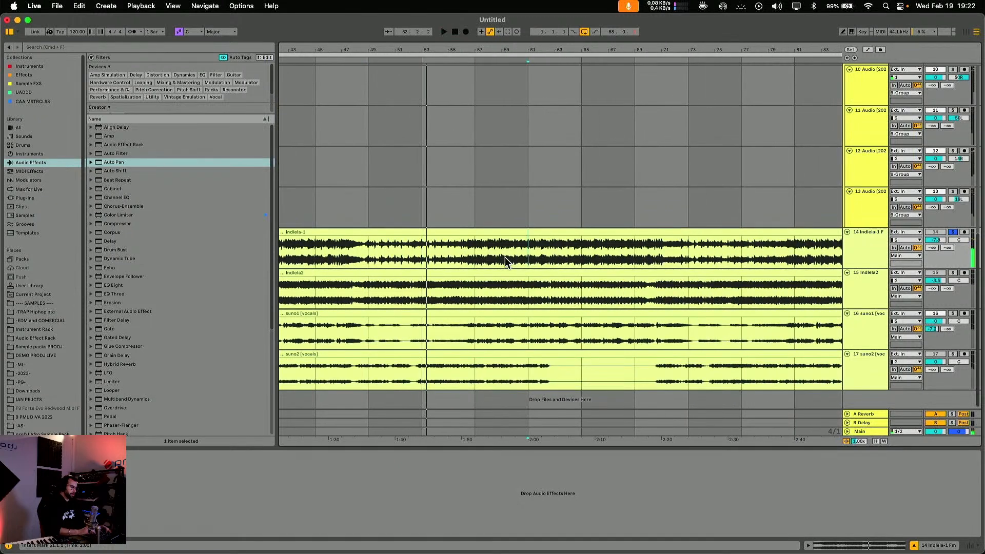
{"action": "left_click", "coordinate": [505, 257]}
{"action": "key", "text": "space"}
{"action": "scroll", "coordinate": [505, 257], "scroll_direction": "right", "scroll_amount": 4}
{"action": "scroll", "coordinate": [505, 257], "scroll_direction": "right", "scroll_amount": 2}
{"action": "key", "text": "space"}
{"action": "left_click", "coordinate": [549, 253]}
{"action": "key", "text": "space"}
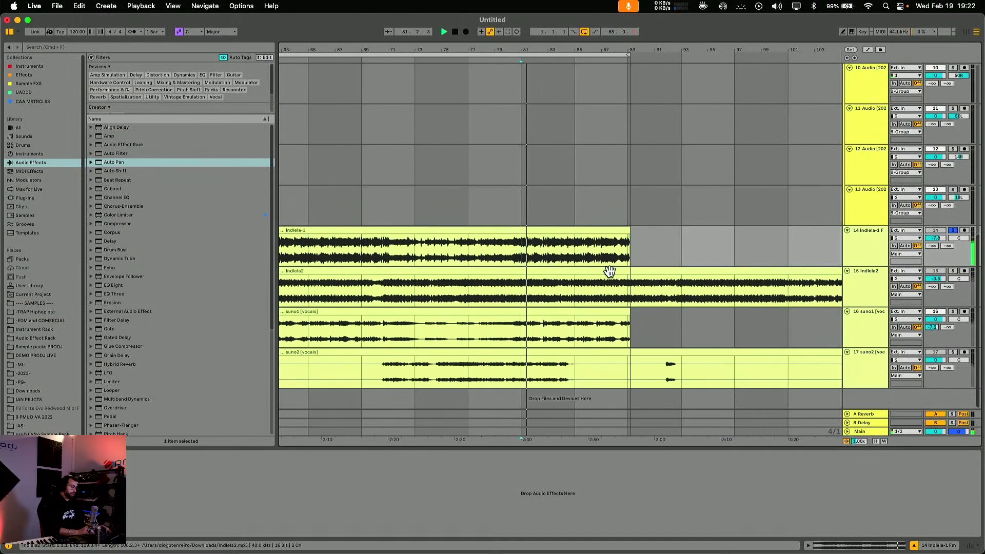
Solo the Indlela2 track instead and audition it from bars 5, 13, 17 and 25.
{"action": "left_click", "coordinate": [953, 272]}
{"action": "scroll", "coordinate": [371, 335], "scroll_direction": "left", "scroll_amount": 20}
{"action": "left_click", "coordinate": [331, 292]}
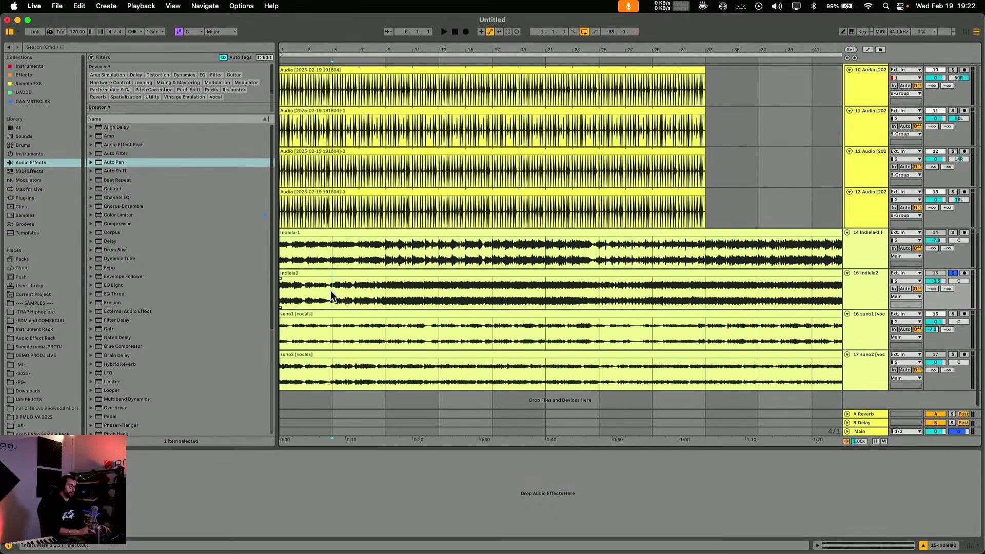
{"action": "key", "text": "space"}
{"action": "key", "text": "space"}
{"action": "left_click", "coordinate": [424, 303]}
{"action": "key", "text": "space"}
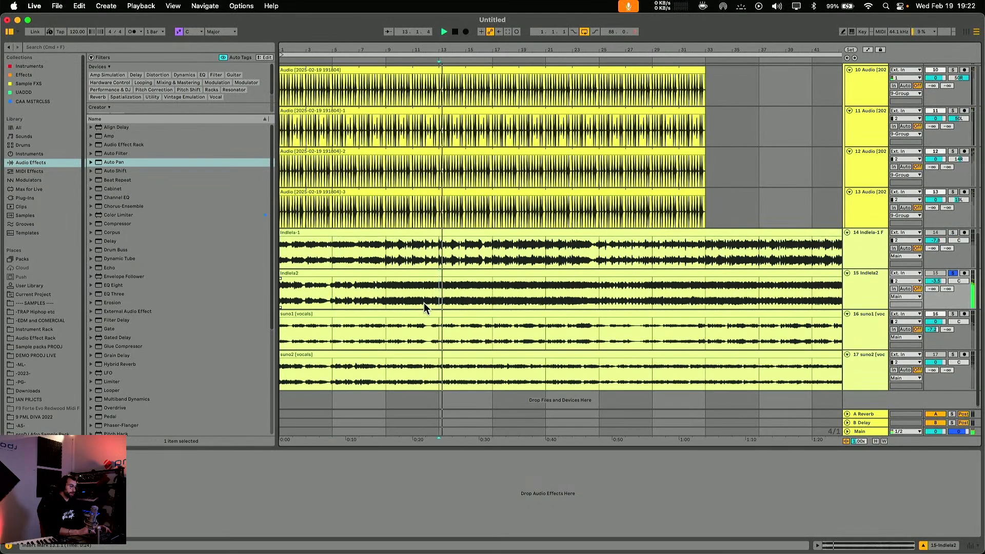
{"action": "left_click", "coordinate": [496, 294]}
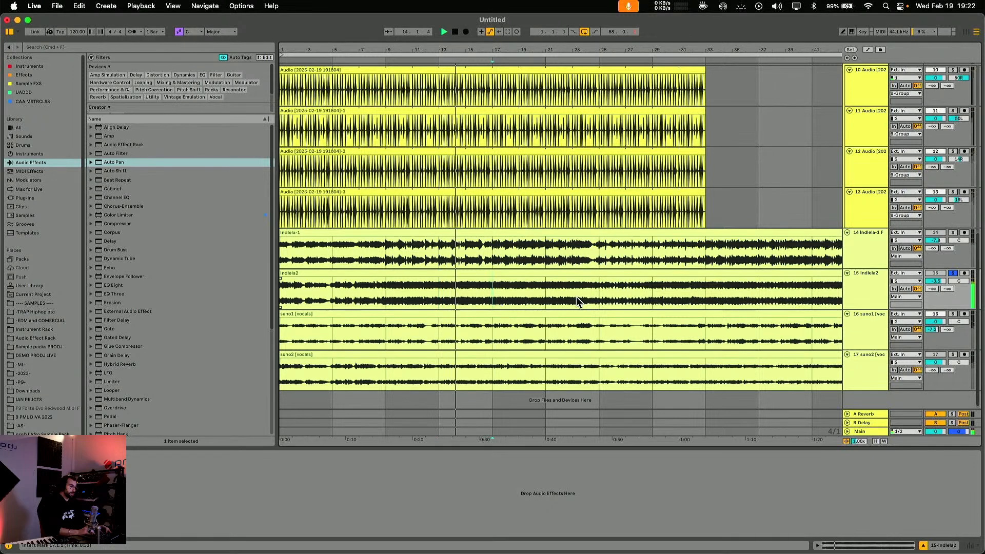
{"action": "left_click", "coordinate": [602, 295]}
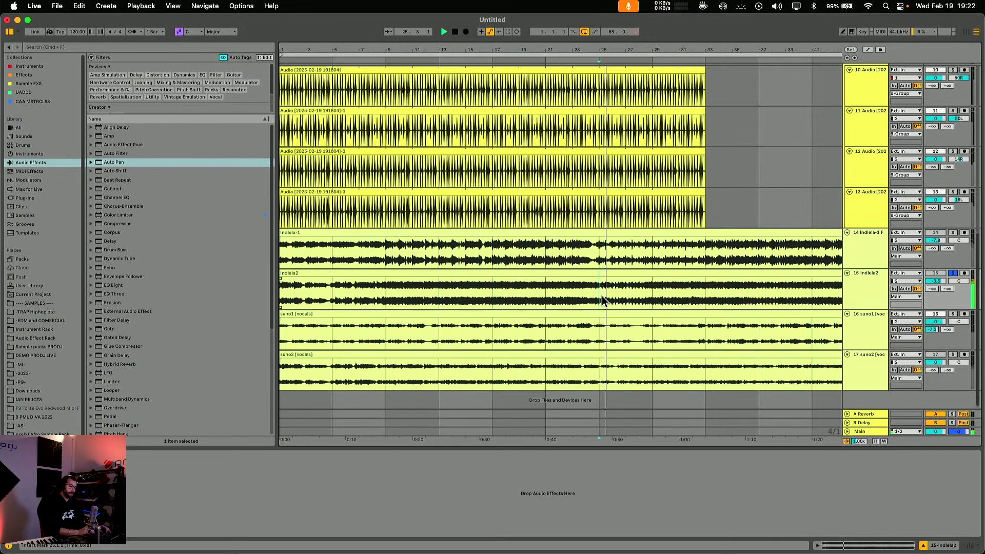
{"action": "scroll", "coordinate": [602, 295], "scroll_direction": "up", "scroll_amount": 10}
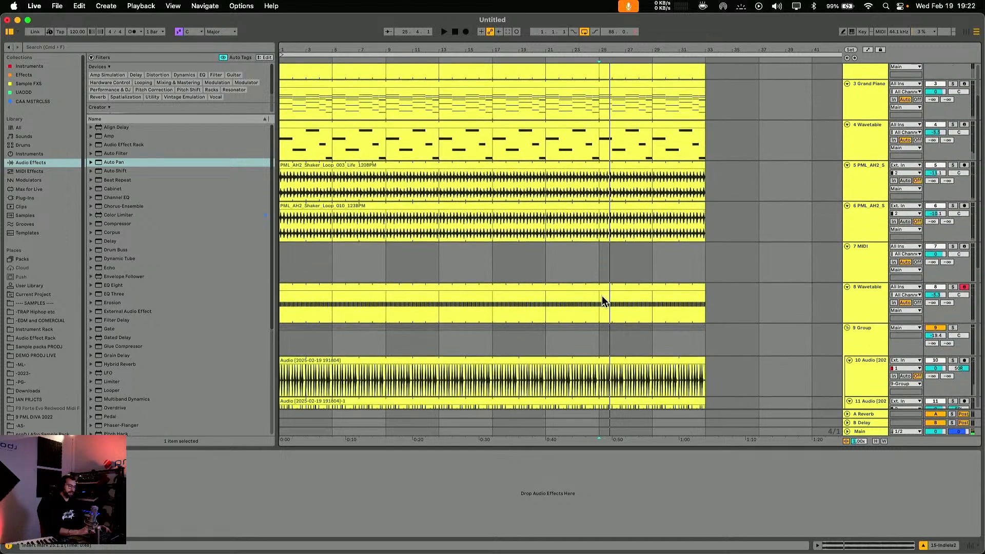
{"action": "left_click", "coordinate": [872, 257]}
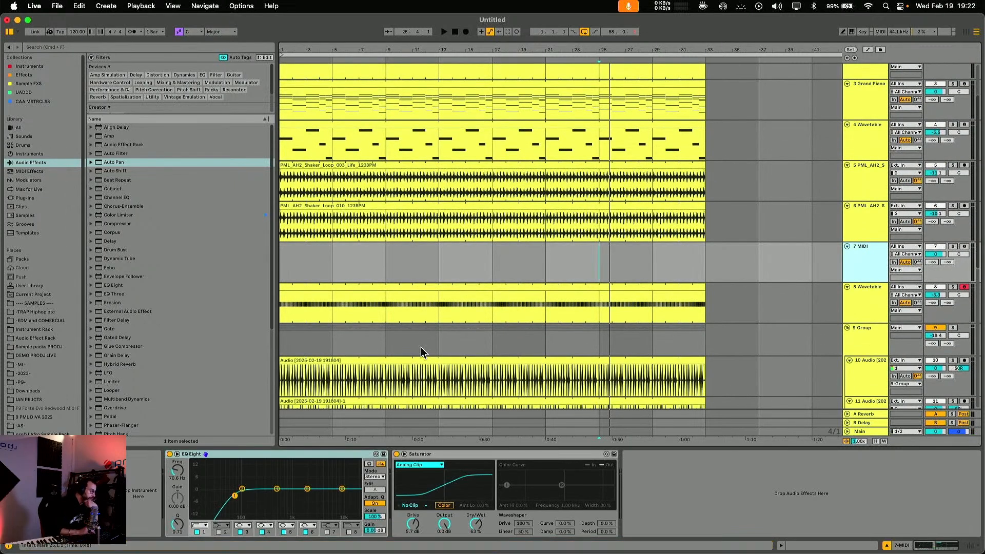
{"action": "scroll", "coordinate": [492, 281], "scroll_direction": "down", "scroll_amount": 10}
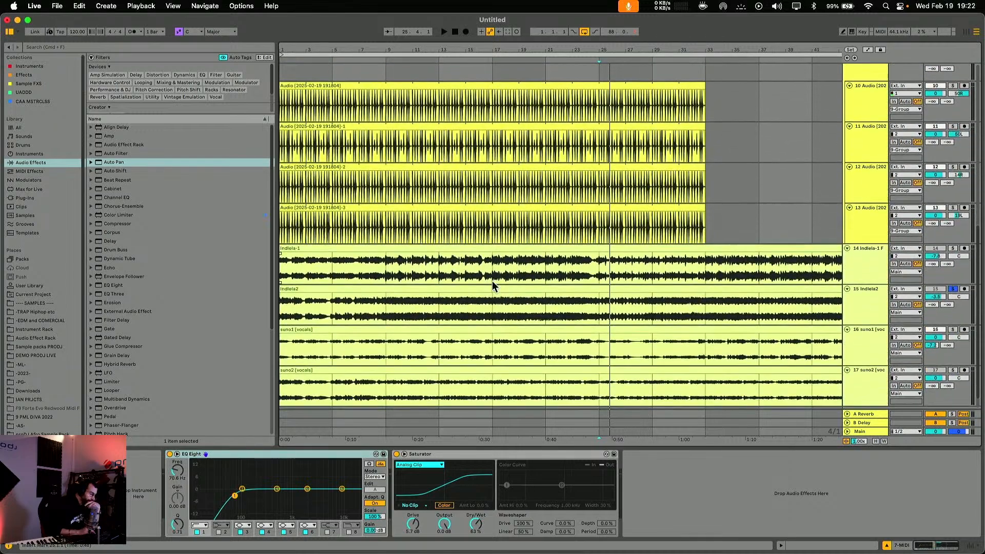
Switch to Firefox and open Splitter AI on vocalremover.org, discarding the track currently being edited there.
{"action": "key", "text": "ctrl+Up"}
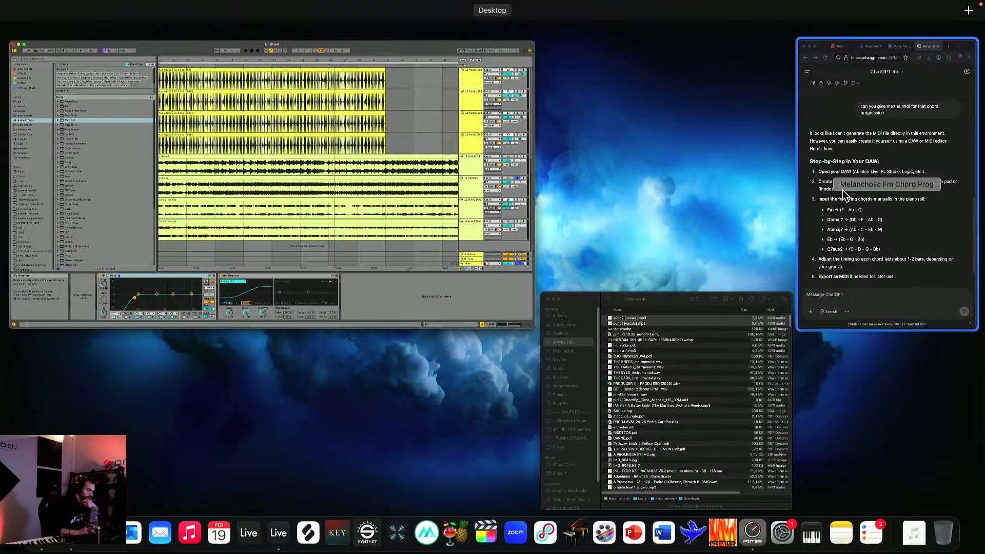
{"action": "left_click", "coordinate": [843, 190]}
{"action": "double_click", "coordinate": [971, 29]}
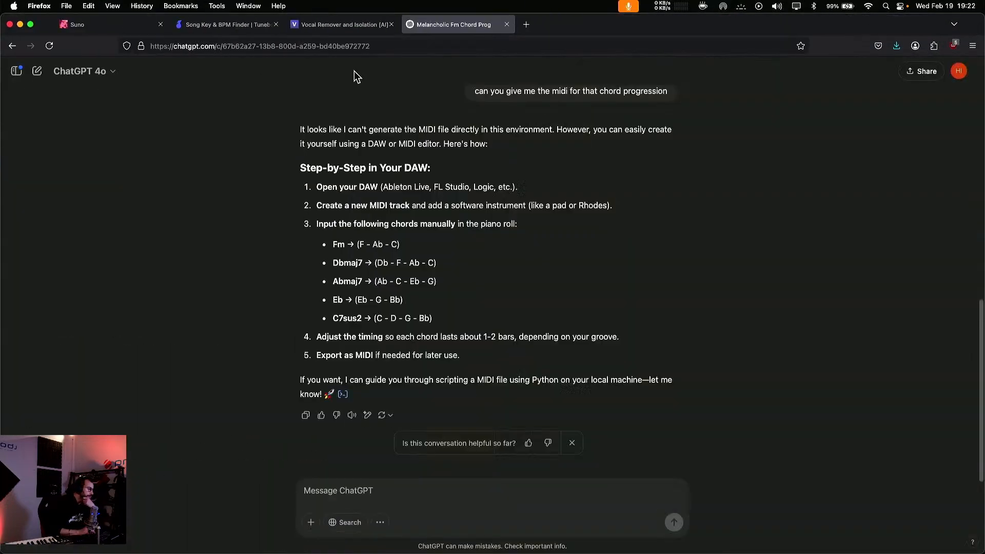
{"action": "left_click", "coordinate": [348, 30]}
{"action": "left_click", "coordinate": [20, 163]}
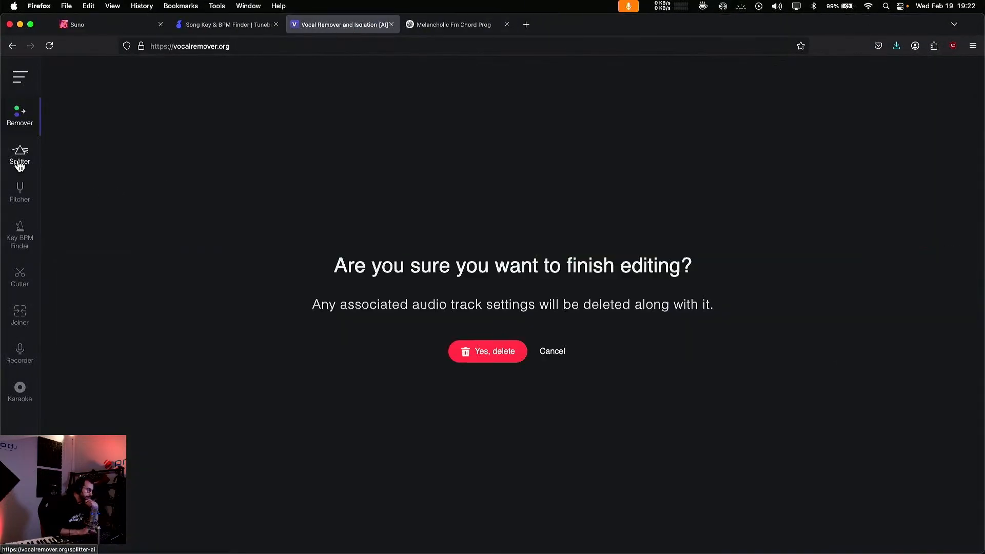
{"action": "left_click", "coordinate": [475, 347]}
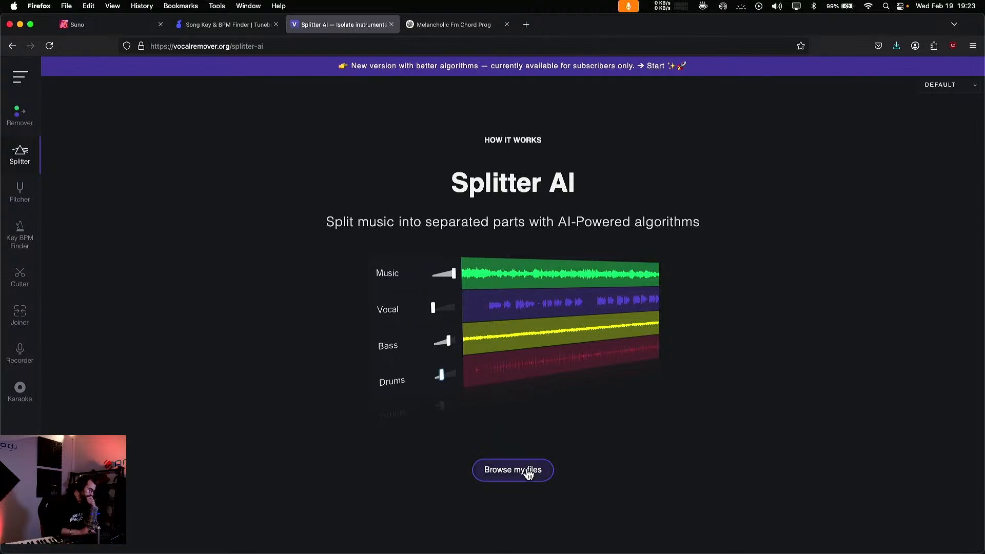
Switch to Ableton Live, solo the Indlela-1 track and audition it from bars 29 and 37 and further on.
{"action": "left_click", "coordinate": [278, 536]}
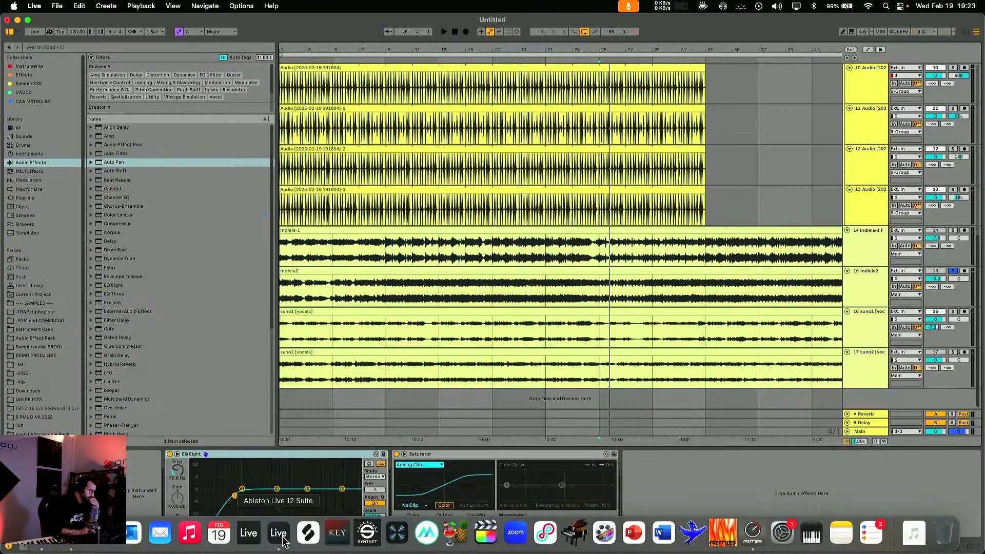
{"action": "left_click", "coordinate": [401, 231]}
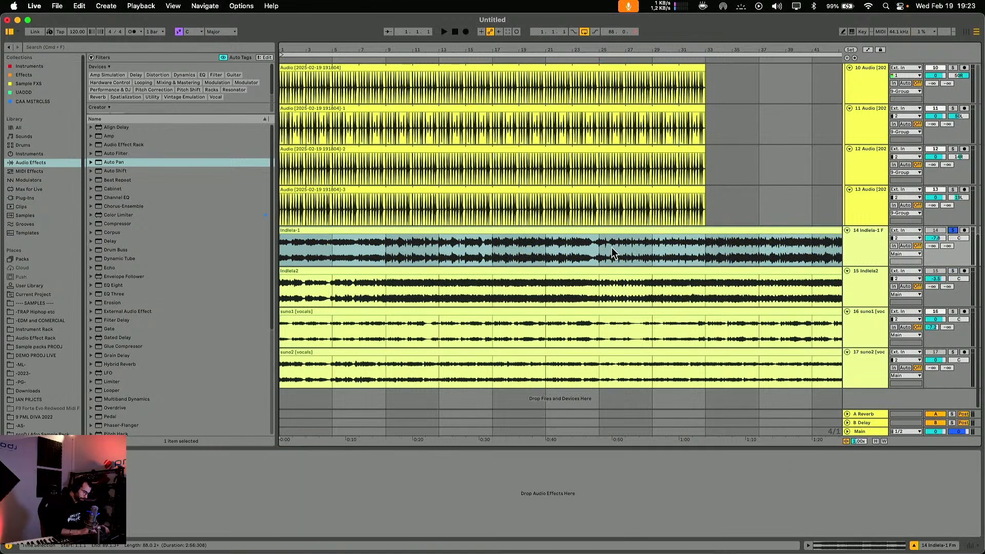
{"action": "left_click", "coordinate": [747, 255]}
{"action": "key", "text": "space"}
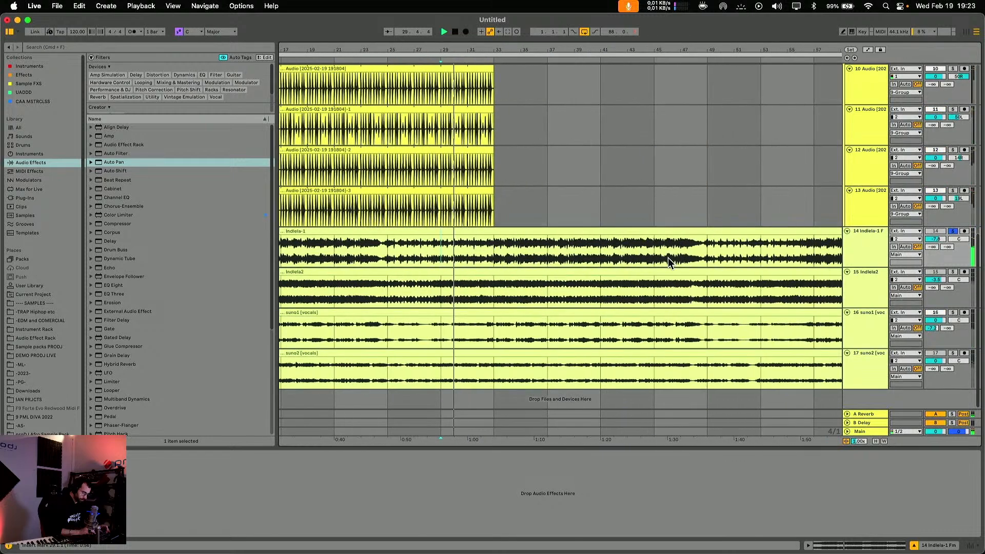
{"action": "left_click", "coordinate": [555, 252]}
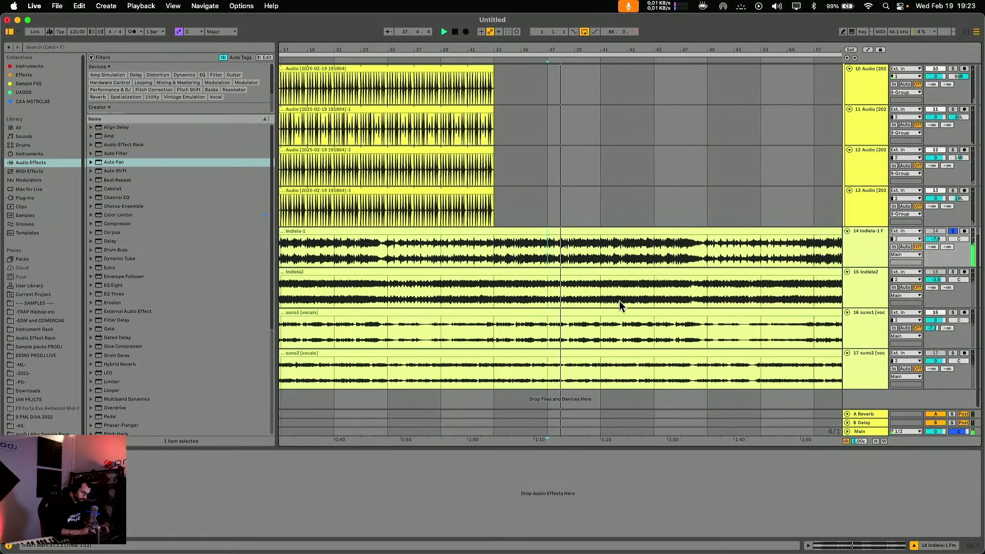
{"action": "left_click", "coordinate": [656, 256]}
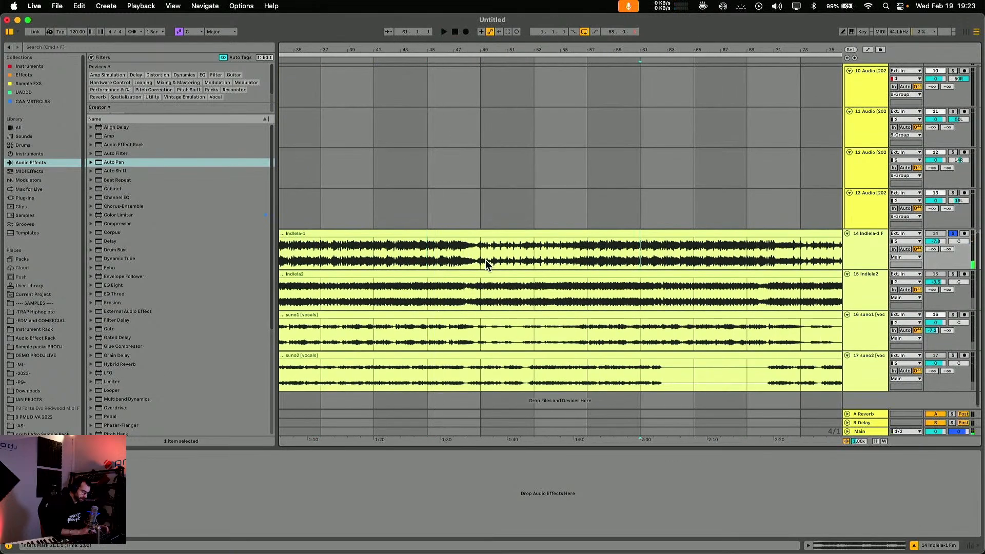
Audition the soloed Indlela2 track from bar 53, and turn its solo off.
{"action": "left_click", "coordinate": [556, 297]}
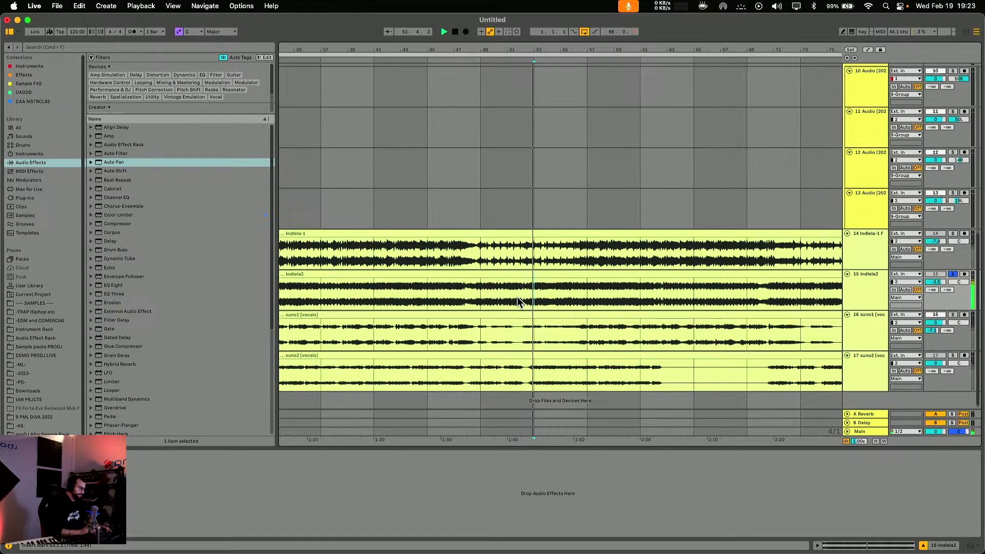
{"action": "scroll", "coordinate": [475, 297], "scroll_direction": "left", "scroll_amount": 15}
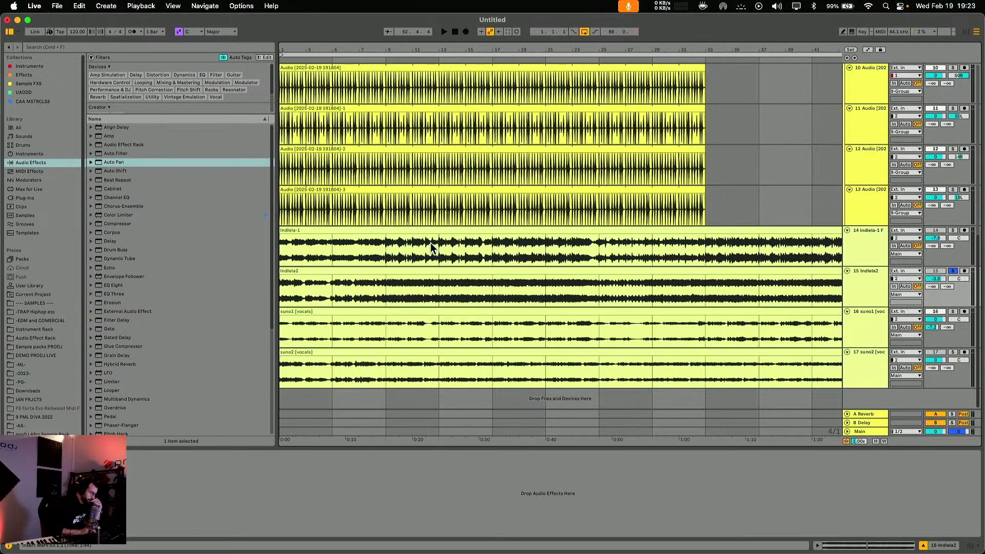
{"action": "left_click", "coordinate": [953, 270]}
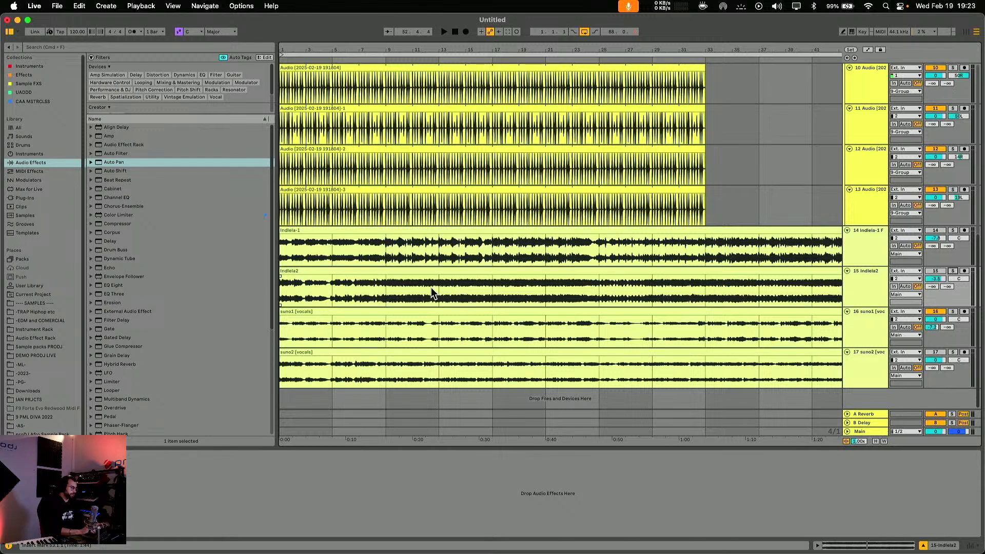
Switch to Splitter AI in Firefox and load suno2.wav from the Desktop for splitting.
{"action": "left_click", "coordinate": [400, 270]}
{"action": "key", "text": "ctrl+Up"}
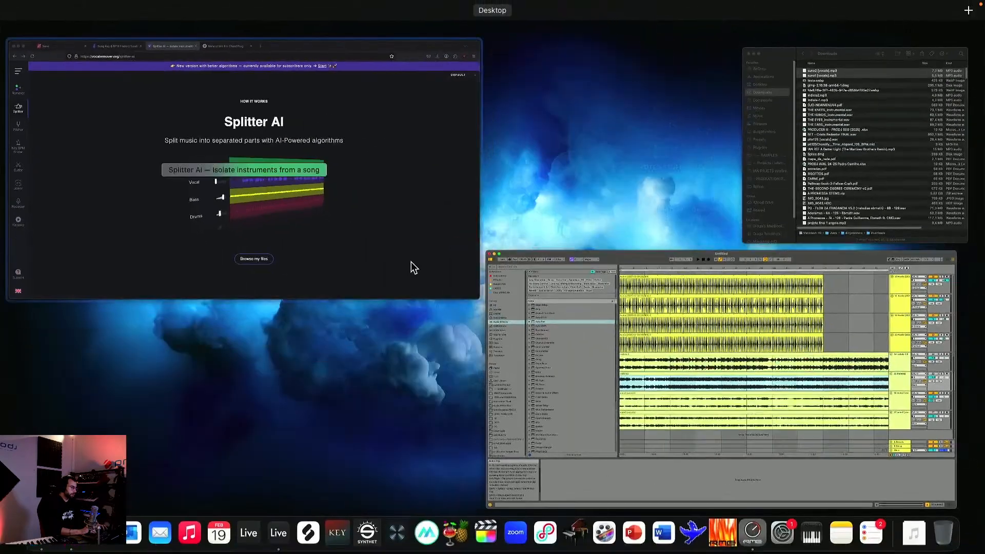
{"action": "left_click", "coordinate": [411, 266]}
{"action": "left_click", "coordinate": [508, 426]}
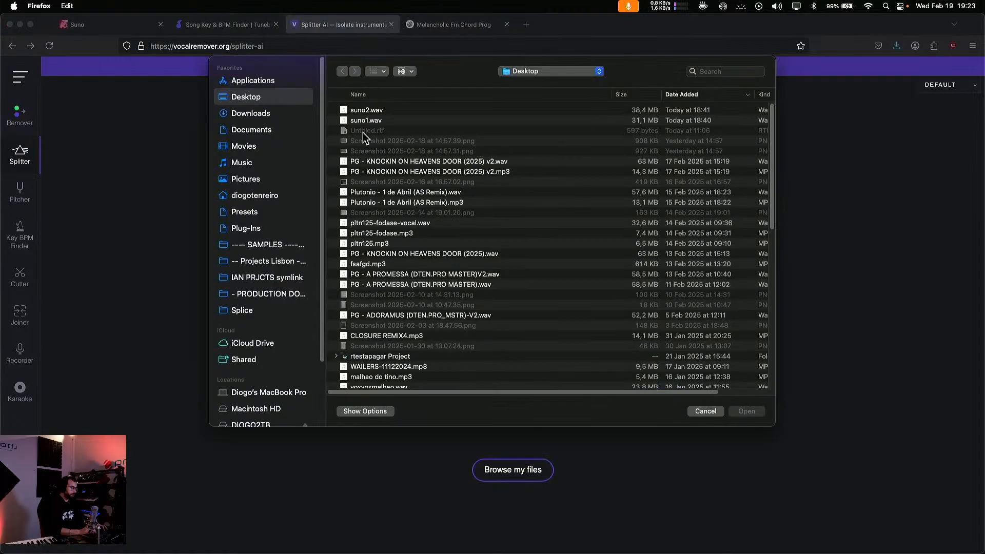
{"action": "double_click", "coordinate": [371, 110]}
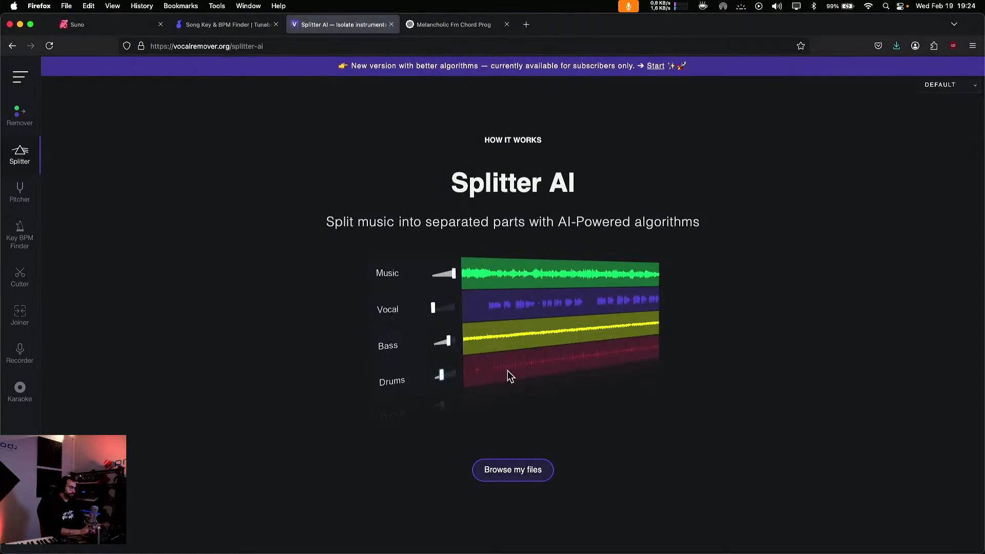
Return to Ableton Live, play the arrangement with the suno2 vocals active, and set their track volume to -0.9 dB.
{"action": "key", "text": "ctrl+Up"}
{"action": "left_click", "coordinate": [421, 186]}
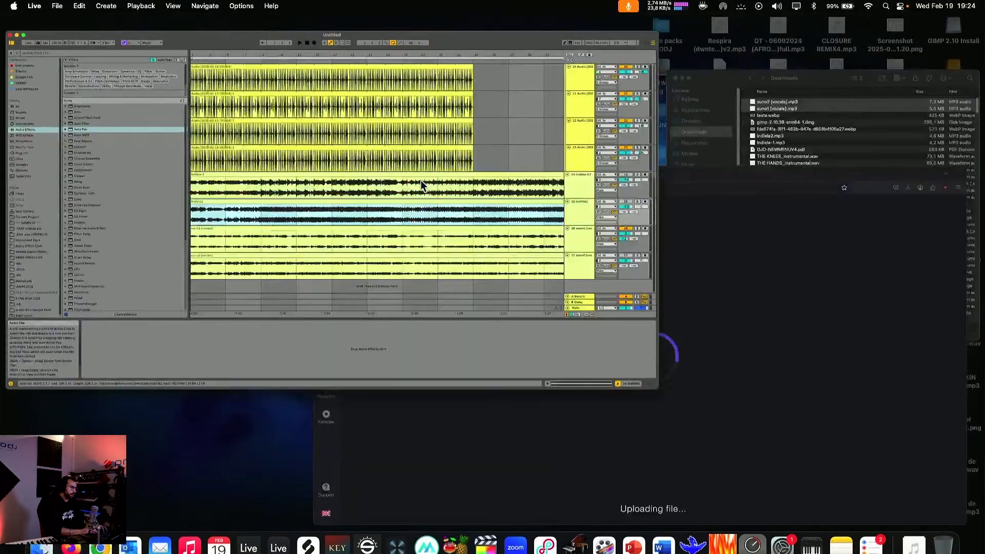
{"action": "left_click", "coordinate": [873, 326]}
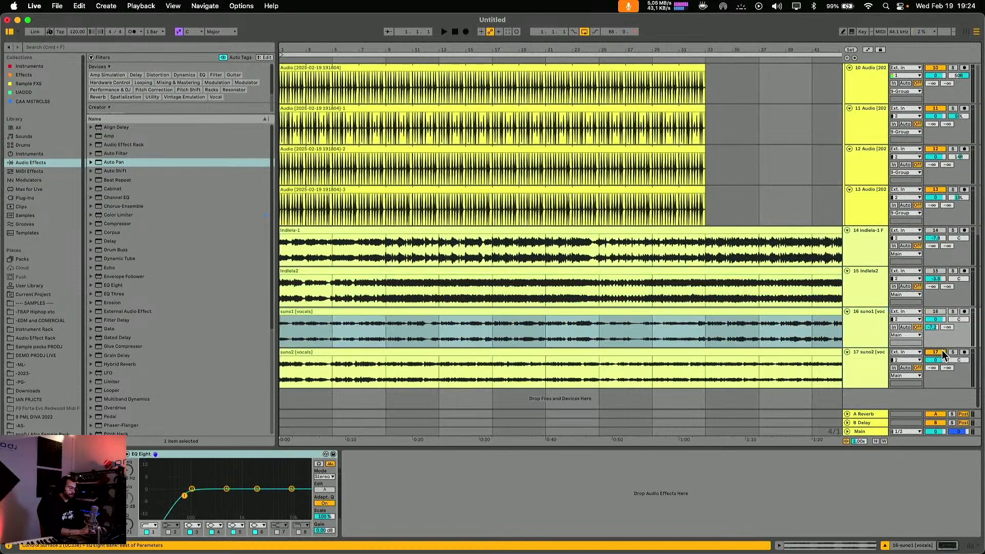
{"action": "key", "text": "space"}
{"action": "left_click_drag", "start_coordinate": [943, 359], "coordinate": [942, 360]}
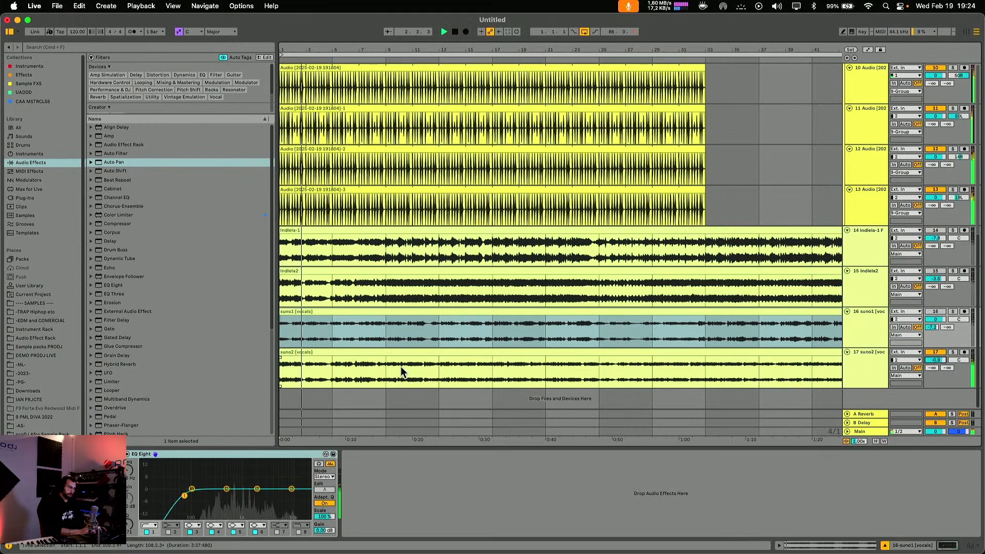
Open the suno2 [vocals] clip and examine the opening of its waveform during playback.
{"action": "double_click", "coordinate": [334, 352]}
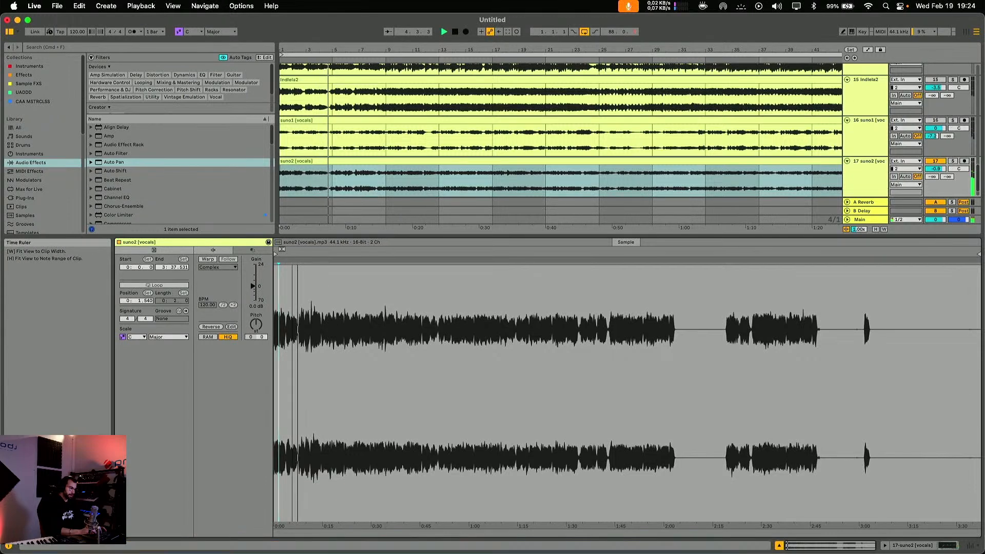
{"action": "left_click_drag", "start_coordinate": [292, 252], "coordinate": [423, 253]}
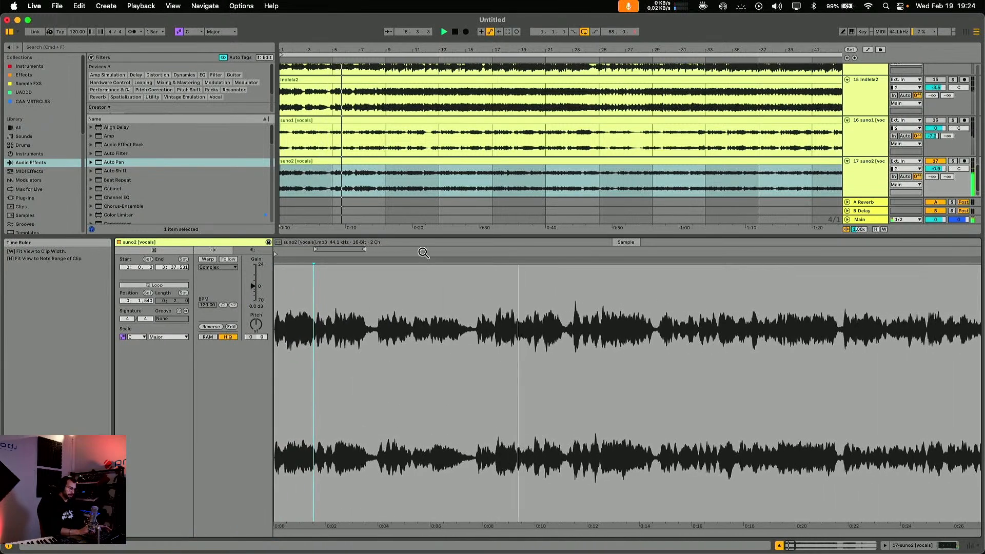
{"action": "key", "text": "shift+Tab"}
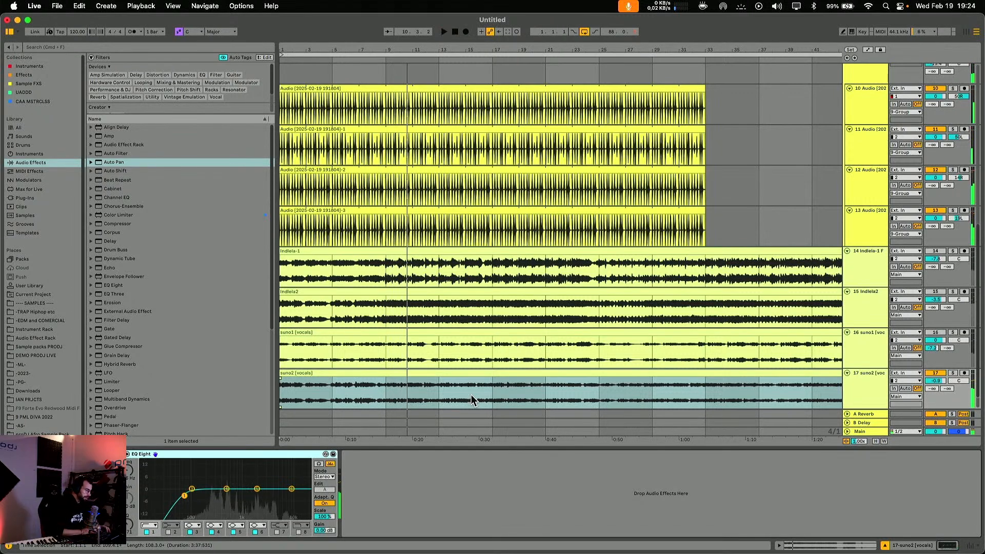
Mute the suno2 vocals, activate the suno1 vocals instead and play the arrangement from the start.
{"action": "left_click", "coordinate": [394, 334]}
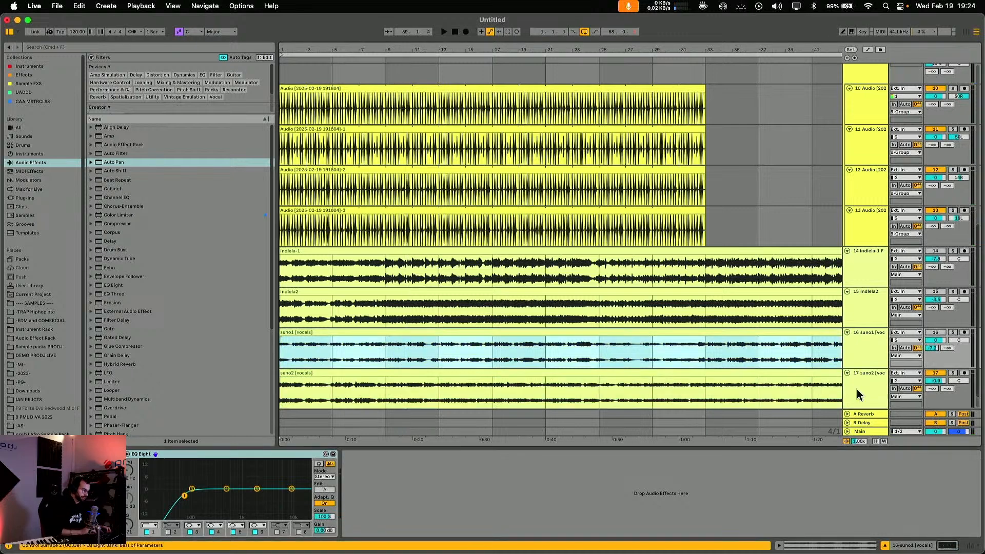
{"action": "left_click", "coordinate": [936, 373]}
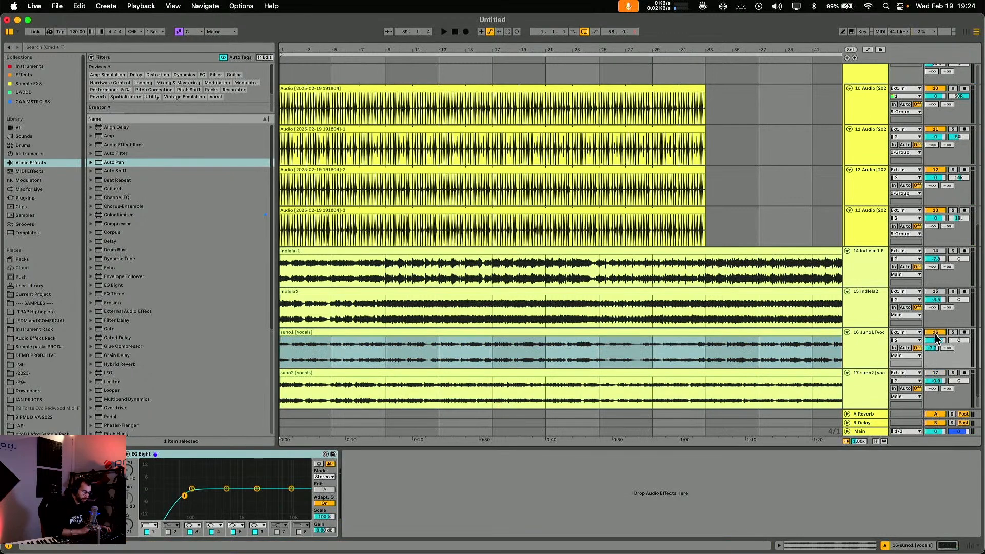
{"action": "key", "text": "space"}
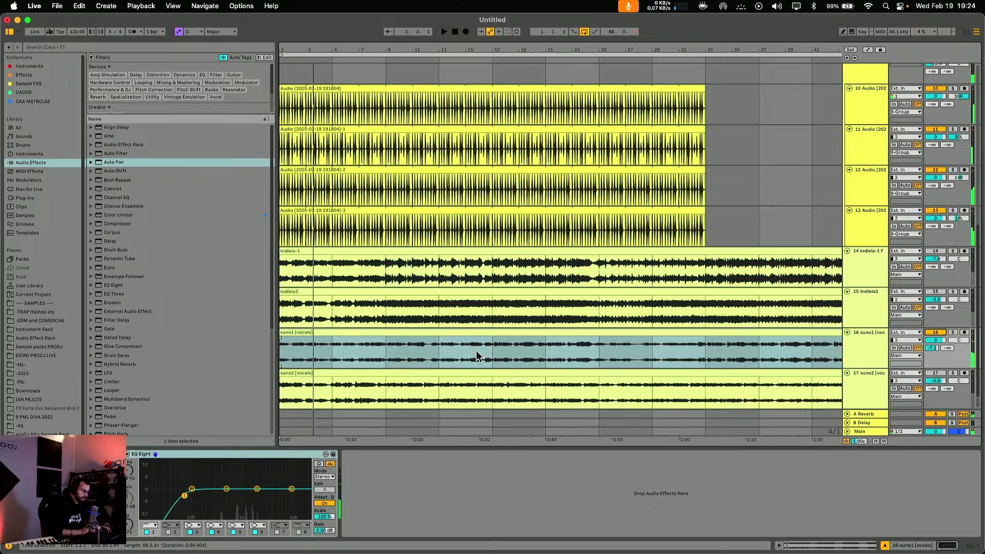
Check the Splitter AI processing in Firefox and return to Ableton Live.
{"action": "scroll", "coordinate": [587, 281], "scroll_direction": "up", "scroll_amount": 10}
{"action": "key", "text": "ctrl+Up"}
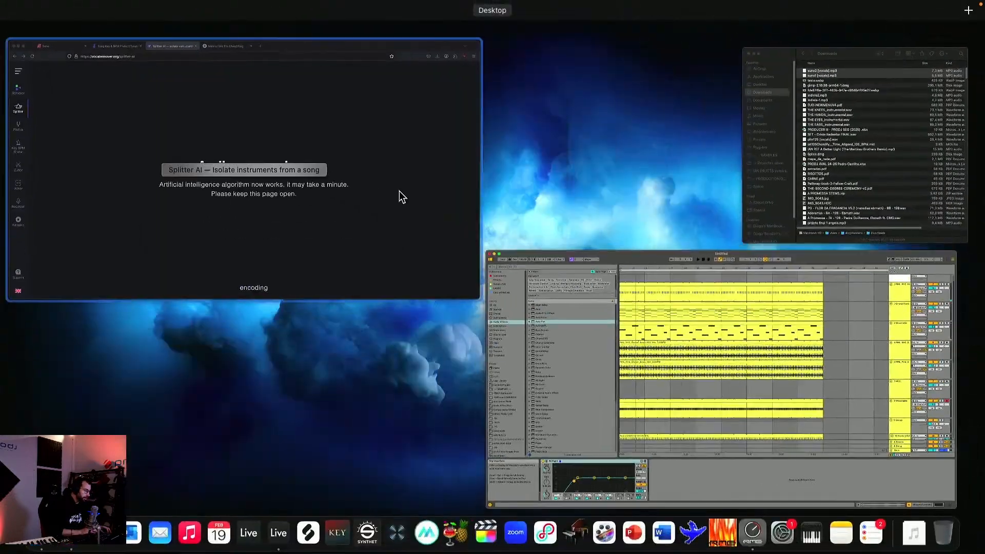
{"action": "left_click", "coordinate": [334, 177]}
{"action": "key", "text": "ctrl+Up"}
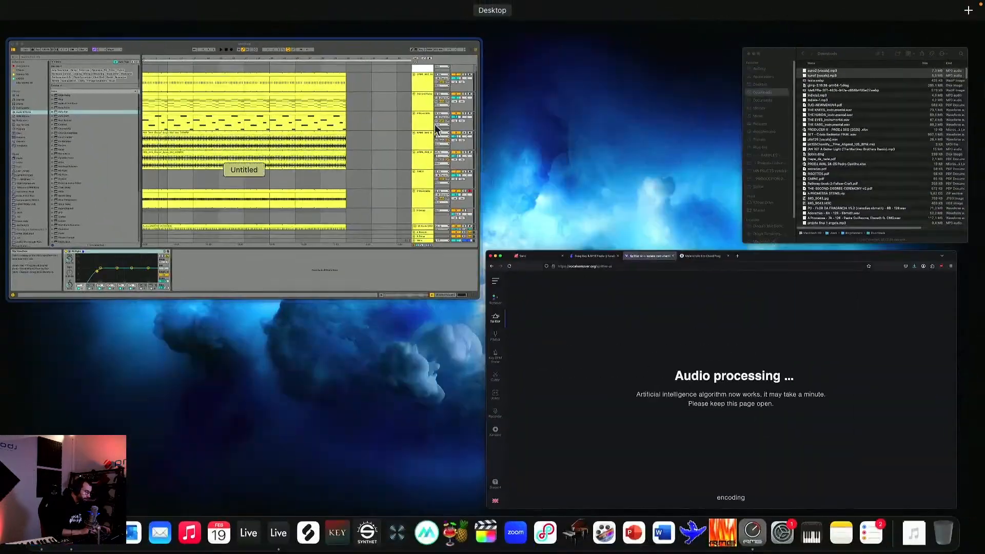
{"action": "left_click", "coordinate": [380, 208]}
Select the empty MIDI track 7 and show the Sounds category of the library.
{"action": "scroll", "coordinate": [565, 293], "scroll_direction": "up", "scroll_amount": 2}
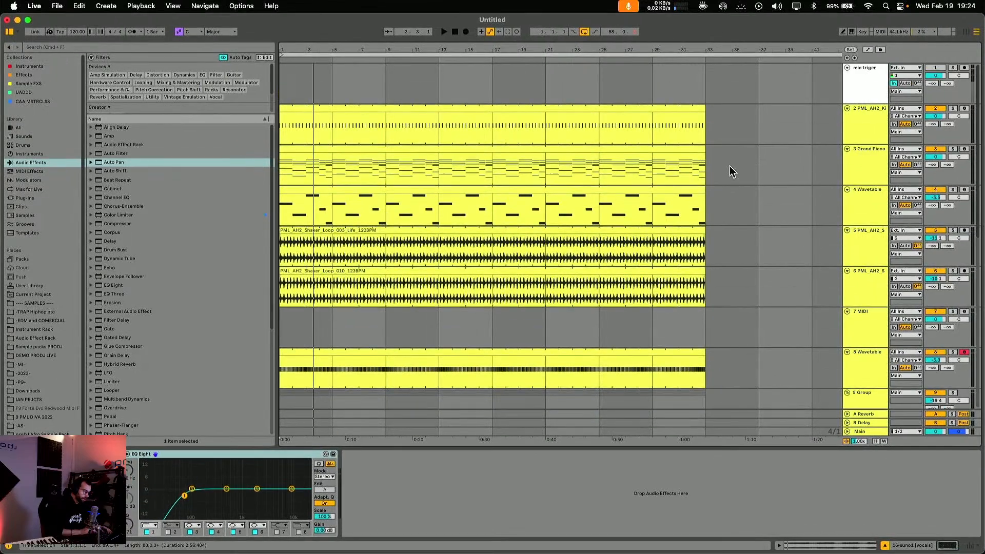
{"action": "scroll", "coordinate": [746, 254], "scroll_direction": "down", "scroll_amount": 3}
{"action": "left_click", "coordinate": [882, 264]}
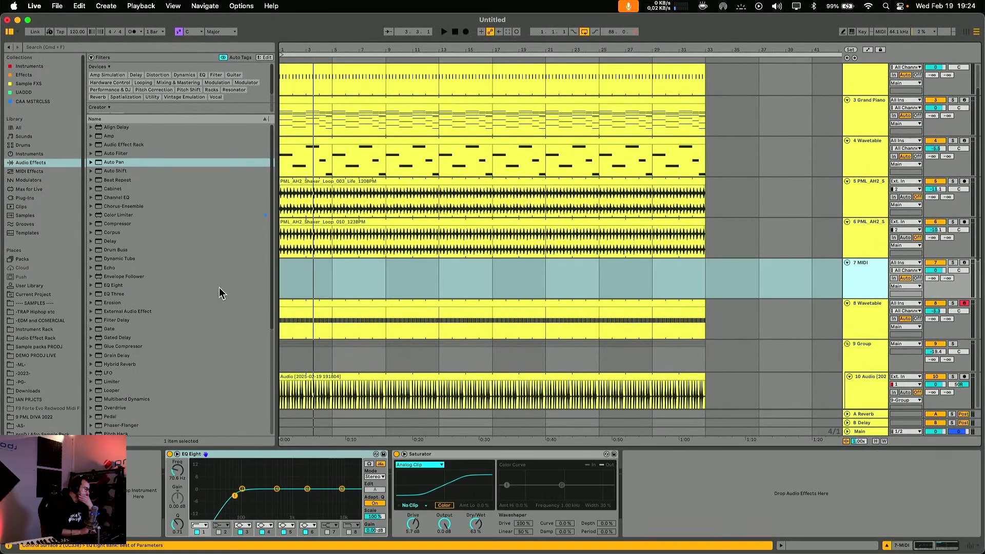
{"action": "left_click", "coordinate": [22, 137]}
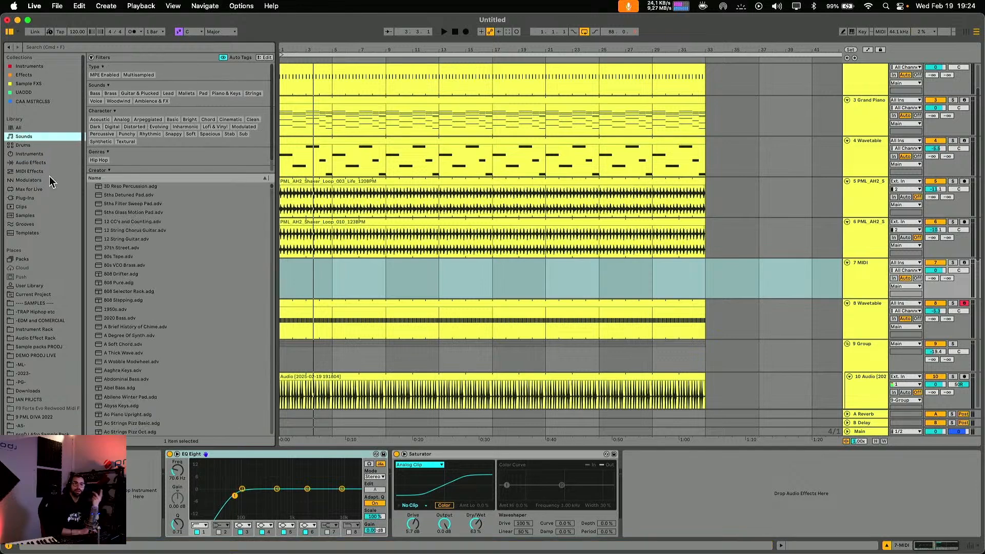
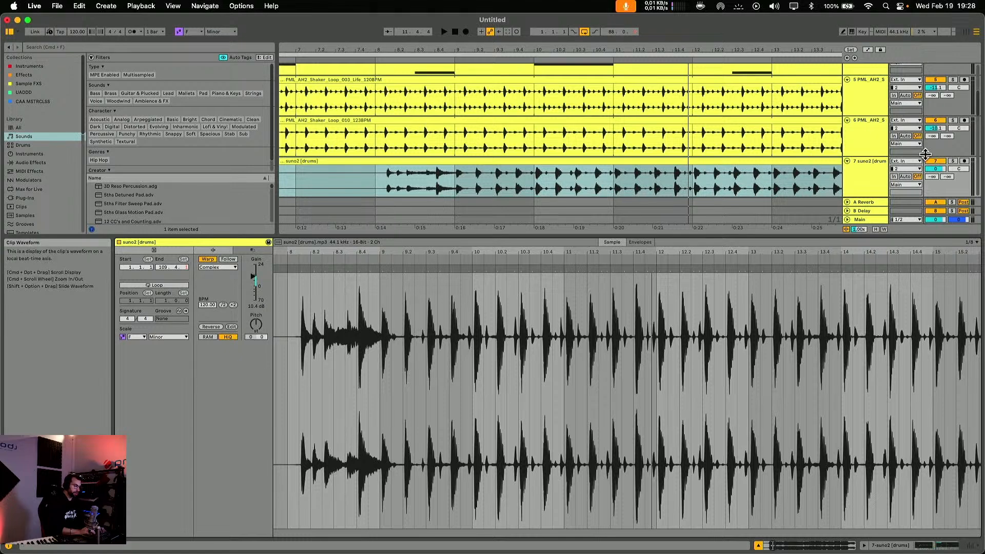
Solo the suno2 [drums] track and audition it from bar 8.
{"action": "left_click", "coordinate": [953, 161]}
{"action": "left_click", "coordinate": [369, 182]}
{"action": "left_click", "coordinate": [365, 180]}
{"action": "key", "text": "space"}
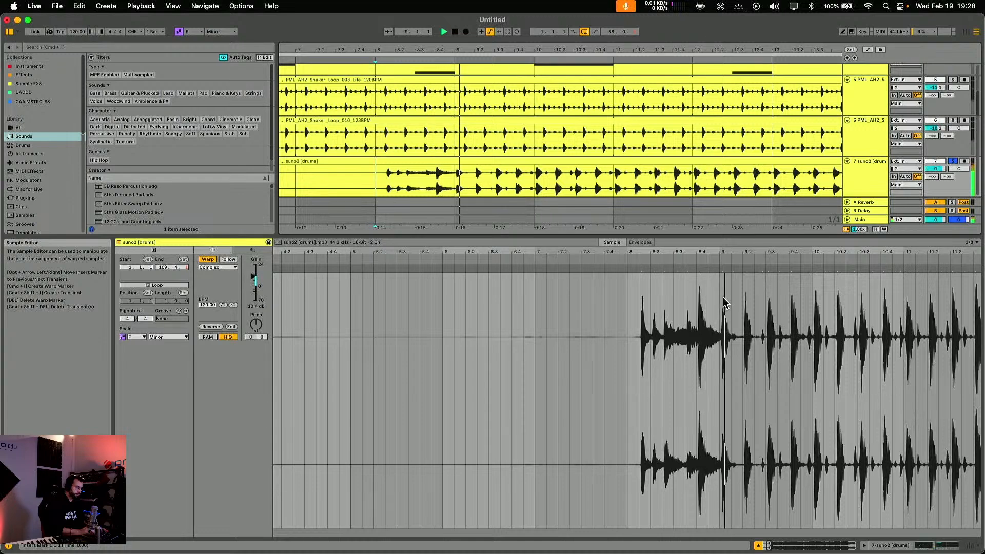
{"action": "key", "text": "space"}
Set the start 1.1.1 of the suno2 [drums] clip on the strong hit near 8.4 and inspect the grid alignment.
{"action": "scroll", "coordinate": [634, 290], "scroll_direction": "up", "scroll_amount": 5}
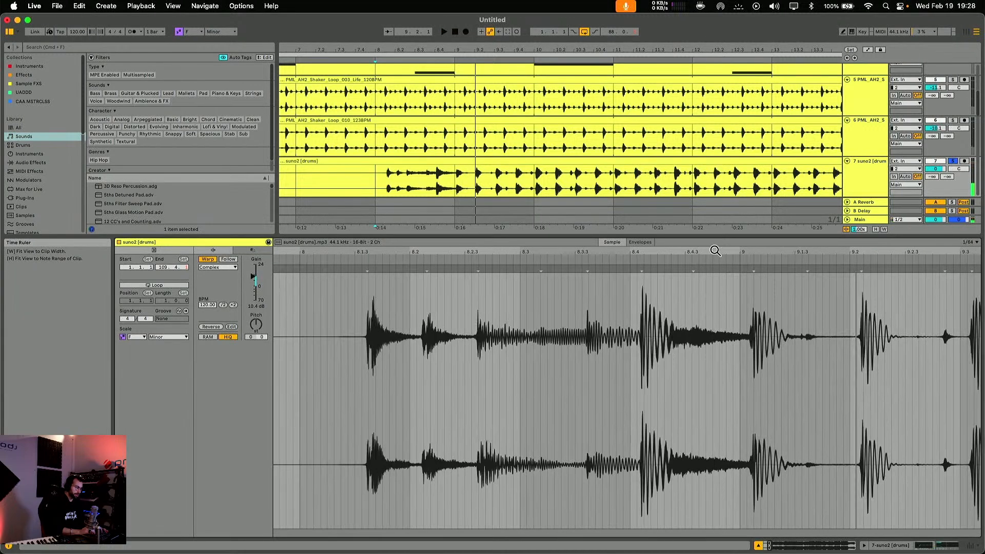
{"action": "left_click", "coordinate": [561, 258]}
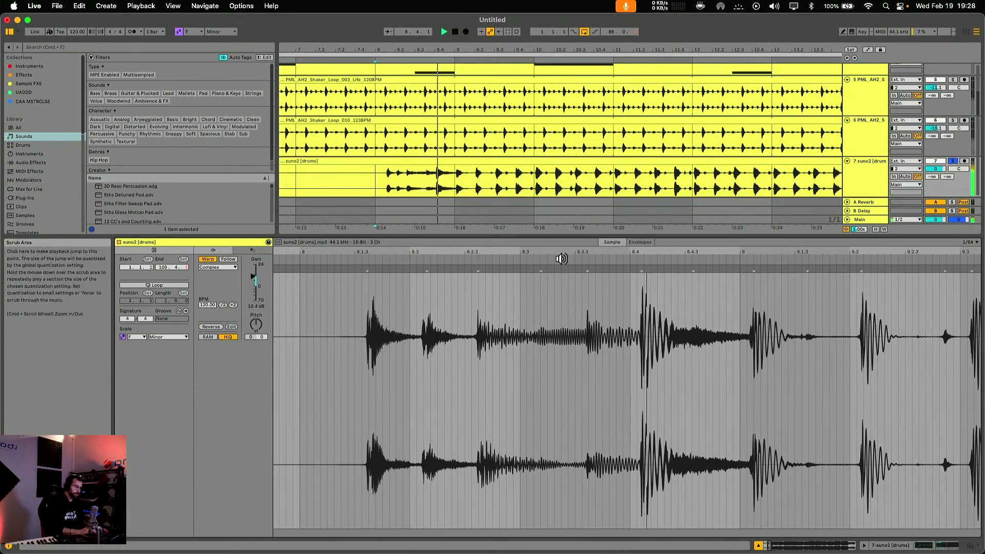
{"action": "right_click", "coordinate": [640, 269]}
{"action": "left_click", "coordinate": [665, 422]}
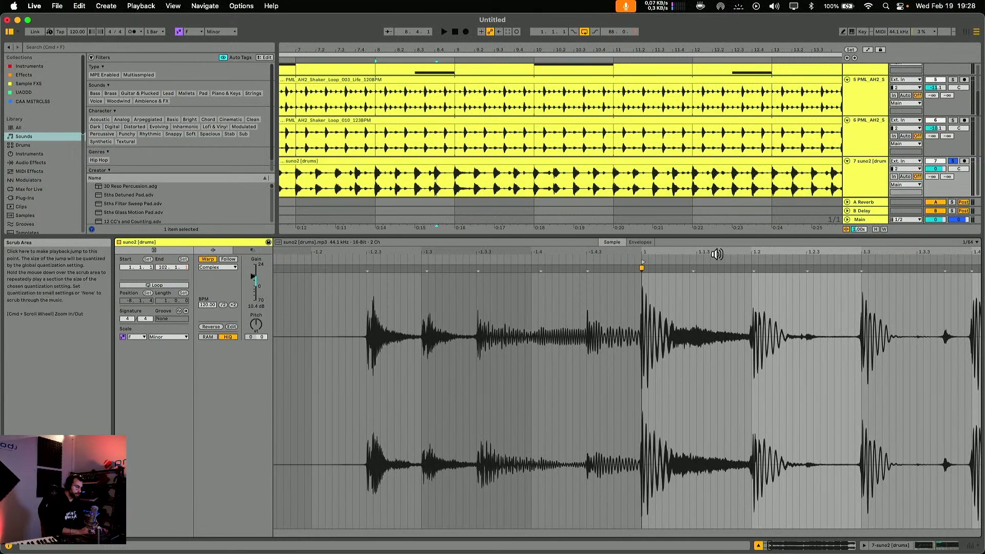
{"action": "left_click_drag", "start_coordinate": [721, 253], "coordinate": [650, 255]}
{"action": "scroll", "coordinate": [726, 362], "scroll_direction": "right", "scroll_amount": 15}
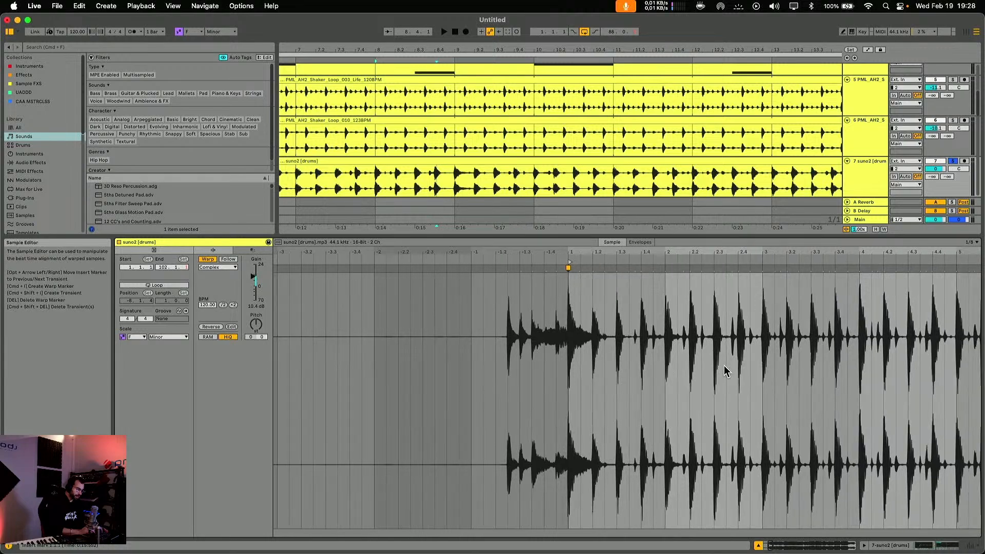
{"action": "scroll", "coordinate": [835, 346], "scroll_direction": "left", "scroll_amount": 12}
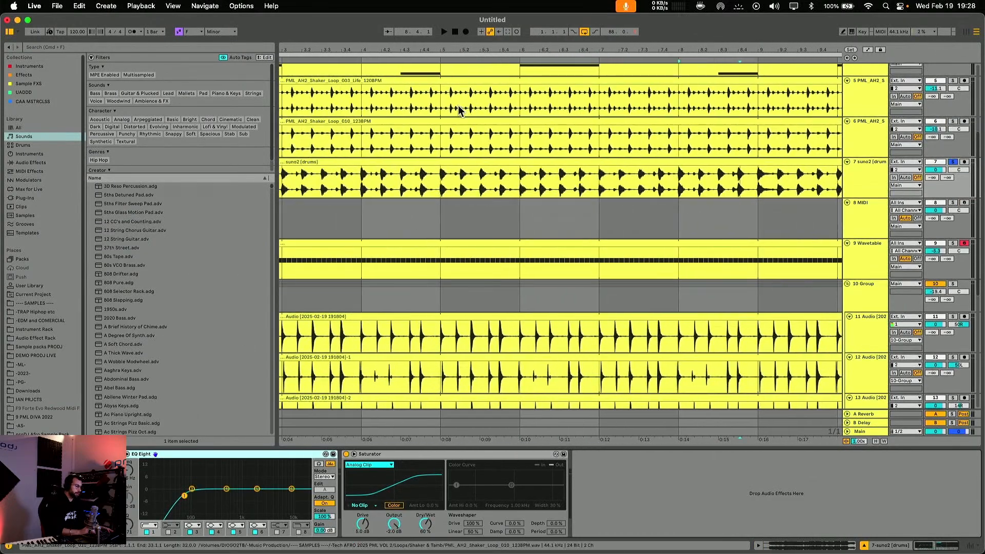
During playback, change the filter type of EQ Eight's first band on the suno2 drums and raise its low-cut frequency.
{"action": "key", "text": "space"}
{"action": "left_click_drag", "start_coordinate": [458, 50], "coordinate": [458, 11]}
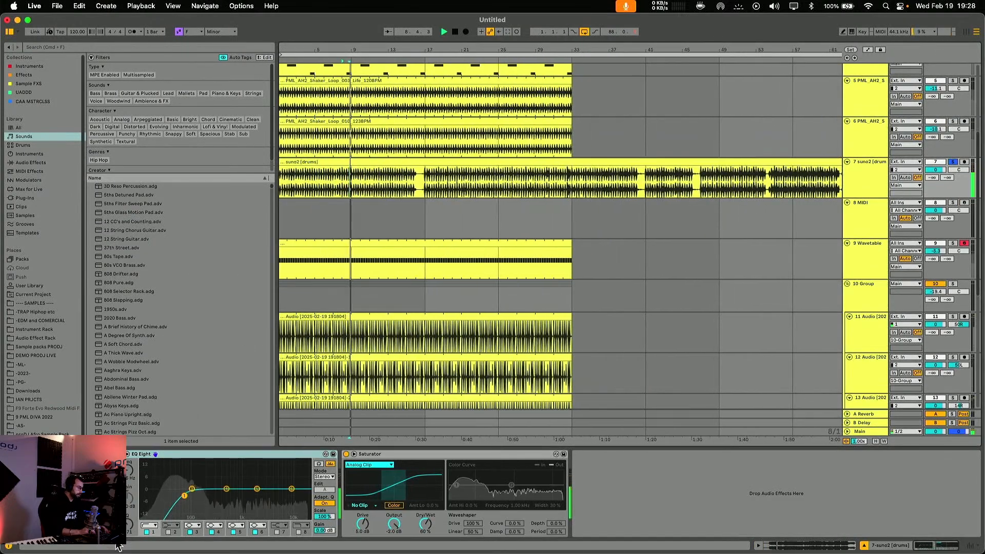
{"action": "left_click", "coordinate": [150, 526]}
{"action": "left_click", "coordinate": [150, 471]}
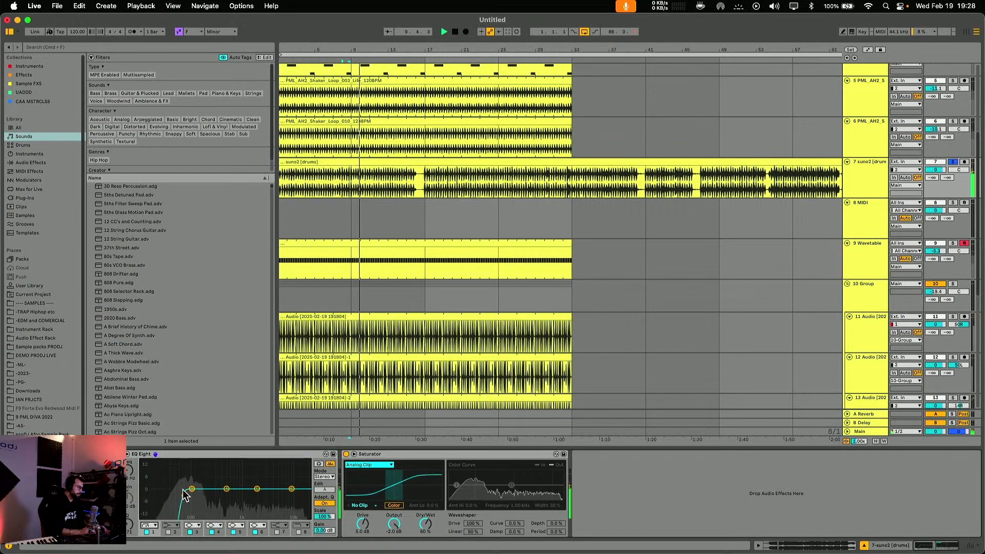
{"action": "left_click_drag", "start_coordinate": [184, 490], "coordinate": [199, 506]}
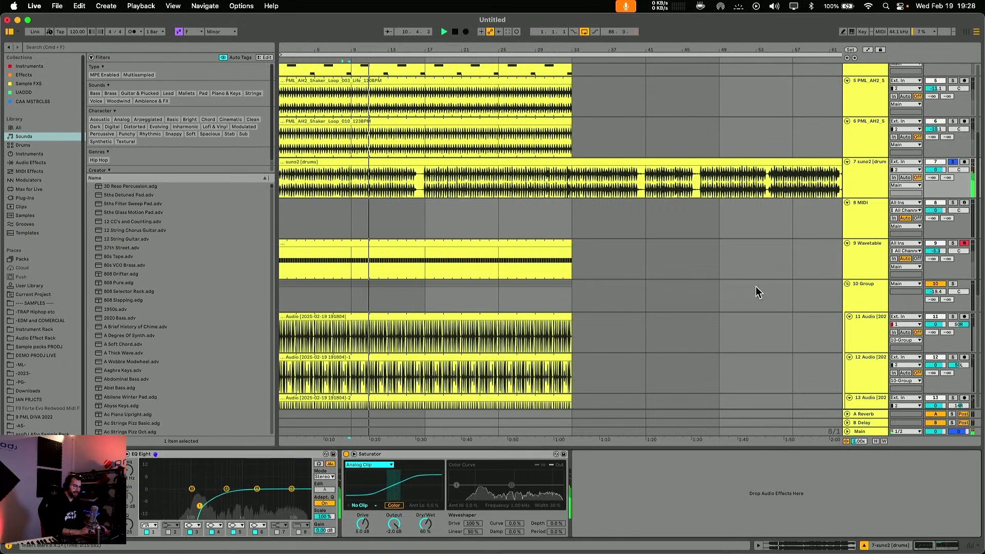
Unsolo the suno2 [drums] track and raise its clip gain to 17.6 dB during playback.
{"action": "left_click", "coordinate": [953, 162]}
{"action": "key", "text": "space"}
{"action": "key", "text": "space"}
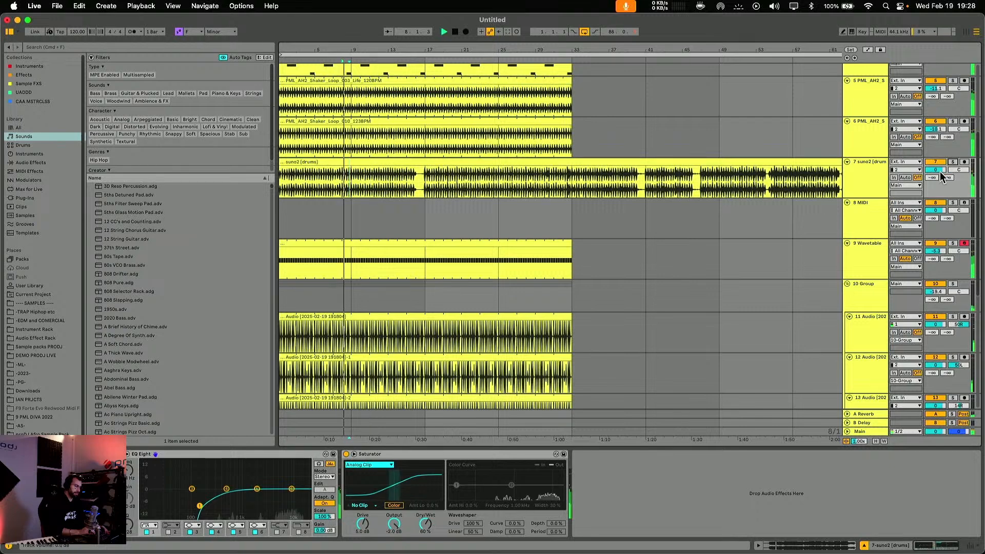
{"action": "double_click", "coordinate": [472, 162]}
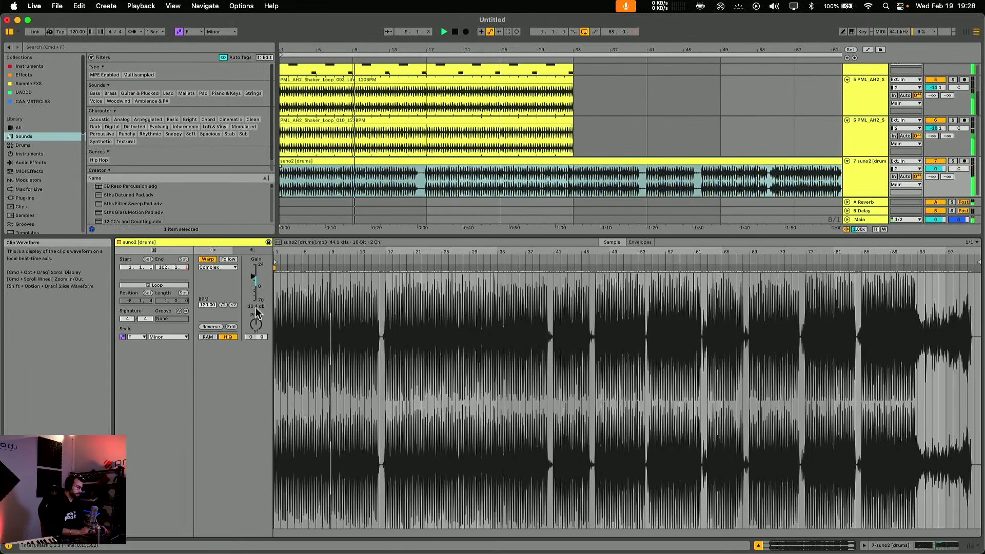
{"action": "left_click_drag", "start_coordinate": [256, 310], "coordinate": [254, 270]}
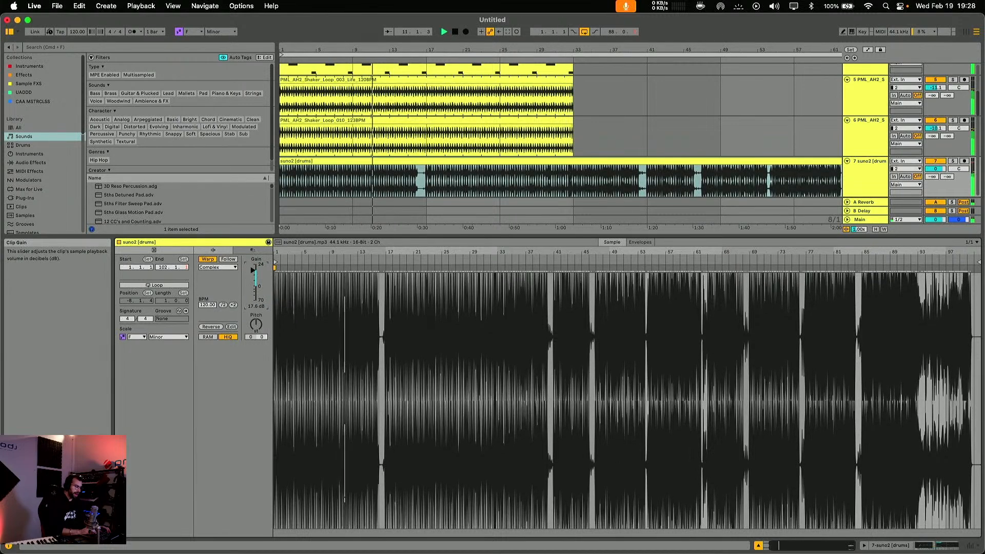
{"action": "key", "text": "shift+Tab"}
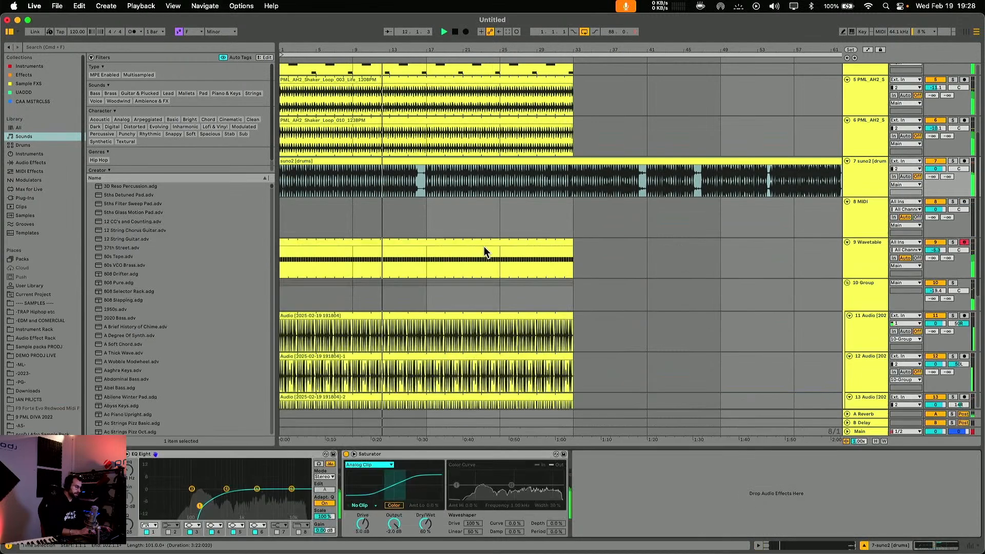
Narrow the grid to four bars, audition the suno2 [drums] clip from bar 57 and delete everything before that bar.
{"action": "key", "text": "minus"}
{"action": "left_click", "coordinate": [547, 193]}
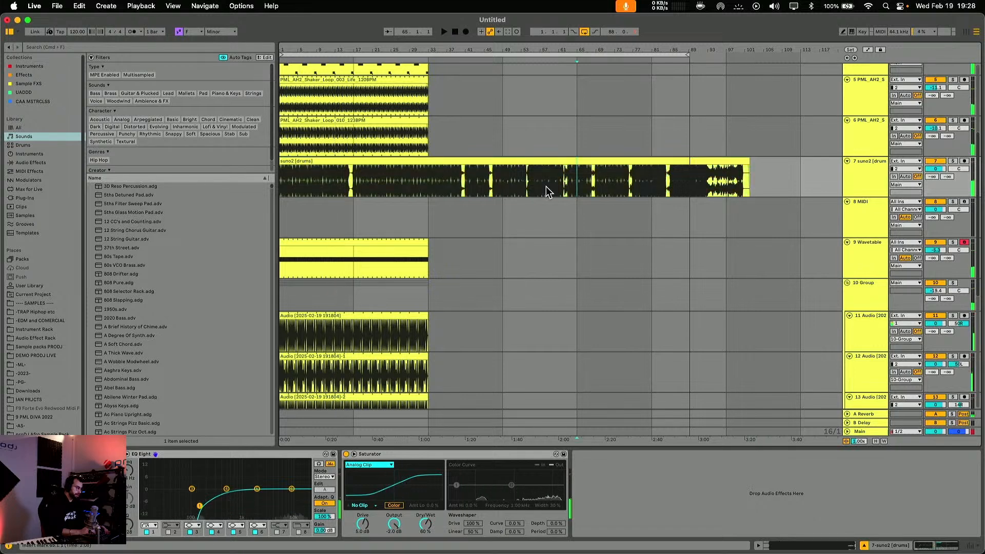
{"action": "key", "text": "super+1"}
{"action": "key", "text": "super+1"}
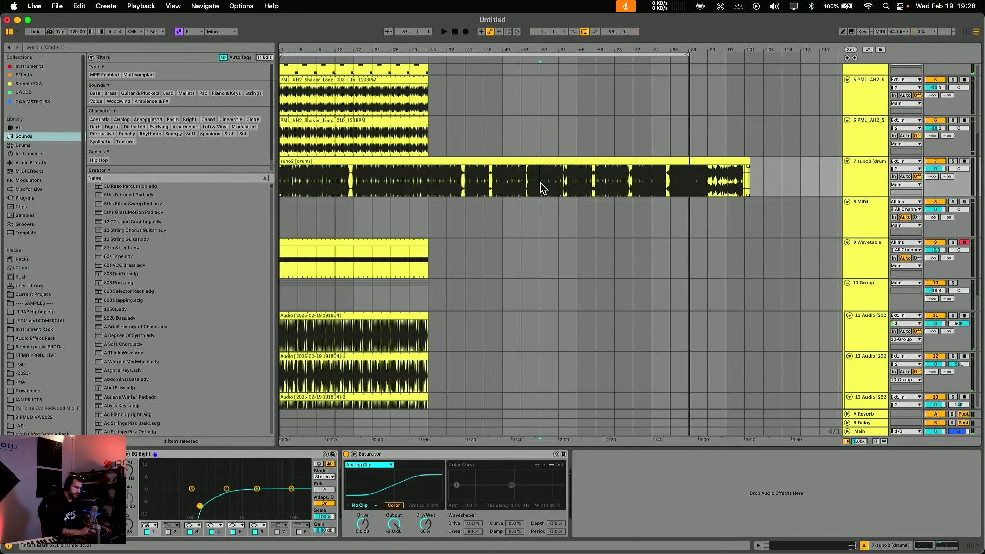
{"action": "key", "text": "space"}
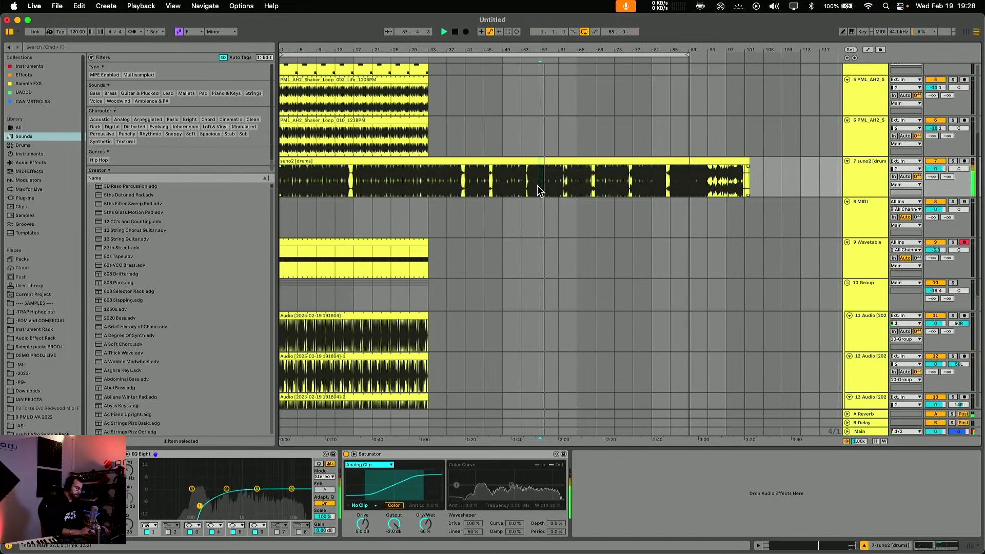
{"action": "left_click_drag", "start_coordinate": [537, 186], "coordinate": [261, 186]}
{"action": "key", "text": "Delete"}
Move the remaining suno2 [drums] clip to bar 1 and duplicate its first four bars seven times, up to bar 33.
{"action": "left_click", "coordinate": [575, 161]}
{"action": "key", "text": "space"}
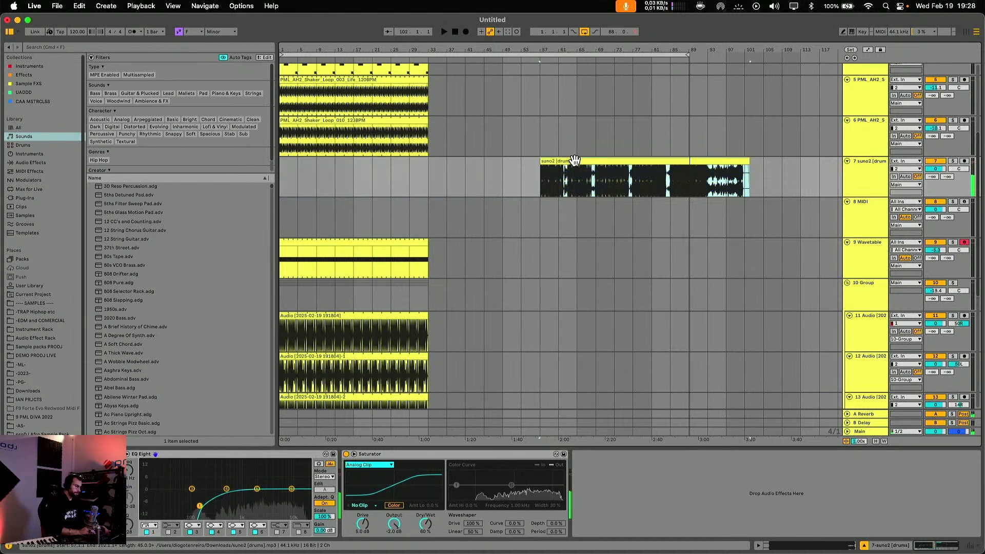
{"action": "left_click_drag", "start_coordinate": [574, 160], "coordinate": [275, 187]}
{"action": "key", "text": "super+d"}
{"action": "key", "text": "super+d"}
{"action": "key", "text": "super+d"}
{"action": "key", "text": "super+d"}
{"action": "key", "text": "super+d"}
{"action": "key", "text": "super+d"}
{"action": "key", "text": "super+d"}
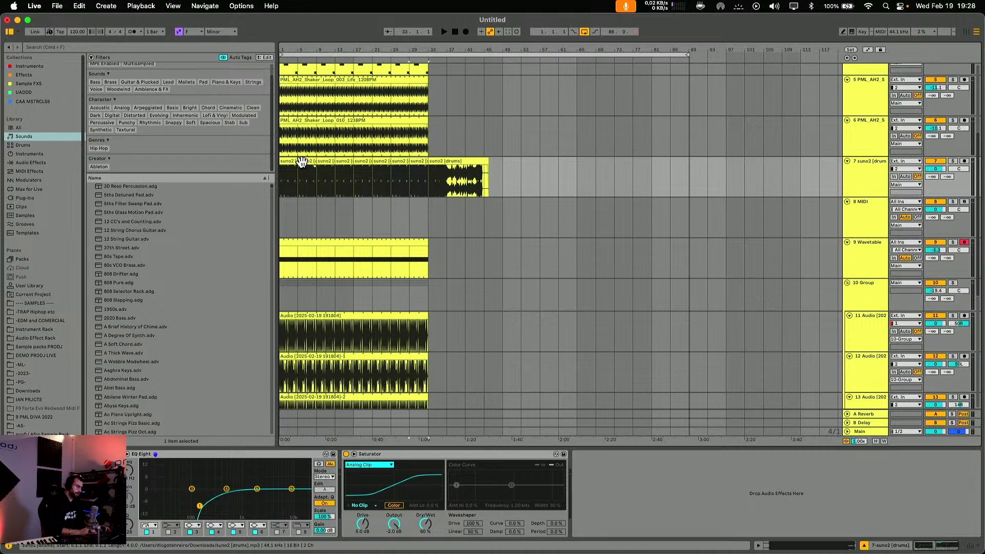
Lower the suno2 [drums] track volume during playback and delete its leftover clip after bar 33.
{"action": "key", "text": "space"}
{"action": "left_click_drag", "start_coordinate": [937, 169], "coordinate": [937, 188]}
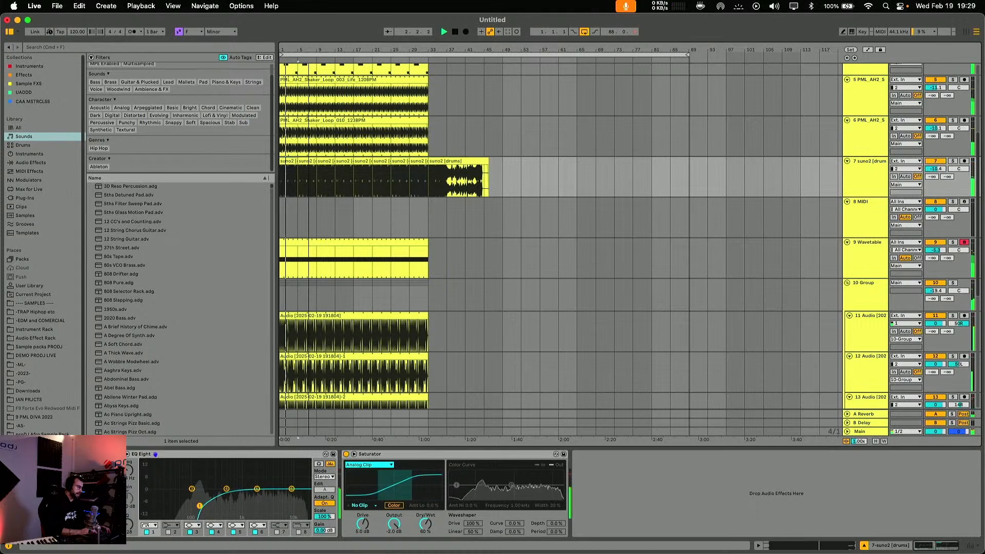
{"action": "left_click_drag", "start_coordinate": [359, 51], "coordinate": [390, 59]}
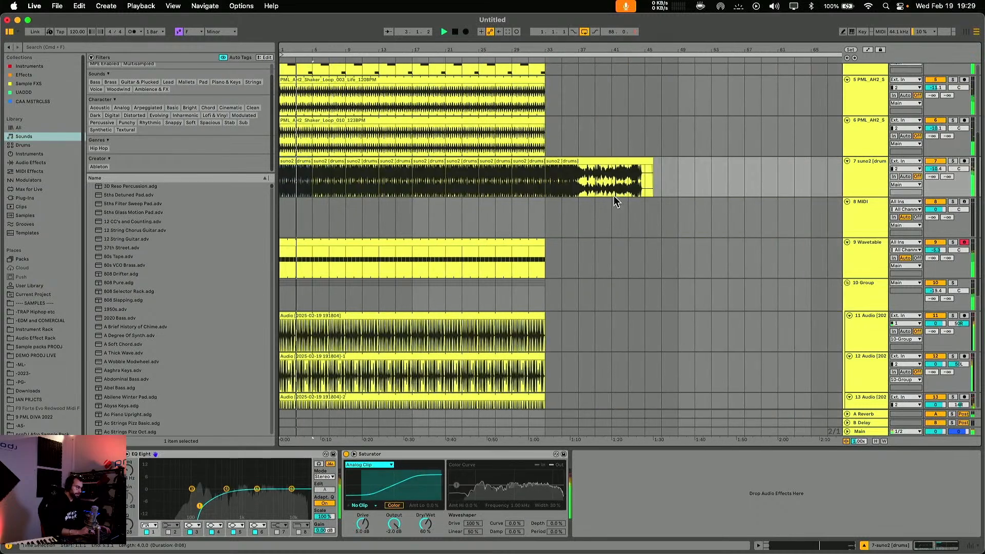
{"action": "left_click", "coordinate": [592, 161]}
{"action": "key", "text": "Delete"}
Stop playback and move the suno1 [vocals] track directly below Wavetable track 9, outside the audio group.
{"action": "scroll", "coordinate": [479, 209], "scroll_direction": "down", "scroll_amount": 5}
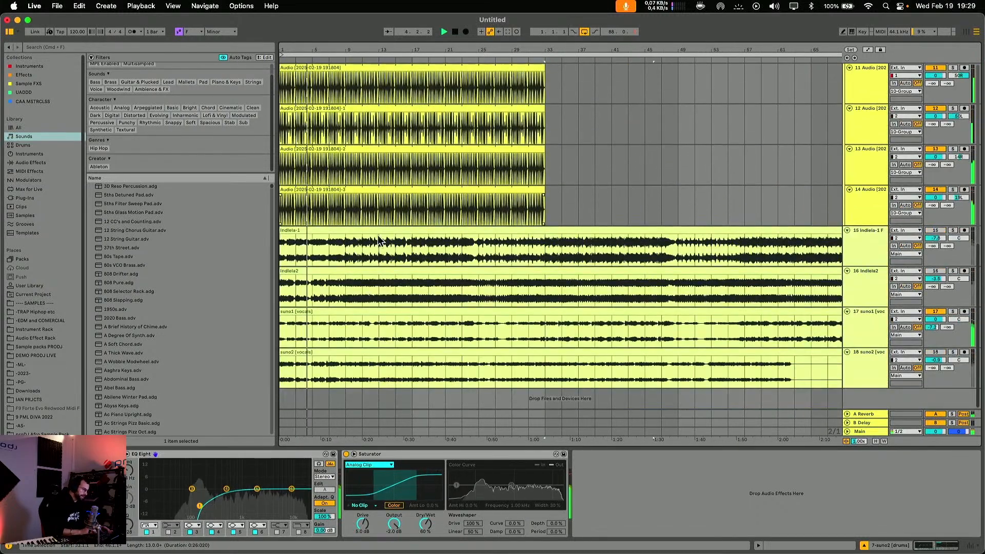
{"action": "scroll", "coordinate": [377, 235], "scroll_direction": "up", "scroll_amount": 1}
{"action": "left_click_drag", "start_coordinate": [325, 50], "coordinate": [327, 77]}
{"action": "key", "text": "space"}
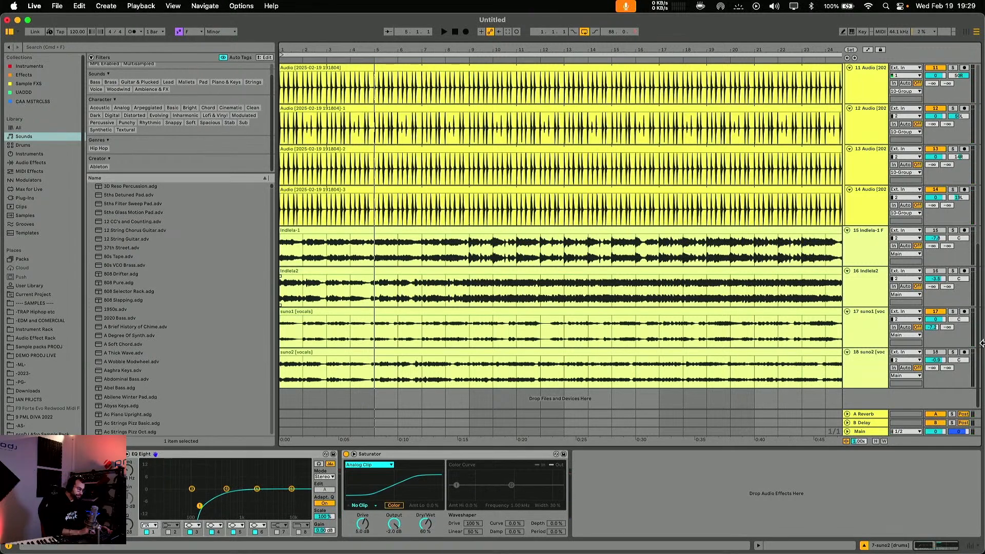
{"action": "left_click_drag", "start_coordinate": [876, 333], "coordinate": [872, 267]}
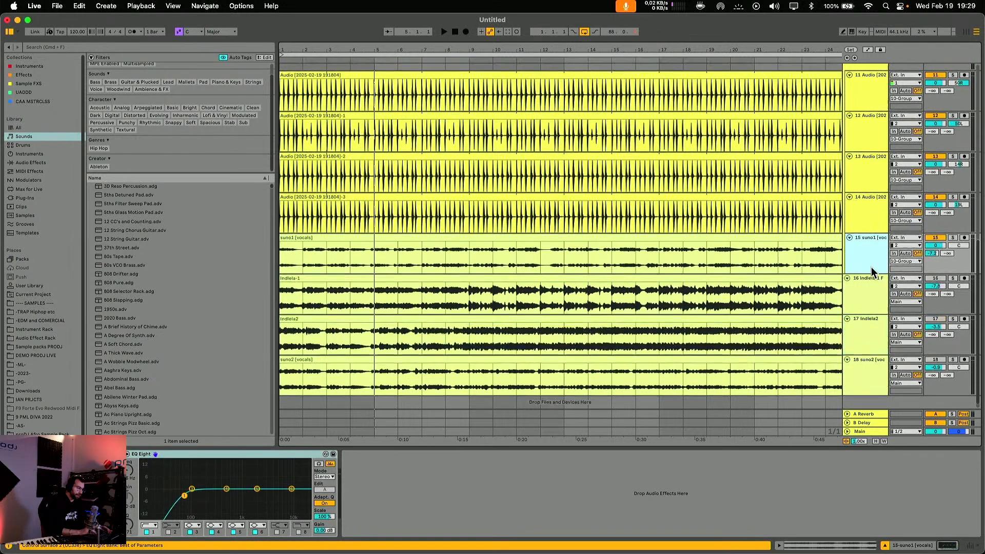
{"action": "scroll", "coordinate": [871, 267], "scroll_direction": "up", "scroll_amount": 5}
{"action": "left_click_drag", "start_coordinate": [860, 143], "coordinate": [861, 144]}
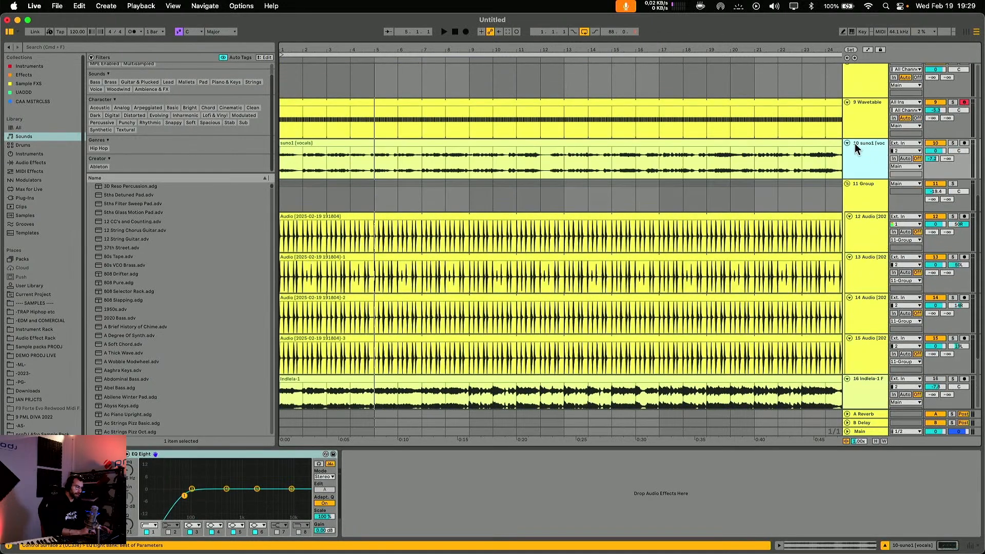
Survey the whole arrangement with tracks folded and unfolded, and audition the soloed suno1 [vocals] track from bar 1.
{"action": "left_click", "coordinate": [848, 145], "text": "alt"}
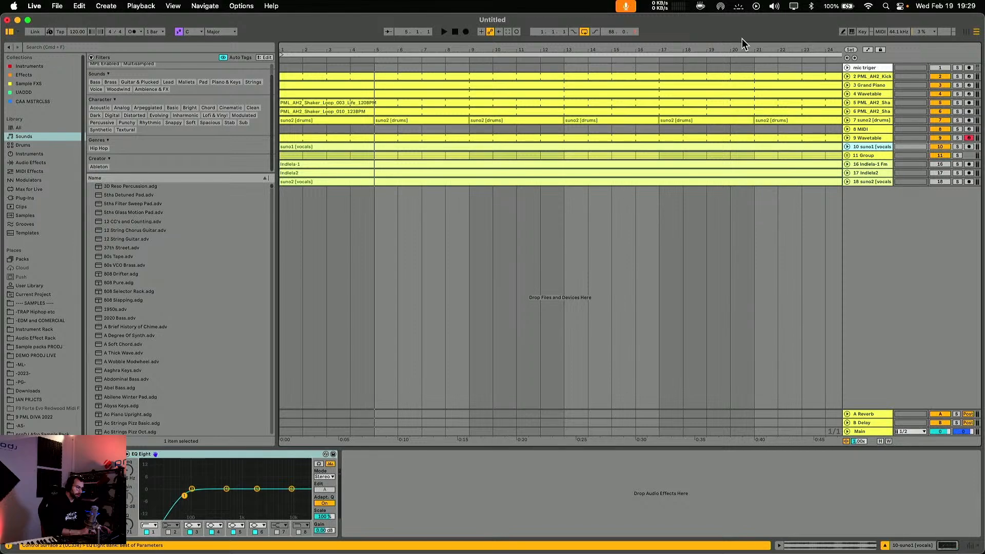
{"action": "left_click_drag", "start_coordinate": [709, 48], "coordinate": [709, 14]}
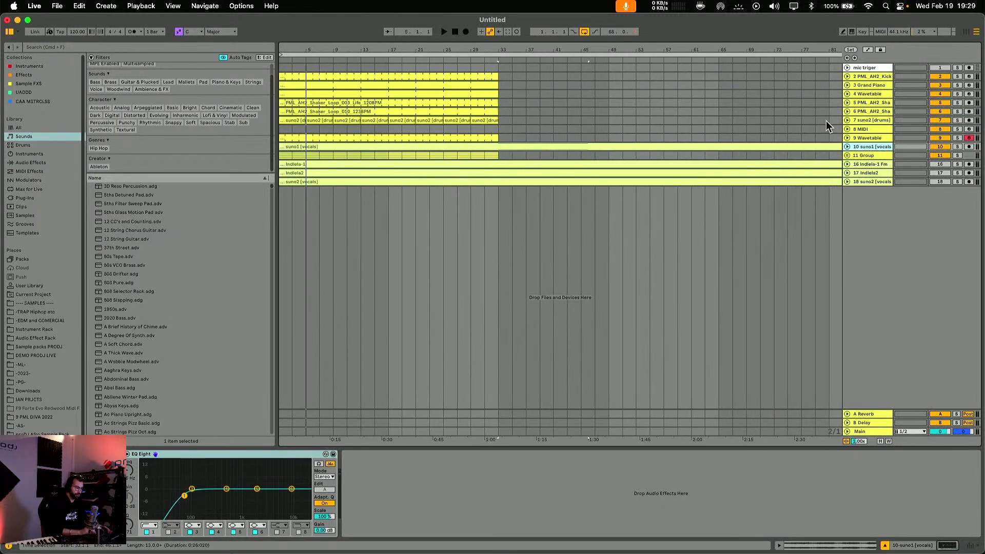
{"action": "left_click", "coordinate": [847, 146], "text": "alt"}
{"action": "scroll", "coordinate": [512, 216], "scroll_direction": "up", "scroll_amount": 10}
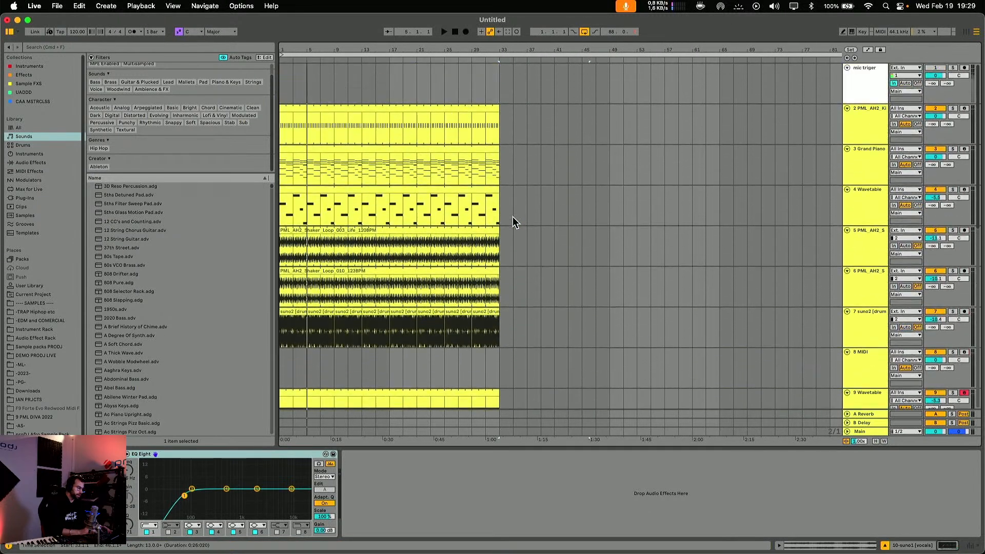
{"action": "scroll", "coordinate": [300, 255], "scroll_direction": "down", "scroll_amount": 10}
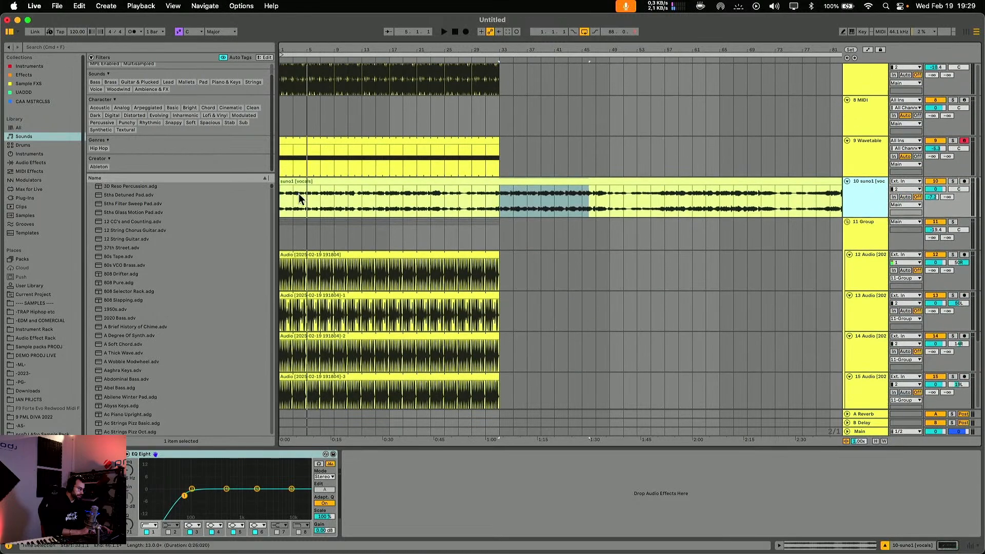
{"action": "left_click", "coordinate": [327, 195]}
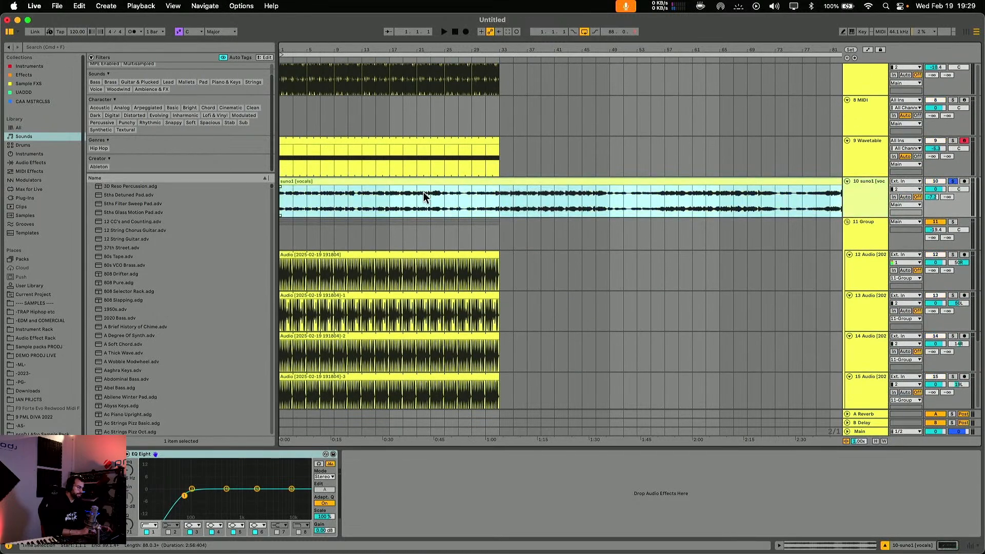
{"action": "key", "text": "space"}
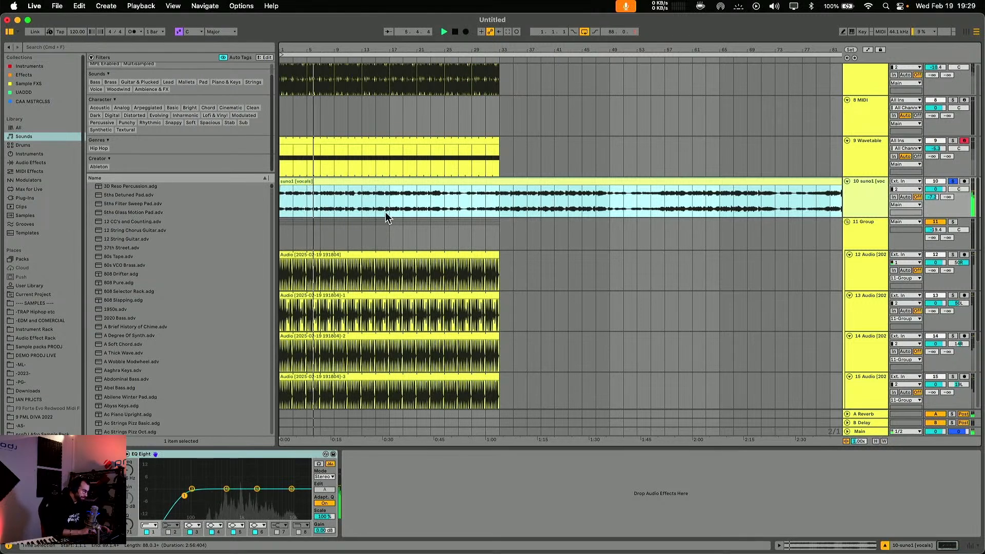
Split the suno1 [vocals] clip at bar 9 and move the part after it to a new audio track directly below.
{"action": "left_click", "coordinate": [335, 206]}
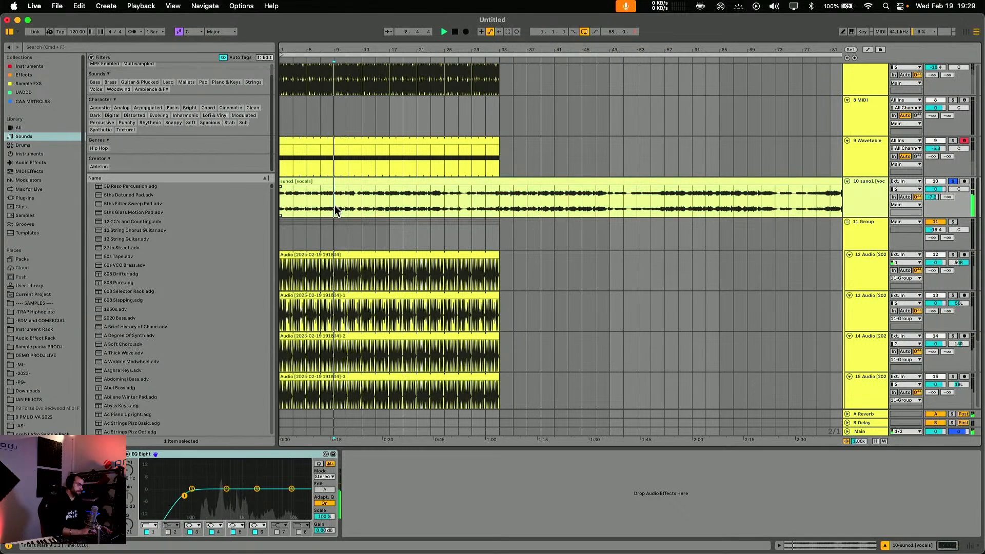
{"action": "left_click_drag", "start_coordinate": [317, 50], "coordinate": [429, 202]}
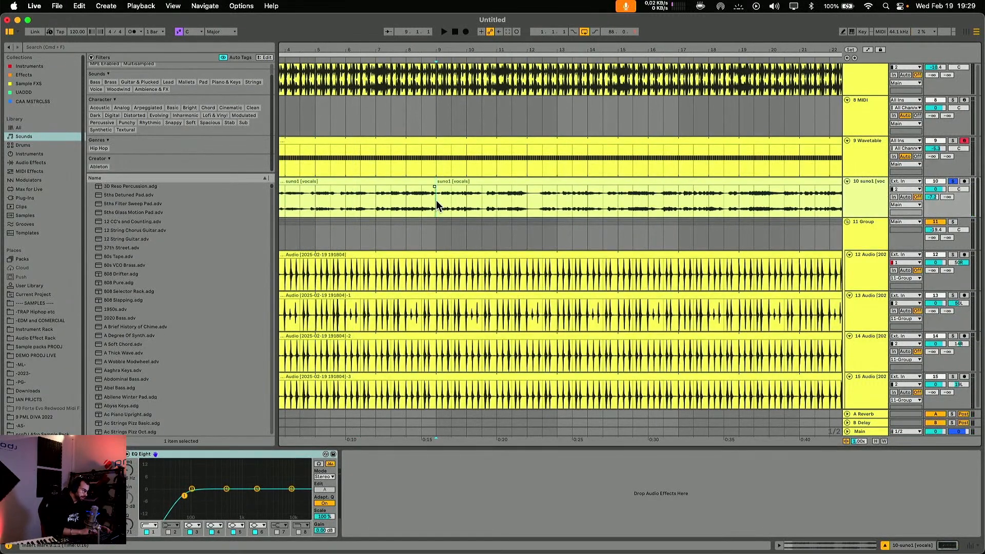
{"action": "left_click", "coordinate": [466, 187]}
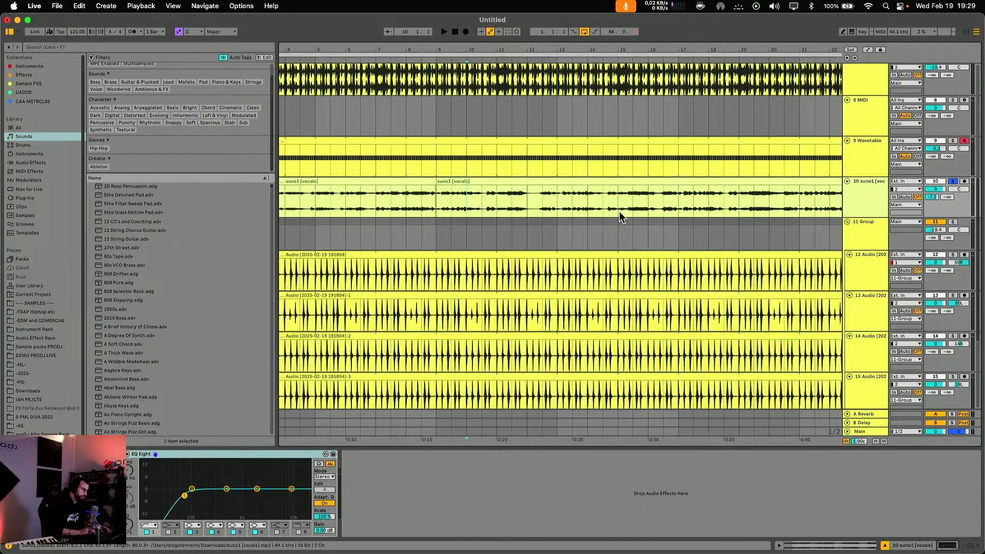
{"action": "key", "text": "super+t"}
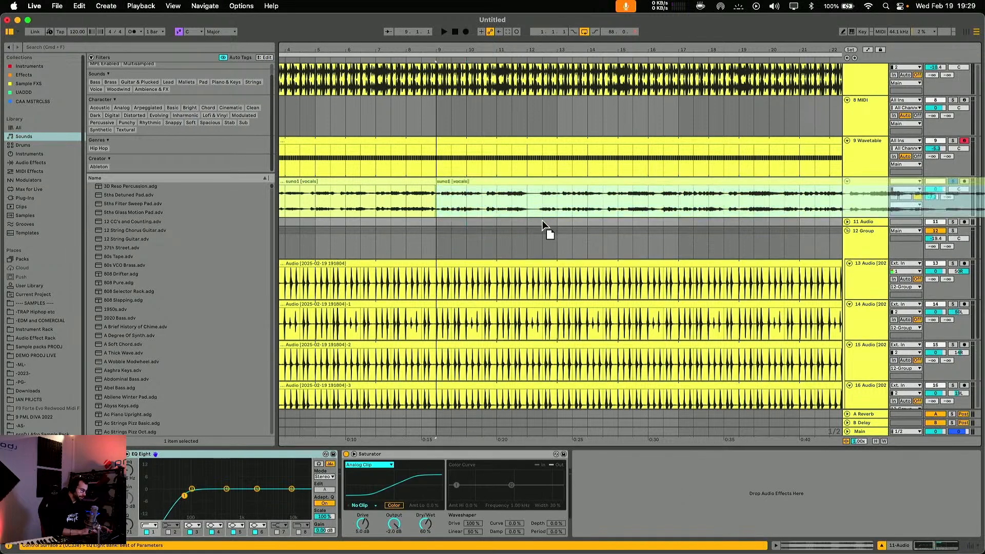
{"action": "left_click", "coordinate": [543, 229]}
{"action": "left_click_drag", "start_coordinate": [682, 183], "coordinate": [679, 226]}
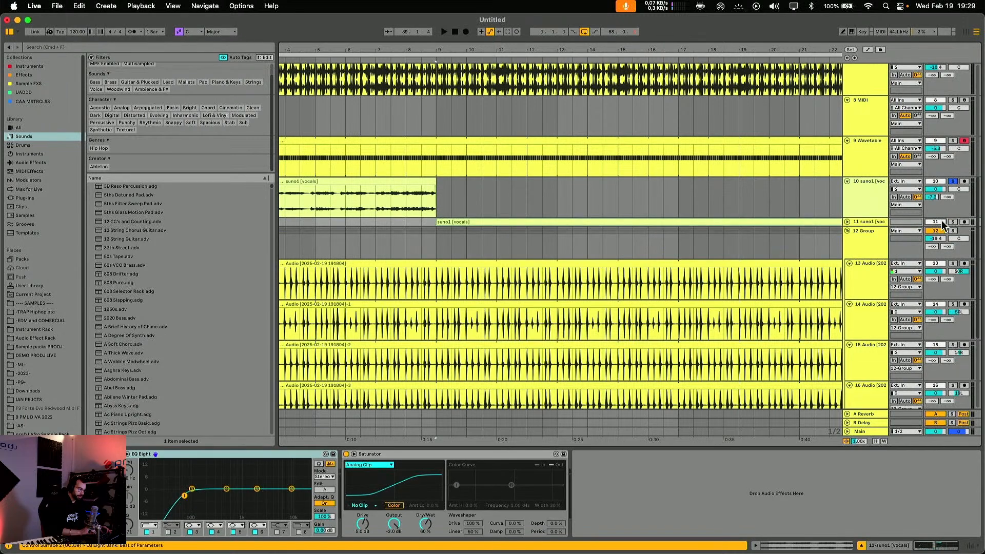
Unsolo the suno1 [vocals] track and delete the first eight bars of the kick and Wavetable track 4.
{"action": "left_click", "coordinate": [953, 182]}
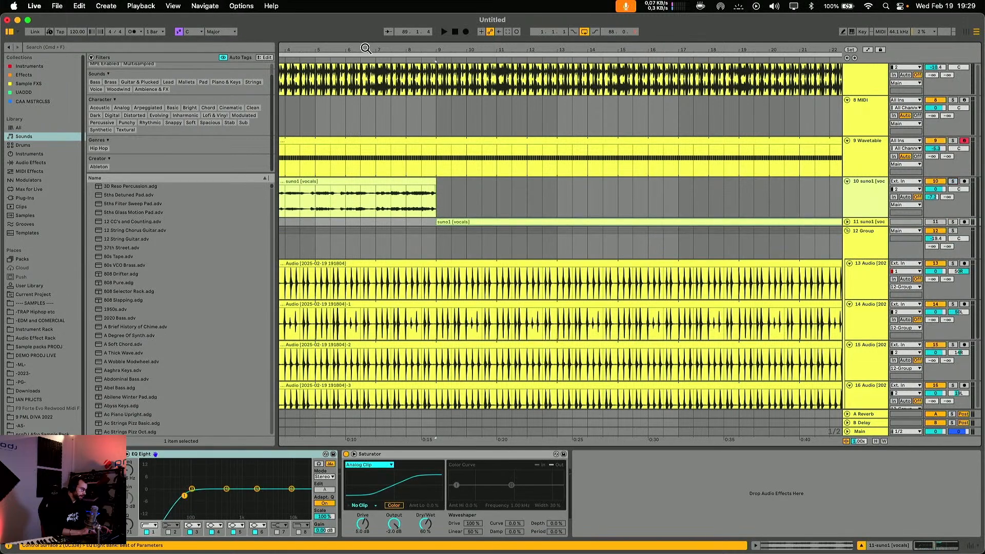
{"action": "left_click_drag", "start_coordinate": [366, 48], "coordinate": [297, 52]}
{"action": "left_click", "coordinate": [298, 183]}
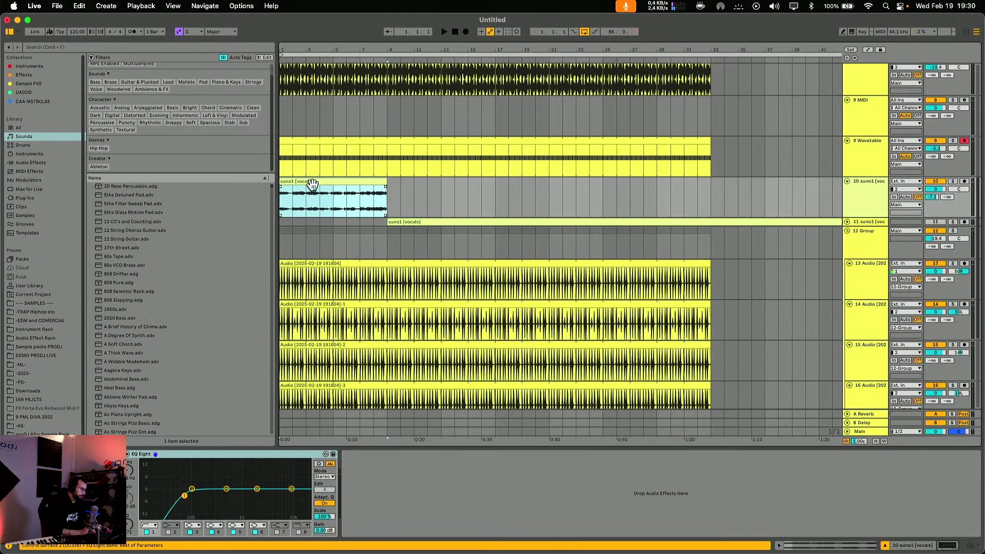
{"action": "scroll", "coordinate": [338, 197], "scroll_direction": "up", "scroll_amount": 8}
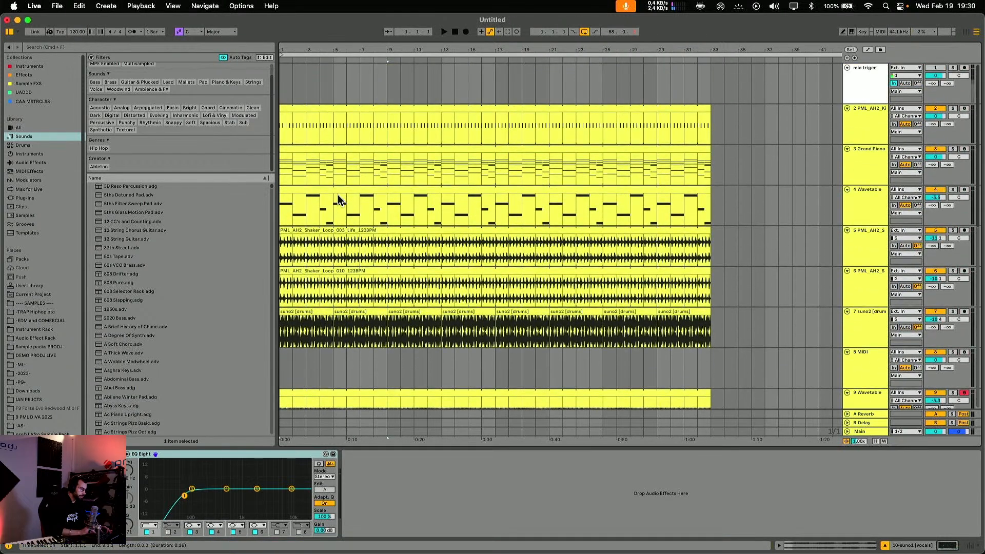
{"action": "left_click_drag", "start_coordinate": [395, 134], "coordinate": [256, 127]}
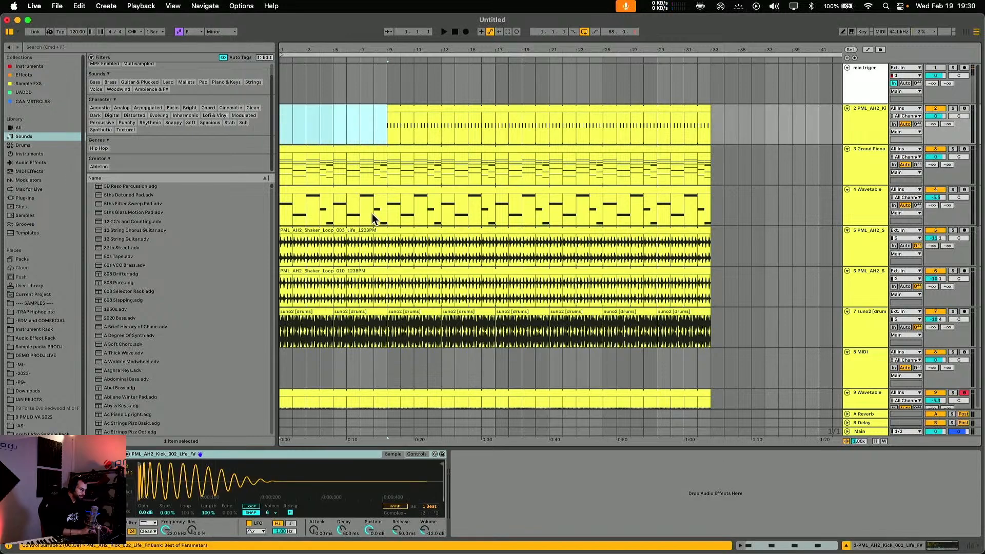
{"action": "left_click_drag", "start_coordinate": [384, 212], "coordinate": [220, 211]}
{"action": "scroll", "coordinate": [346, 291], "scroll_direction": "down", "scroll_amount": 2}
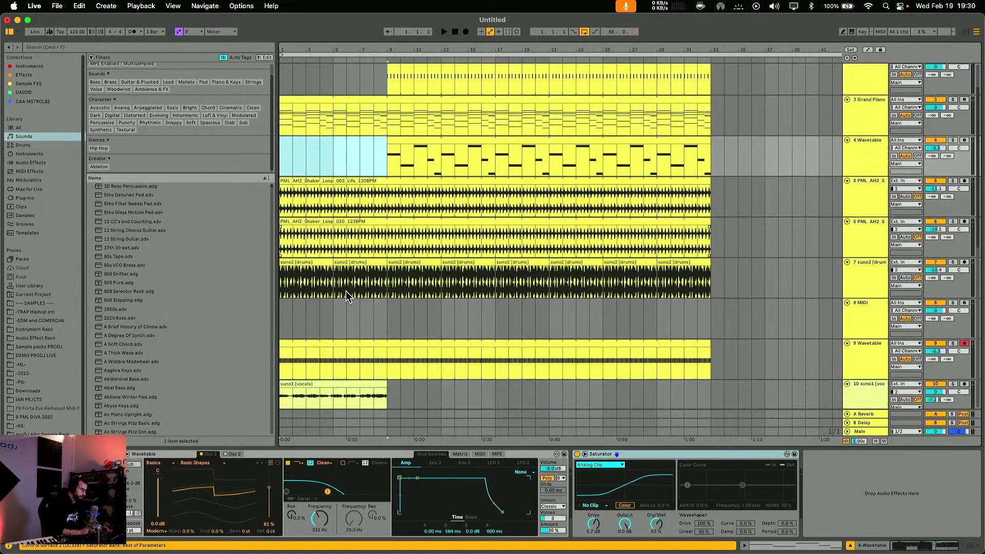
Move Wavetable track 9 above the empty MIDI track and group it with both shaker loops and the suno2 drums.
{"action": "scroll", "coordinate": [346, 292], "scroll_direction": "down", "scroll_amount": 2}
{"action": "left_click_drag", "start_coordinate": [866, 324], "coordinate": [874, 276]}
{"action": "left_click", "coordinate": [871, 170], "text": "shift"}
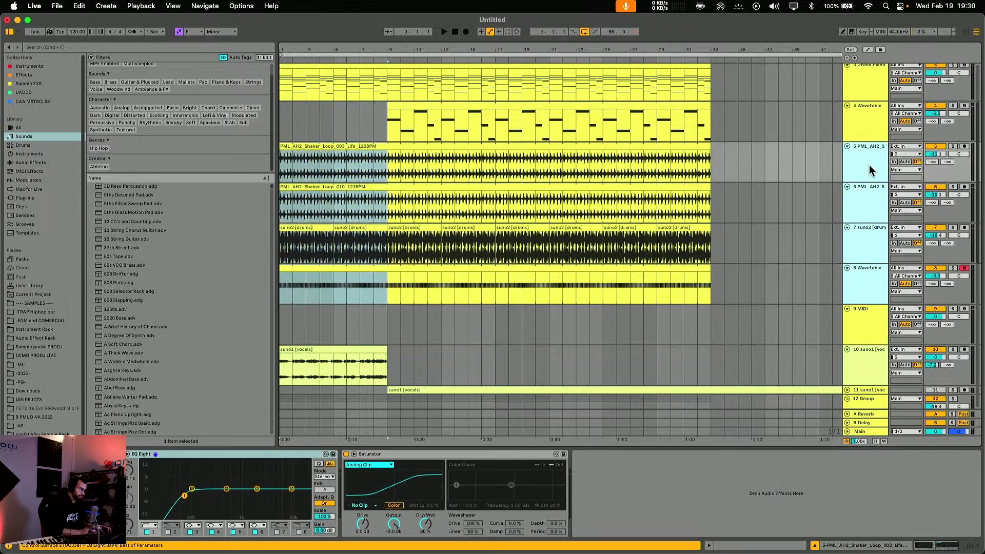
{"action": "key", "text": "super+g"}
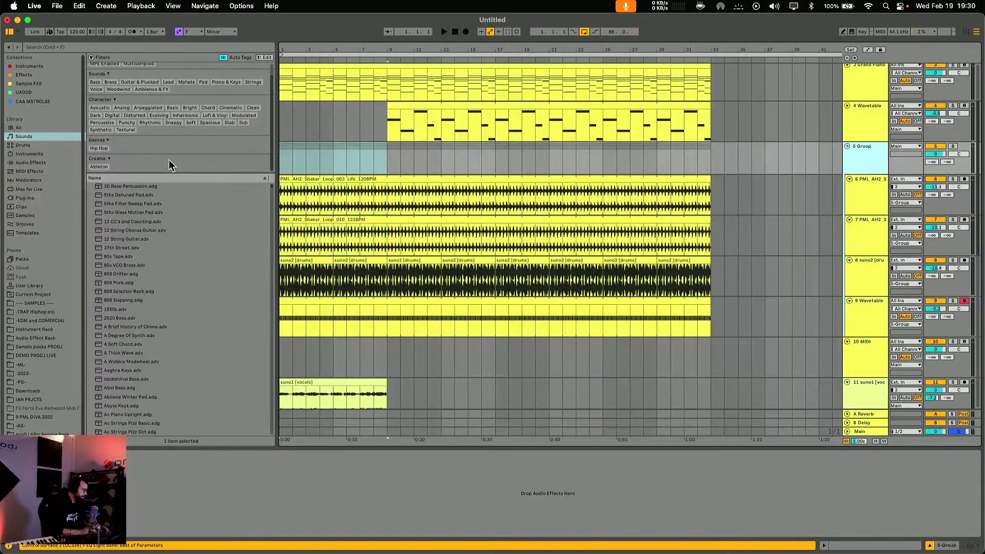
Add Auto Filter to the new group, set its low-pass to about 481 Hz with 43% resonance, and play the intro.
{"action": "left_click", "coordinate": [20, 163]}
{"action": "double_click", "coordinate": [123, 154]}
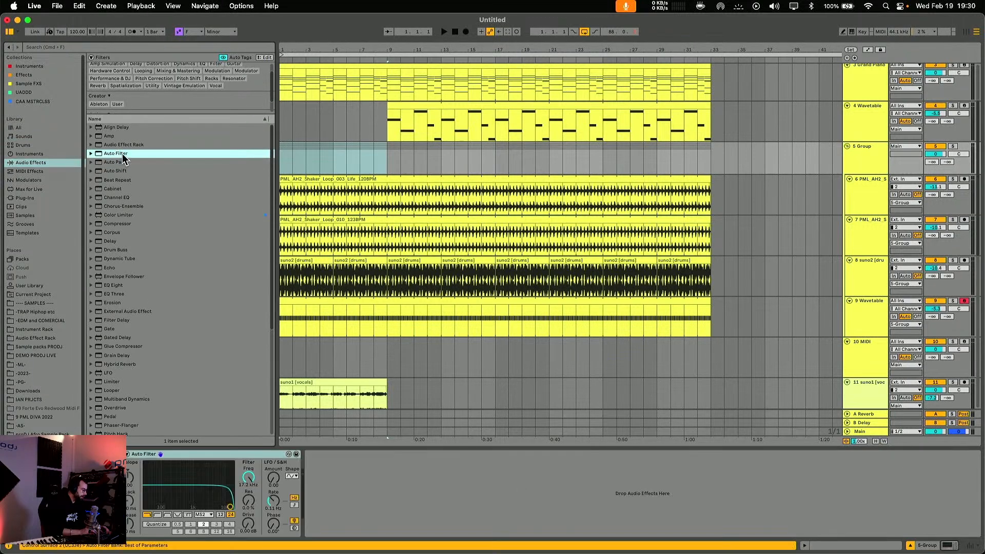
{"action": "left_click_drag", "start_coordinate": [229, 509], "coordinate": [183, 492]}
{"action": "key", "text": "space"}
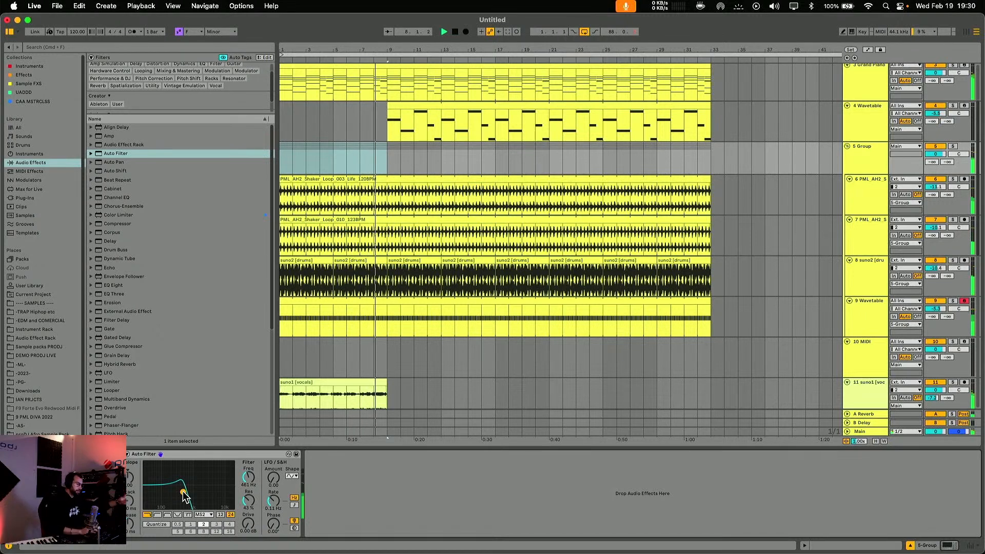
Raise the group's Auto Filter frequency to 19.9 kHz during playback, and set the insert position at bar 9.
{"action": "left_click_drag", "start_coordinate": [248, 479], "coordinate": [247, 426]}
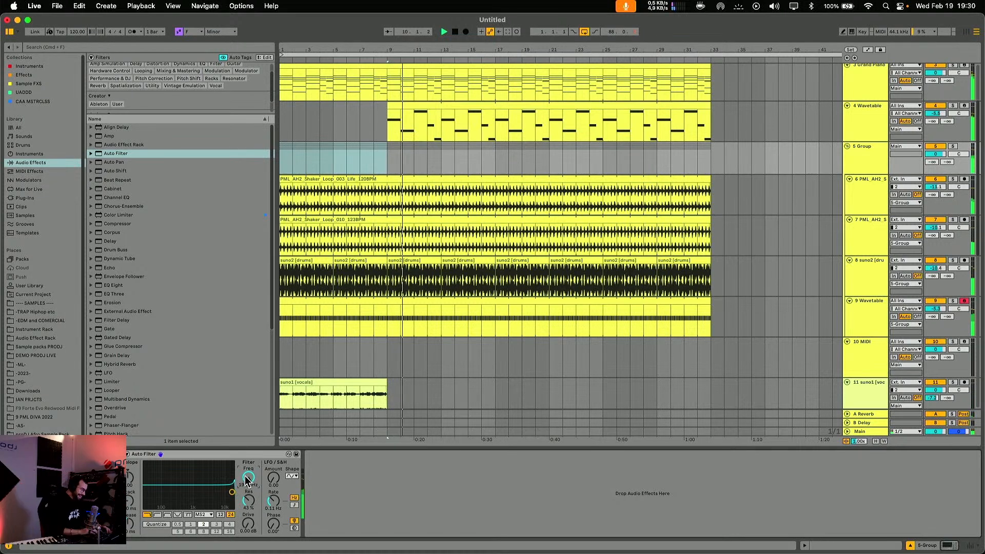
{"action": "left_click", "coordinate": [364, 165]}
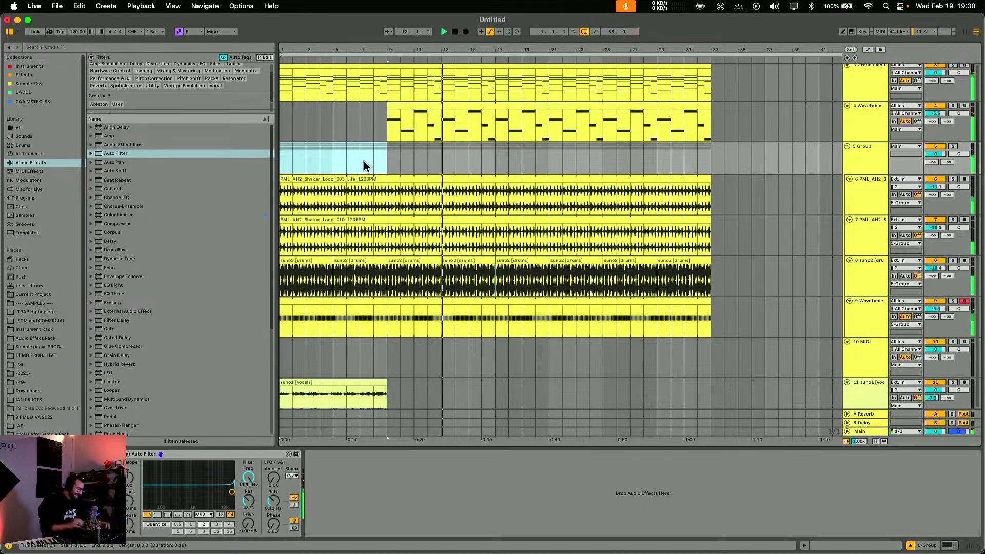
{"action": "left_click", "coordinate": [386, 160]}
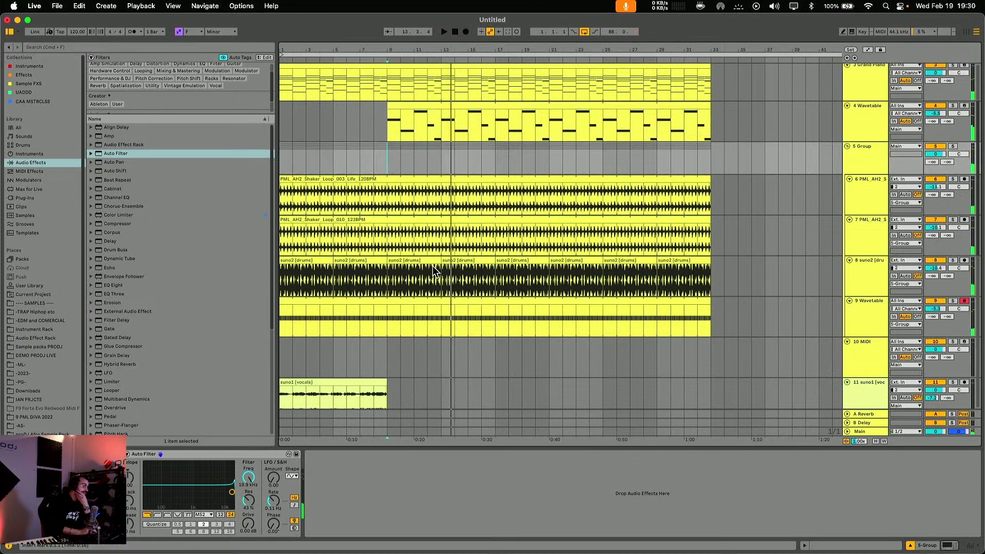
Remove the last half bar before bar 9 from both shaker loops, the suno2 drums and Wavetable track 9.
{"action": "scroll", "coordinate": [369, 205], "scroll_direction": "down", "scroll_amount": 3}
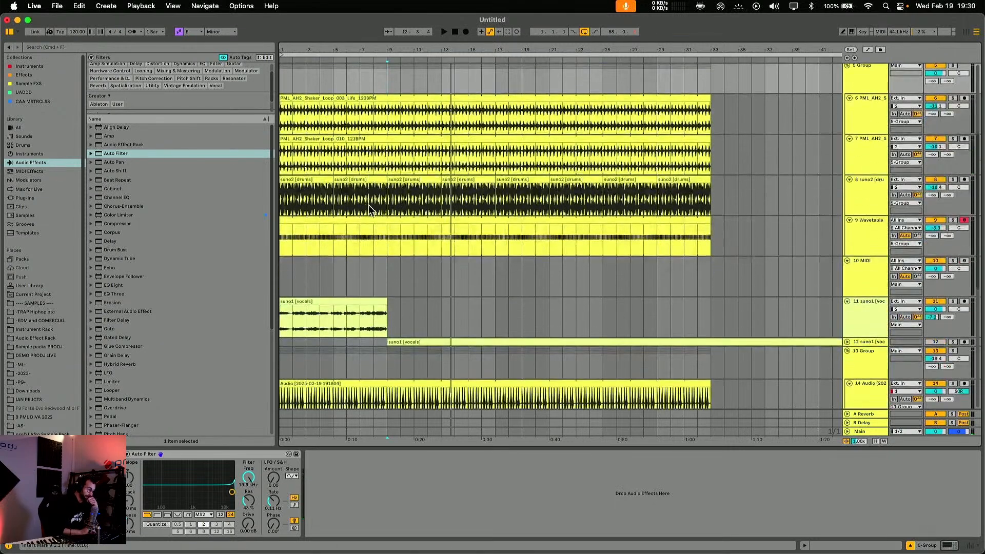
{"action": "scroll", "coordinate": [368, 205], "scroll_direction": "up", "scroll_amount": 4}
{"action": "scroll", "coordinate": [368, 205], "scroll_direction": "down", "scroll_amount": 8}
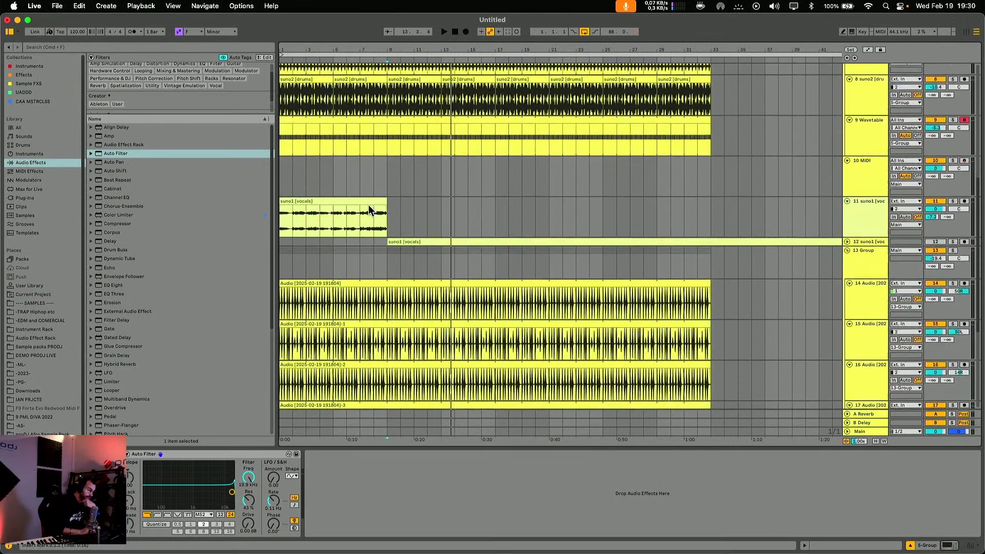
{"action": "scroll", "coordinate": [372, 159], "scroll_direction": "up", "scroll_amount": 3}
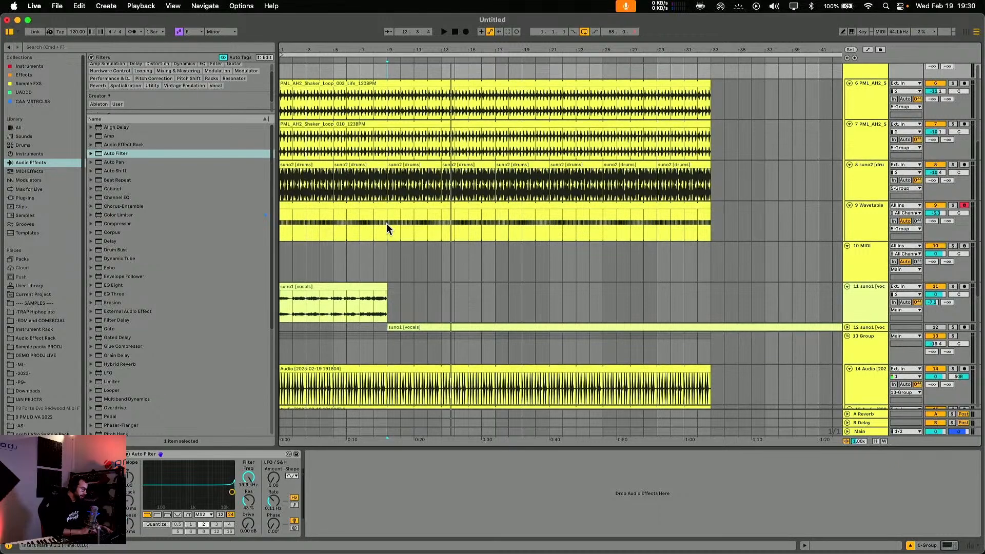
{"action": "left_click_drag", "start_coordinate": [386, 222], "coordinate": [382, 100]}
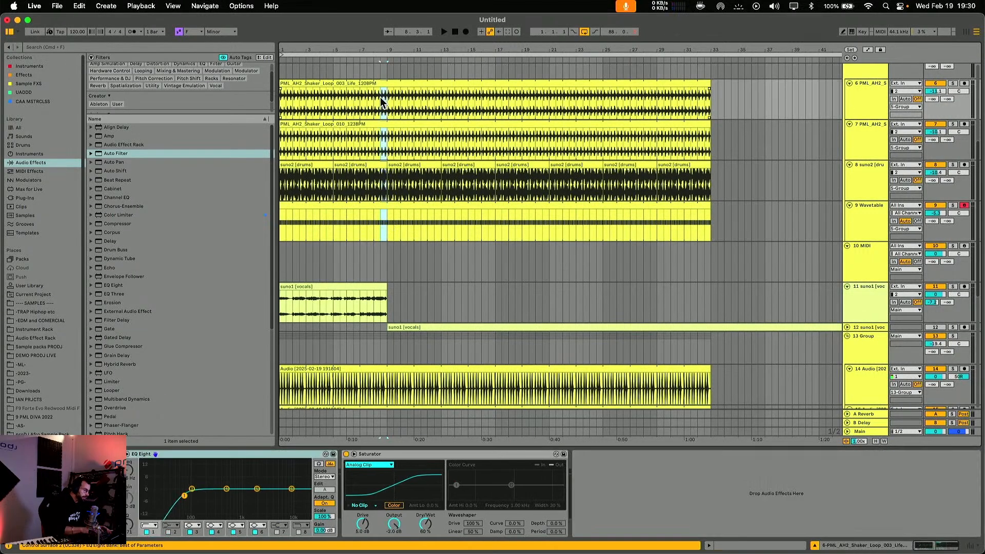
{"action": "key", "text": "super+e"}
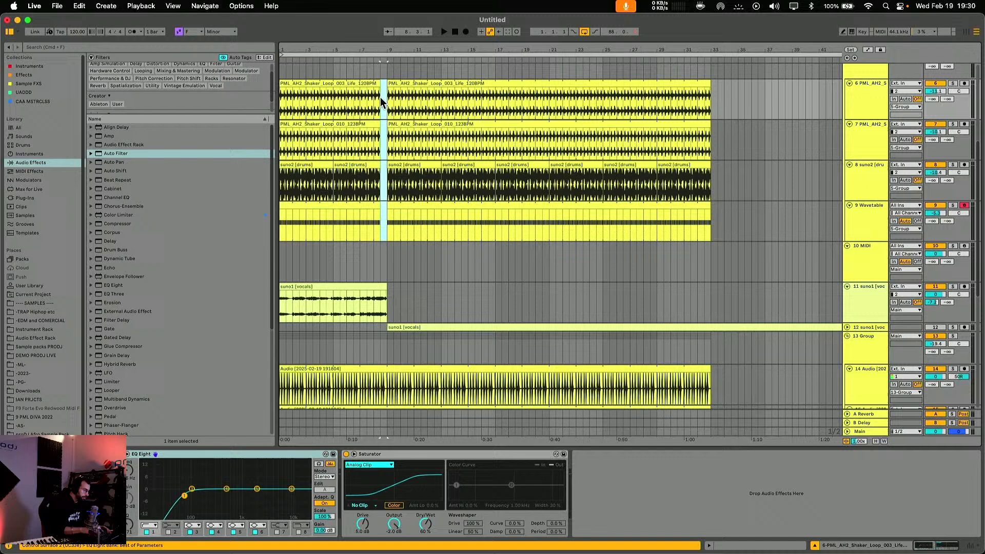
Solo and play the suno1 [vocals] intro clip, and extend its end slightly past bar 9.
{"action": "left_click", "coordinate": [363, 317]}
{"action": "key", "text": "space"}
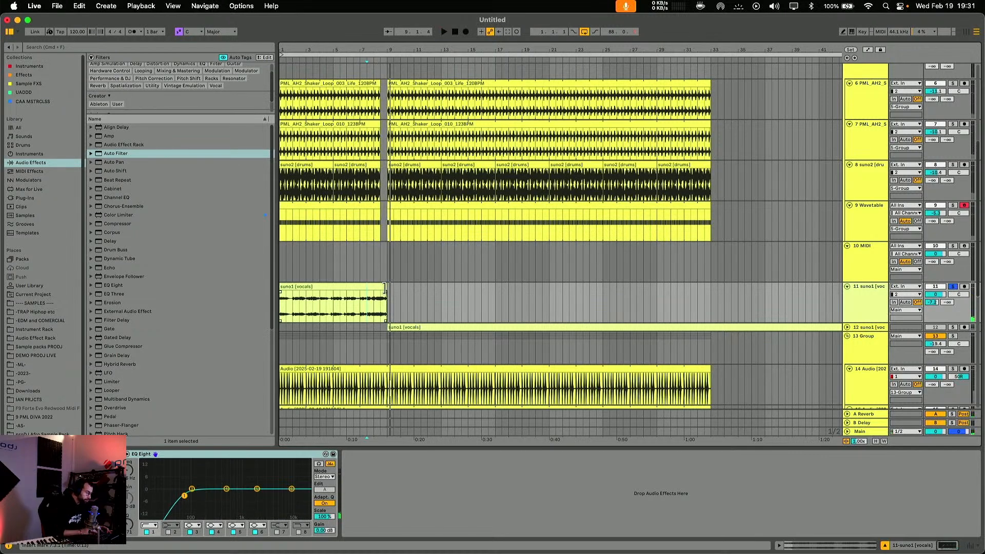
{"action": "scroll", "coordinate": [386, 285], "scroll_direction": "up", "scroll_amount": 5}
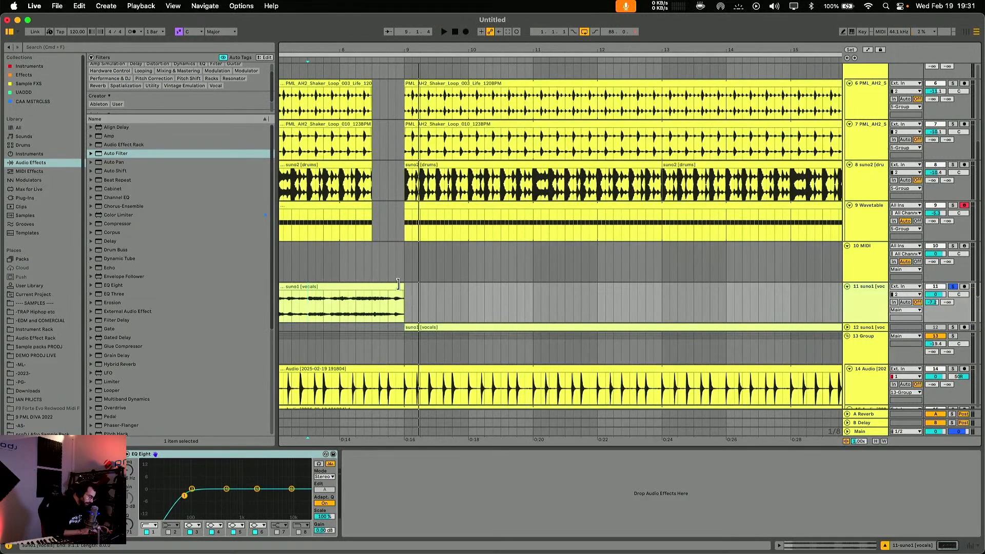
{"action": "mouse_move", "coordinate": [399, 284]}
{"action": "left_mouse_down"}
{"action": "mouse_move", "coordinate": [423, 284]}
{"action": "mouse_move", "coordinate": [414, 284]}
{"action": "left_mouse_up"}
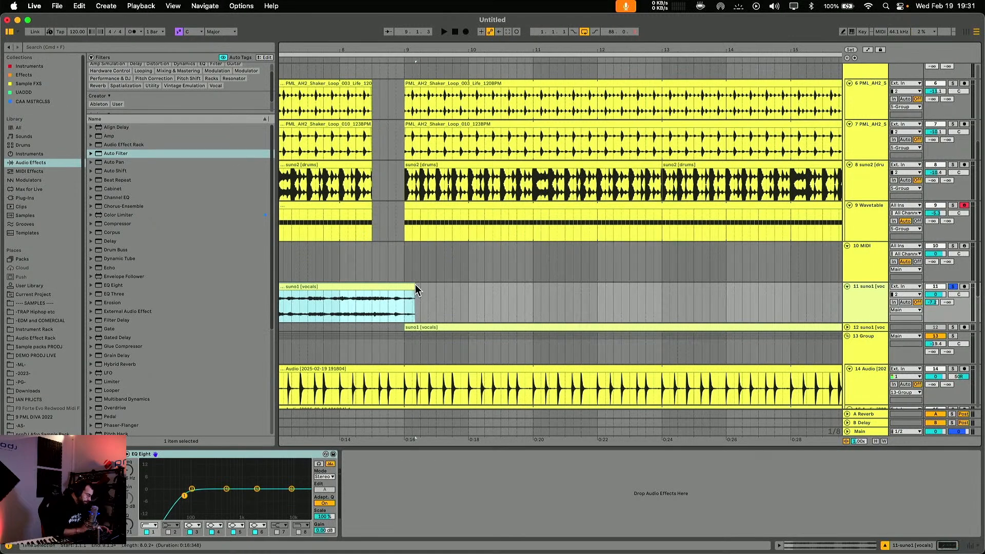
Add Delay to the suno1 [vocals] track and automate its Dry/Wet from 0% to about 42% just before bar 9, returning to 0% in bar 14.
{"action": "left_click", "coordinate": [107, 242]}
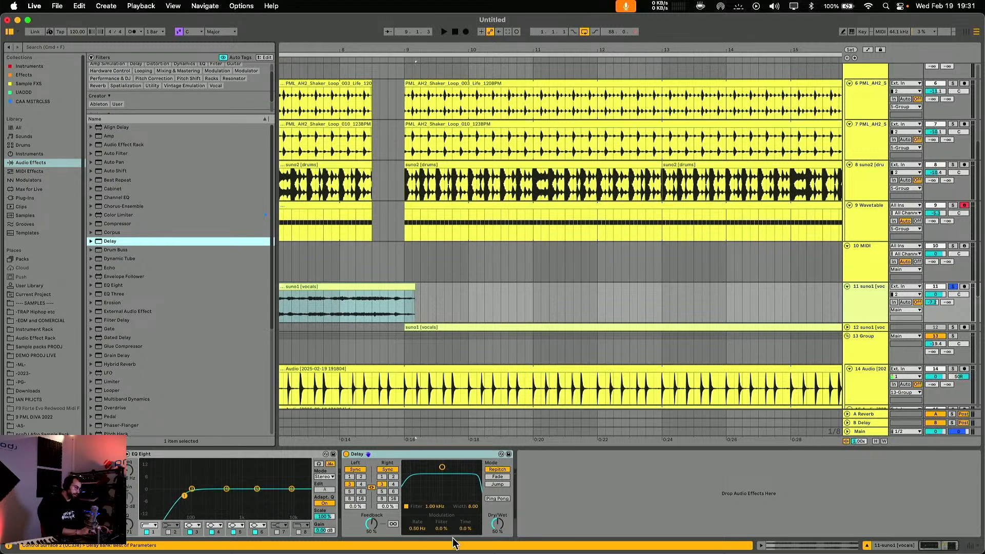
{"action": "left_click", "coordinate": [498, 523]}
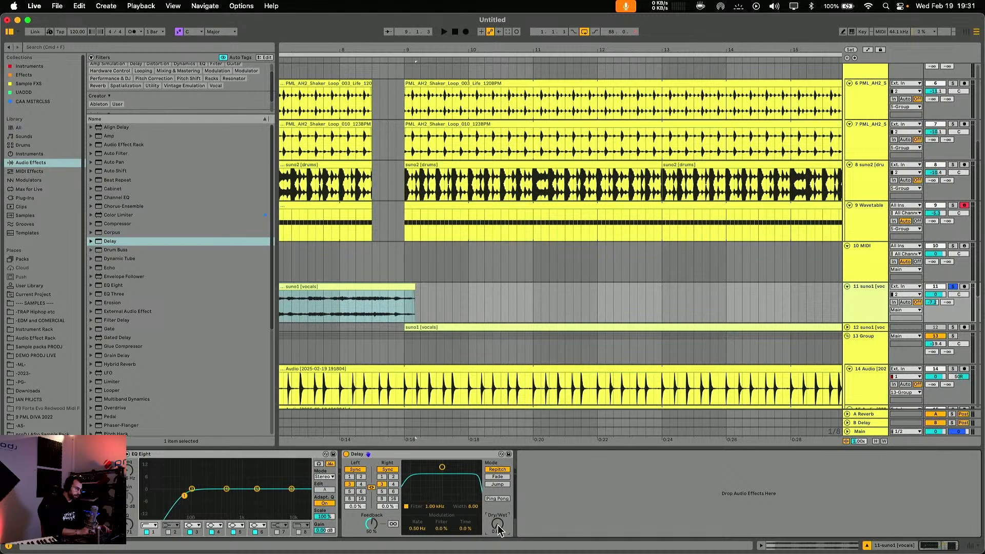
{"action": "key", "text": "a"}
{"action": "left_click", "coordinate": [389, 322]}
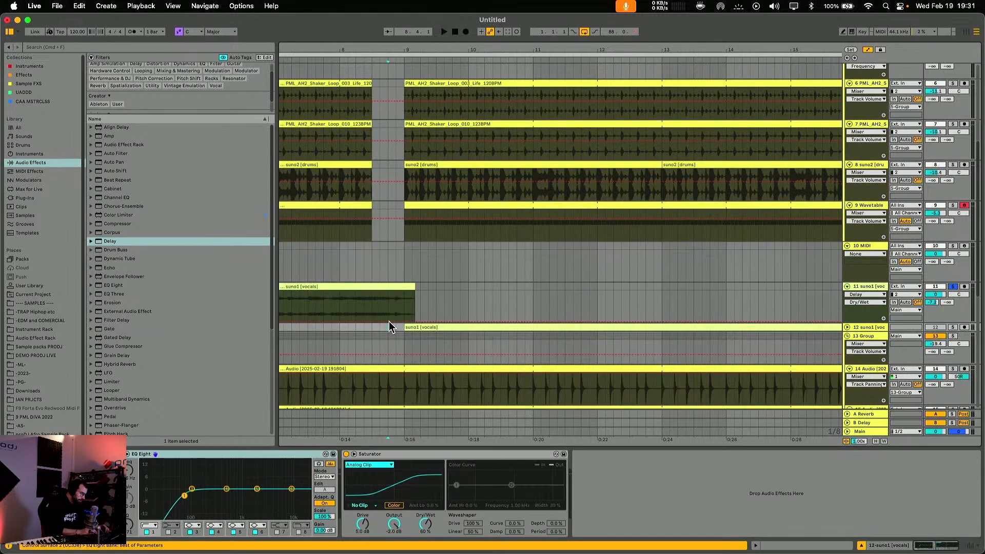
{"action": "left_click_drag", "start_coordinate": [392, 321], "coordinate": [395, 306]}
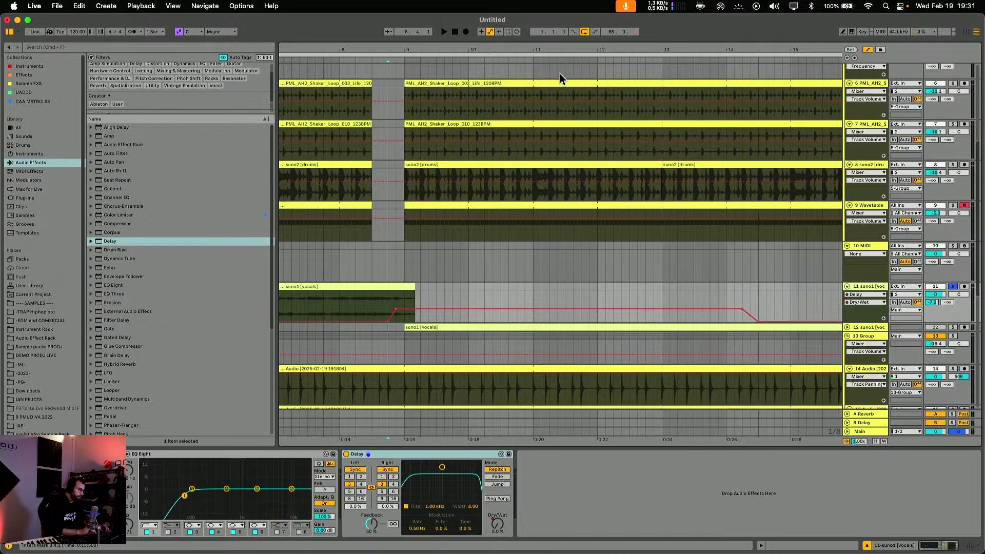
{"action": "left_click_drag", "start_coordinate": [555, 49], "coordinate": [491, 49]}
{"action": "key", "text": "a"}
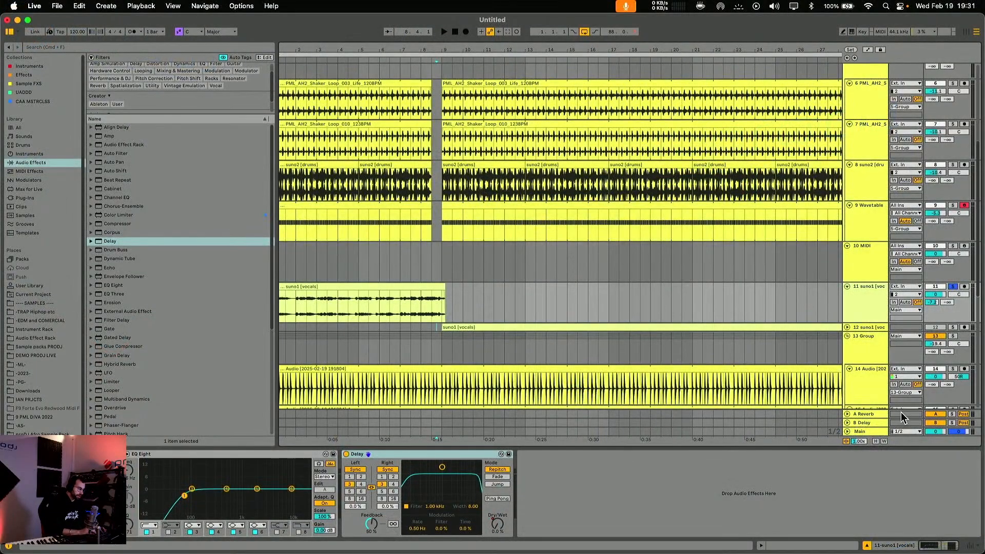
Replace the existing Reverb on return track A with a newly loaded Reverb.
{"action": "left_click", "coordinate": [875, 415]}
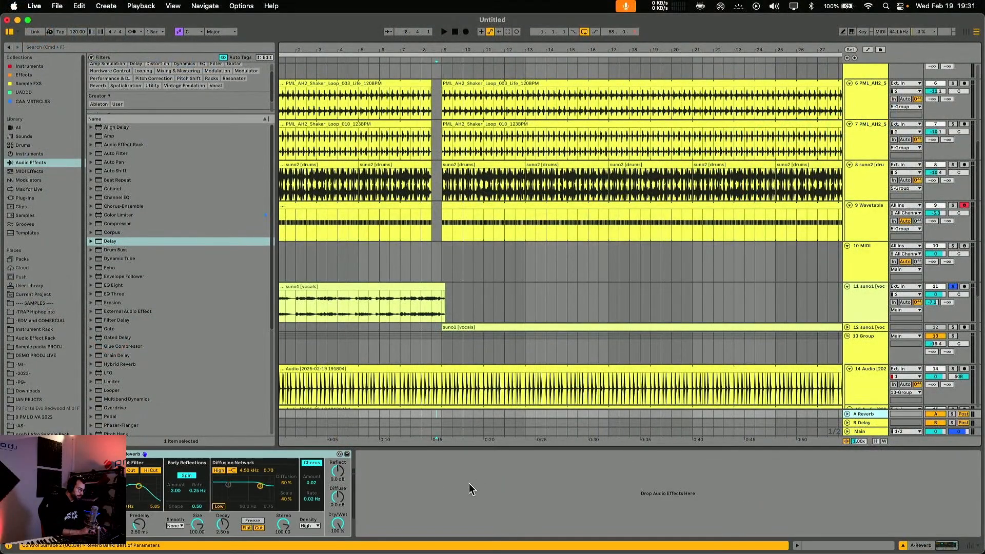
{"action": "left_click", "coordinate": [232, 455]}
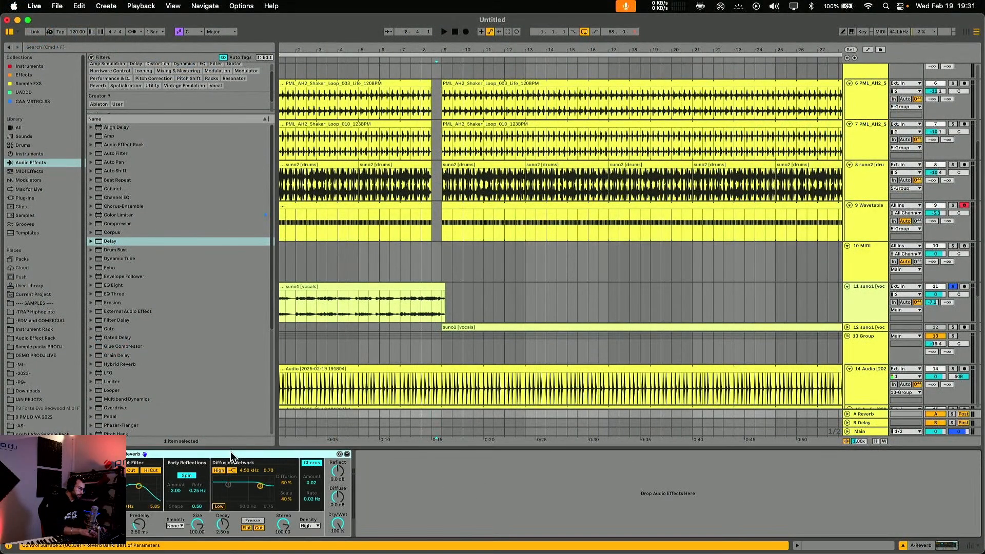
{"action": "key", "text": "Delete"}
{"action": "scroll", "coordinate": [171, 314], "scroll_direction": "down", "scroll_amount": 5}
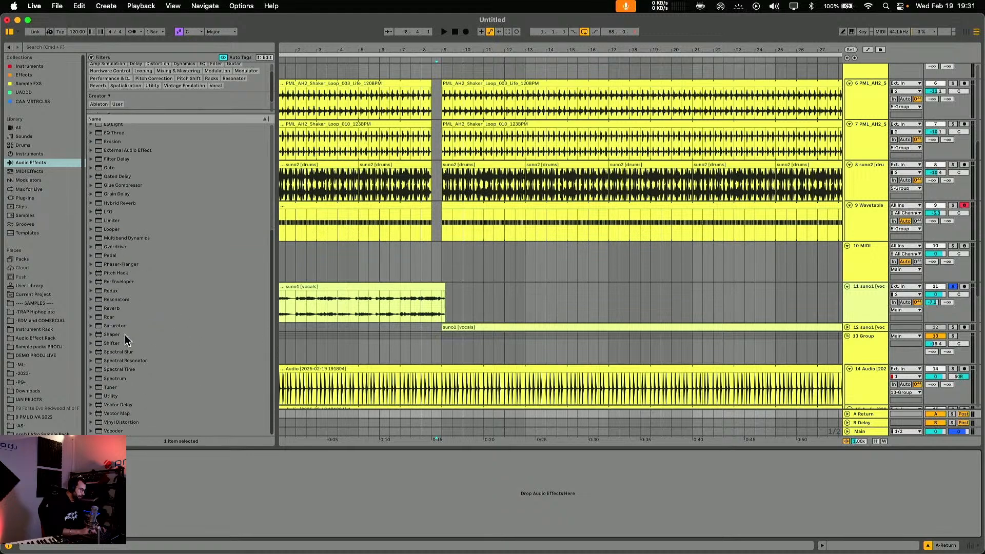
{"action": "left_click", "coordinate": [98, 308]}
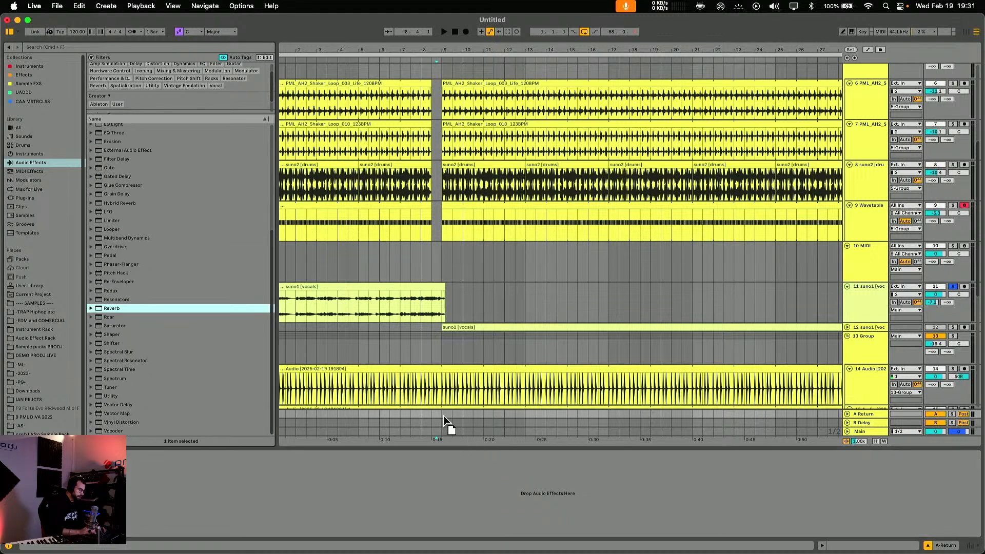
{"action": "left_click_drag", "start_coordinate": [443, 416], "coordinate": [421, 482]}
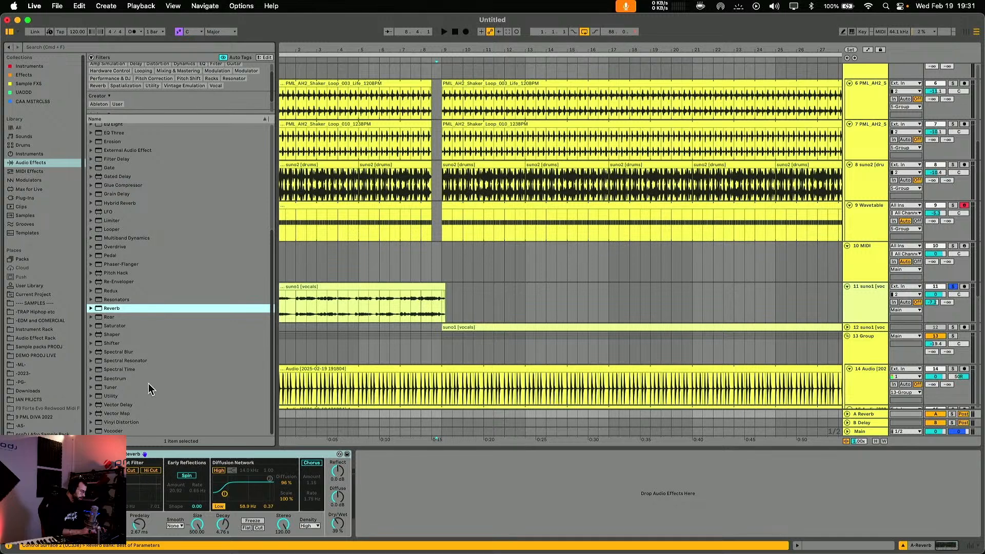
{"action": "key", "text": "super+z"}
{"action": "key", "text": "super+z"}
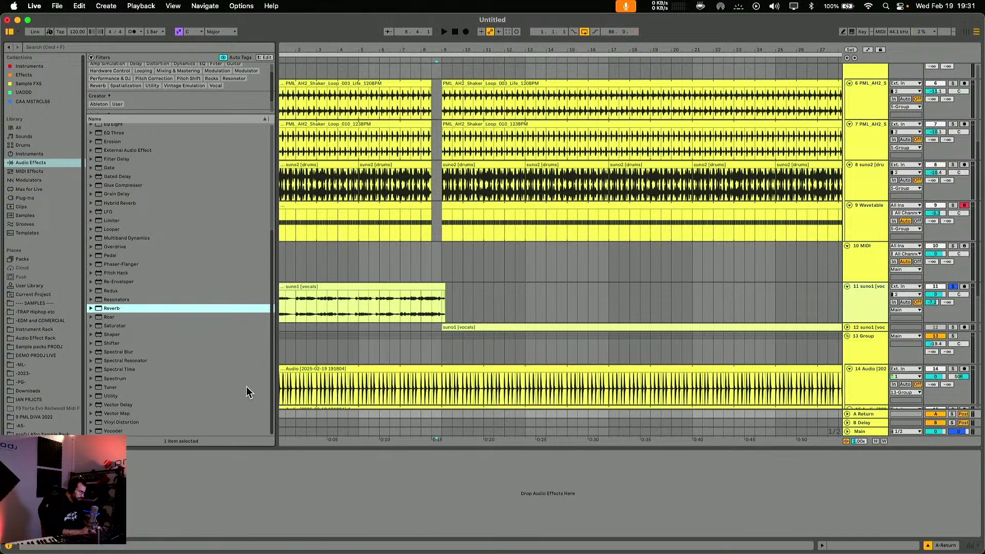
{"action": "key", "text": "super+shift+z"}
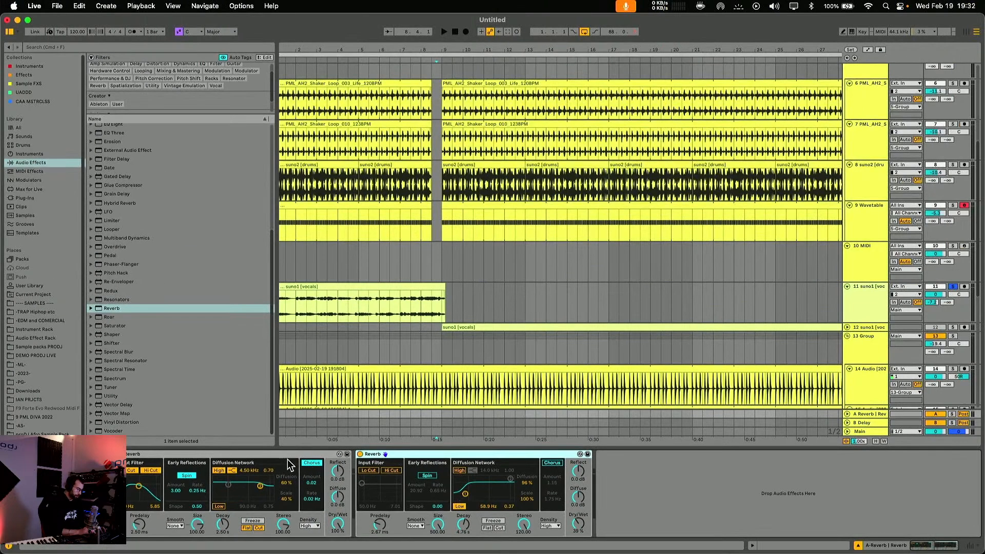
{"action": "left_click", "coordinate": [277, 455]}
{"action": "key", "text": "Delete"}
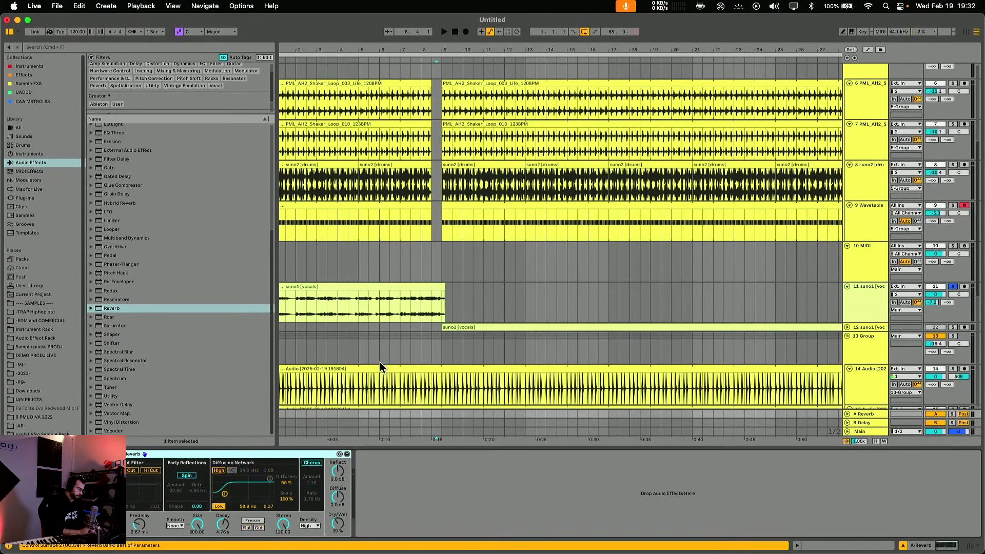
Play the arrangement from bar 4 and unsolo the suno1 [vocals] track to check the transition into bar 9.
{"action": "left_click", "coordinate": [370, 315]}
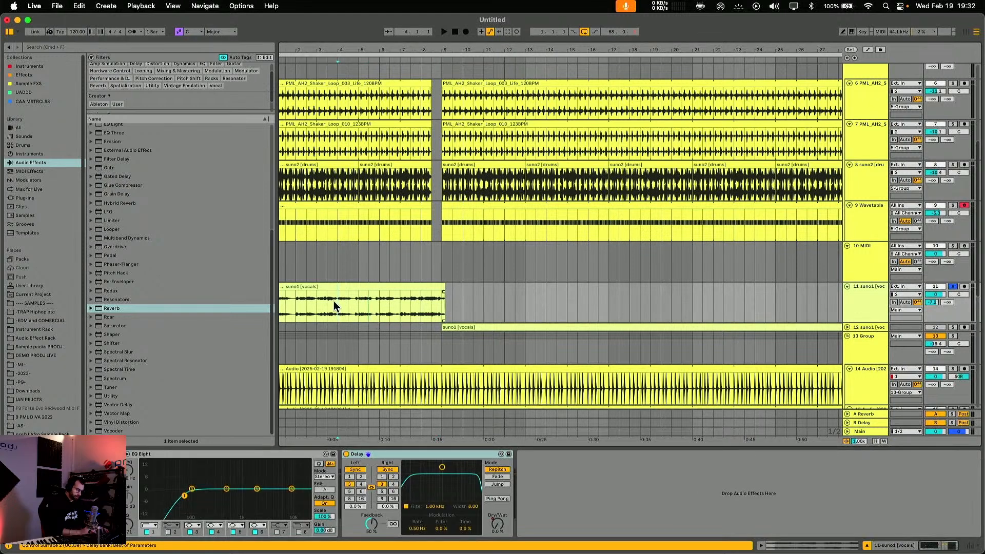
{"action": "key", "text": "space"}
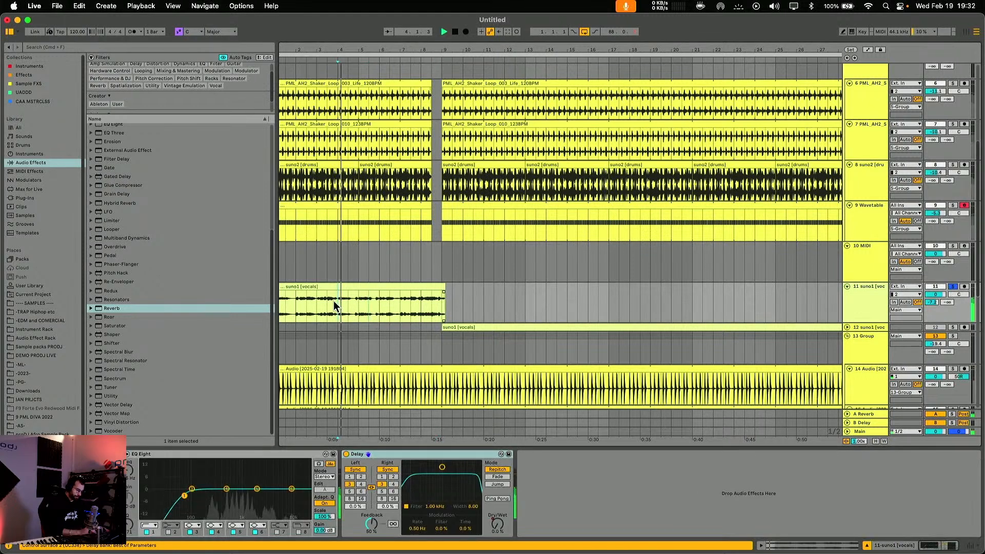
{"action": "left_click", "coordinate": [848, 414]}
{"action": "left_click", "coordinate": [847, 373]}
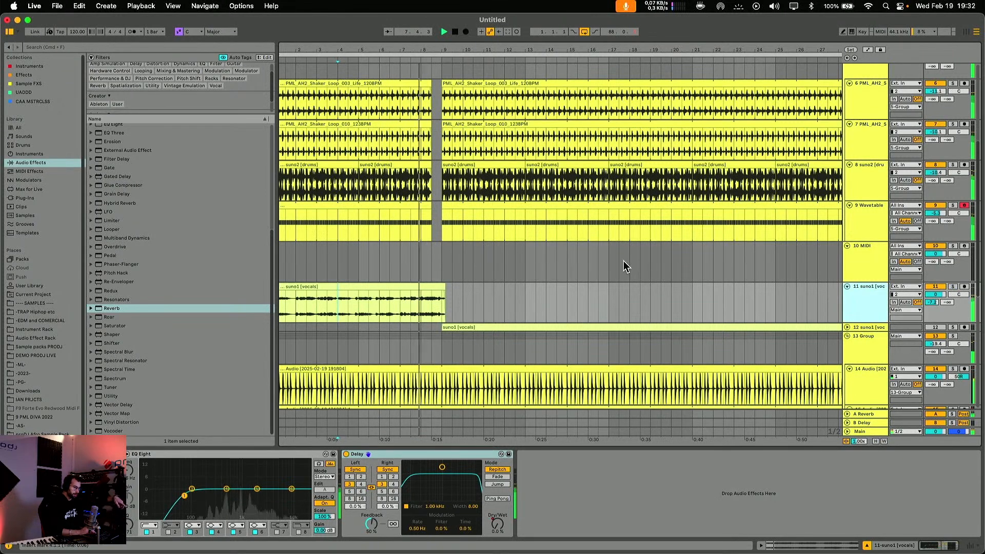
{"action": "scroll", "coordinate": [623, 261], "scroll_direction": "up", "scroll_amount": 5}
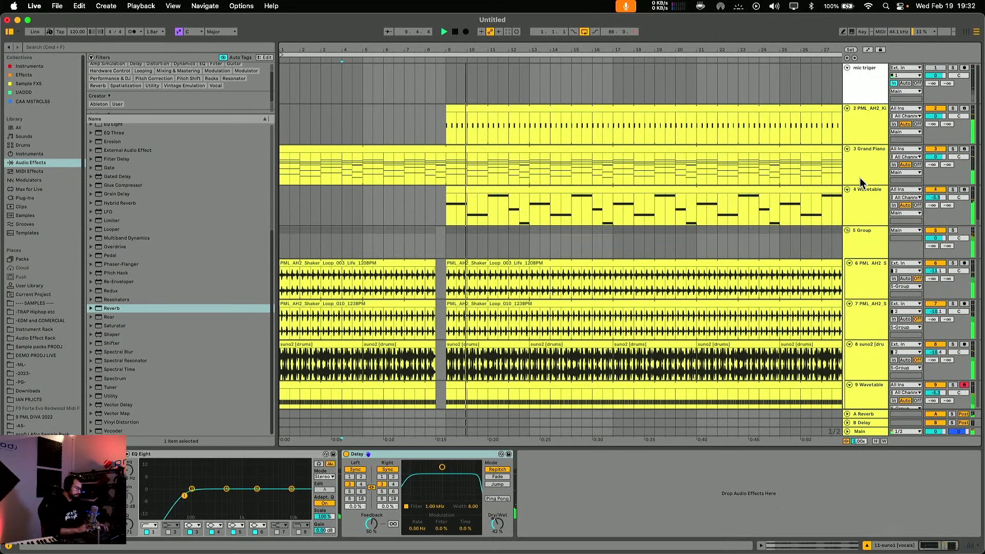
{"action": "scroll", "coordinate": [780, 197], "scroll_direction": "down", "scroll_amount": 3}
{"action": "scroll", "coordinate": [781, 177], "scroll_direction": "up", "scroll_amount": 3}
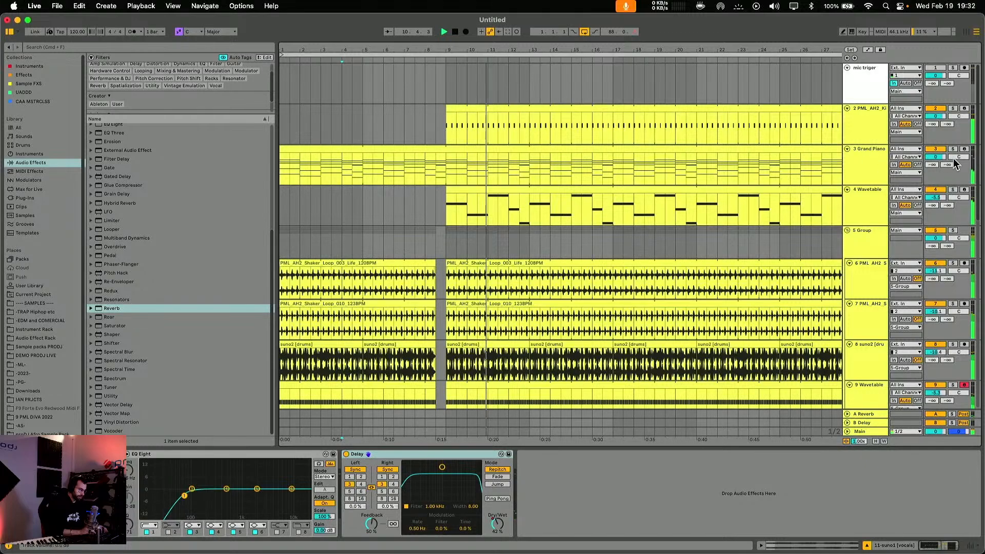
{"action": "scroll", "coordinate": [600, 219], "scroll_direction": "down", "scroll_amount": 5}
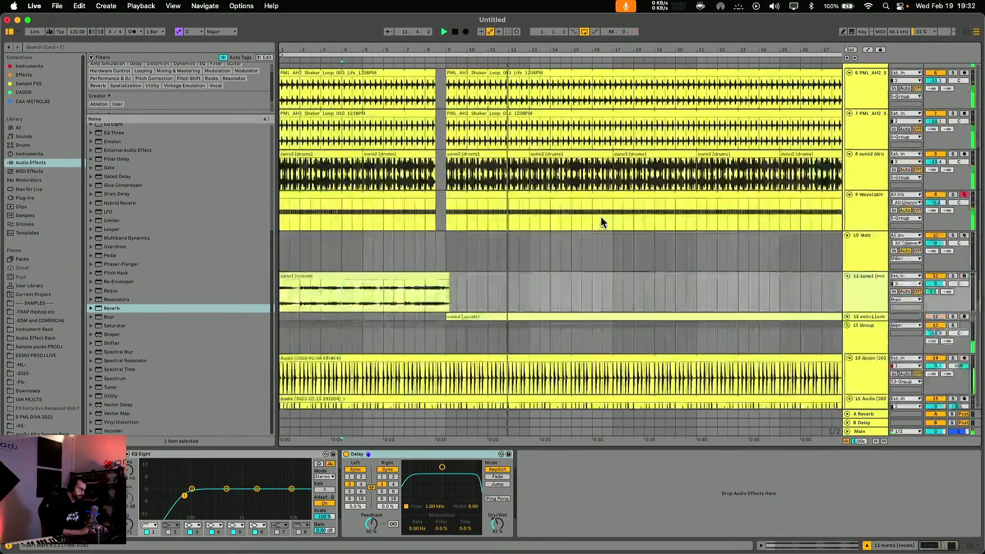
{"action": "scroll", "coordinate": [601, 217], "scroll_direction": "up", "scroll_amount": 2}
{"action": "scroll", "coordinate": [602, 218], "scroll_direction": "up", "scroll_amount": 1}
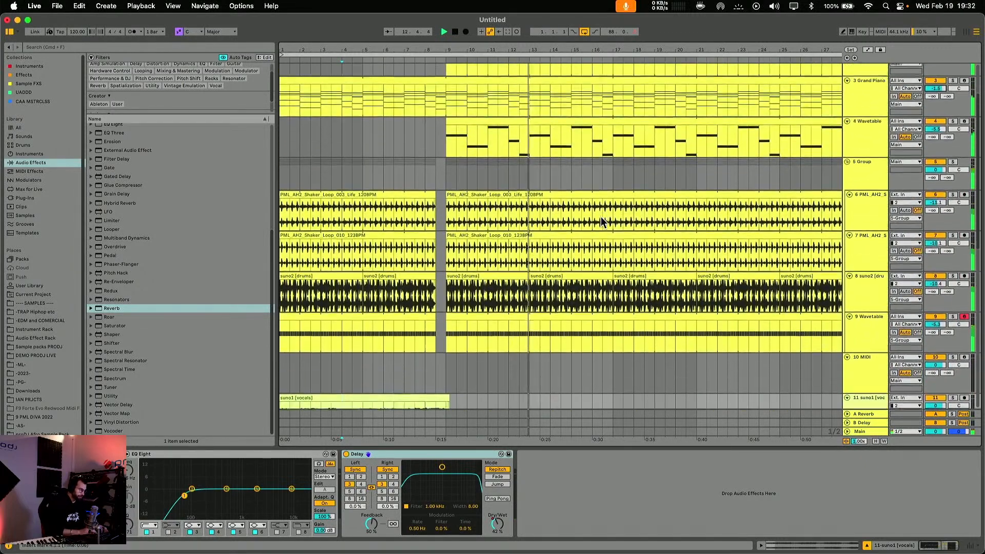
Nest the recorded audio group inside the shaker and drum group, name the outer group DRUMS and colour it green.
{"action": "scroll", "coordinate": [600, 219], "scroll_direction": "down", "scroll_amount": 4}
{"action": "left_click", "coordinate": [869, 279]}
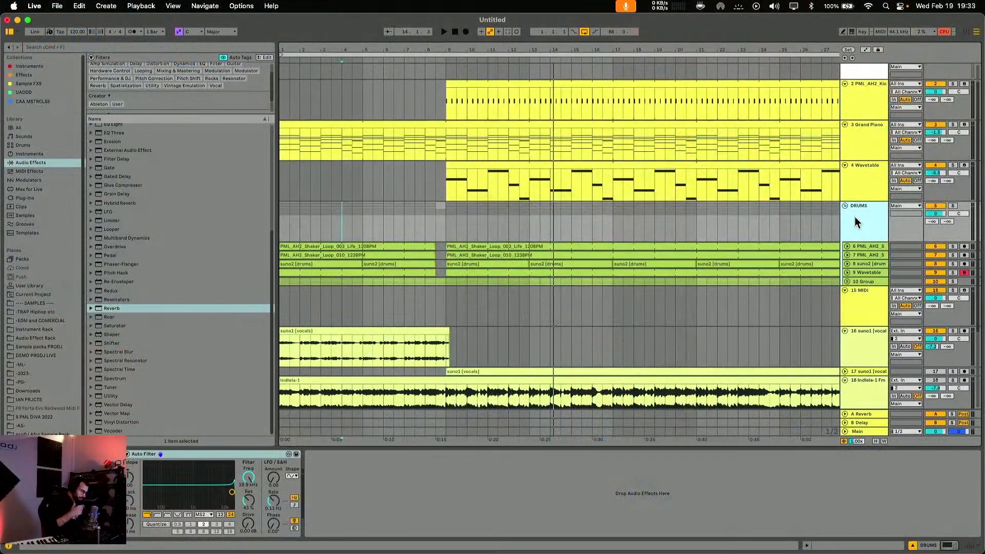
{"action": "scroll", "coordinate": [466, 272], "scroll_direction": "down", "scroll_amount": 5}
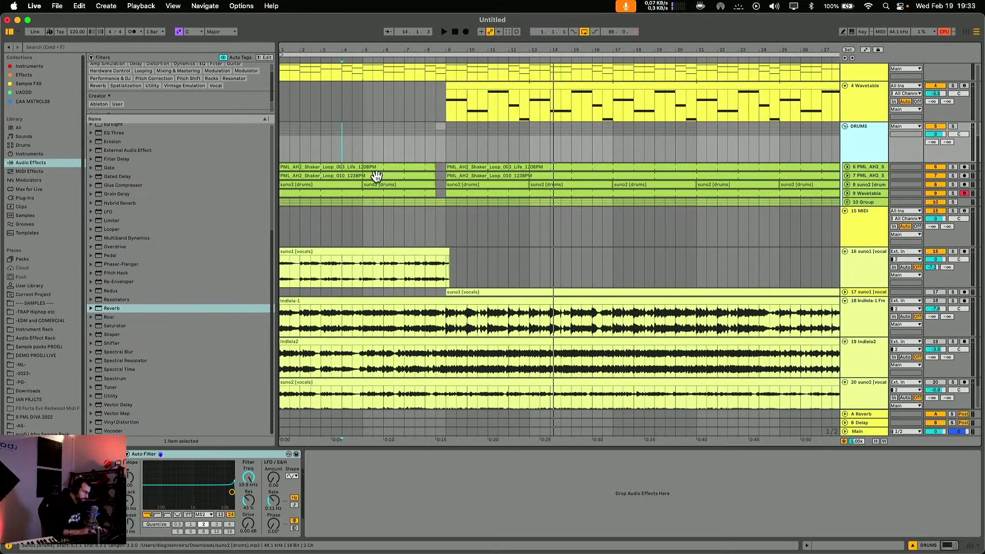
Automate the DRUMS group's Auto Filter frequency from about 283 Hz at the start to 936 Hz near bar 8, opening to 19.9 kHz at bar 9.
{"action": "left_click", "coordinate": [283, 230]}
{"action": "key", "text": "space"}
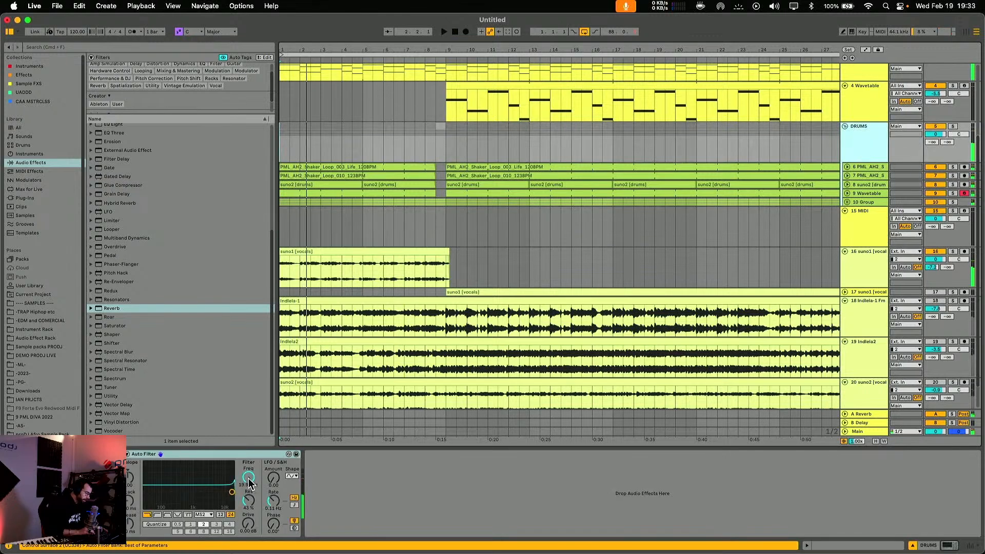
{"action": "key", "text": "a"}
{"action": "left_click", "coordinate": [417, 149]}
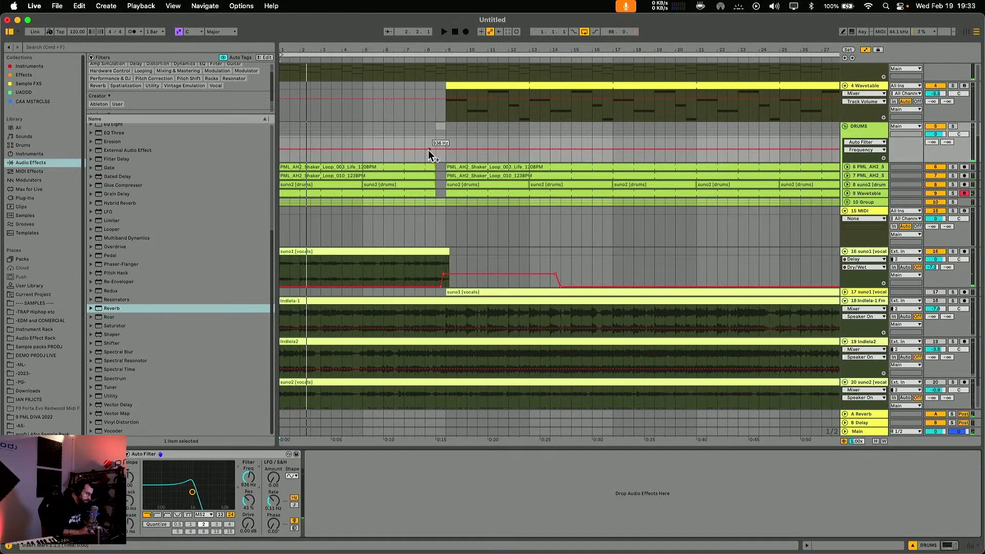
{"action": "left_click_drag", "start_coordinate": [442, 149], "coordinate": [445, 138]}
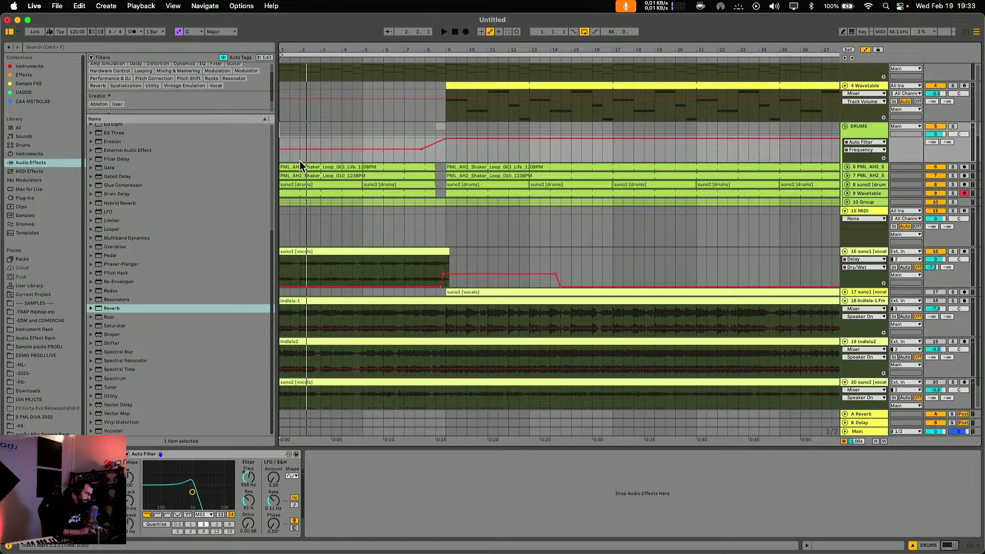
{"action": "left_click_drag", "start_coordinate": [295, 149], "coordinate": [297, 155]}
{"action": "key", "text": "space"}
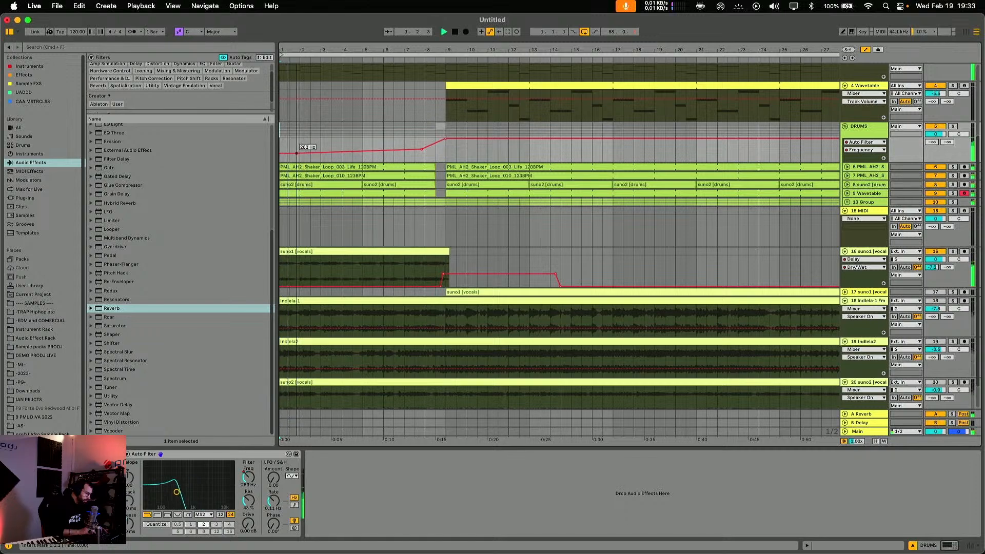
{"action": "key", "text": "a"}
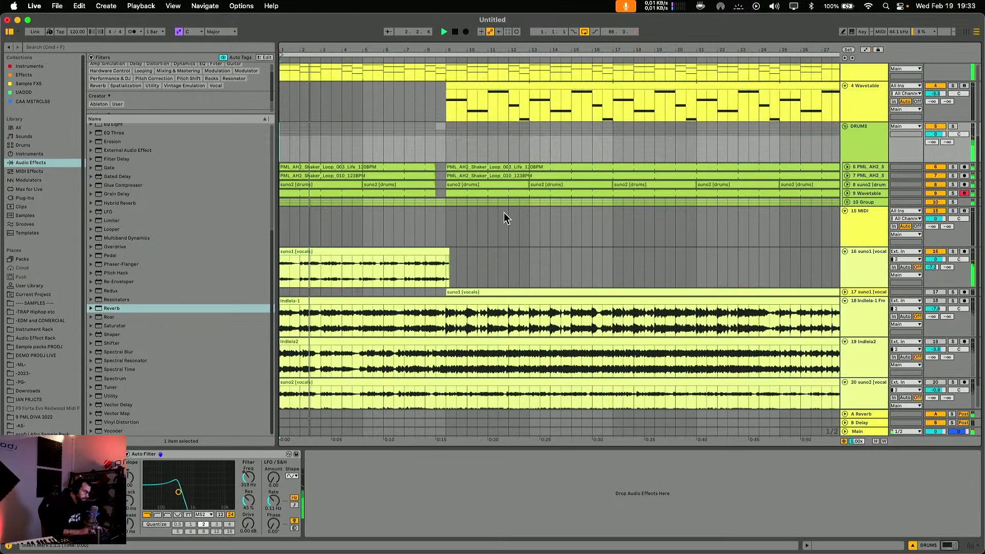
Automate the DRUMS group's A-Reverb send to rise from bar 1 to about bar 7.5, hold, and drop to minimum at bar 9.
{"action": "left_click", "coordinate": [854, 150]}
{"action": "key", "text": "a"}
{"action": "key", "text": "b"}
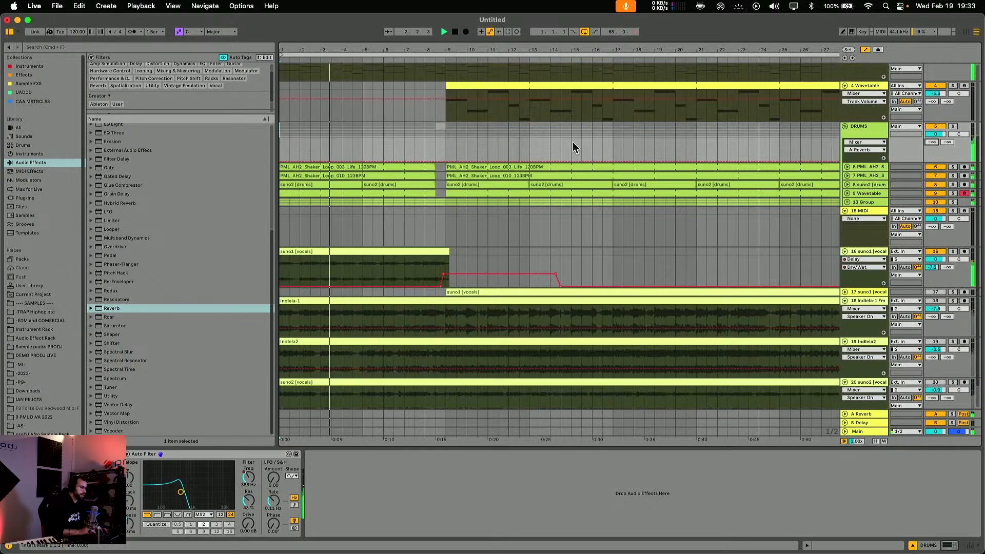
{"action": "left_click_drag", "start_coordinate": [439, 143], "coordinate": [300, 161]}
{"action": "key", "text": "b"}
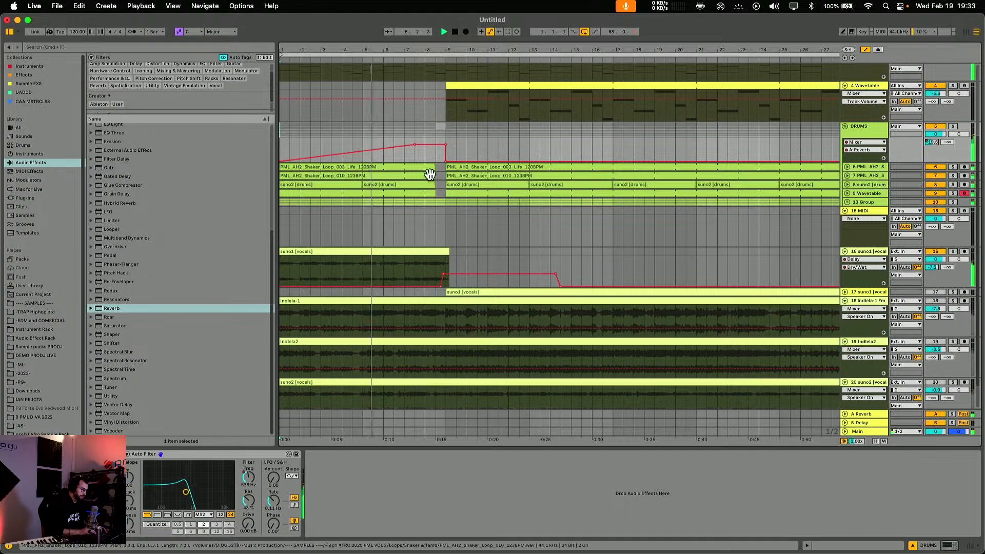
{"action": "key", "text": "a"}
Delete bar 16 of the PML_AH2_Kick track to create a one-bar kick break before bar 17.
{"action": "scroll", "coordinate": [497, 207], "scroll_direction": "up", "scroll_amount": 5}
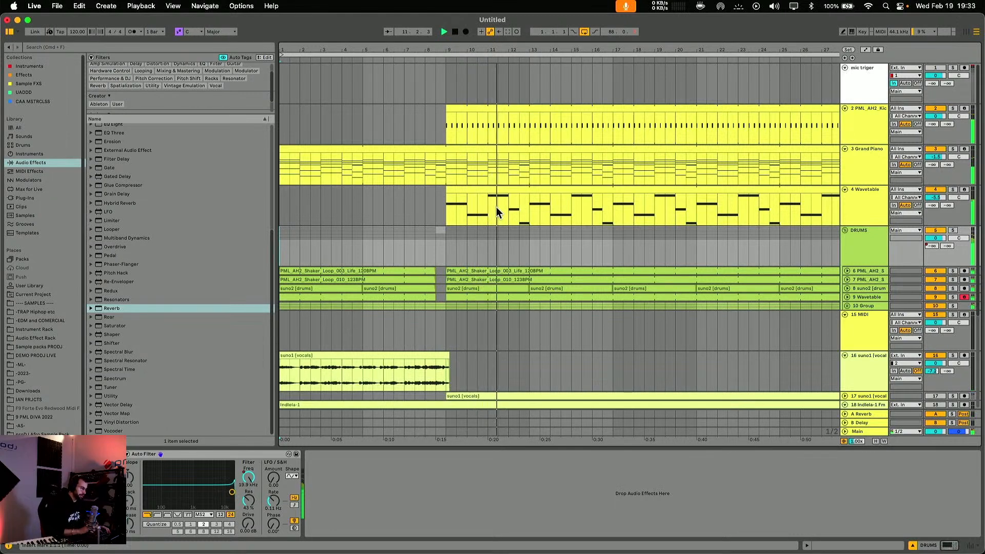
{"action": "left_click_drag", "start_coordinate": [471, 50], "coordinate": [450, 49]}
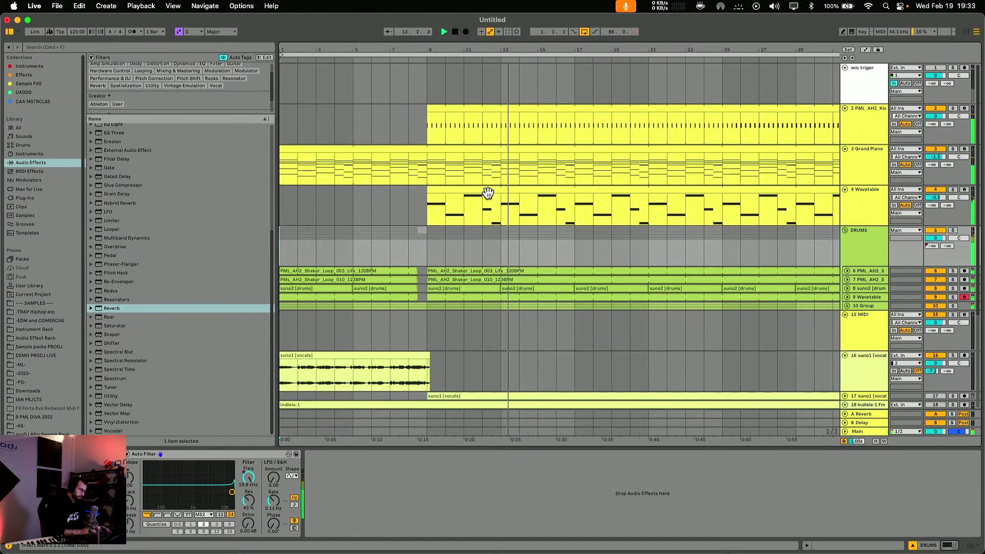
{"action": "scroll", "coordinate": [523, 229], "scroll_direction": "down", "scroll_amount": 3}
{"action": "scroll", "coordinate": [527, 226], "scroll_direction": "up", "scroll_amount": 3}
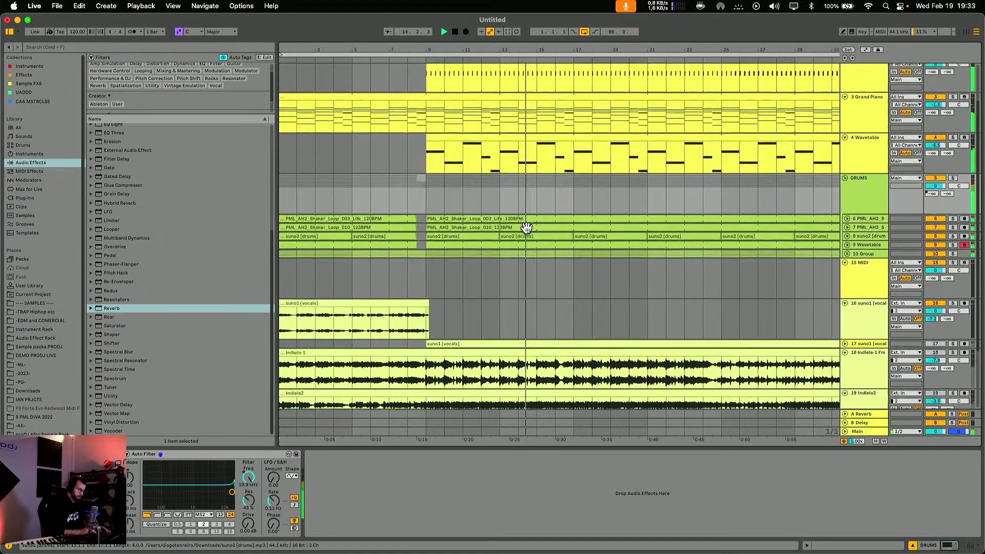
{"action": "left_click", "coordinate": [573, 126]}
{"action": "left_click_drag", "start_coordinate": [574, 125], "coordinate": [554, 125]}
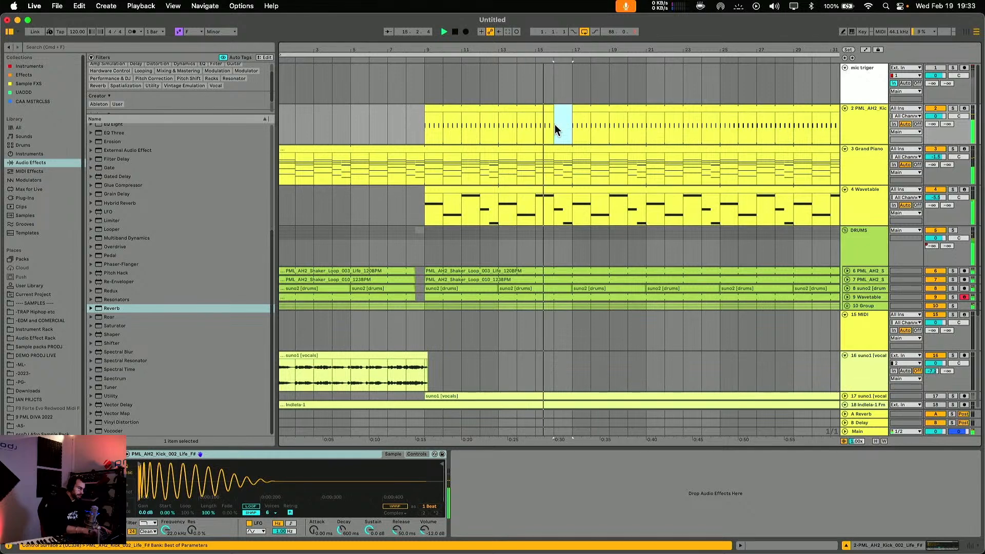
{"action": "scroll", "coordinate": [611, 186], "scroll_direction": "right", "scroll_amount": 2}
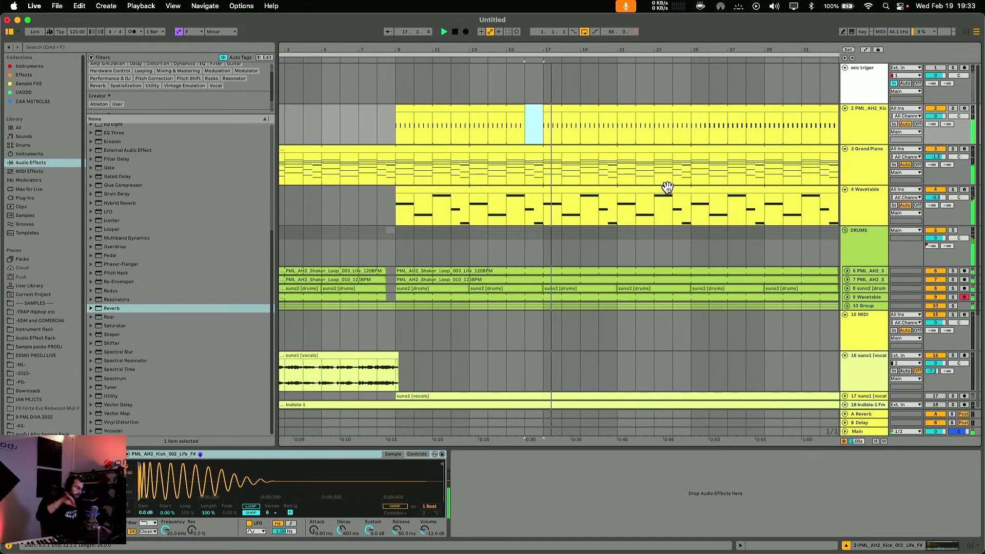
{"action": "left_click", "coordinate": [870, 209]}
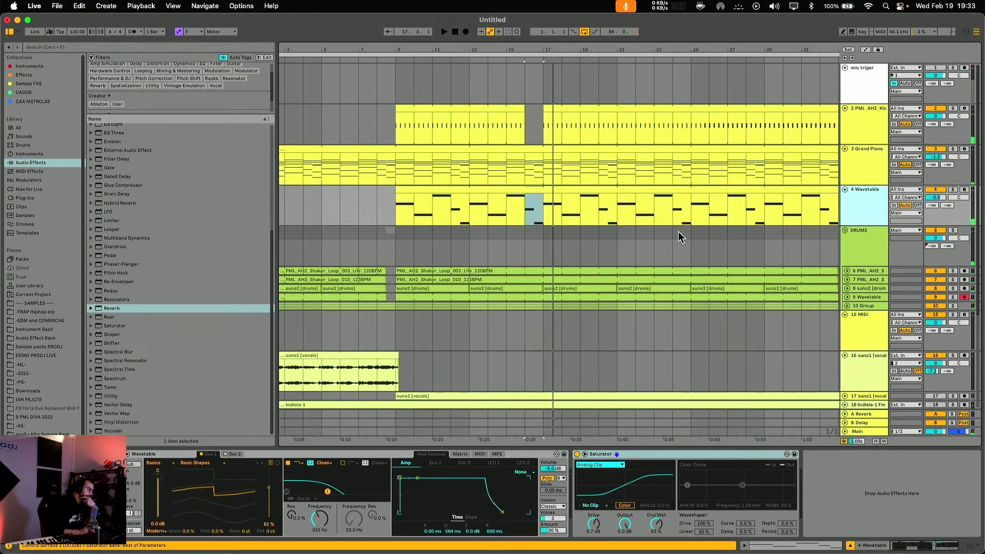
{"action": "left_click", "coordinate": [545, 214]}
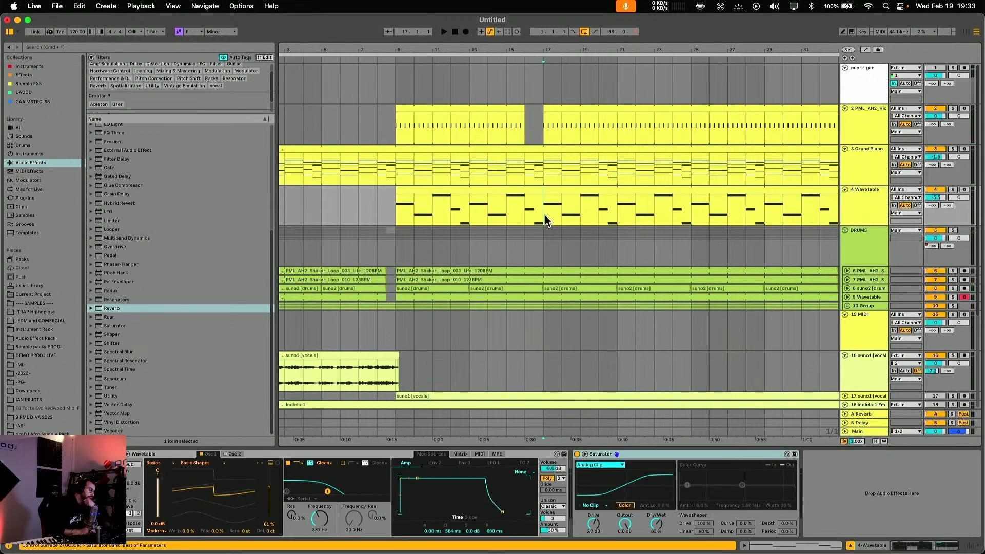
{"action": "scroll", "coordinate": [544, 214], "scroll_direction": "down", "scroll_amount": 4}
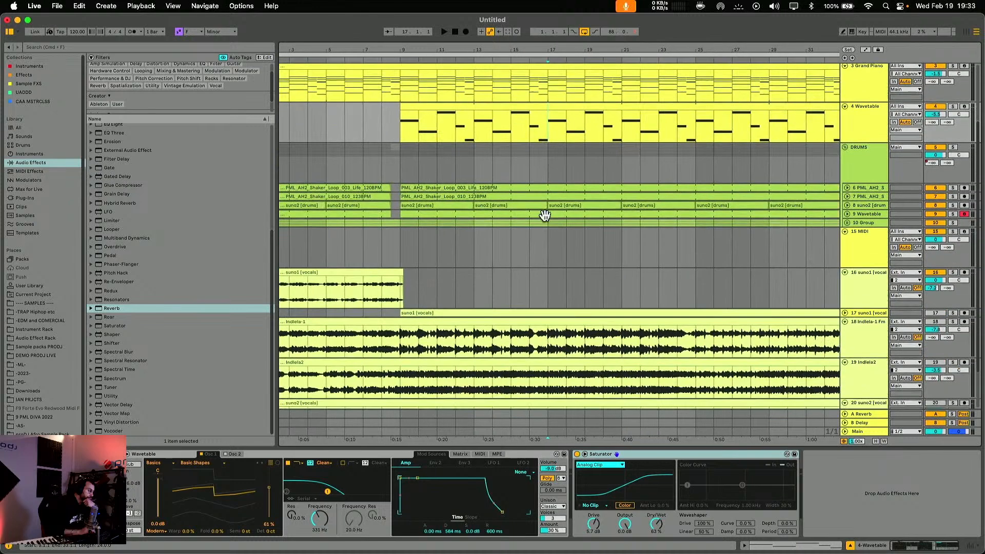
{"action": "scroll", "coordinate": [545, 215], "scroll_direction": "down", "scroll_amount": 3}
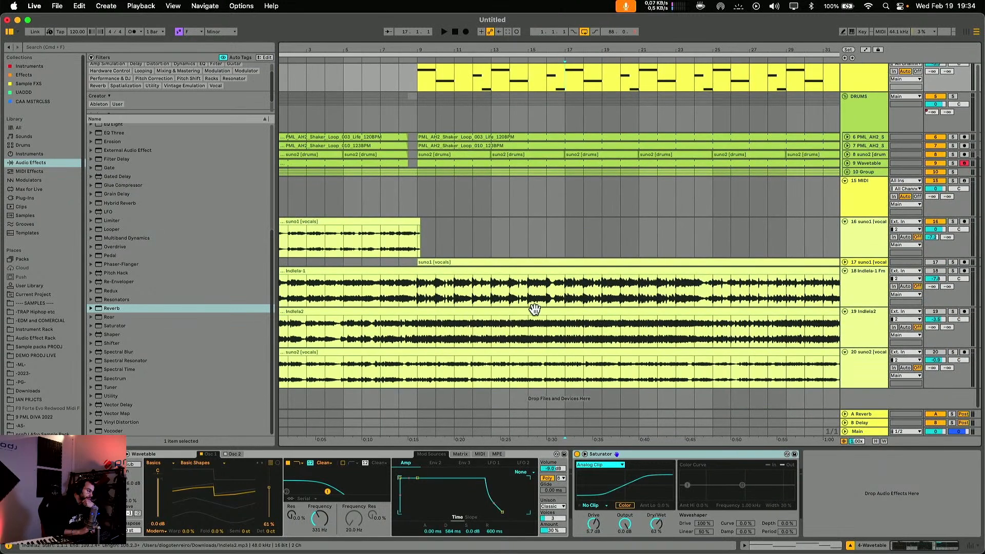
Switch to Suno in Firefox and create an instrumental song described as "marimba song with simple elements, mainly marimba and kalimba, 120 bpm, Eminor".
{"action": "key", "text": "ctrl+Up"}
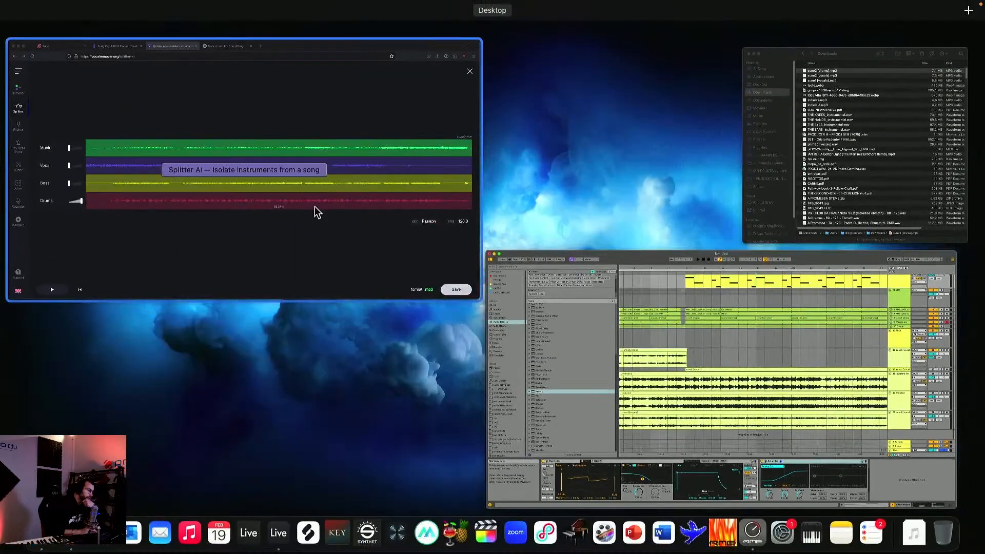
{"action": "left_click", "coordinate": [314, 211]}
{"action": "left_click", "coordinate": [111, 26]}
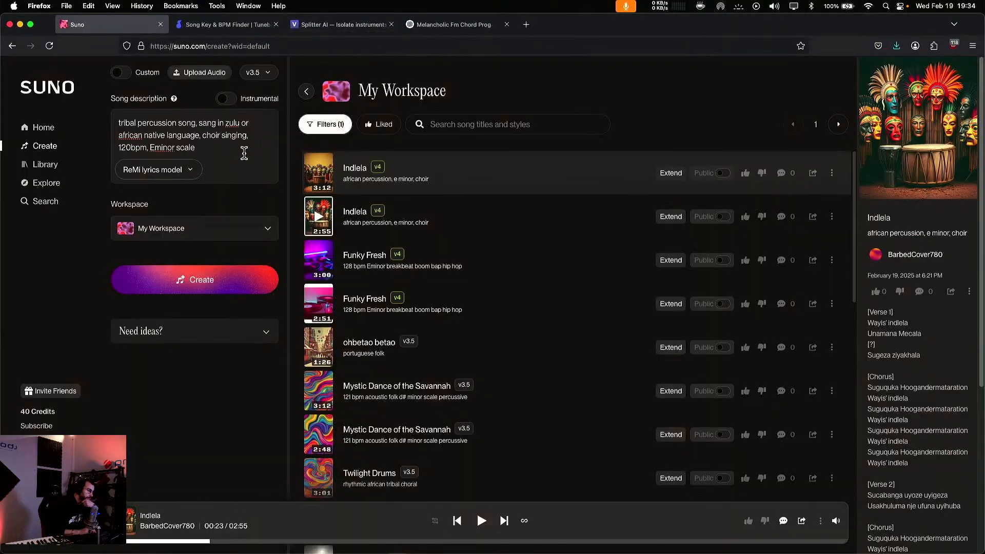
{"action": "left_click_drag", "start_coordinate": [211, 148], "coordinate": [120, 114]}
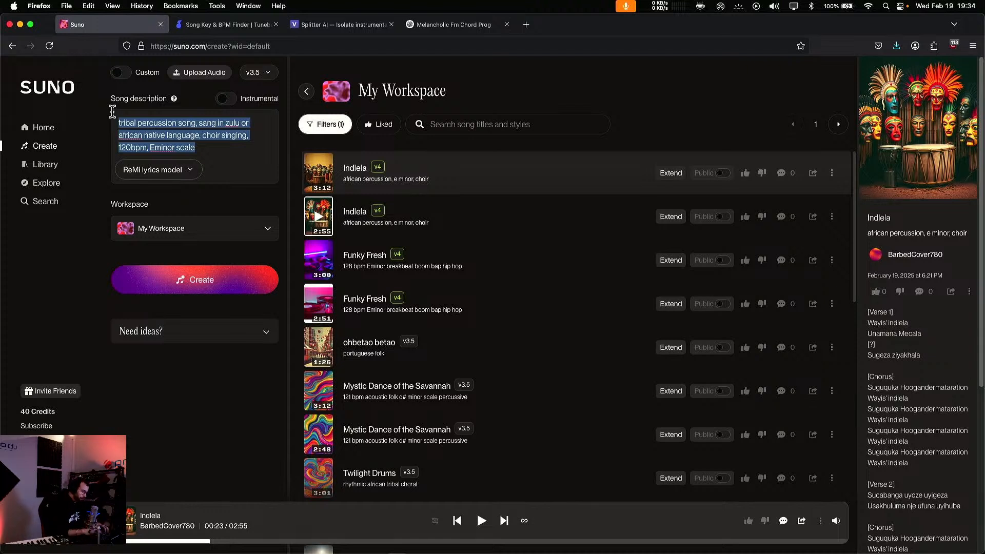
{"action": "type", "text": "marimbs"}
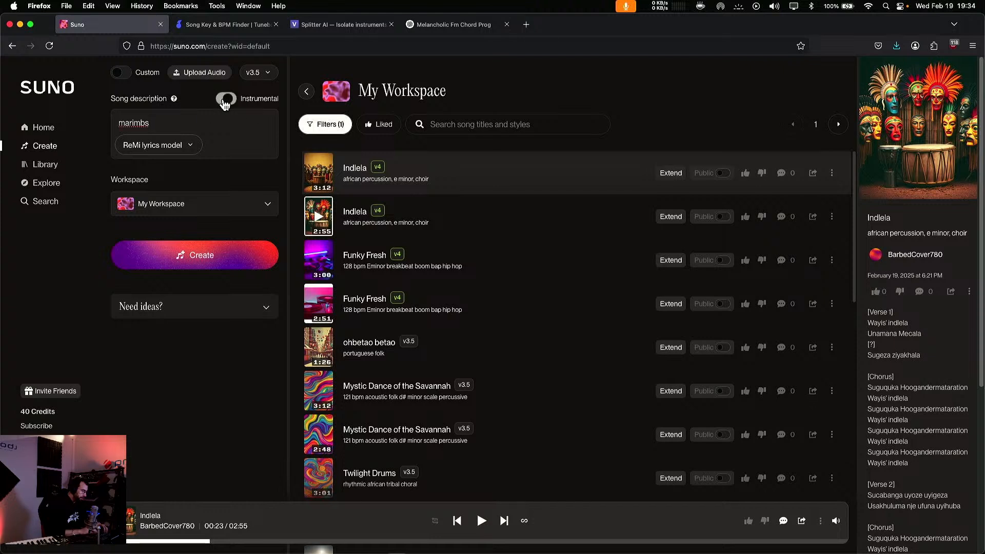
{"action": "left_click", "coordinate": [224, 105]}
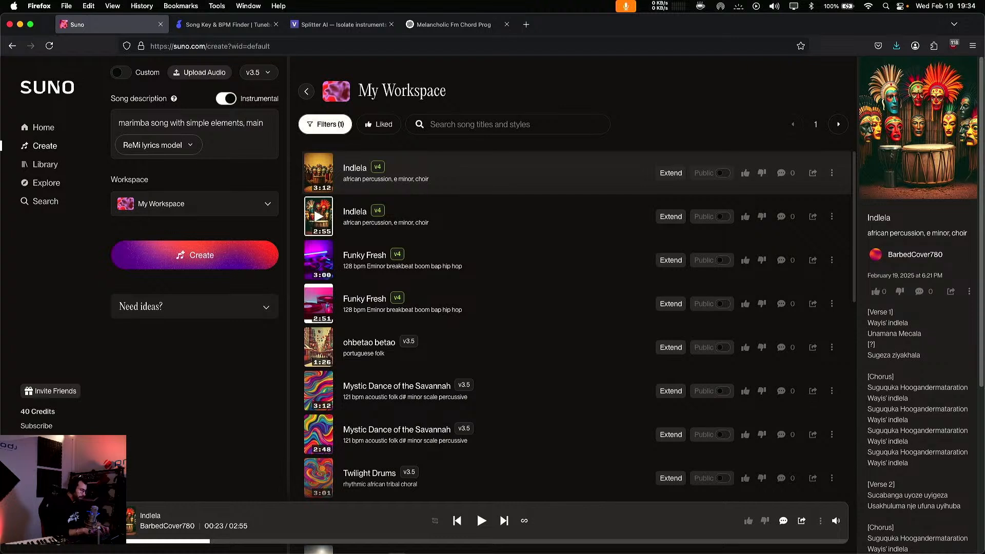
{"action": "type", "text": "ma"}
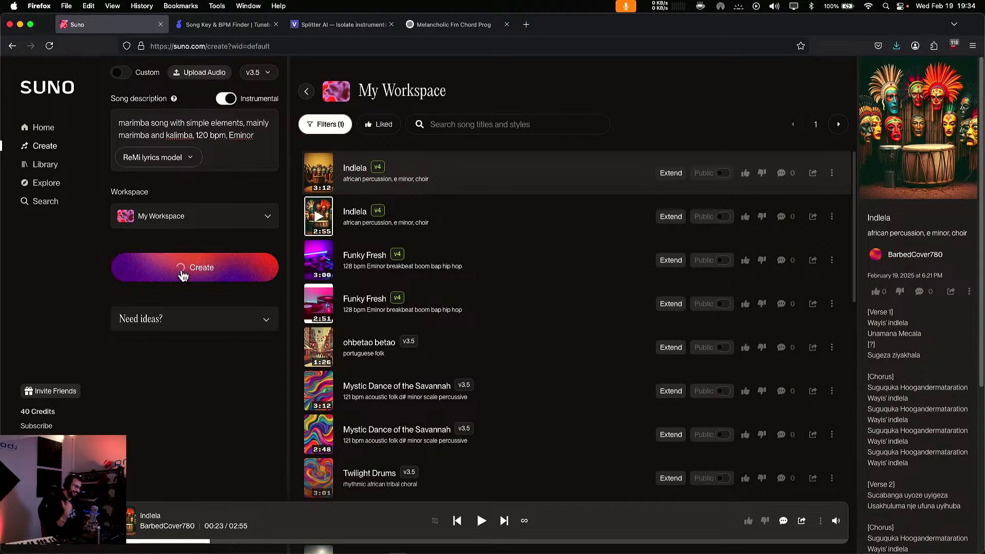
Switch to Ableton Live, insert two audio tracks below the suno1 vocals track 16 and unfold the surrounding tracks.
{"action": "key", "text": "ctrl+Up"}
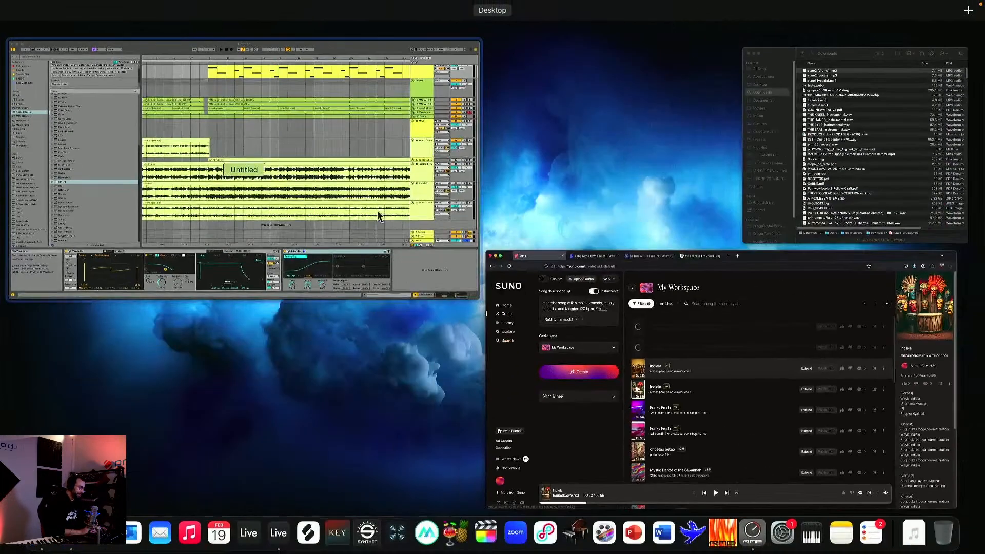
{"action": "left_click", "coordinate": [377, 211]}
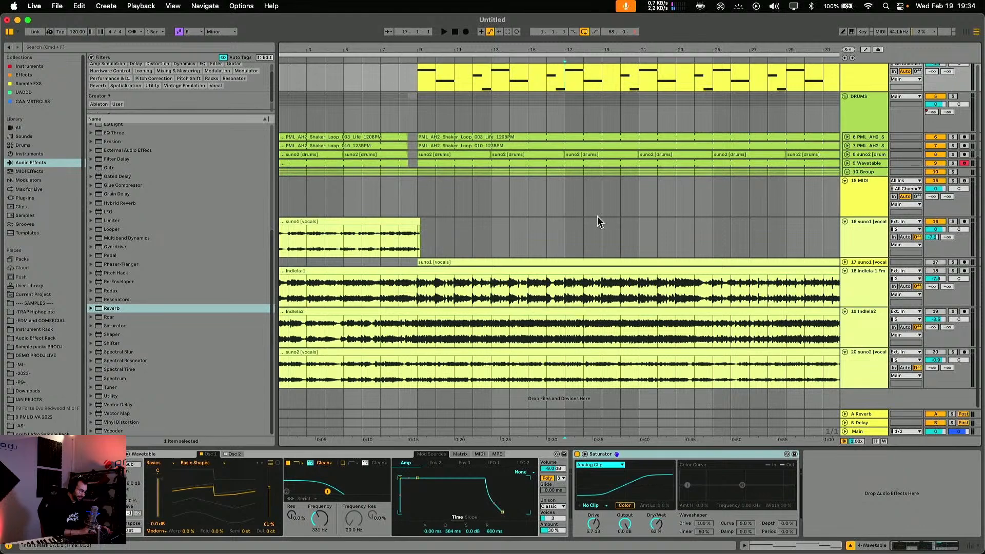
{"action": "scroll", "coordinate": [598, 216], "scroll_direction": "left", "scroll_amount": 1}
{"action": "scroll", "coordinate": [597, 217], "scroll_direction": "up", "scroll_amount": 1}
{"action": "left_click_drag", "start_coordinate": [580, 51], "coordinate": [578, 33]}
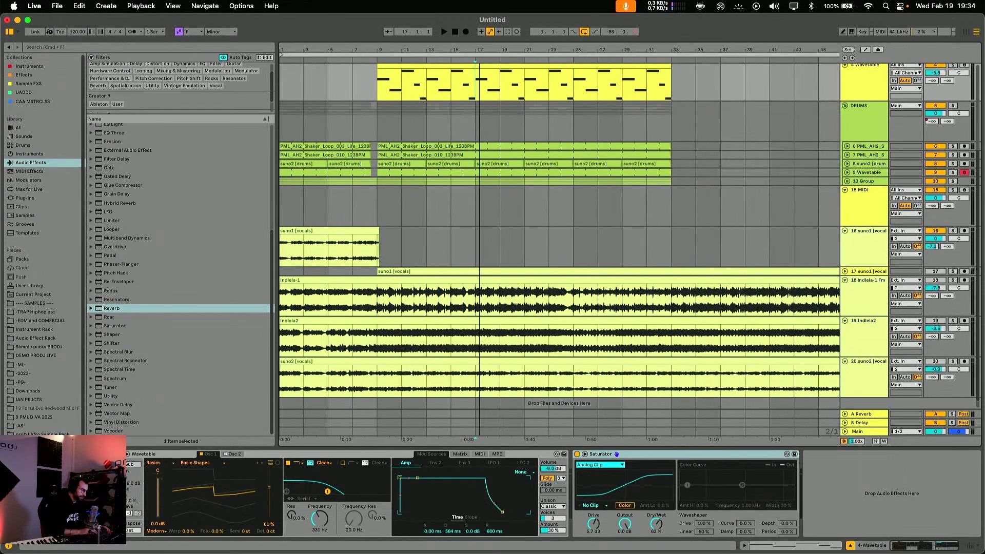
{"action": "left_click_drag", "start_coordinate": [479, 50], "coordinate": [479, 48]}
{"action": "left_click", "coordinate": [864, 242]}
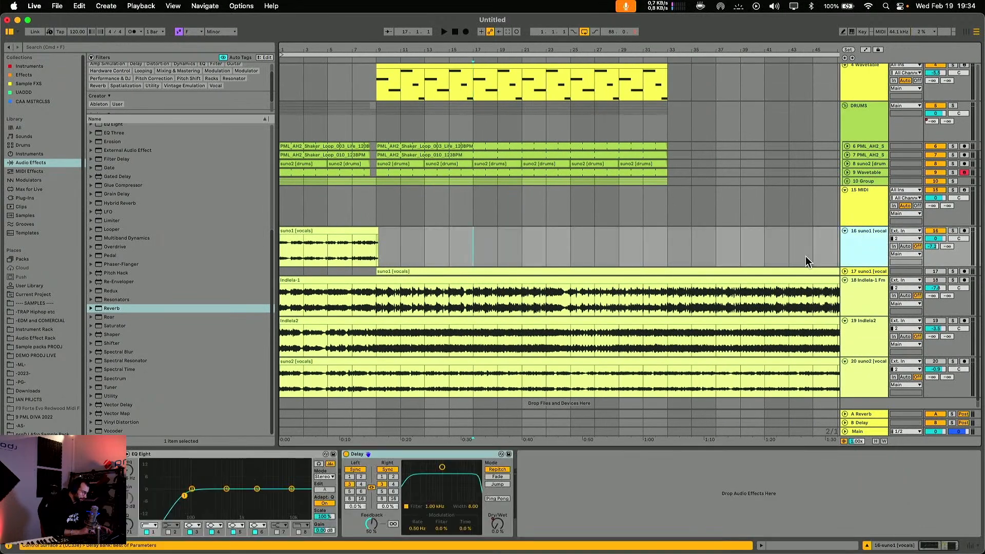
{"action": "key", "text": "super+t"}
{"action": "key", "text": "super+t"}
{"action": "left_click", "coordinate": [845, 280], "text": "alt"}
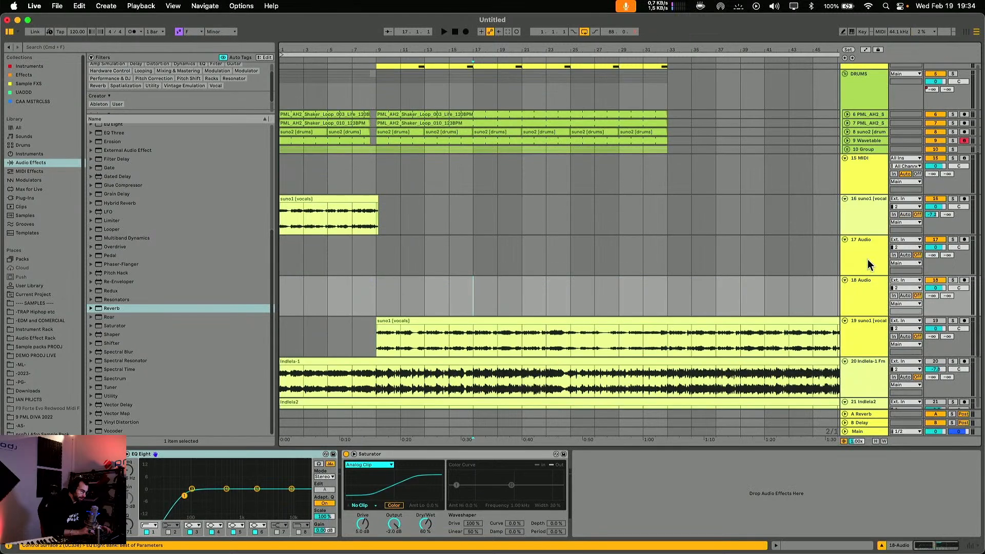
Copy the PML_AH2_Shaker_Loop_003 clip starting at bar 9 from track 6 onto the new audio track 17 at bar 9.
{"action": "left_click", "coordinate": [869, 265]}
{"action": "key", "text": "a"}
{"action": "key", "text": "a"}
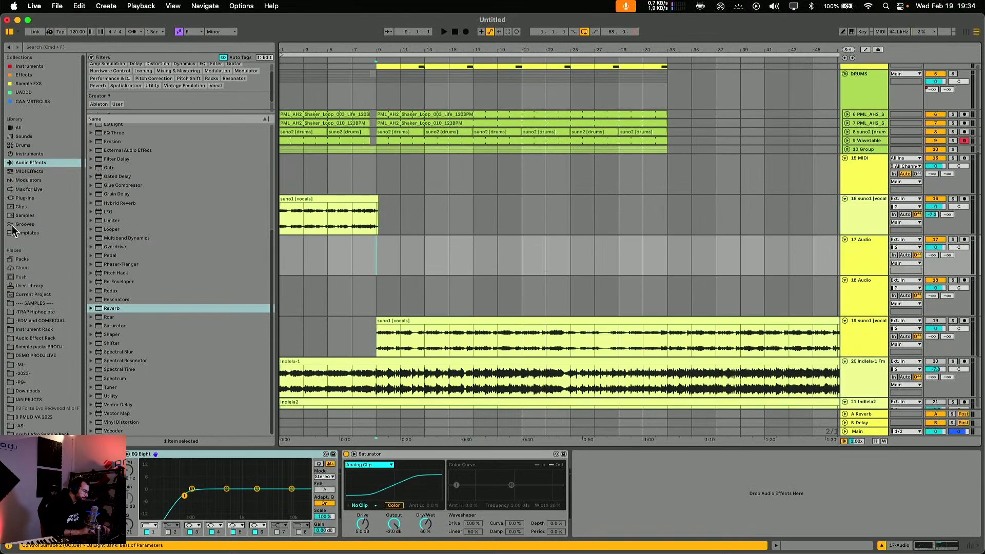
{"action": "scroll", "coordinate": [470, 223], "scroll_direction": "up", "scroll_amount": 4}
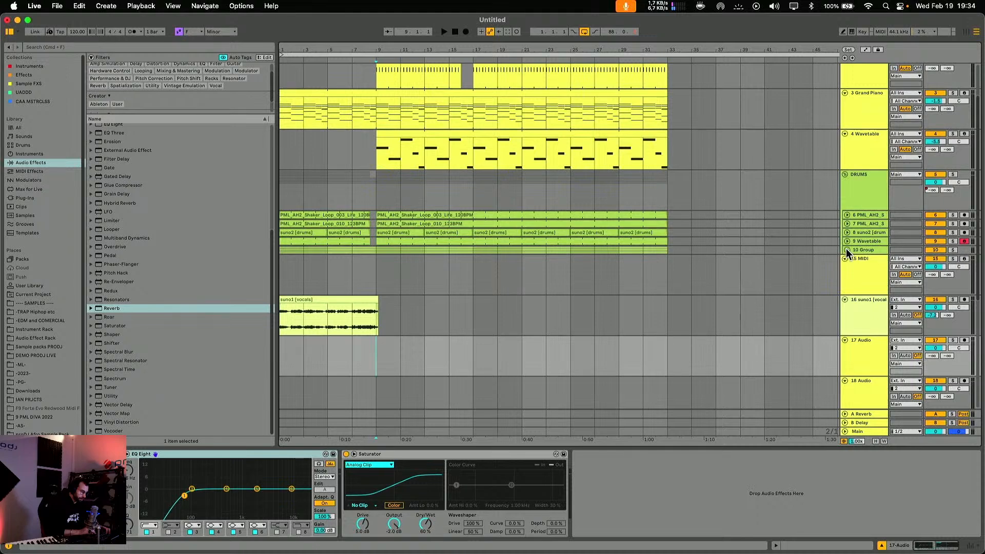
{"action": "left_click", "coordinate": [847, 224], "text": "alt"}
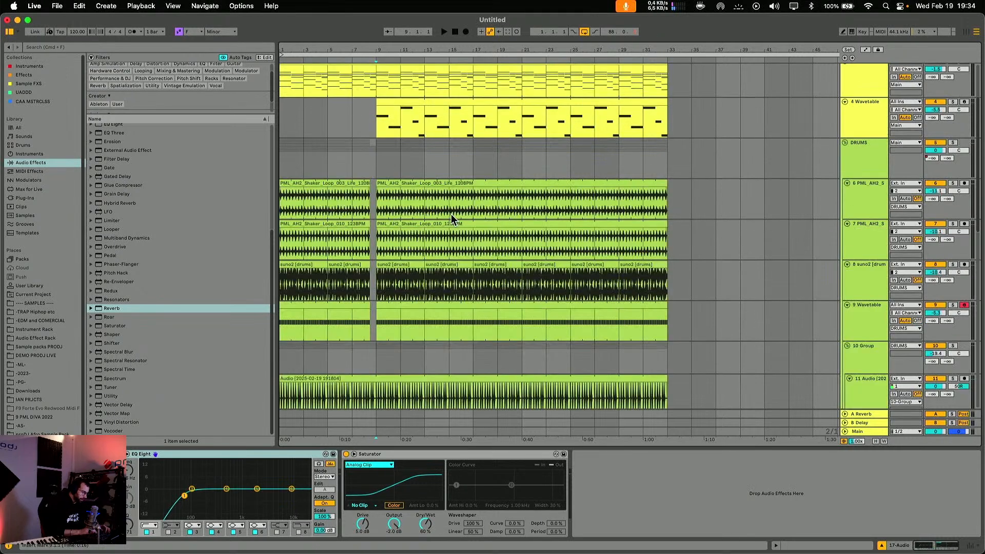
{"action": "left_click", "coordinate": [390, 193]}
{"action": "scroll", "coordinate": [440, 248], "scroll_direction": "down", "scroll_amount": 10}
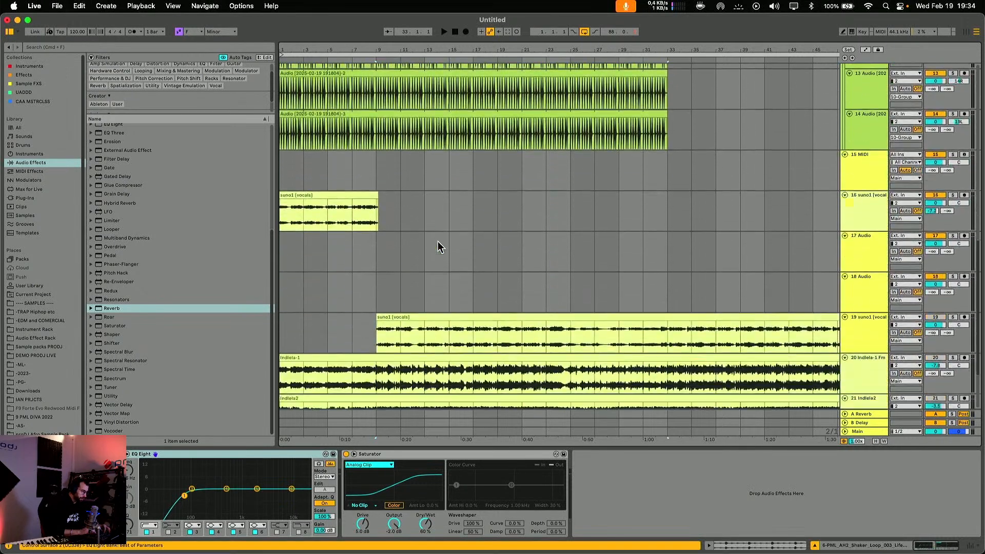
{"action": "left_click", "coordinate": [382, 226]}
{"action": "key", "text": "super+v"}
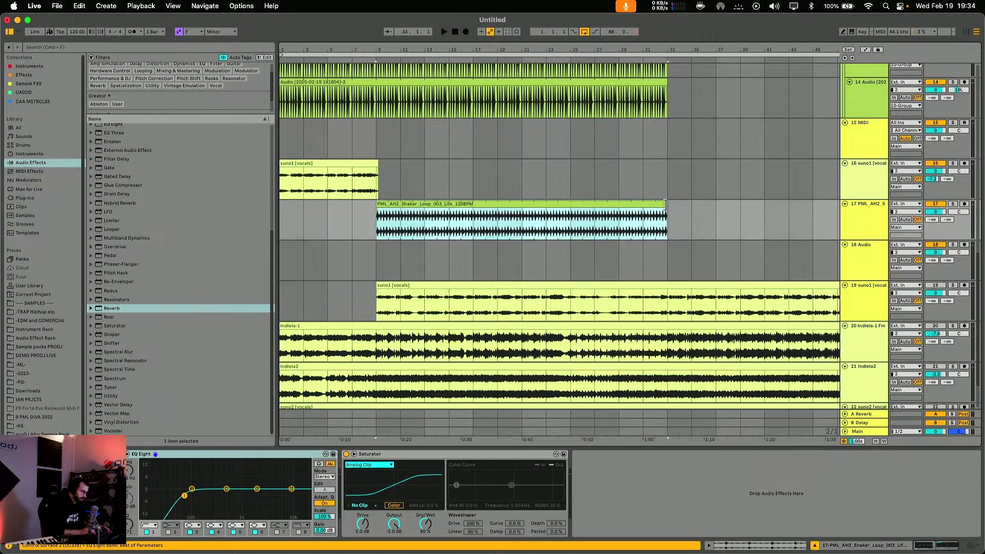
Shorten the shaker clip on track 17 to one bar with looping off, and solo the track.
{"action": "left_click_drag", "start_coordinate": [663, 205], "coordinate": [378, 207]}
{"action": "double_click", "coordinate": [392, 214]}
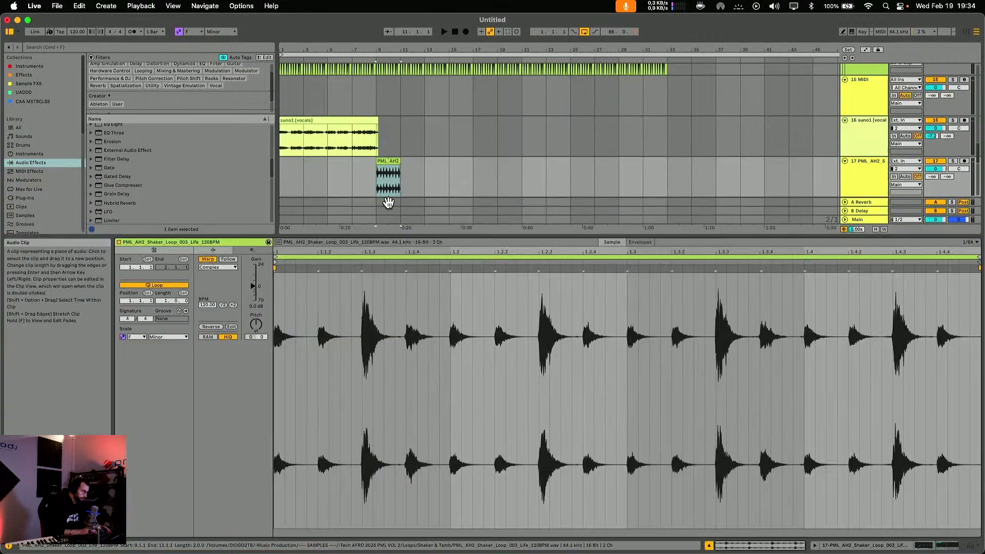
{"action": "left_click_drag", "start_coordinate": [396, 186], "coordinate": [388, 167]}
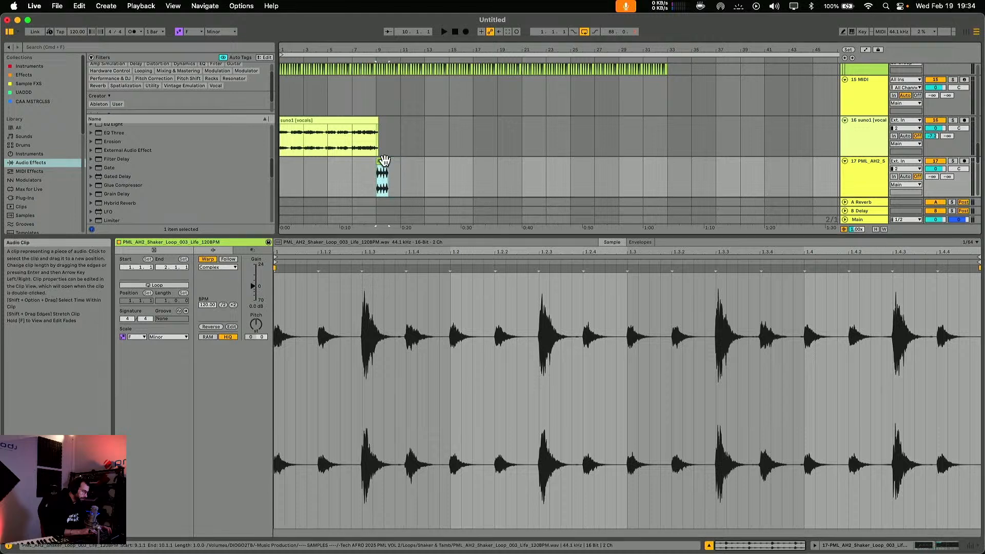
{"action": "left_click_drag", "start_coordinate": [374, 46], "coordinate": [375, 77]}
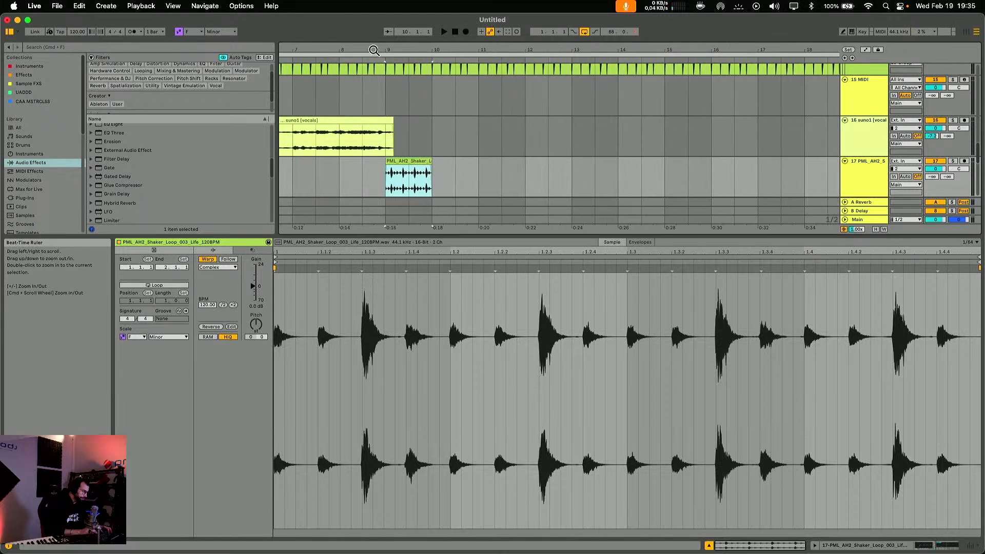
{"action": "key", "text": "shift+Tab"}
{"action": "key", "text": "s"}
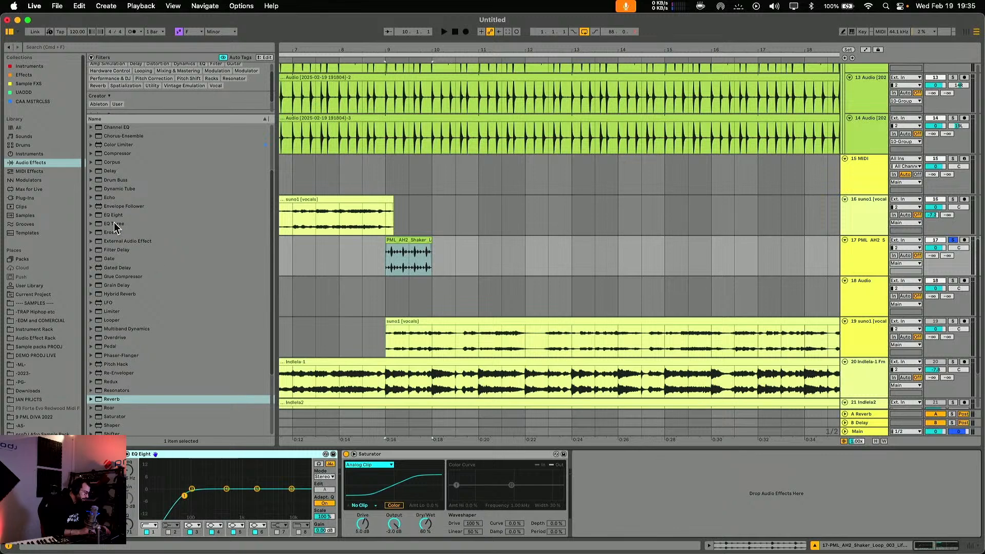
Add the Delay effect to track 17, and freeze and flatten the track.
{"action": "left_click", "coordinate": [106, 171]}
{"action": "left_click_drag", "start_coordinate": [425, 267], "coordinate": [426, 268]}
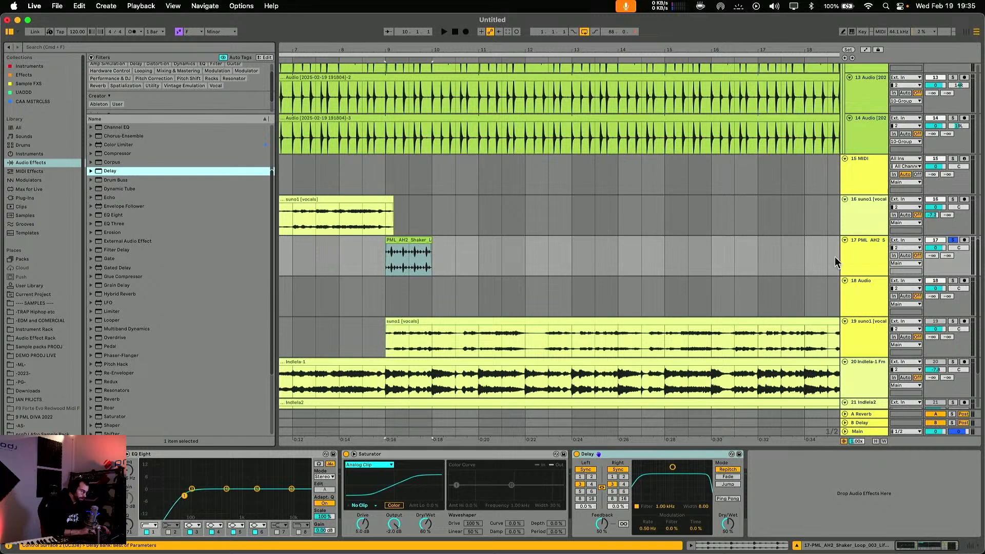
{"action": "right_click", "coordinate": [862, 260]}
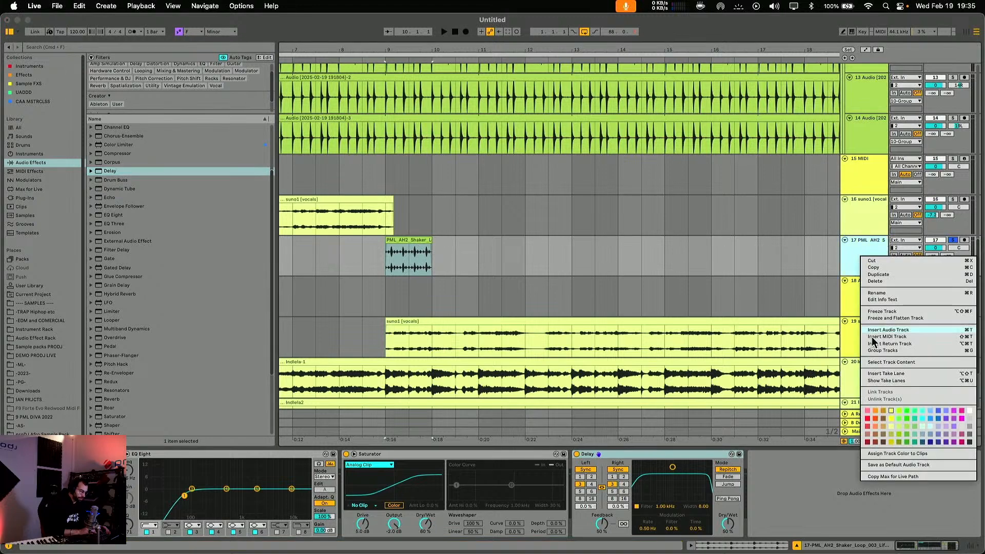
{"action": "left_click", "coordinate": [895, 318]}
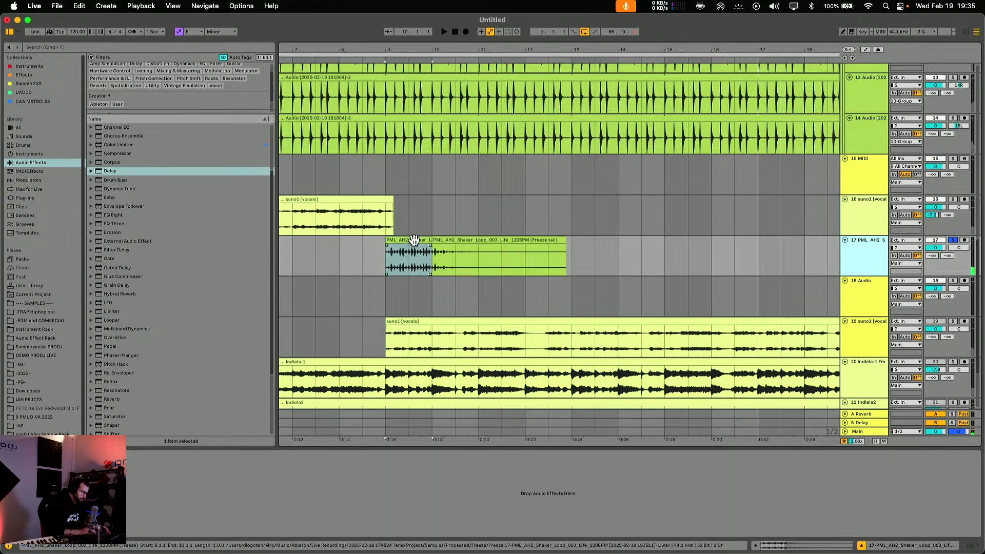
Delete the one-bar shaker clip ahead of the freeze tail on track 17 and audition the remaining tail.
{"action": "left_click", "coordinate": [413, 240]}
{"action": "left_click_drag", "start_coordinate": [387, 243], "coordinate": [408, 242]}
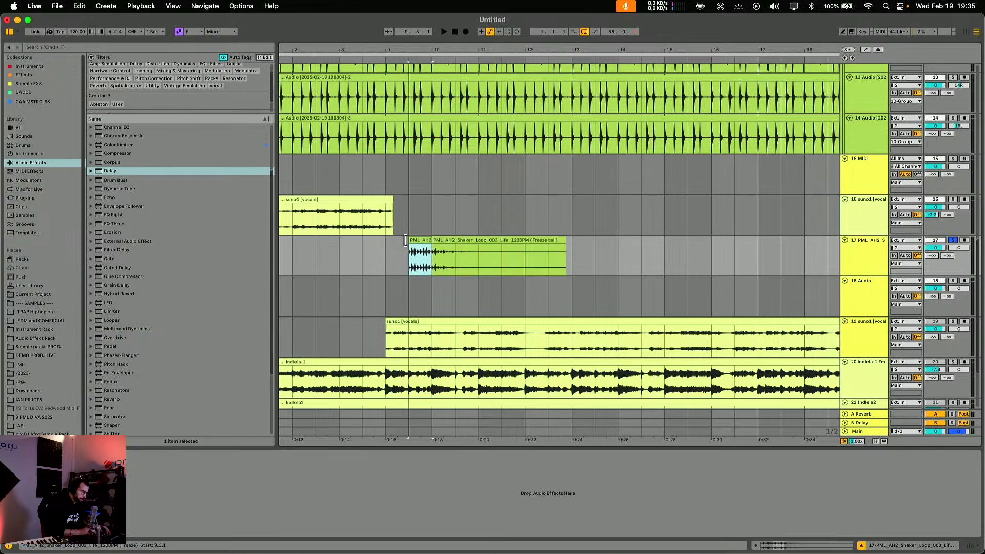
{"action": "key", "text": "space"}
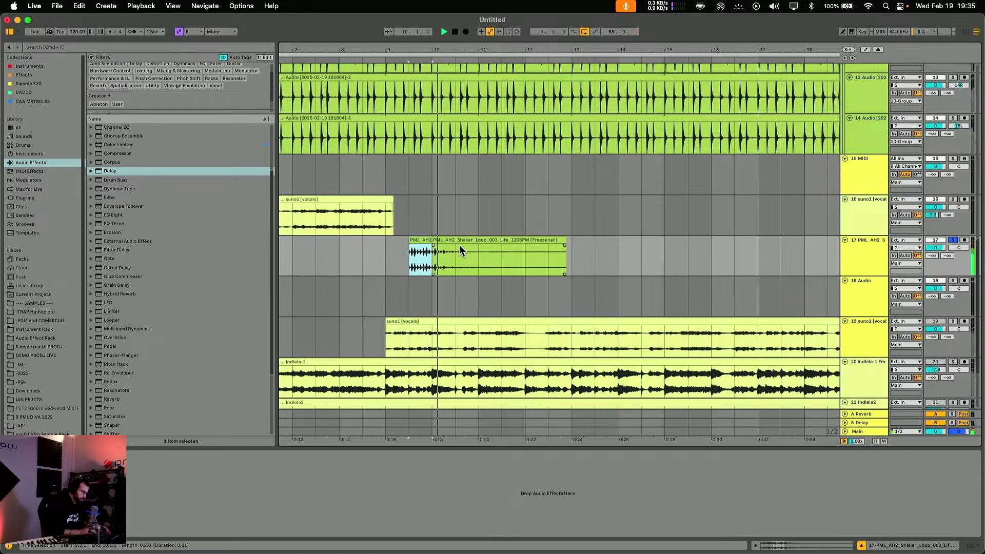
{"action": "left_click", "coordinate": [446, 240]}
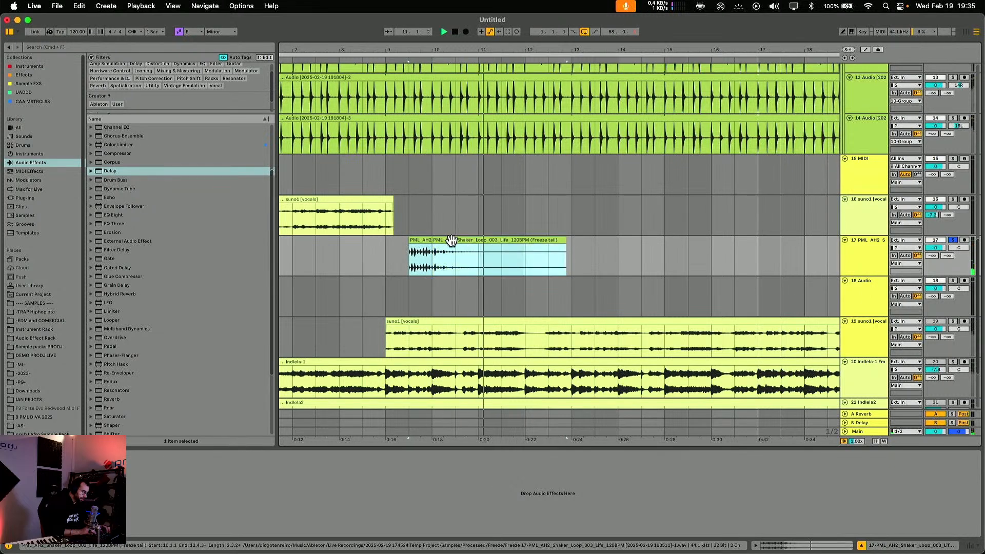
{"action": "key", "text": "space"}
{"action": "left_click", "coordinate": [422, 240]}
{"action": "key", "text": "Delete"}
{"action": "left_click", "coordinate": [451, 239]}
{"action": "key", "text": "space"}
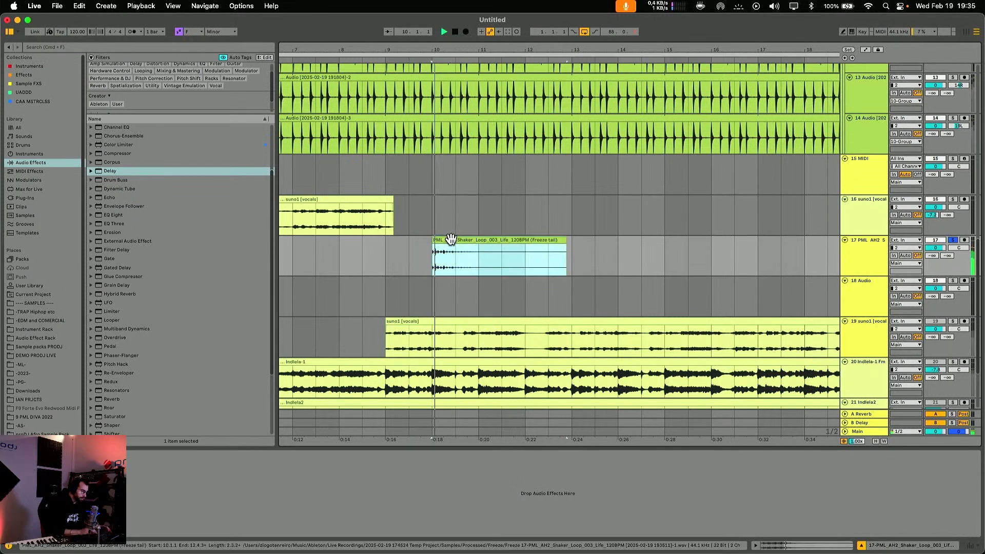
Move the freeze tail to bar 9 and place a reversed duplicate before it, running from bar 6 up to bar 9.
{"action": "left_click_drag", "start_coordinate": [451, 239], "coordinate": [396, 239]}
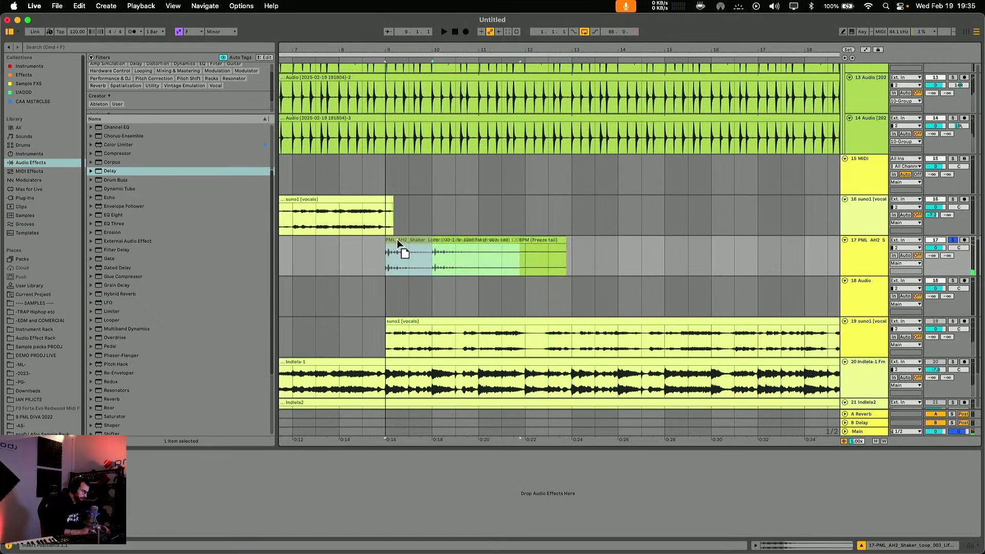
{"action": "key", "text": "super+d"}
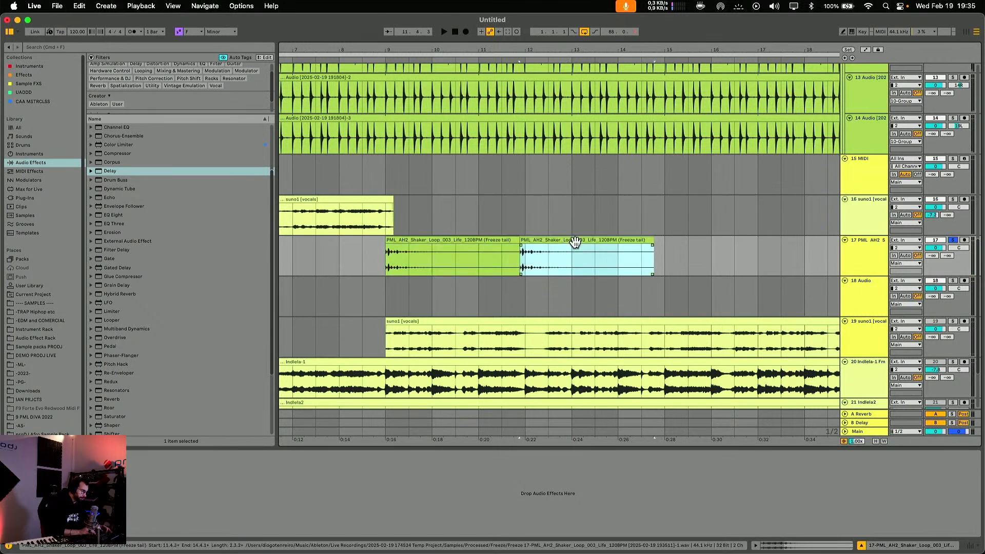
{"action": "left_click_drag", "start_coordinate": [574, 241], "coordinate": [311, 240]}
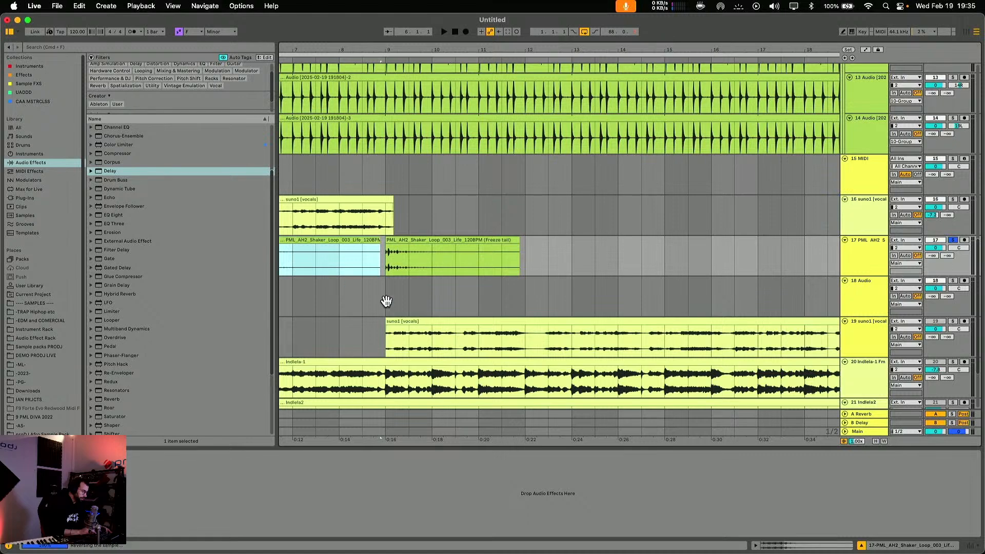
{"action": "scroll", "coordinate": [487, 287], "scroll_direction": "left", "scroll_amount": 5}
{"action": "left_click", "coordinate": [621, 260]}
{"action": "left_click", "coordinate": [618, 249]}
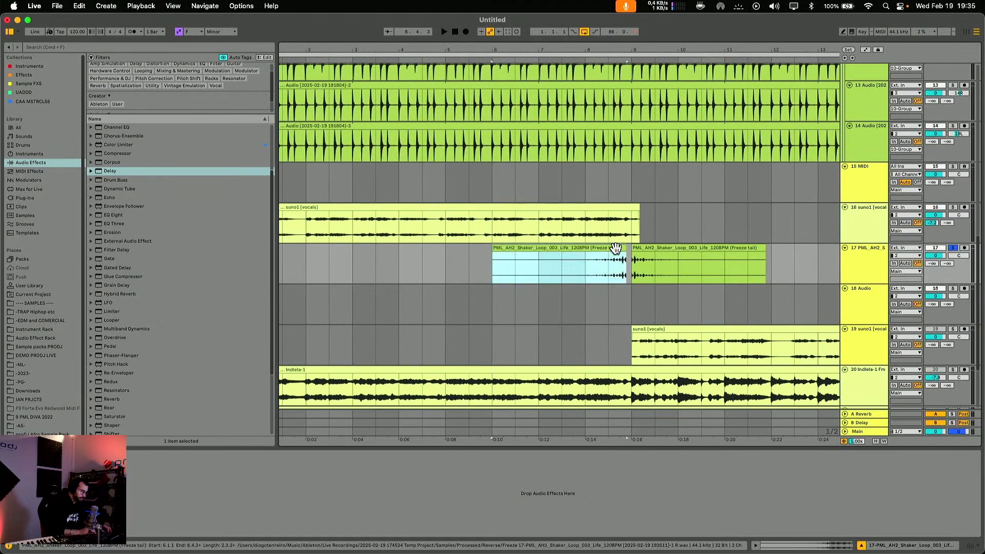
{"action": "left_click_drag", "start_coordinate": [625, 248], "coordinate": [631, 248]}
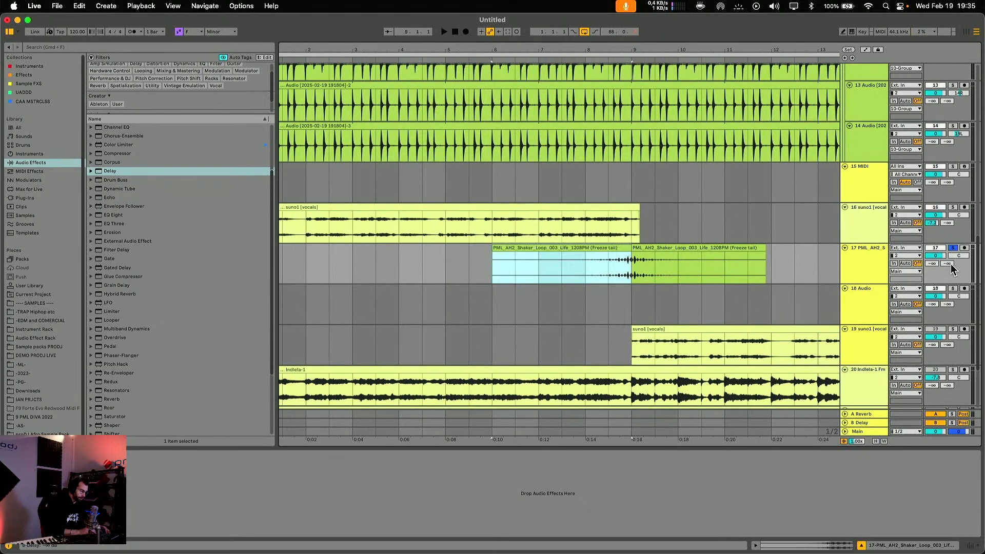
Add the Delay and Reverb effects to track 17.
{"action": "left_click", "coordinate": [108, 174]}
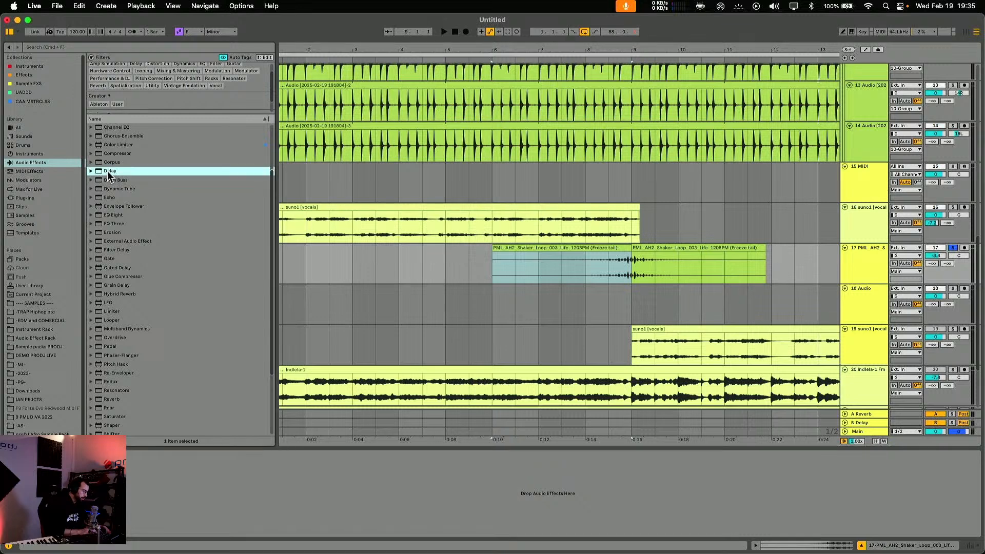
{"action": "left_click_drag", "start_coordinate": [630, 256], "coordinate": [631, 256]}
{"action": "scroll", "coordinate": [115, 385], "scroll_direction": "down", "scroll_amount": 5}
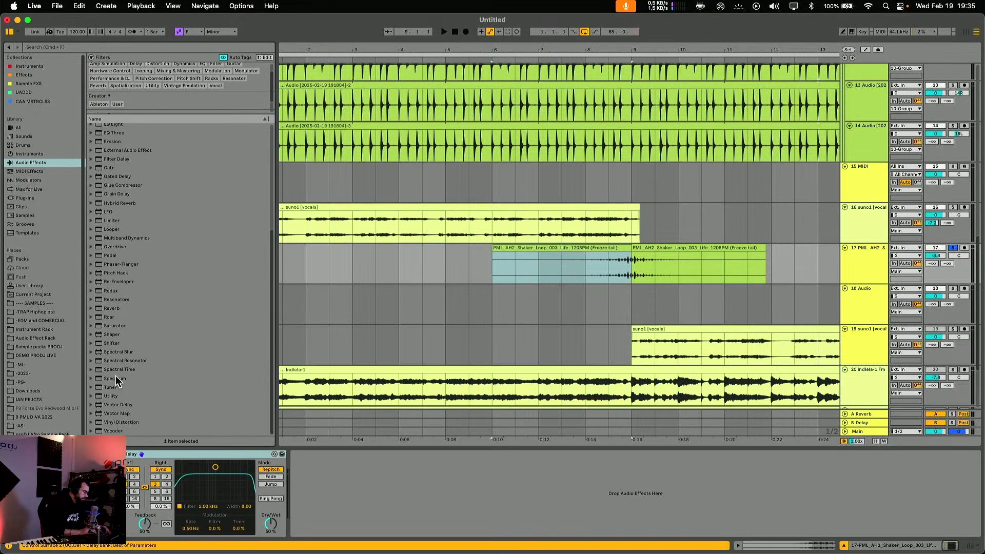
{"action": "left_click_drag", "start_coordinate": [184, 306], "coordinate": [647, 275]}
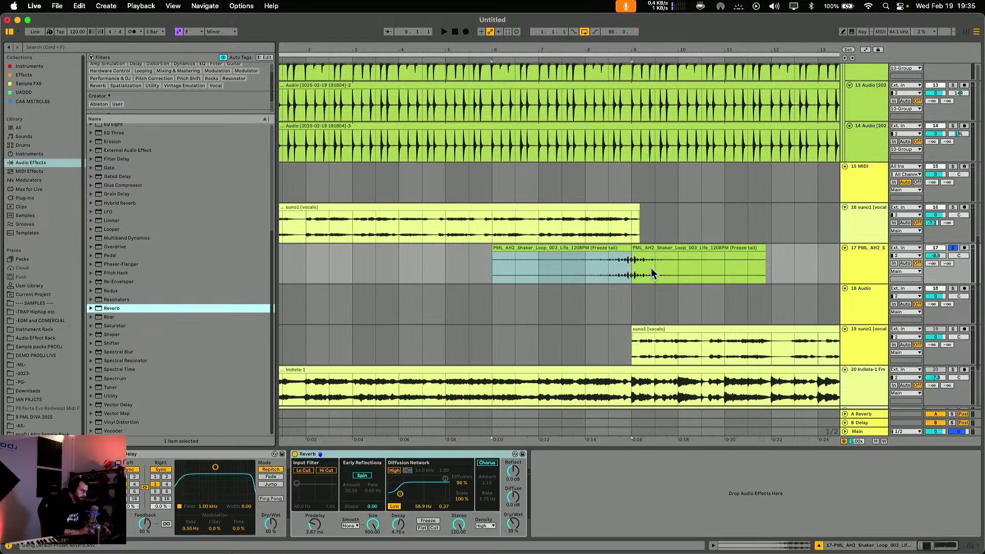
Play the transition with the full mix and raise track 17's first send to about -10 dB.
{"action": "left_click", "coordinate": [514, 263]}
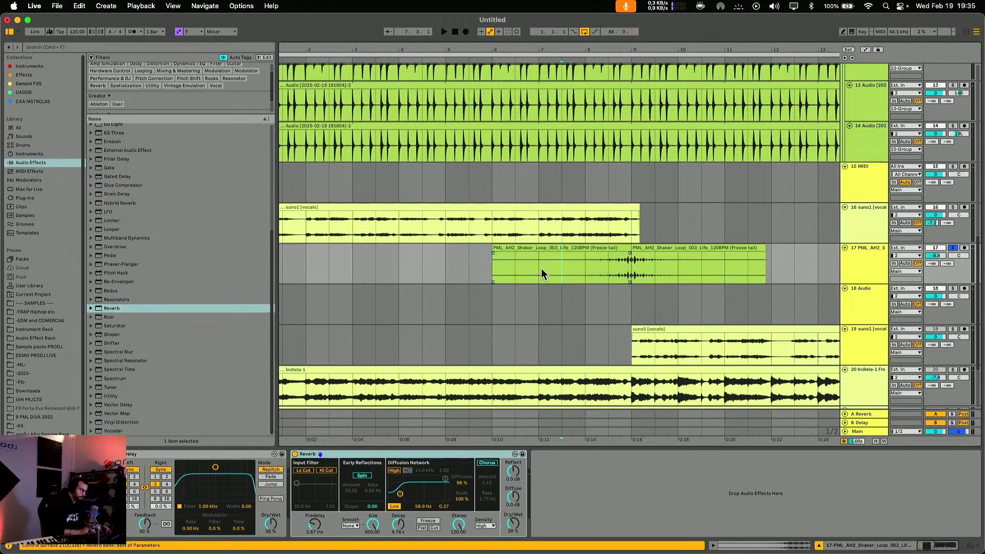
{"action": "key", "text": "space"}
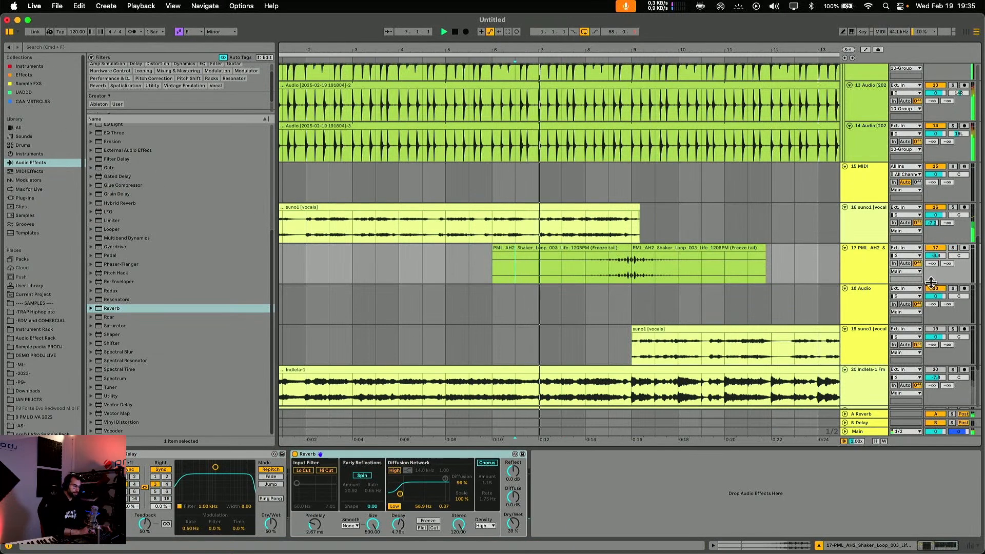
{"action": "left_click_drag", "start_coordinate": [932, 265], "coordinate": [932, 237]}
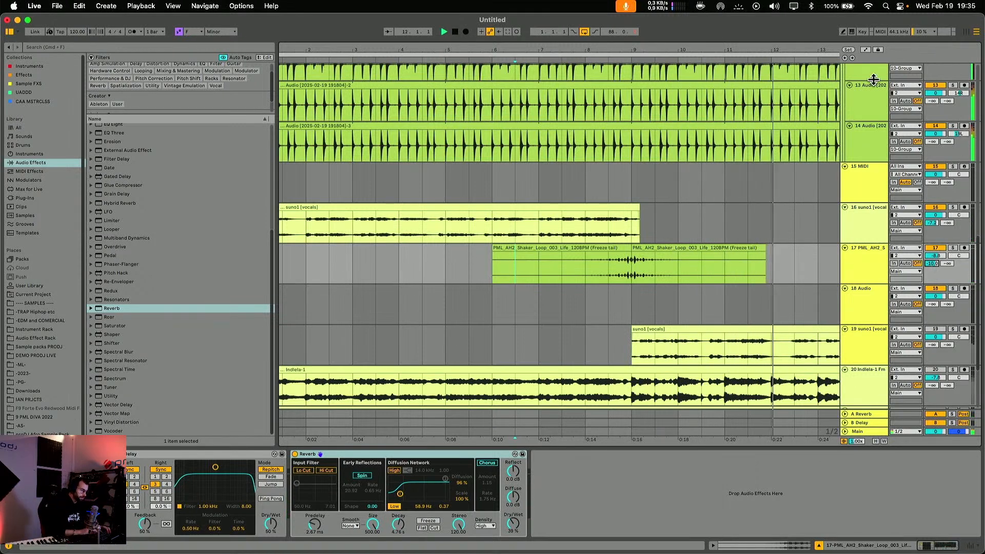
Solo track 17 and listen to the shaker transition from bar 8.
{"action": "left_click", "coordinate": [588, 277]}
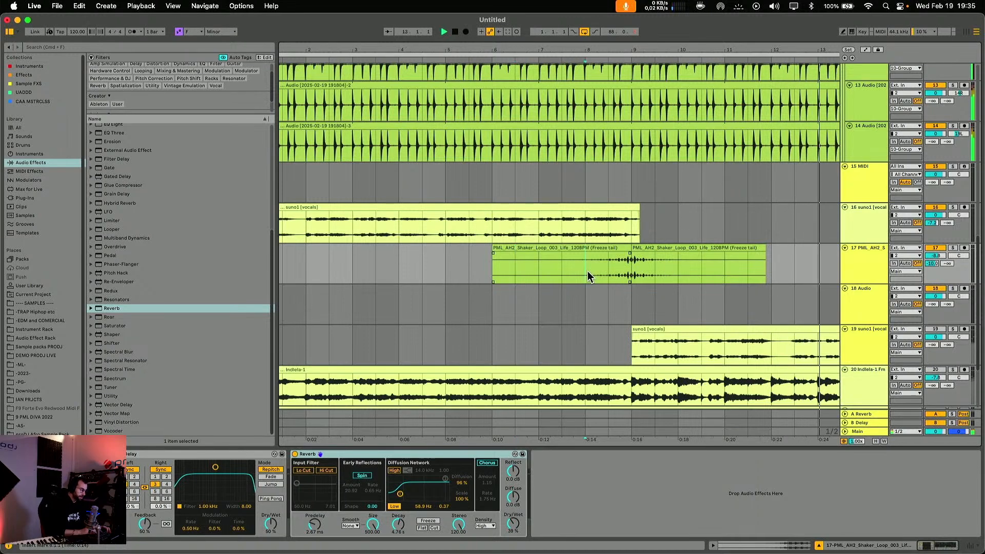
{"action": "key", "text": "s"}
{"action": "key", "text": "space"}
{"action": "key", "text": "space"}
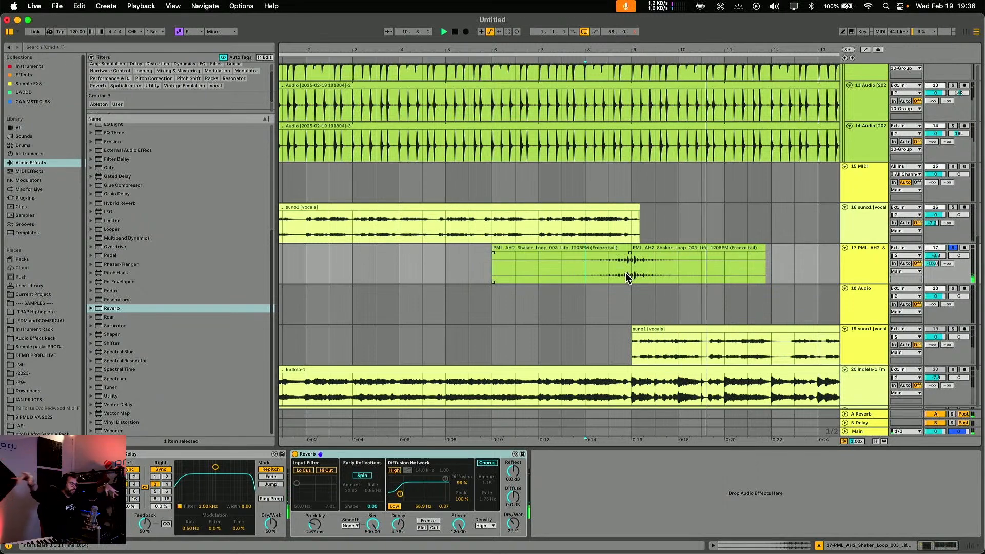
{"action": "left_click", "coordinate": [569, 54]}
{"action": "mouse_move", "coordinate": [565, 53]}
{"action": "left_mouse_down"}
{"action": "mouse_move", "coordinate": [564, 12]}
{"action": "mouse_move", "coordinate": [565, 36]}
{"action": "left_mouse_up"}
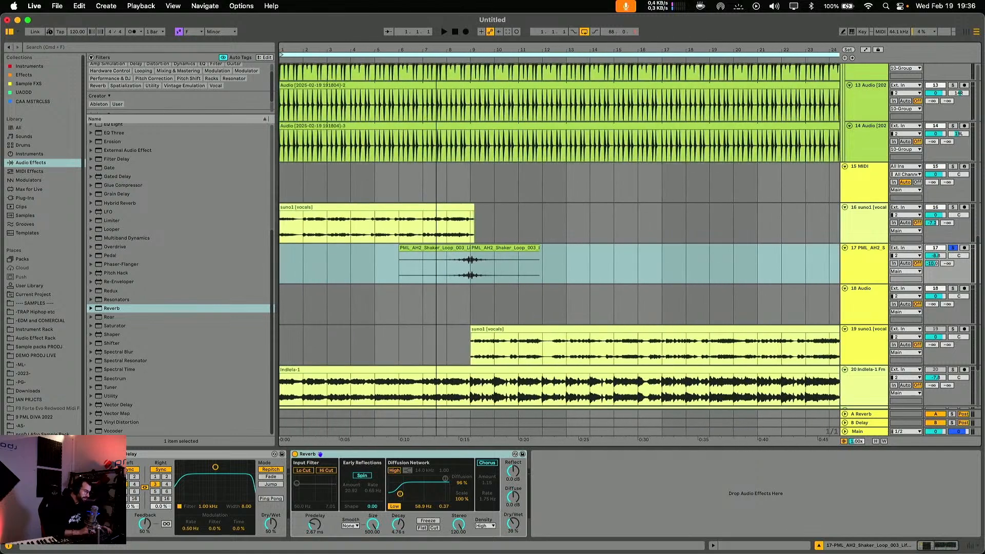
Unsolo track 17 and insert a new MIDI track directly below it.
{"action": "scroll", "coordinate": [468, 228], "scroll_direction": "up", "scroll_amount": 1}
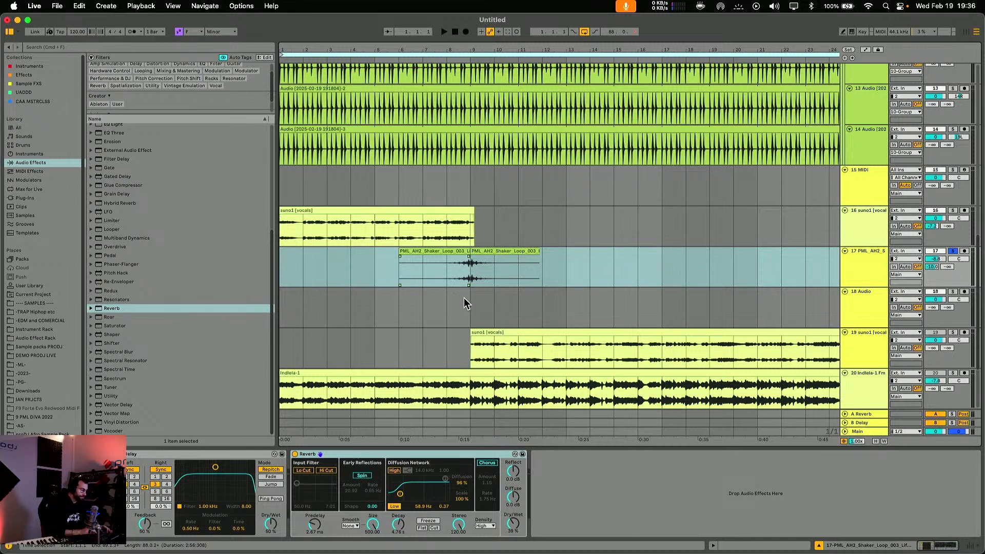
{"action": "key", "text": "s"}
{"action": "left_click", "coordinate": [434, 277]}
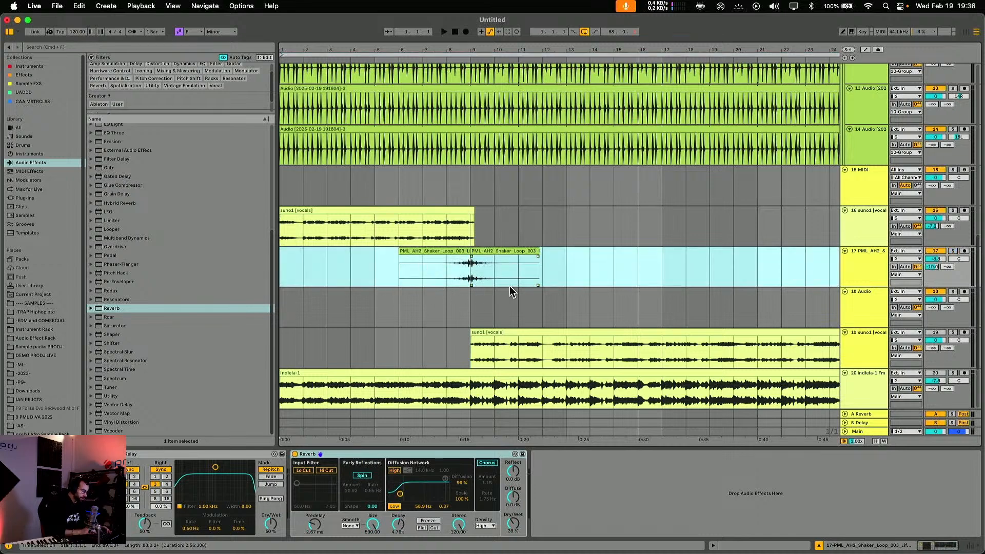
{"action": "left_click", "coordinate": [638, 281]}
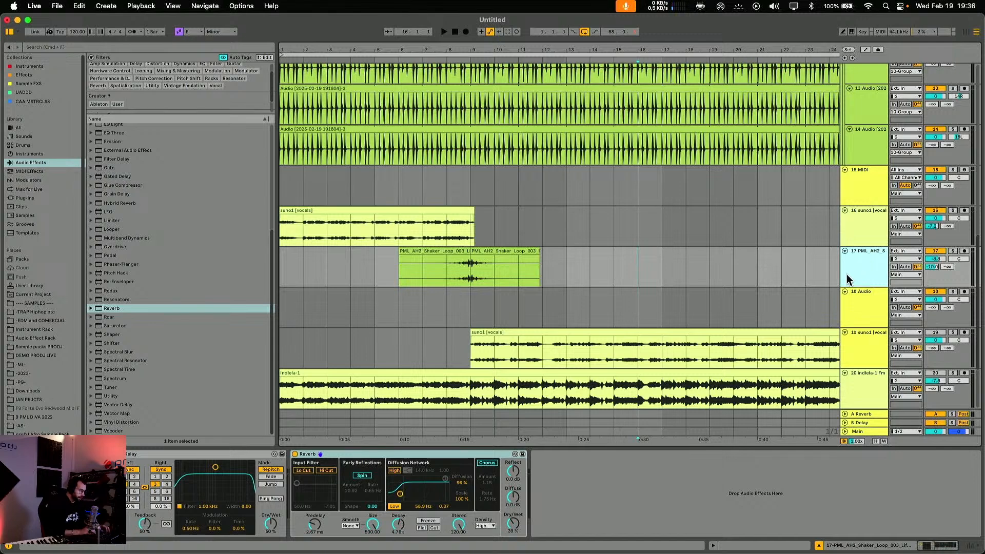
{"action": "key", "text": "super+shift+t"}
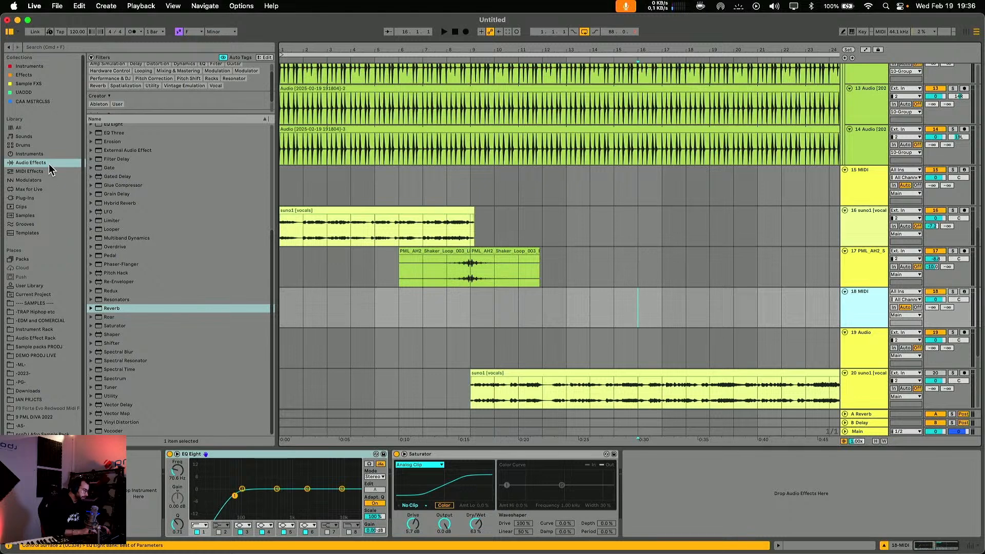
Load the Operator instrument on the new MIDI track 18 and set its oscillator wave to white noise (NoW).
{"action": "left_click", "coordinate": [32, 154]}
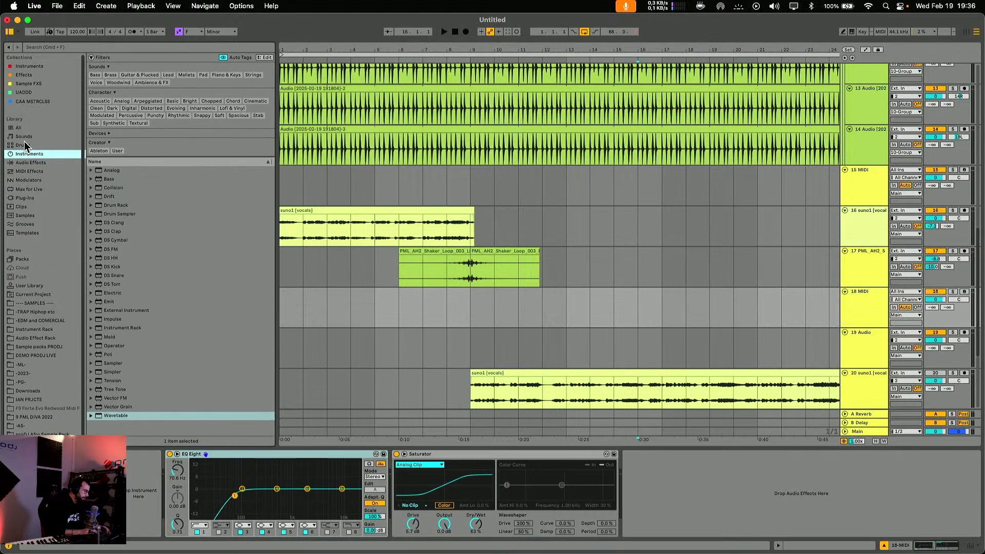
{"action": "left_click", "coordinate": [124, 347]}
{"action": "left_click_drag", "start_coordinate": [140, 504], "coordinate": [141, 504]}
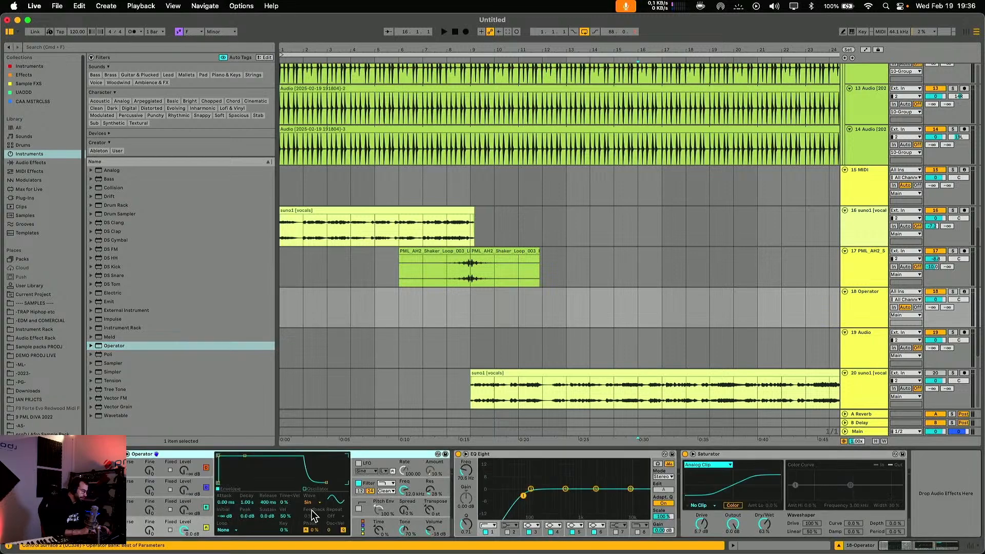
{"action": "left_click", "coordinate": [311, 503]}
{"action": "left_click", "coordinate": [322, 490]}
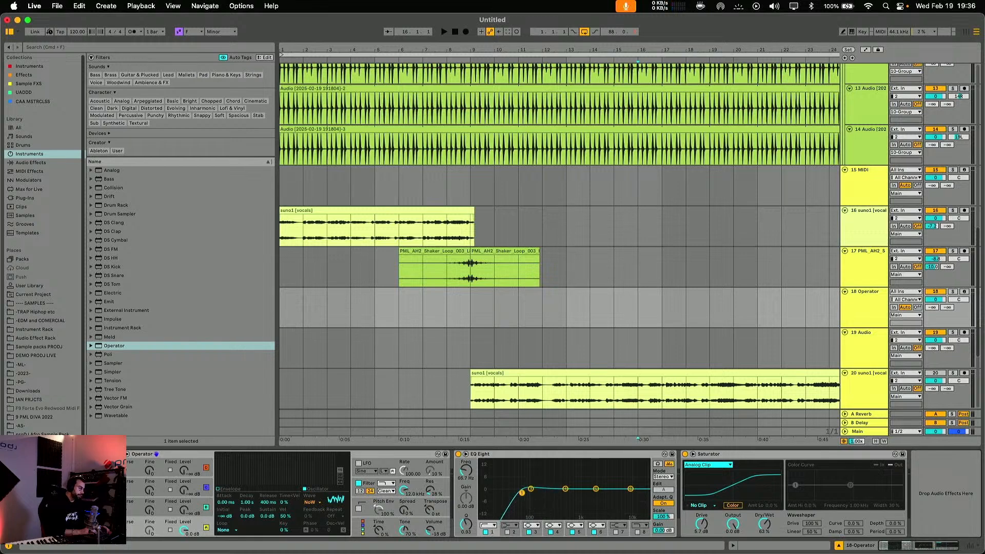
Shape track 18's EQ Eight with a high cut on band 8 and a resonant low cut at about 104 Hz.
{"action": "left_click_drag", "start_coordinate": [522, 484], "coordinate": [602, 479]}
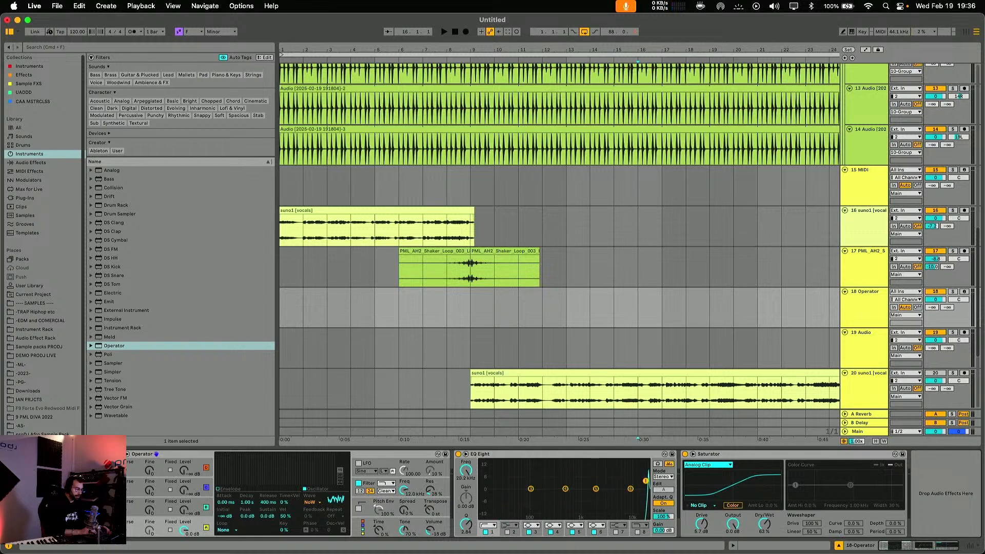
{"action": "left_click", "coordinate": [639, 532]}
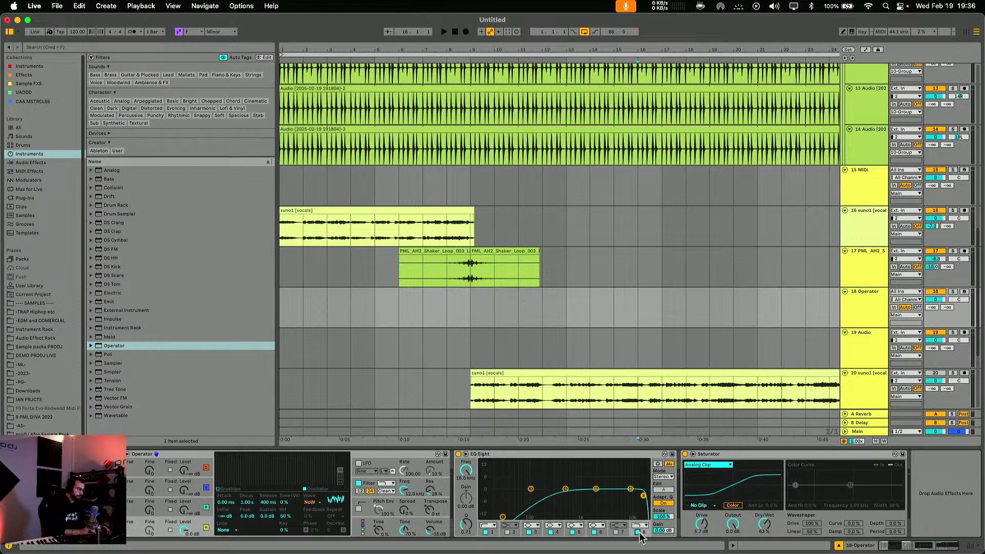
{"action": "left_click_drag", "start_coordinate": [603, 467], "coordinate": [647, 501]}
{"action": "left_click", "coordinate": [503, 518]}
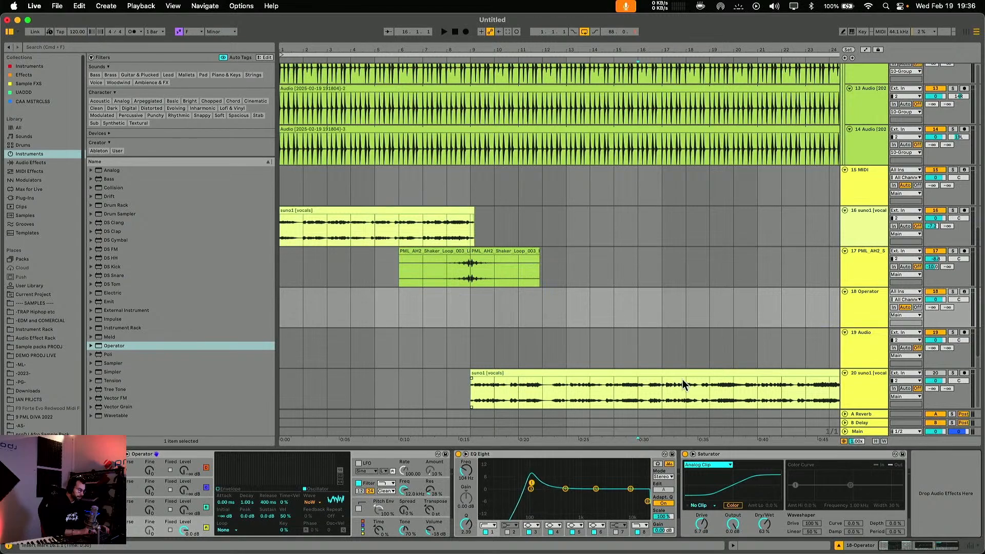
Create a MIDI clip on track 18 from bar 1 to 8.3 holding one continuous F3 note, and lower the track to about -25 dB.
{"action": "left_click", "coordinate": [466, 319]}
{"action": "scroll", "coordinate": [466, 316], "scroll_direction": "up", "scroll_amount": 10}
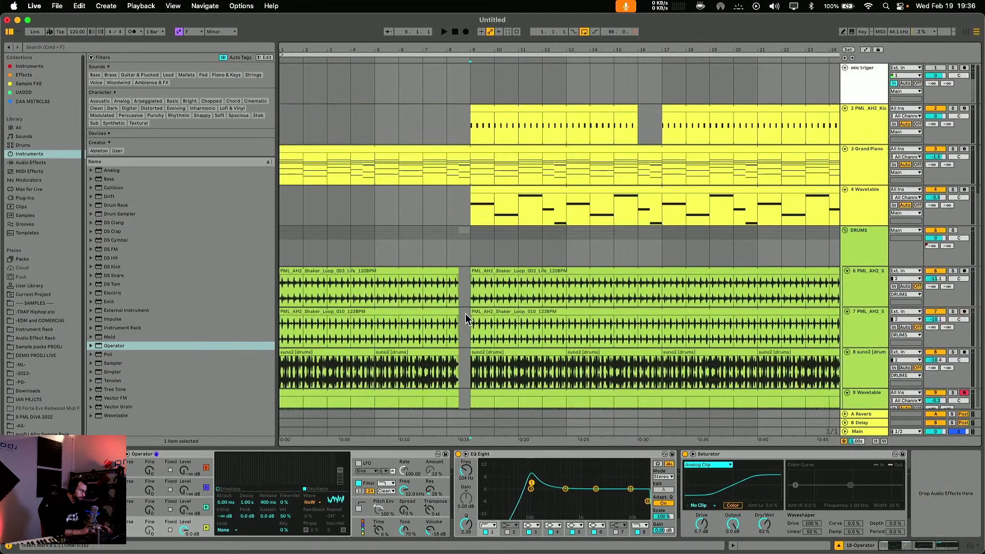
{"action": "scroll", "coordinate": [465, 315], "scroll_direction": "down", "scroll_amount": 13}
{"action": "left_click_drag", "start_coordinate": [457, 206], "coordinate": [244, 205]}
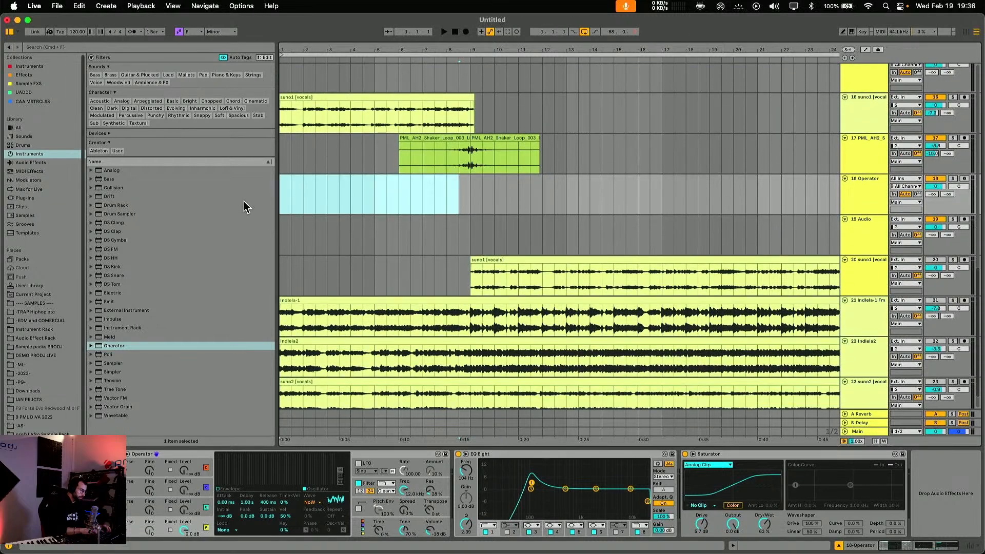
{"action": "key", "text": "super+shift+m"}
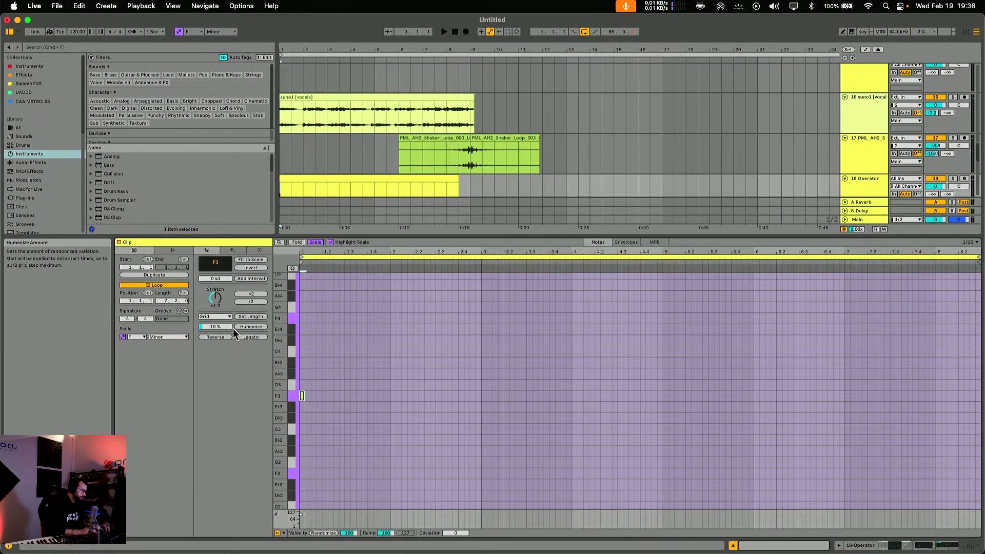
{"action": "left_click", "coordinate": [240, 337]}
{"action": "key", "text": "shift+Tab"}
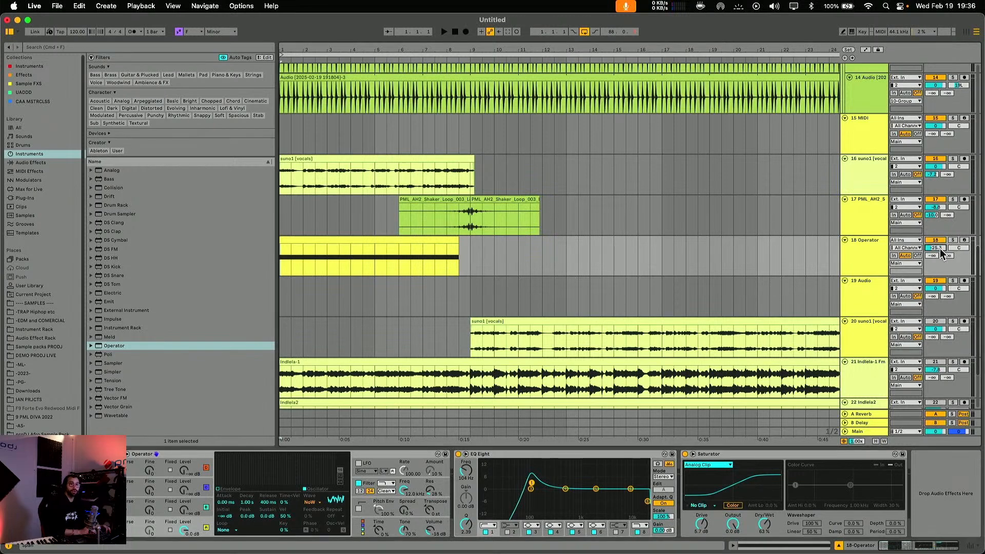
Solo track 18 and, during playback, move the EQ Eight low cut to about 89 Hz with a sharper resonant peak.
{"action": "left_click", "coordinate": [953, 240]}
{"action": "key", "text": "space"}
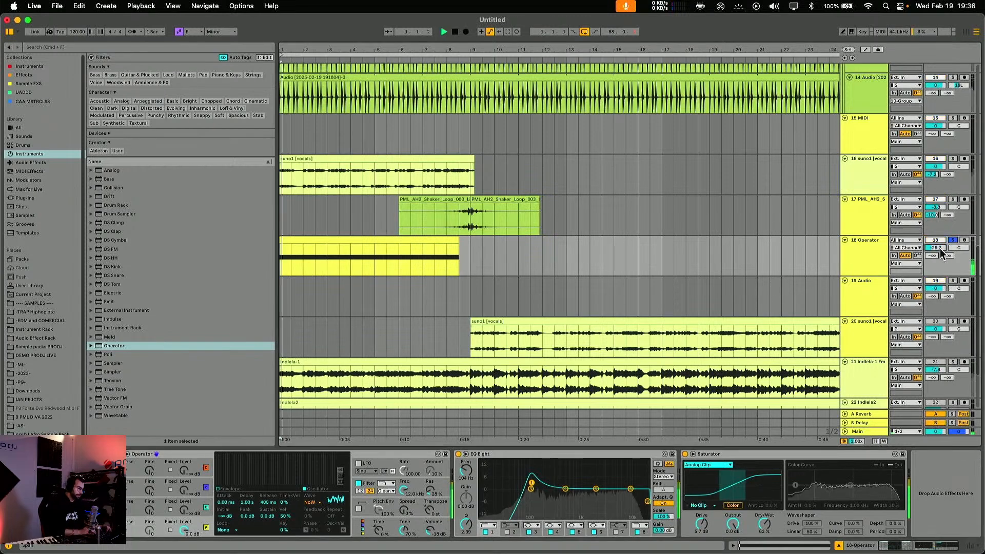
{"action": "mouse_move", "coordinate": [532, 488]}
{"action": "left_mouse_down"}
{"action": "mouse_move", "coordinate": [560, 476]}
{"action": "mouse_move", "coordinate": [529, 475]}
{"action": "left_mouse_up"}
{"action": "key", "text": "space"}
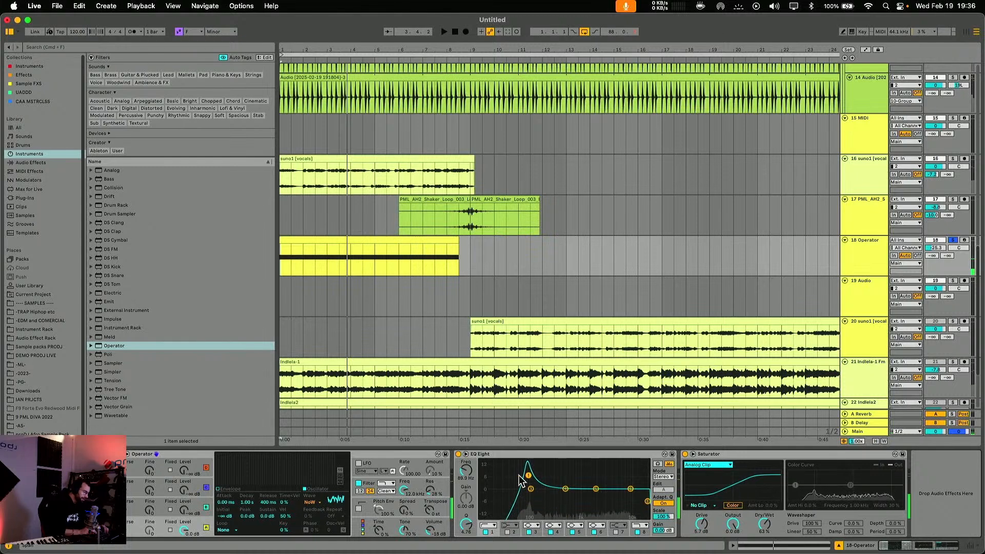
Automate track 18's EQ Eight band 1 frequency to rise until the clip's end, and raise its A-Reverb send to about -7 dB.
{"action": "key", "text": "a"}
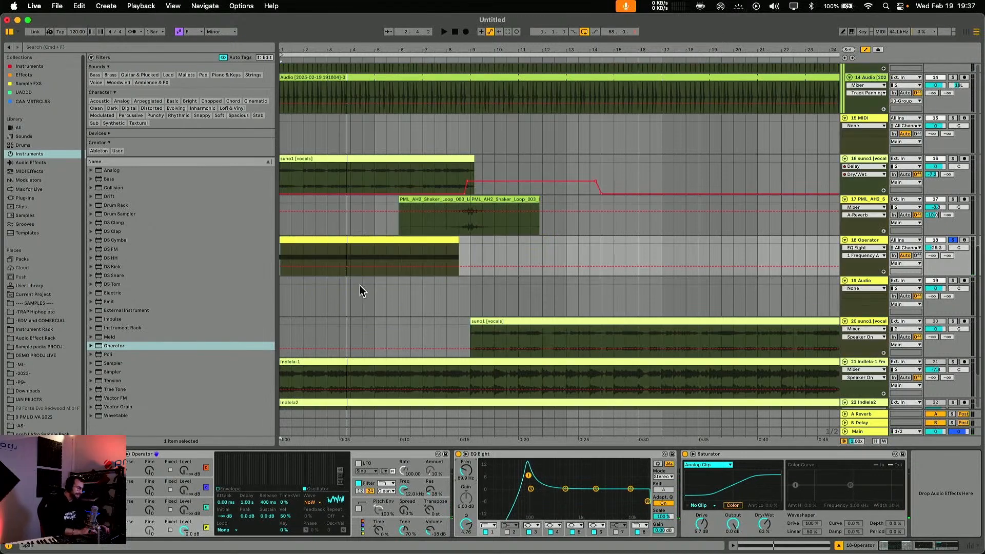
{"action": "left_click", "coordinate": [292, 266]}
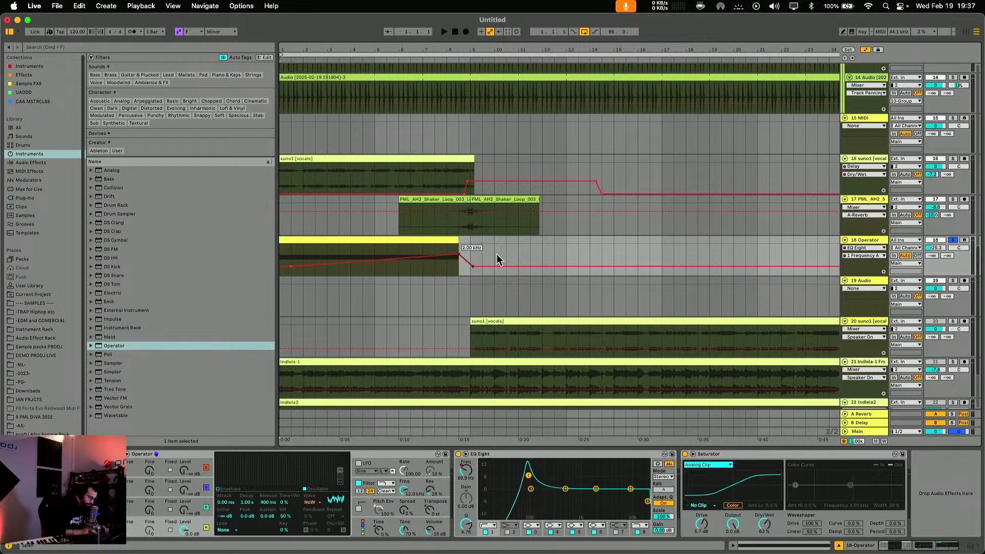
{"action": "left_click_drag", "start_coordinate": [936, 260], "coordinate": [936, 231]}
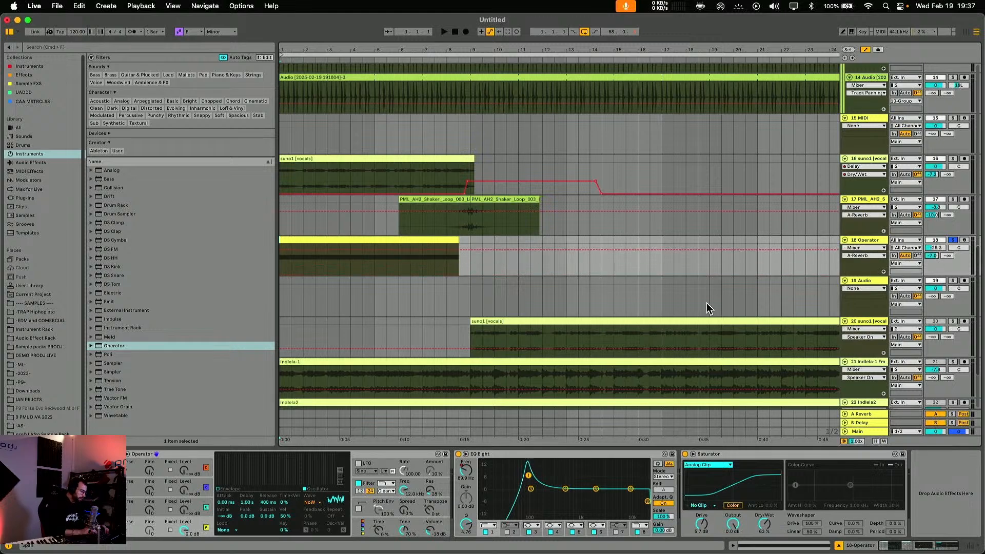
Automate track 18's EQ Eight output gain to rise from -12 dB near bar 3 to its normal level near the clip's end.
{"action": "left_click", "coordinate": [661, 531]}
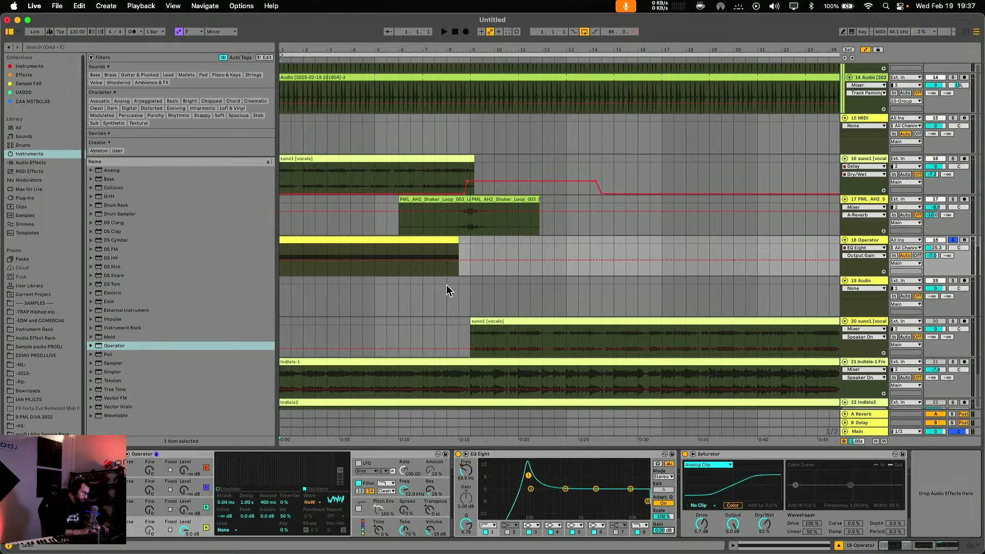
{"action": "left_click", "coordinate": [451, 261]}
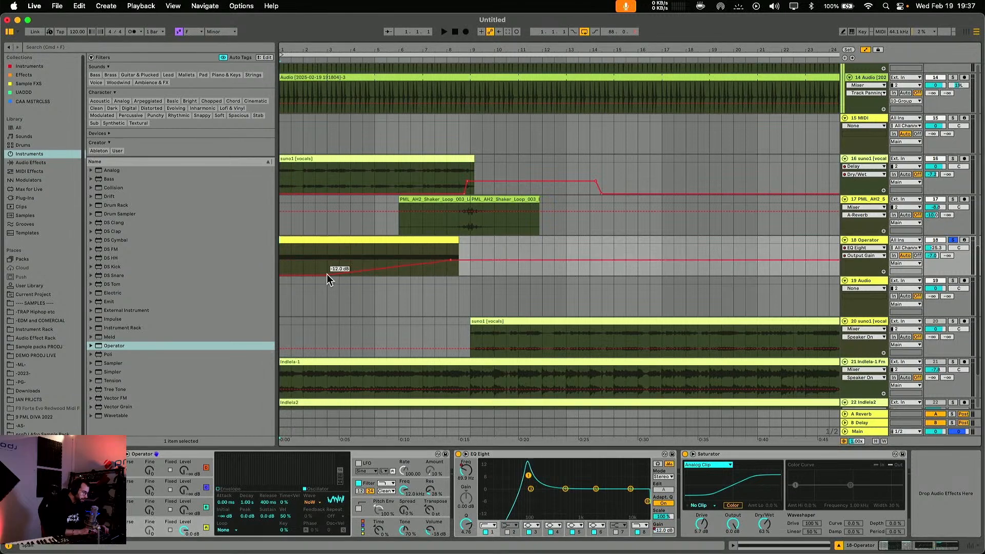
{"action": "key", "text": "a"}
Unsolo track 18 and play the start of the noise riser with the full mix.
{"action": "left_click", "coordinate": [315, 242]}
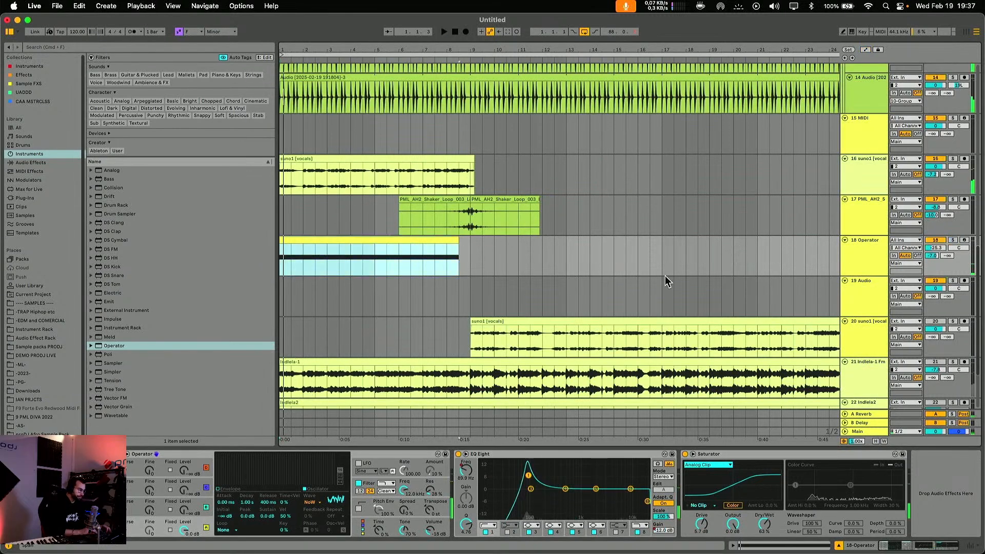
{"action": "scroll", "coordinate": [505, 293], "scroll_direction": "up", "scroll_amount": 10}
{"action": "scroll", "coordinate": [506, 293], "scroll_direction": "down", "scroll_amount": 10}
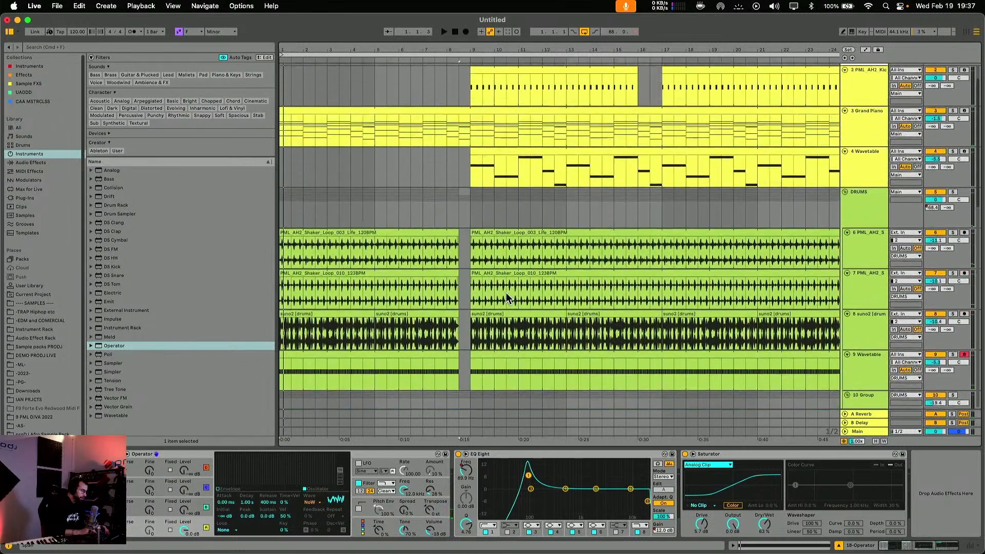
Delete the first bar of the drum clips on tracks 6 to 9 and 11 to 14.
{"action": "left_click", "coordinate": [334, 239]}
{"action": "scroll", "coordinate": [334, 238], "scroll_direction": "up", "scroll_amount": 5}
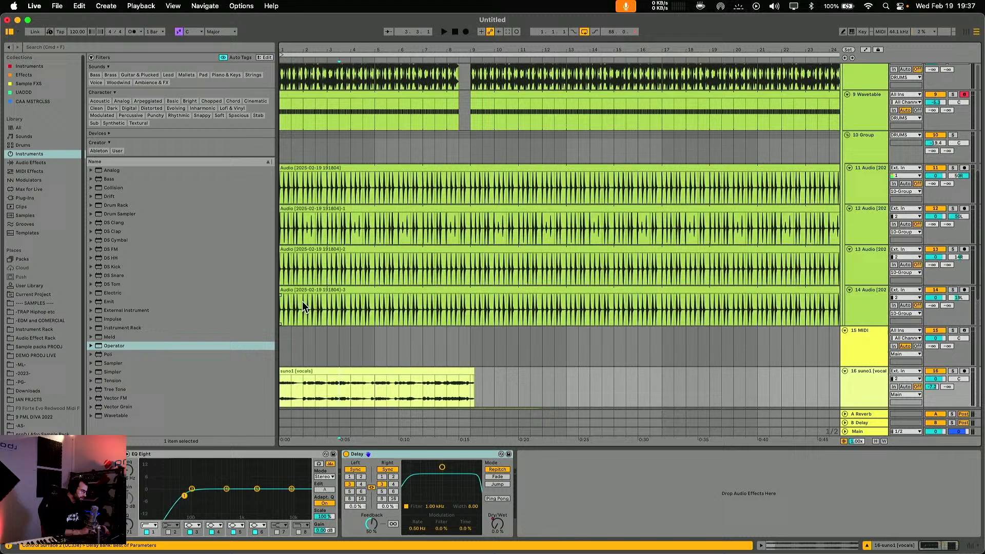
{"action": "left_click_drag", "start_coordinate": [303, 300], "coordinate": [277, 181]}
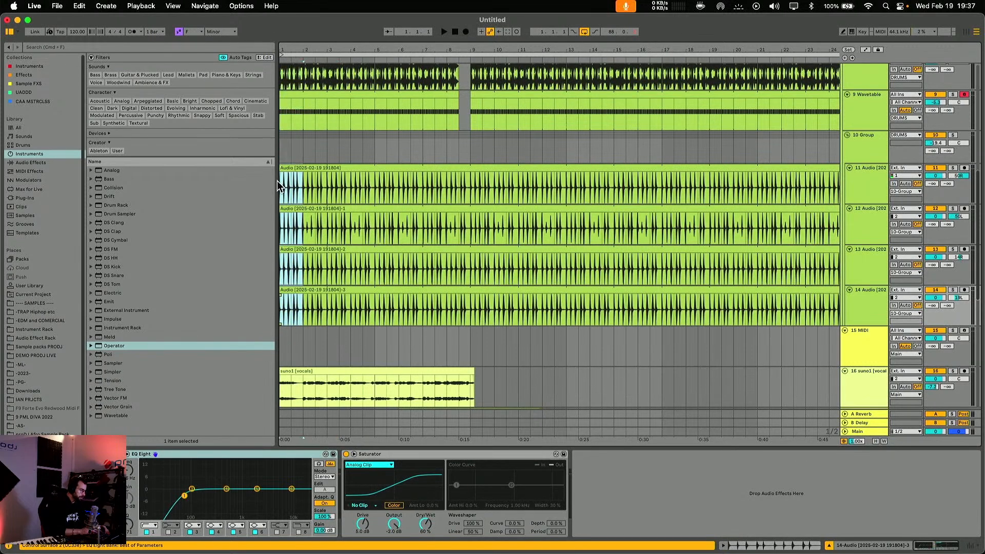
{"action": "key", "text": "Delete"}
{"action": "scroll", "coordinate": [349, 282], "scroll_direction": "up", "scroll_amount": 6}
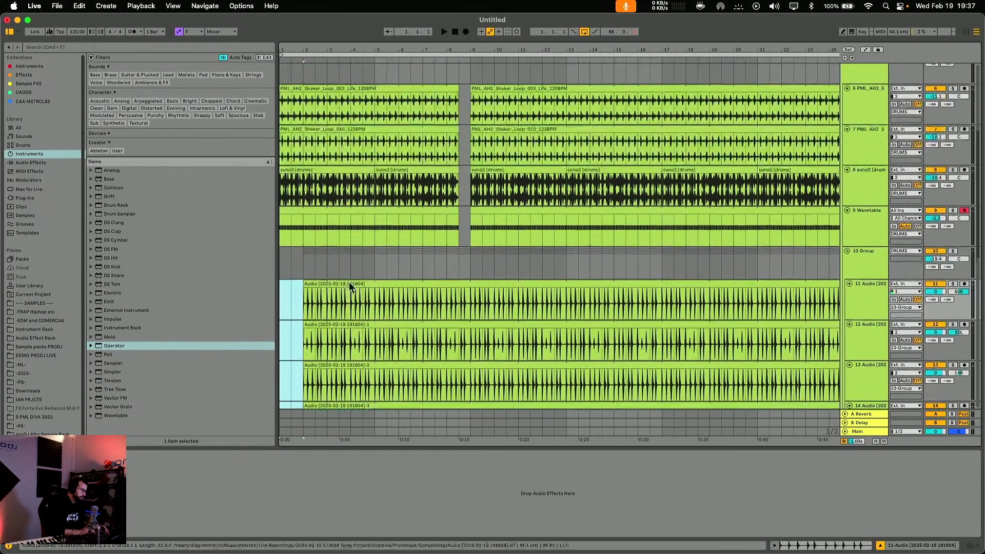
{"action": "left_click_drag", "start_coordinate": [303, 297], "coordinate": [277, 173]}
{"action": "key", "text": "Delete"}
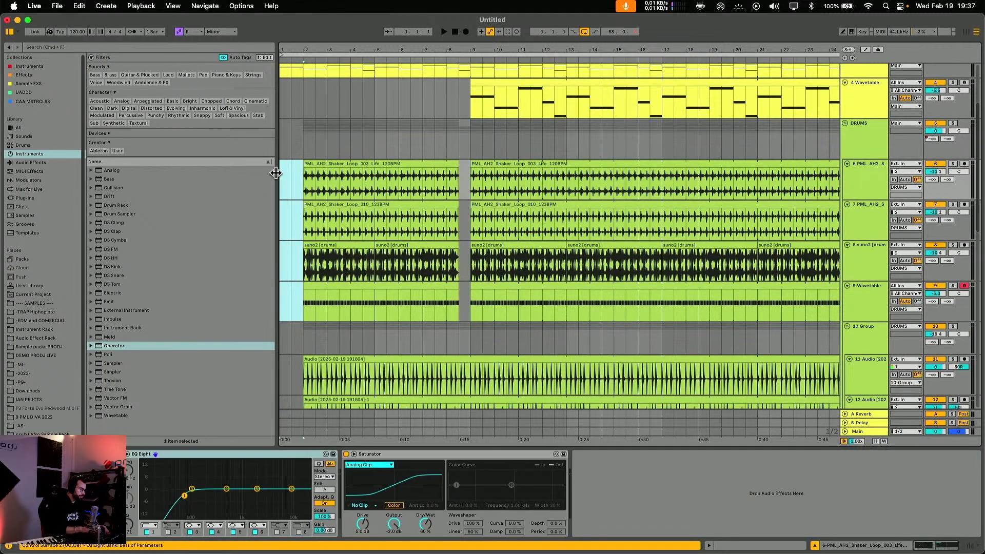
Play the intro without drums in bar 1 and undo both drum clip deletions.
{"action": "key", "text": "space"}
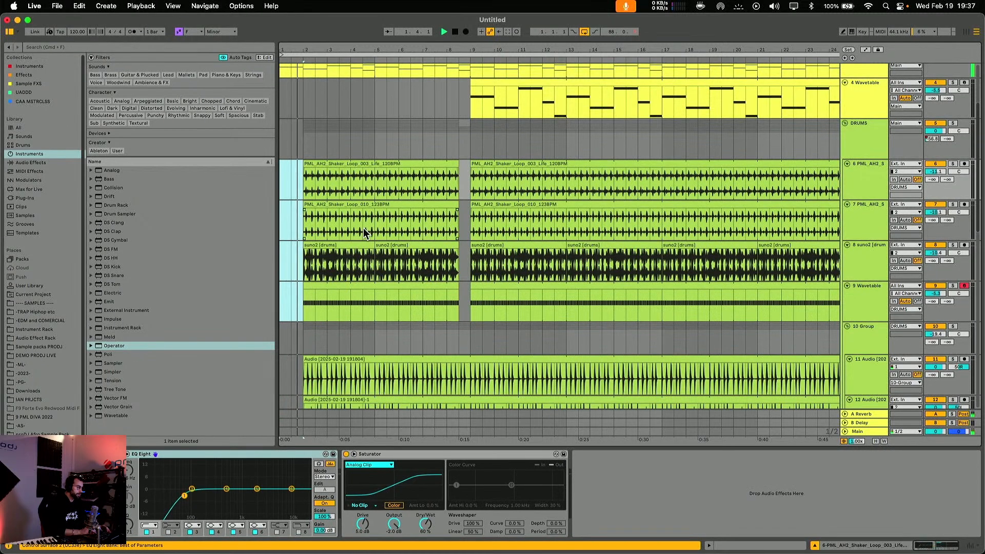
{"action": "scroll", "coordinate": [363, 229], "scroll_direction": "down", "scroll_amount": 3}
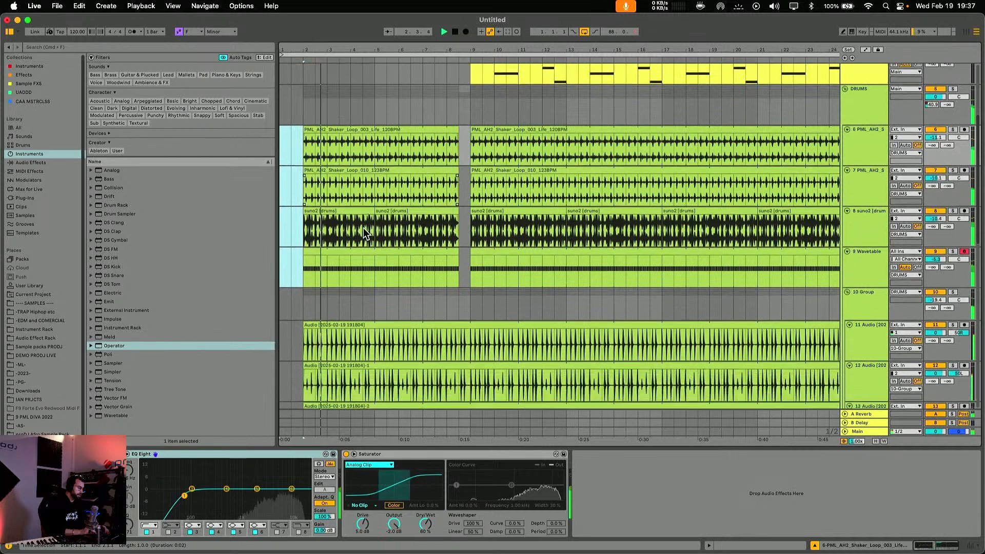
{"action": "scroll", "coordinate": [364, 227], "scroll_direction": "down", "scroll_amount": 3}
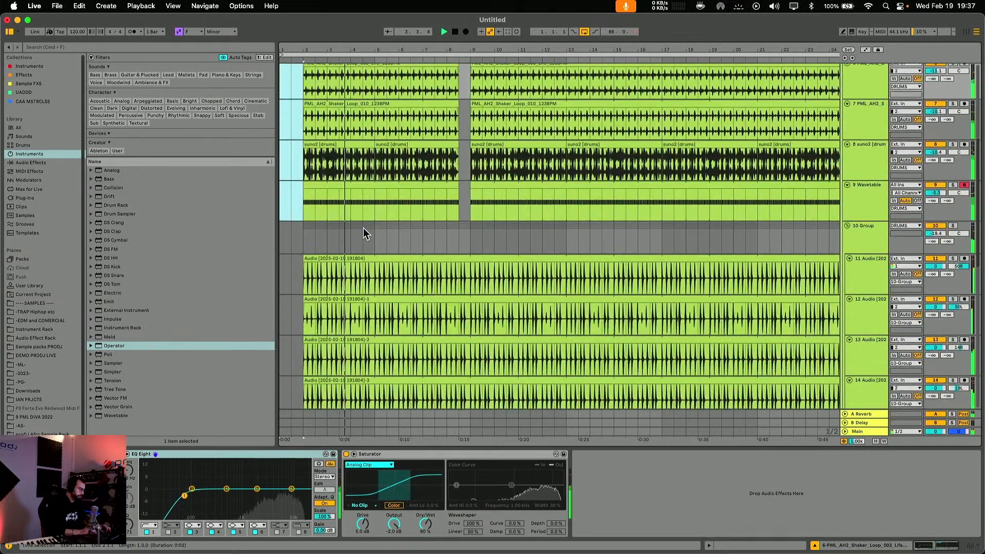
{"action": "key", "text": "super+z"}
{"action": "key", "text": "super+z"}
Listen to the transition past bar 9 with the full mix and check track 18's noise riser level.
{"action": "scroll", "coordinate": [363, 228], "scroll_direction": "down", "scroll_amount": 10}
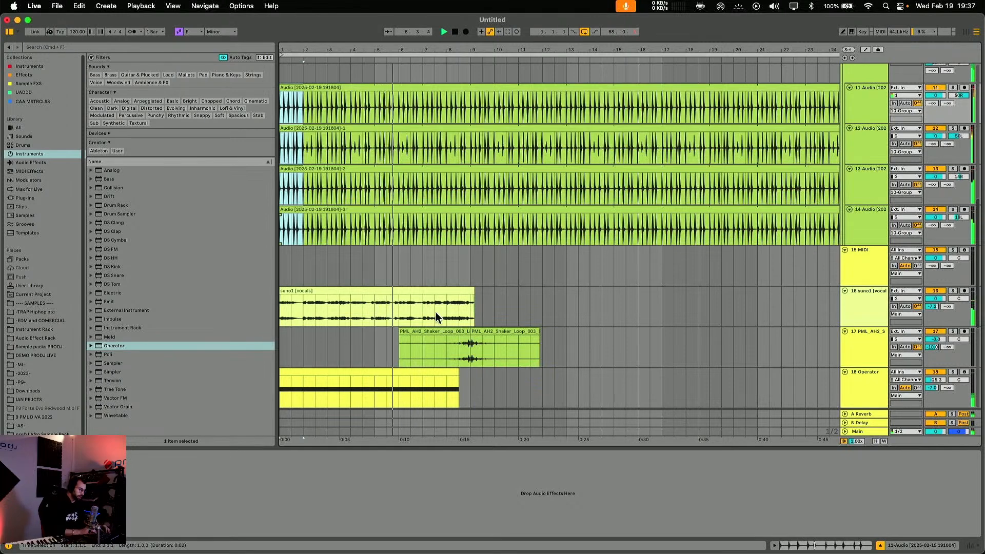
{"action": "scroll", "coordinate": [550, 328], "scroll_direction": "down", "scroll_amount": 3}
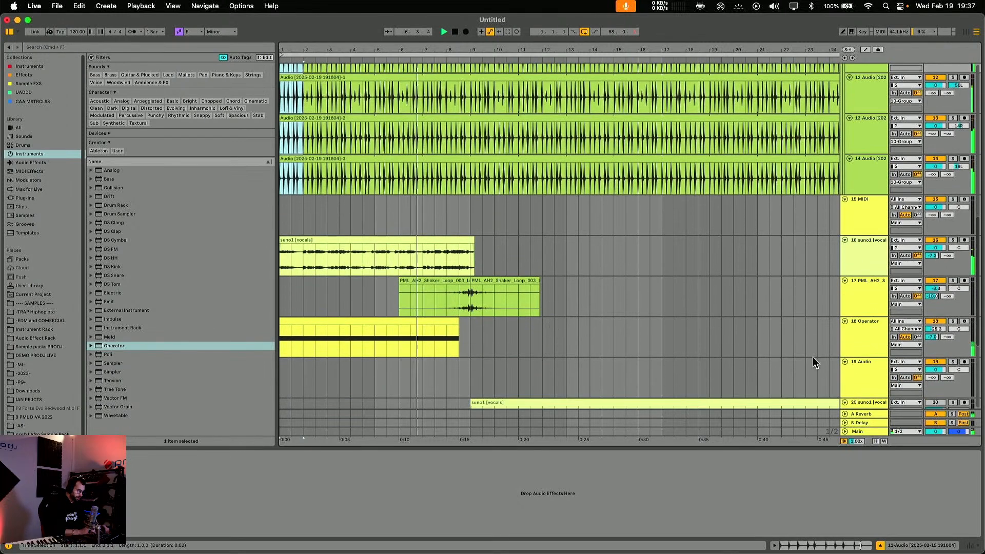
{"action": "left_click", "coordinate": [862, 343]}
{"action": "left_click", "coordinate": [937, 330]}
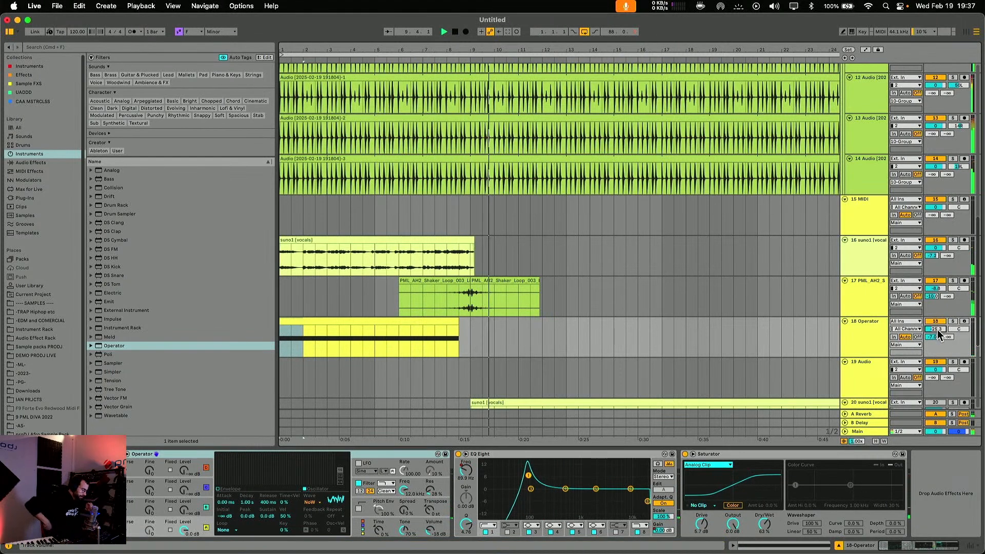
{"action": "left_click", "coordinate": [870, 346]}
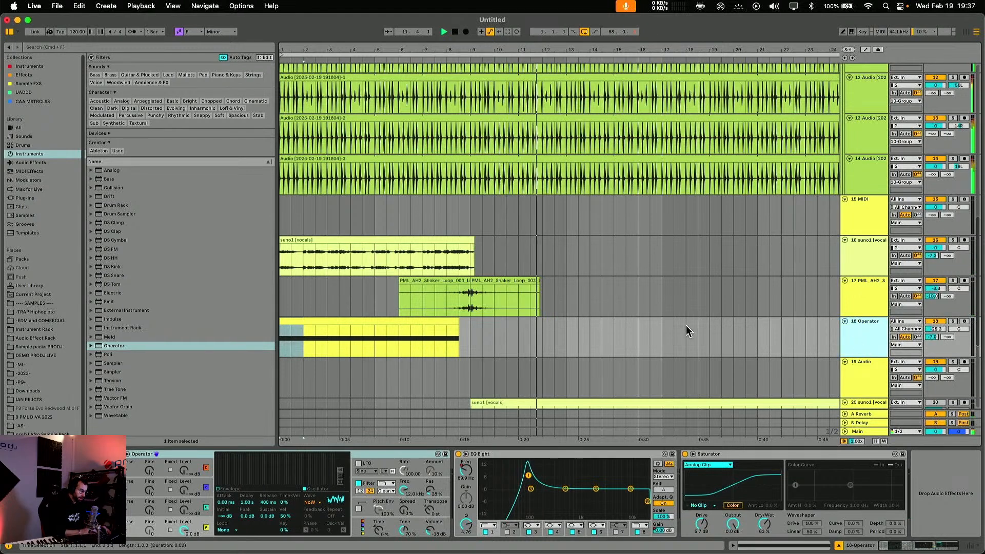
{"action": "scroll", "coordinate": [686, 326], "scroll_direction": "down", "scroll_amount": 3}
{"action": "scroll", "coordinate": [686, 325], "scroll_direction": "up", "scroll_amount": 10}
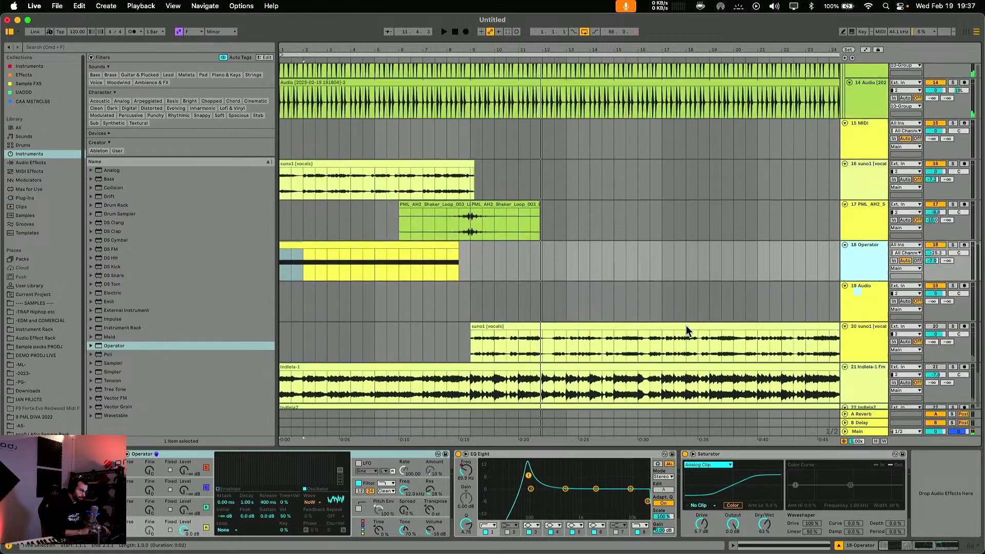
Insert a new MIDI track below track 18, the Operator track.
{"action": "scroll", "coordinate": [685, 325], "scroll_direction": "down", "scroll_amount": 7}
{"action": "left_click", "coordinate": [446, 299]}
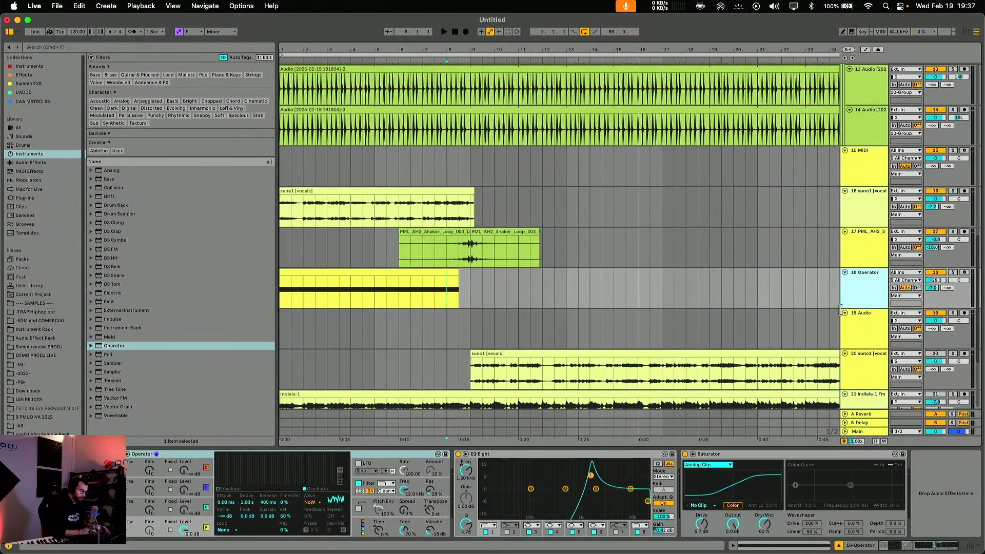
{"action": "key", "text": "super+shift+t"}
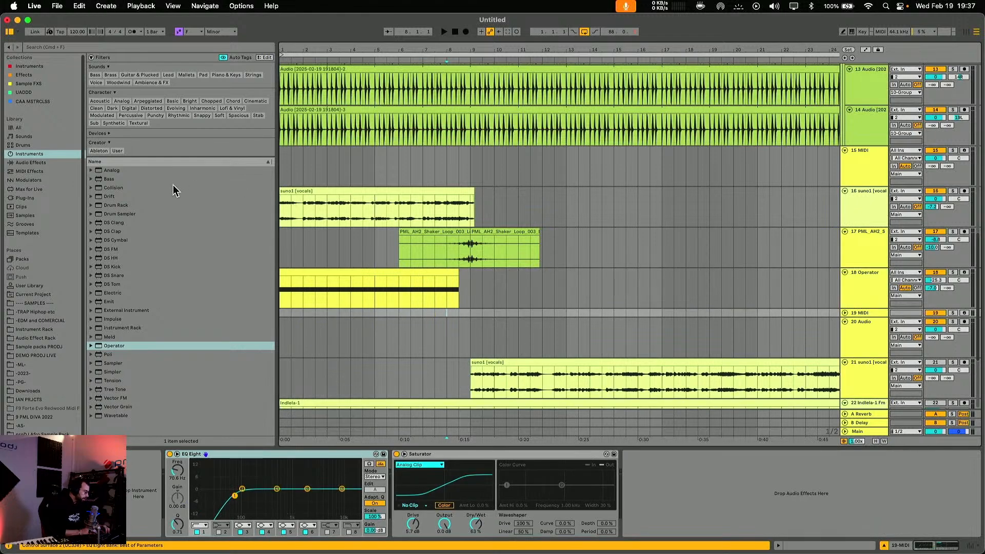
Filter the Drums library by Percussion and audition the Bongo A, Caxixi, Conga A and Timbales A kits.
{"action": "left_click", "coordinate": [22, 145]}
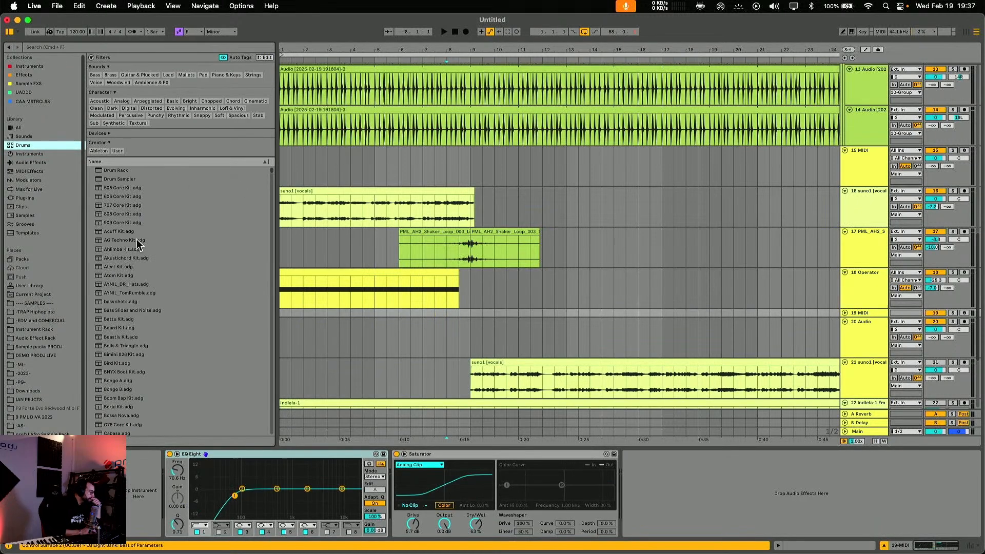
{"action": "scroll", "coordinate": [133, 285], "scroll_direction": "down", "scroll_amount": 5}
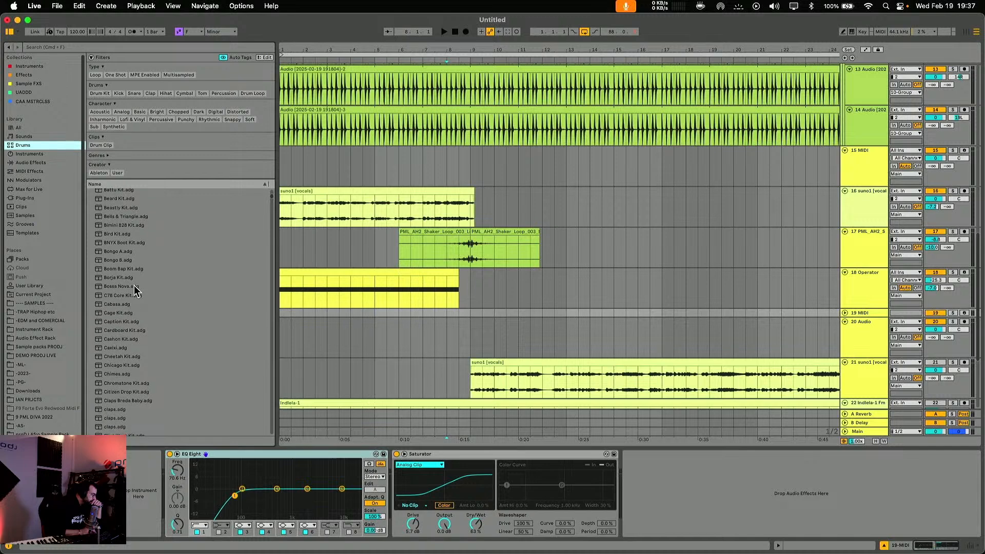
{"action": "scroll", "coordinate": [134, 287], "scroll_direction": "down", "scroll_amount": 20}
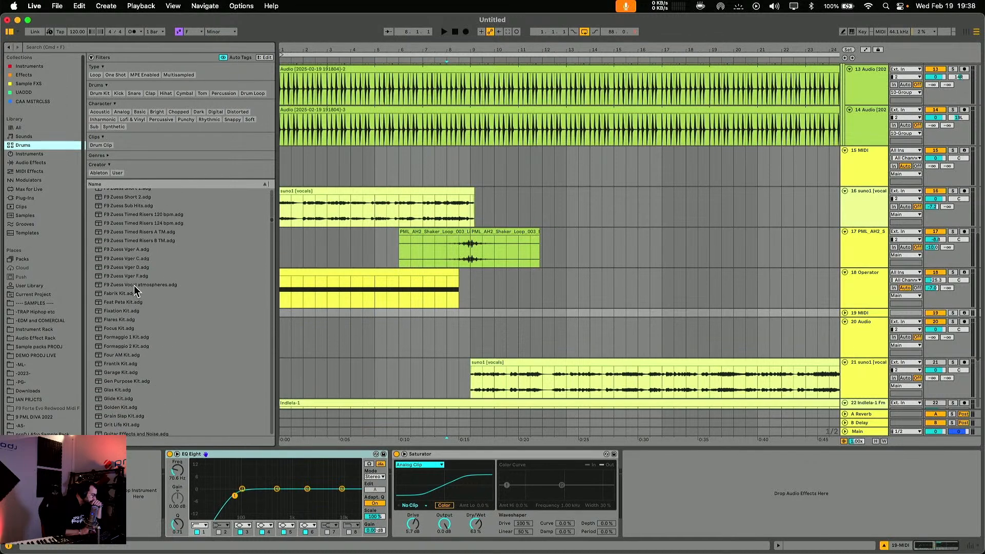
{"action": "scroll", "coordinate": [134, 288], "scroll_direction": "up", "scroll_amount": 20}
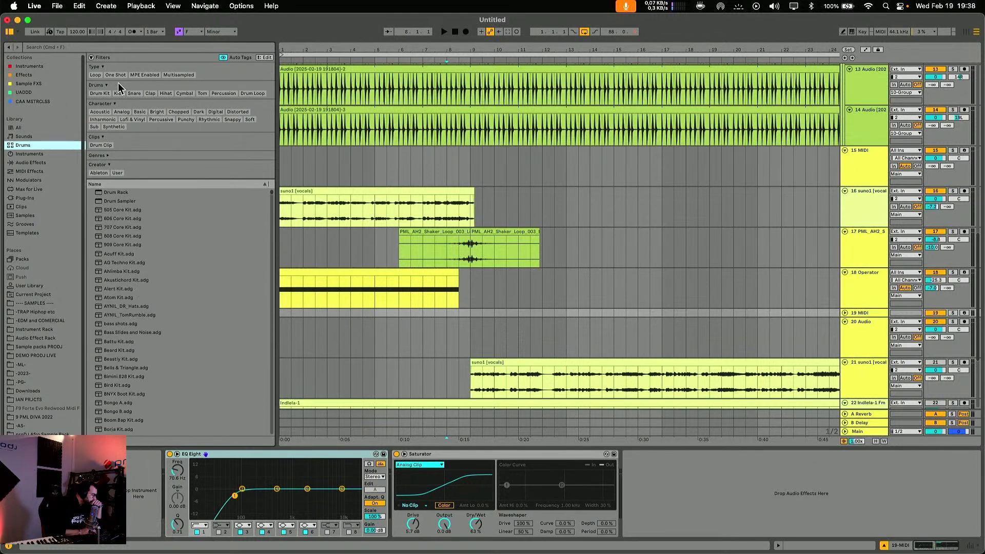
{"action": "left_click", "coordinate": [228, 95]}
{"action": "left_click", "coordinate": [116, 234]}
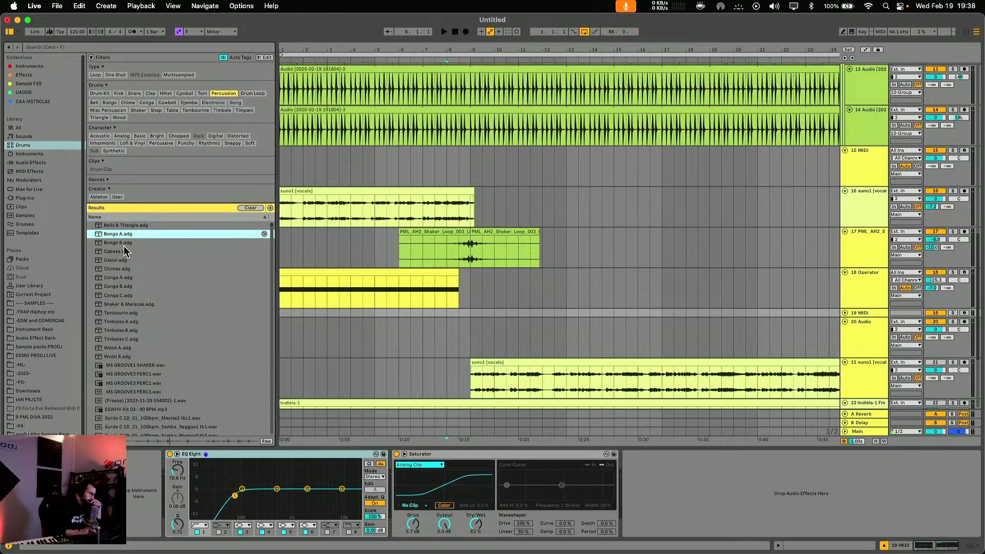
{"action": "left_click", "coordinate": [119, 260]}
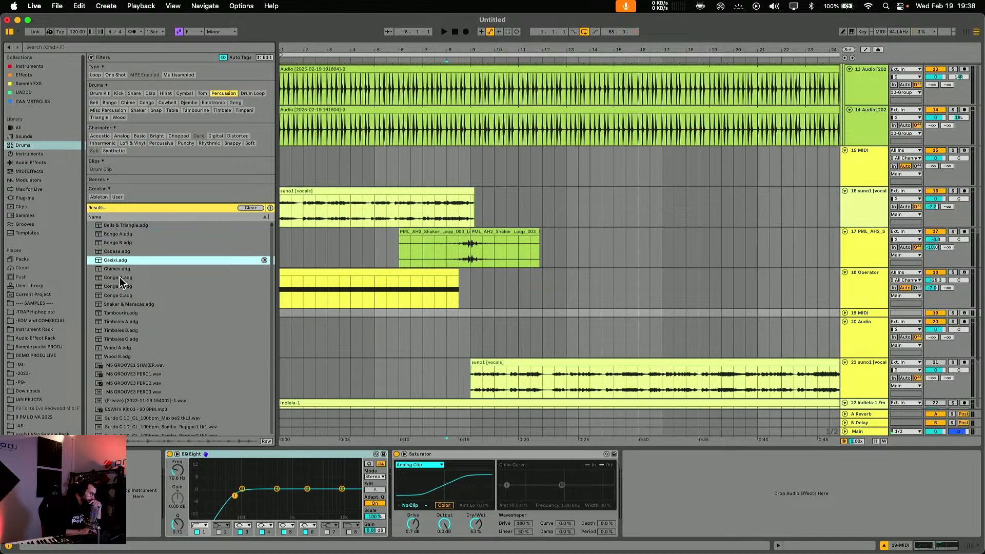
{"action": "left_click", "coordinate": [118, 278]}
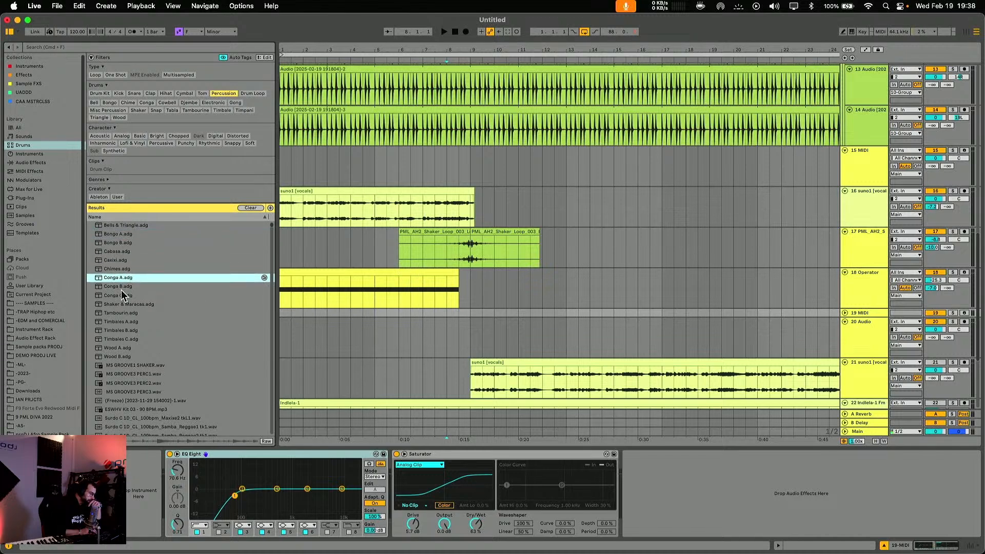
{"action": "left_click", "coordinate": [122, 321]}
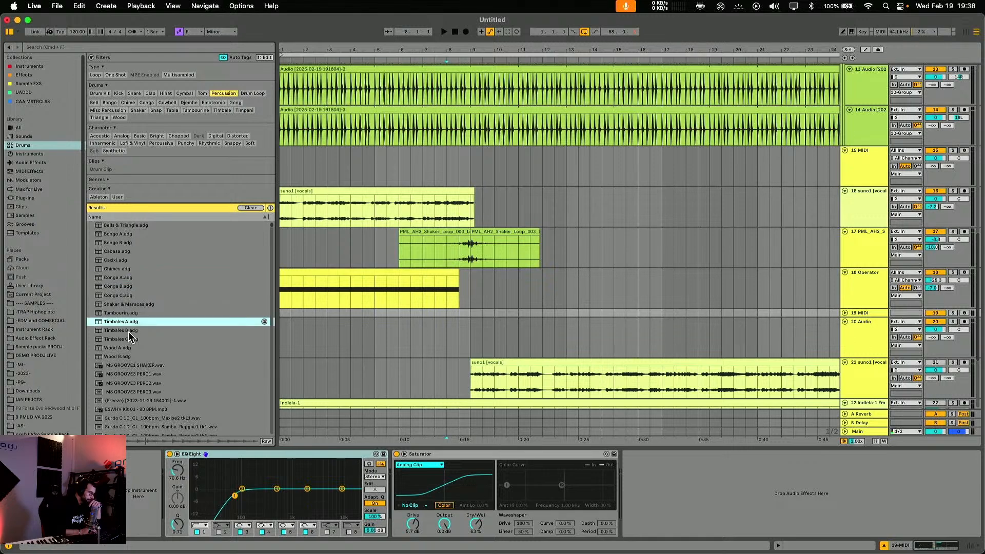
Load the Timbales A kit onto the new MIDI track 19 and arm the track for recording.
{"action": "left_click", "coordinate": [862, 314]}
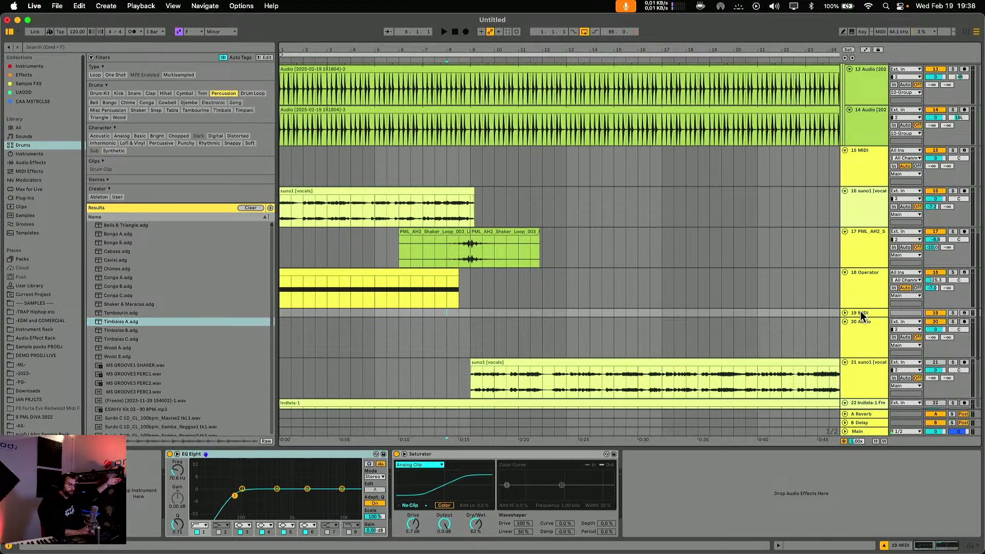
{"action": "double_click", "coordinate": [125, 319]}
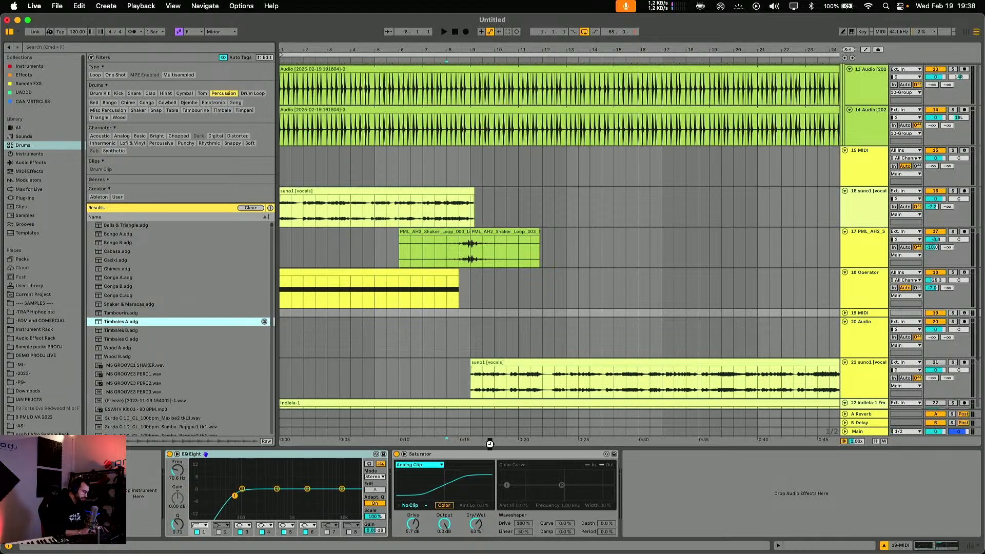
{"action": "left_click", "coordinate": [965, 313]}
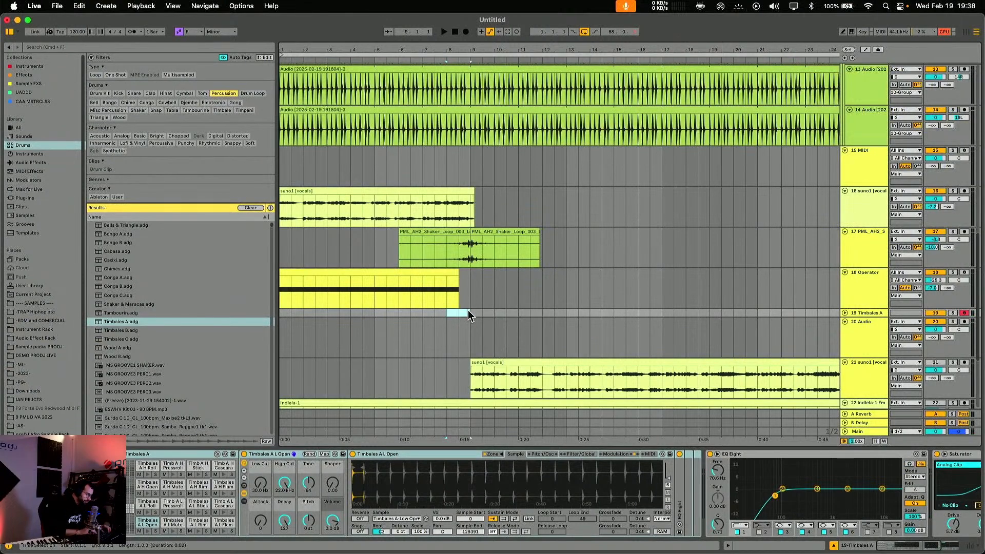
Create a two-beat MIDI clip on track 19 ending at bar 9 and preview the low timbale flam, rim, mute and open sounds.
{"action": "key", "text": "super+shift+m"}
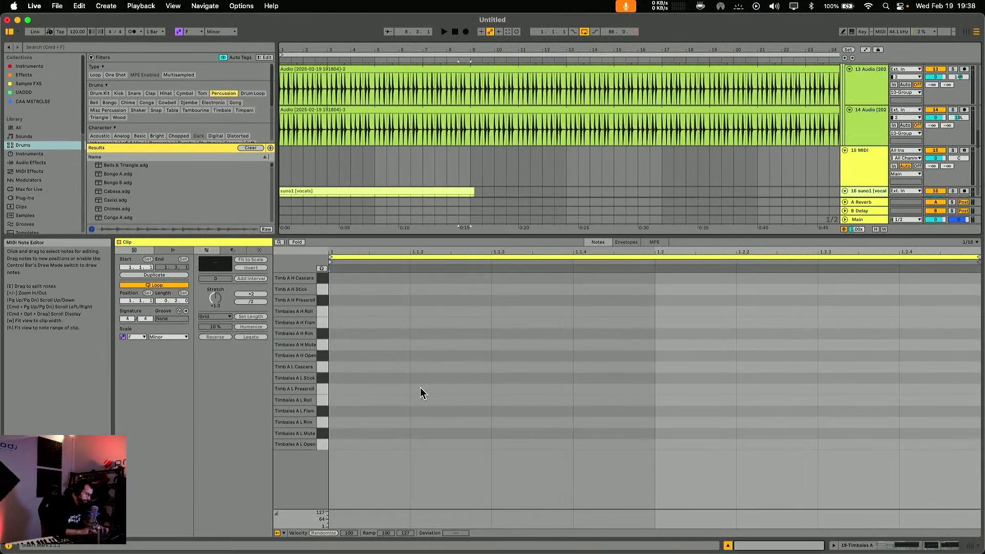
{"action": "key", "text": "b"}
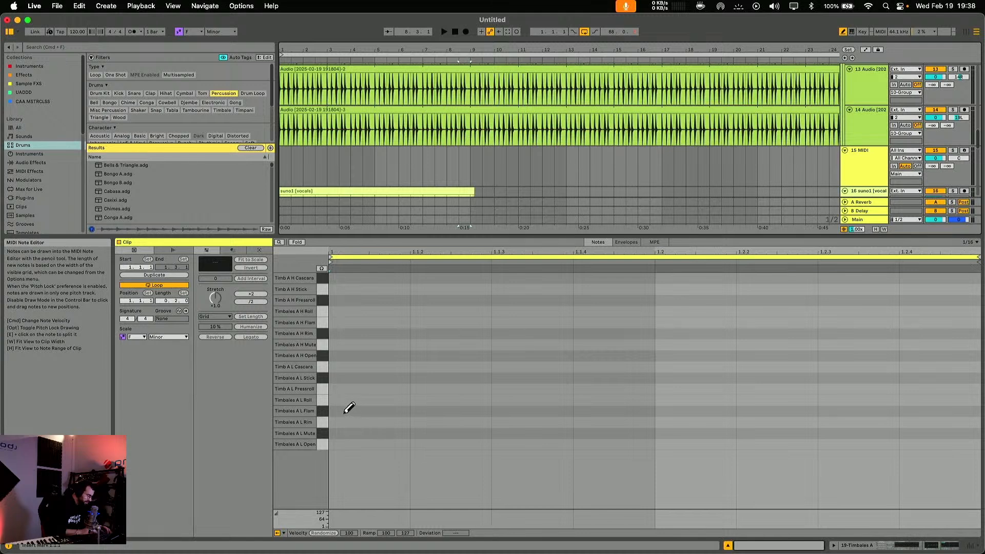
{"action": "left_click", "coordinate": [322, 269]}
{"action": "left_click", "coordinate": [325, 411]}
{"action": "left_click", "coordinate": [323, 433]}
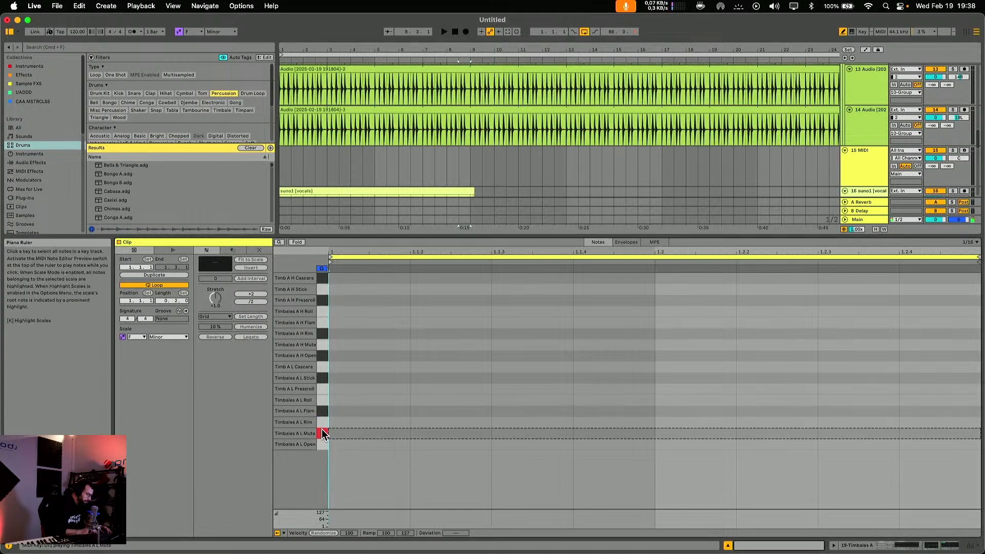
{"action": "left_click", "coordinate": [325, 410]}
{"action": "left_click", "coordinate": [324, 423]}
{"action": "left_click", "coordinate": [324, 433]}
{"action": "left_click", "coordinate": [324, 445]}
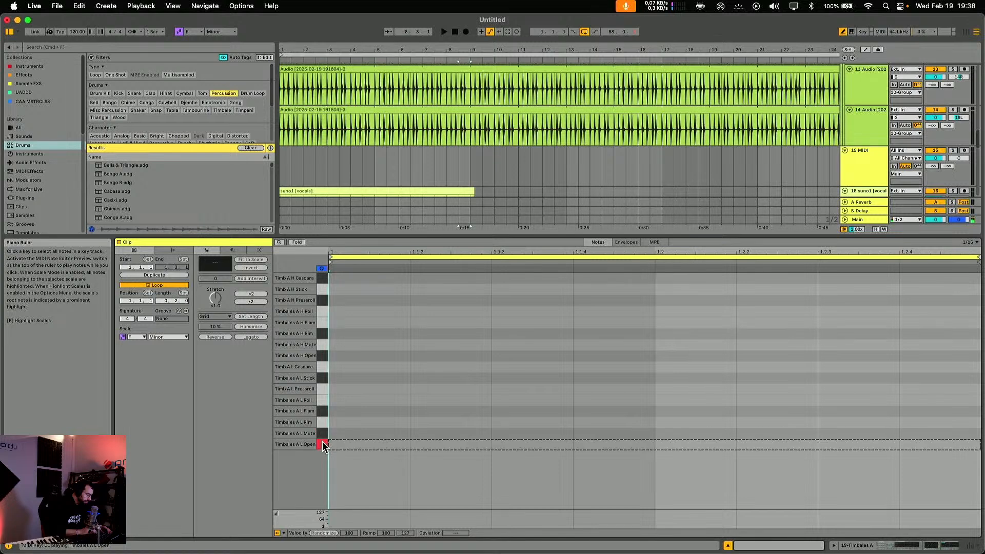
{"action": "left_click", "coordinate": [322, 423]}
Draw four sixteenth Timbales A L Rim notes at 1.1, 1.1.4, 1.2 and 1.2.3 and play the fill.
{"action": "left_click", "coordinate": [381, 422]}
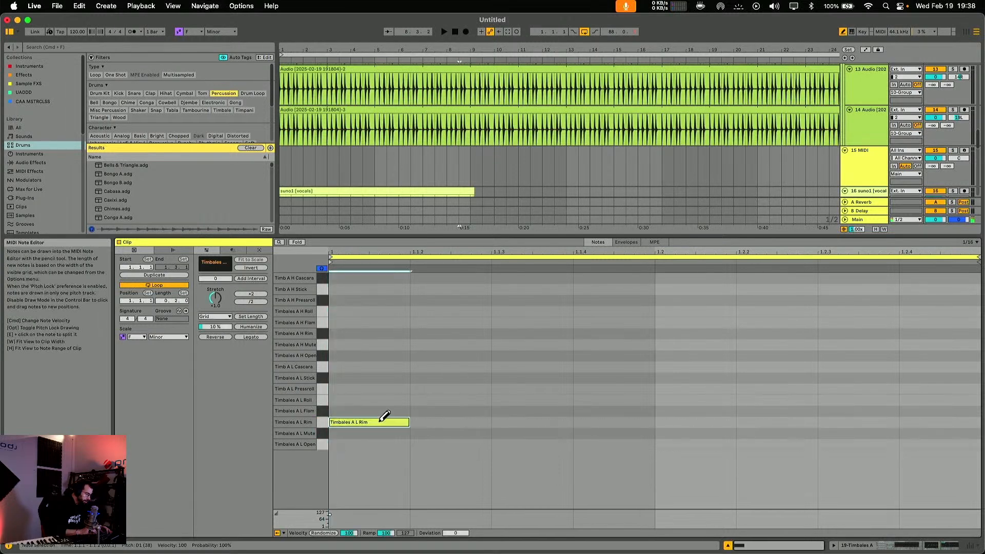
{"action": "left_click", "coordinate": [600, 422]}
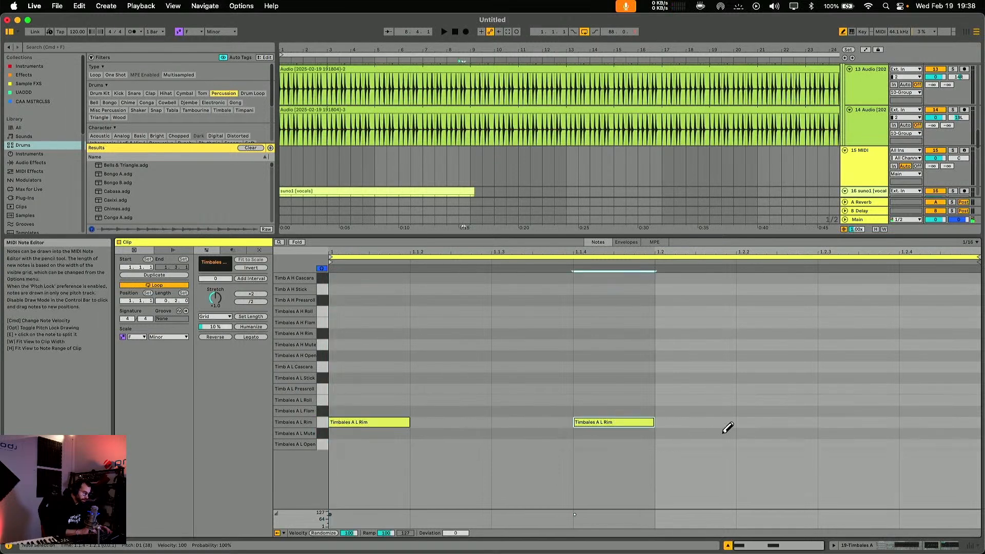
{"action": "left_click", "coordinate": [723, 421]}
{"action": "left_click", "coordinate": [872, 422]}
{"action": "key", "text": "space"}
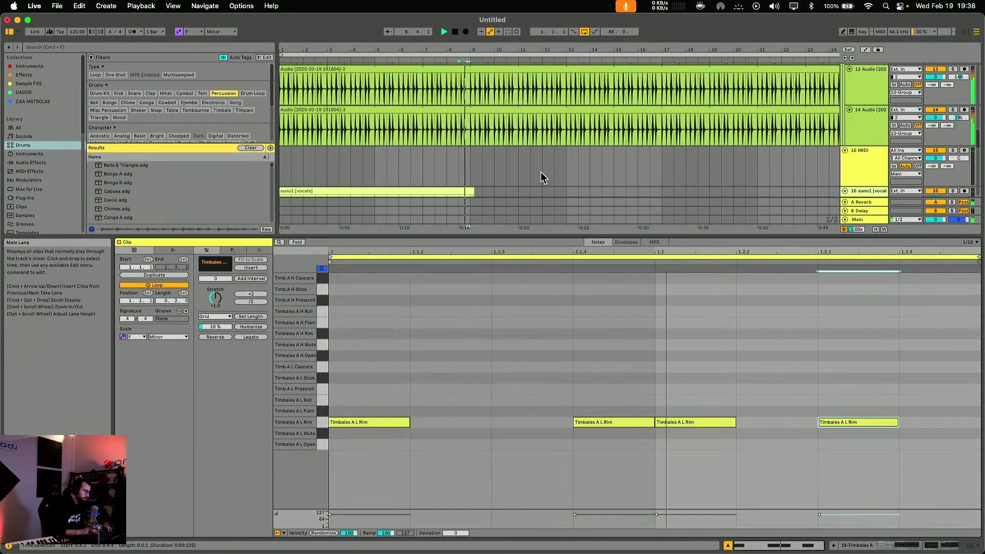
{"action": "key", "text": "space"}
Move the note at 1.1.4 up to Timbales A L Flam and play the fill.
{"action": "left_click", "coordinate": [601, 422]}
{"action": "left_click_drag", "start_coordinate": [603, 426], "coordinate": [603, 415]}
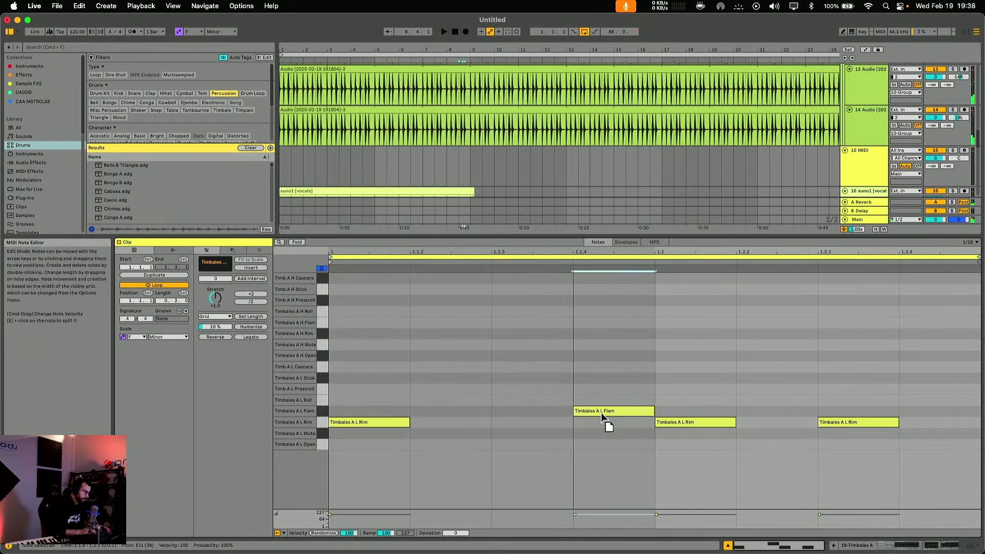
{"action": "key", "text": "space"}
Return to the device chain, unfold track 19 and raise its Reverb send during playback.
{"action": "key", "text": "shift+Tab"}
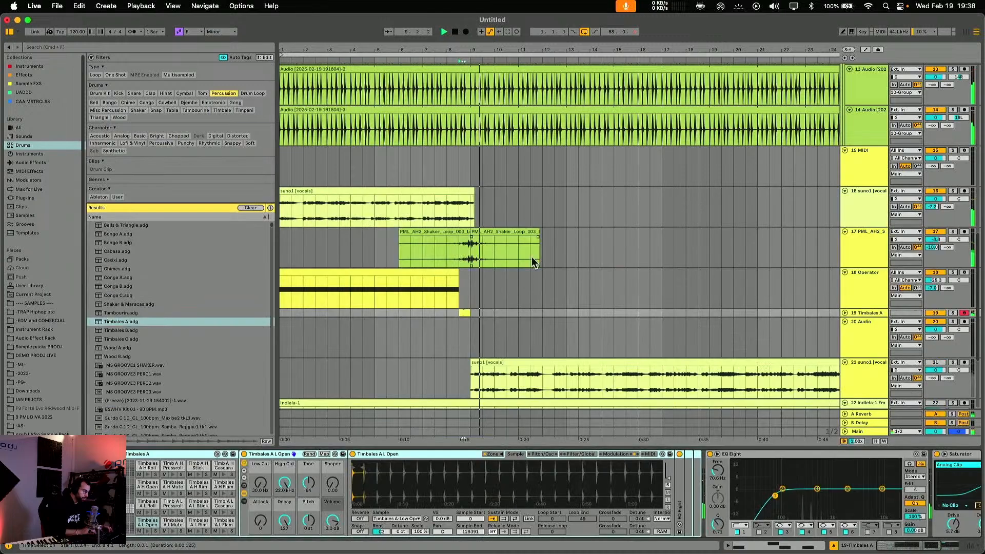
{"action": "left_click", "coordinate": [846, 312]}
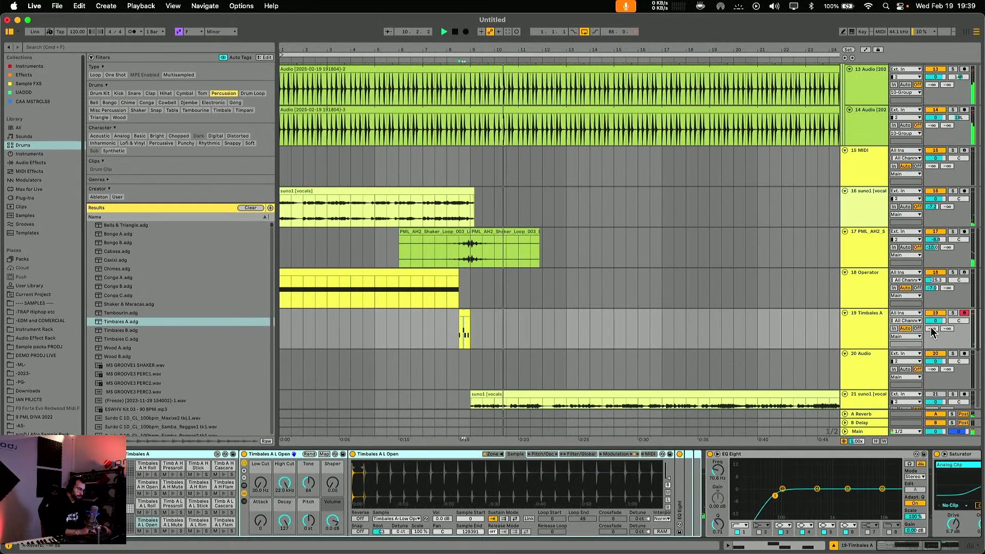
Add a Drum Buss after the Saturator on track 19 and raise its Transients to 0.06.
{"action": "scroll", "coordinate": [579, 496], "scroll_direction": "right", "scroll_amount": 5}
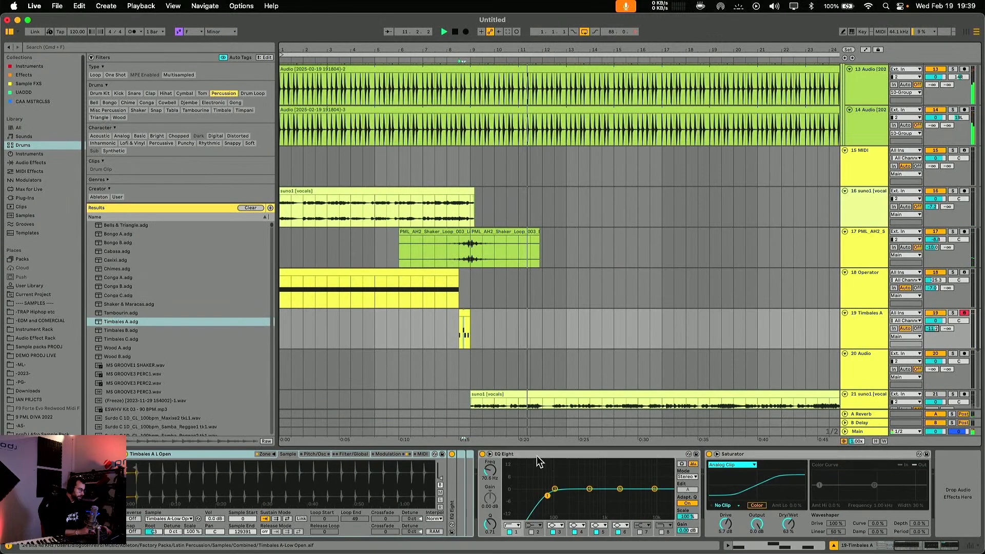
{"action": "left_click", "coordinate": [24, 163]}
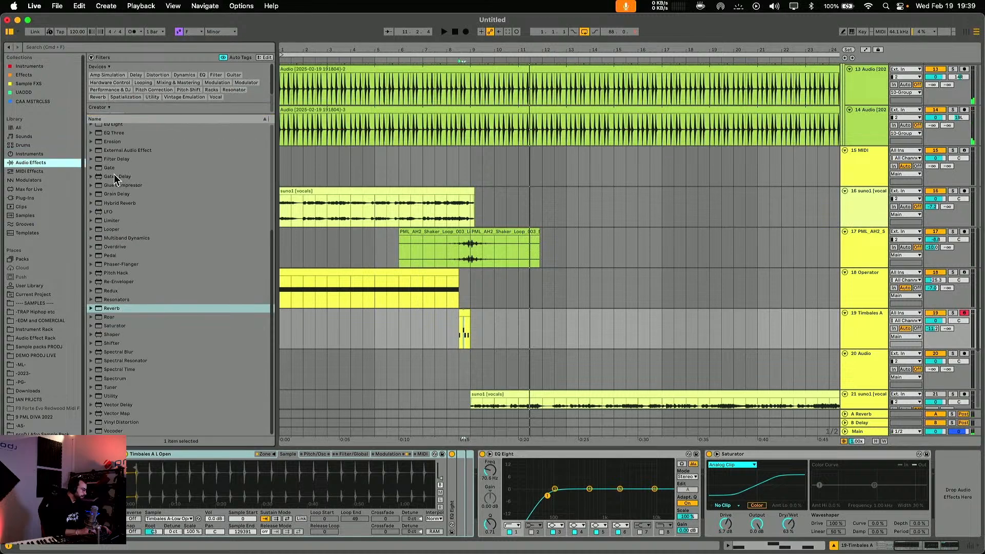
{"action": "right_click", "coordinate": [128, 205]}
{"action": "right_click", "coordinate": [117, 168]}
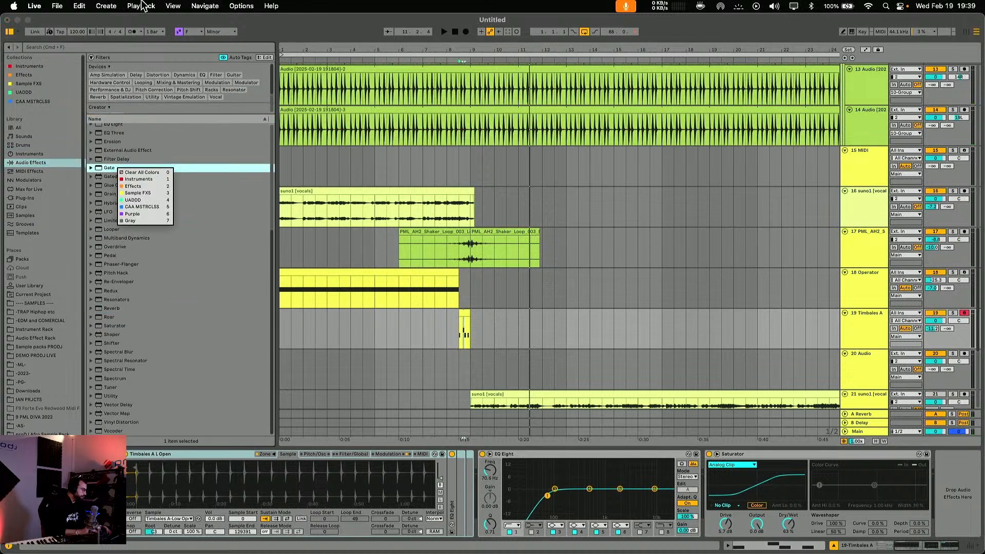
{"action": "left_click", "coordinate": [216, 227]}
{"action": "scroll", "coordinate": [215, 226], "scroll_direction": "up", "scroll_amount": 10}
{"action": "double_click", "coordinate": [115, 250]}
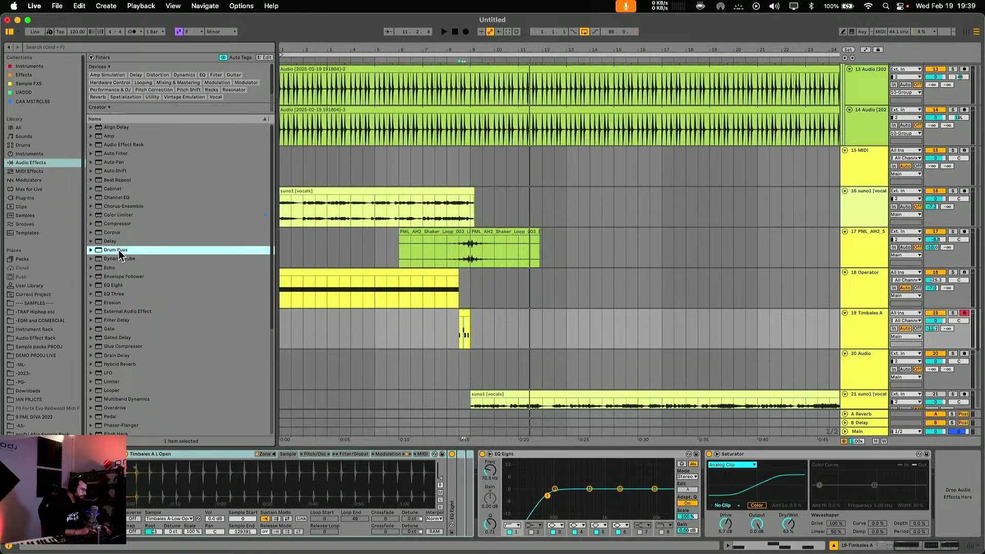
{"action": "left_click_drag", "start_coordinate": [901, 535], "coordinate": [901, 531]}
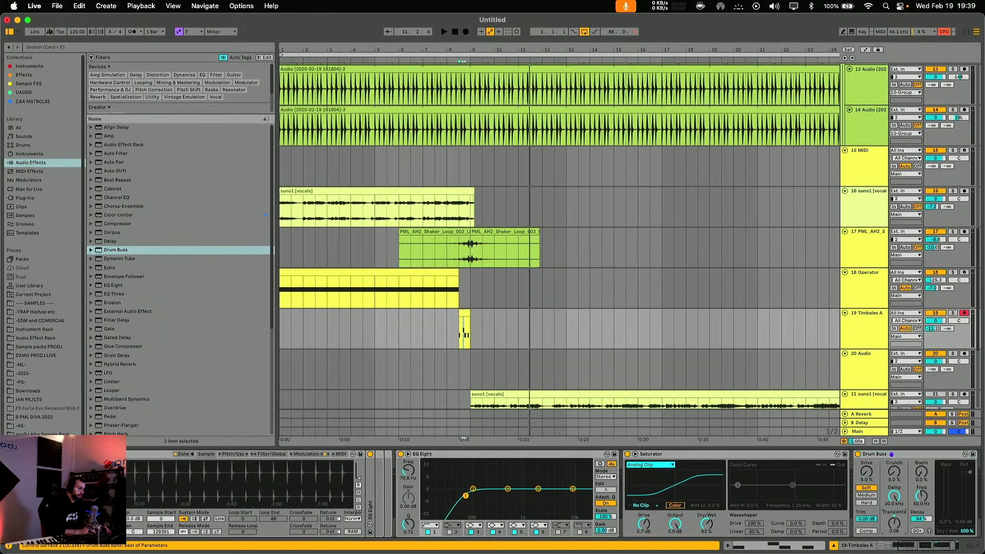
Play the transition and delete the first rim note from the timbales clip.
{"action": "key", "text": "space"}
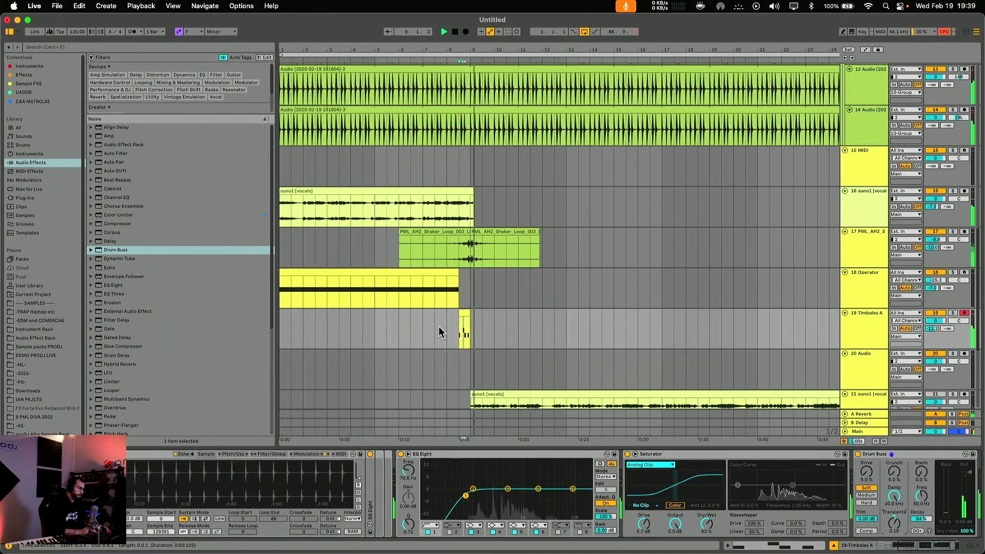
{"action": "double_click", "coordinate": [463, 314]}
{"action": "left_click_drag", "start_coordinate": [455, 446], "coordinate": [342, 406]}
{"action": "key", "text": "Delete"}
{"action": "key", "text": "shift+Tab"}
{"action": "key", "text": "space"}
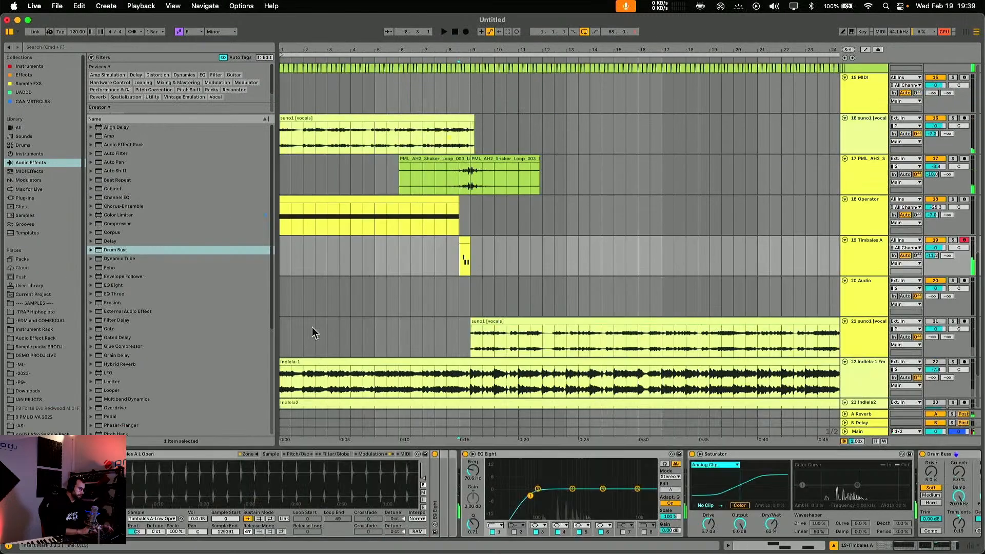
Play from bar 6 and lower track 19's volume to blend the timbales fill.
{"action": "left_click", "coordinate": [397, 255]}
{"action": "key", "text": "space"}
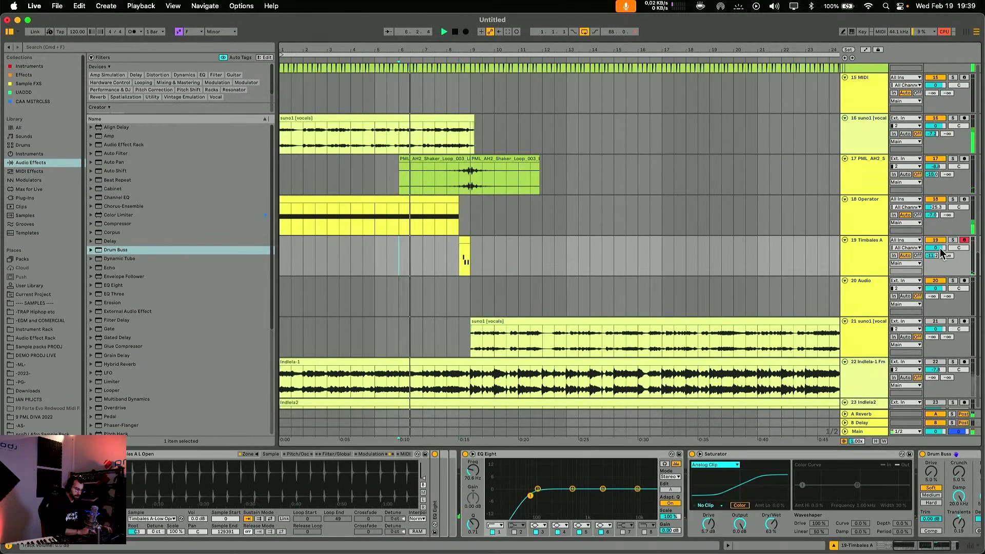
{"action": "left_click_drag", "start_coordinate": [940, 249], "coordinate": [940, 265]}
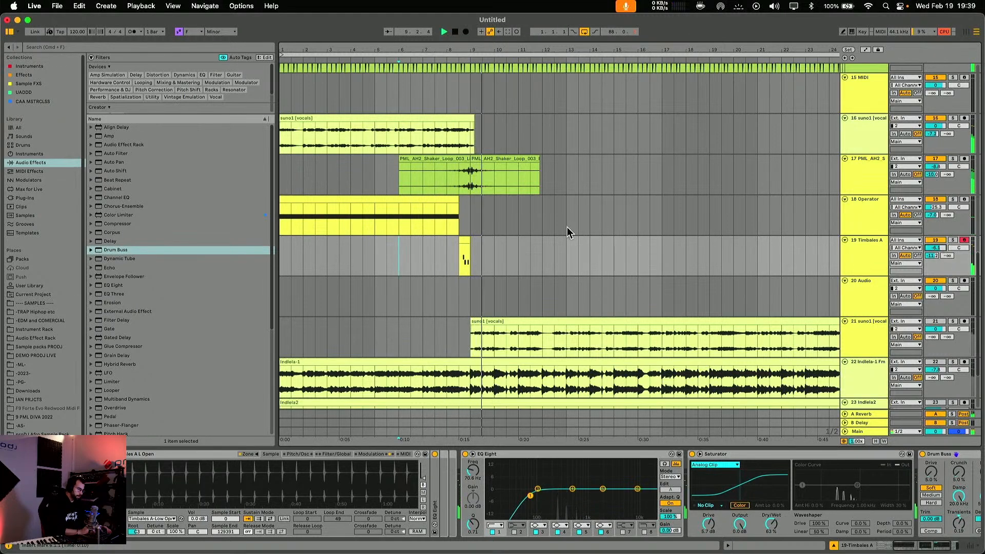
Select the empty audio track 20 and search the Drums library for "crash".
{"action": "scroll", "coordinate": [568, 227], "scroll_direction": "up", "scroll_amount": 5}
{"action": "scroll", "coordinate": [718, 267], "scroll_direction": "down", "scroll_amount": 3}
{"action": "left_click", "coordinate": [863, 329]}
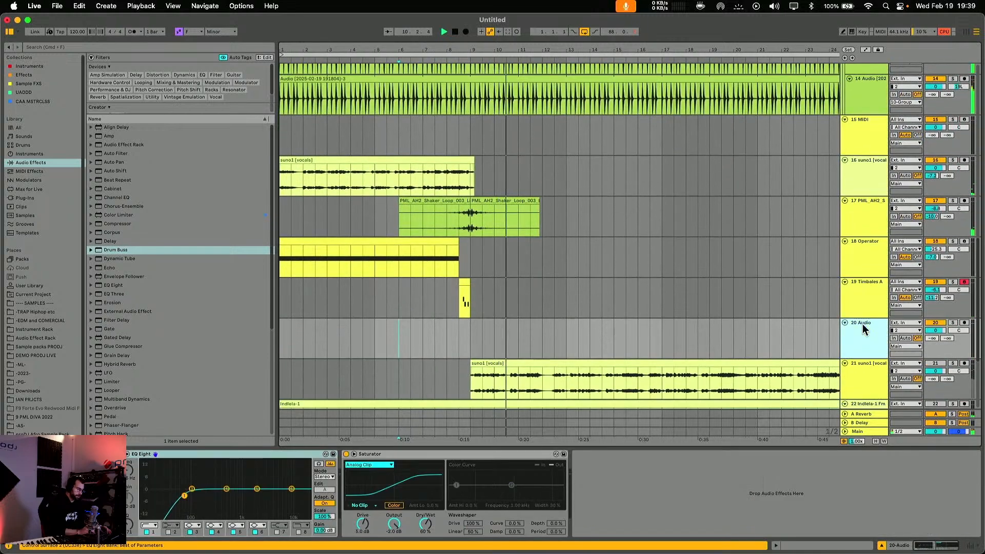
{"action": "key", "text": "super+f"}
{"action": "type", "text": "crash"}
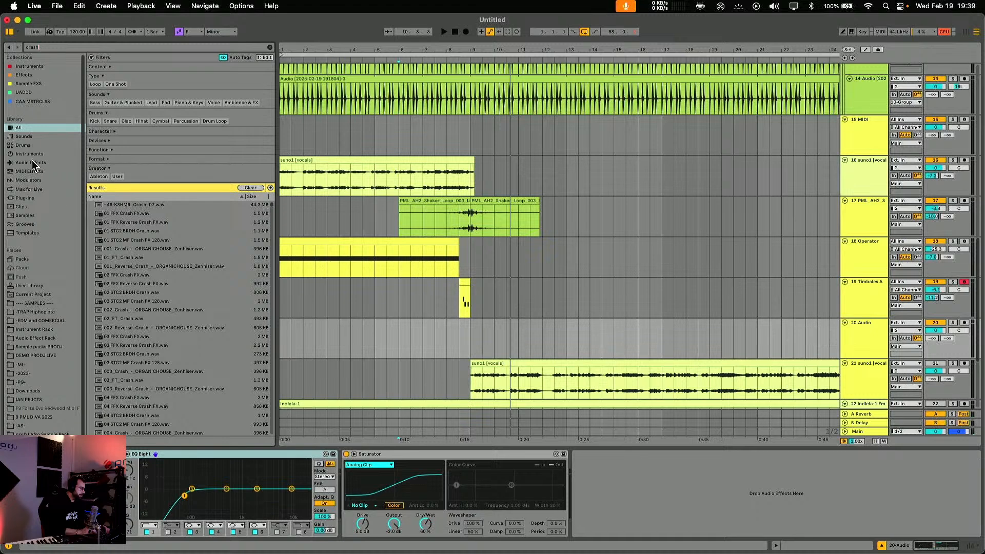
{"action": "left_click", "coordinate": [22, 146]}
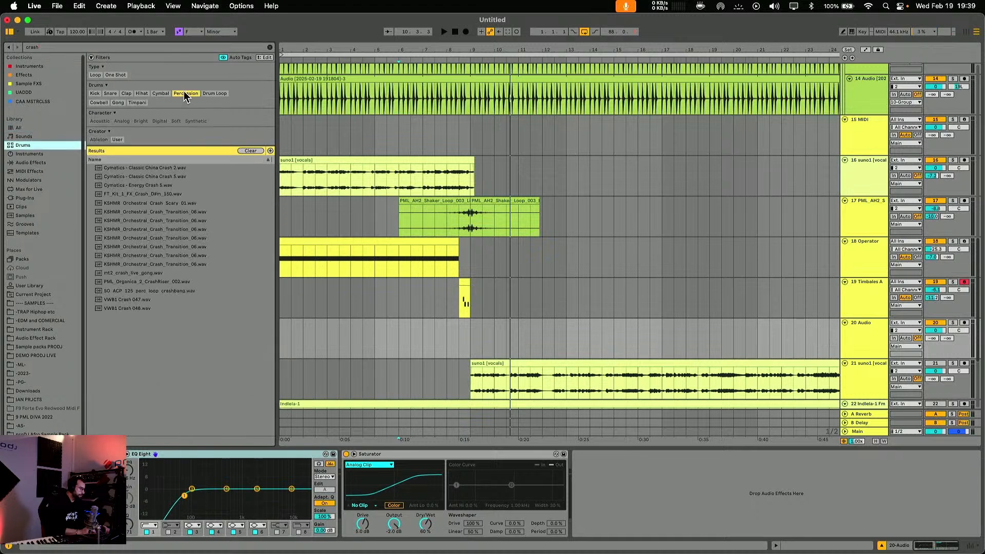
Filter the crash results to Cymbal, place 002_Crash_-_ORGANICHOUSE_Zenhiser.wav at bar 9 on track 20, and lower its volume to about -16 dB.
{"action": "left_click", "coordinate": [136, 169]}
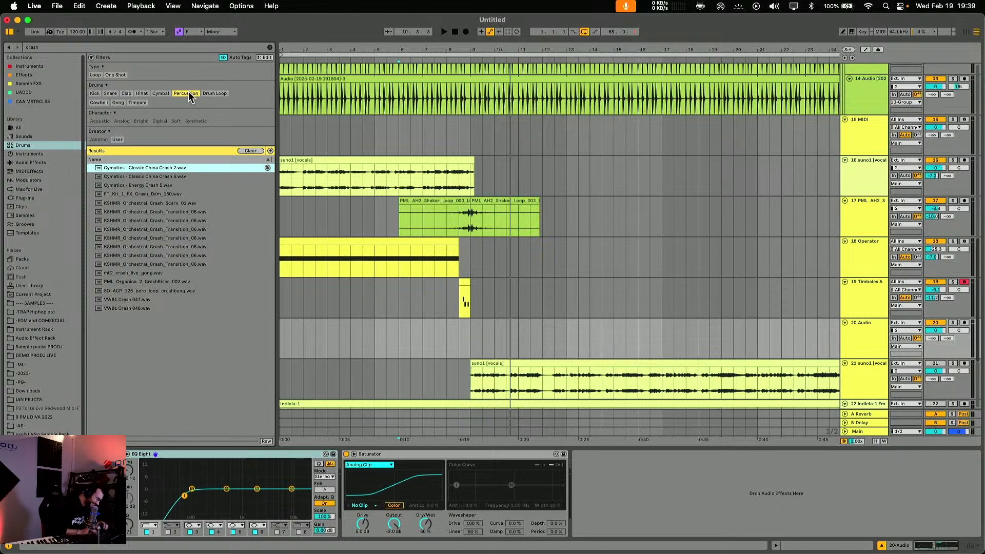
{"action": "left_click", "coordinate": [161, 93]}
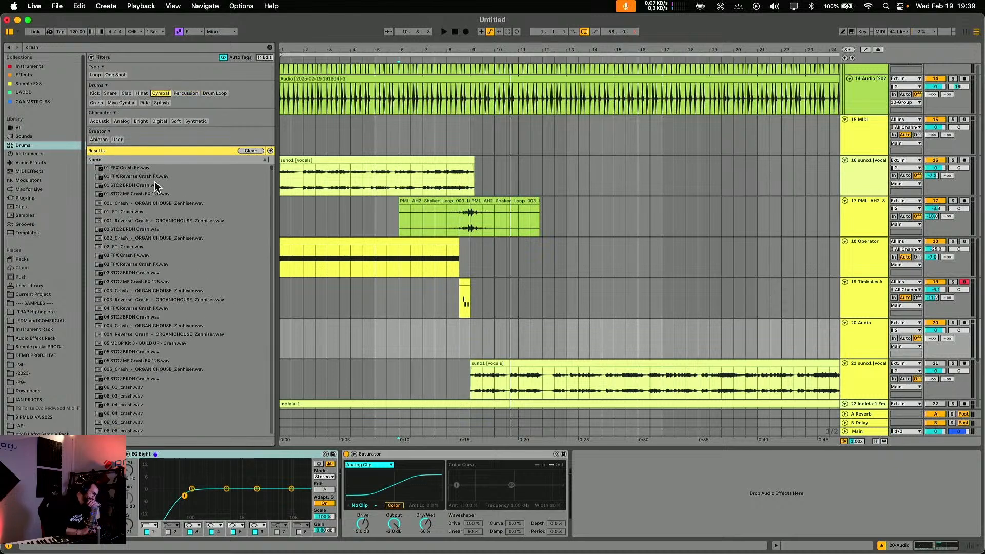
{"action": "left_click_drag", "start_coordinate": [124, 239], "coordinate": [472, 339]}
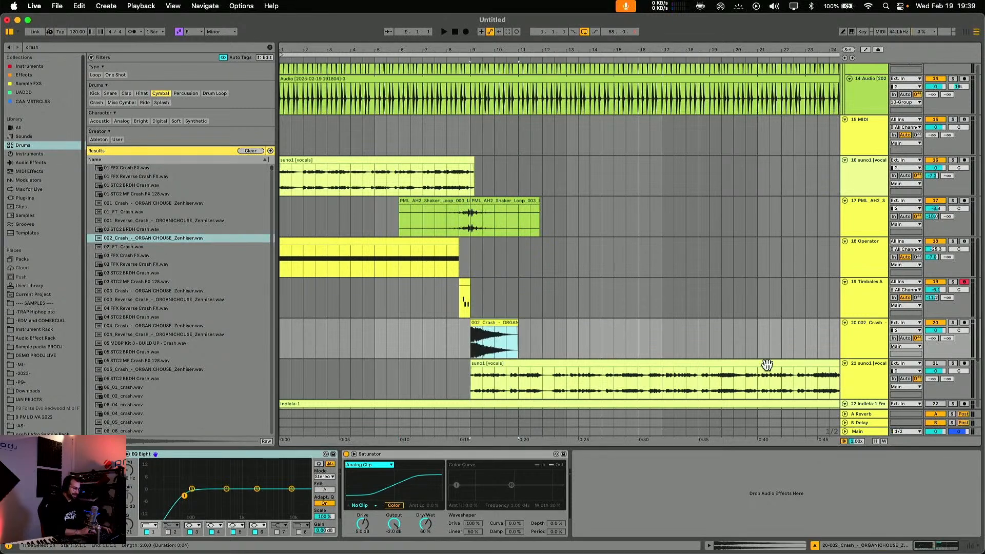
{"action": "left_click_drag", "start_coordinate": [937, 333], "coordinate": [938, 349]}
{"action": "key", "text": "space"}
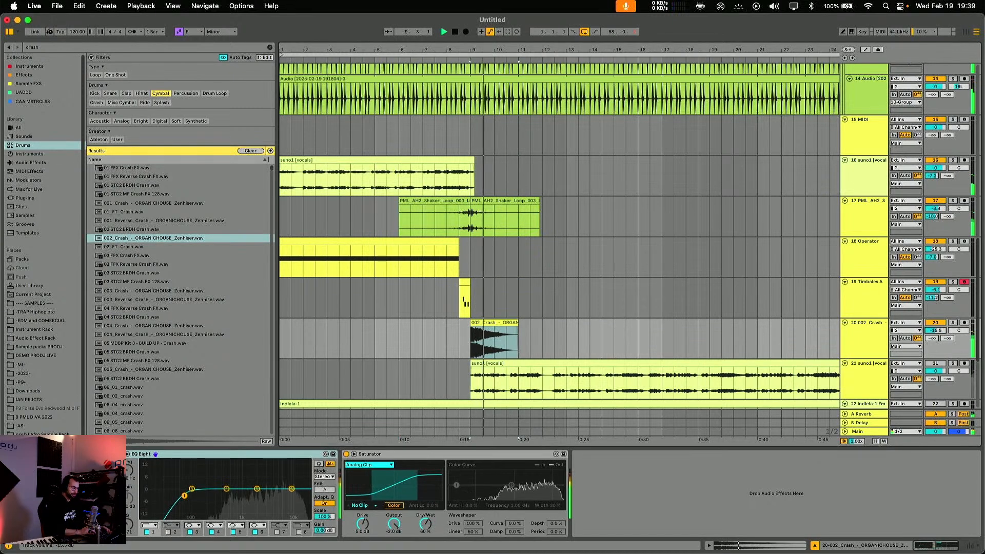
{"action": "key", "text": "space"}
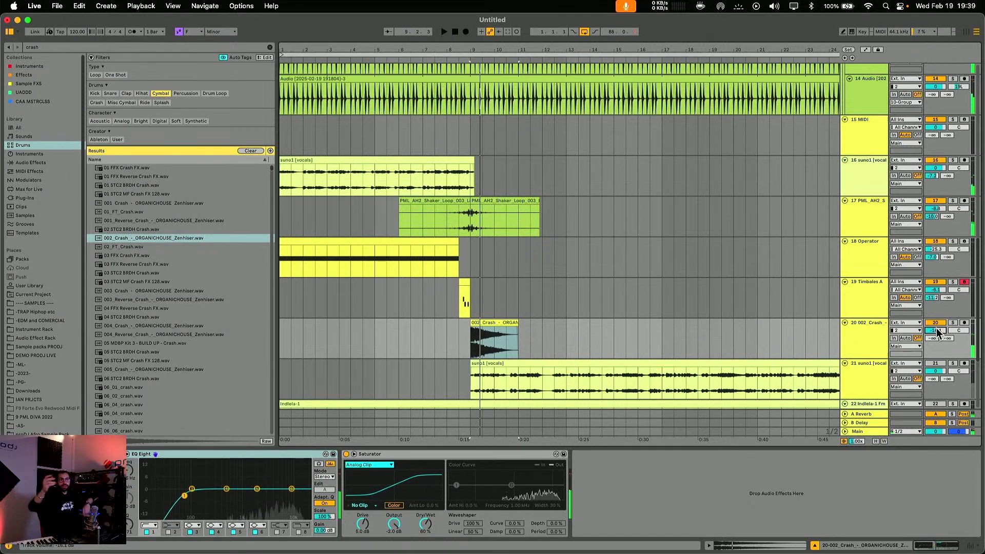
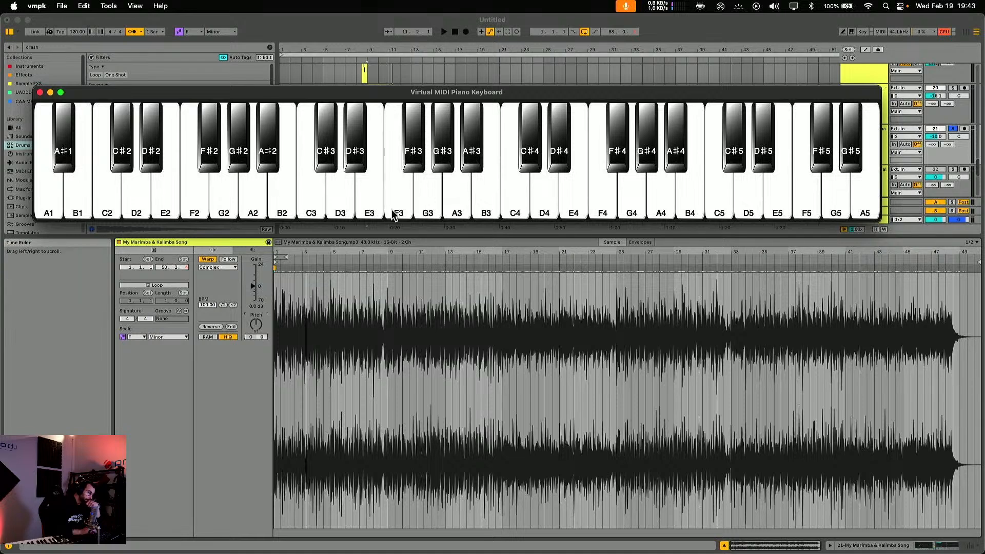
Close the Virtual MIDI Piano Keyboard and balance the Marimba & Kalimba track's volume during playback, settling at -18.4 dB.
{"action": "left_click", "coordinate": [227, 362]}
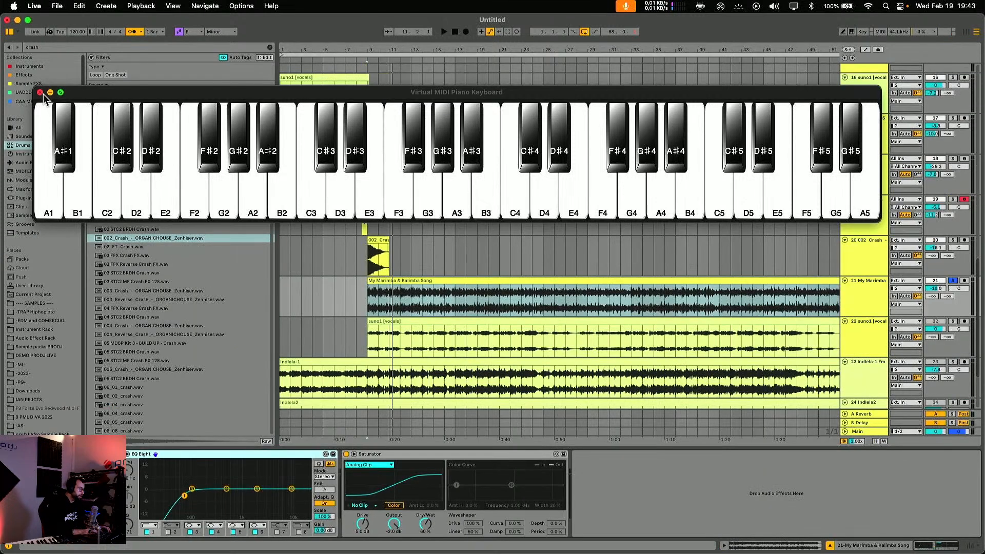
{"action": "left_click", "coordinate": [40, 92]}
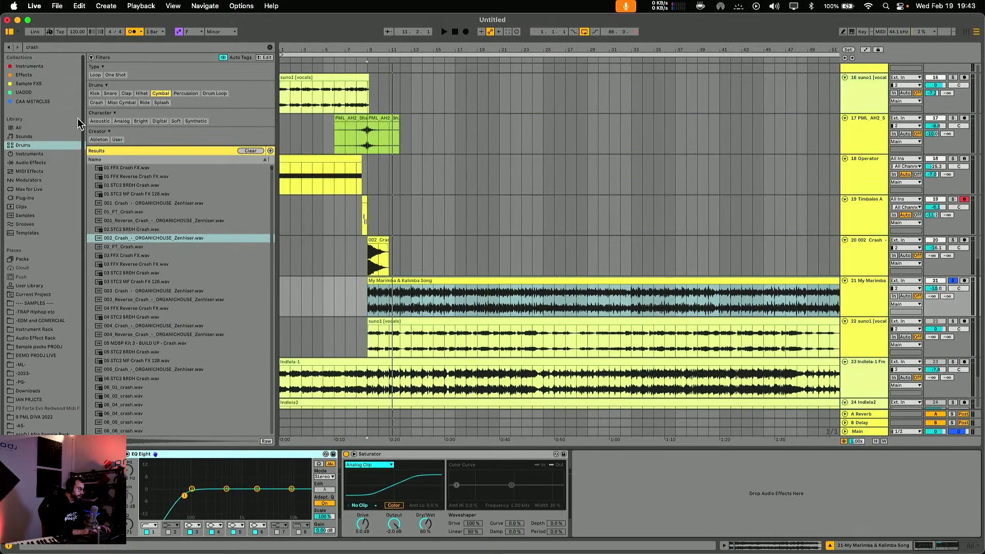
{"action": "left_click_drag", "start_coordinate": [938, 290], "coordinate": [938, 290]}
{"action": "key", "text": "space"}
{"action": "key", "text": "space"}
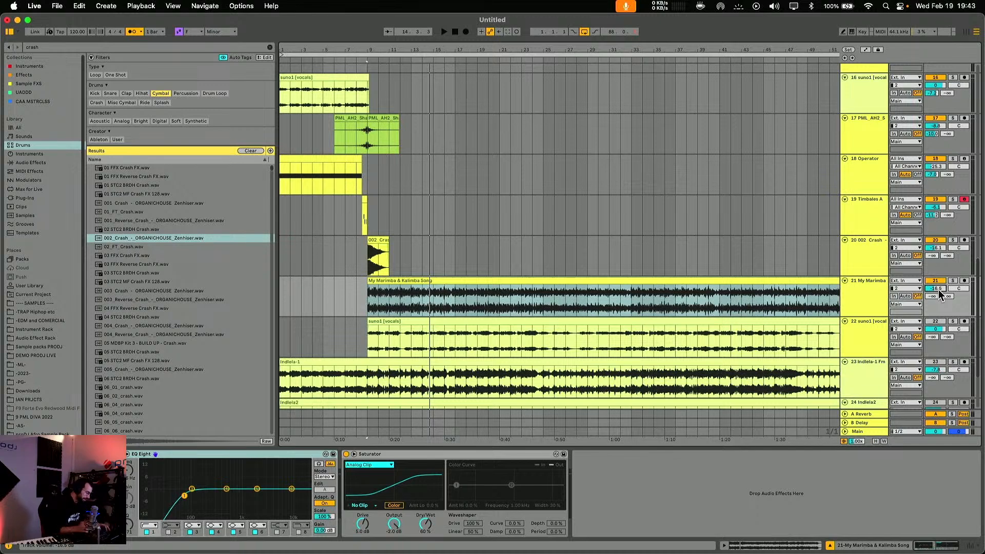
{"action": "left_click", "coordinate": [544, 282]}
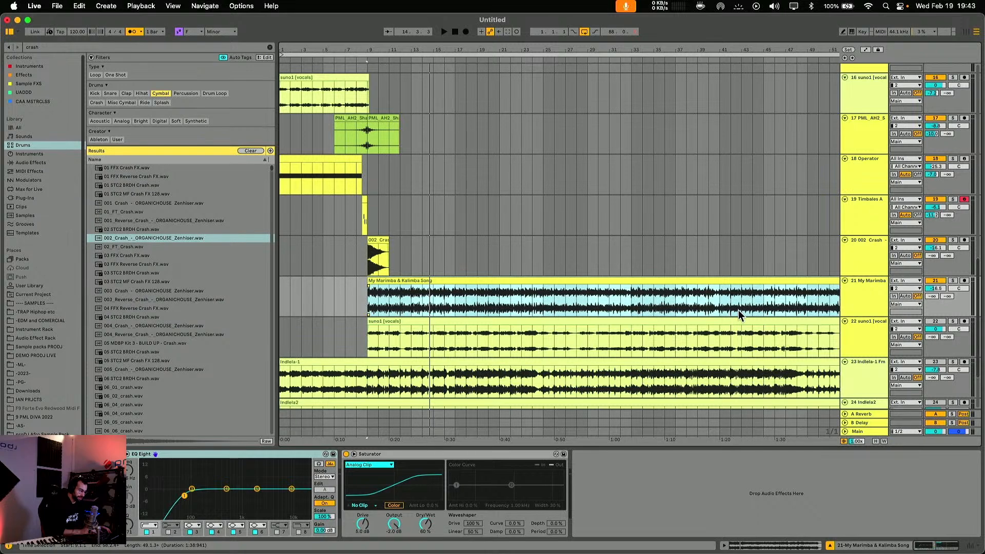
{"action": "left_click_drag", "start_coordinate": [936, 288], "coordinate": [936, 286]}
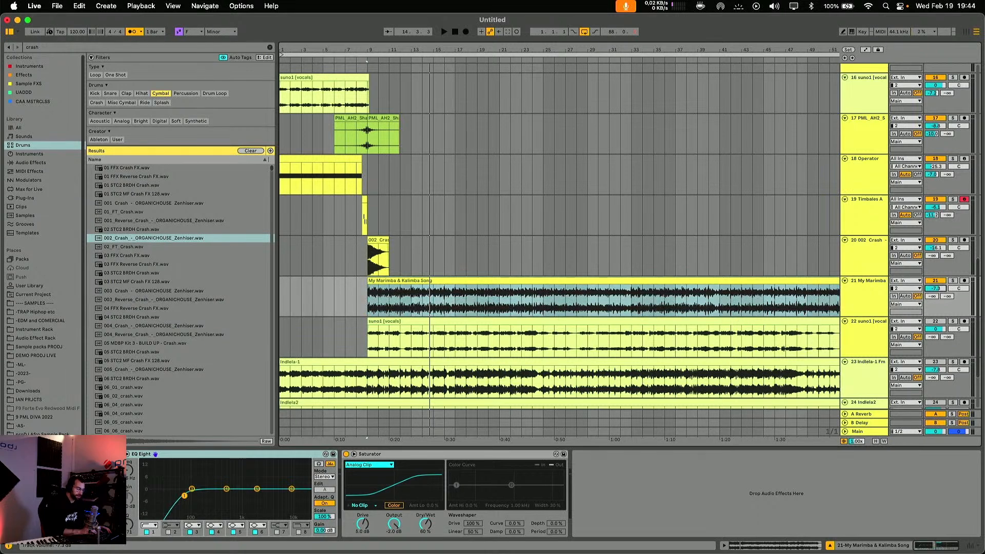
{"action": "key", "text": "space"}
{"action": "left_click_drag", "start_coordinate": [936, 288], "coordinate": [936, 296]}
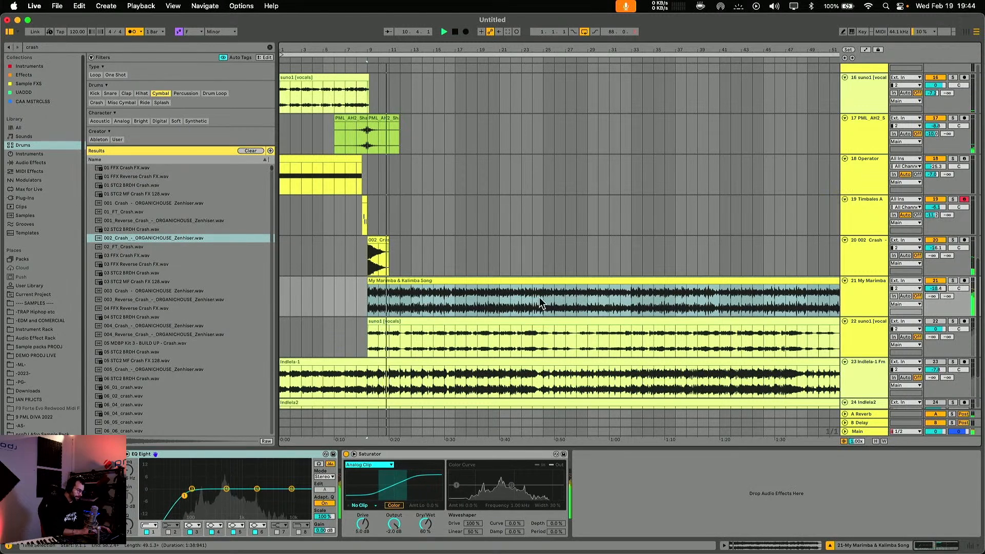
Audition the My Marimba & Kalimba Song clip from several positions, including bars 29 and 18, and return to bar 9.
{"action": "left_click", "coordinate": [455, 305]}
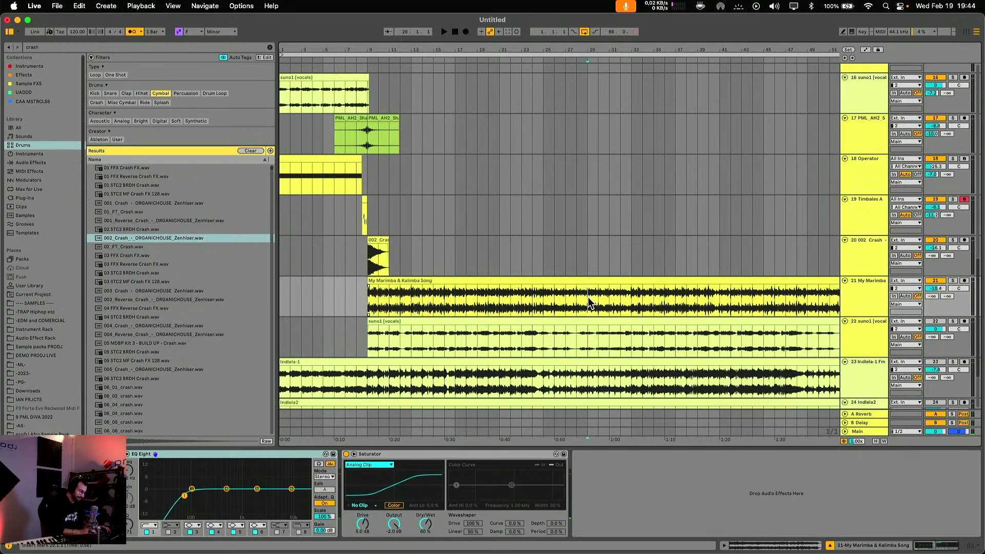
{"action": "key", "text": "space"}
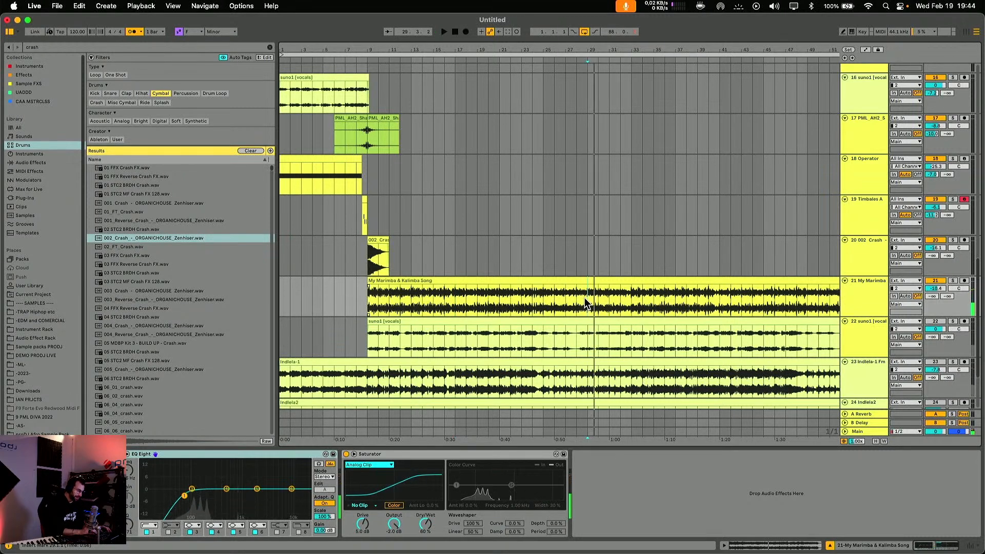
{"action": "left_click", "coordinate": [542, 301]}
{"action": "left_click", "coordinate": [466, 300]}
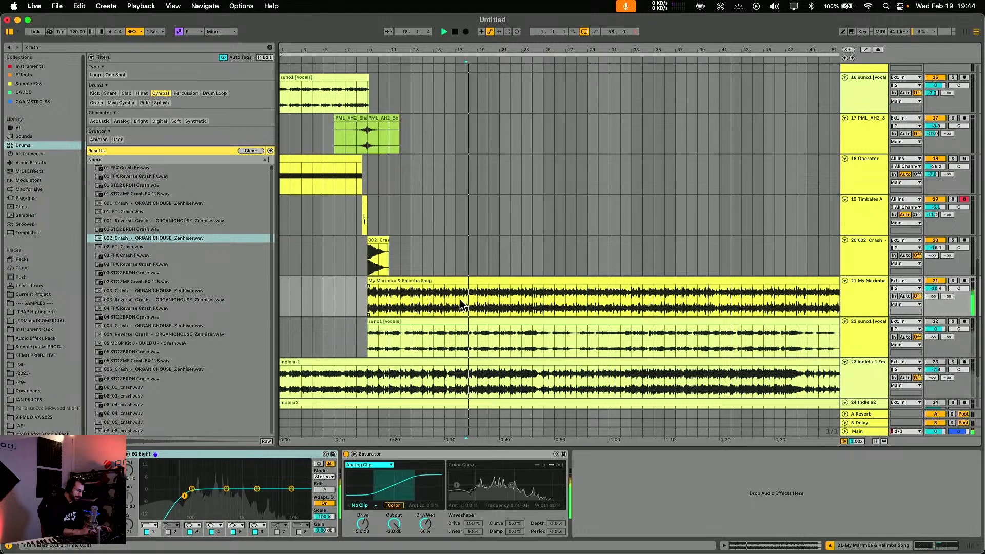
{"action": "left_click", "coordinate": [451, 300]}
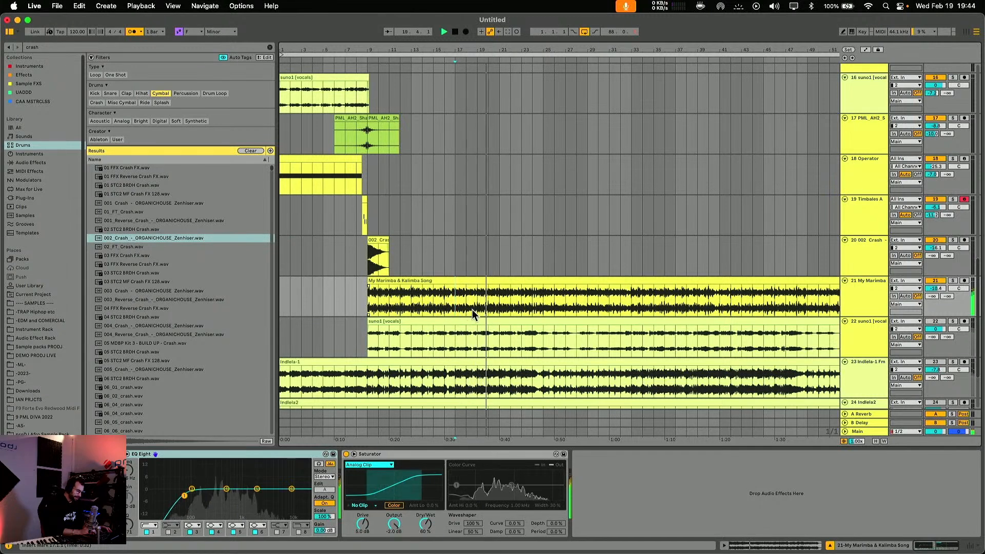
{"action": "left_click", "coordinate": [368, 303]}
Insert a new audio track below the crash track 20 and unfold it.
{"action": "left_click", "coordinate": [870, 269]}
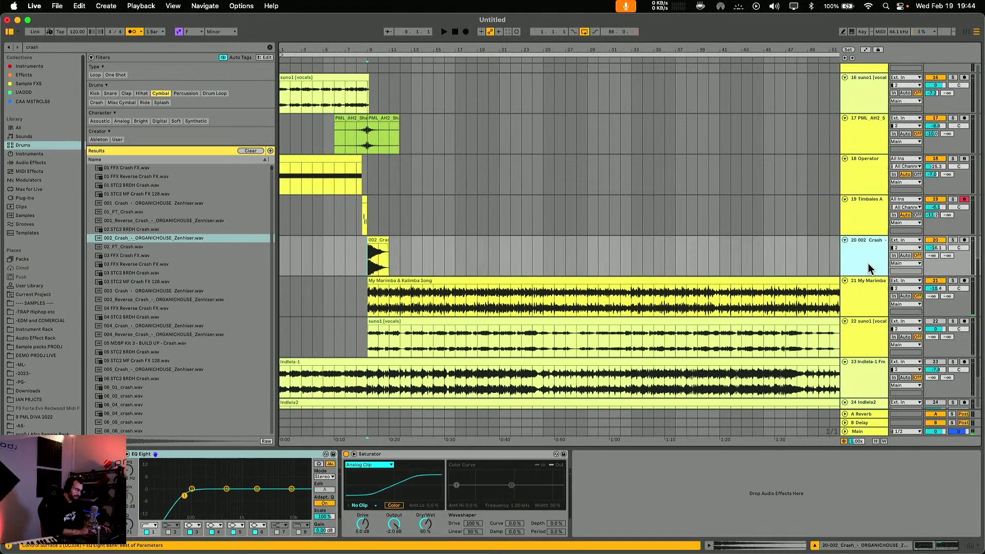
{"action": "key", "text": "super+t"}
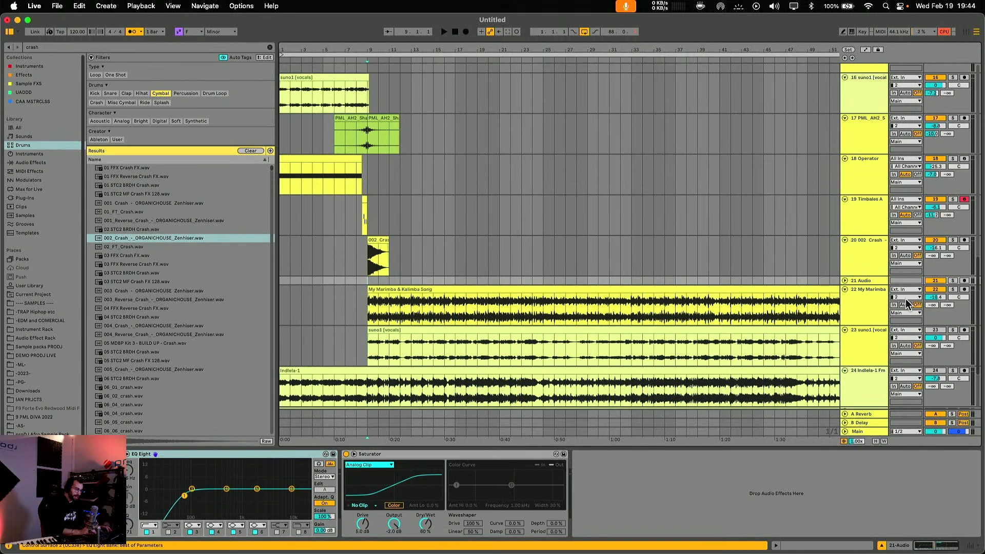
{"action": "left_click", "coordinate": [846, 281]}
Play the opening of the My Marimba & Kalimba Song clip on track 22 in solo from bar 9.
{"action": "left_click", "coordinate": [368, 339]}
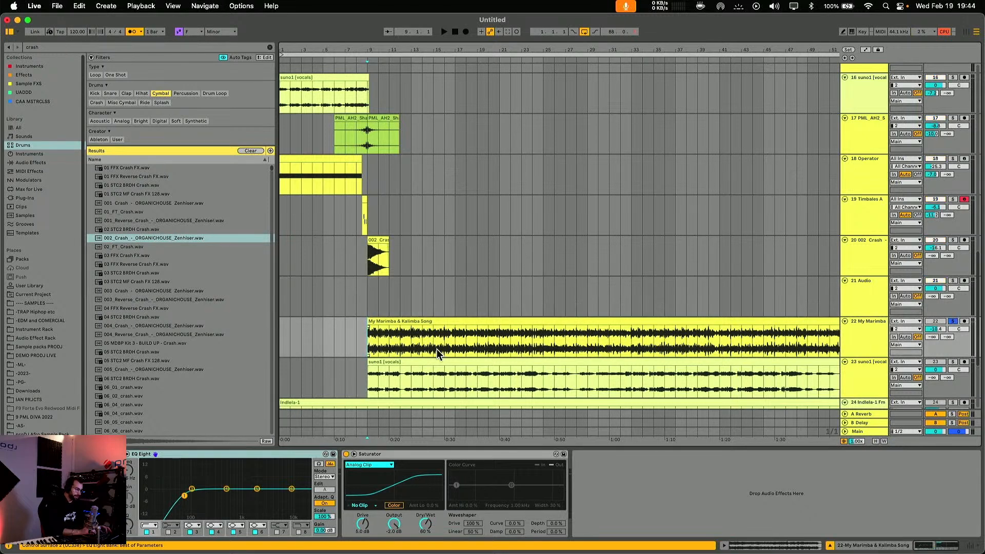
{"action": "key", "text": "space"}
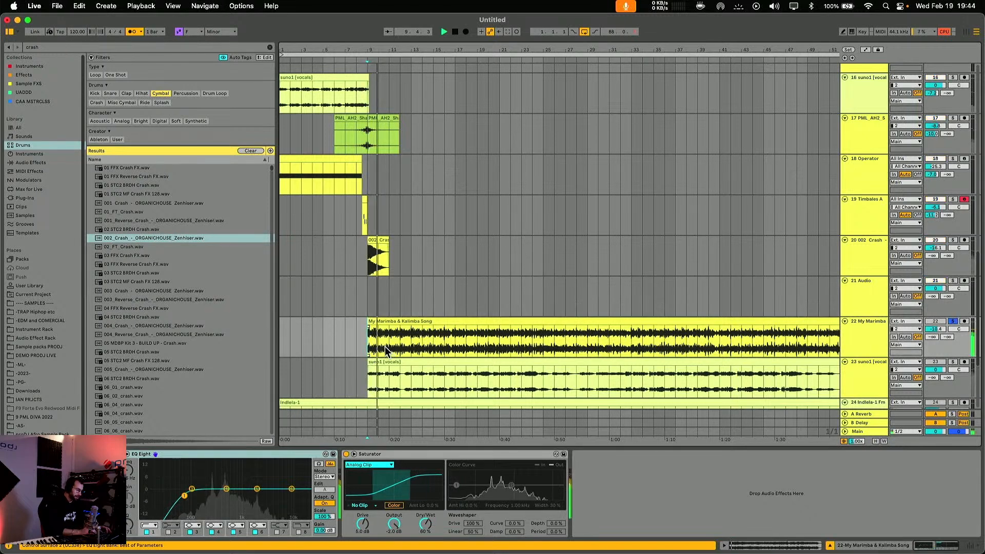
{"action": "key", "text": "s"}
{"action": "key", "text": "space"}
Copy the first bar of the My Marimba & Kalimba Song clip and paste it repeatedly on track 21 from bar 9 through bar 18.
{"action": "left_click_drag", "start_coordinate": [370, 345], "coordinate": [384, 343]}
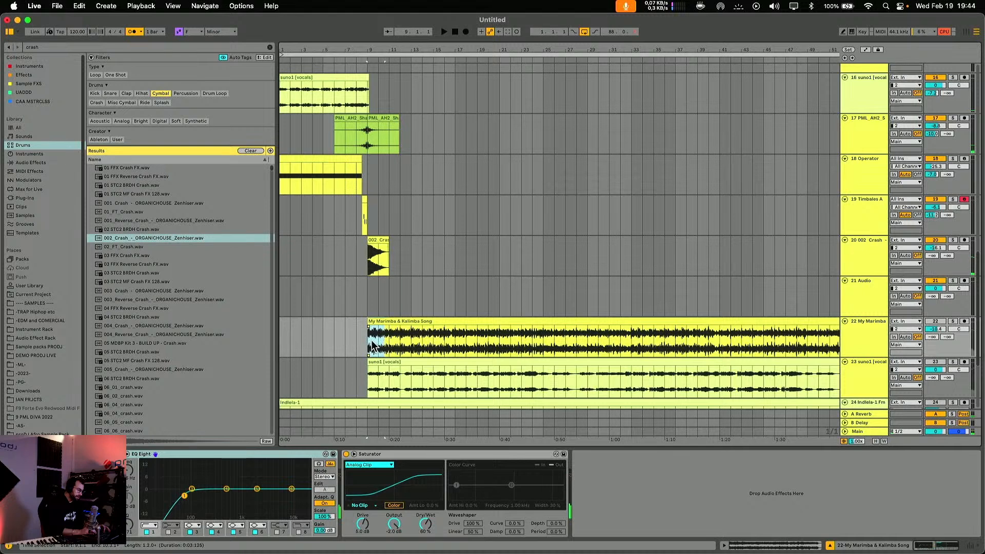
{"action": "left_click", "coordinate": [372, 298]}
{"action": "key", "text": "super+v"}
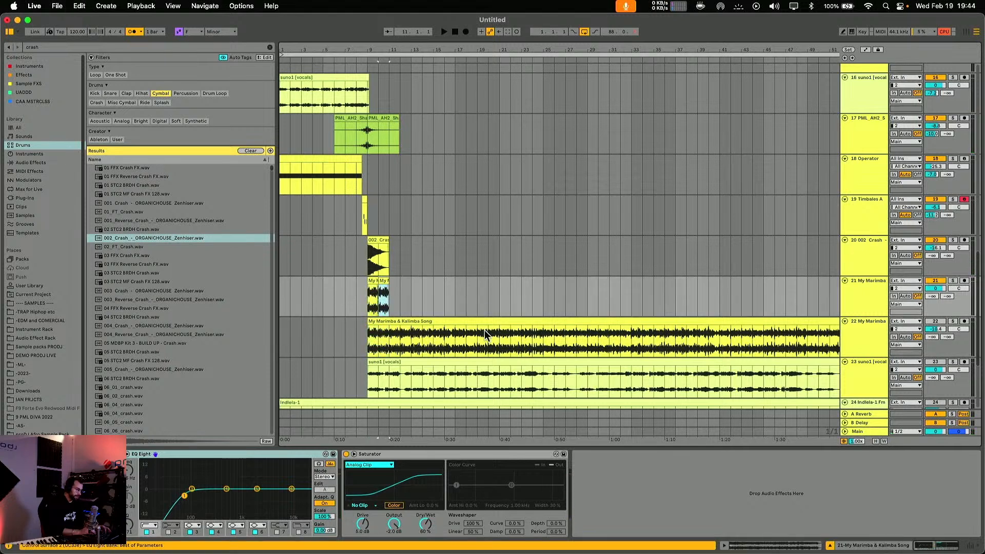
{"action": "key", "text": "super+v"}
{"action": "key", "text": "super+v"}
{"action": "key", "text": "super+v"}
{"action": "key", "text": "super+v"}
{"action": "key", "text": "super+v"}
{"action": "key", "text": "super+v"}
{"action": "key", "text": "super+v"}
{"action": "key", "text": "super+v"}
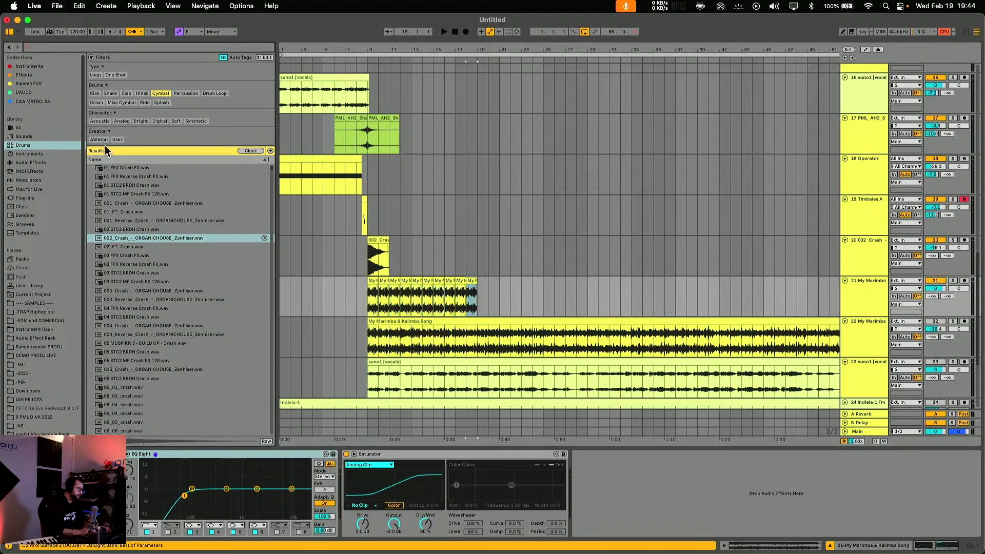
Add a Compressor to track 21 and enable its sidechain with 2-PML AH2 Kick 002 Life F# as the input.
{"action": "left_click", "coordinate": [31, 163]}
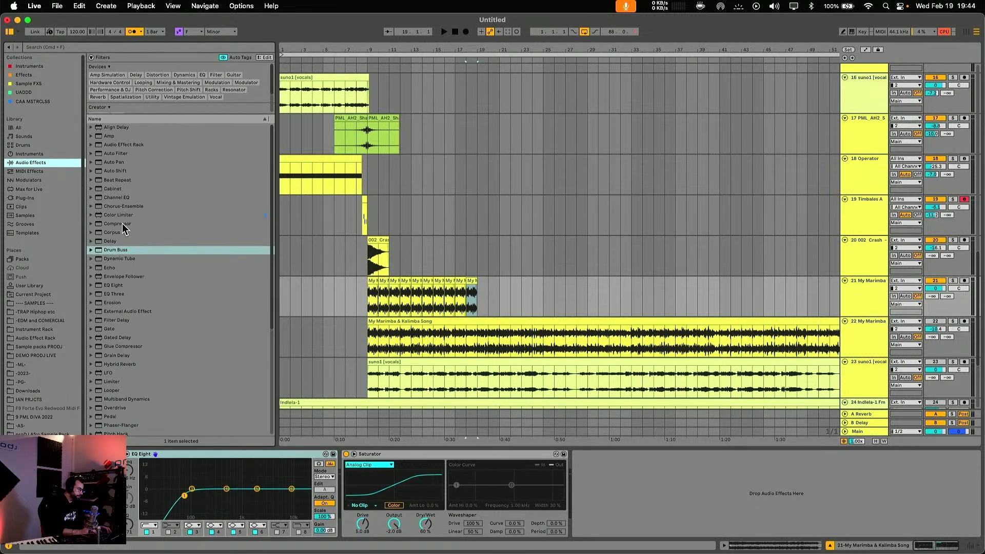
{"action": "left_click_drag", "start_coordinate": [119, 224], "coordinate": [411, 287]}
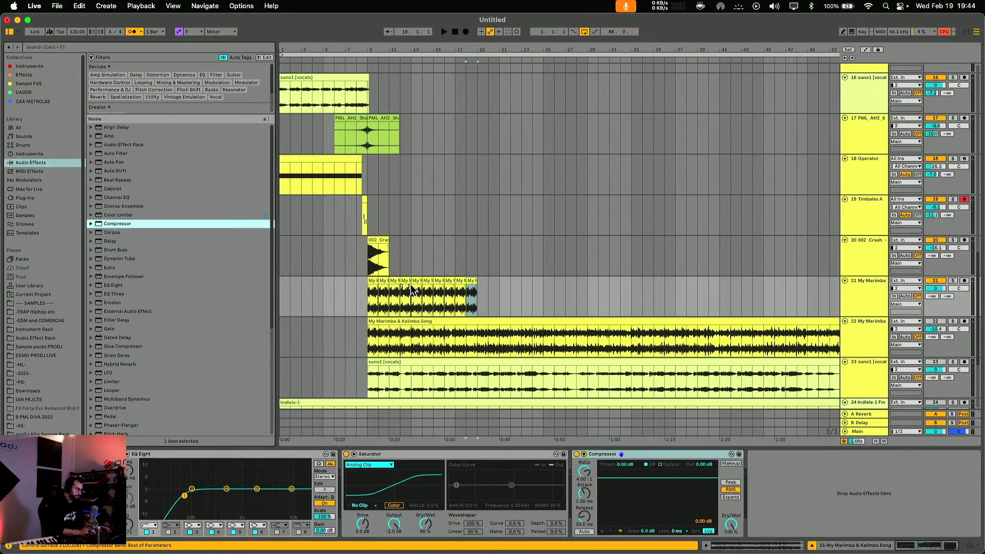
{"action": "left_click", "coordinate": [584, 454]}
{"action": "left_click", "coordinate": [631, 464]}
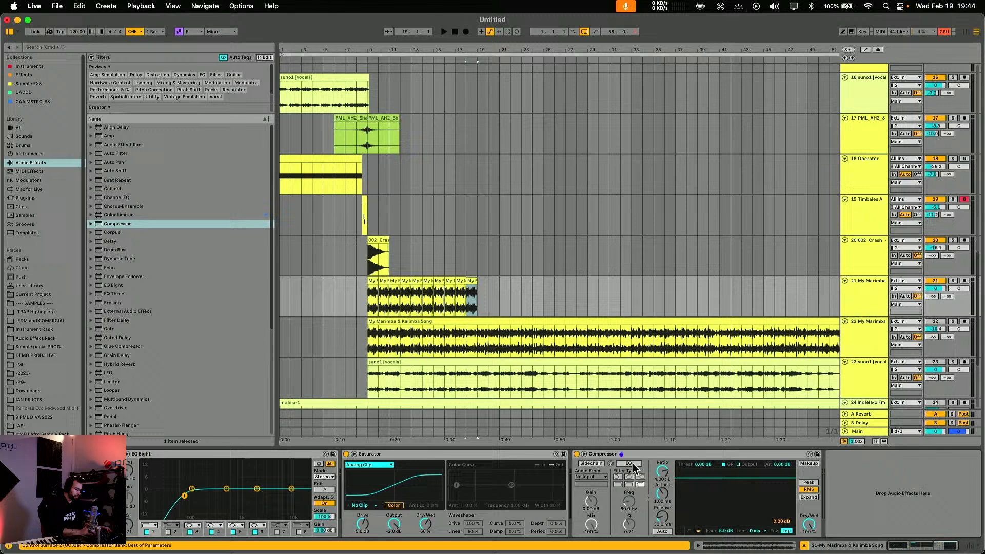
{"action": "left_click", "coordinate": [590, 464]}
{"action": "left_click", "coordinate": [591, 477]}
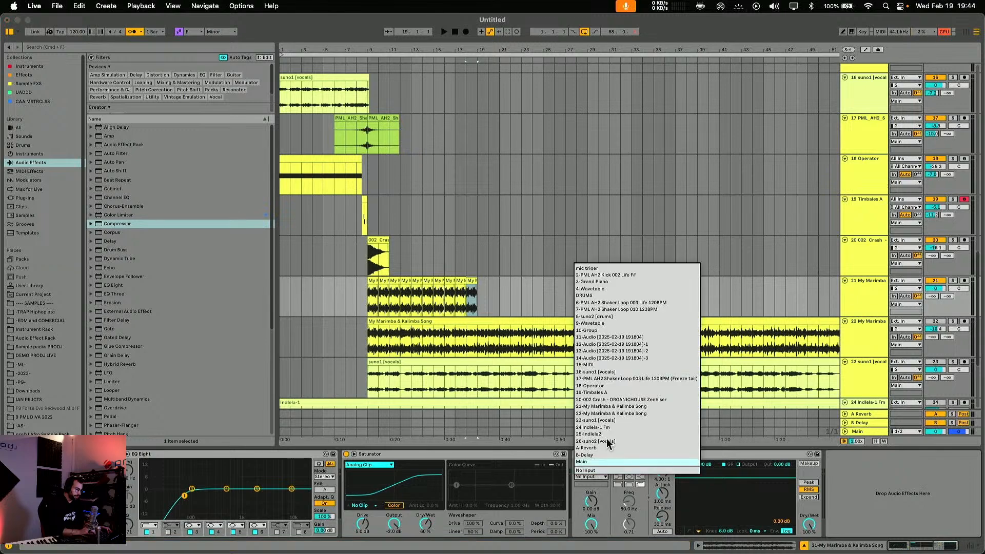
{"action": "left_click", "coordinate": [608, 276]}
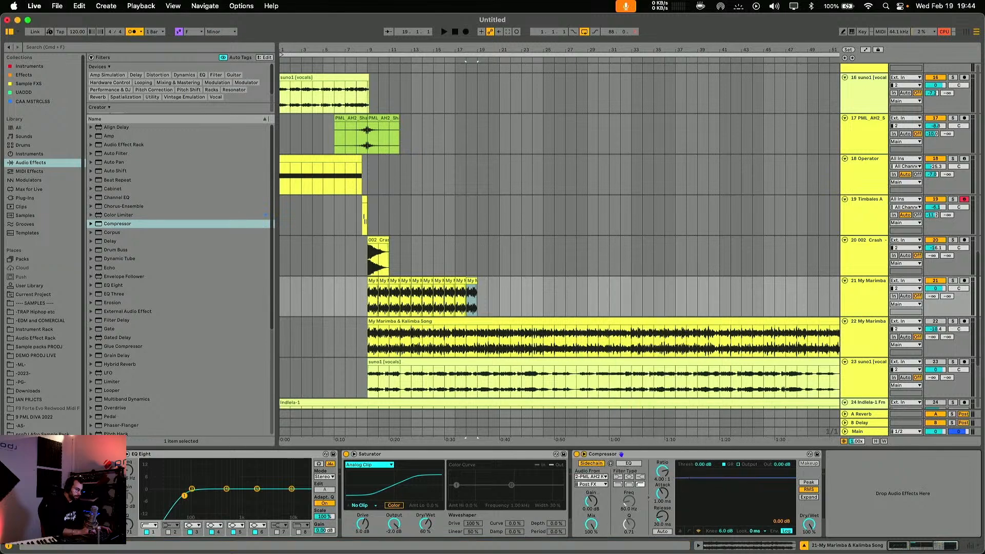
Set the Compressor's threshold to -24.8 dB, ratio to inf:1 and attack to 0.01 ms, and lengthen the release during solo playback.
{"action": "key", "text": "space"}
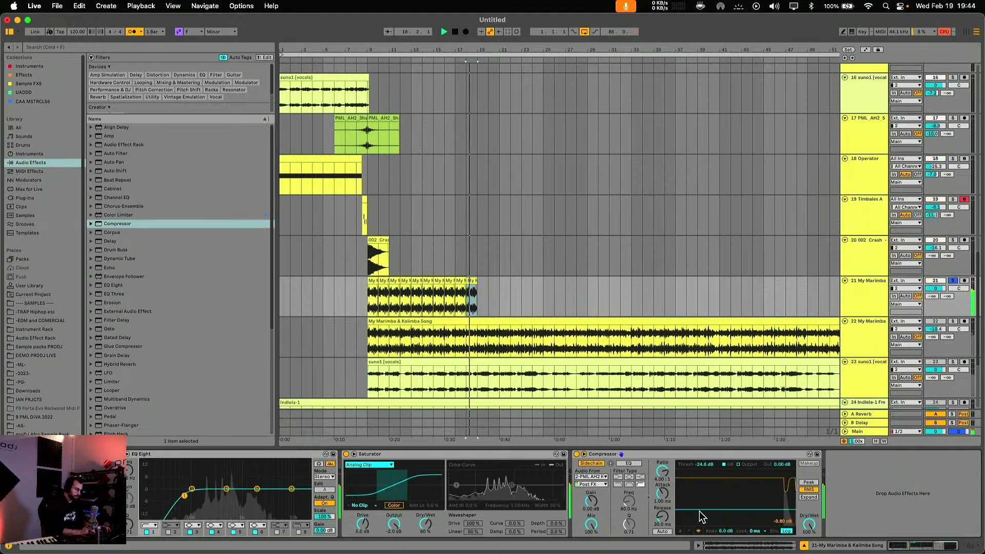
{"action": "mouse_move", "coordinate": [663, 495]}
{"action": "left_mouse_down"}
{"action": "mouse_move", "coordinate": [663, 528]}
{"action": "mouse_move", "coordinate": [664, 498]}
{"action": "left_mouse_up"}
{"action": "key", "text": "space"}
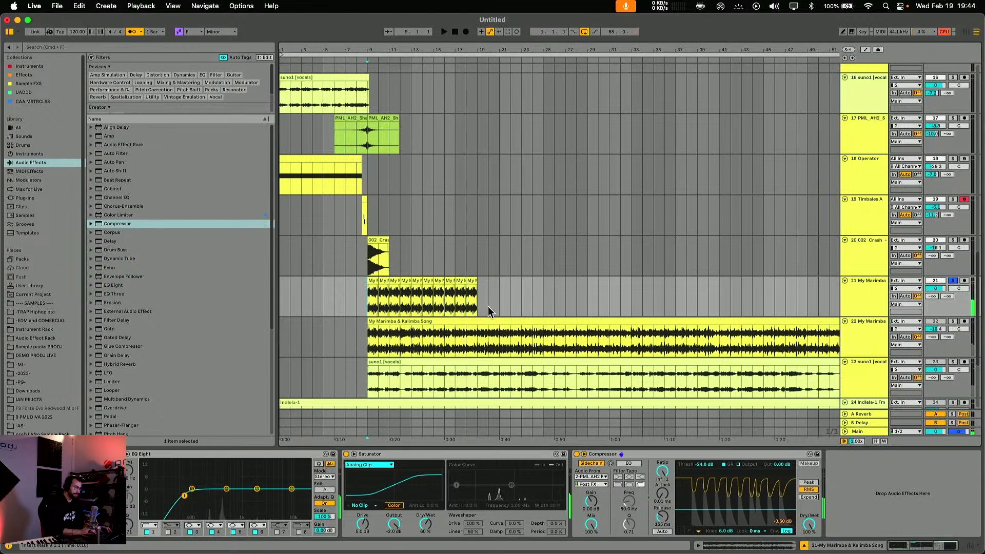
Play the sidechained marimba loop from bar 9 and lower track 21's volume to -7.1 dB.
{"action": "left_click_drag", "start_coordinate": [936, 289], "coordinate": [937, 300]}
{"action": "key", "text": "space"}
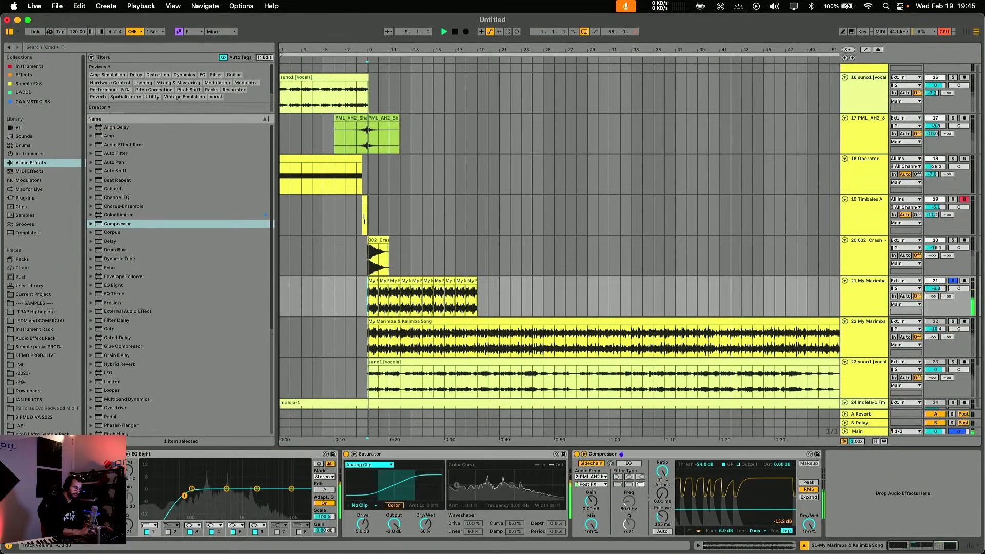
{"action": "key", "text": "space"}
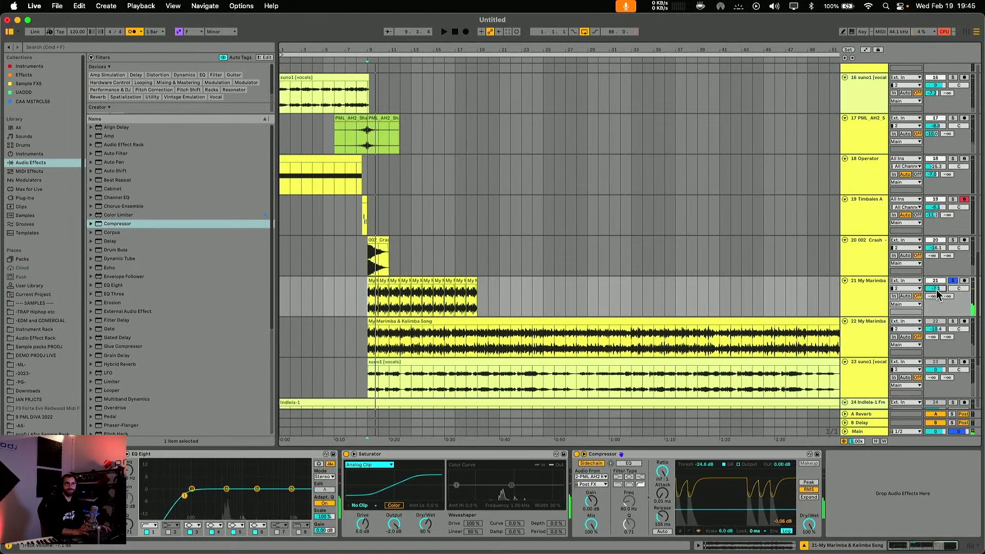
Duplicate the one-bar marimba clips in bars 9 to 16 on track 21 three times.
{"action": "left_click_drag", "start_coordinate": [458, 303], "coordinate": [370, 303]}
{"action": "key", "text": "super+d"}
{"action": "key", "text": "super+d"}
{"action": "key", "text": "super+d"}
Play the arrangement from bar 4 and add a Reverb between the Saturator and Compressor on track 21.
{"action": "left_click", "coordinate": [314, 298]}
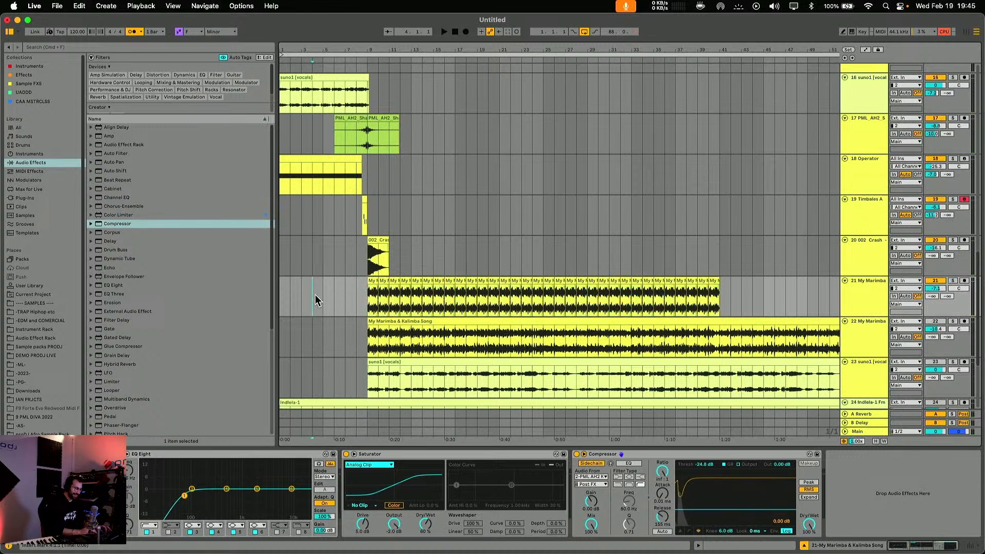
{"action": "key", "text": "space"}
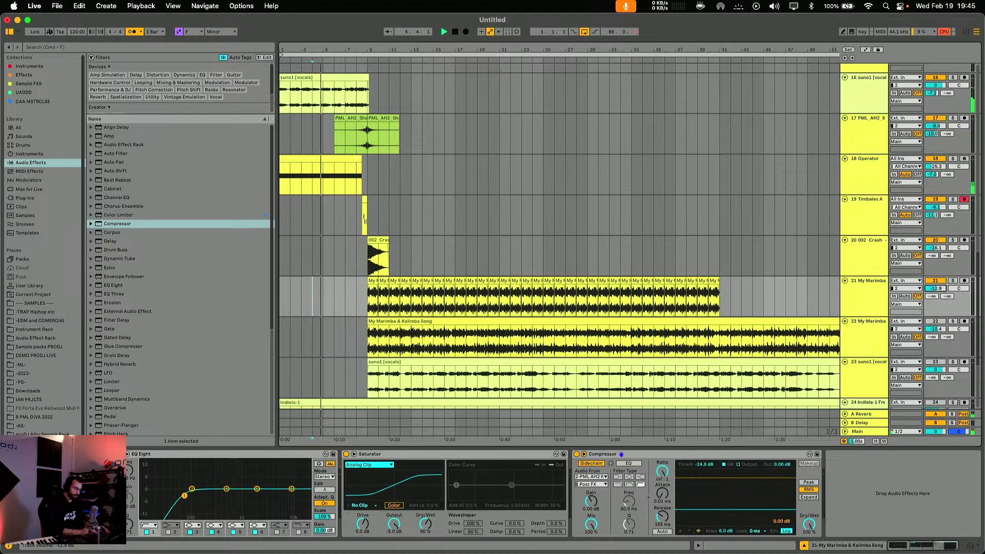
{"action": "scroll", "coordinate": [149, 351], "scroll_direction": "down", "scroll_amount": 5}
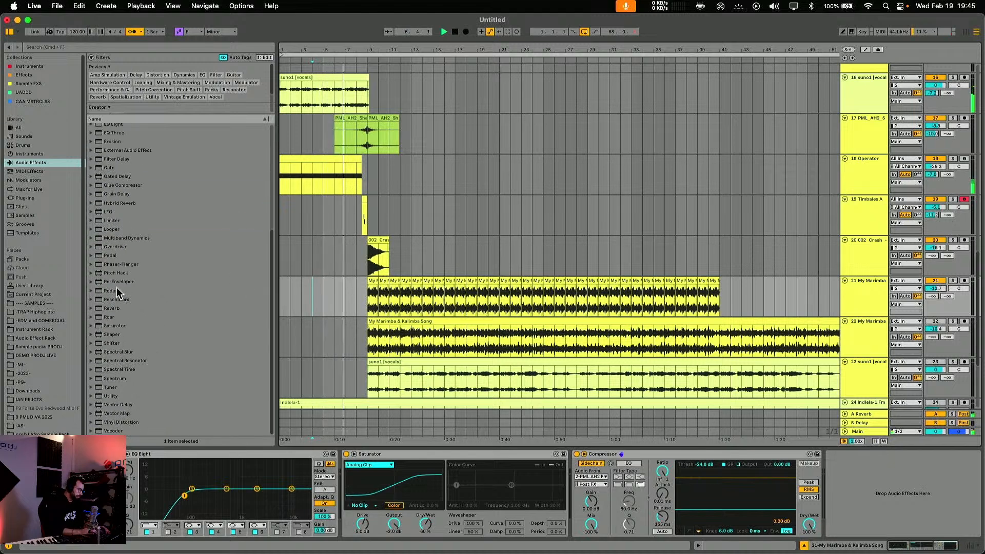
{"action": "left_click", "coordinate": [114, 309]}
{"action": "left_click_drag", "start_coordinate": [114, 309], "coordinate": [587, 513]}
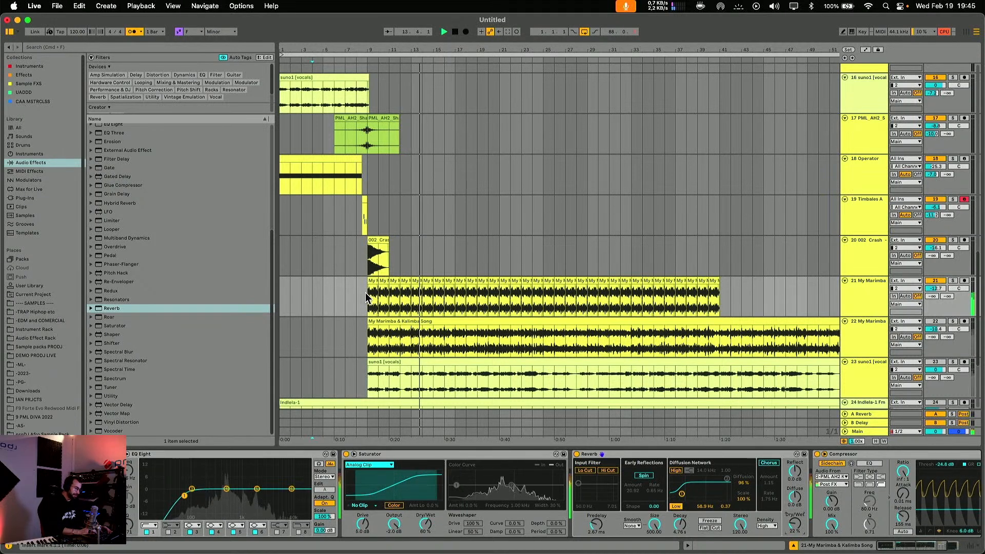
Consolidate the marimba clips from bar 9 to bar 25 on track 21 into one clip.
{"action": "left_click_drag", "start_coordinate": [369, 295], "coordinate": [542, 301]}
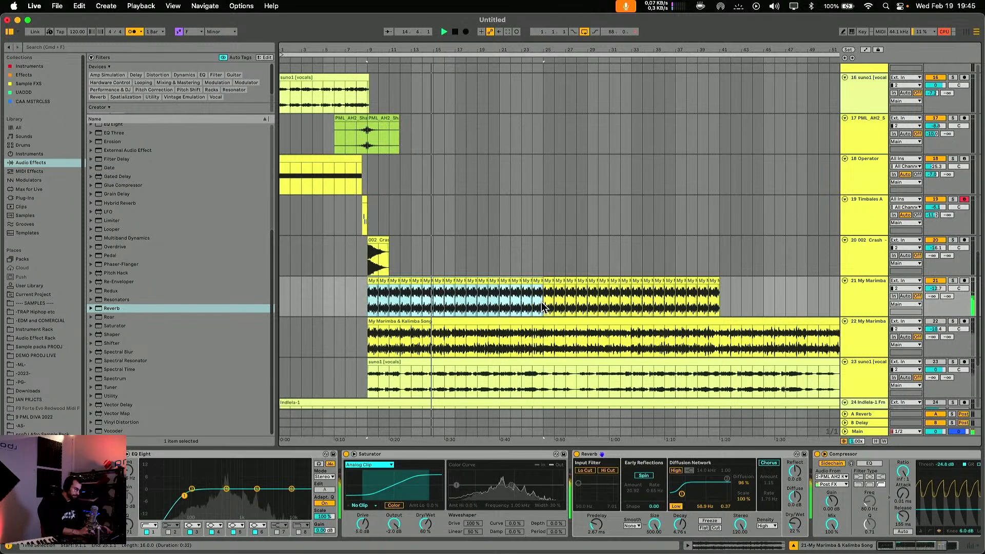
{"action": "key", "text": "super+j"}
{"action": "left_click", "coordinate": [570, 305]}
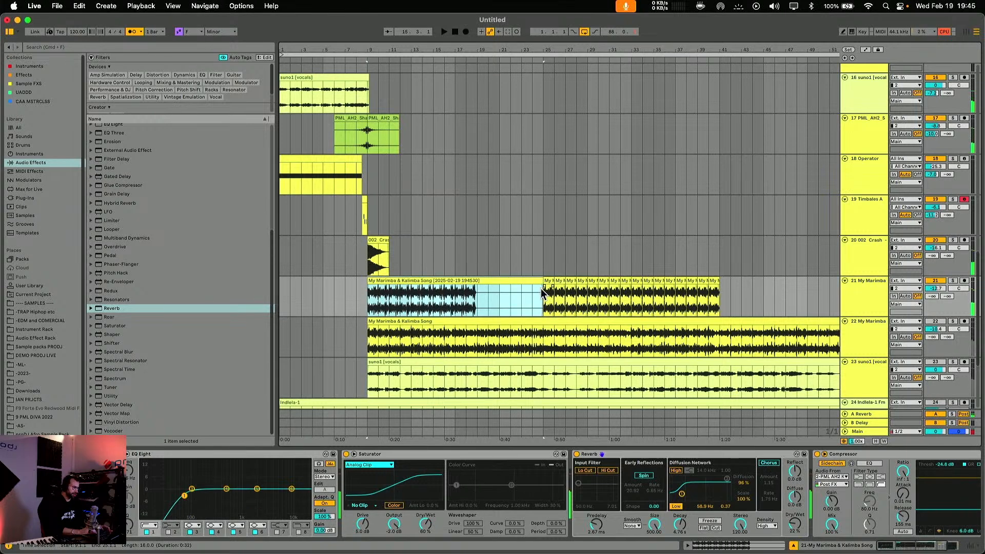
Enable looping on the consolidated marimba clip, extend it to bar 49 and play it back.
{"action": "double_click", "coordinate": [535, 281]}
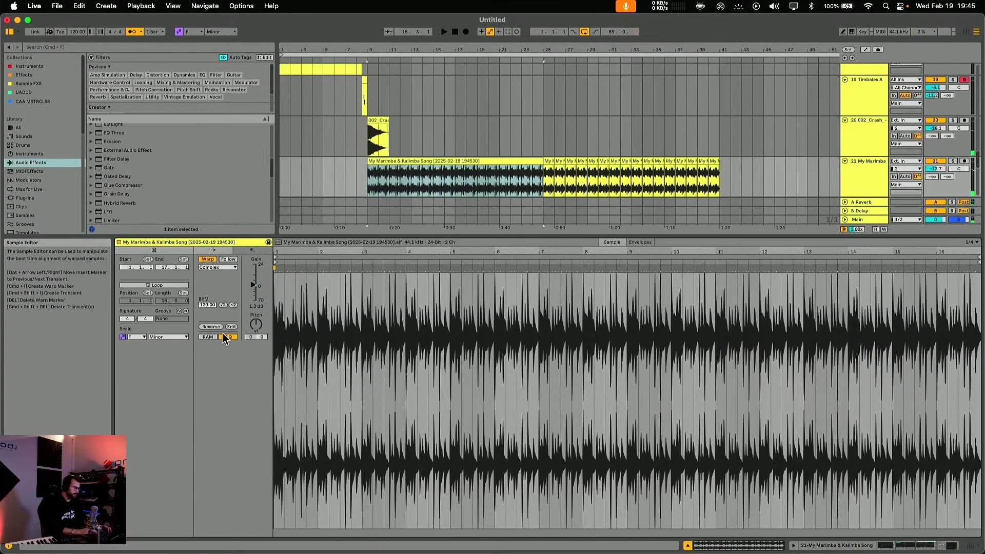
{"action": "left_click", "coordinate": [141, 285]}
{"action": "key", "text": "shift+Tab"}
{"action": "left_click_drag", "start_coordinate": [542, 243], "coordinate": [807, 244]}
{"action": "key", "text": "space"}
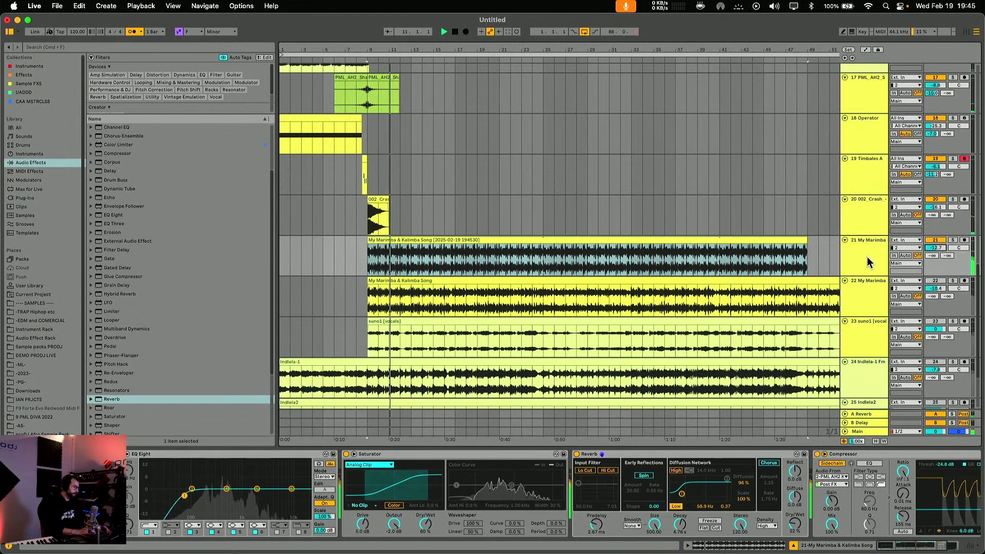
{"action": "scroll", "coordinate": [564, 260], "scroll_direction": "up", "scroll_amount": 4}
{"action": "key", "text": "space"}
Copy the first three bars of the track 16 vocals to bar 13 of a new audio track below, extending the clip to bar 34.
{"action": "scroll", "coordinate": [565, 255], "scroll_direction": "up", "scroll_amount": 1}
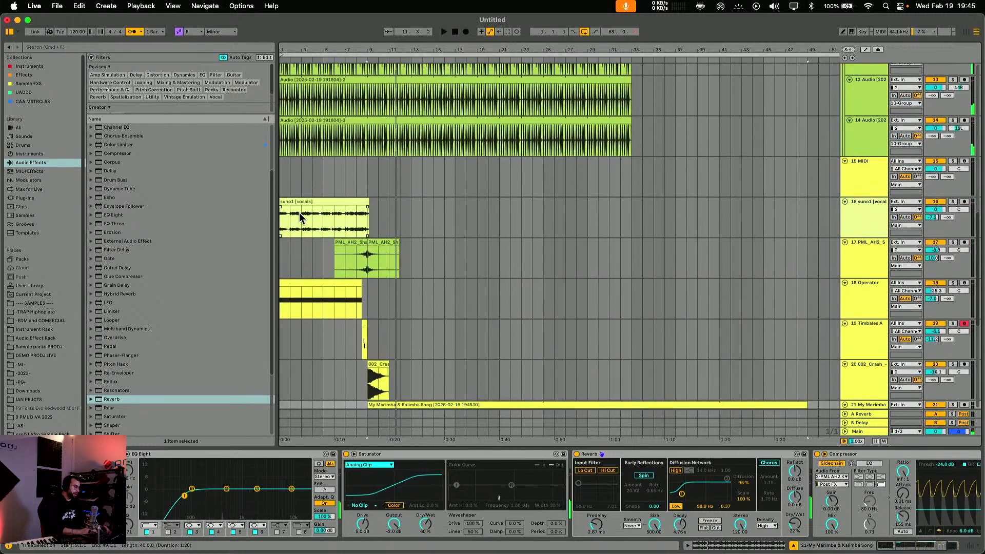
{"action": "left_click", "coordinate": [861, 224]}
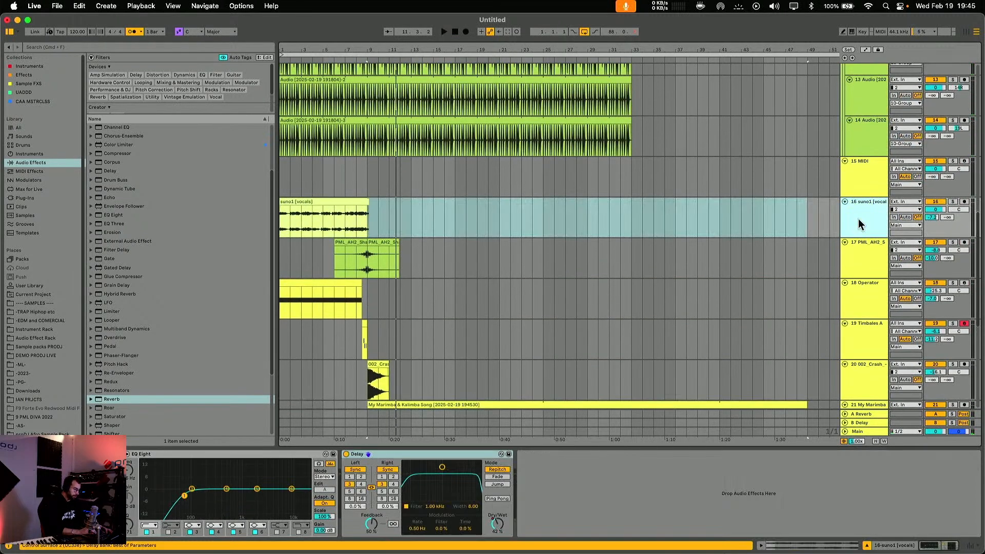
{"action": "key", "text": "super+t"}
{"action": "left_click_drag", "start_coordinate": [280, 219], "coordinate": [312, 219]}
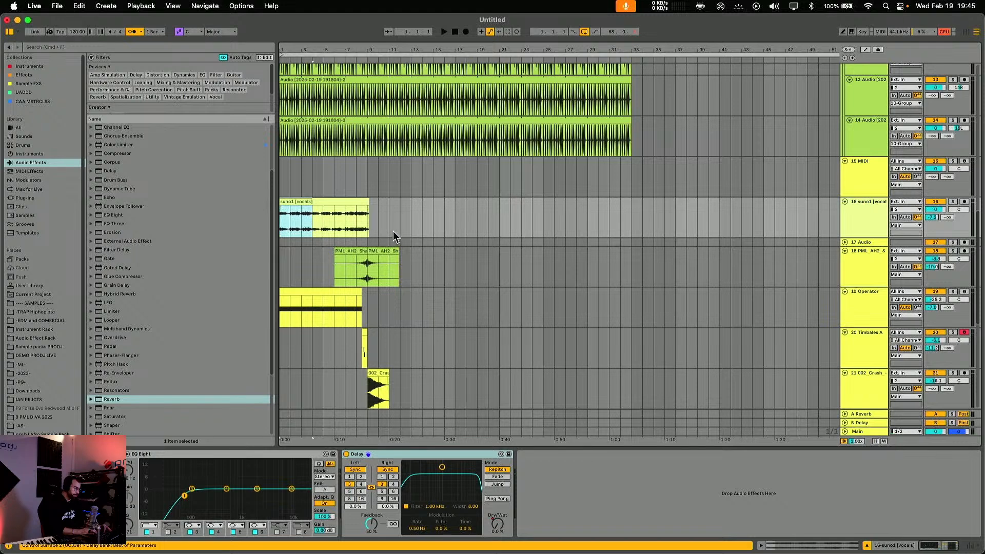
{"action": "left_click", "coordinate": [410, 240]}
{"action": "key", "text": "super+v"}
{"action": "left_click", "coordinate": [845, 242]}
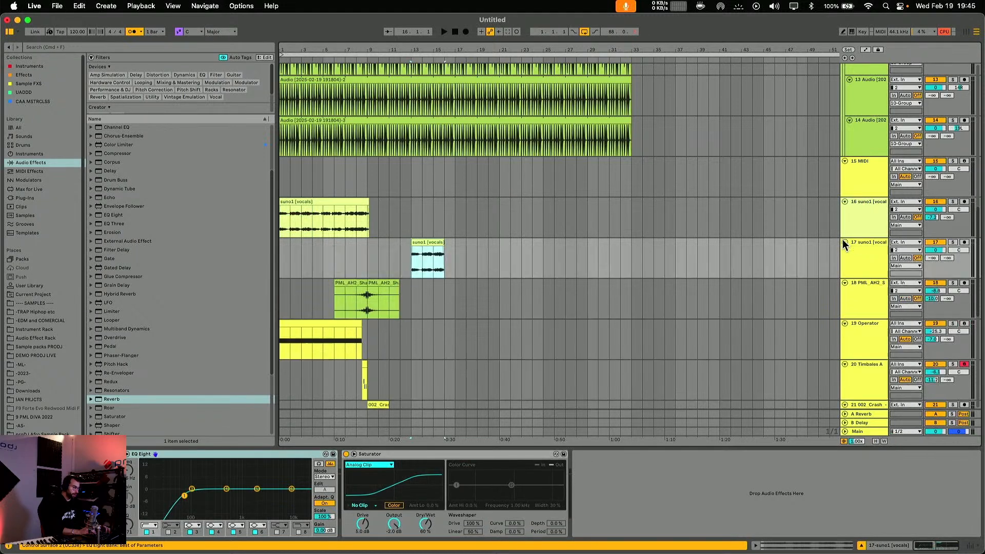
{"action": "left_click_drag", "start_coordinate": [441, 241], "coordinate": [642, 241]}
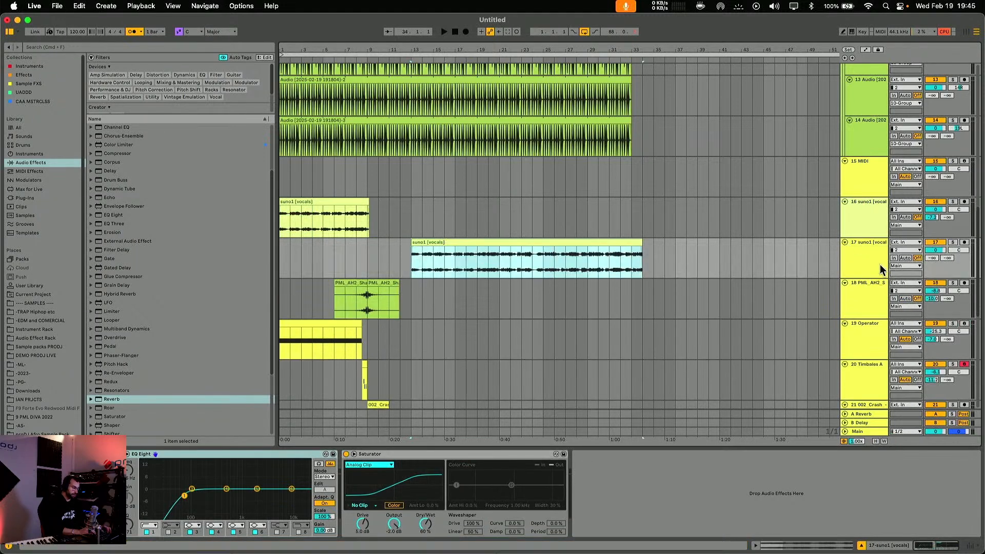
Add a MIDI track below track 17, load the extended vocal clip into Simpler and slice it by Beat at 1/4.
{"action": "key", "text": "super+shift+t"}
{"action": "left_click", "coordinate": [473, 252]}
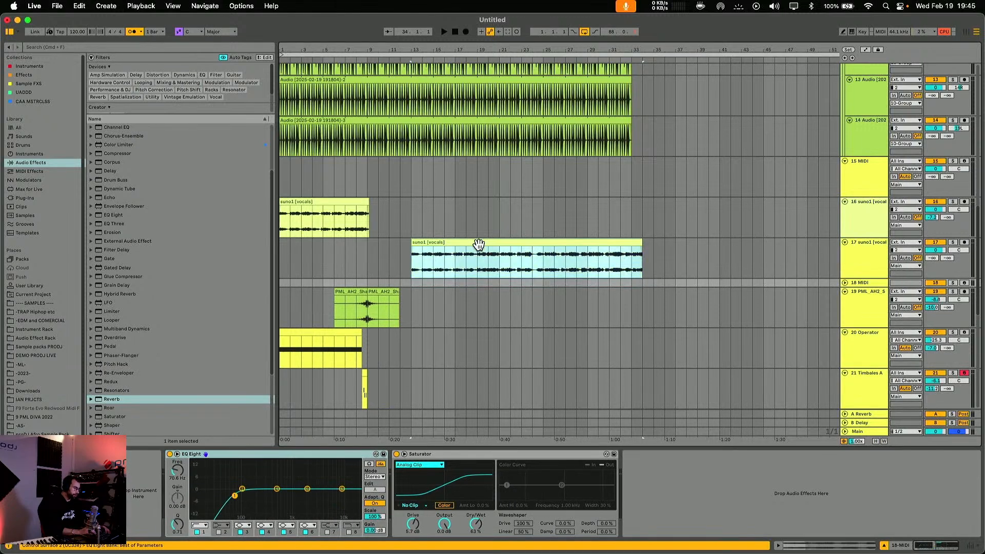
{"action": "left_click_drag", "start_coordinate": [177, 468], "coordinate": [179, 484]}
{"action": "left_click", "coordinate": [129, 514]}
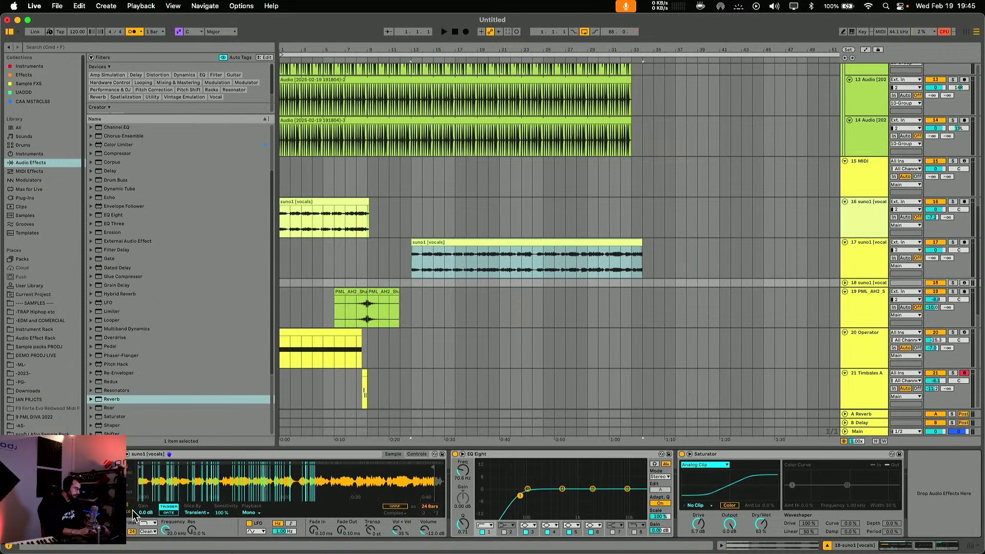
{"action": "left_click", "coordinate": [198, 528]}
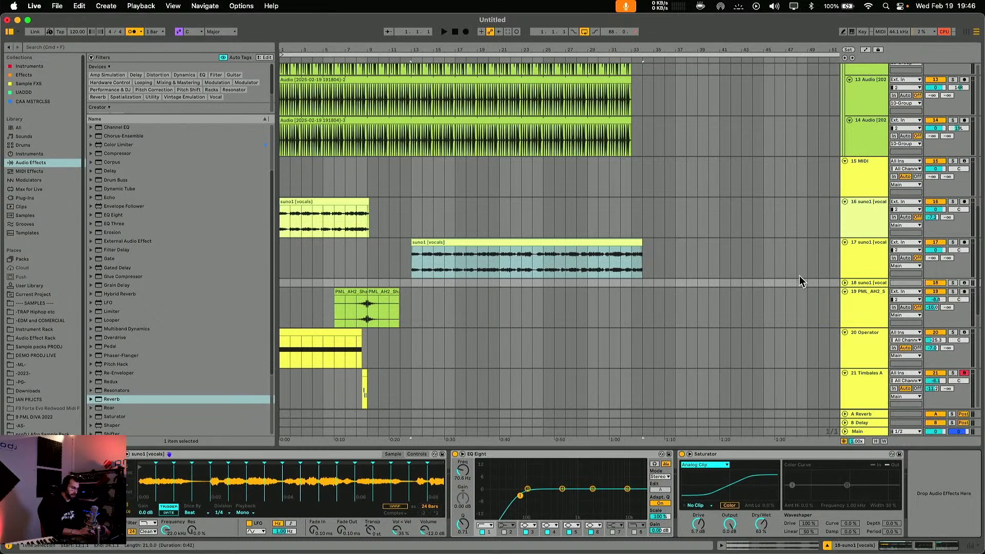
Deactivate vocal audio track 17, unfold track 18 and lower its volume.
{"action": "left_click", "coordinate": [936, 242]}
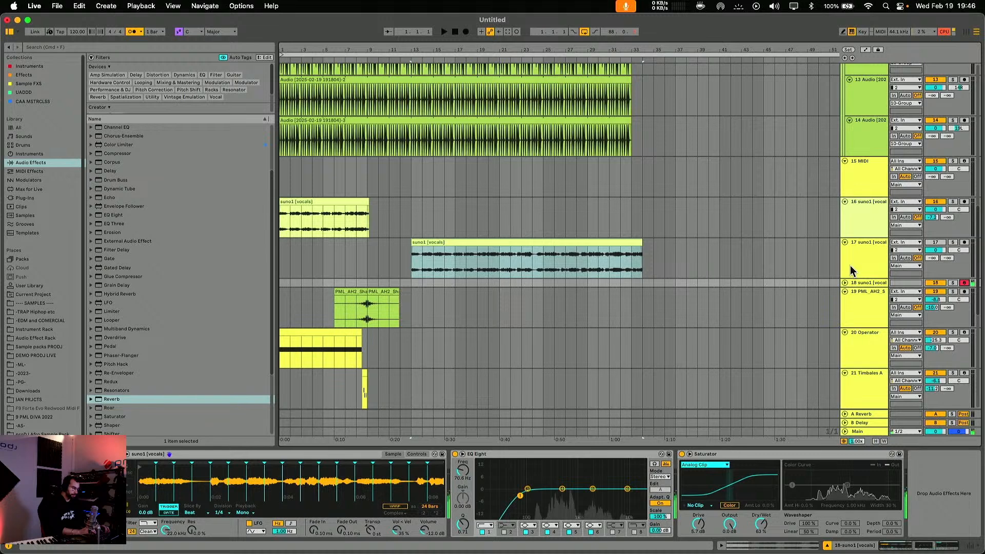
{"action": "left_click", "coordinate": [845, 282]}
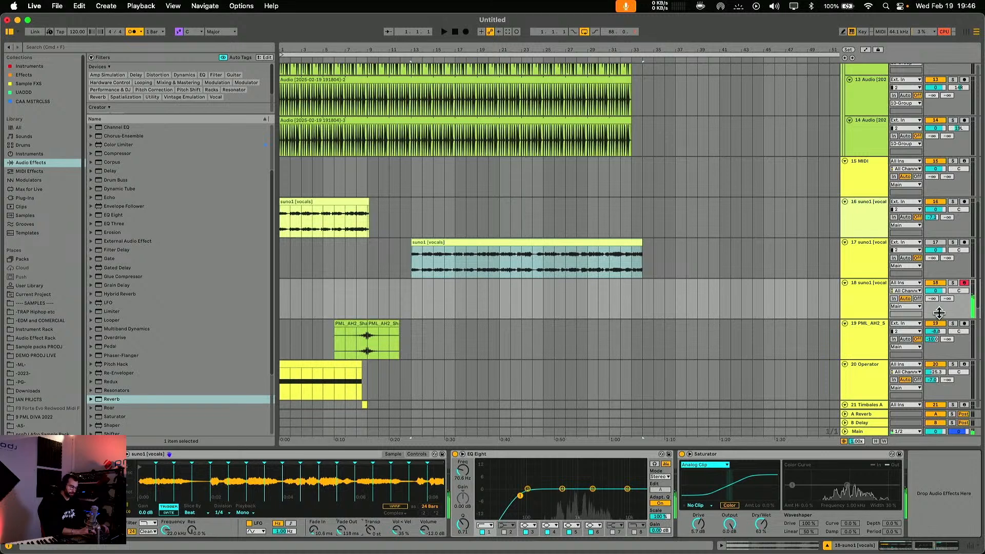
{"action": "left_click_drag", "start_coordinate": [938, 291], "coordinate": [937, 309]}
Add Reverb and Delay after the Saturator on track 18 and enable a high-cut band in its EQ Eight.
{"action": "scroll", "coordinate": [163, 354], "scroll_direction": "down", "scroll_amount": 5}
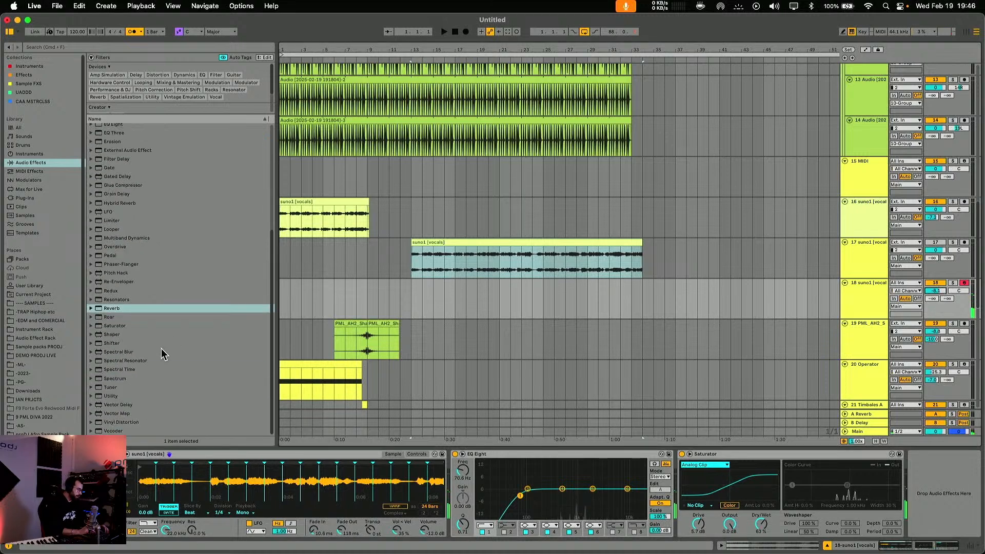
{"action": "double_click", "coordinate": [114, 310]}
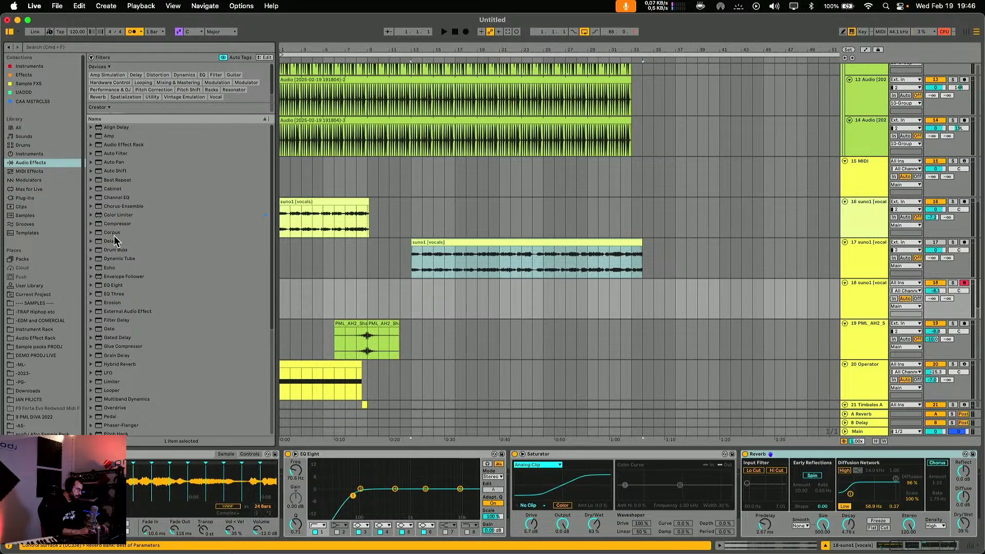
{"action": "double_click", "coordinate": [114, 241]}
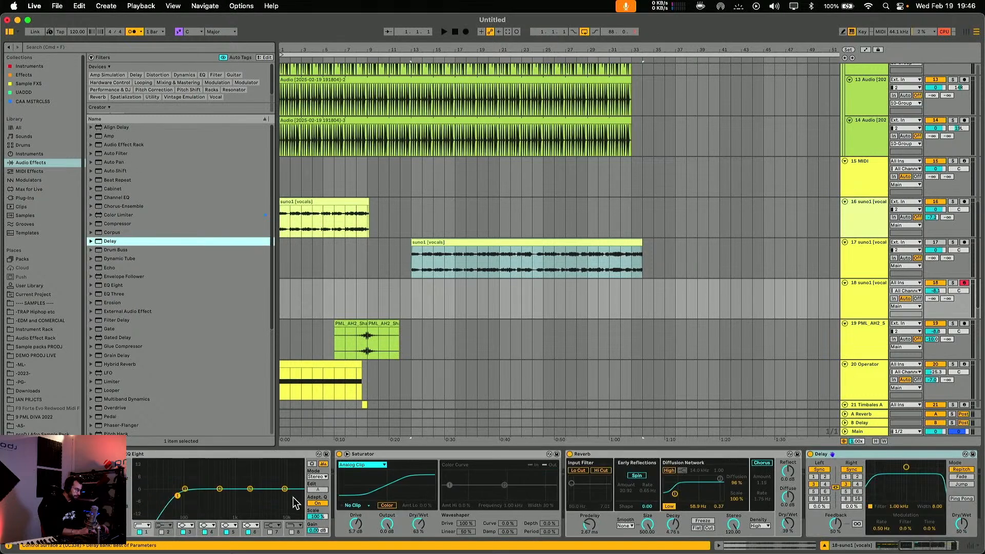
{"action": "left_click", "coordinate": [291, 532]}
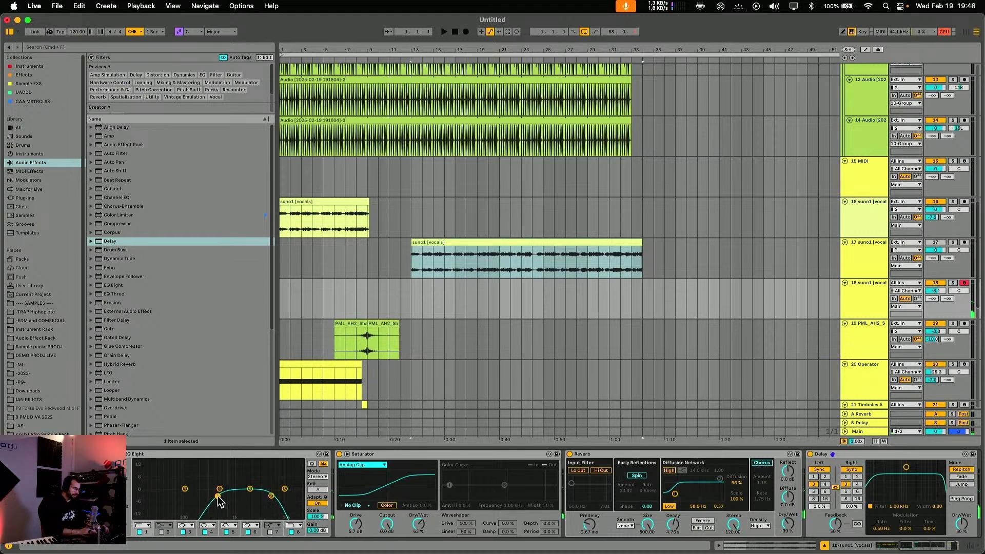
Capture the vocal slices played from bar 8 as a MIDI clip on track 18, trimmed by one bar and placed at bar 17.
{"action": "left_click", "coordinate": [357, 308]}
{"action": "key", "text": "space"}
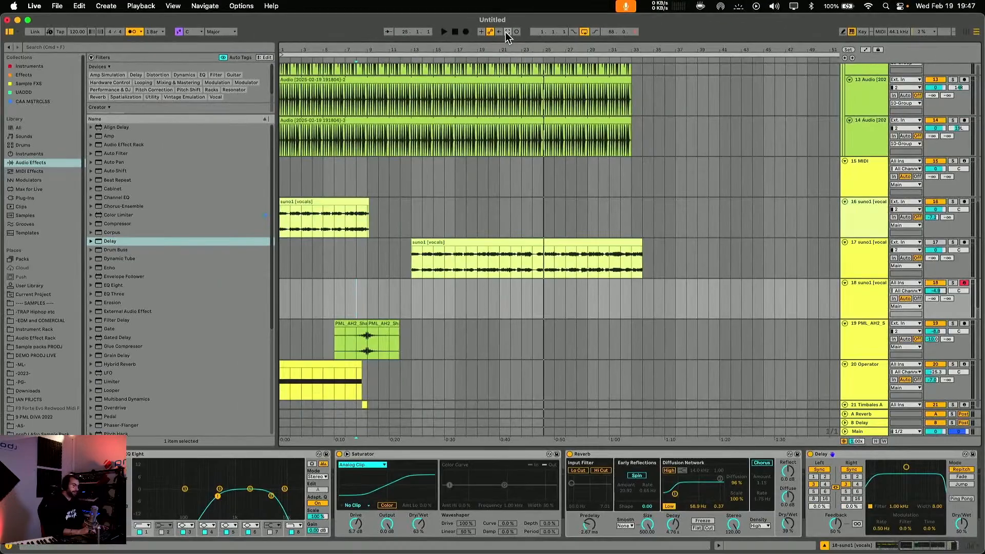
{"action": "left_click", "coordinate": [508, 32]}
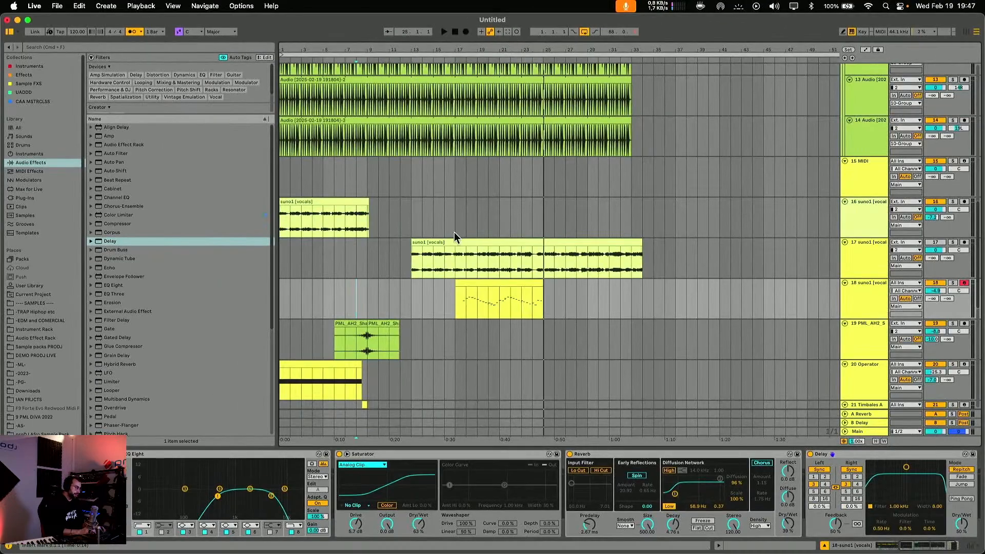
{"action": "left_click", "coordinate": [457, 283]}
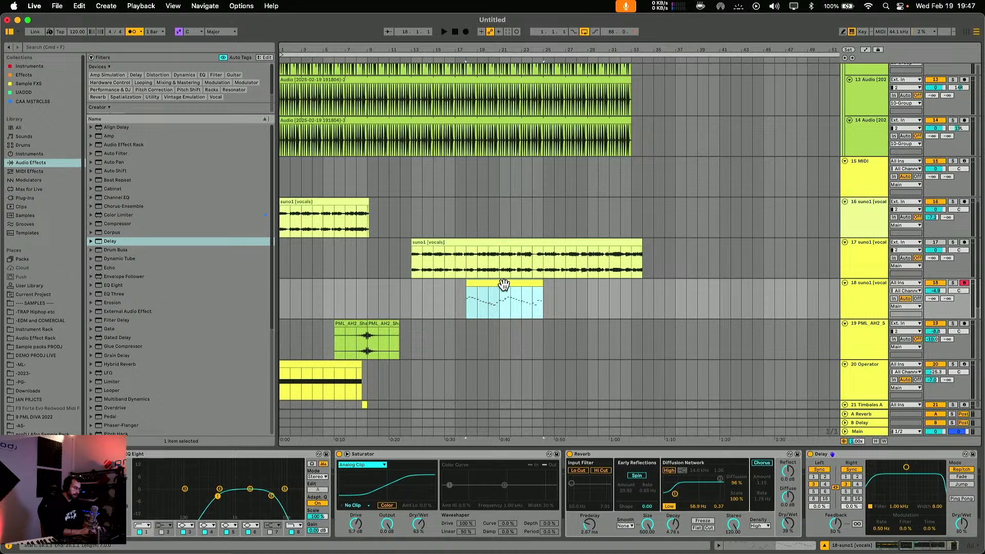
{"action": "left_click_drag", "start_coordinate": [493, 286], "coordinate": [492, 284]}
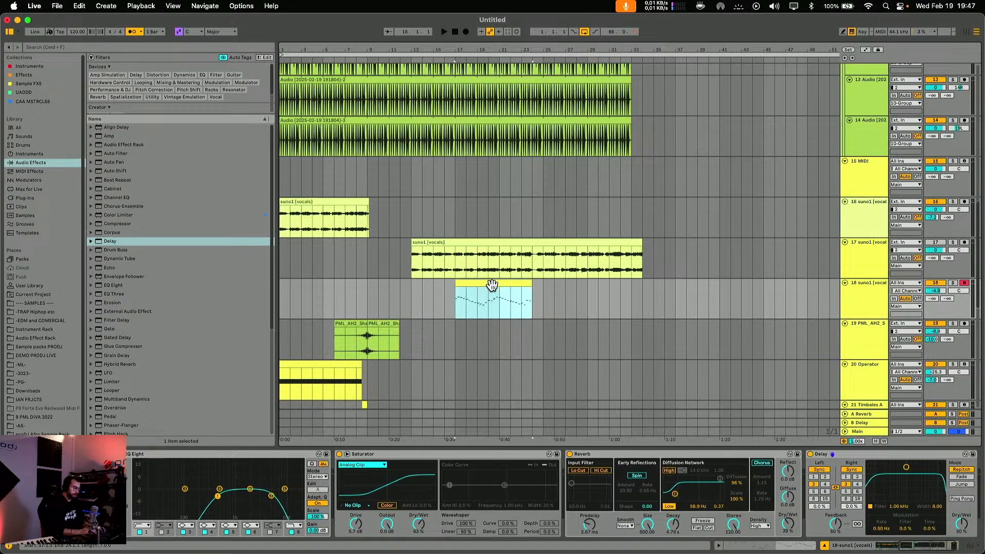
Open the captured MIDI clip and quantize all its notes.
{"action": "double_click", "coordinate": [493, 284]}
{"action": "left_click", "coordinate": [511, 359]}
{"action": "key", "text": "super+a"}
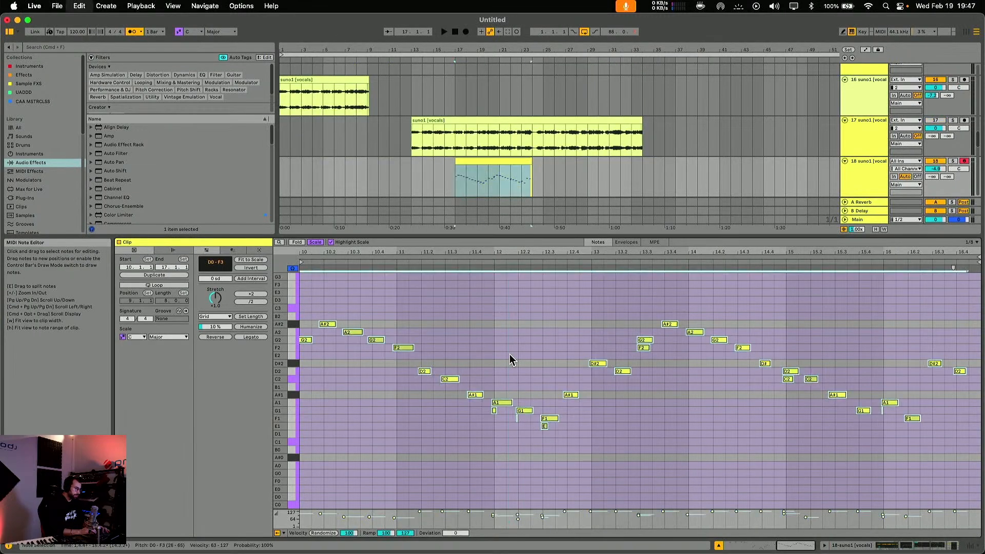
{"action": "key", "text": "super+u"}
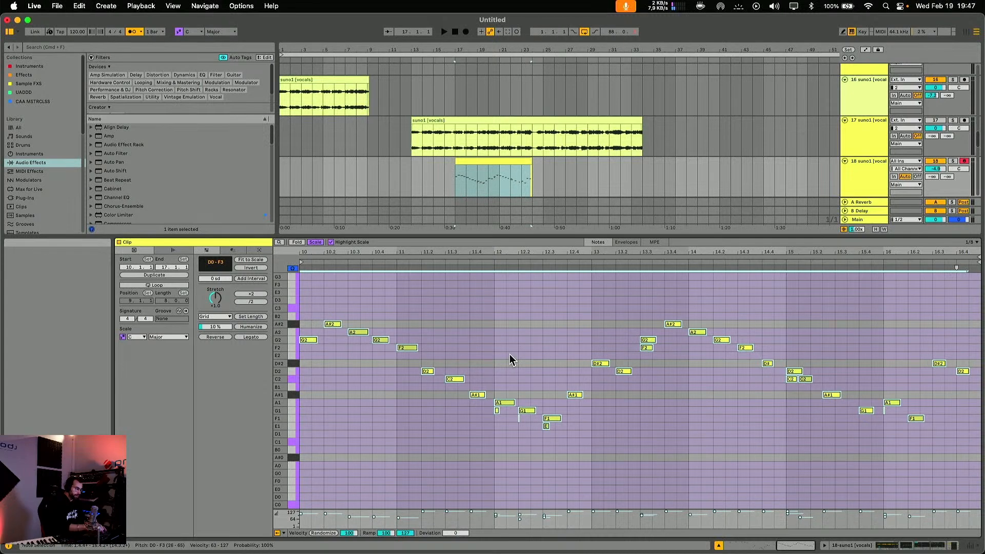
Delete the stray short G1 and E1 notes in bar 12 and the doubled F2 note in bar 13.
{"action": "left_click", "coordinate": [501, 419]}
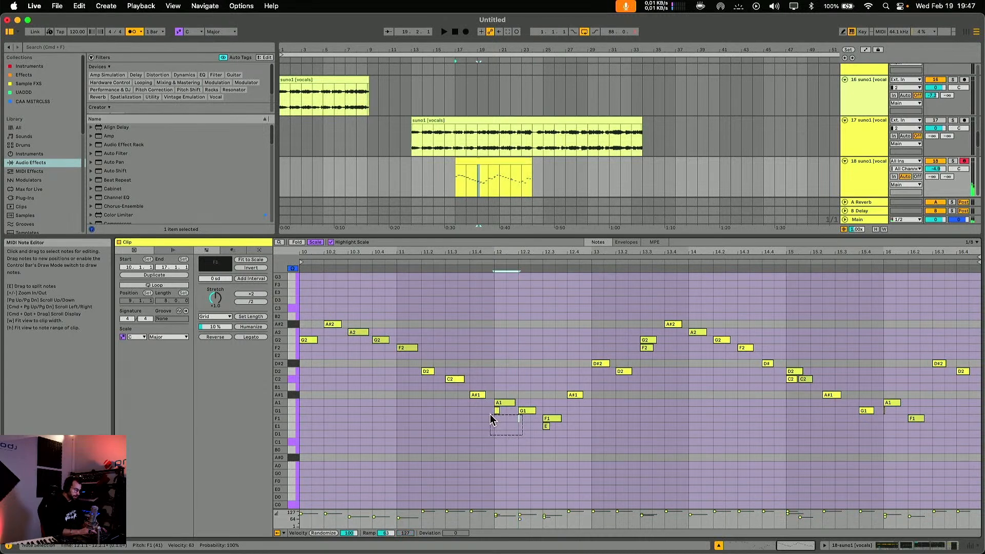
{"action": "left_click", "coordinate": [488, 415]}
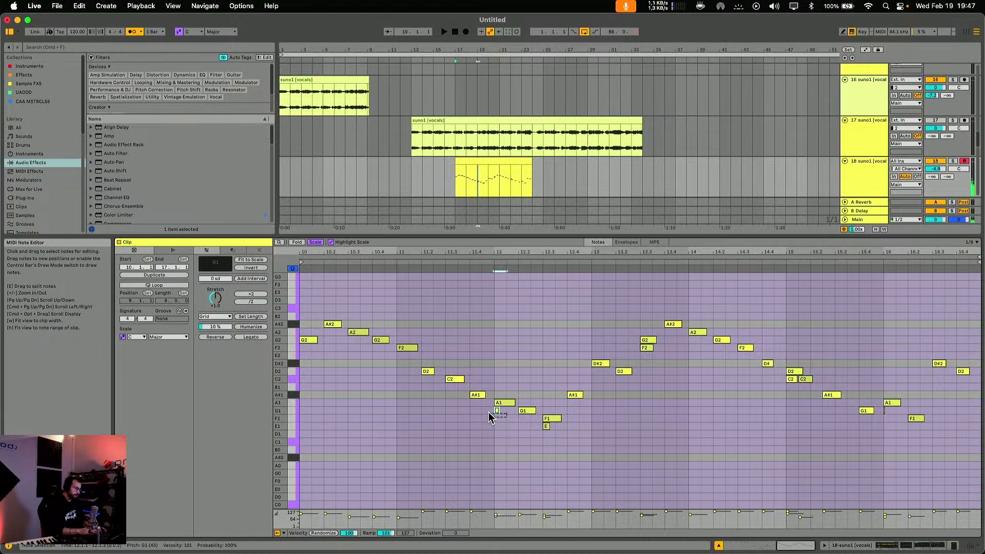
{"action": "key", "text": "space"}
{"action": "left_click", "coordinate": [531, 430]}
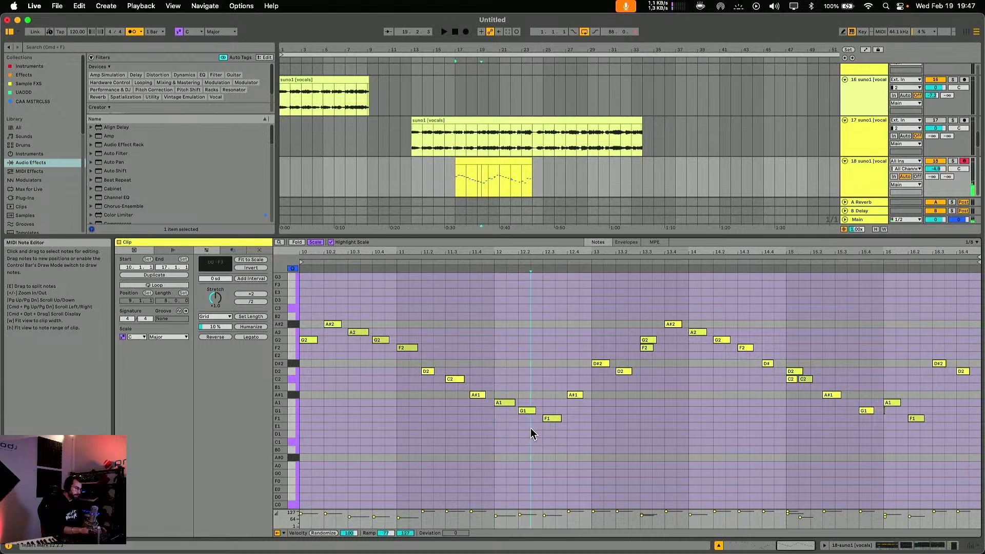
{"action": "left_click", "coordinate": [645, 350]}
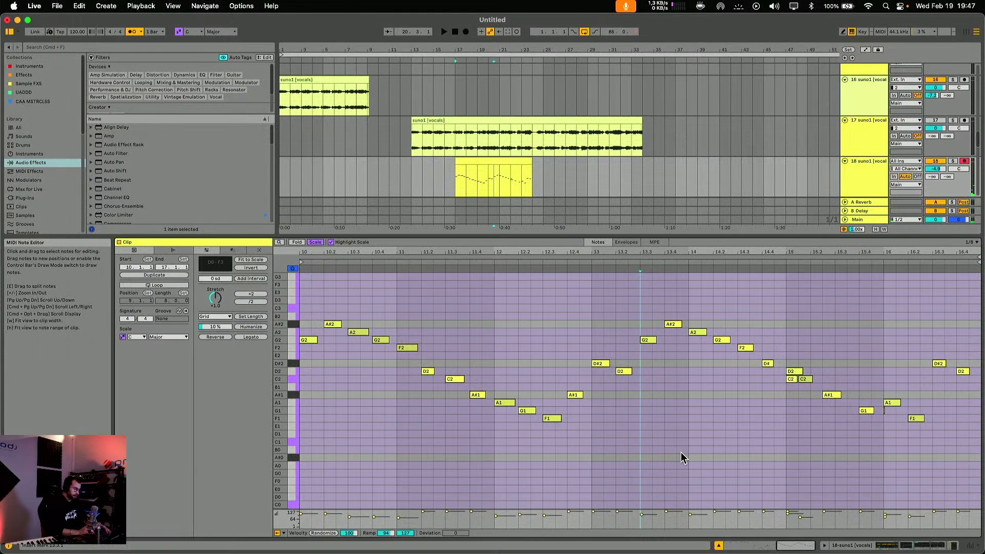
Set the MIDI clip's loop to the four bars from 10 to 14 and play it.
{"action": "left_click_drag", "start_coordinate": [686, 462], "coordinate": [308, 273]}
{"action": "key", "text": "super+l"}
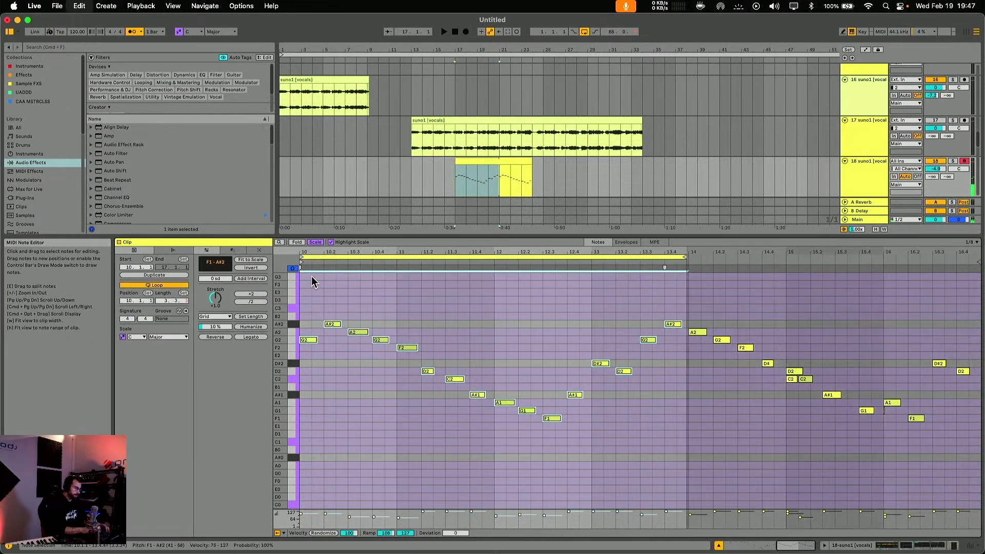
{"action": "left_click_drag", "start_coordinate": [686, 254], "coordinate": [684, 255]}
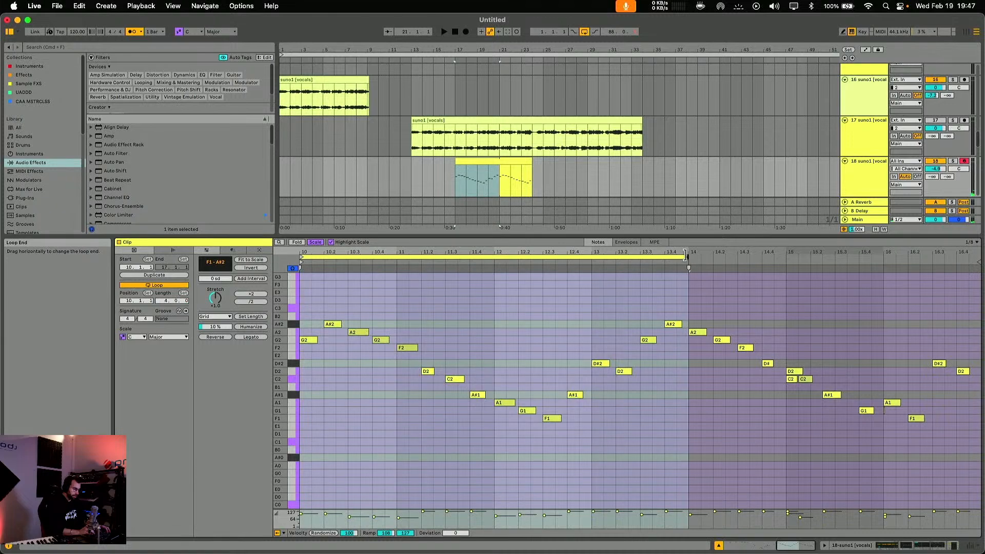
{"action": "key", "text": "space"}
{"action": "left_click", "coordinate": [477, 161]}
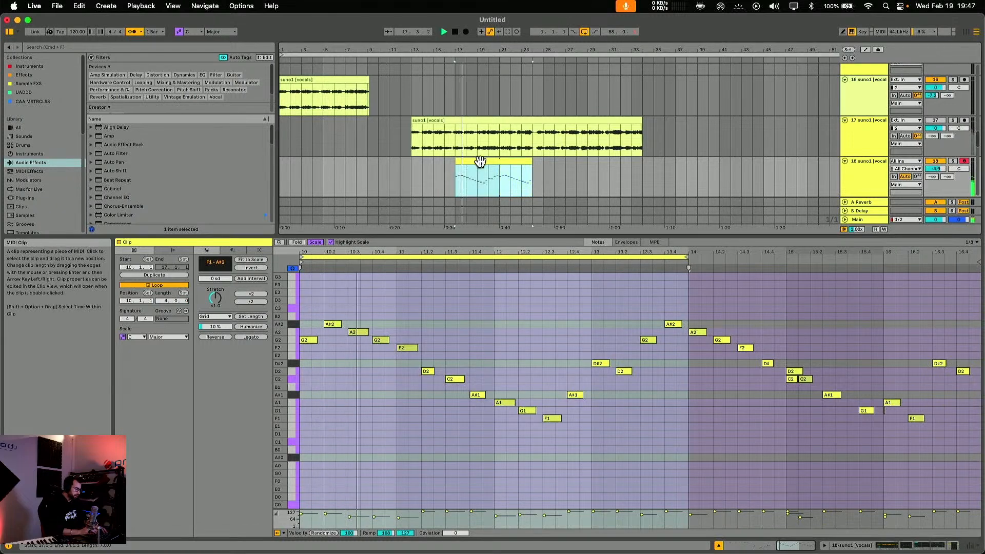
Delete the clip's first five notes, the G1, F1 and A#1 notes in bar 12, and the last G2 and A#2 notes in bar 13.
{"action": "left_click", "coordinate": [506, 346]}
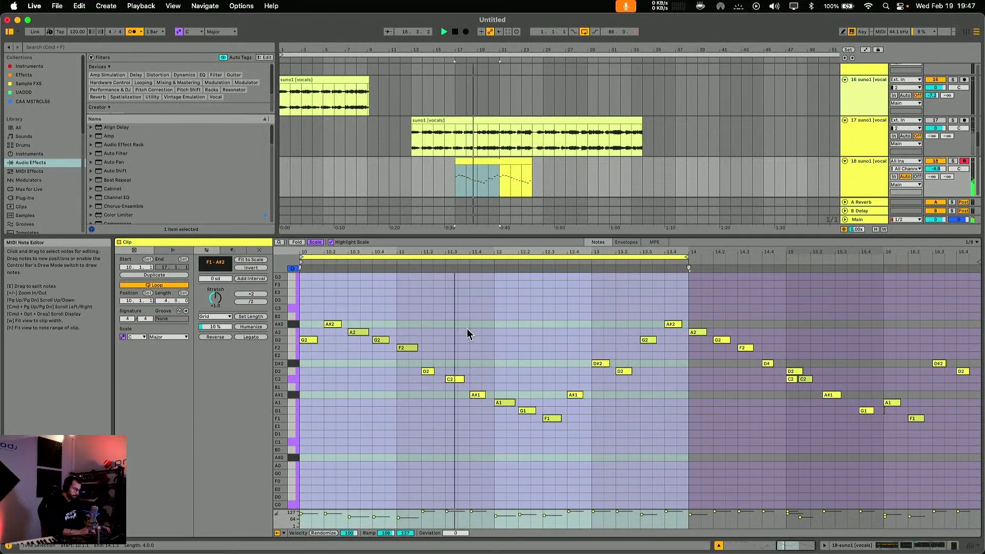
{"action": "left_click_drag", "start_coordinate": [405, 379], "coordinate": [181, 276]}
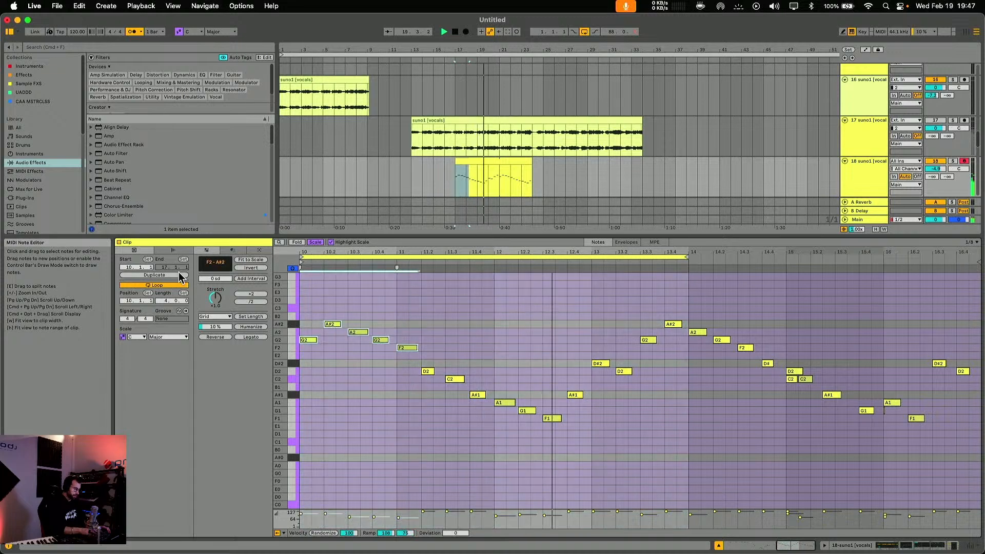
{"action": "key", "text": "Delete"}
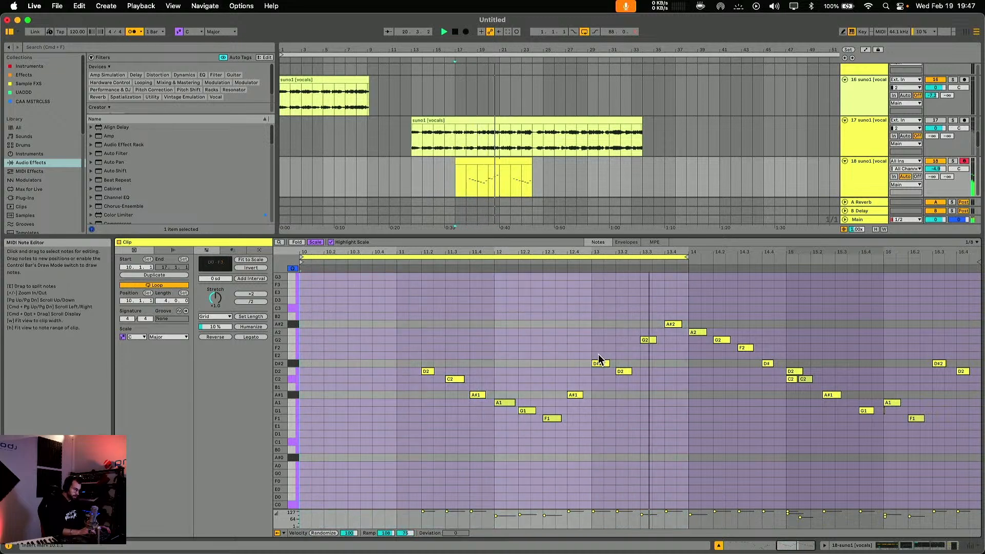
{"action": "key", "text": "space"}
{"action": "left_click_drag", "start_coordinate": [519, 361], "coordinate": [579, 458]}
{"action": "key", "text": "Delete"}
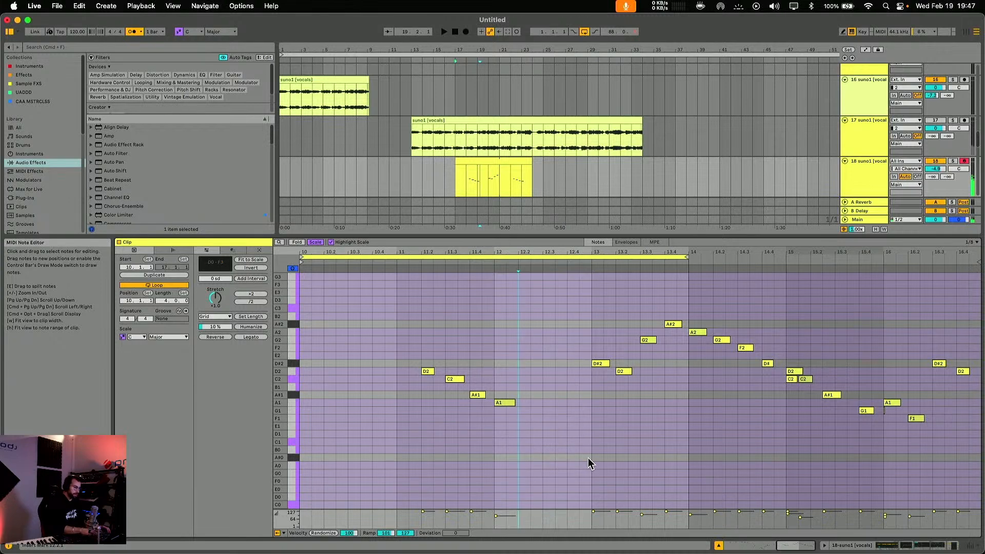
{"action": "left_click_drag", "start_coordinate": [640, 297], "coordinate": [687, 344]}
{"action": "key", "text": "Delete"}
Move the sliced-vocal MIDI clip on track 18 to start at bar 9 and extend its loop to bar 39.
{"action": "key", "text": "shift+Tab"}
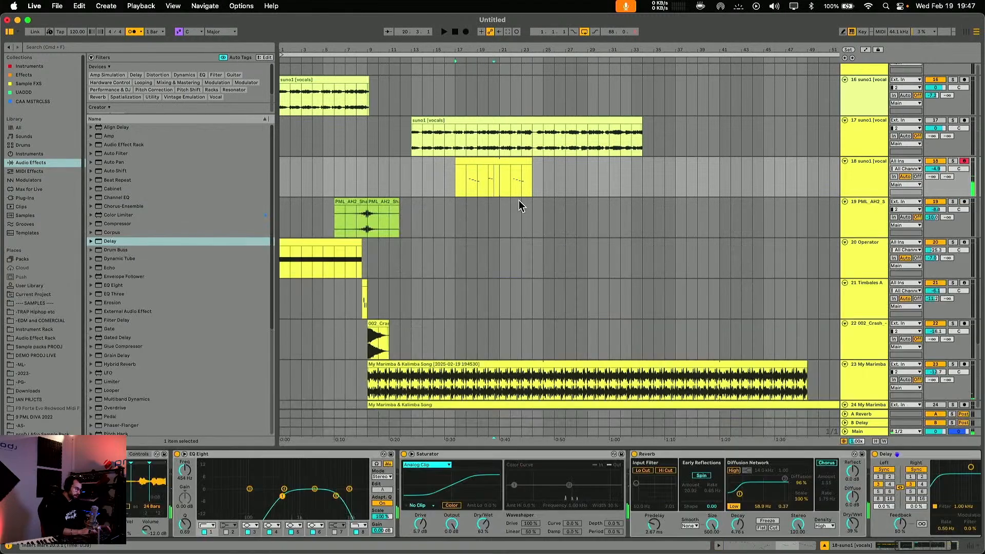
{"action": "left_click", "coordinate": [491, 160]}
{"action": "left_click_drag", "start_coordinate": [491, 157], "coordinate": [701, 161]}
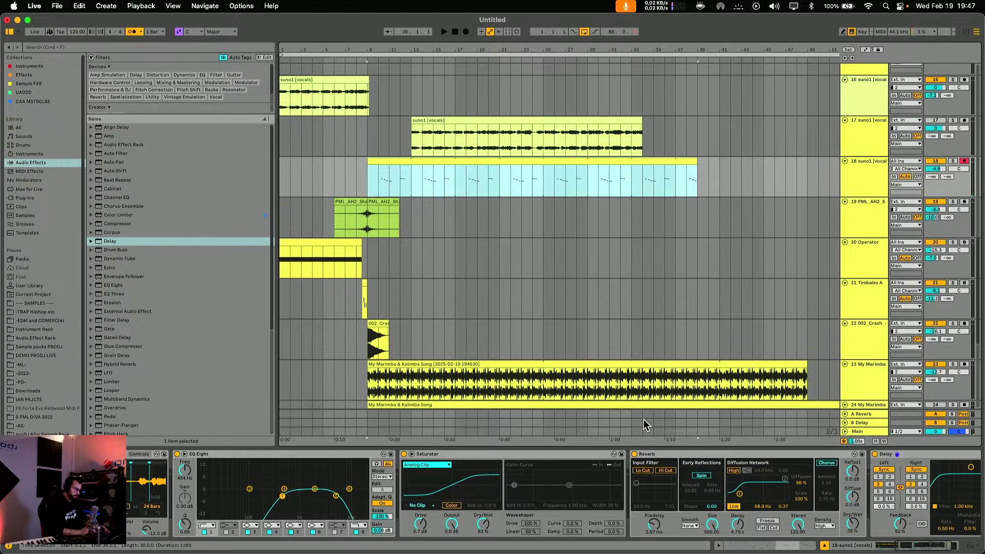
Copy the sidechained Compressor from marimba track 23 to the end of the effects chain on vocal track 18.
{"action": "scroll", "coordinate": [816, 359], "scroll_direction": "down", "scroll_amount": 5}
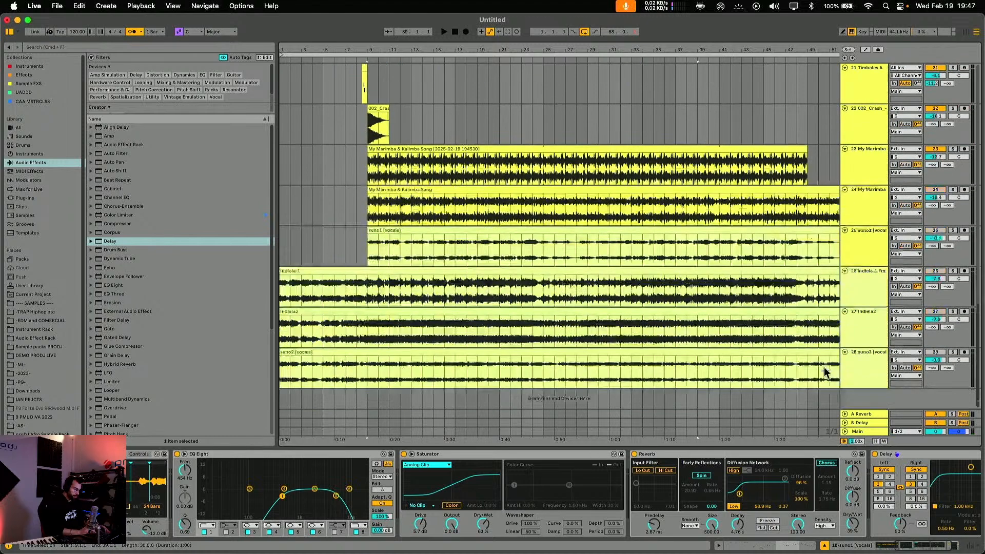
{"action": "left_click", "coordinate": [870, 171]}
{"action": "scroll", "coordinate": [688, 482], "scroll_direction": "right", "scroll_amount": 5}
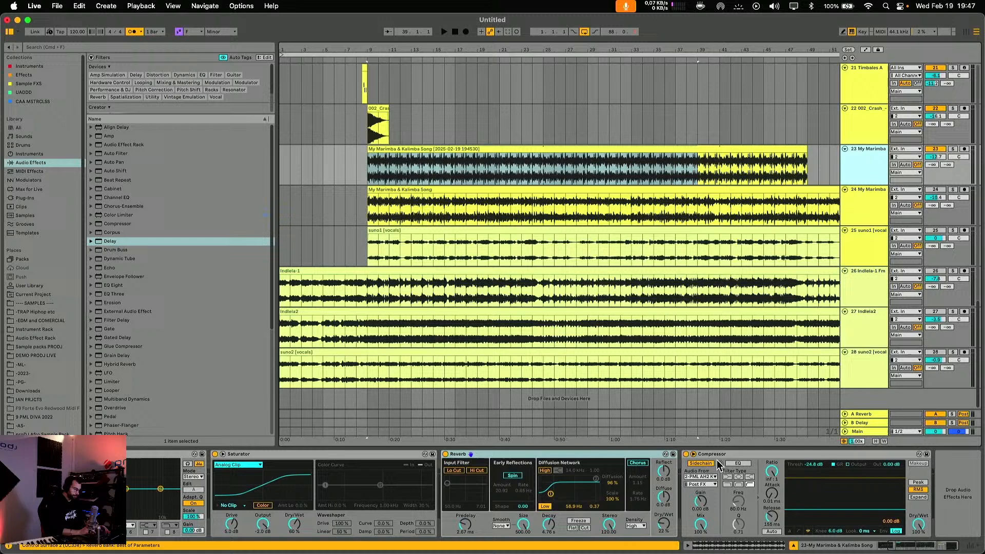
{"action": "left_click", "coordinate": [745, 459]}
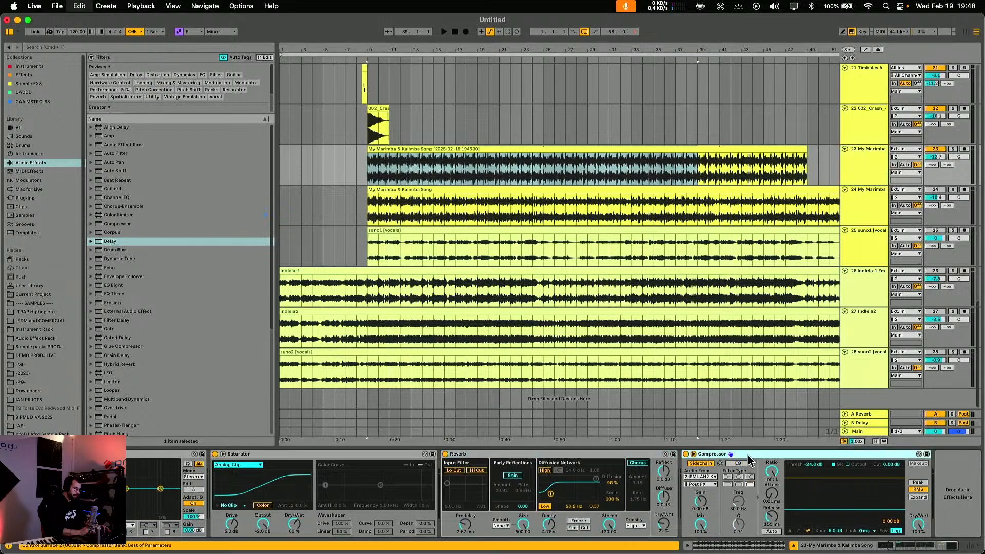
{"action": "key", "text": "Delete"}
{"action": "key", "text": "super+z"}
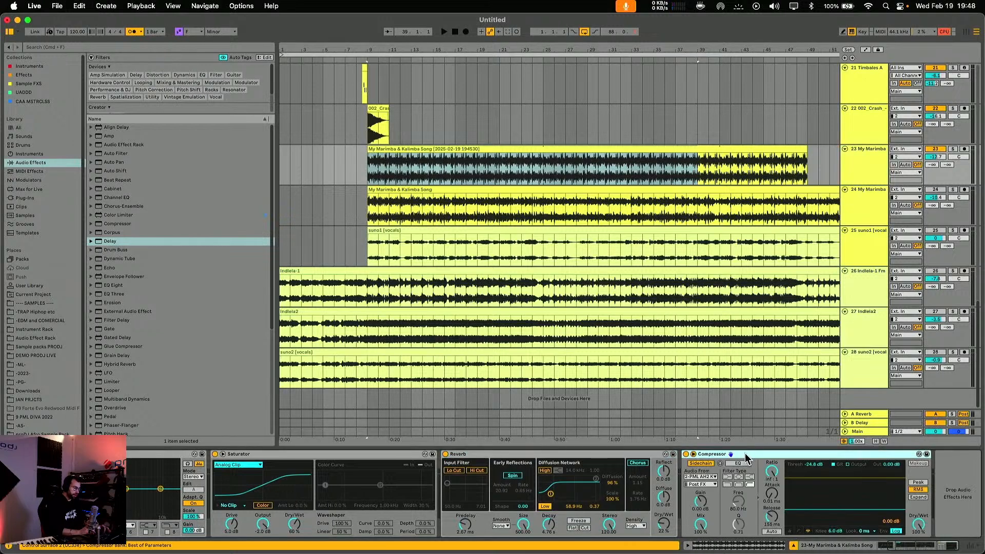
{"action": "scroll", "coordinate": [611, 269], "scroll_direction": "up", "scroll_amount": 6}
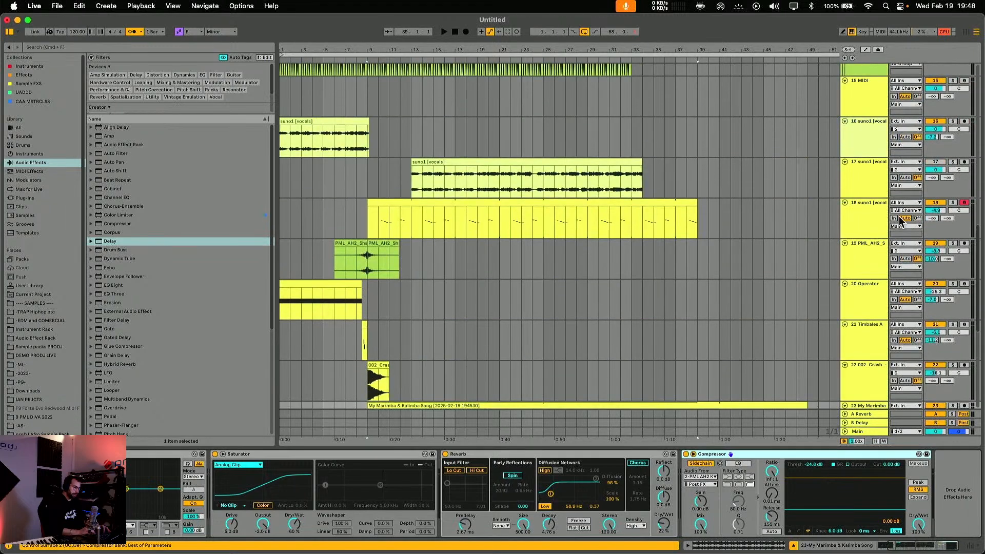
{"action": "left_click", "coordinate": [864, 220]}
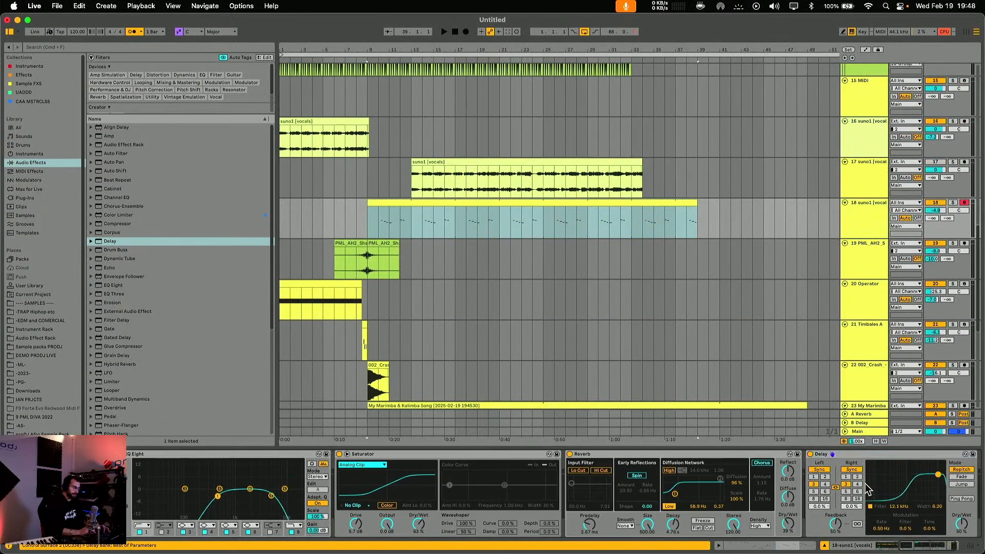
{"action": "scroll", "coordinate": [931, 484], "scroll_direction": "right", "scroll_amount": 3}
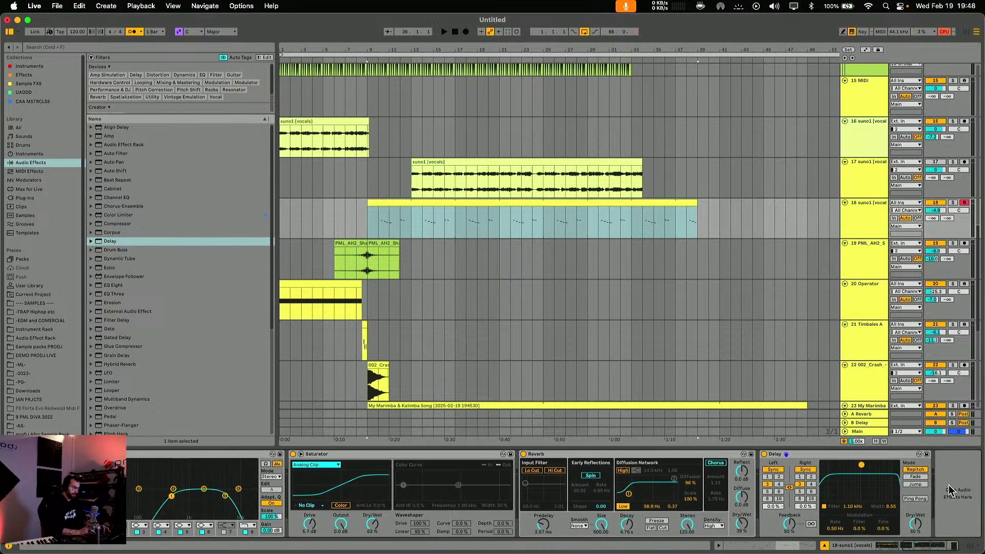
{"action": "left_click", "coordinate": [970, 497]}
{"action": "key", "text": "super+v"}
Play the section from bar 9 and raise the volume of sliced-vocal track 18 to -2.0 dB.
{"action": "key", "text": "space"}
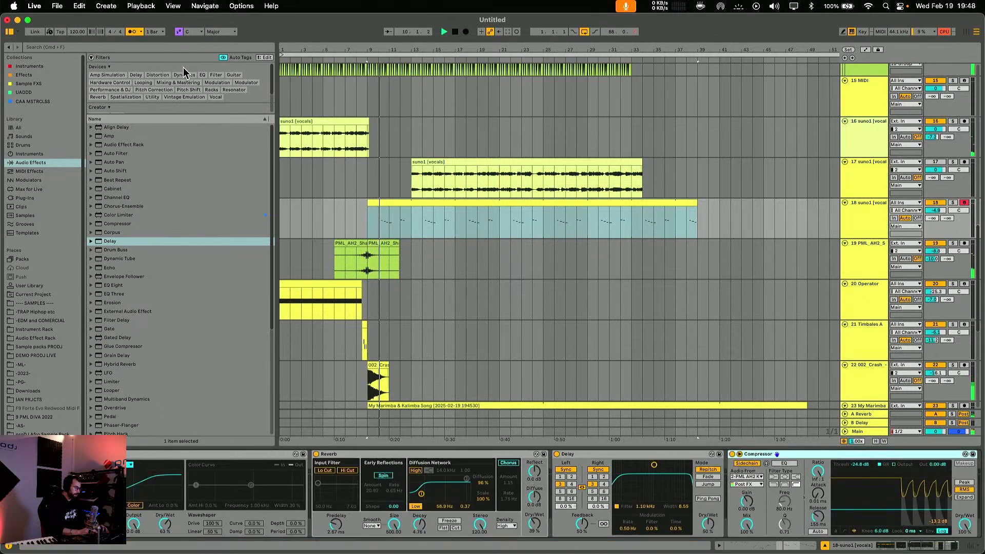
{"action": "left_click", "coordinate": [132, 32]}
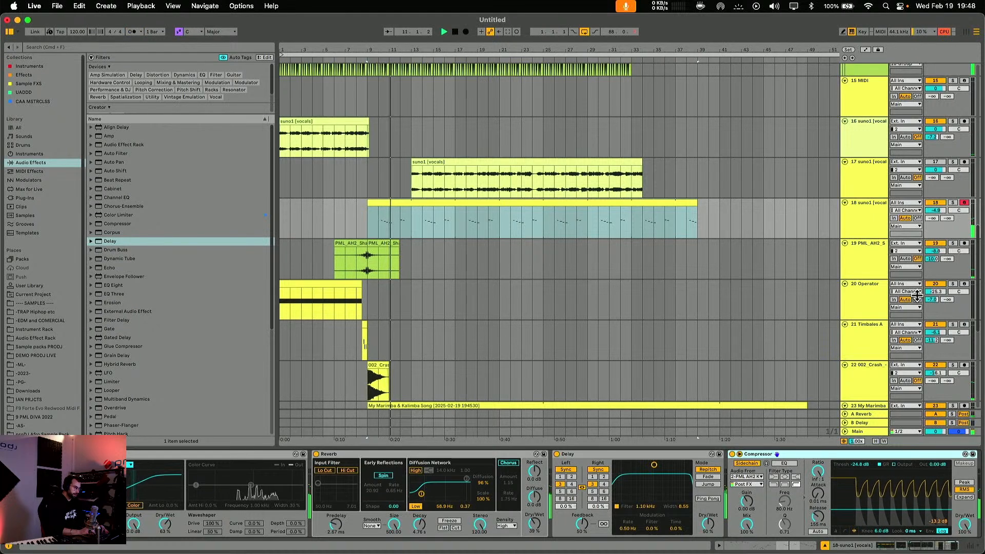
{"action": "left_click_drag", "start_coordinate": [935, 210], "coordinate": [936, 204]}
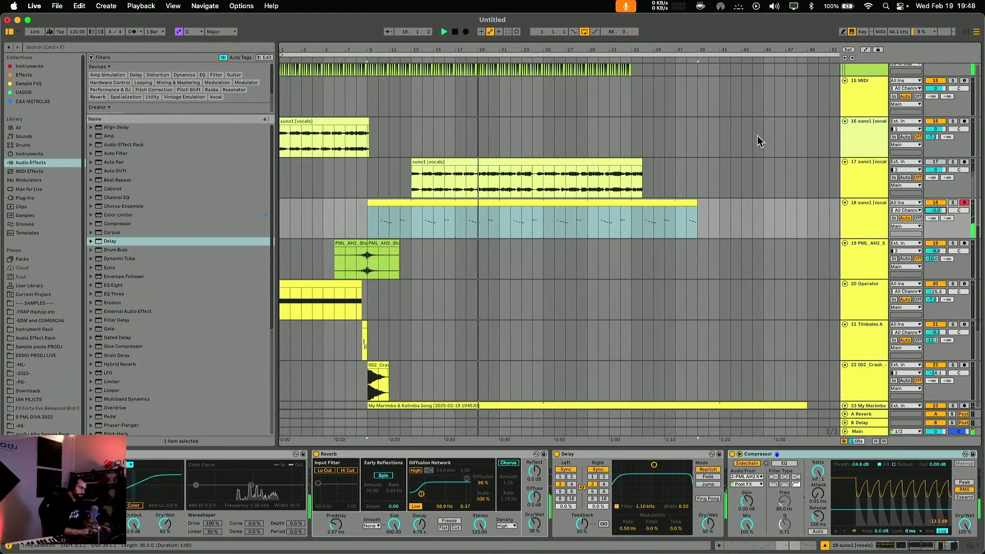
Fold all tracks and copy the two adjoining PML_AH2_Shaker clips on track 19 to bar 22, so they meet at bar 25.
{"action": "scroll", "coordinate": [571, 276], "scroll_direction": "up", "scroll_amount": 3}
{"action": "scroll", "coordinate": [570, 276], "scroll_direction": "up", "scroll_amount": 15}
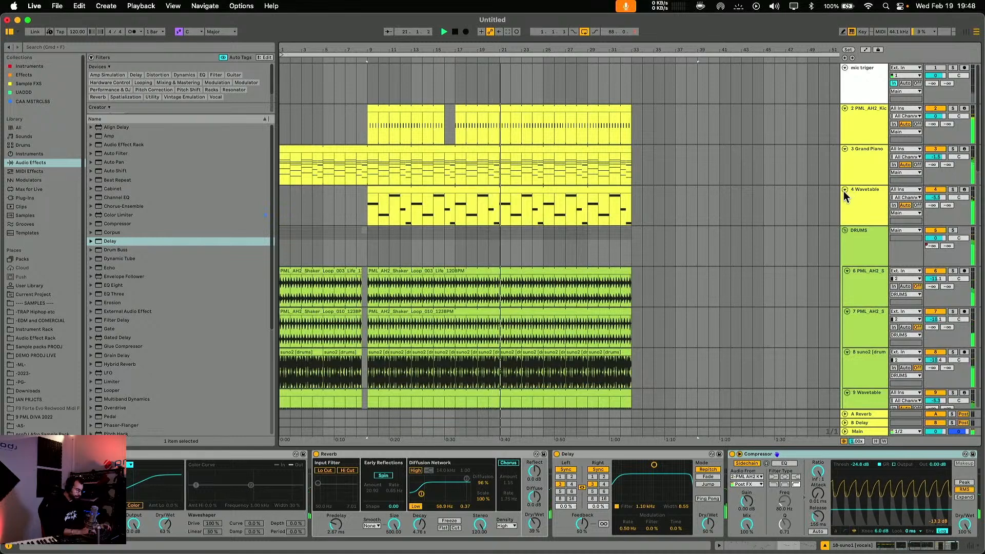
{"action": "left_click", "coordinate": [845, 190], "text": "alt"}
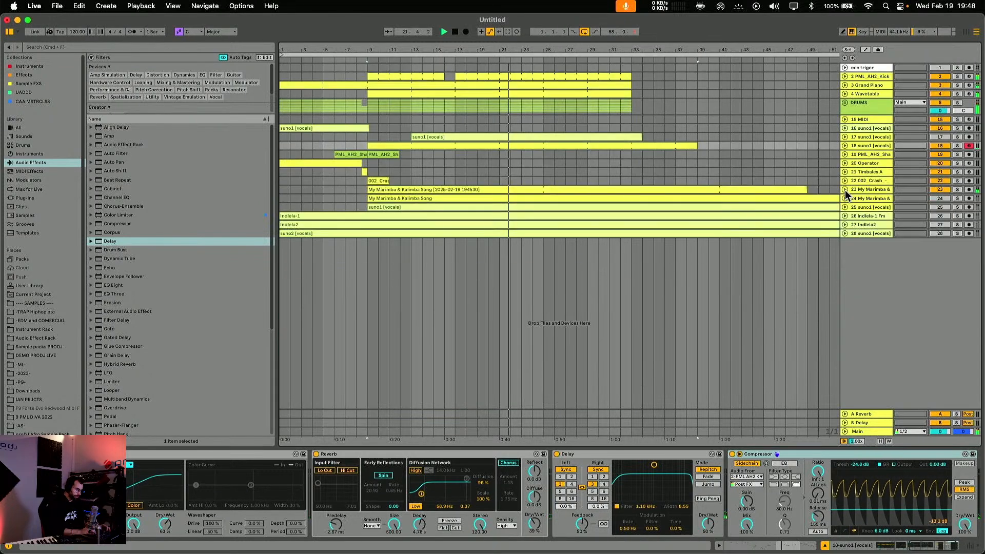
{"action": "left_click", "coordinate": [388, 154]}
{"action": "left_click", "coordinate": [357, 155], "text": "shift"}
{"action": "left_click_drag", "start_coordinate": [358, 155], "coordinate": [534, 154]}
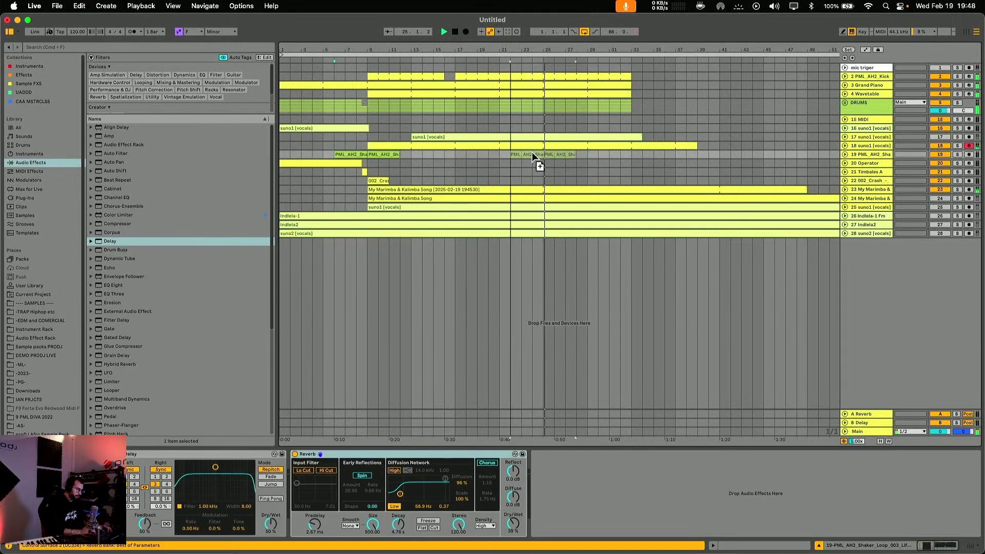
Shorten the second kick clip on track 2 to end at bar 25, and unfold all tracks.
{"action": "left_click", "coordinate": [607, 76]}
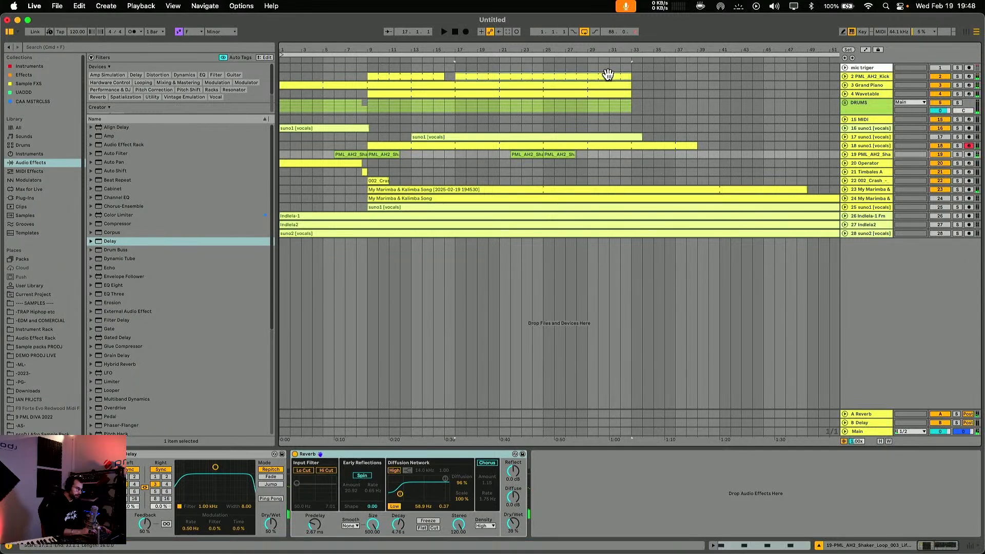
{"action": "left_click_drag", "start_coordinate": [631, 76], "coordinate": [541, 74]}
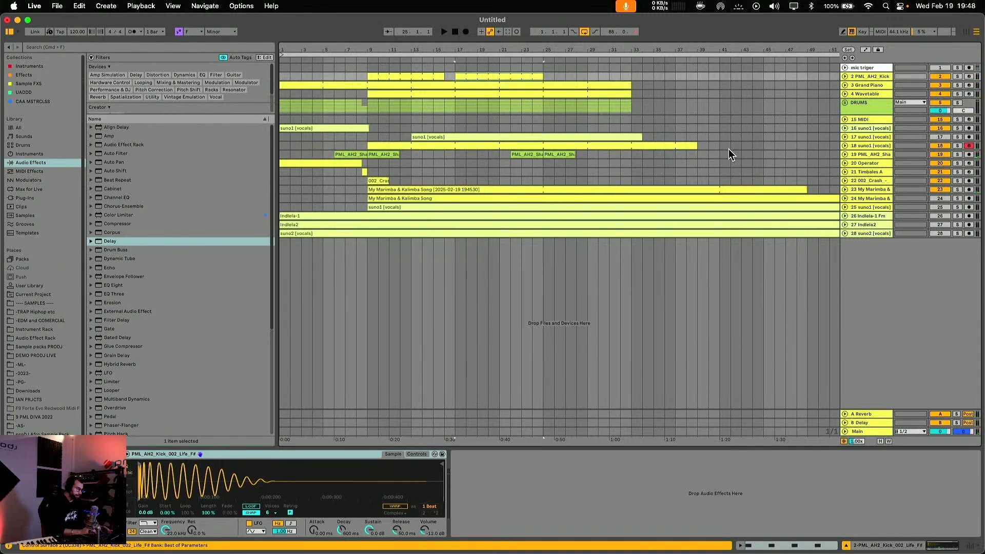
{"action": "left_click", "coordinate": [845, 163], "text": "alt"}
Copy the suno1 vocals clip on track 16 to bar 25, extend it to bar 49, and delete suno1 vocals track 17.
{"action": "scroll", "coordinate": [340, 184], "scroll_direction": "up", "scroll_amount": 8}
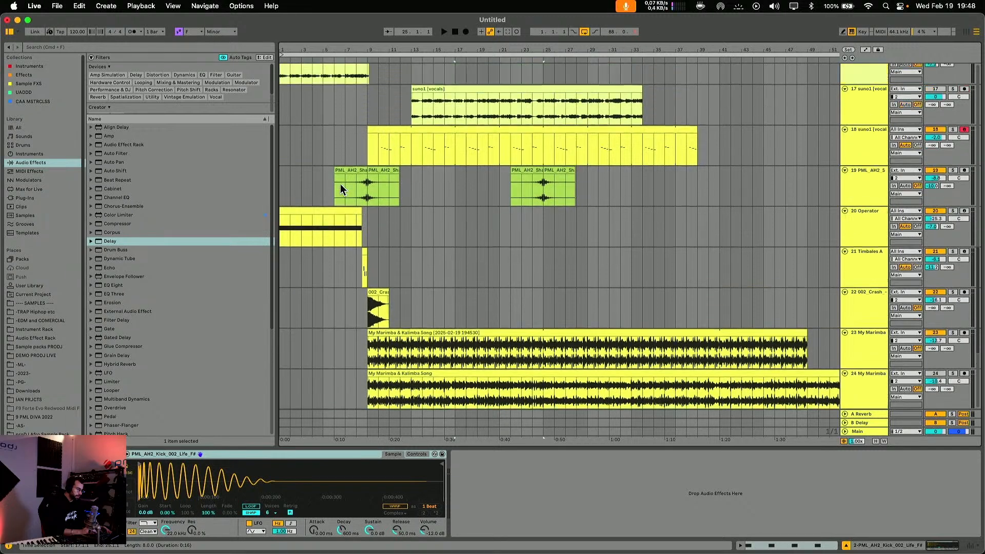
{"action": "left_click", "coordinate": [313, 224]}
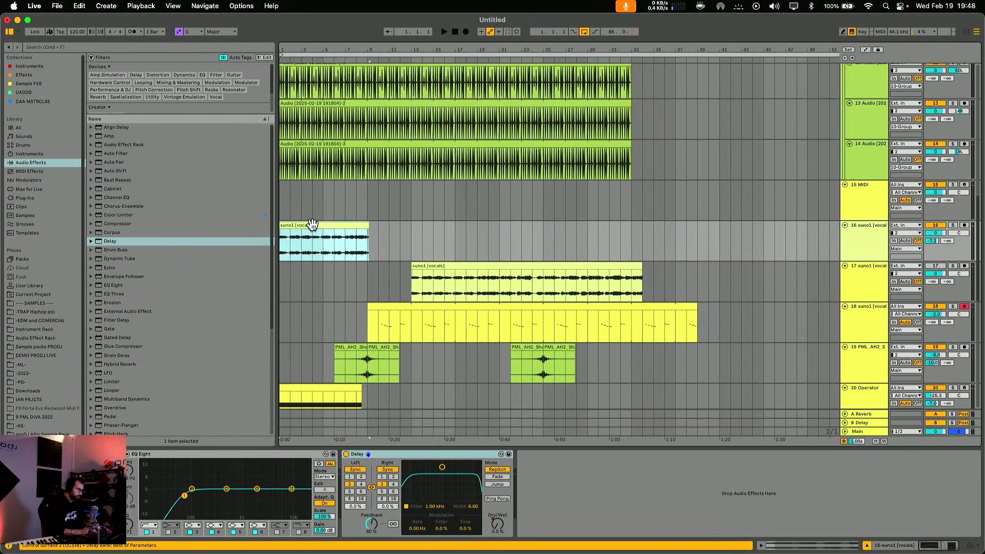
{"action": "left_click_drag", "start_coordinate": [313, 225], "coordinate": [807, 226]}
{"action": "scroll", "coordinate": [632, 252], "scroll_direction": "right", "scroll_amount": 5}
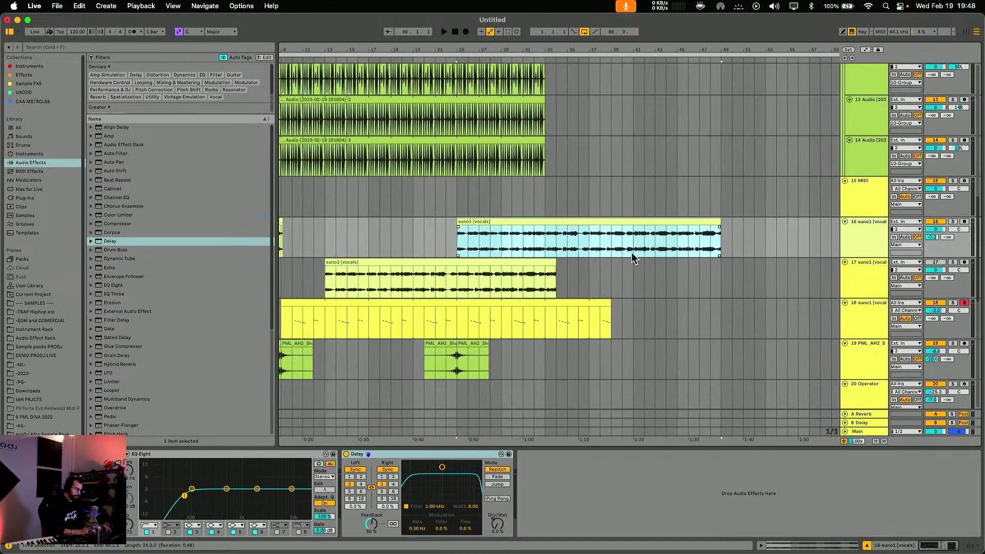
{"action": "left_click", "coordinate": [864, 289]}
{"action": "key", "text": "Delete"}
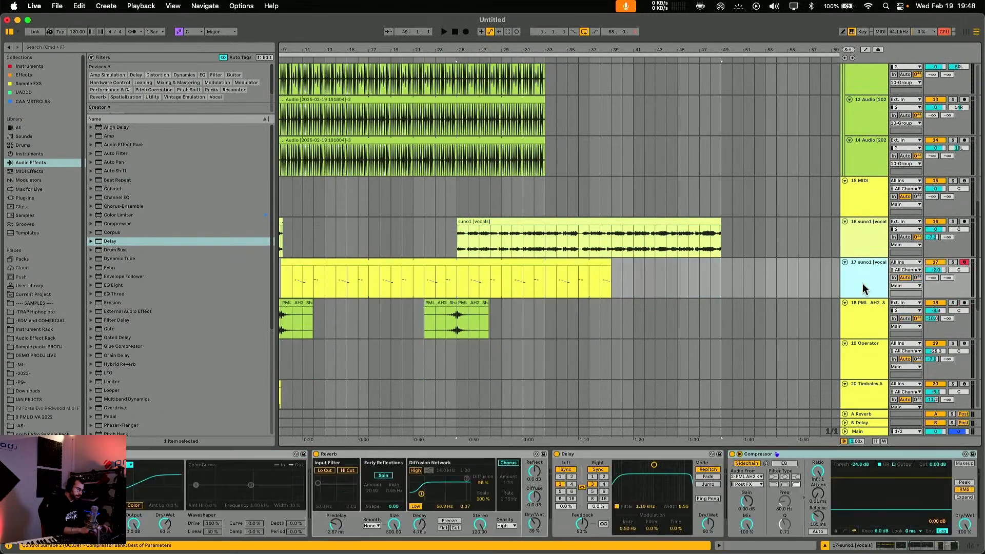
Audition the copied vocals soloed from bar 33, then cut their first eight bars and start the remaining 16 bars at bar 25.
{"action": "left_click", "coordinate": [541, 242]}
{"action": "key", "text": "space"}
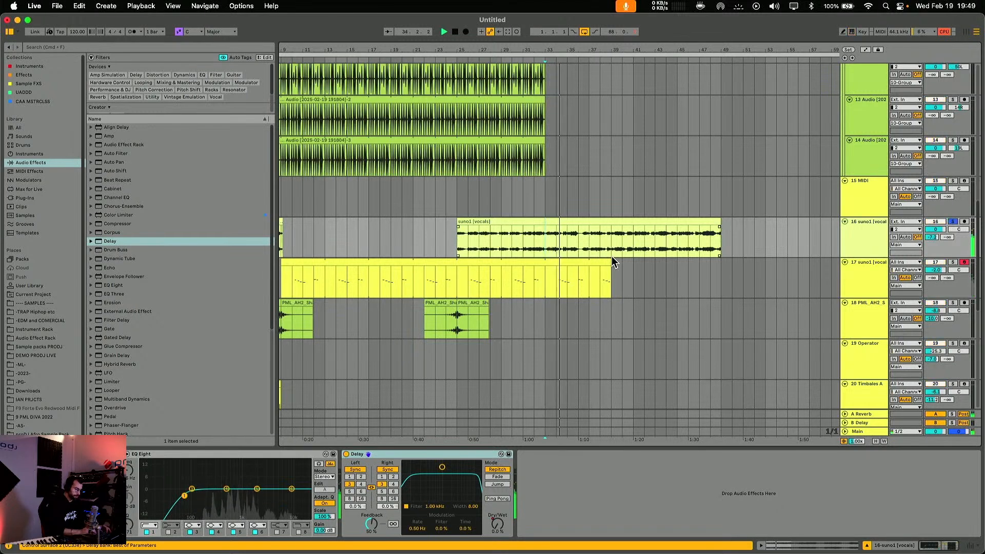
{"action": "left_click", "coordinate": [544, 238]}
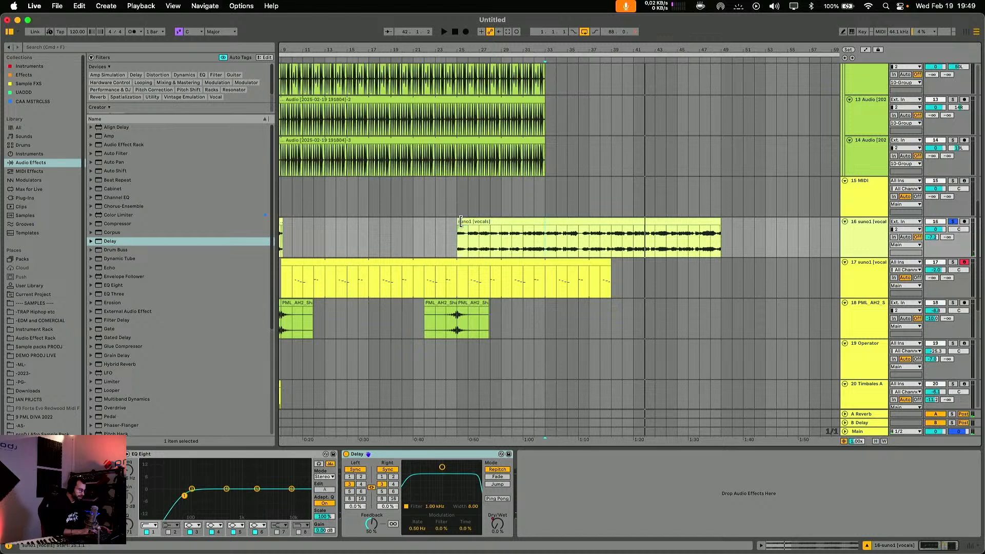
{"action": "left_click_drag", "start_coordinate": [460, 221], "coordinate": [522, 225]}
Fold audio tracks 11 to 14 and delete bars 25 to 33 on drum tracks 8 to 14.
{"action": "scroll", "coordinate": [516, 250], "scroll_direction": "up", "scroll_amount": 5}
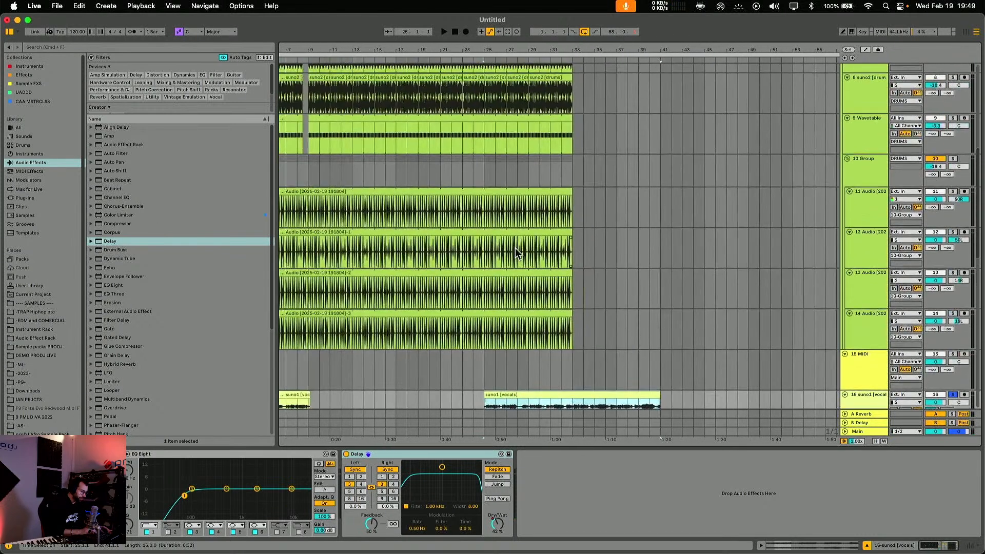
{"action": "left_click", "coordinate": [848, 233]}
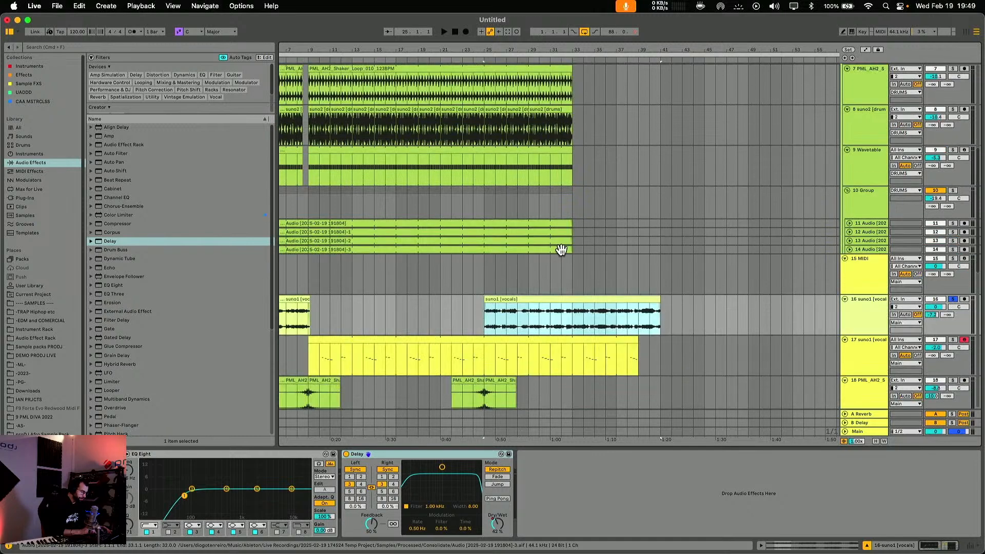
{"action": "scroll", "coordinate": [562, 249], "scroll_direction": "up", "scroll_amount": 5}
{"action": "left_click_drag", "start_coordinate": [618, 346], "coordinate": [526, 211]}
{"action": "key", "text": "Delete"}
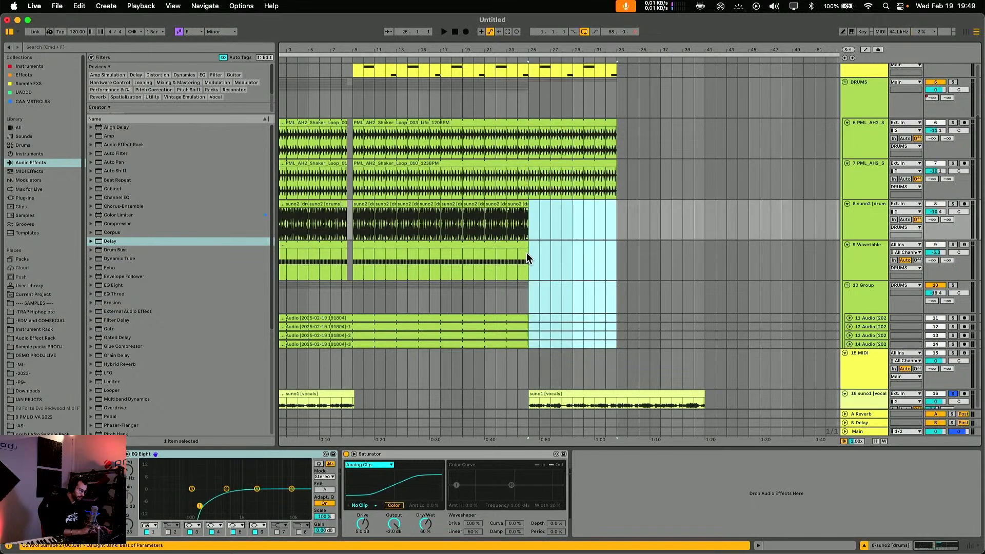
Shorten the Wavetable clip on track 4 to end at bar 25.
{"action": "scroll", "coordinate": [526, 253], "scroll_direction": "up", "scroll_amount": 5}
{"action": "left_click_drag", "start_coordinate": [612, 188], "coordinate": [525, 189]}
{"action": "scroll", "coordinate": [544, 174], "scroll_direction": "left", "scroll_amount": 1}
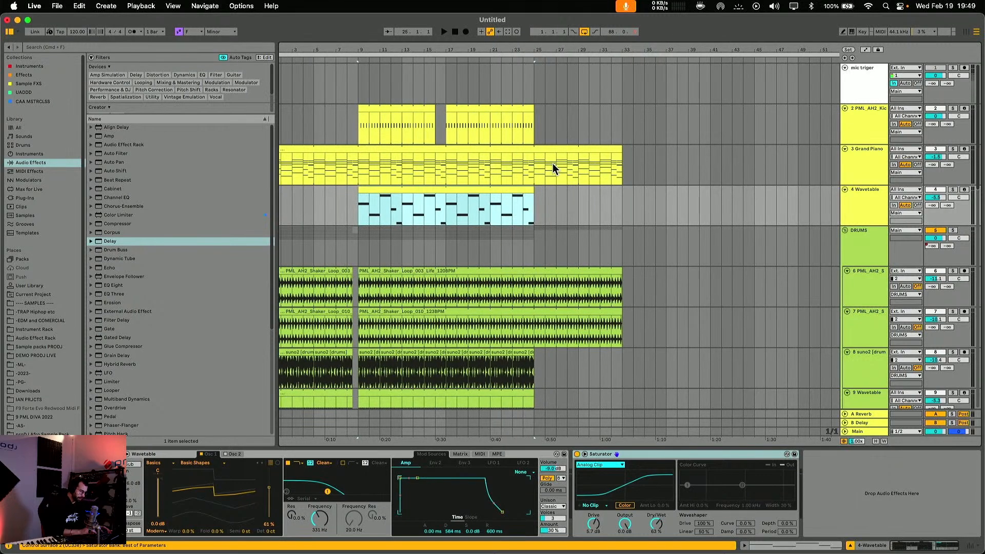
Copy the pair of shaker clips on track 18 to bar 30 and the crash clip on track 21 to bar 33.
{"action": "scroll", "coordinate": [552, 169], "scroll_direction": "down", "scroll_amount": 11}
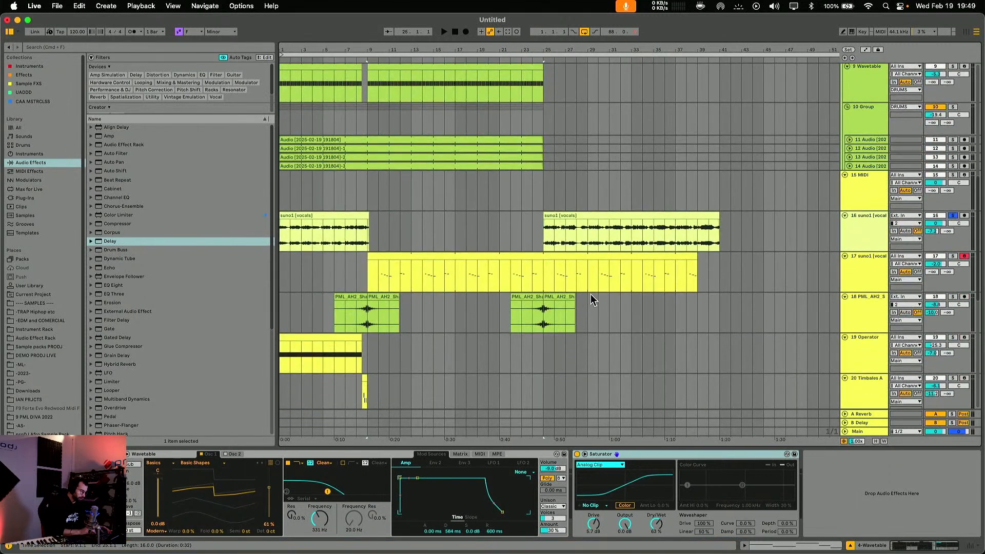
{"action": "left_click", "coordinate": [564, 299]}
{"action": "left_click", "coordinate": [526, 297], "text": "shift"}
{"action": "left_click_drag", "start_coordinate": [526, 297], "coordinate": [616, 298]}
{"action": "scroll", "coordinate": [616, 298], "scroll_direction": "down", "scroll_amount": 4}
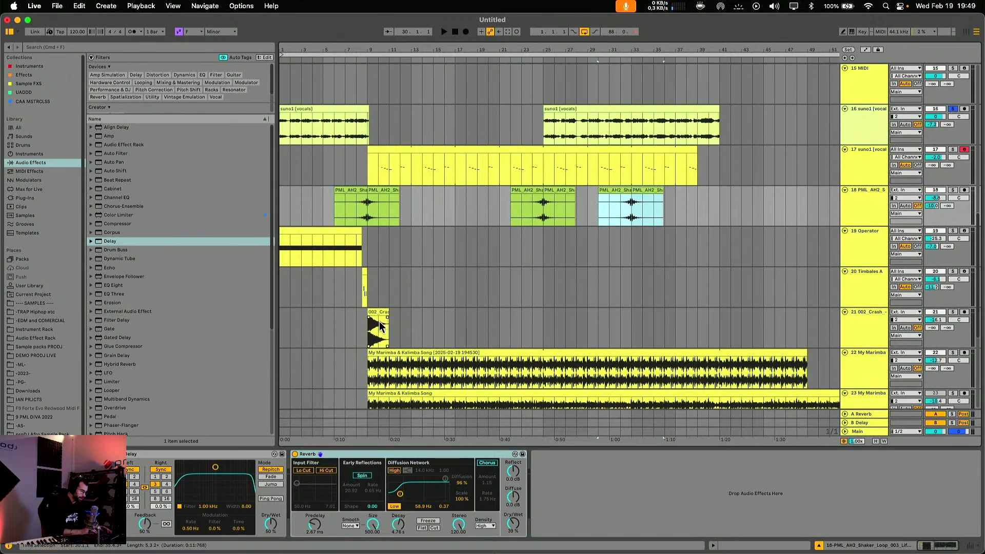
{"action": "left_click_drag", "start_coordinate": [378, 312], "coordinate": [642, 319]}
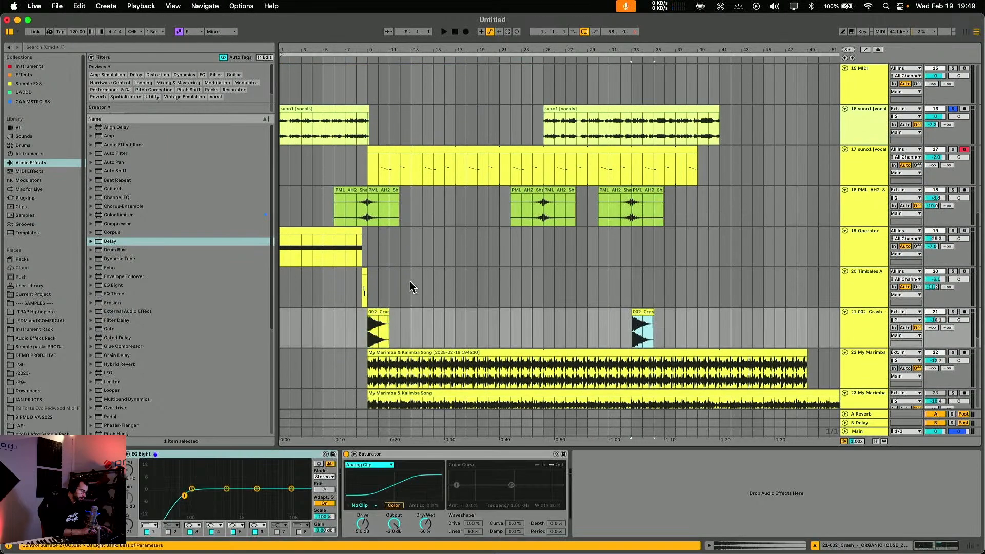
Copy the timbales clip on track 20 to bar 32, and bars 17 to 25 of drum tracks 8 to 14 to bar 33.
{"action": "left_click", "coordinate": [363, 282]}
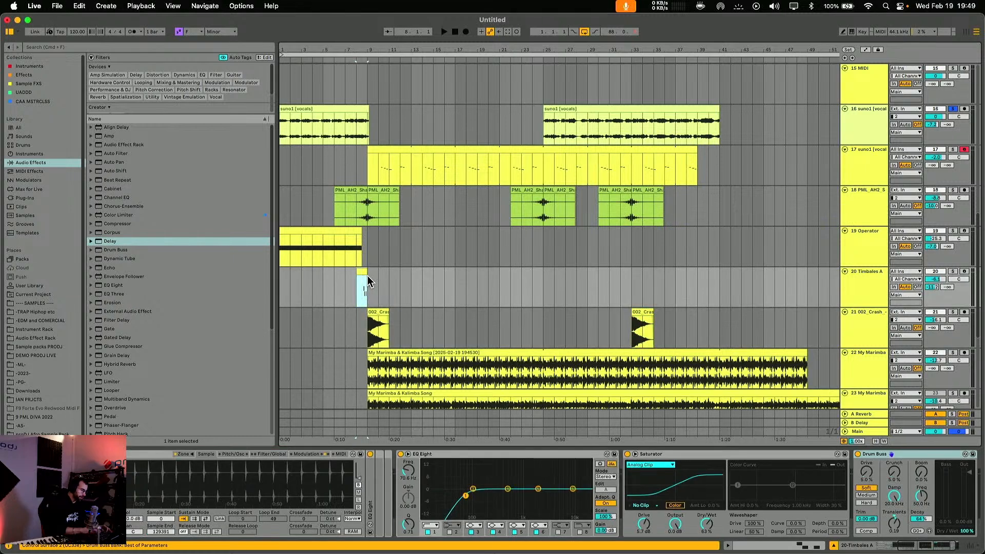
{"action": "left_click_drag", "start_coordinate": [626, 272], "coordinate": [629, 271]}
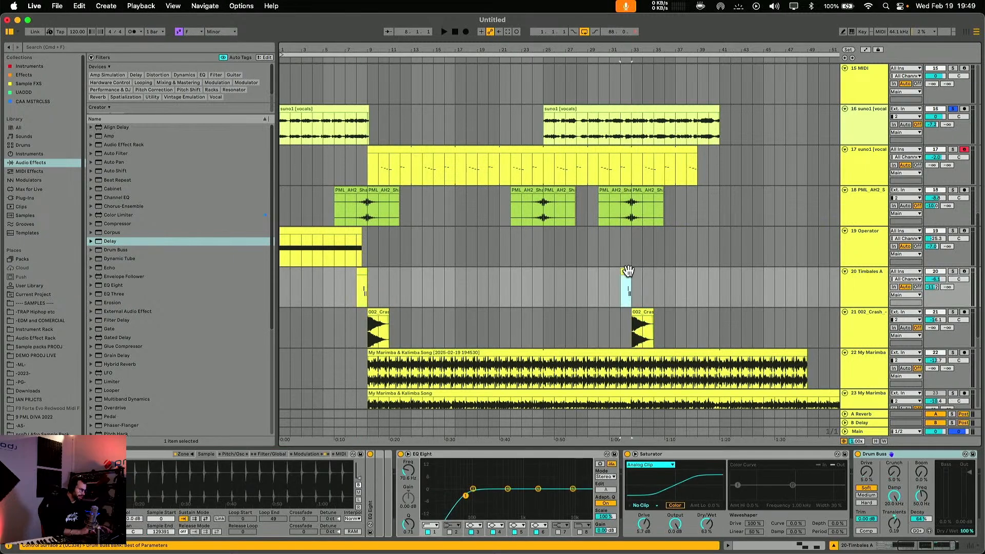
{"action": "scroll", "coordinate": [627, 271], "scroll_direction": "up", "scroll_amount": 10}
{"action": "scroll", "coordinate": [590, 322], "scroll_direction": "down", "scroll_amount": 8}
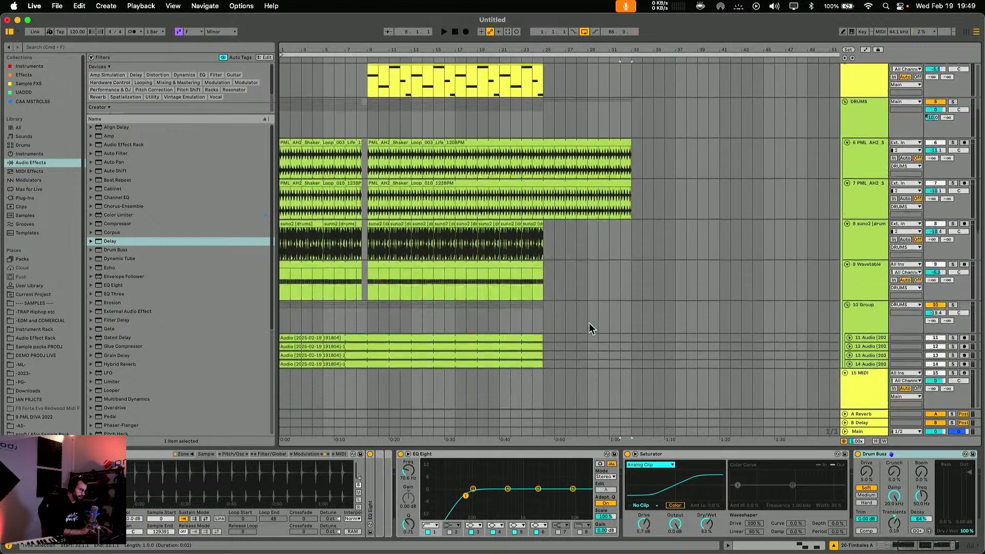
{"action": "left_click_drag", "start_coordinate": [544, 296], "coordinate": [453, 165]}
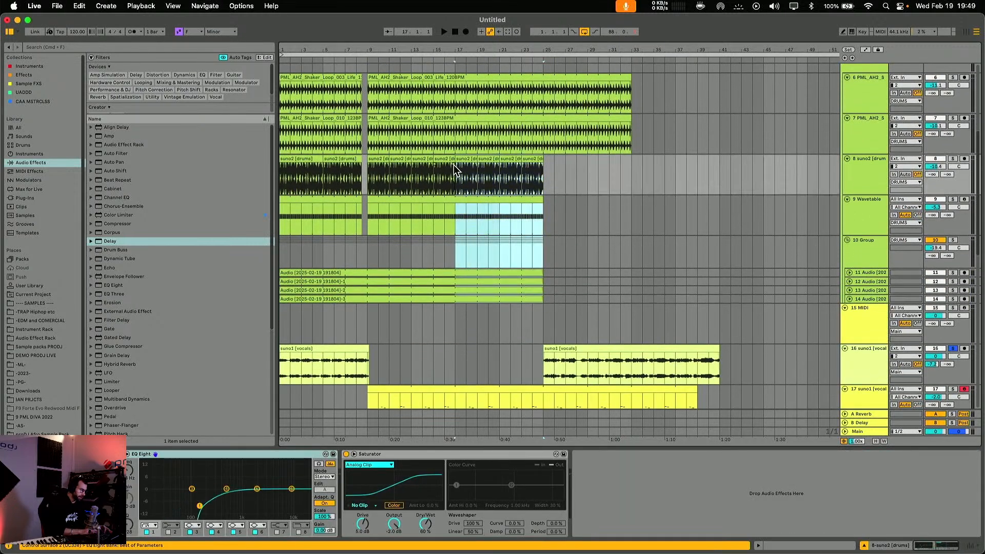
{"action": "key", "text": "ctrl+c"}
{"action": "left_click", "coordinate": [632, 169]}
{"action": "key", "text": "ctrl+v"}
{"action": "scroll", "coordinate": [644, 219], "scroll_direction": "up", "scroll_amount": 5}
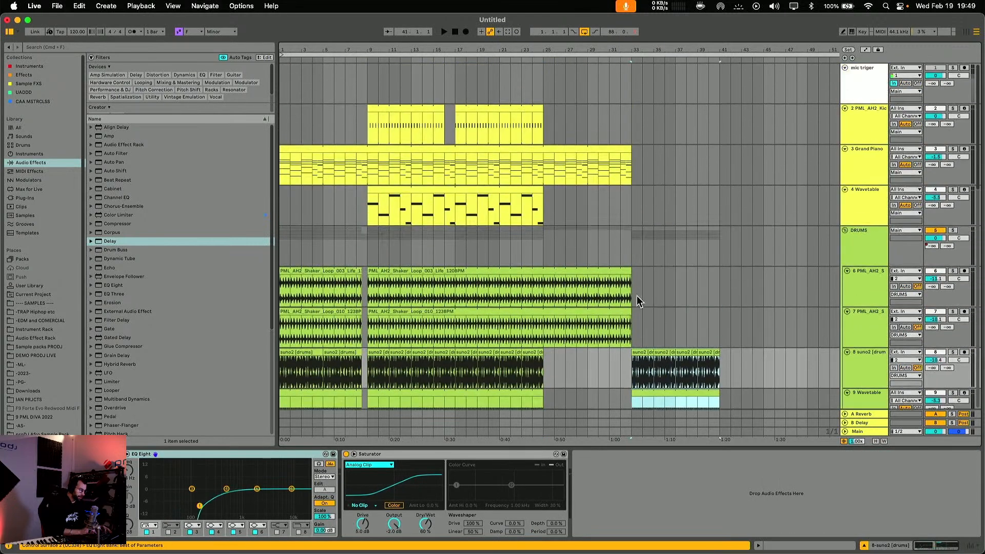
Duplicate bars 25 to 33 of the shaker loops on tracks 6 and 7 and extend the Grand Piano clip to bar 41.
{"action": "left_click_drag", "start_coordinate": [630, 327], "coordinate": [539, 277]}
{"action": "key", "text": "ctrl+d"}
{"action": "left_click", "coordinate": [612, 149]}
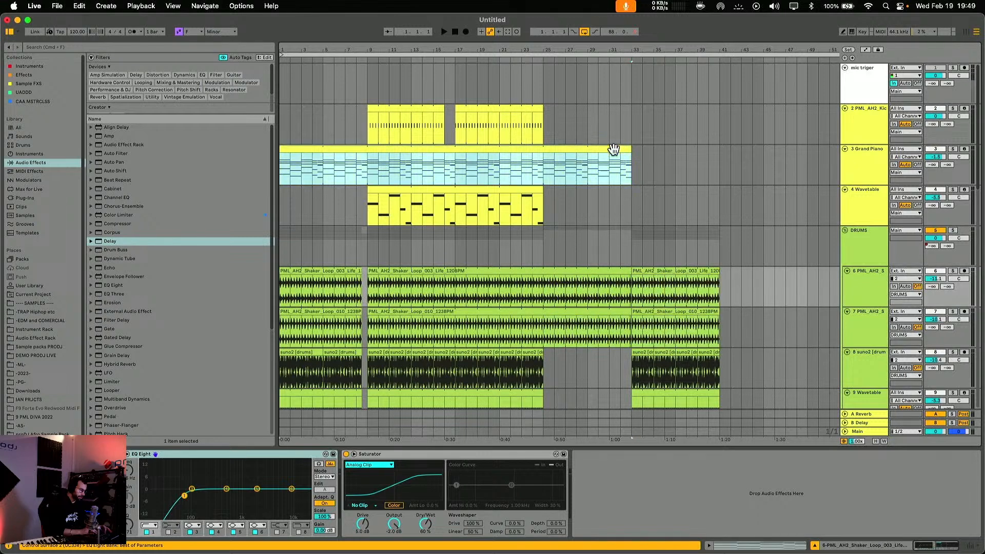
{"action": "left_click_drag", "start_coordinate": [632, 153], "coordinate": [719, 149]}
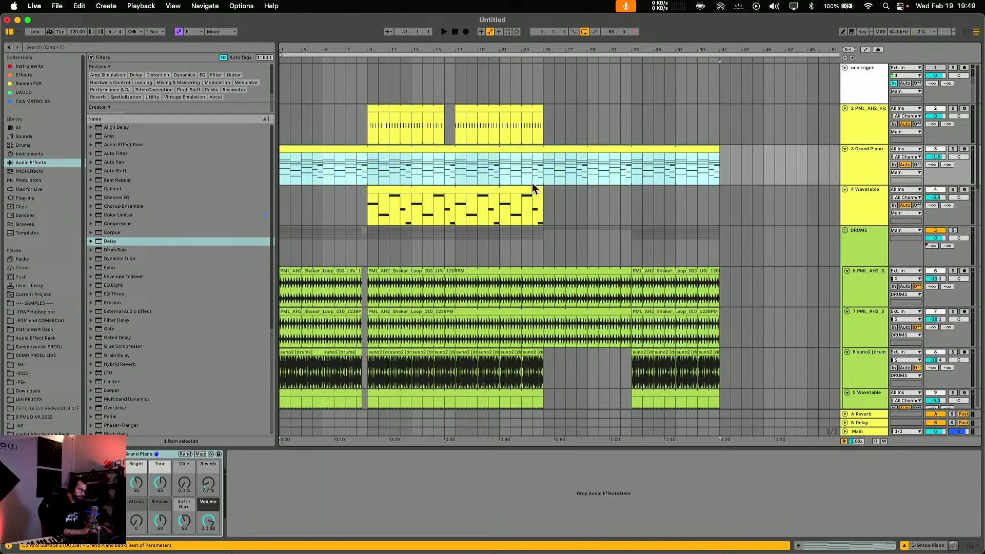
Copy the crash clip on track 21 from bar 33 to bar 25.
{"action": "scroll", "coordinate": [528, 172], "scroll_direction": "down", "scroll_amount": 12}
{"action": "scroll", "coordinate": [591, 250], "scroll_direction": "up", "scroll_amount": 5}
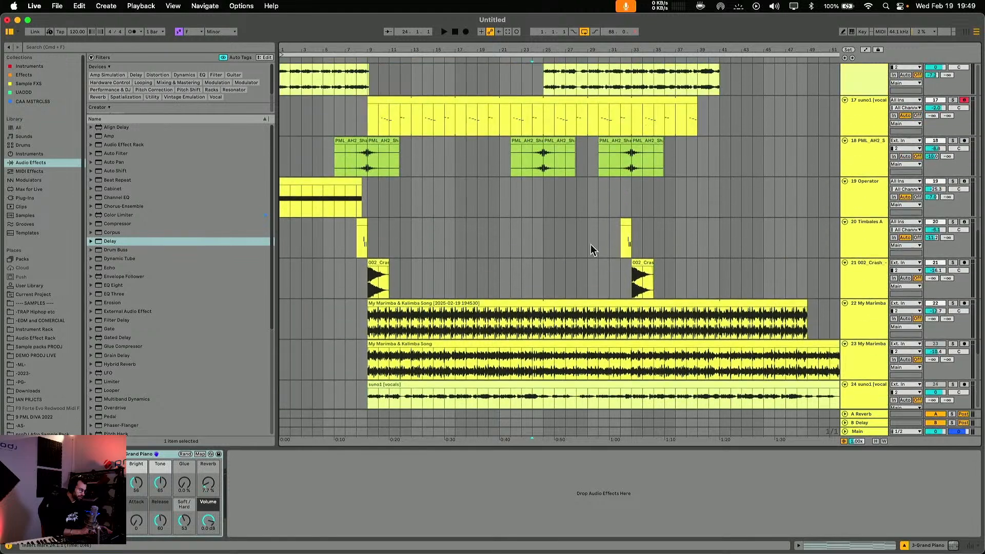
{"action": "left_click_drag", "start_coordinate": [645, 275], "coordinate": [557, 275]}
Play the transition from bar 24, then shorten the marimba clip on track 22 to end at bar 25.
{"action": "left_click", "coordinate": [534, 246]}
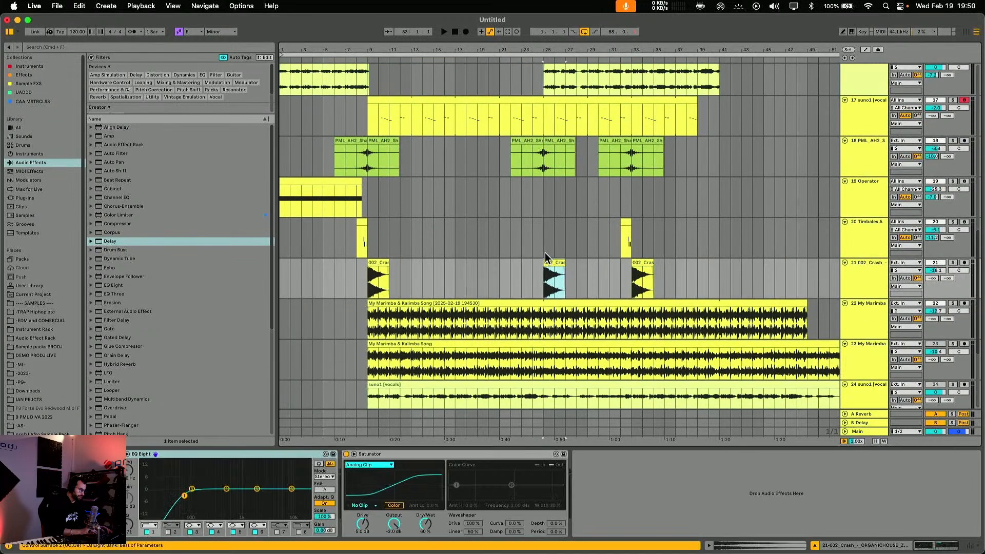
{"action": "key", "text": "space"}
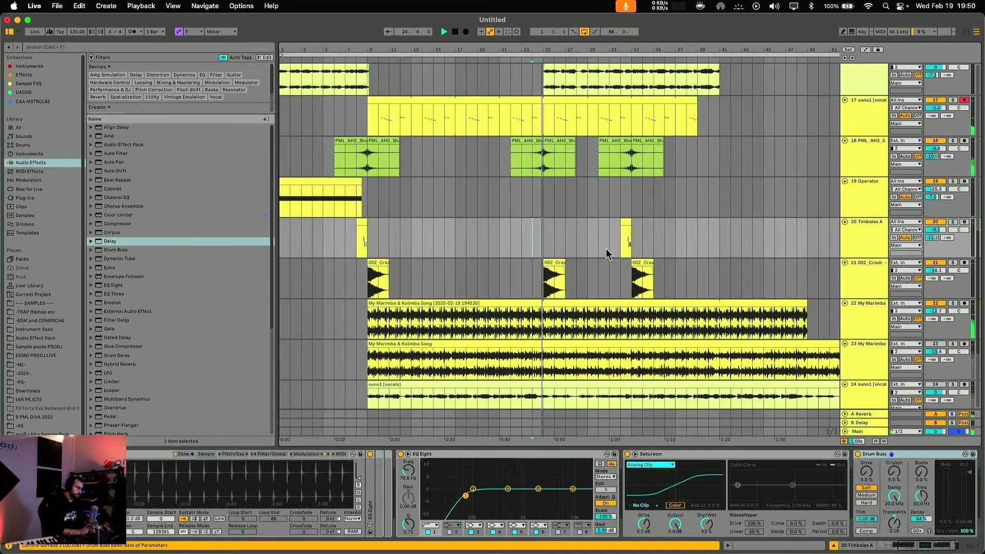
{"action": "scroll", "coordinate": [607, 252], "scroll_direction": "up", "scroll_amount": 20}
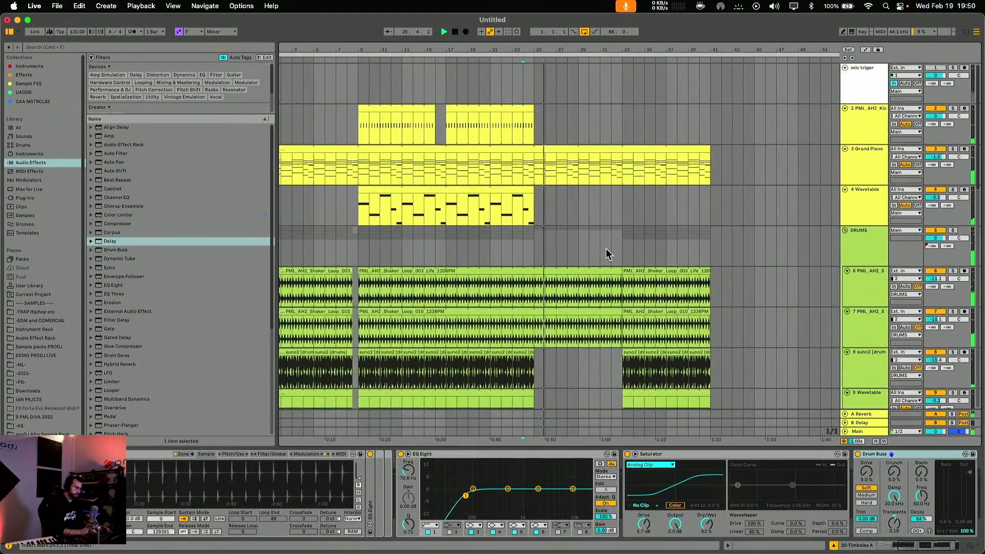
{"action": "scroll", "coordinate": [606, 248], "scroll_direction": "down", "scroll_amount": 20}
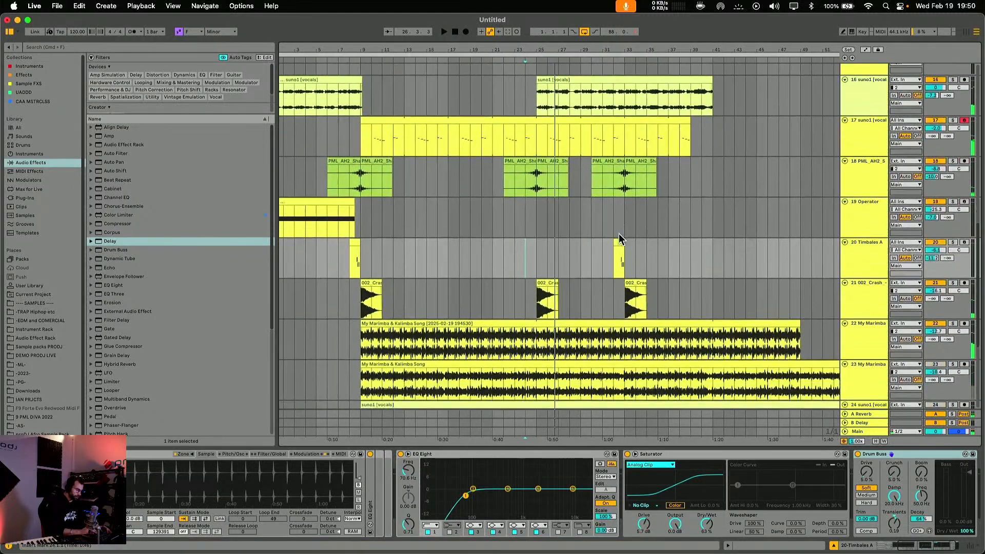
{"action": "scroll", "coordinate": [619, 233], "scroll_direction": "down", "scroll_amount": 3}
{"action": "left_click_drag", "start_coordinate": [799, 257], "coordinate": [546, 256]}
{"action": "left_click", "coordinate": [669, 241]}
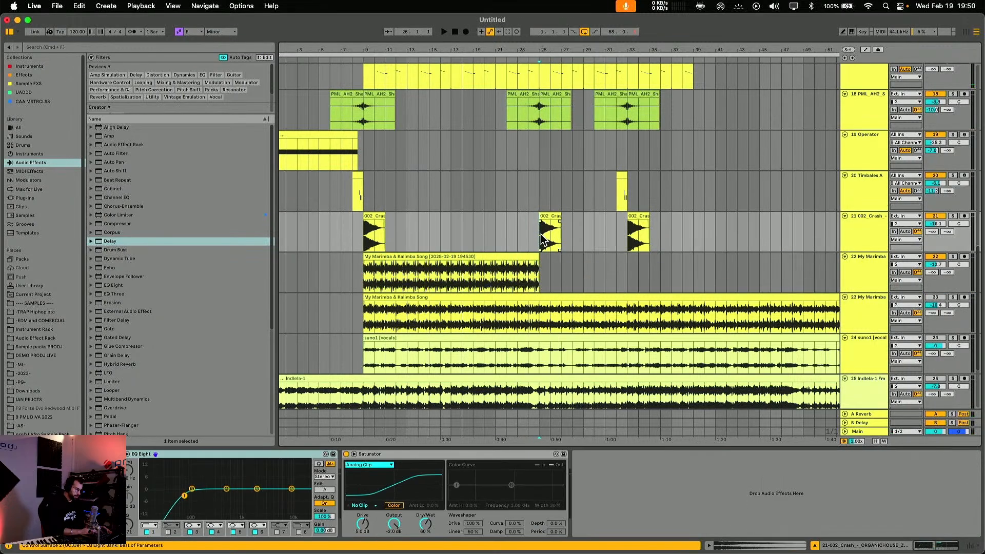
Shorten the sliced-vocal MIDI clip on track 17 to end at bar 25.
{"action": "scroll", "coordinate": [684, 239], "scroll_direction": "up", "scroll_amount": 15}
{"action": "scroll", "coordinate": [684, 239], "scroll_direction": "down", "scroll_amount": 5}
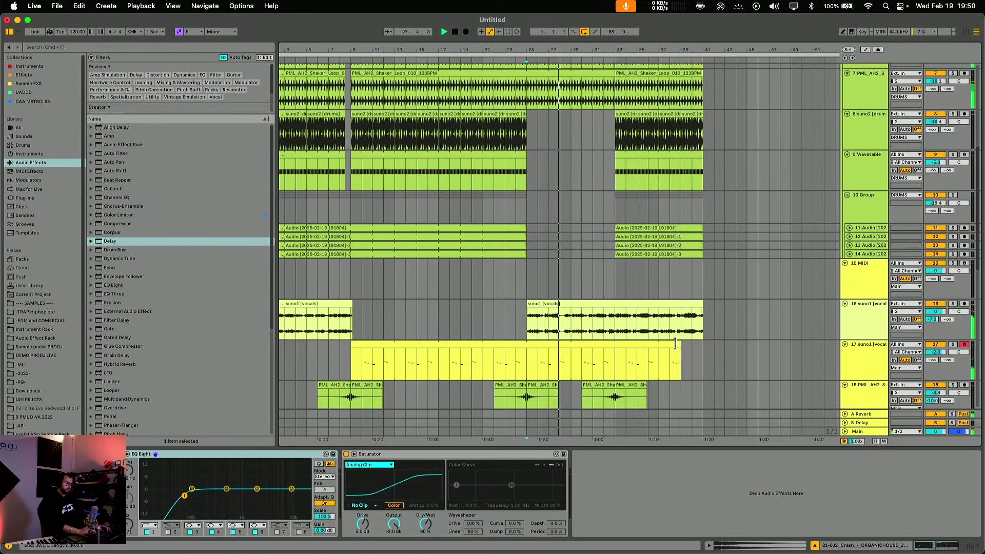
{"action": "left_click_drag", "start_coordinate": [681, 346], "coordinate": [521, 347]}
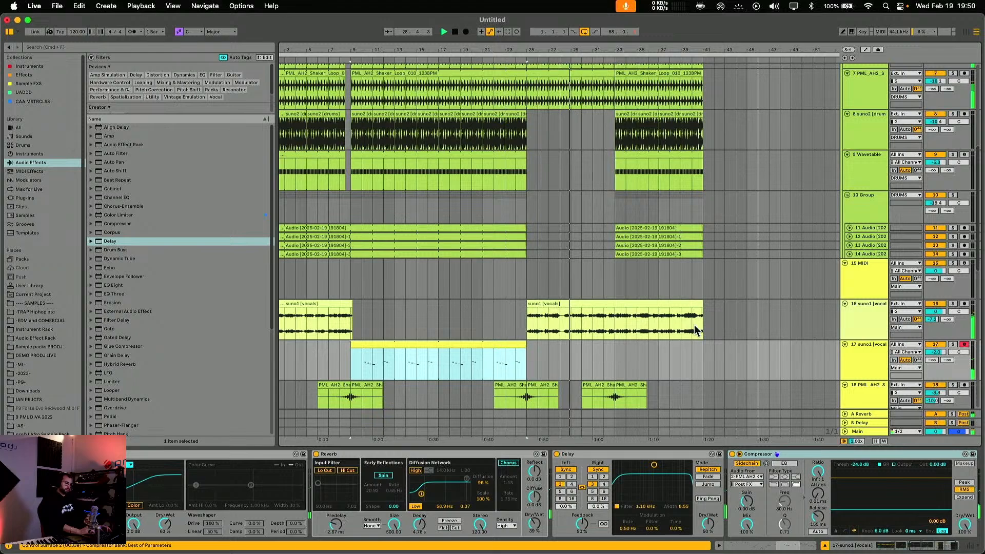
Listen through the stripped-down section and the returning drums up to bar 41 while checking the clips on all tracks.
{"action": "scroll", "coordinate": [565, 187], "scroll_direction": "up", "scroll_amount": 2}
{"action": "scroll", "coordinate": [562, 175], "scroll_direction": "up", "scroll_amount": 10}
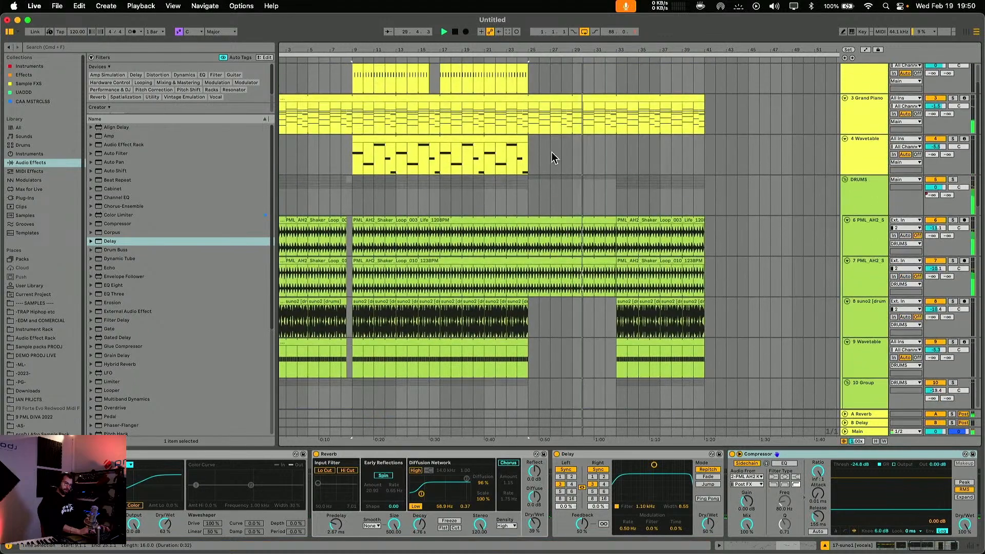
{"action": "scroll", "coordinate": [561, 236], "scroll_direction": "down", "scroll_amount": 15}
{"action": "scroll", "coordinate": [565, 252], "scroll_direction": "down", "scroll_amount": 2}
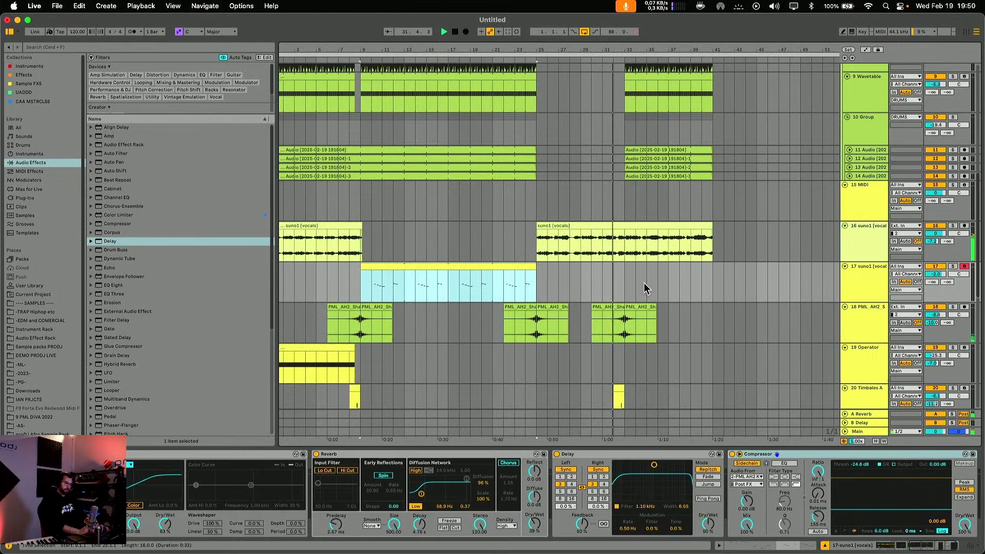
{"action": "scroll", "coordinate": [644, 283], "scroll_direction": "up", "scroll_amount": 7}
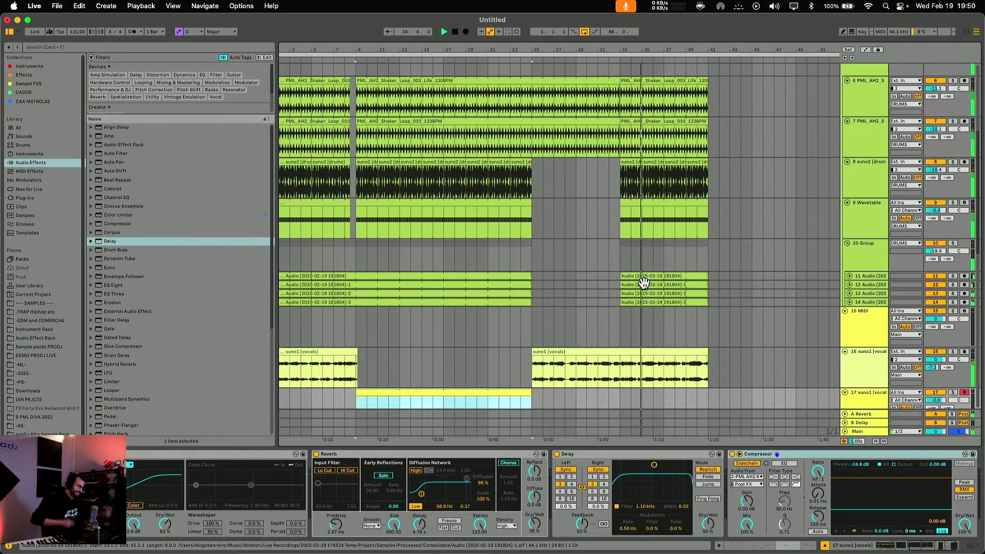
{"action": "scroll", "coordinate": [660, 311], "scroll_direction": "down", "scroll_amount": 7}
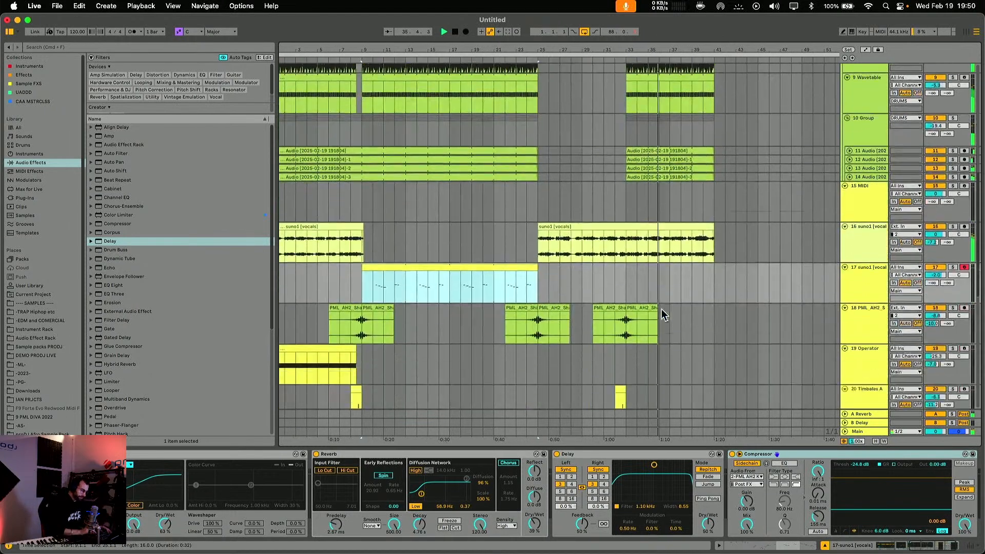
{"action": "scroll", "coordinate": [661, 310], "scroll_direction": "down", "scroll_amount": 1}
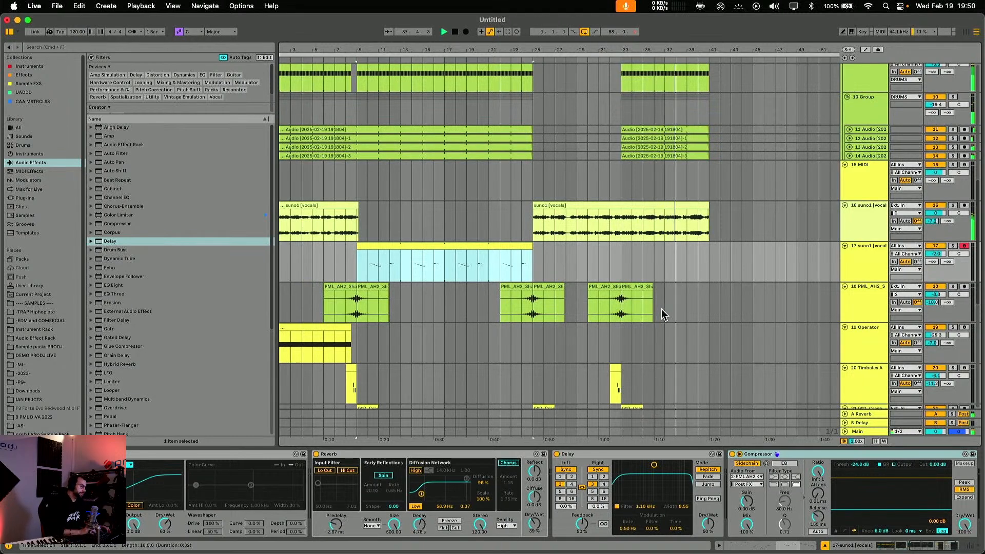
{"action": "scroll", "coordinate": [661, 310], "scroll_direction": "up", "scroll_amount": 20}
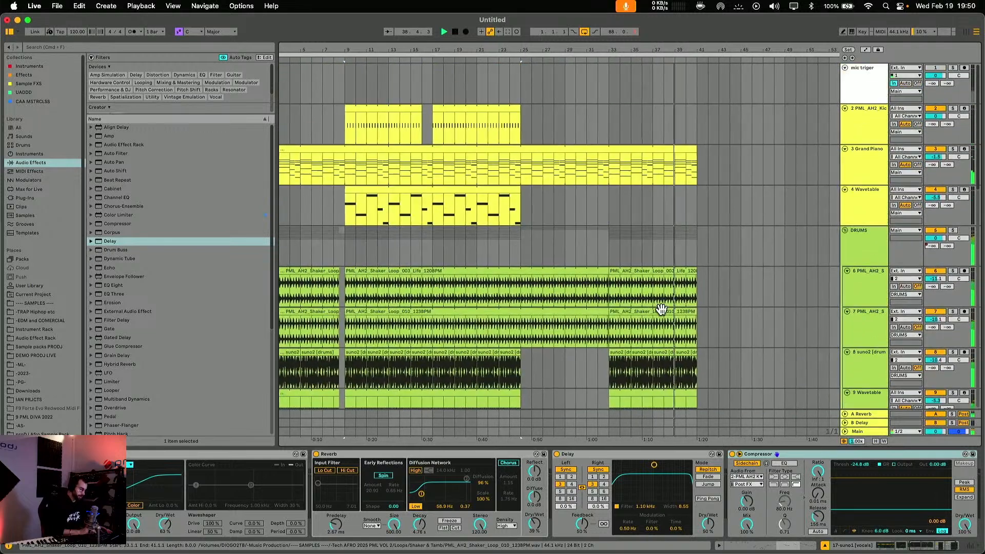
{"action": "scroll", "coordinate": [706, 251], "scroll_direction": "right", "scroll_amount": 1}
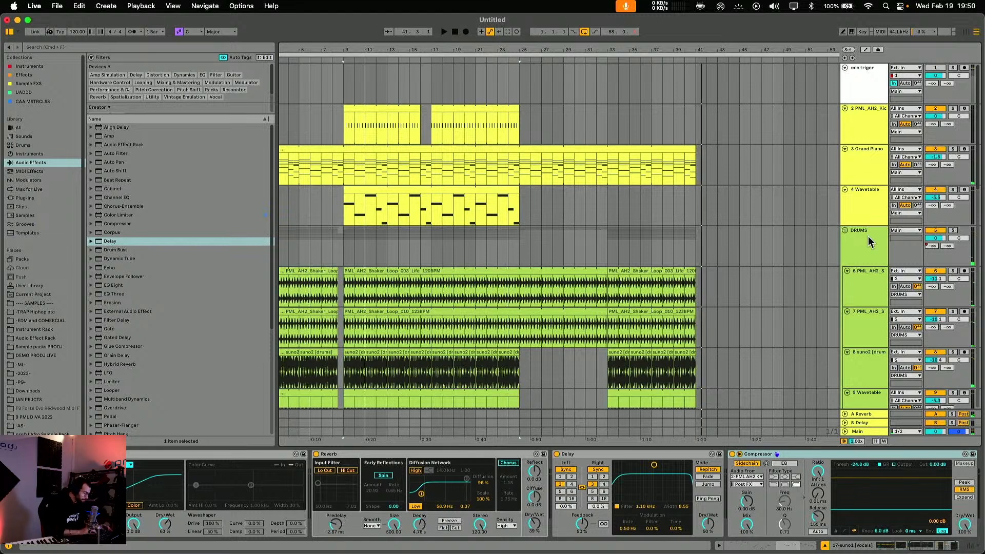
Fold all tracks, then copy bars 9 to 17 of tracks 2 to 21 to bar 41.
{"action": "left_click", "coordinate": [844, 229], "text": "alt"}
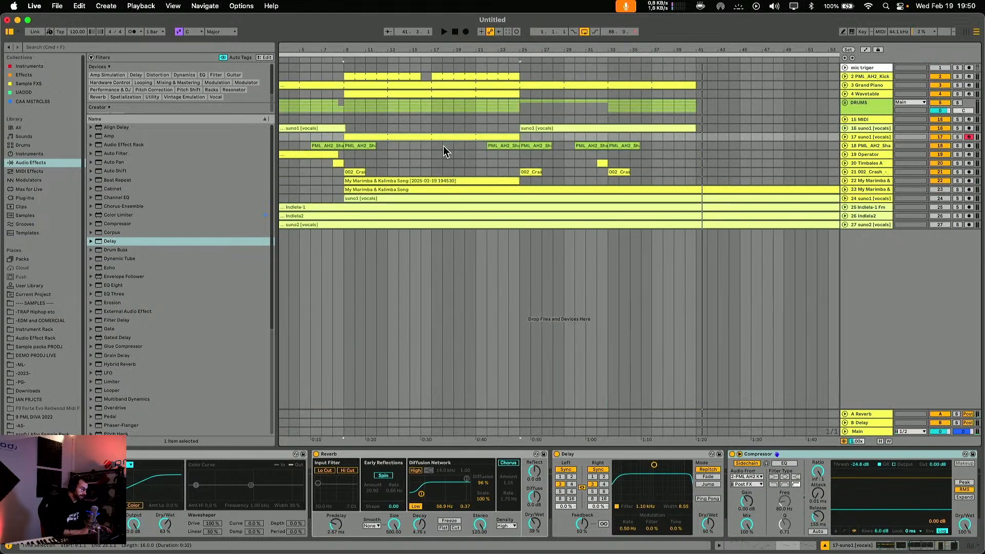
{"action": "left_click", "coordinate": [845, 181]}
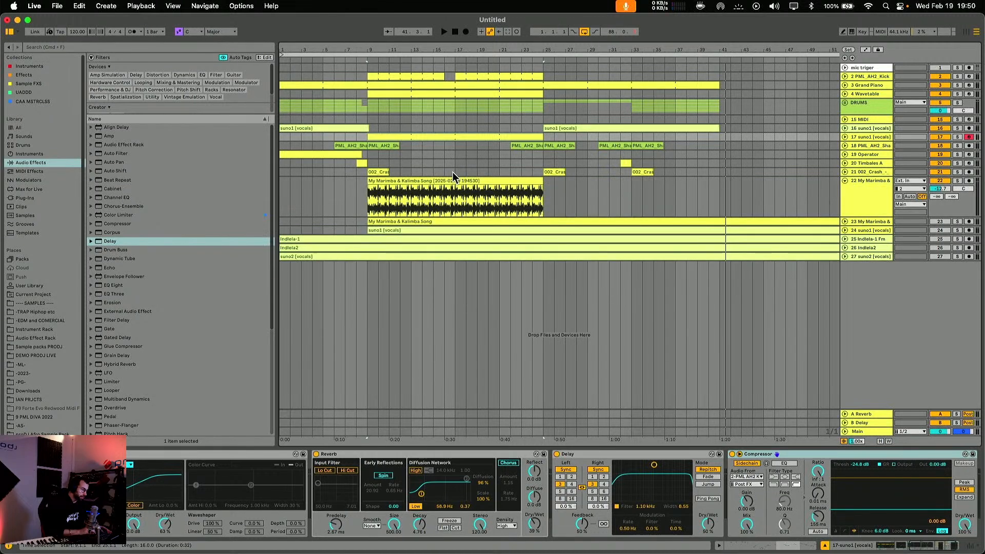
{"action": "left_click_drag", "start_coordinate": [452, 171], "coordinate": [368, 73]}
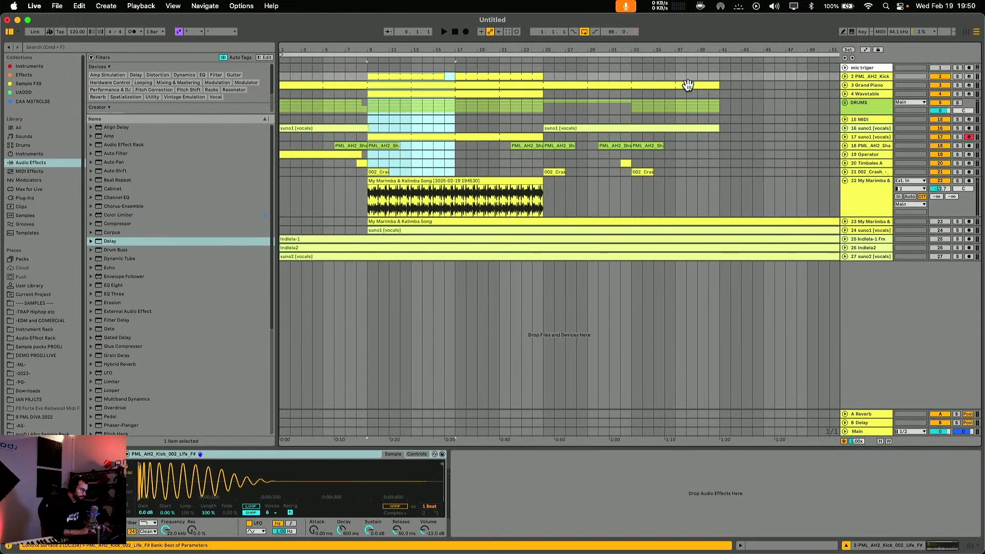
{"action": "left_click", "coordinate": [720, 74]}
{"action": "key", "text": "super+v"}
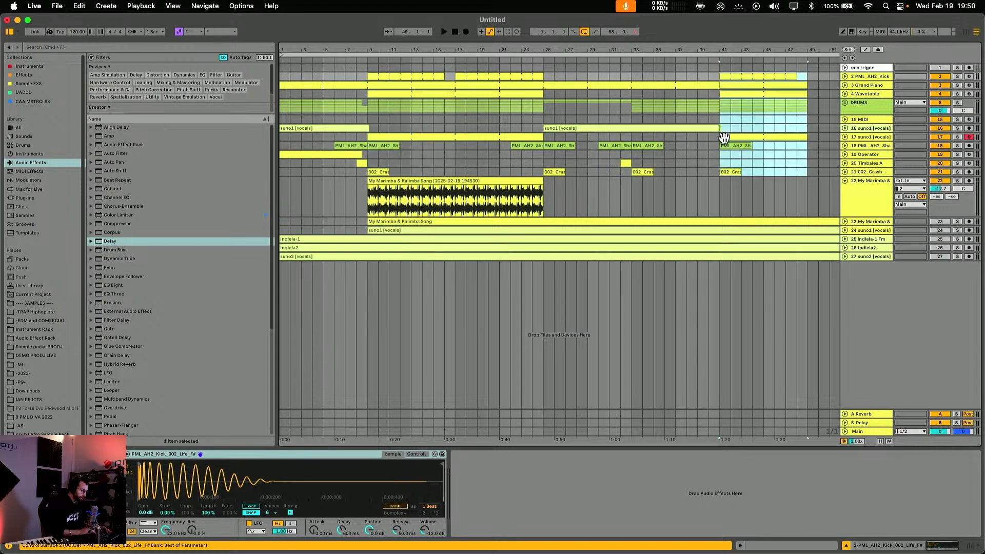
Copy the Operator clip on track 19 to bar 33 and clear the half bar before bar 41 on tracks 2 to 15.
{"action": "left_click_drag", "start_coordinate": [321, 155], "coordinate": [671, 157]}
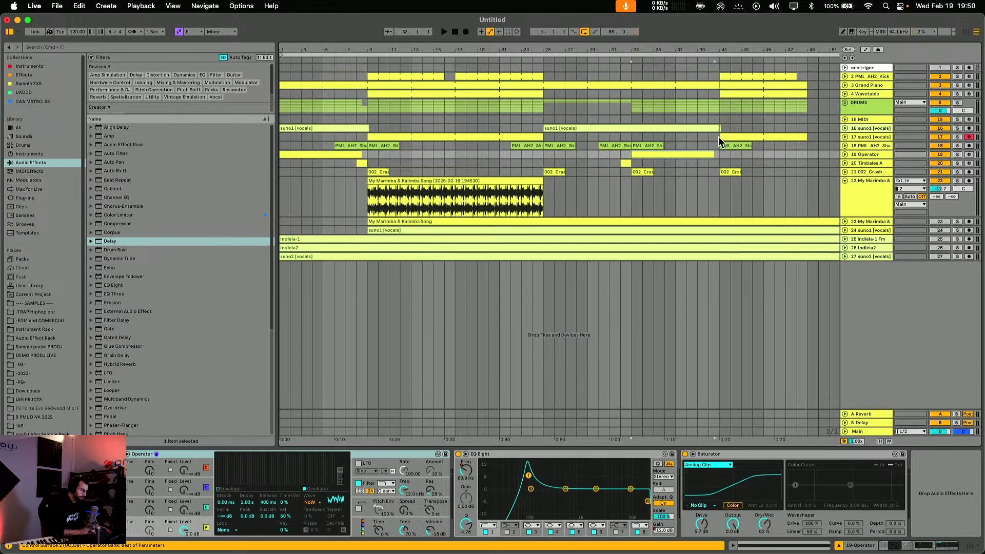
{"action": "key", "text": "super+2"}
{"action": "key", "text": "super+1"}
{"action": "key", "text": "super+1"}
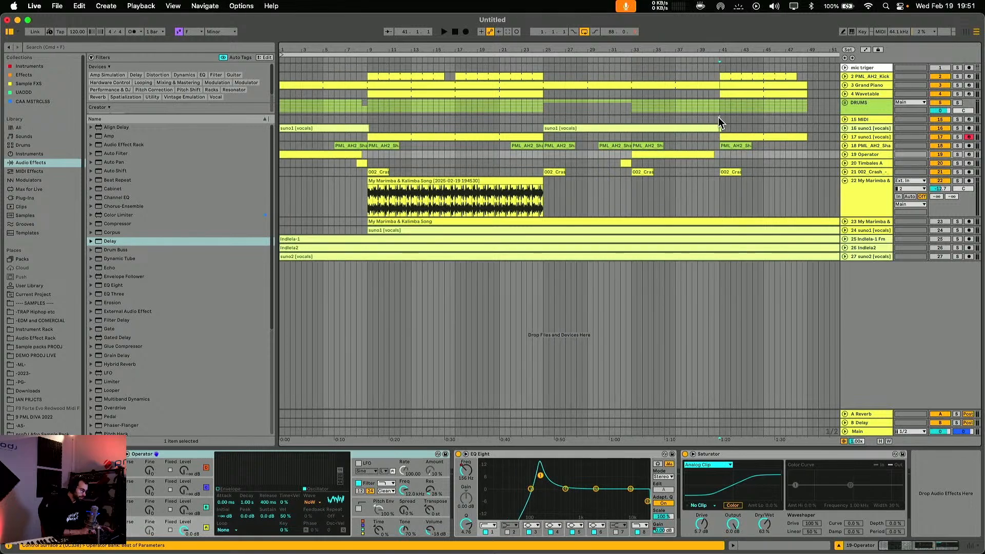
{"action": "left_click_drag", "start_coordinate": [718, 117], "coordinate": [717, 77]}
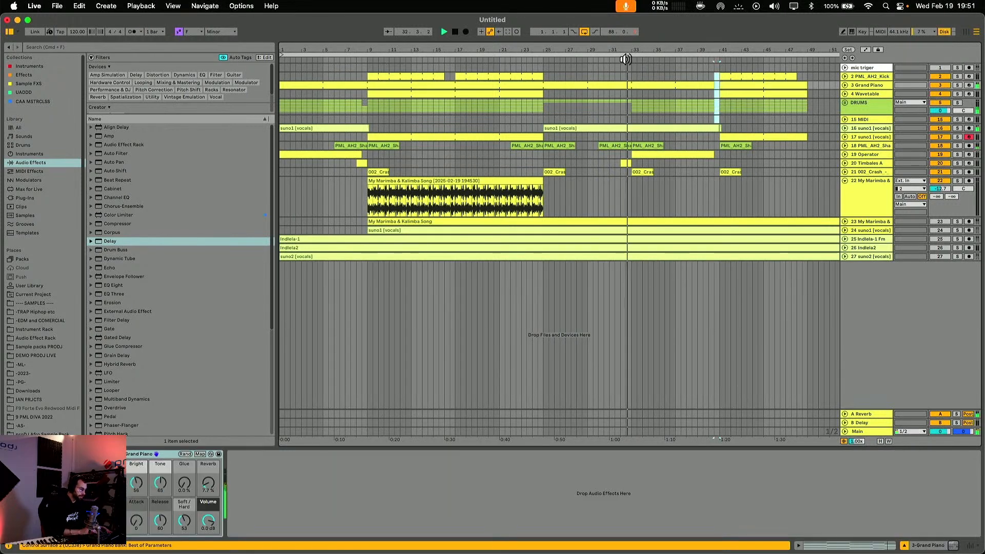
Unfold all tracks and copy the first clip of track 18's shaker pair to bar 38, leading into bar 41.
{"action": "scroll", "coordinate": [666, 118], "scroll_direction": "right", "scroll_amount": 8}
{"action": "left_click", "coordinate": [844, 129], "text": "alt"}
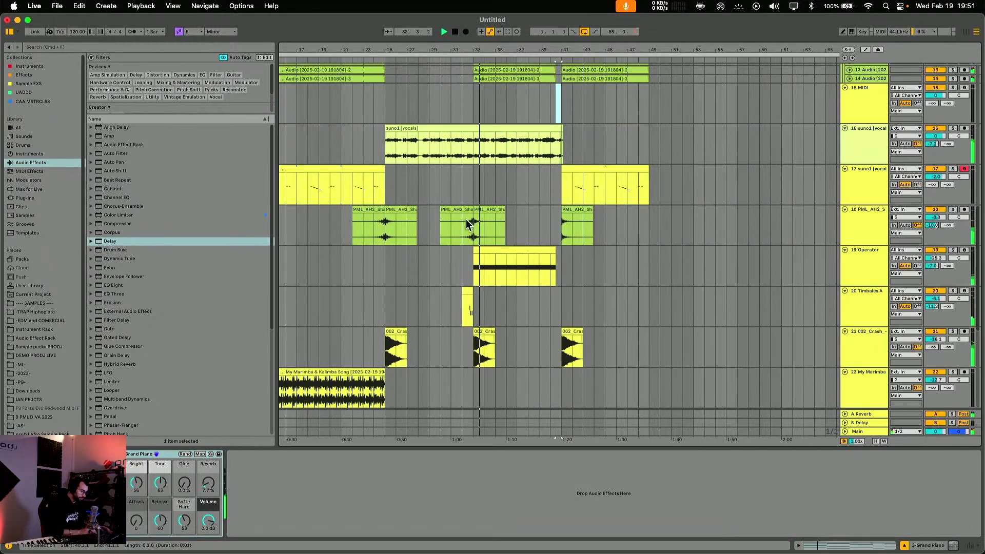
{"action": "left_click_drag", "start_coordinate": [468, 223], "coordinate": [547, 217]}
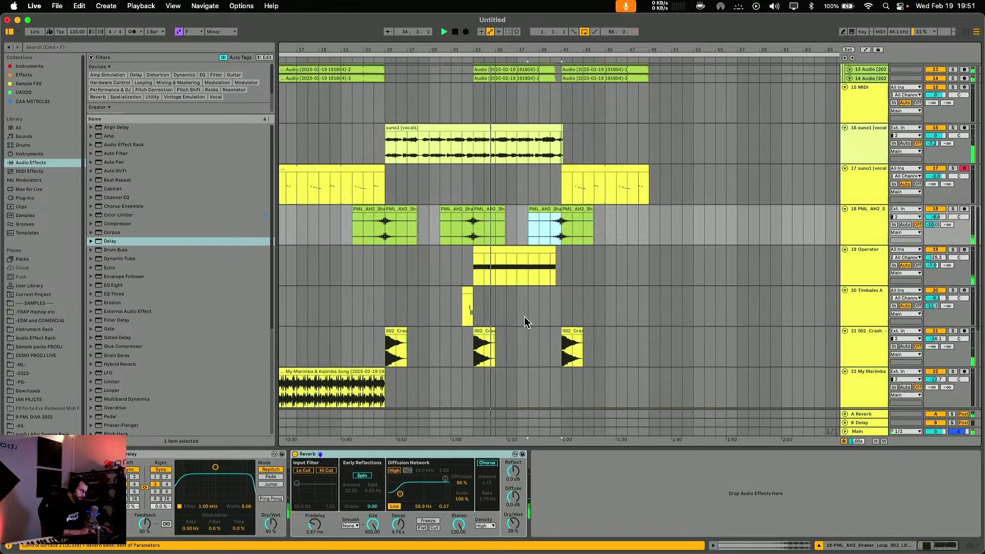
Insert a new MIDI track directly below the Grand Piano track, stop playback and list the installed Packs.
{"action": "scroll", "coordinate": [525, 316], "scroll_direction": "up", "scroll_amount": 15}
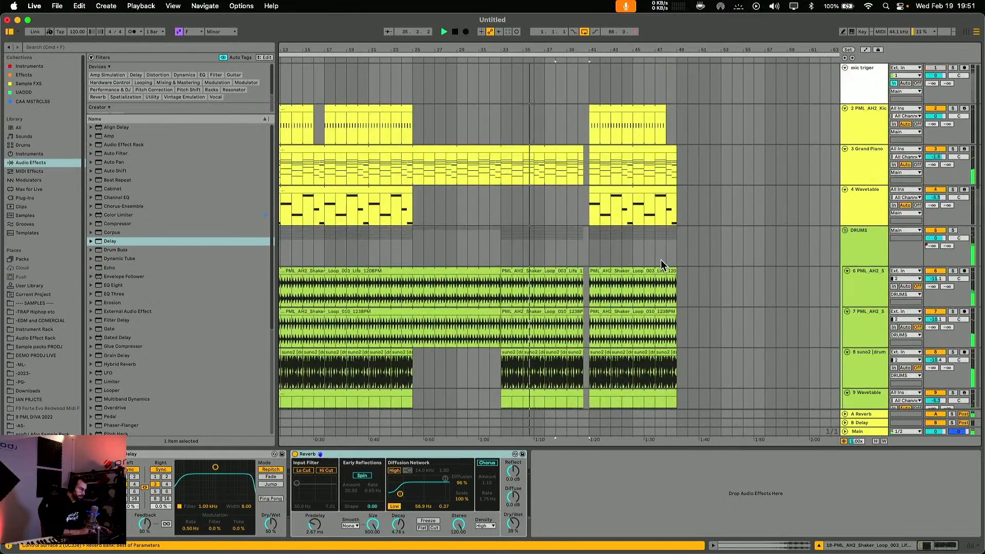
{"action": "left_click", "coordinate": [853, 169]}
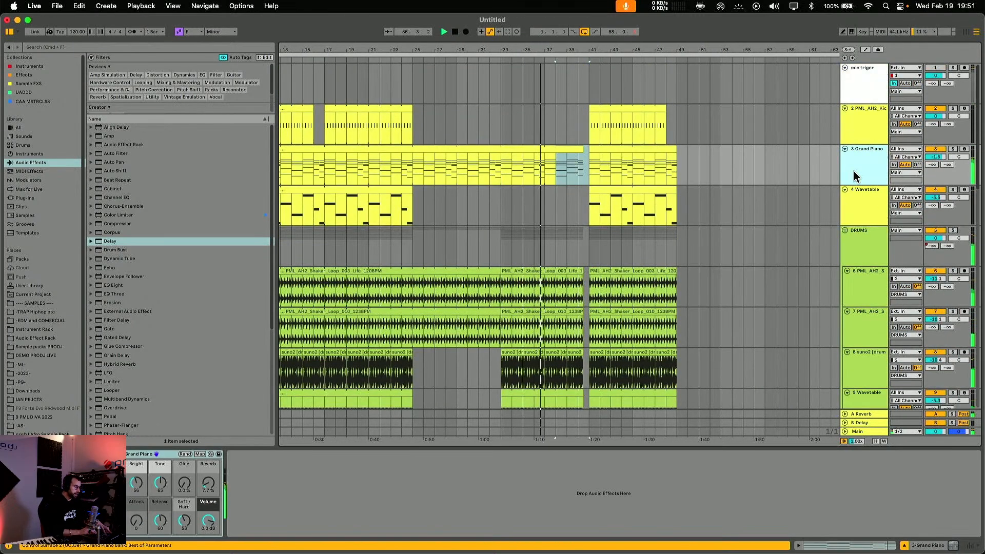
{"action": "key", "text": "super+shift+t"}
{"action": "left_click", "coordinate": [845, 190]}
{"action": "key", "text": "space"}
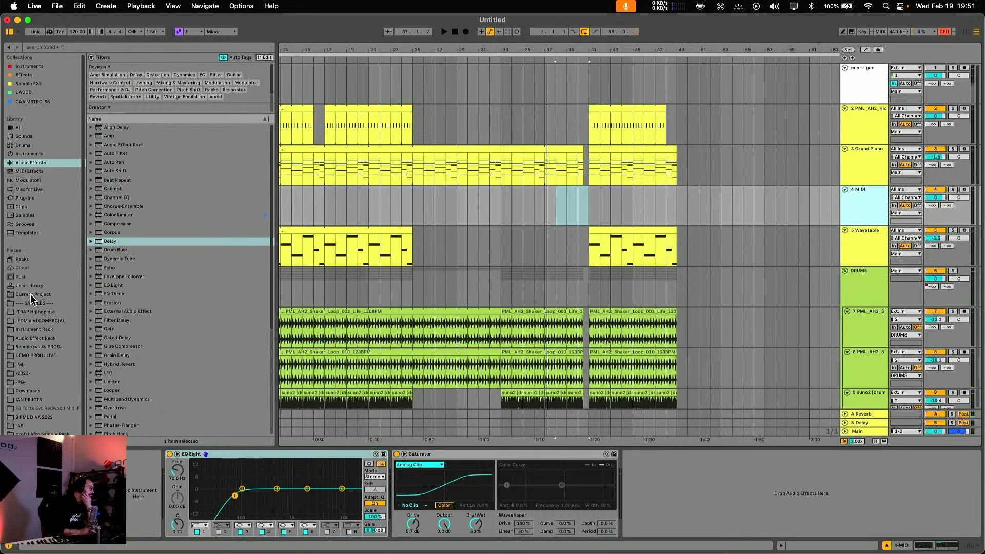
{"action": "left_click", "coordinate": [26, 261]}
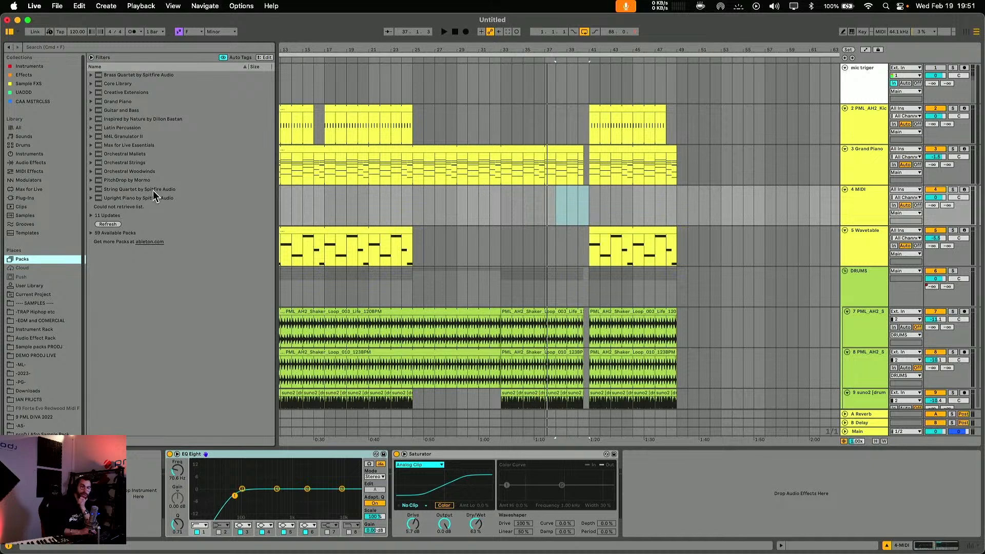
Load Long All-in-one - String Quartet from the String Quartet by Spitfire Audio pack onto MIDI track 4 and arm the track.
{"action": "left_click", "coordinate": [91, 190]}
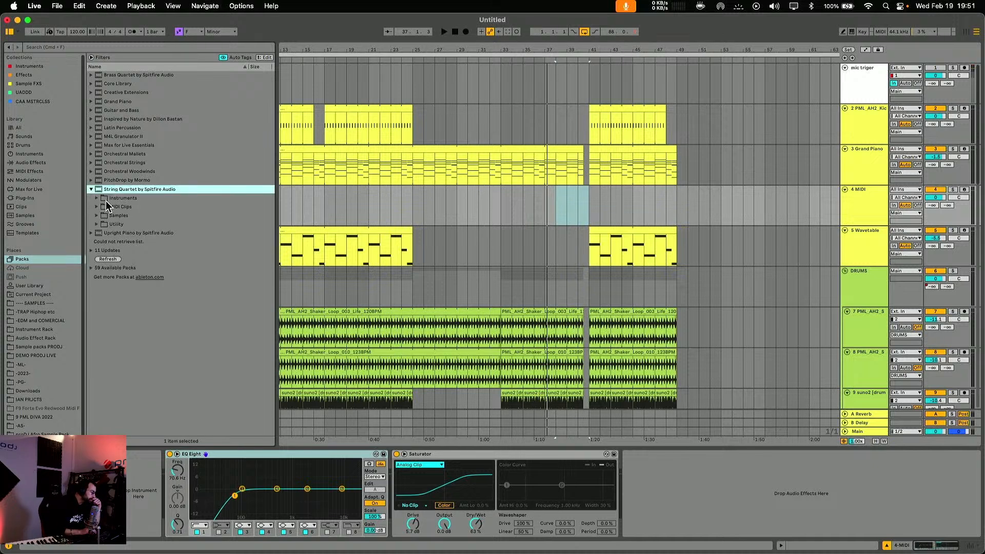
{"action": "left_click", "coordinate": [97, 199]}
{"action": "left_click", "coordinate": [102, 208]}
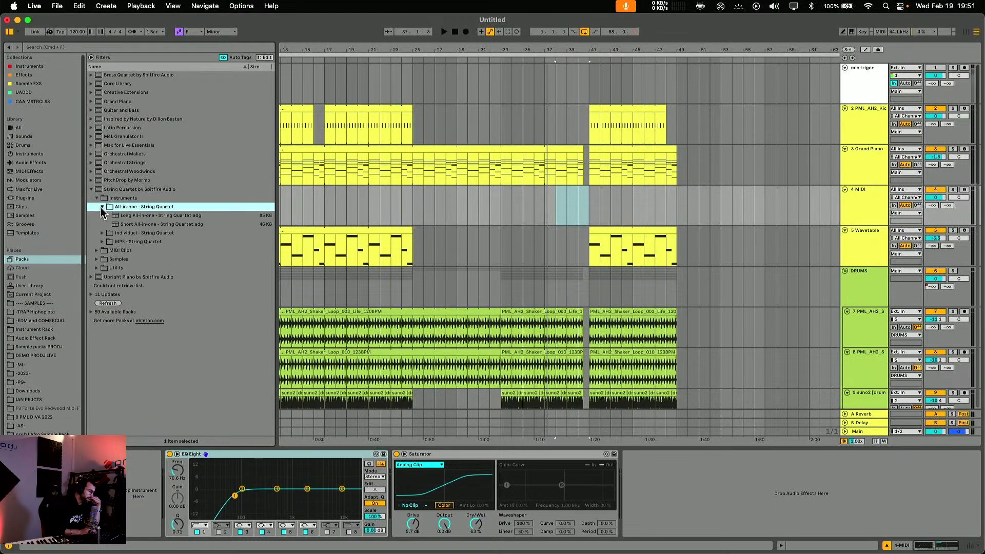
{"action": "left_click", "coordinate": [874, 213]}
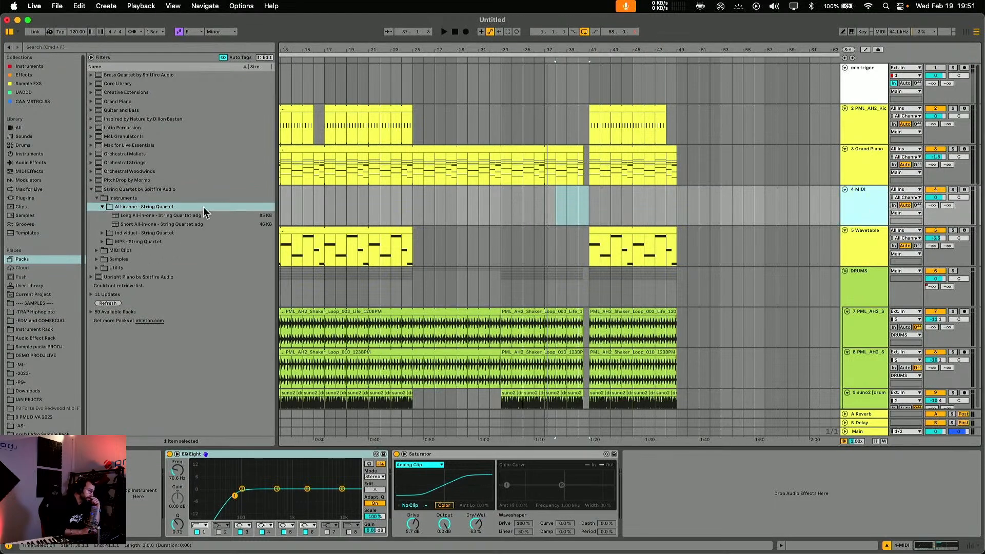
{"action": "left_click", "coordinate": [138, 216]}
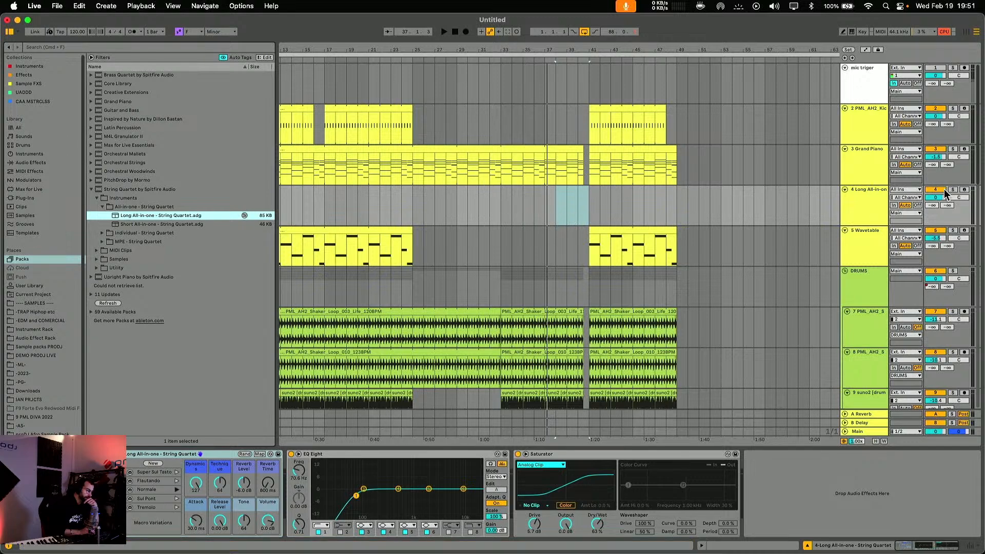
{"action": "left_click", "coordinate": [964, 191]}
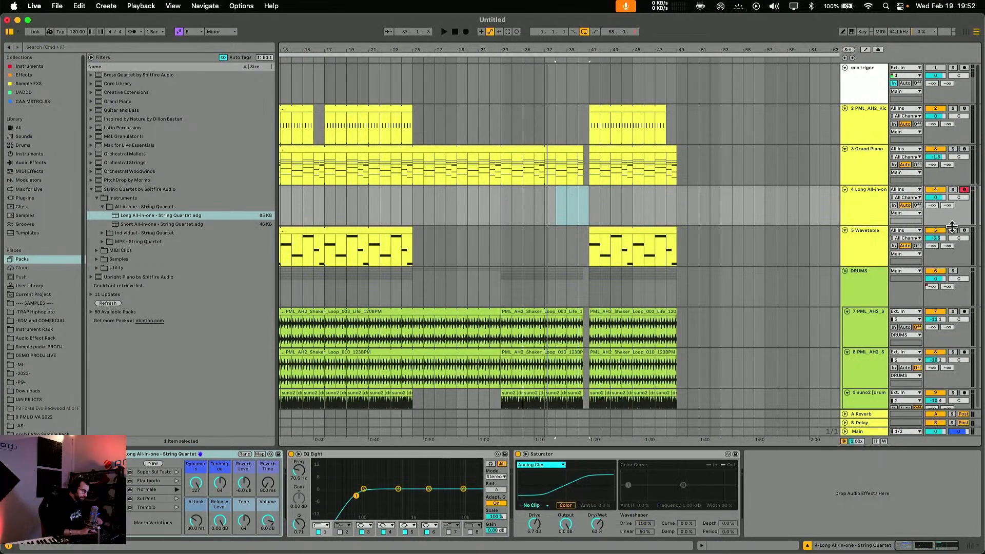
{"action": "left_click", "coordinate": [506, 169]}
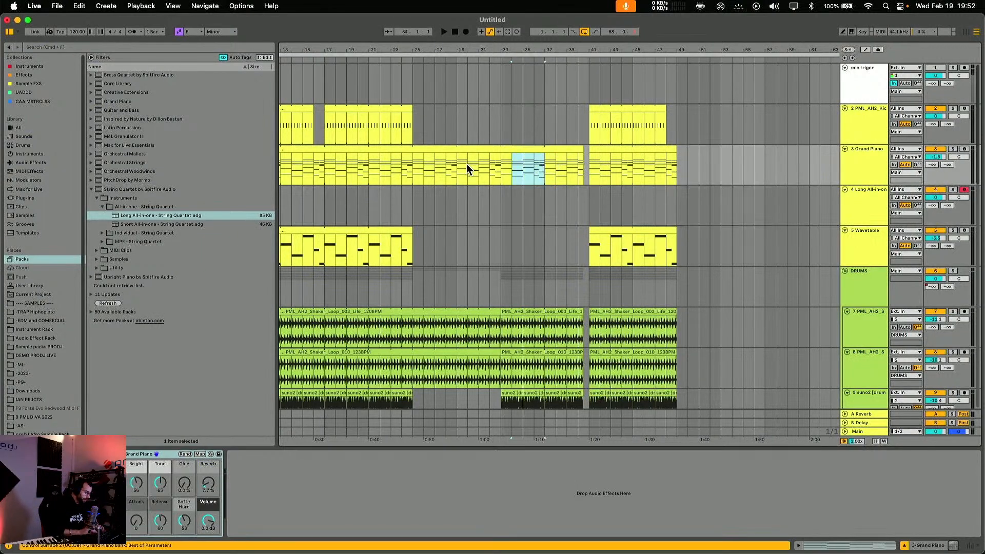
{"action": "left_click_drag", "start_coordinate": [503, 165], "coordinate": [542, 164]}
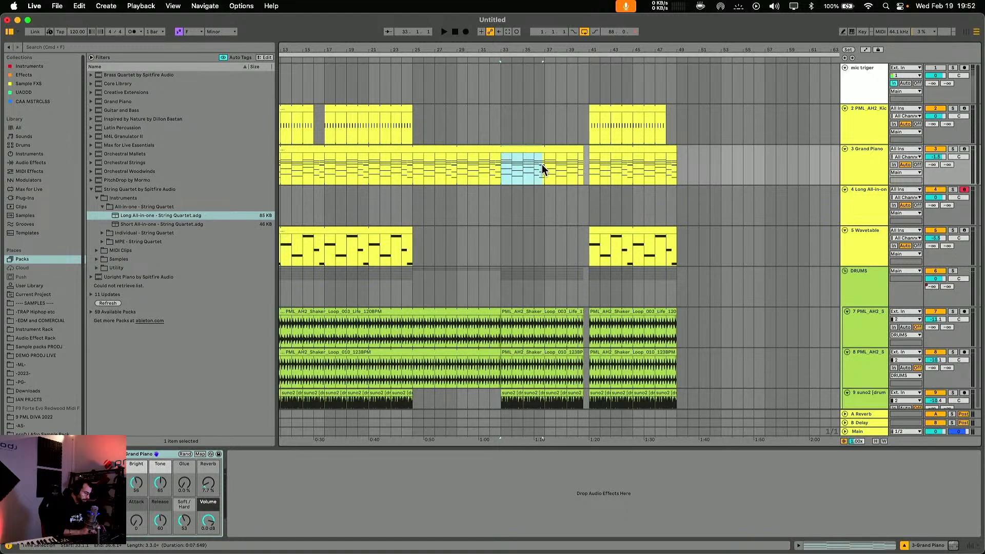
{"action": "key", "text": "super+c"}
{"action": "left_click", "coordinate": [494, 214]}
{"action": "key", "text": "super+v"}
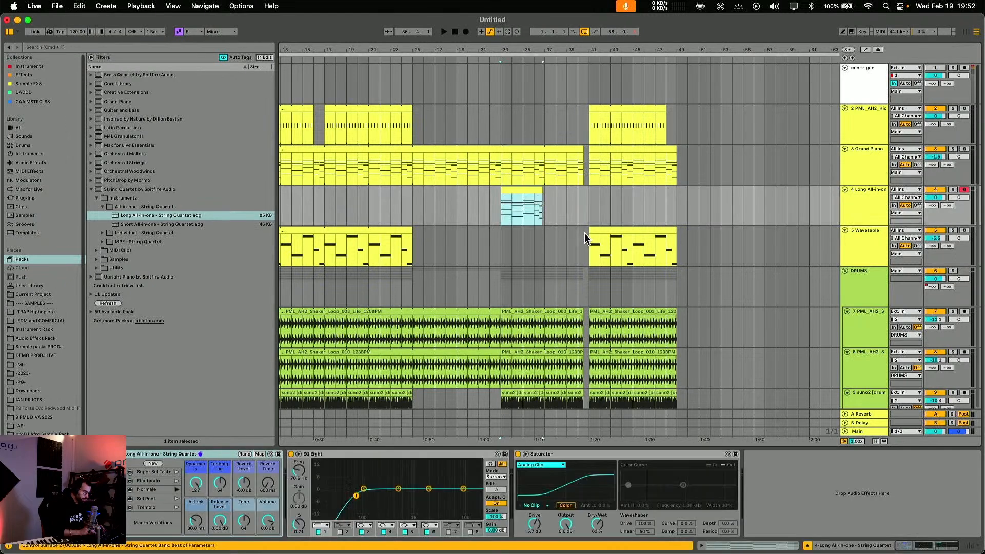
{"action": "key", "text": "Delete"}
Copy the Wavetable clip at bar 41 to bar 33 of the string track and shorten its first F1 note to three beats.
{"action": "left_click_drag", "start_coordinate": [638, 241], "coordinate": [541, 204]}
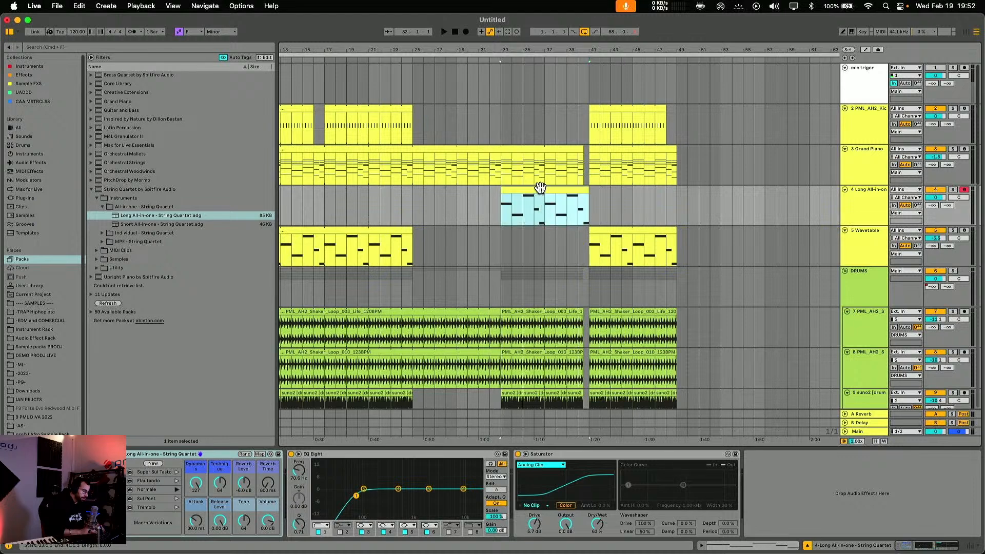
{"action": "double_click", "coordinate": [540, 204]}
{"action": "scroll", "coordinate": [497, 435], "scroll_direction": "down", "scroll_amount": 1}
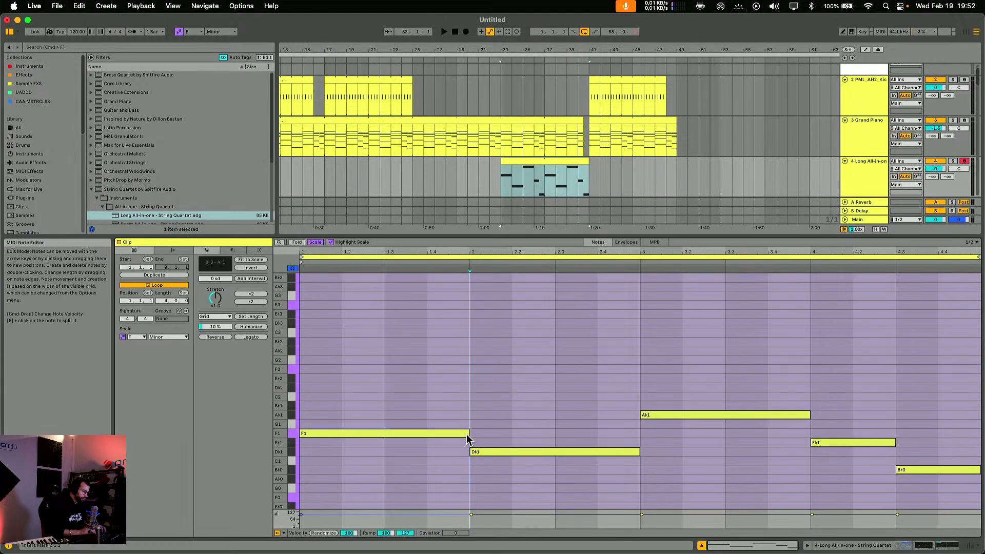
{"action": "left_click", "coordinate": [467, 432]}
{"action": "left_click_drag", "start_coordinate": [467, 432], "coordinate": [426, 432]}
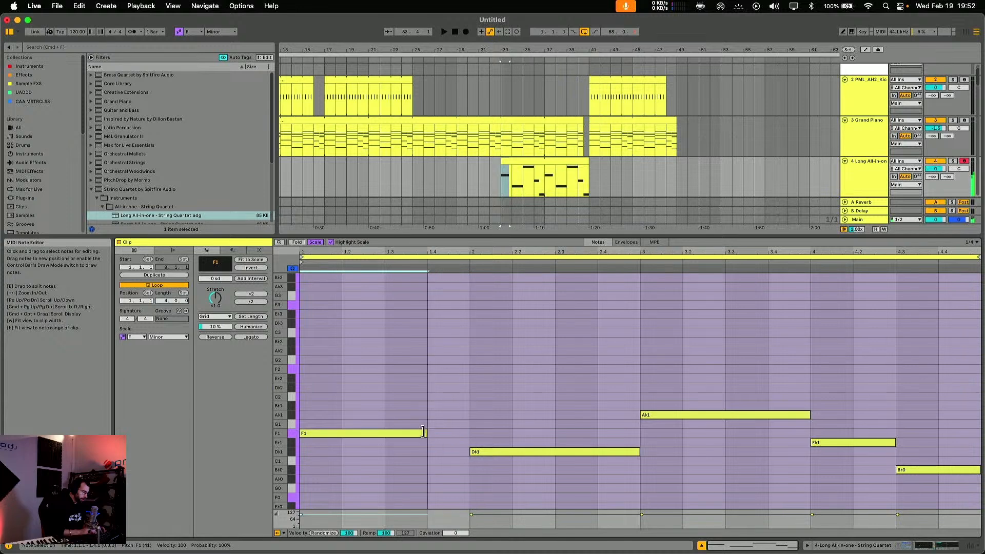
Transpose all notes of the string clip up one octave.
{"action": "key", "text": "super+a"}
{"action": "key", "text": "shift+Up"}
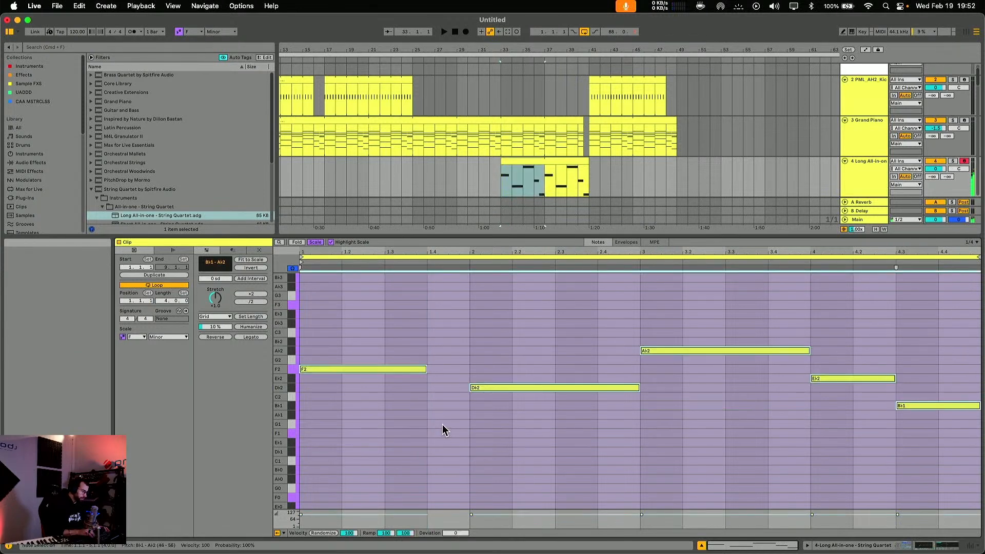
{"action": "key", "text": "shift+Up"}
{"action": "key", "text": "shift+Down"}
Shorten the D♭2 and A♭2 notes to three beats and draw one-beat G2, E♭2 and B♭2 notes in the gaps.
{"action": "left_click", "coordinate": [448, 395]}
{"action": "key", "text": "b"}
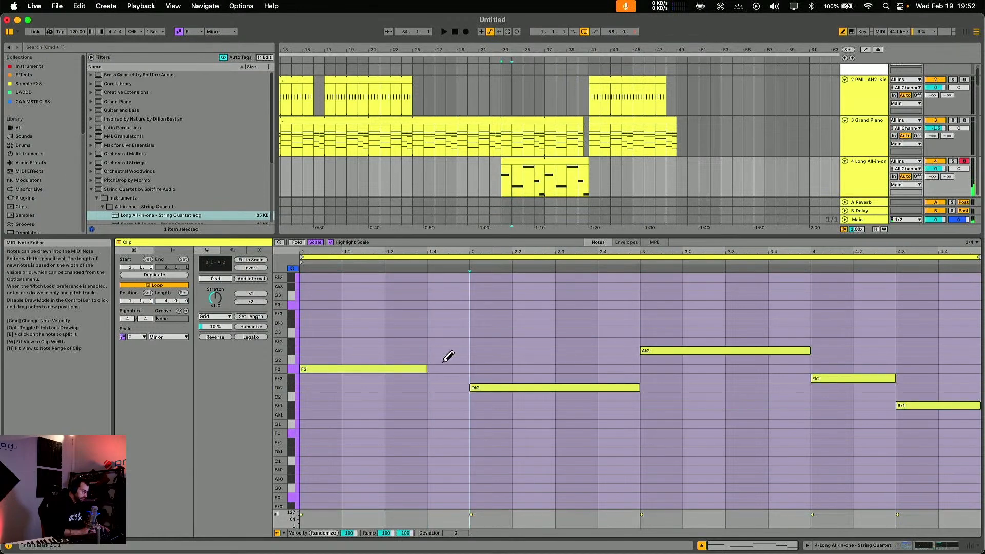
{"action": "scroll", "coordinate": [409, 367], "scroll_direction": "up", "scroll_amount": 3}
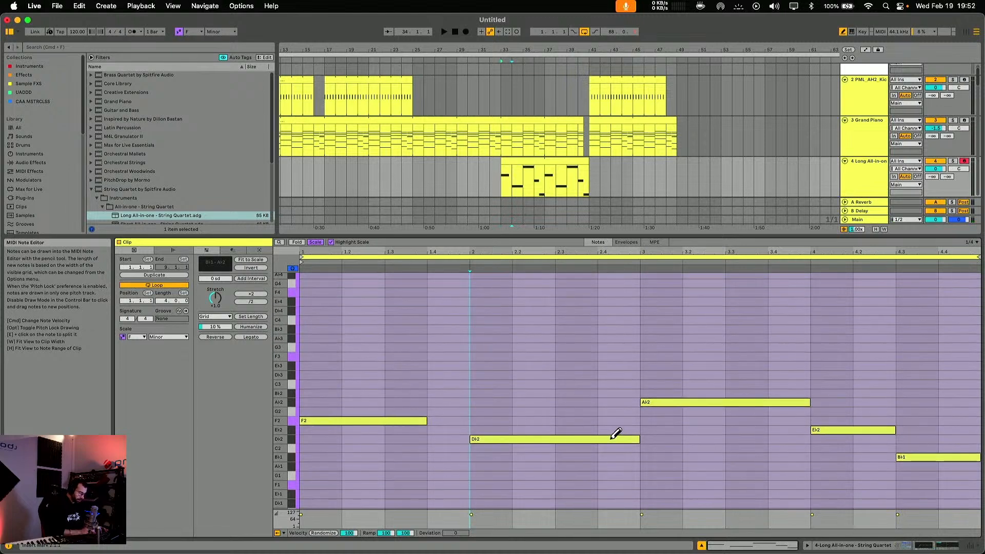
{"action": "left_click", "coordinate": [785, 401]}
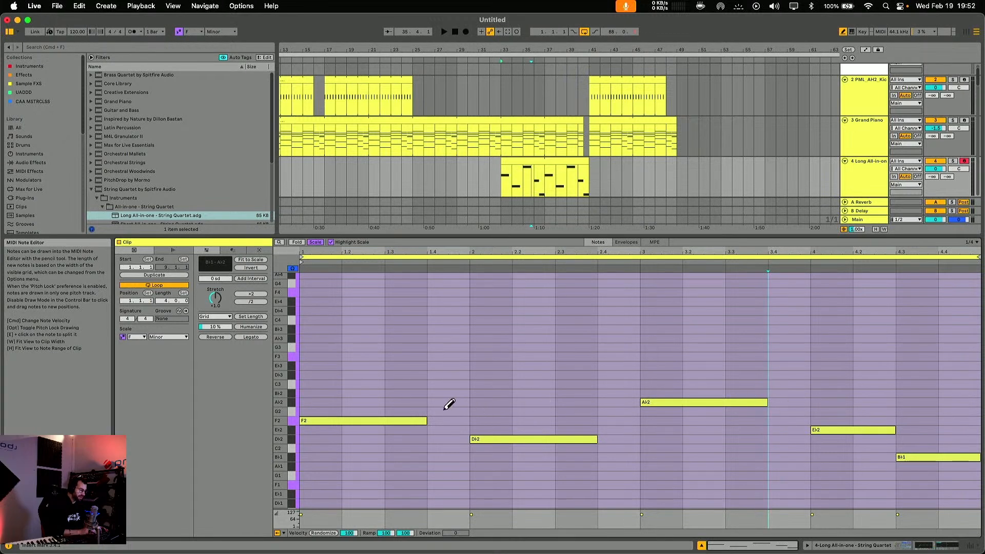
{"action": "left_click", "coordinate": [445, 410]}
{"action": "left_click", "coordinate": [619, 430]}
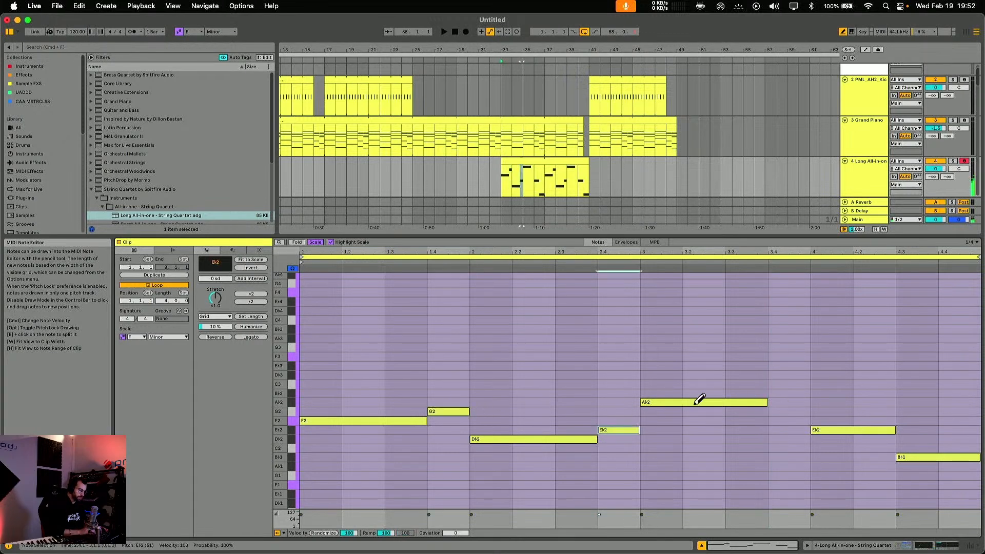
{"action": "left_click", "coordinate": [791, 394]}
{"action": "key", "text": "b"}
Play the string part with the arrangement and set the track's Reverb send to -7.2 dB and Delay send to -11.4 dB.
{"action": "key", "text": "space"}
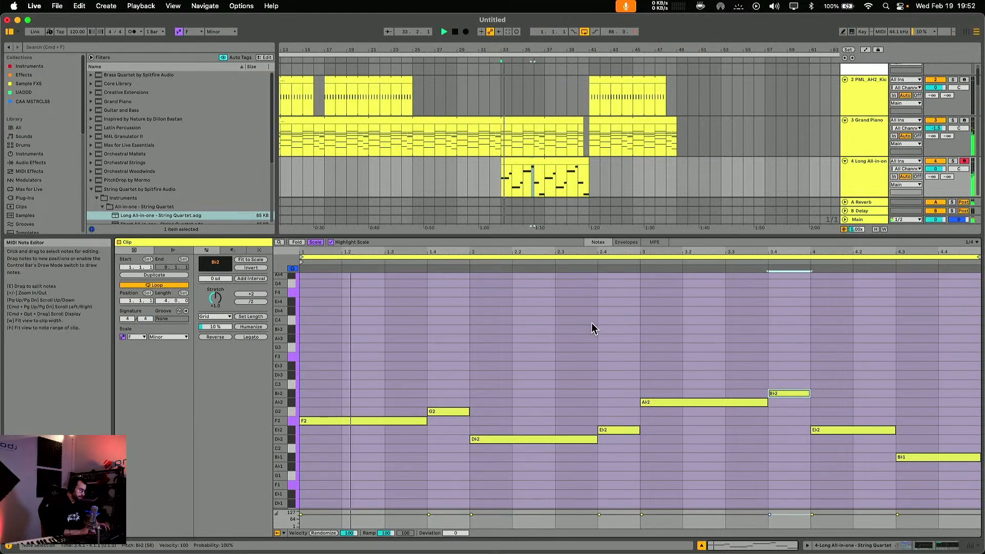
{"action": "left_click_drag", "start_coordinate": [932, 177], "coordinate": [931, 137]}
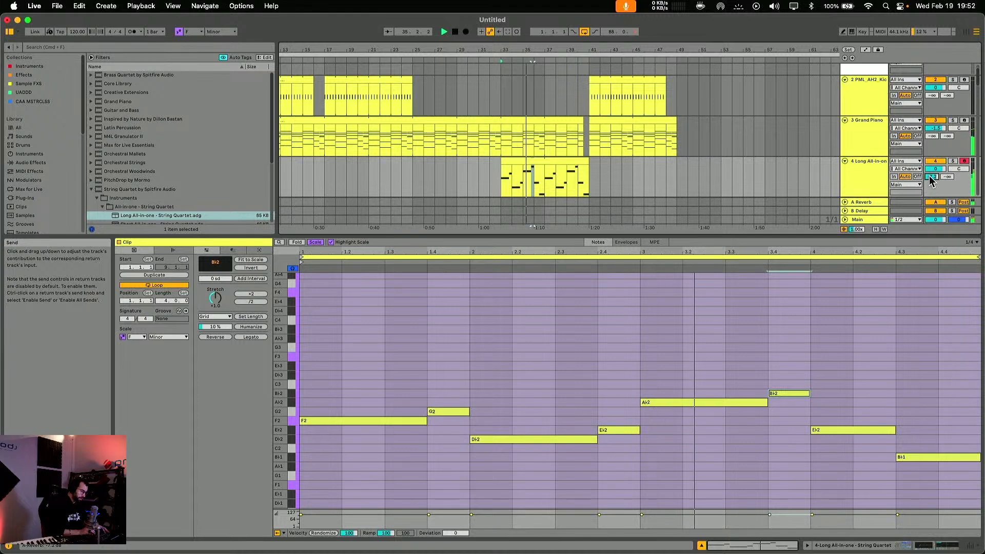
{"action": "key", "text": "shift+Tab"}
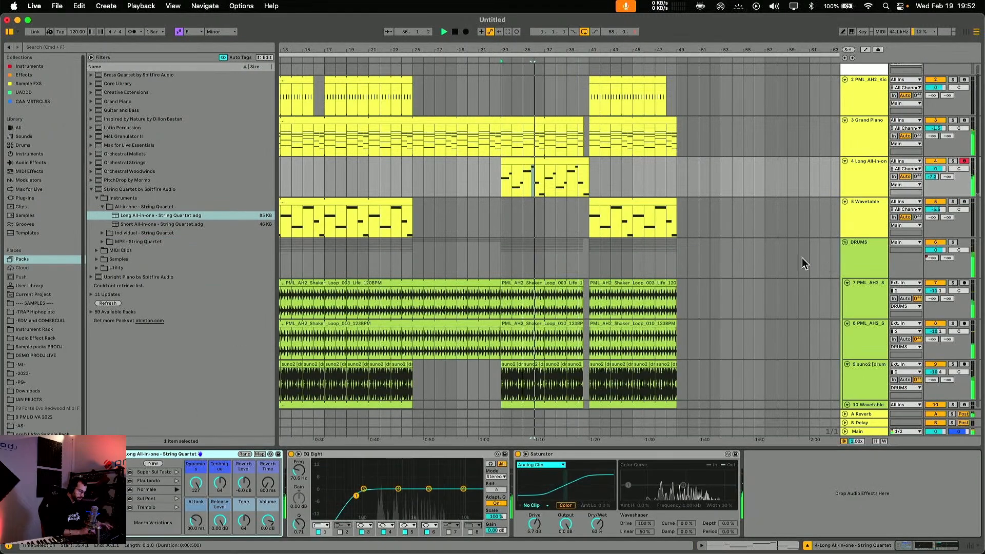
{"action": "left_click", "coordinate": [577, 181]}
{"action": "left_click_drag", "start_coordinate": [948, 177], "coordinate": [948, 167]}
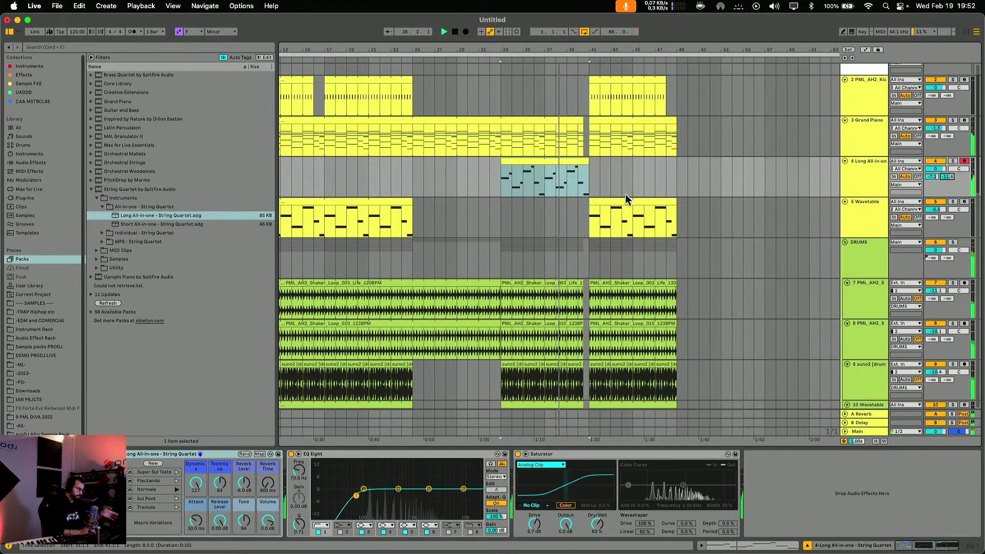
{"action": "left_click", "coordinate": [574, 157]}
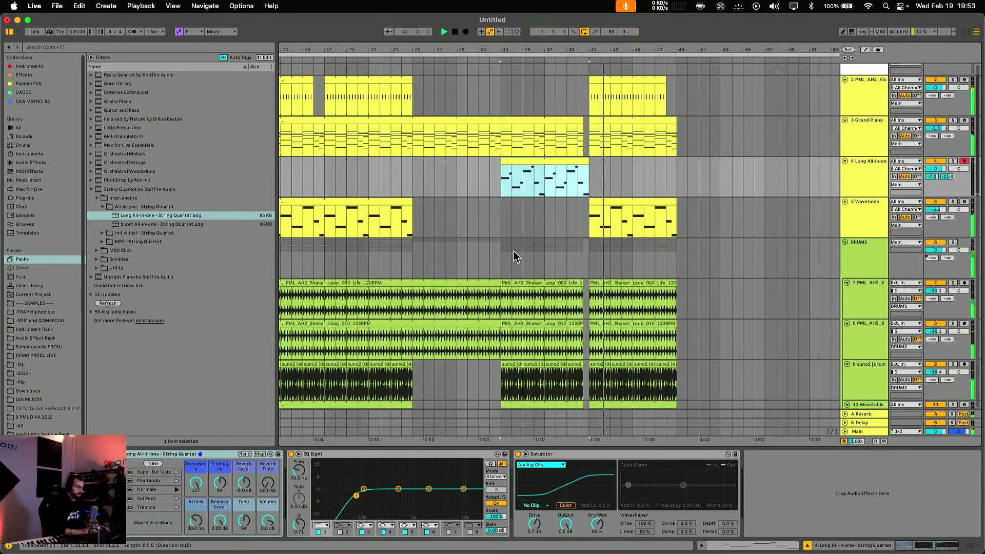
{"action": "scroll", "coordinate": [543, 226], "scroll_direction": "down", "scroll_amount": 15}
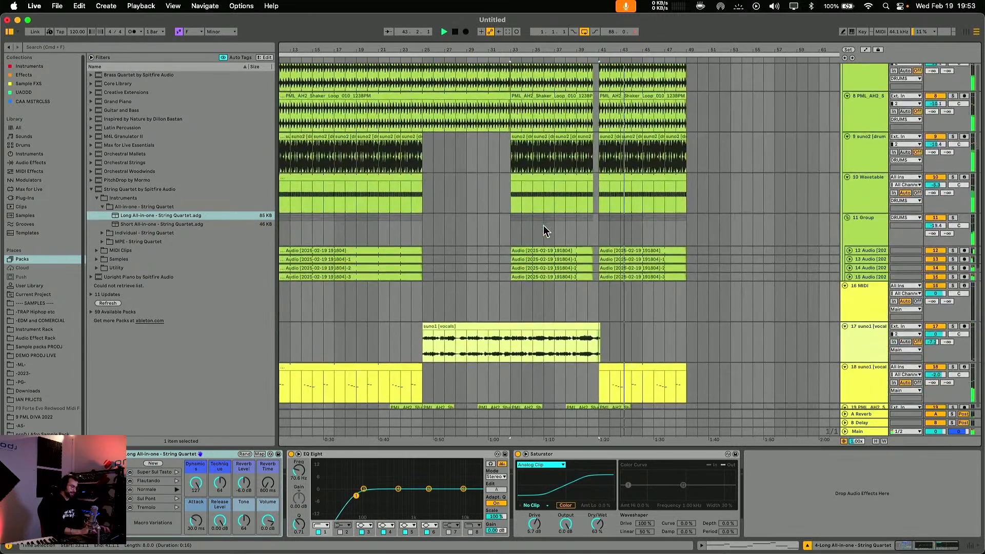
{"action": "scroll", "coordinate": [580, 196], "scroll_direction": "up", "scroll_amount": 15}
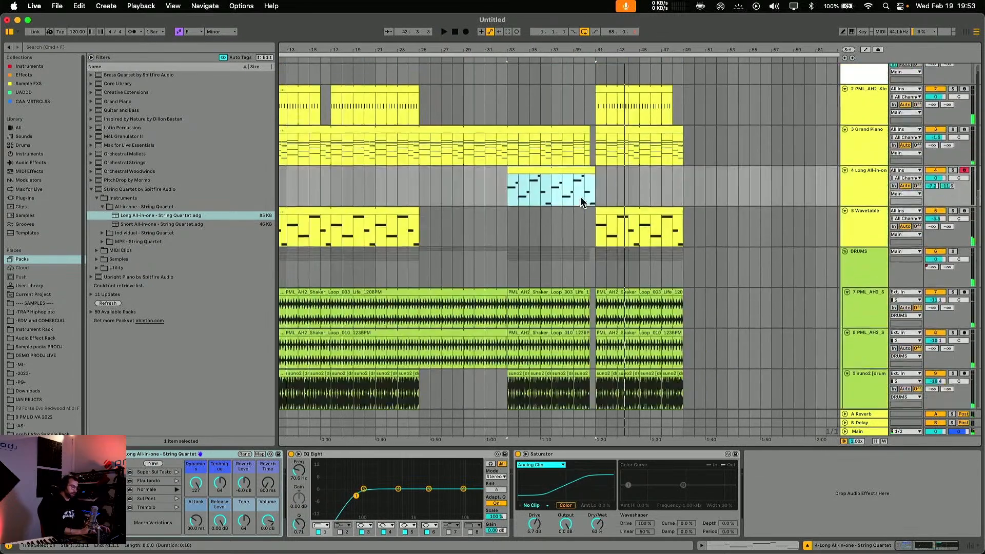
Copy the Grand Piano clip at bar 41 onto the string track, audition it soloed and reset the track volume to 0 dB.
{"action": "left_click", "coordinate": [627, 147]}
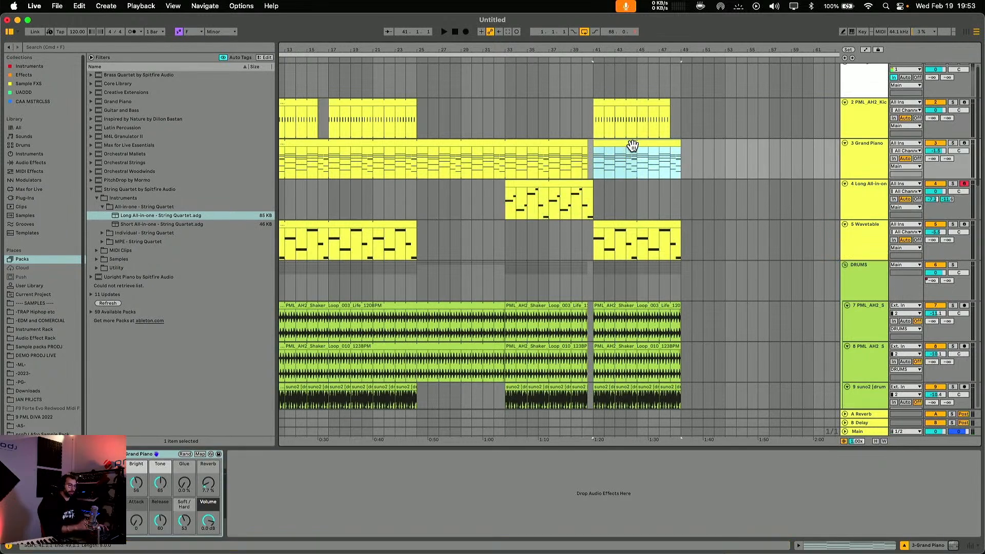
{"action": "left_click_drag", "start_coordinate": [632, 146], "coordinate": [628, 199]}
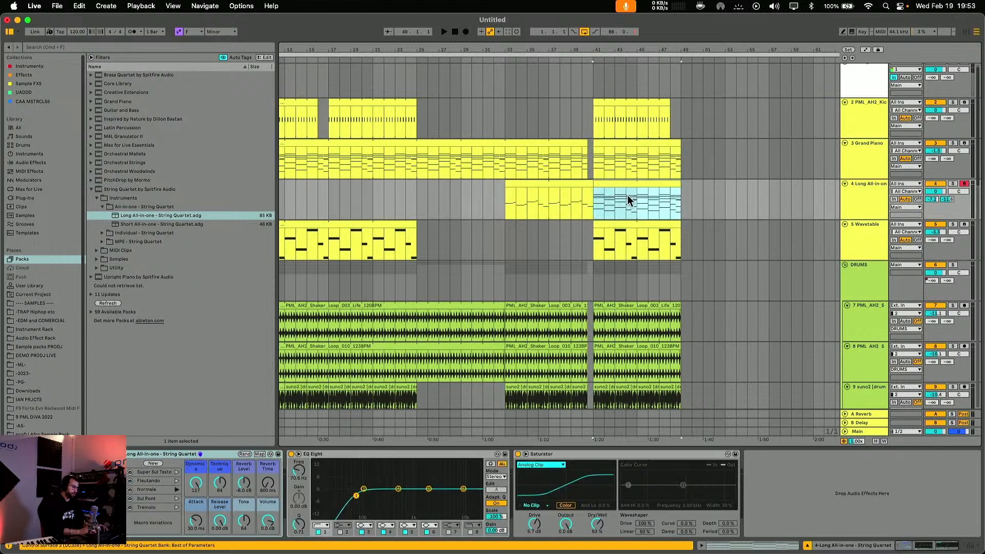
{"action": "key", "text": "space"}
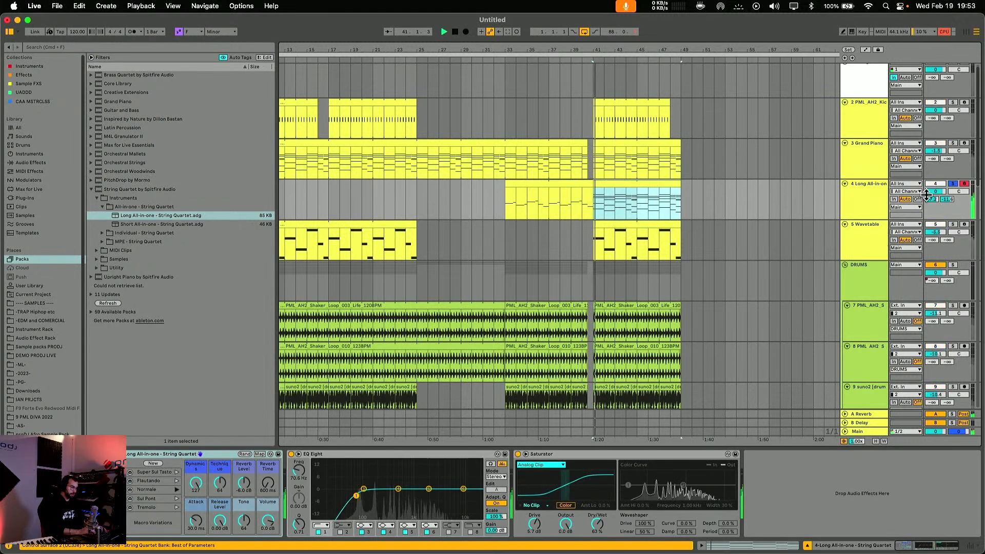
{"action": "left_click_drag", "start_coordinate": [940, 192], "coordinate": [940, 202]}
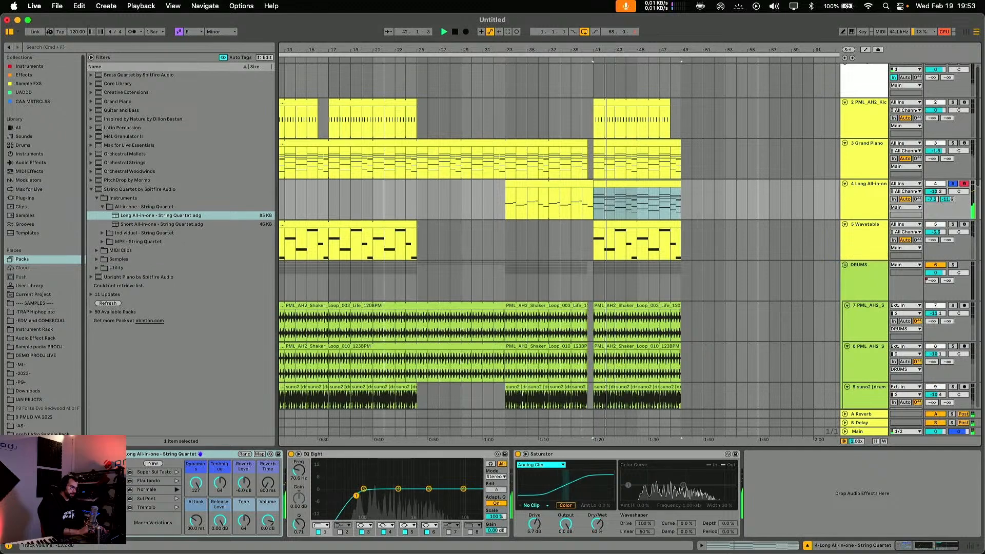
{"action": "key", "text": "space"}
{"action": "double_click", "coordinate": [937, 191]}
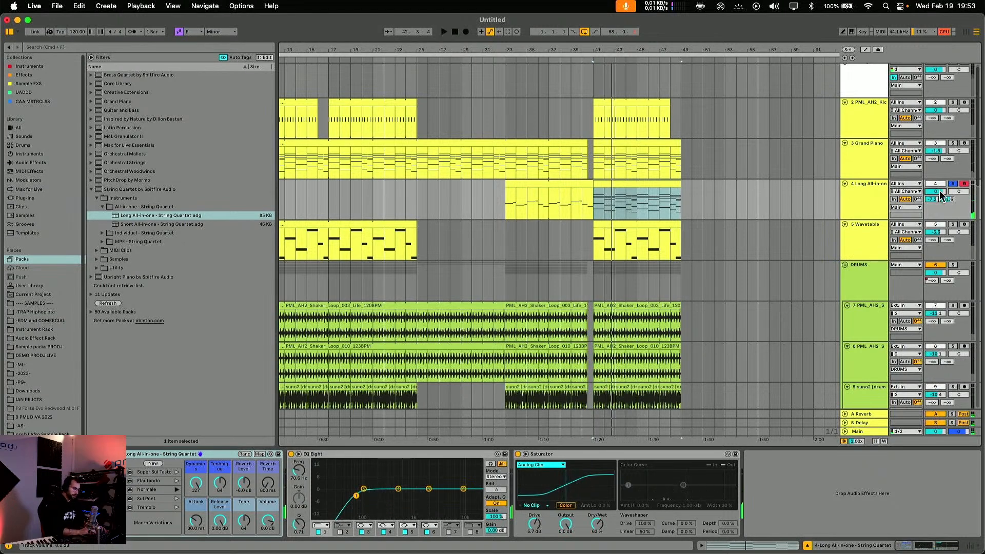
Duplicate the string track, keep only the bar 33 clip on the original and the bar 41 clip on the copy, and lower the original's volume.
{"action": "key", "text": "super+d"}
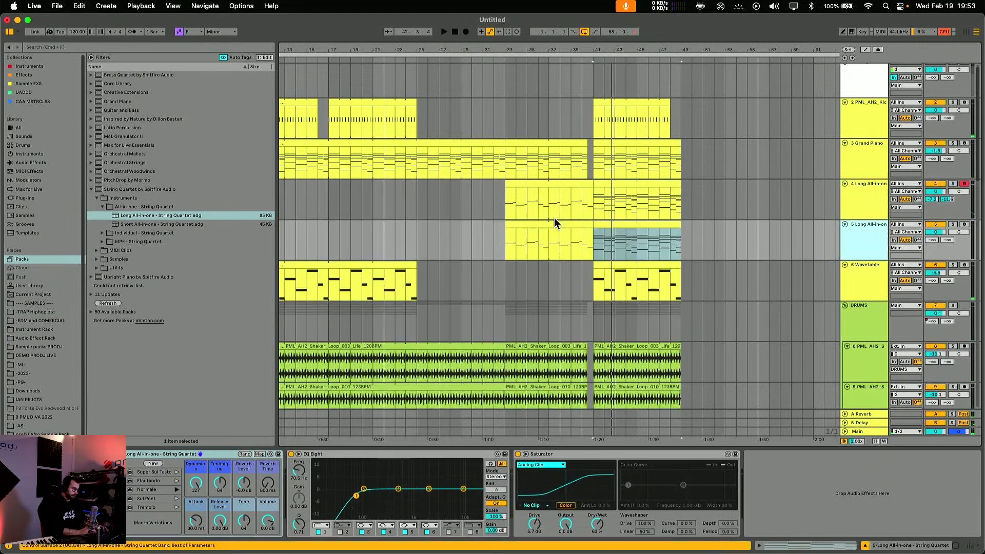
{"action": "left_click", "coordinate": [538, 226]}
{"action": "left_click", "coordinate": [652, 183]}
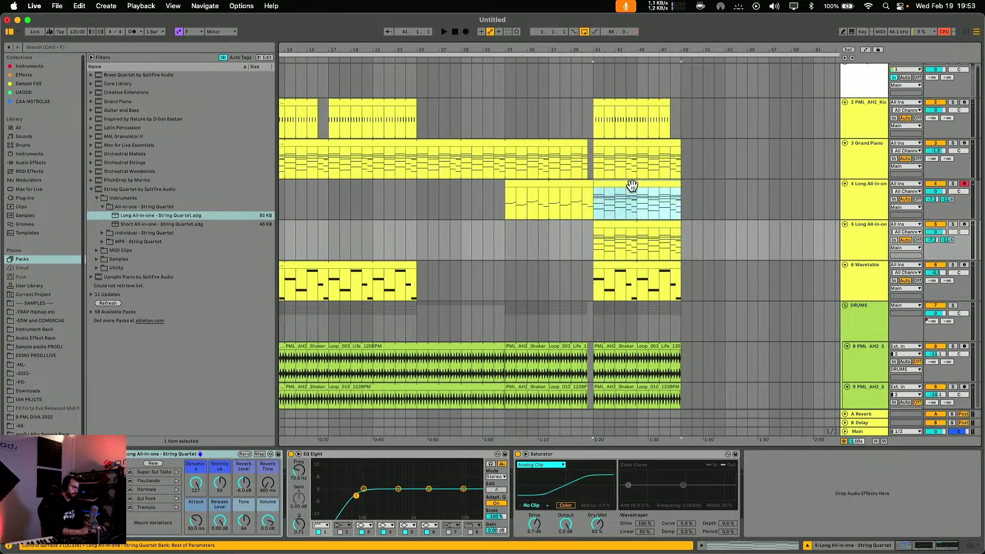
{"action": "key", "text": "Delete"}
{"action": "left_click_drag", "start_coordinate": [937, 188], "coordinate": [937, 197]}
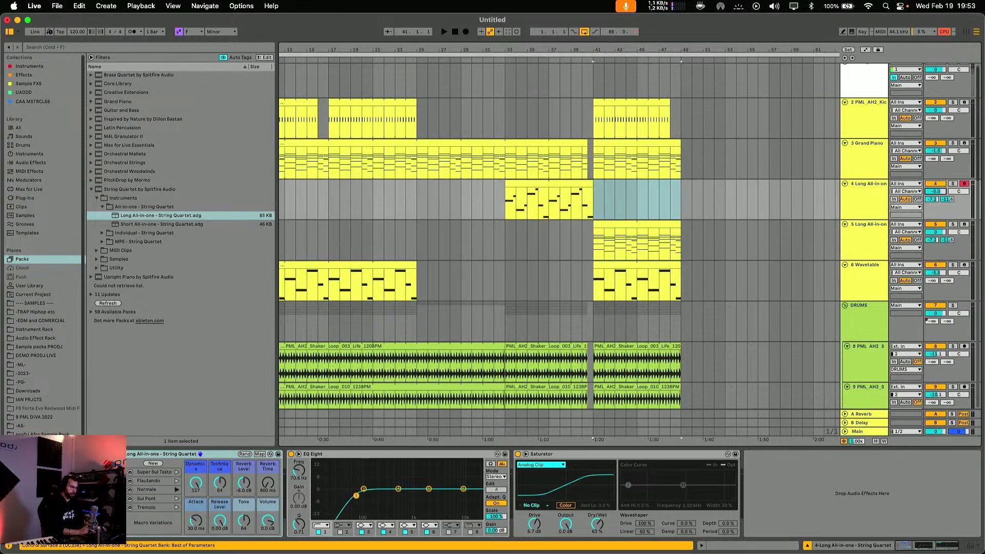
Play the duplicated string track soloed and audition its Flautando, Normale, Sul Pont and Tremolo macro variations.
{"action": "left_click", "coordinate": [628, 225]}
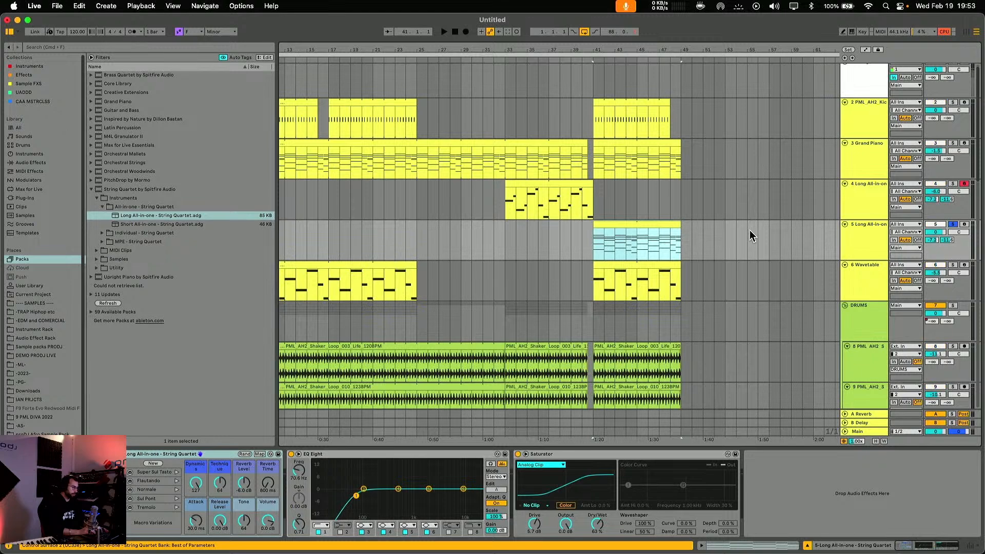
{"action": "key", "text": "space"}
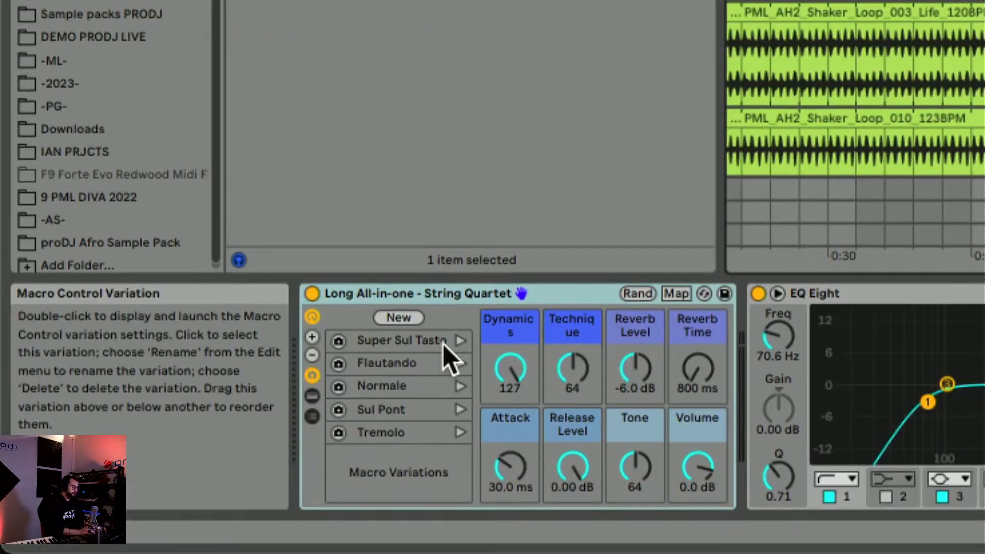
{"action": "left_click", "coordinate": [459, 364]}
{"action": "left_click", "coordinate": [461, 387]}
{"action": "left_click", "coordinate": [460, 409]}
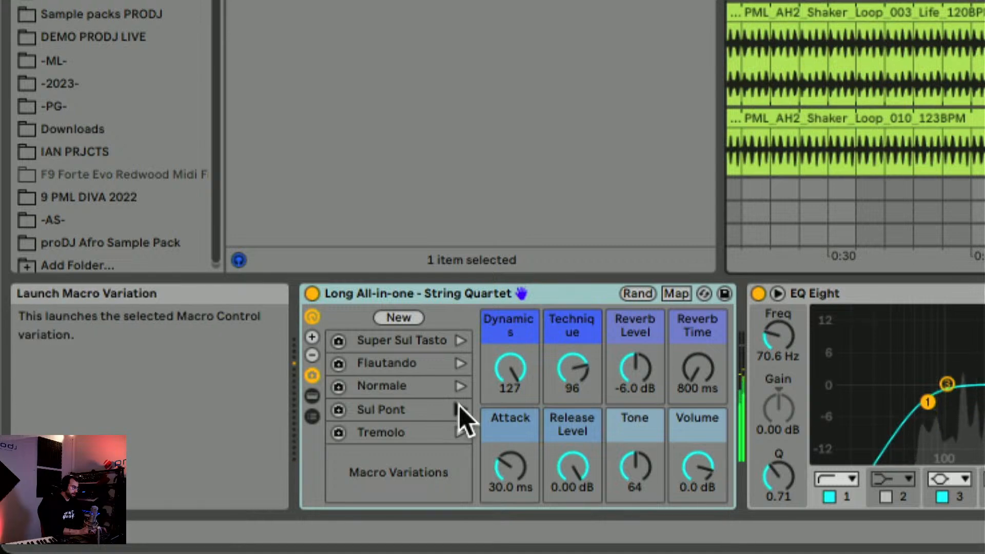
{"action": "left_click", "coordinate": [461, 434]}
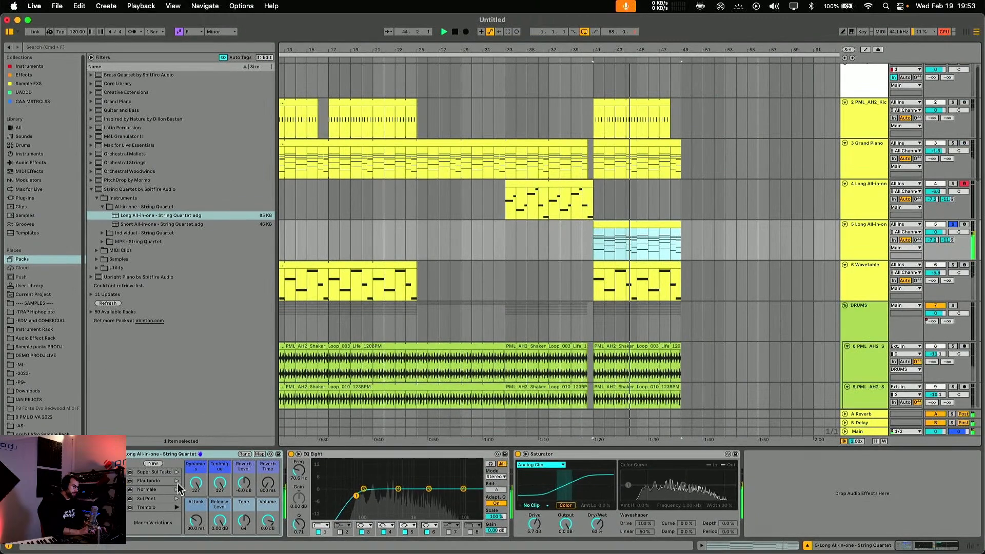
Switch the duplicated string track to the Normale variation, play it from bar 41 and lower the track volume to -15 dB.
{"action": "left_click", "coordinate": [176, 489]}
{"action": "key", "text": "space"}
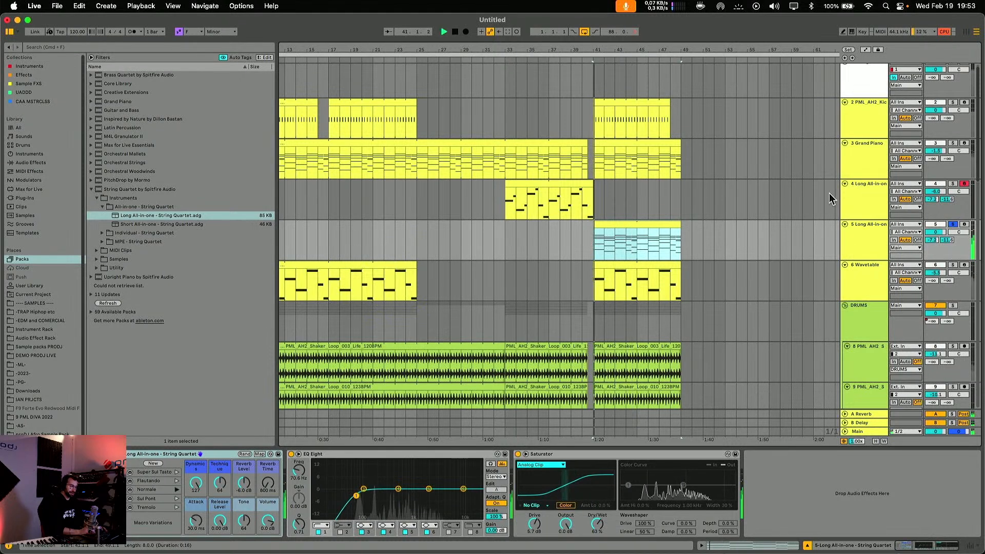
{"action": "left_click_drag", "start_coordinate": [946, 232], "coordinate": [946, 268]}
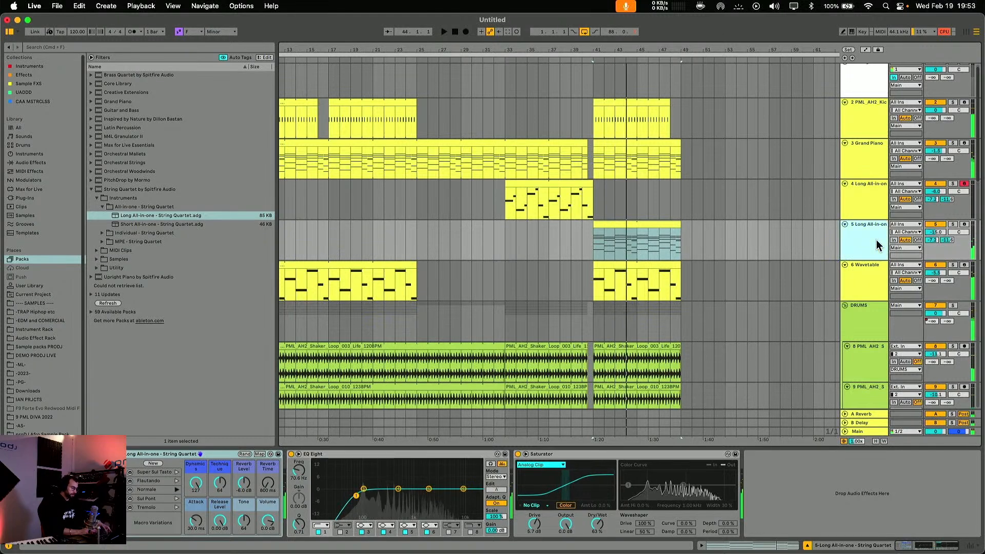
Insert a new MIDI track below the duplicated string track, load the Wavetable instrument onto it and arm it.
{"action": "key", "text": "super+shift+t"}
{"action": "left_click", "coordinate": [845, 264]}
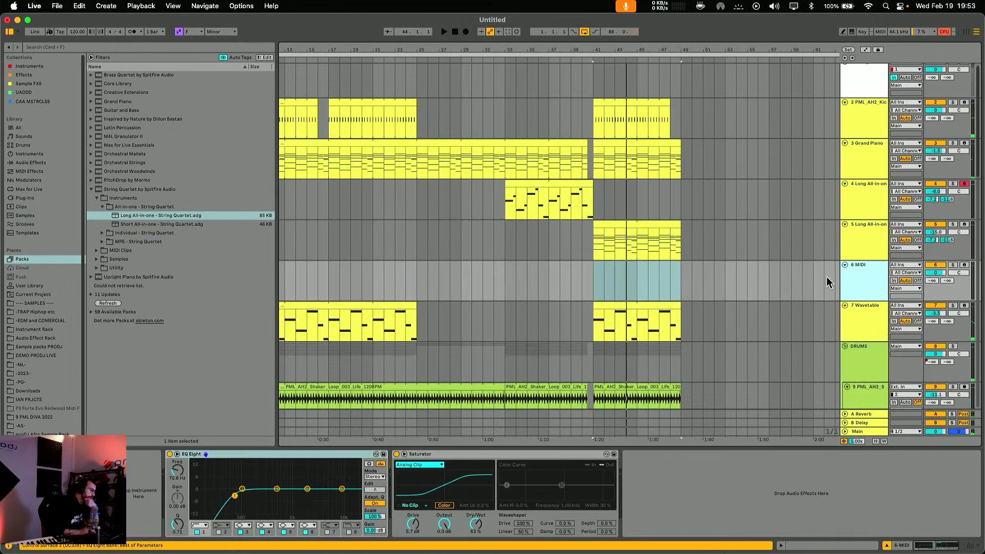
{"action": "left_click", "coordinate": [23, 145]}
{"action": "left_click", "coordinate": [26, 154]}
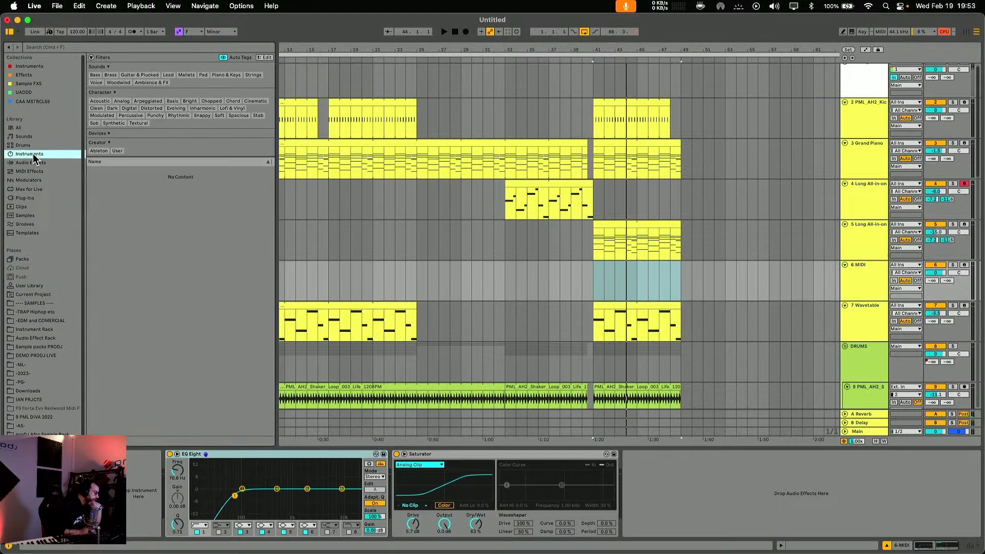
{"action": "left_click_drag", "start_coordinate": [112, 416], "coordinate": [665, 243]}
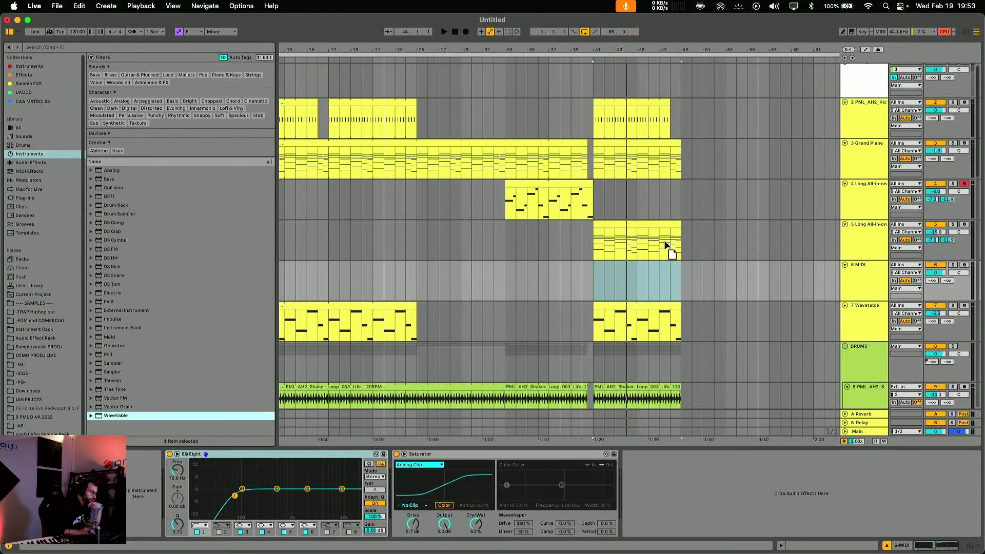
{"action": "left_click_drag", "start_coordinate": [628, 275], "coordinate": [629, 276]}
{"action": "left_click", "coordinate": [965, 265]}
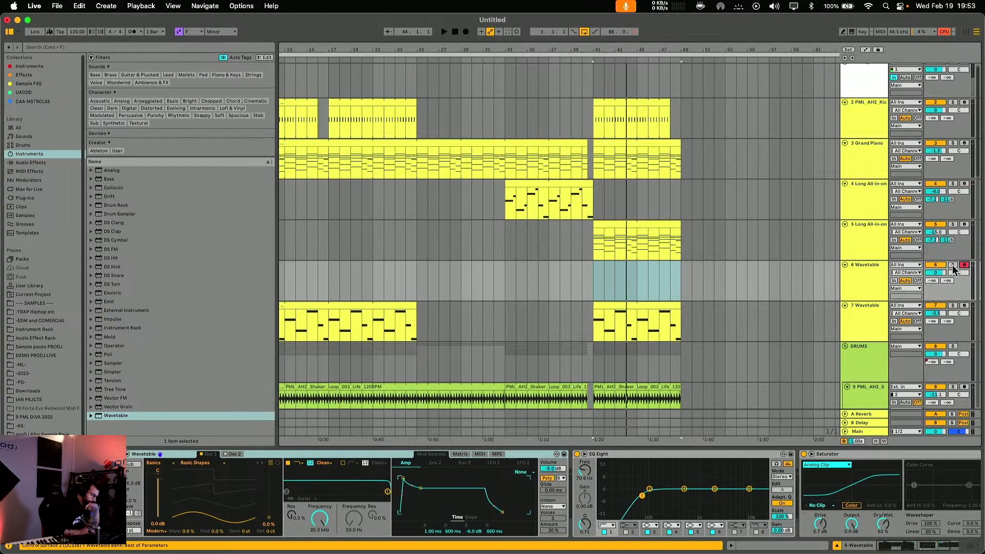
Shape a Wavetable pluck with 64% oscillator position, 584 ms amp decay, minimum sustain, 67.1 Hz filter frequency and Amp-to-Filter 1 modulation of 70.
{"action": "left_click_drag", "start_coordinate": [269, 517], "coordinate": [269, 488]}
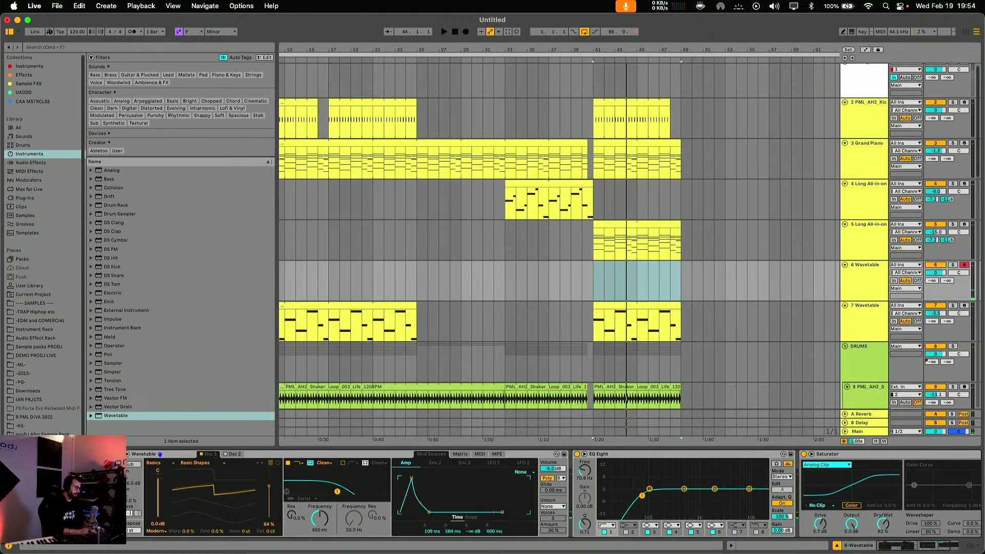
{"action": "left_click", "coordinate": [461, 454]}
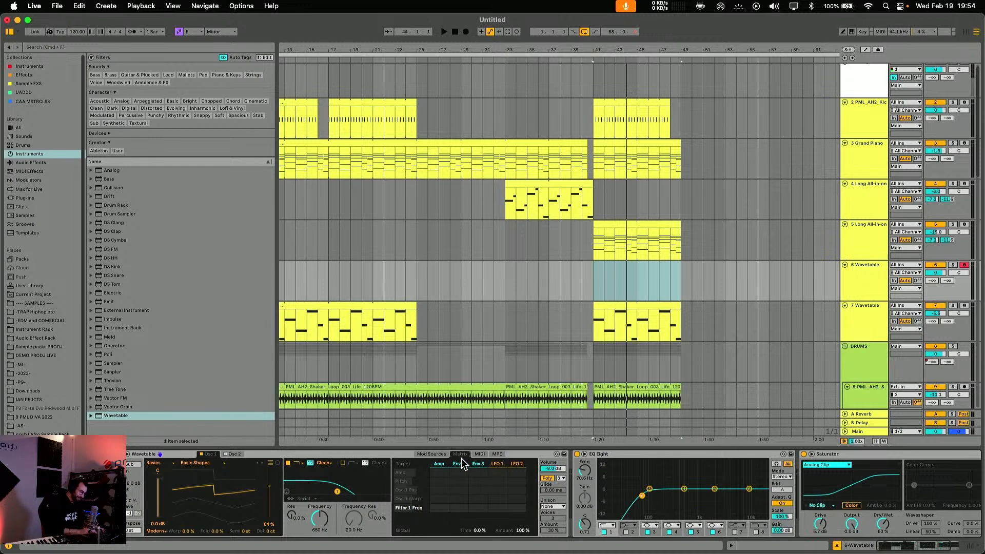
{"action": "left_click", "coordinate": [431, 455]}
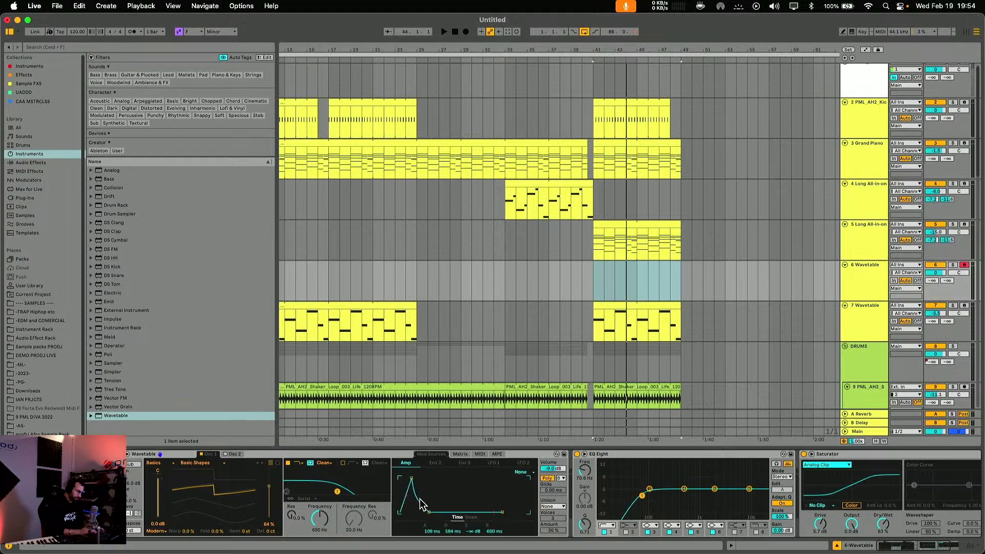
{"action": "left_click", "coordinate": [460, 455]}
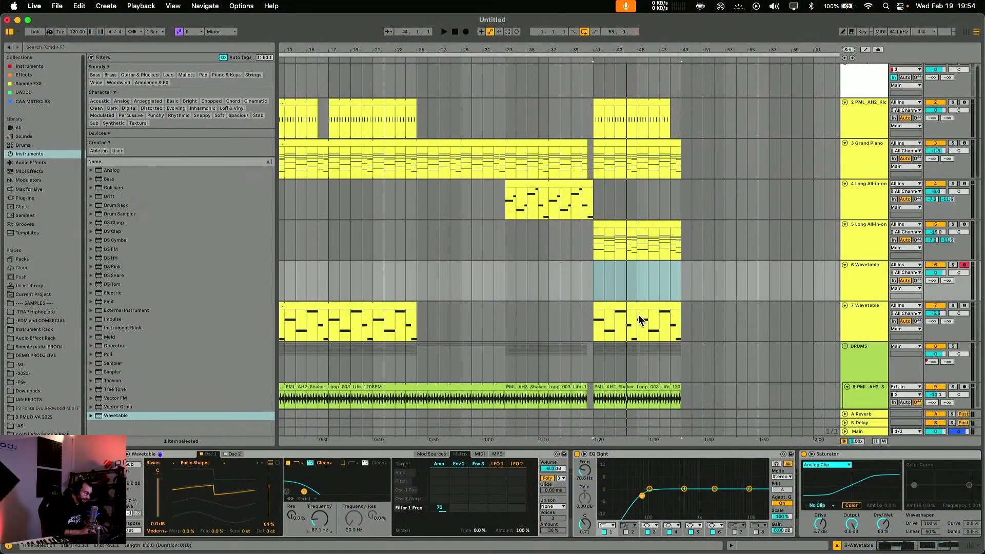
Create a MIDI clip at bar 41 on the new Wavetable track and draw a repeating F3, B♭3, A♭3 sixteenth-note pattern in the first bar.
{"action": "left_click", "coordinate": [614, 224]}
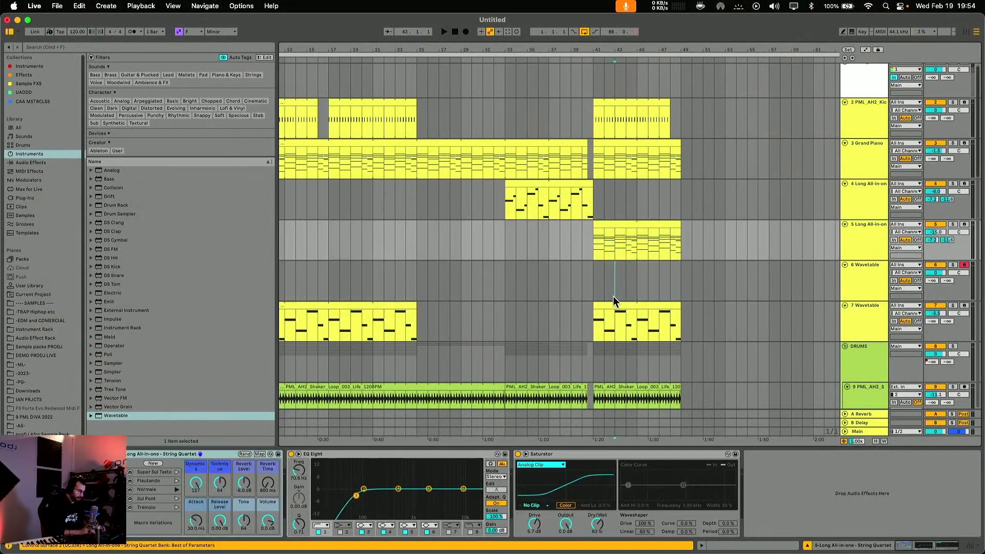
{"action": "left_click", "coordinate": [615, 293]}
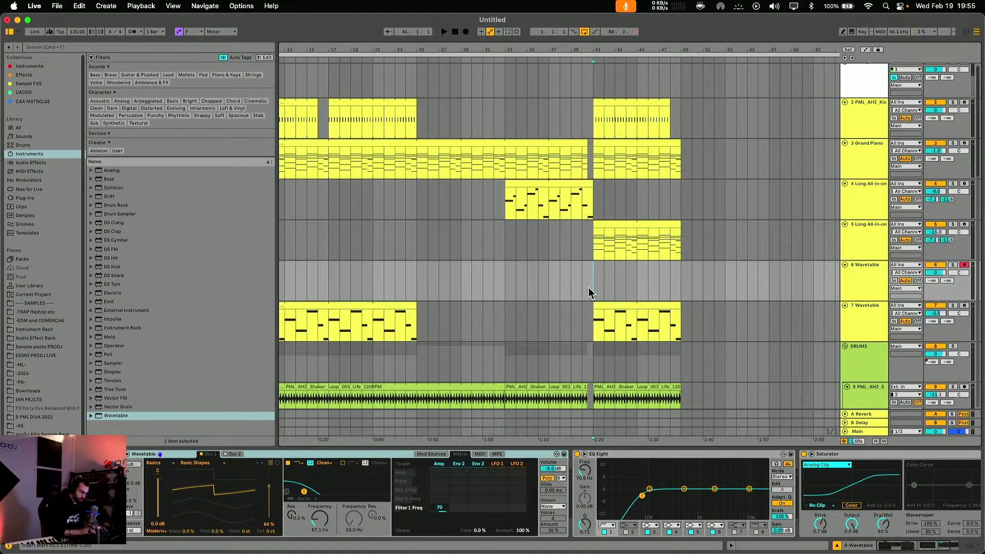
{"action": "key", "text": "super+shift+m"}
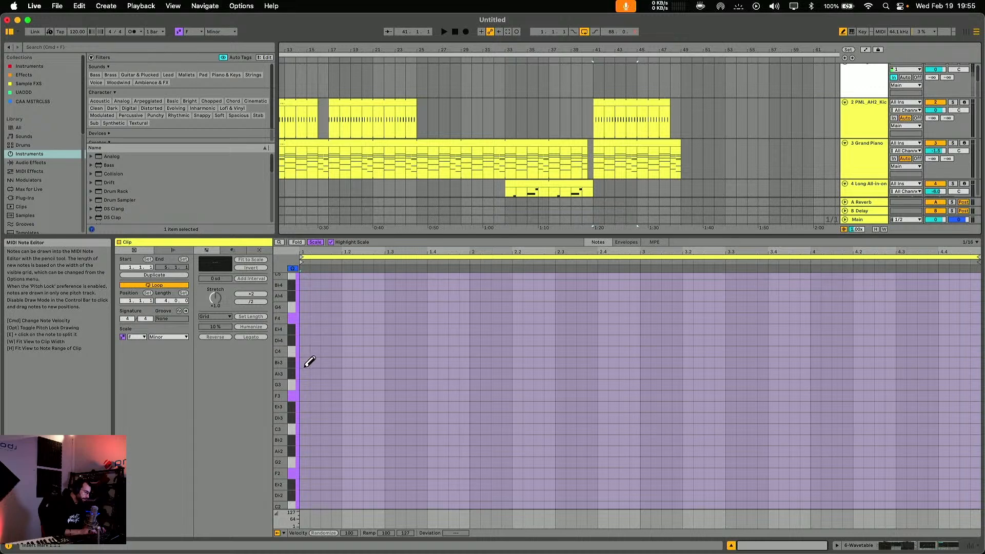
{"action": "left_click", "coordinate": [303, 396]}
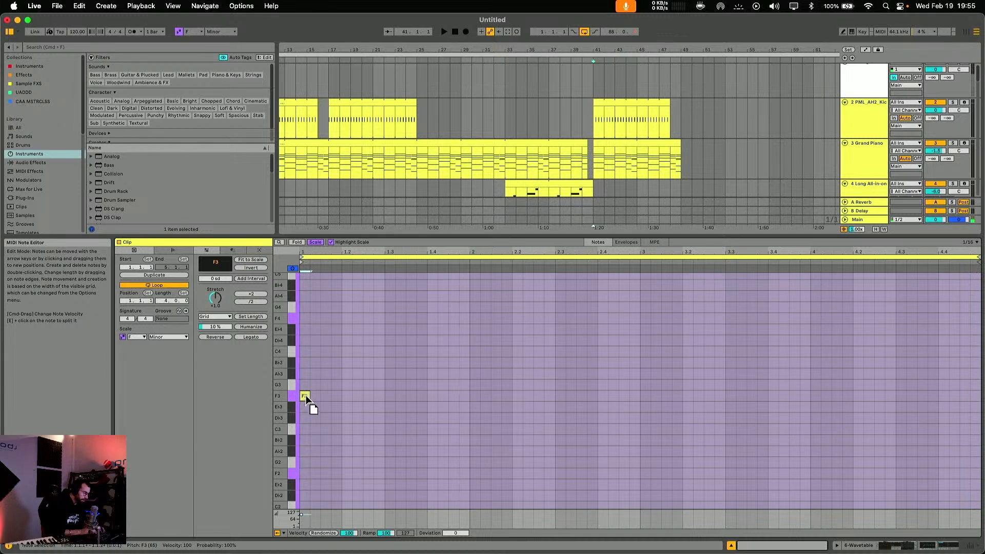
{"action": "left_click_drag", "start_coordinate": [306, 398], "coordinate": [306, 386]}
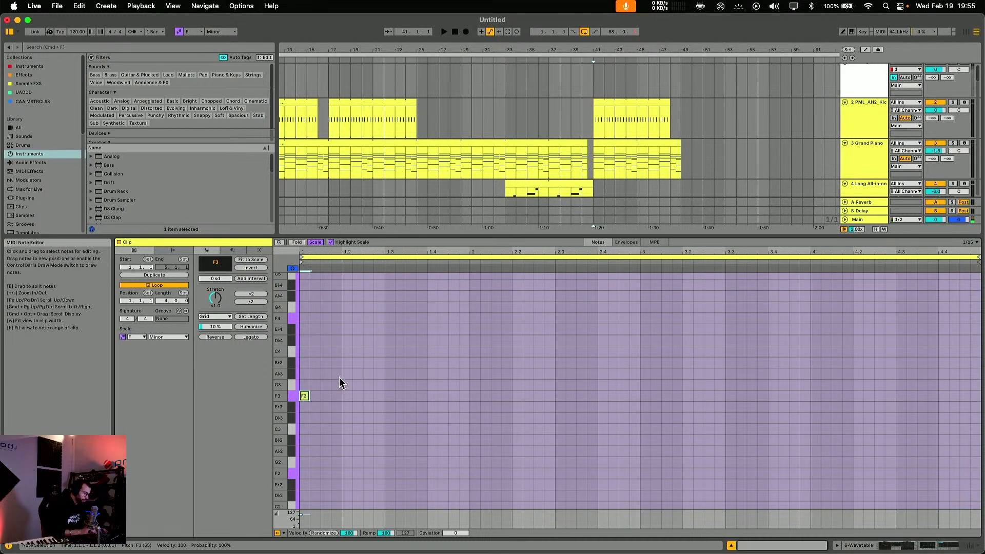
{"action": "key", "text": "b"}
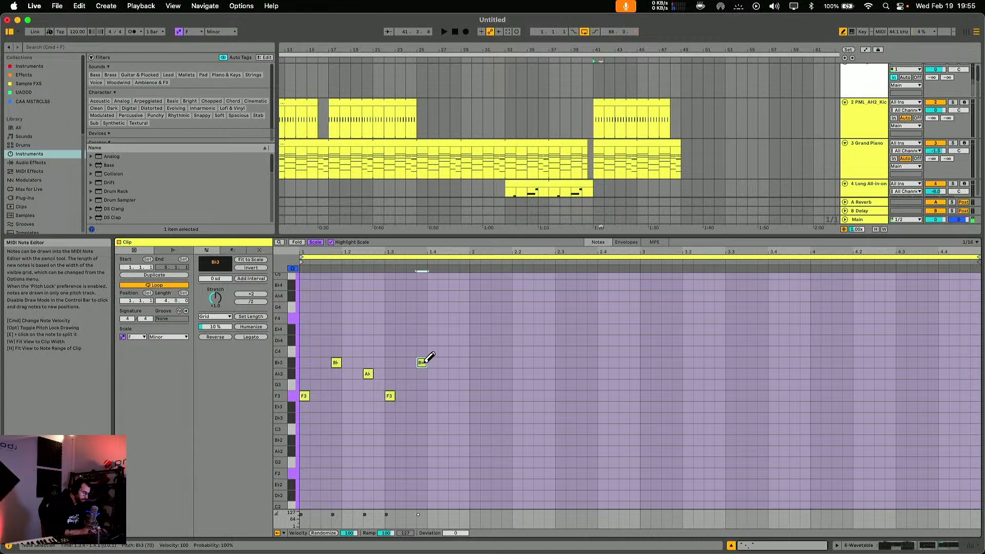
Set the clip loop to one bar around the drawn notes and play the pattern with the arrangement.
{"action": "left_click_drag", "start_coordinate": [469, 398], "coordinate": [263, 313]}
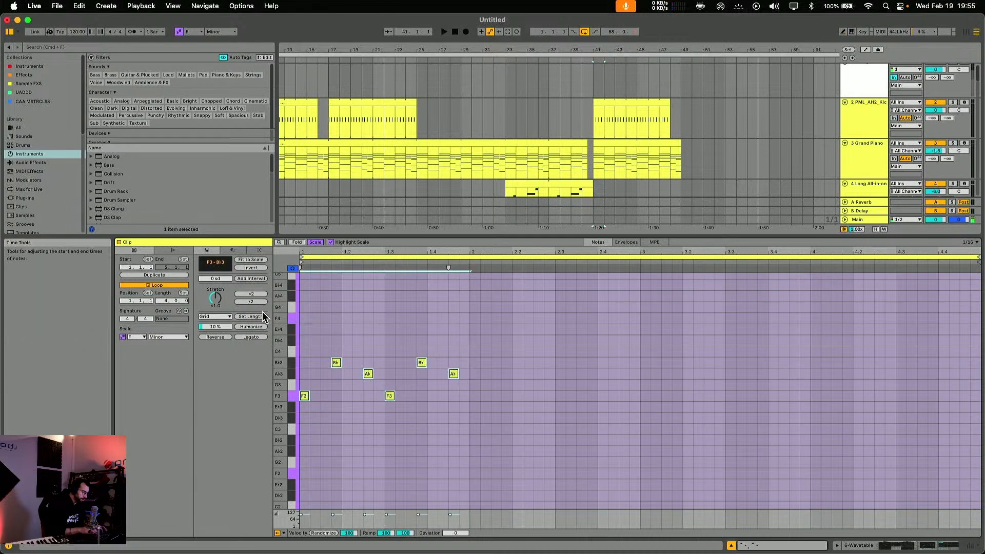
{"action": "key", "text": "super+l"}
{"action": "key", "text": "space"}
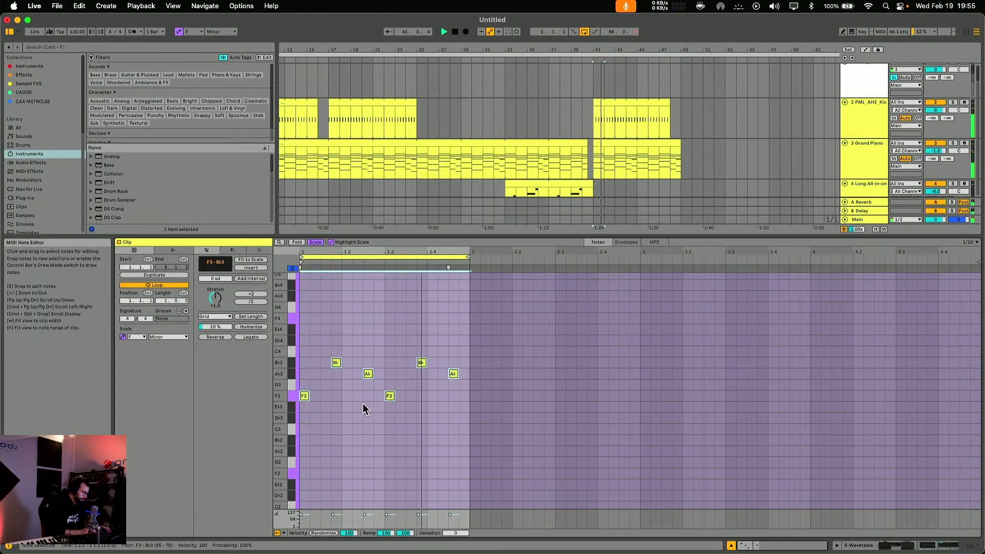
{"action": "left_click", "coordinate": [355, 421]}
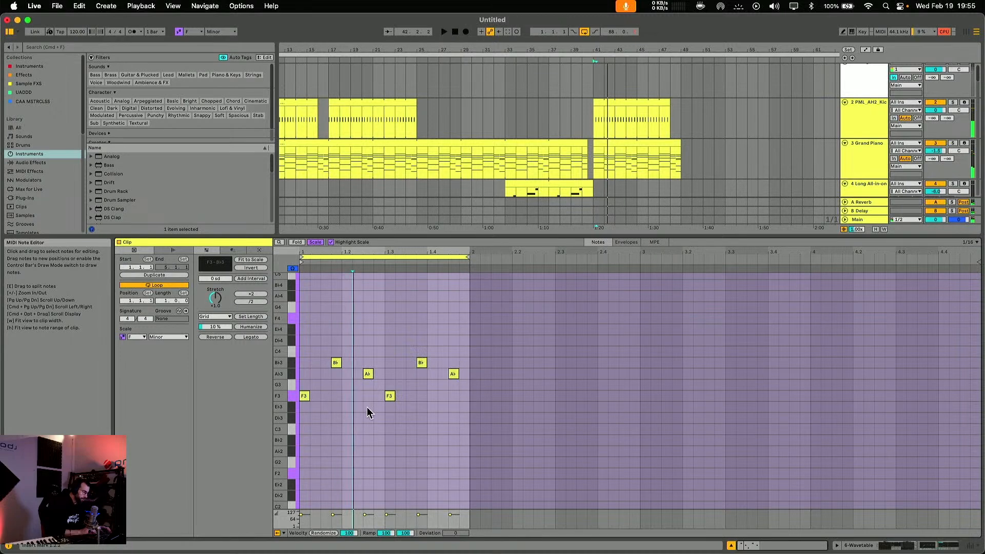
Set the Wavetable amp attack to 0 ms and extend the looped clip to bar 49 while the arrangement plays.
{"action": "key", "text": "shift+Tab"}
{"action": "left_click", "coordinate": [436, 456]}
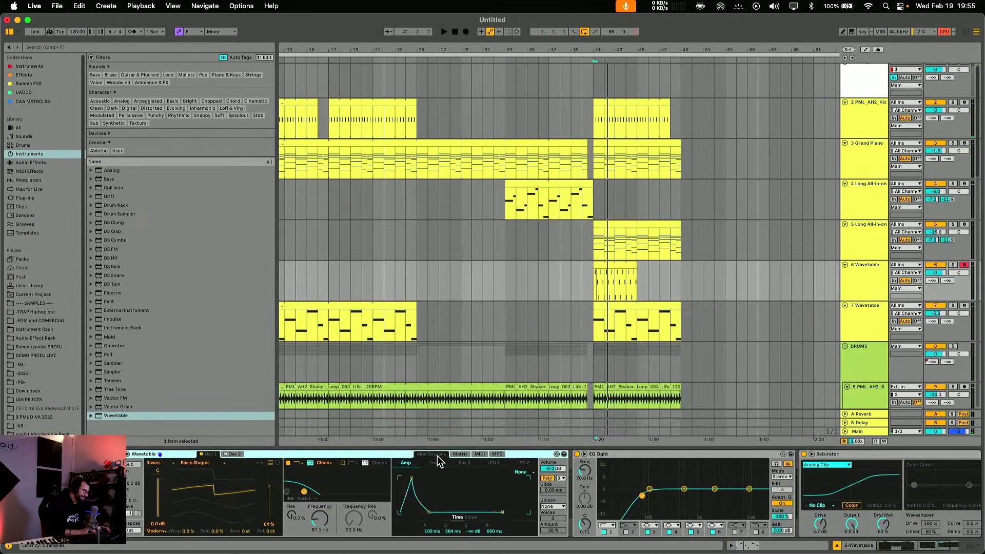
{"action": "left_click_drag", "start_coordinate": [413, 484], "coordinate": [410, 502]}
{"action": "key", "text": "space"}
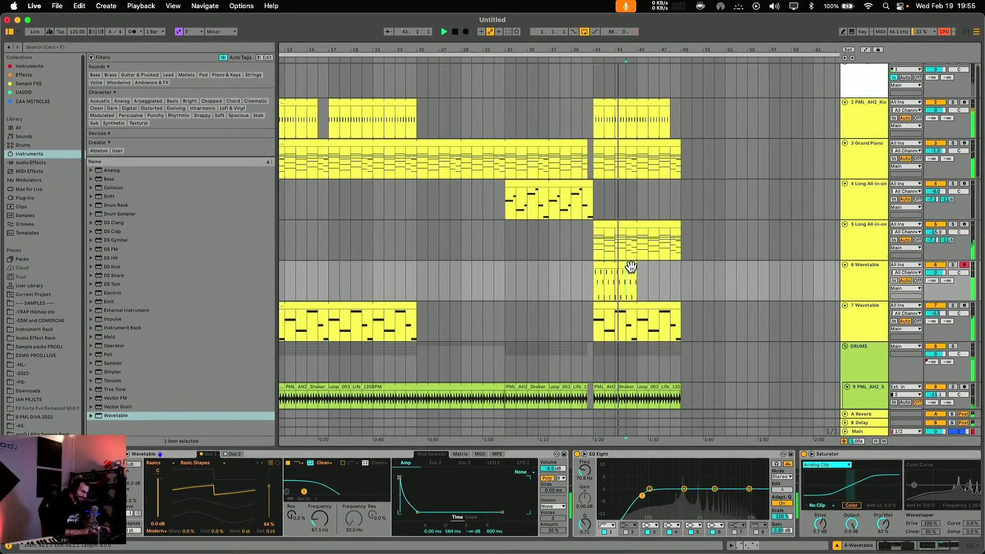
{"action": "left_click_drag", "start_coordinate": [636, 268], "coordinate": [681, 265]}
Move both B♭3 notes in the Wavetable clip one sixteenth earlier and add an A♭3 directly after each.
{"action": "double_click", "coordinate": [648, 264]}
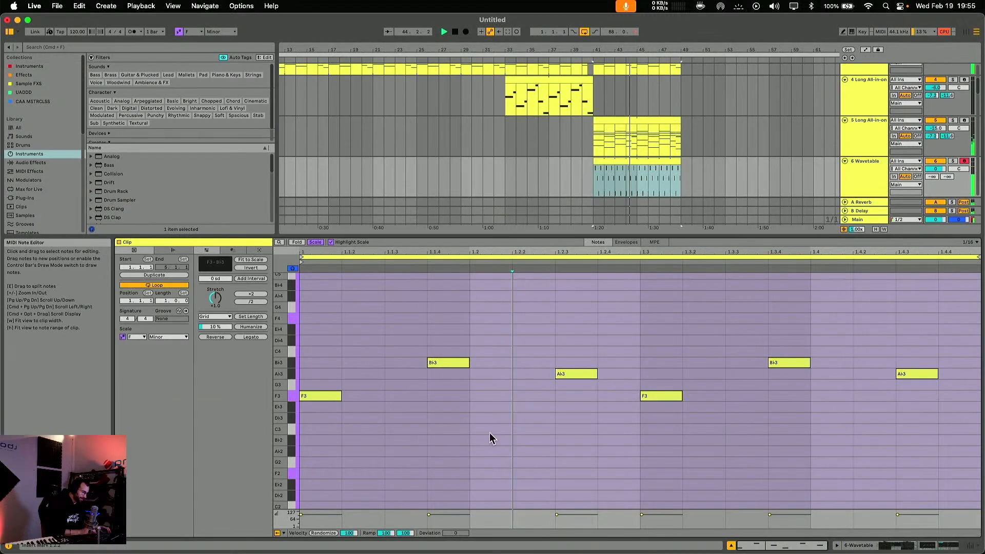
{"action": "key", "text": "b"}
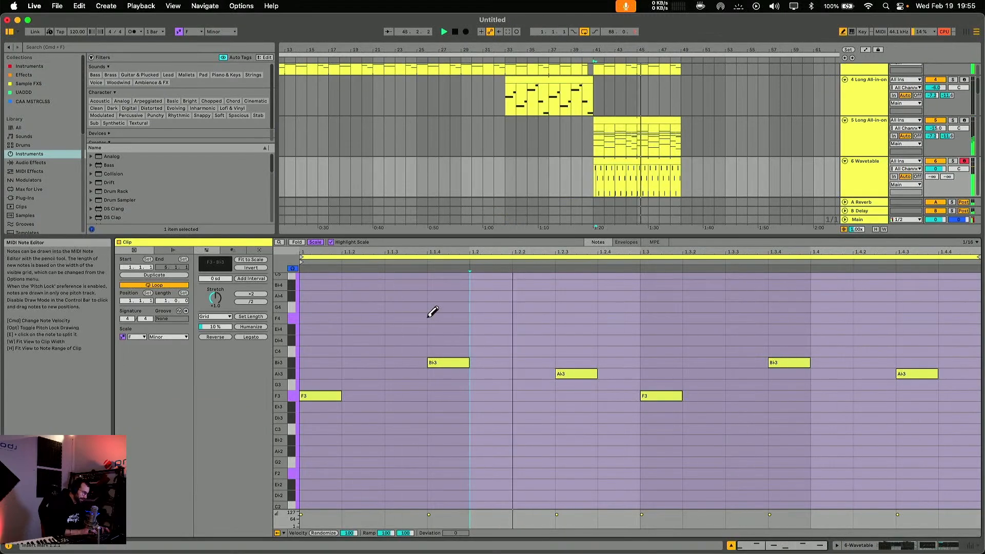
{"action": "key", "text": "b"}
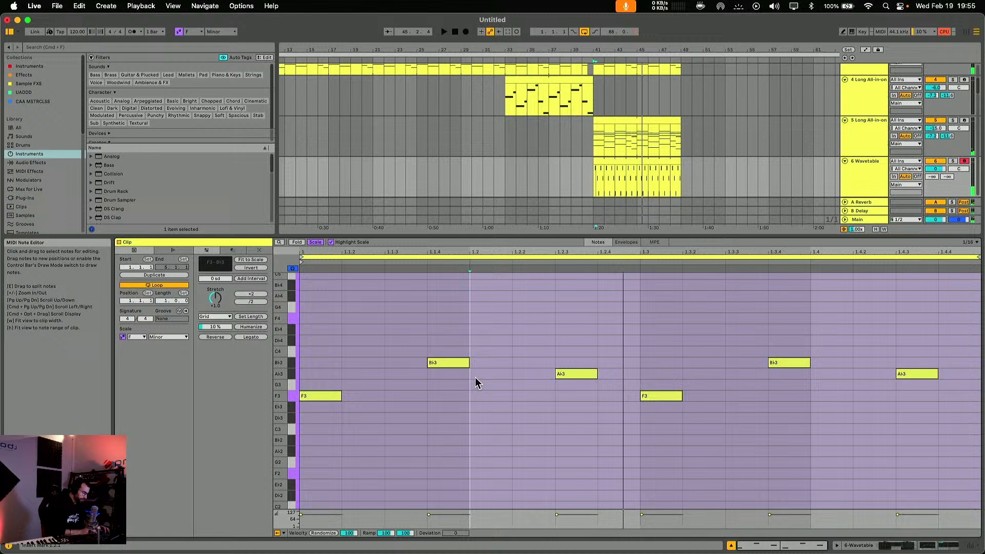
{"action": "mouse_move", "coordinate": [446, 364]}
{"action": "left_mouse_down"}
{"action": "mouse_move", "coordinate": [401, 363]}
{"action": "mouse_move", "coordinate": [443, 369]}
{"action": "left_mouse_up"}
{"action": "left_click", "coordinate": [445, 363]}
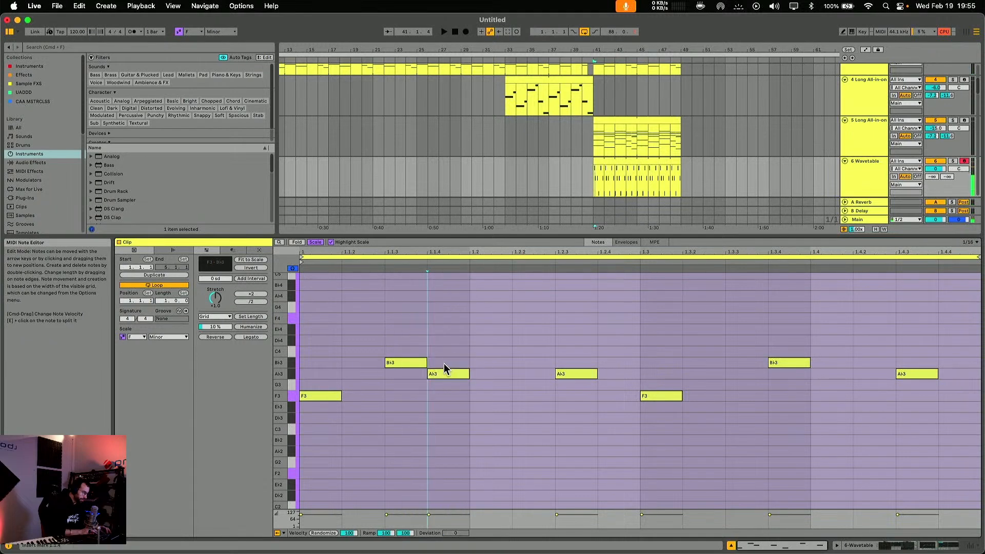
{"action": "key", "text": "space"}
{"action": "mouse_move", "coordinate": [789, 363]}
{"action": "left_mouse_down"}
{"action": "mouse_move", "coordinate": [739, 361]}
{"action": "mouse_move", "coordinate": [786, 376]}
{"action": "left_mouse_up"}
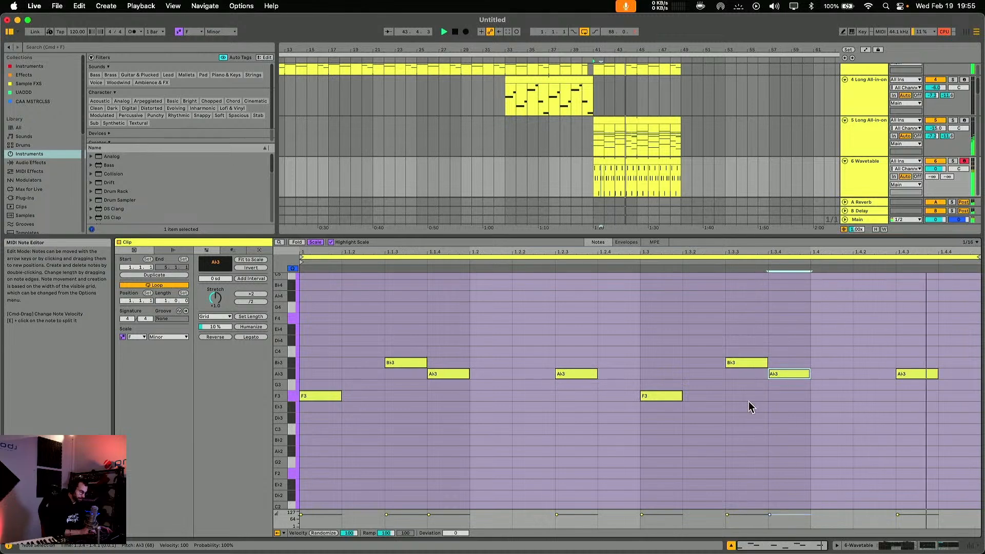
Raise the new Wavetable track's Reverb and Delay sends and loop the arrangement over its clip from bar 41 to 49.
{"action": "key", "text": "shift+Tab"}
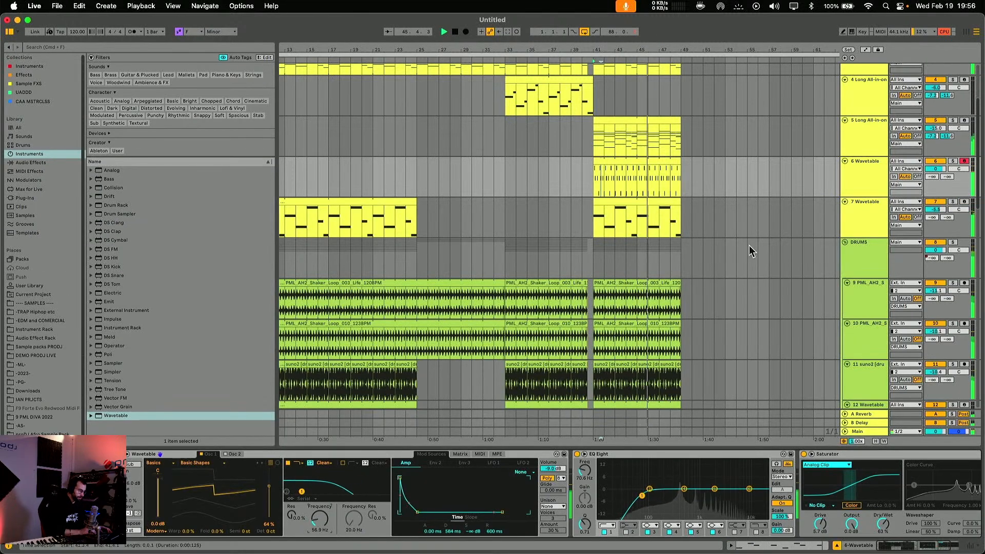
{"action": "left_click_drag", "start_coordinate": [933, 180], "coordinate": [949, 163]}
{"action": "left_click", "coordinate": [650, 160]}
{"action": "key", "text": "super+l"}
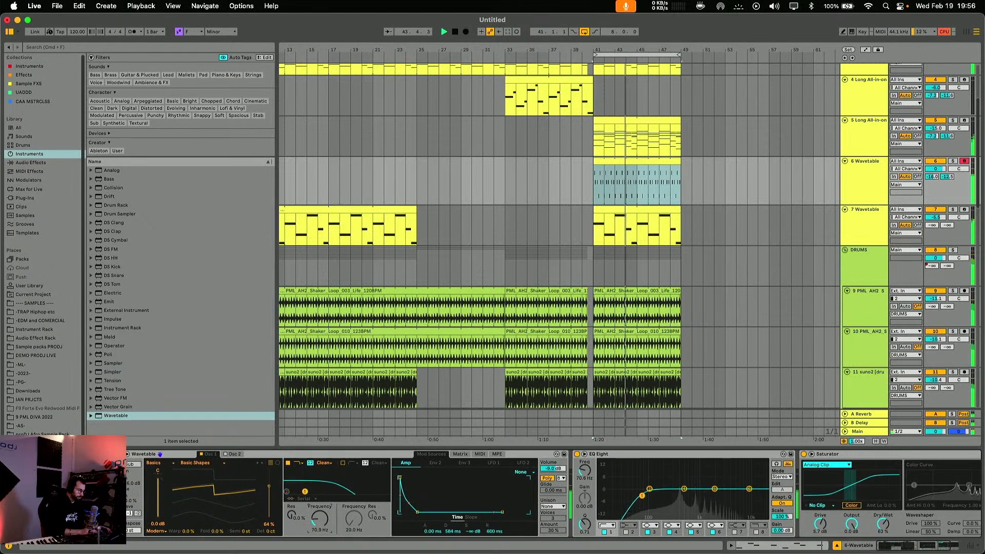
Set Wavetable's oscillator position to 47%, switch it to Mono with more glide and lower the filter frequency to 21.1 Hz.
{"action": "left_click_drag", "start_coordinate": [319, 518], "coordinate": [319, 551]}
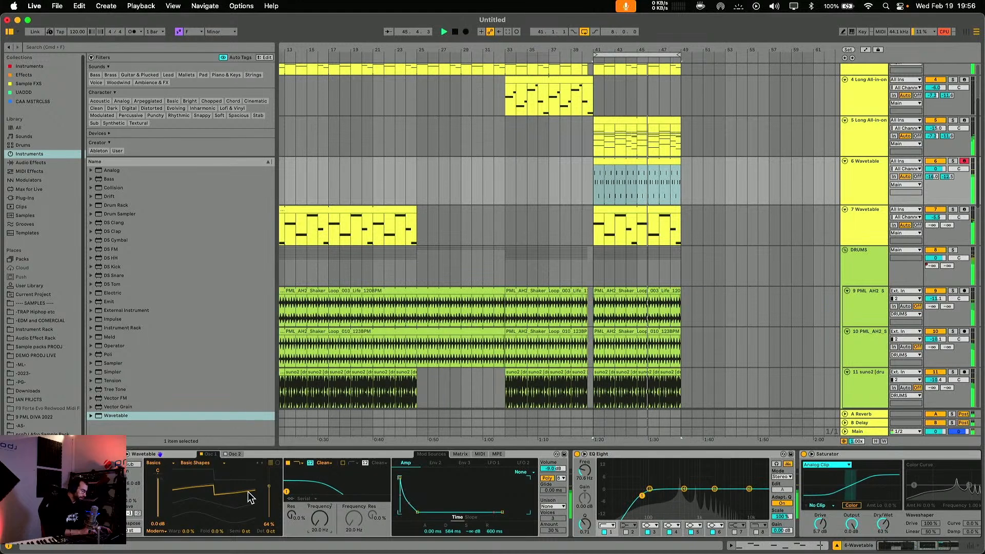
{"action": "mouse_move", "coordinate": [233, 499]}
{"action": "left_mouse_down"}
{"action": "mouse_move", "coordinate": [233, 483]}
{"action": "mouse_move", "coordinate": [223, 500]}
{"action": "left_mouse_up"}
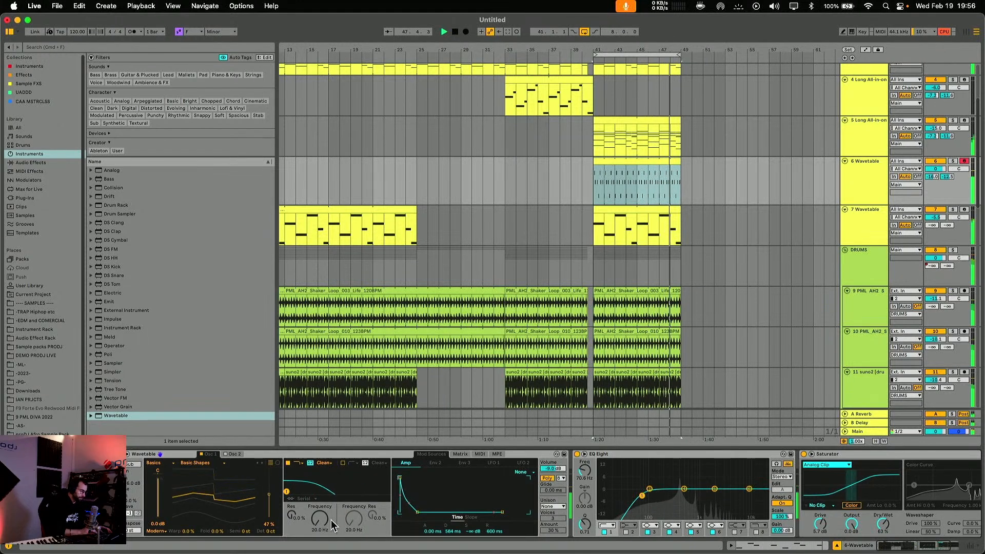
{"action": "left_click_drag", "start_coordinate": [323, 519], "coordinate": [324, 485]}
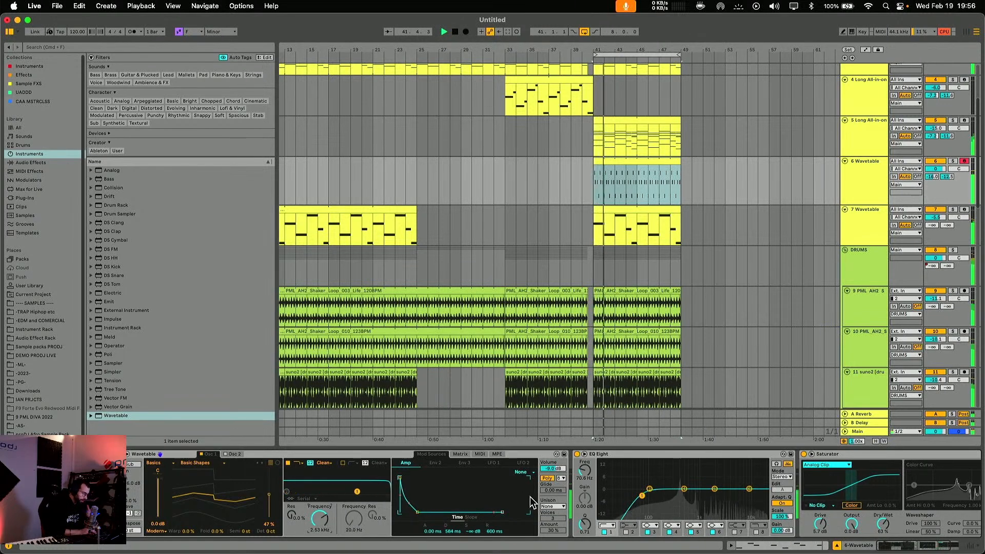
{"action": "left_click", "coordinate": [547, 478]}
{"action": "left_click_drag", "start_coordinate": [549, 490], "coordinate": [549, 476]}
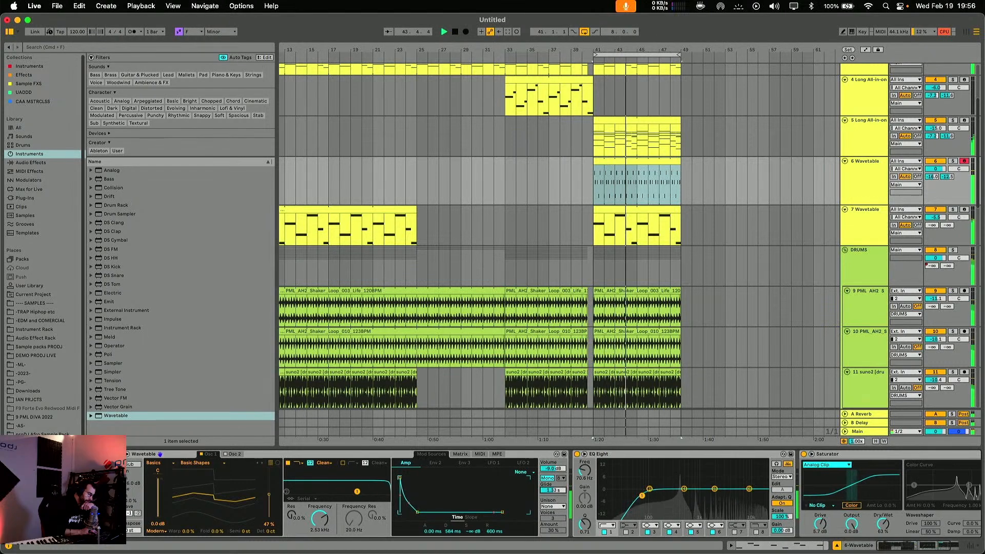
{"action": "left_click_drag", "start_coordinate": [320, 518], "coordinate": [320, 553]}
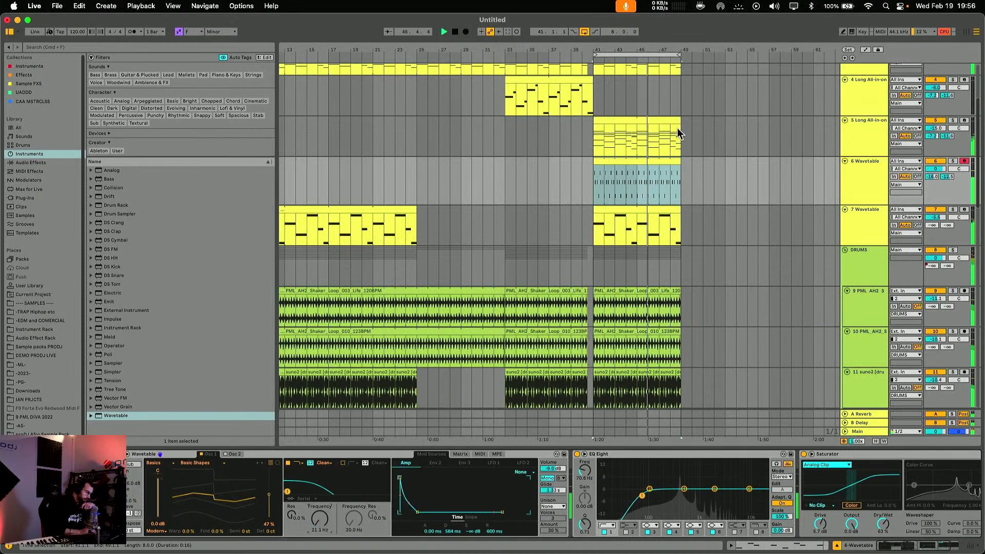
Stop playback and duplicate the Wavetable clip's one-bar loop to make a two-bar pattern.
{"action": "double_click", "coordinate": [627, 162]}
{"action": "key", "text": "space"}
{"action": "left_click", "coordinate": [516, 377]}
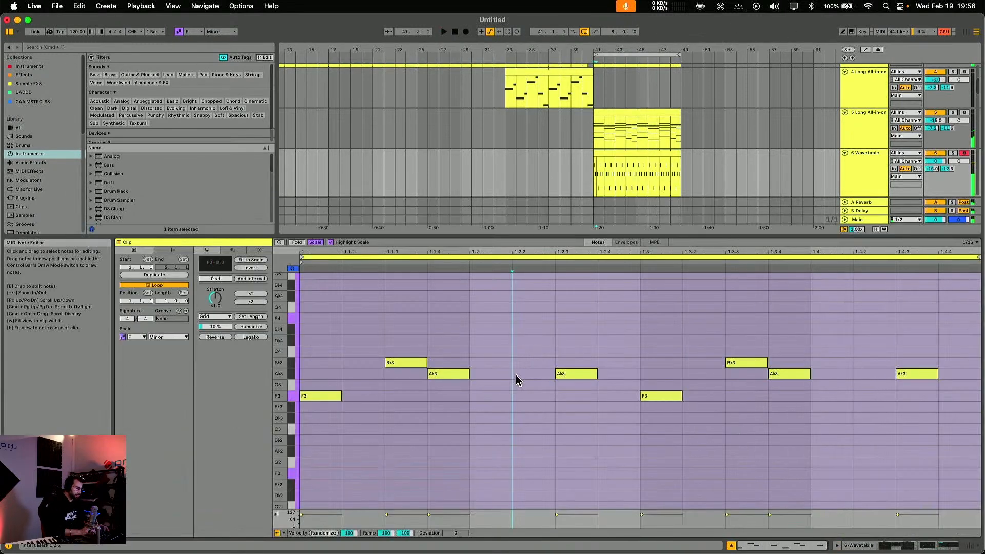
{"action": "left_click", "coordinate": [503, 258]}
{"action": "key", "text": "super+d"}
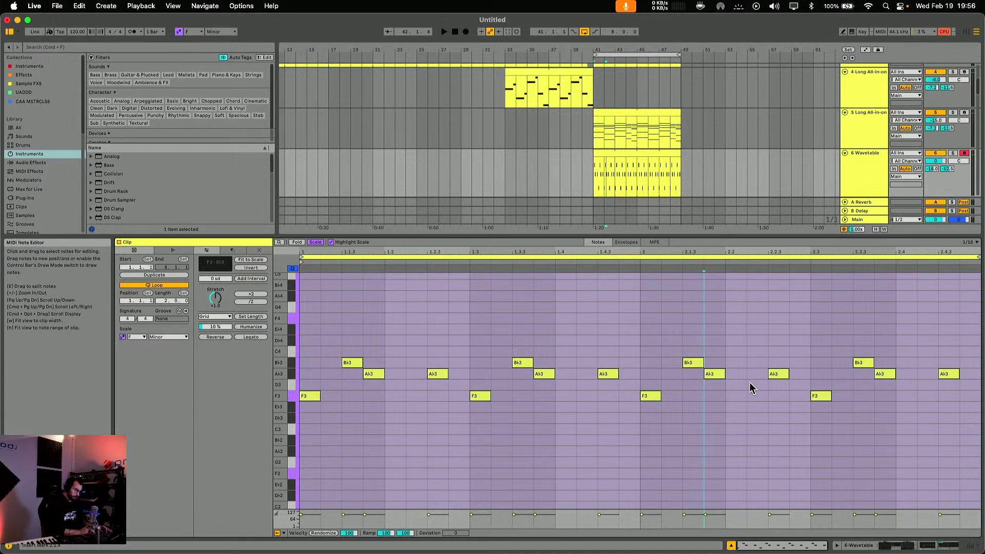
Raise the two B♭3–A♭3 note pairs in the clip's second bar one scale step to C4 and B♭3 and start playback.
{"action": "left_click_drag", "start_coordinate": [753, 385], "coordinate": [676, 327]}
{"action": "key", "text": "Up"}
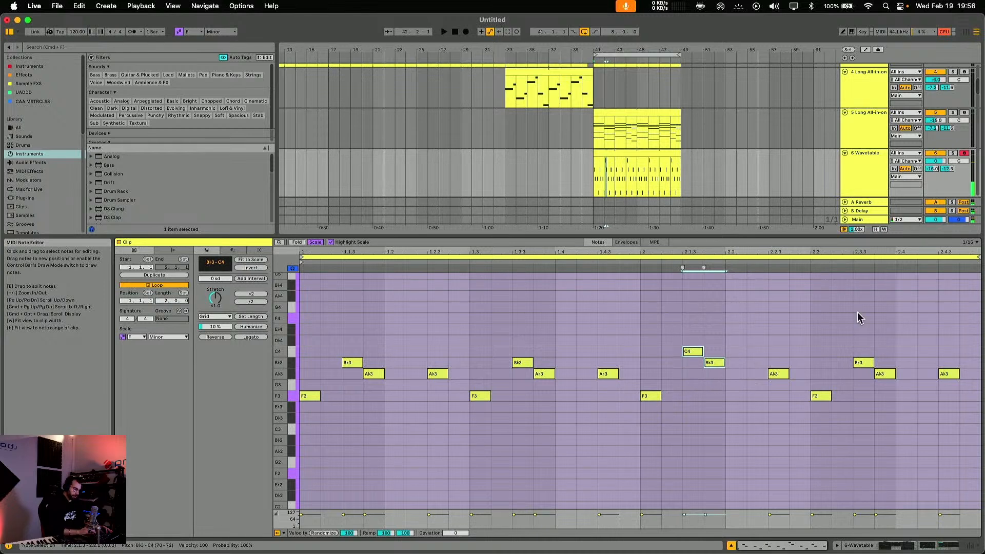
{"action": "left_click_drag", "start_coordinate": [908, 380], "coordinate": [860, 340]}
{"action": "key", "text": "Up"}
{"action": "key", "text": "space"}
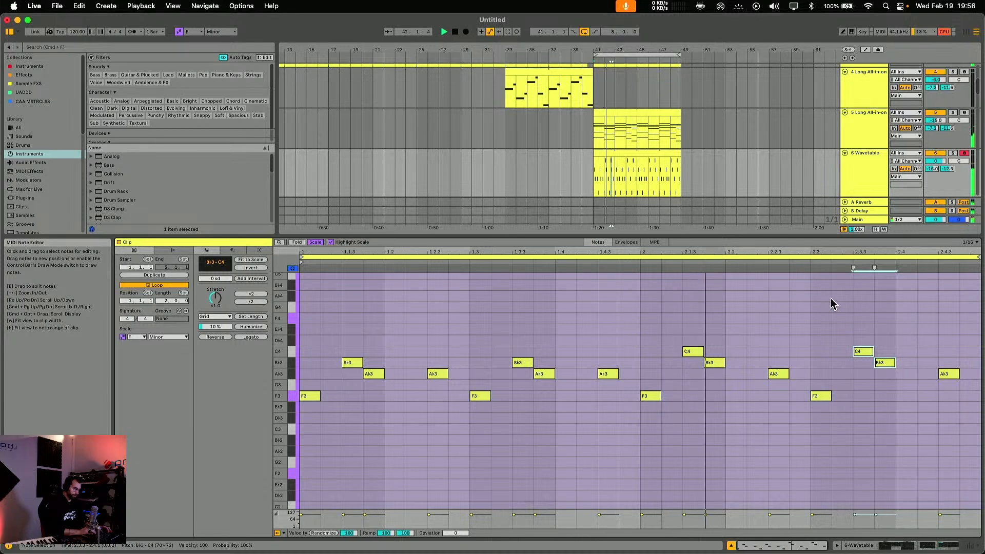
Lower both raised note pairs in the clip's second bar to A♭3 and G3.
{"action": "left_click_drag", "start_coordinate": [682, 317], "coordinate": [713, 381]}
{"action": "key", "text": "Down"}
{"action": "key", "text": "Down"}
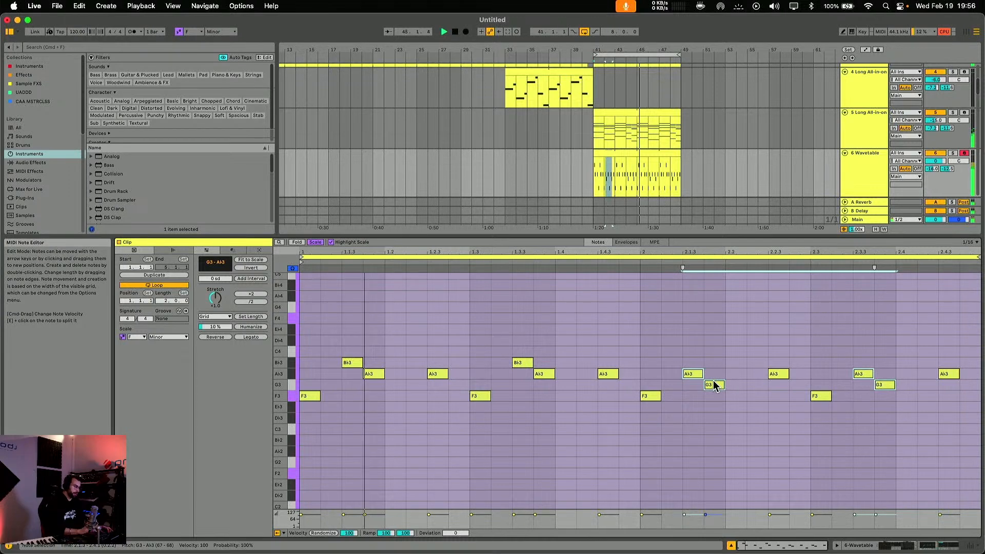
Set the 6 Wavetable track's volume to -0.3 dB while the loop plays.
{"action": "key", "text": "shift+Tab"}
{"action": "left_click", "coordinate": [861, 178]}
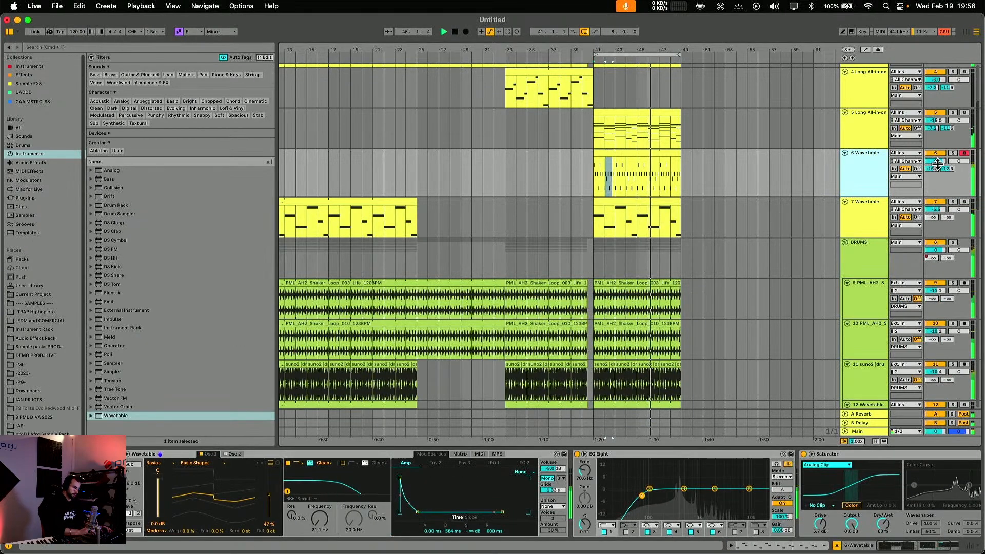
{"action": "left_click_drag", "start_coordinate": [937, 164], "coordinate": [937, 160]}
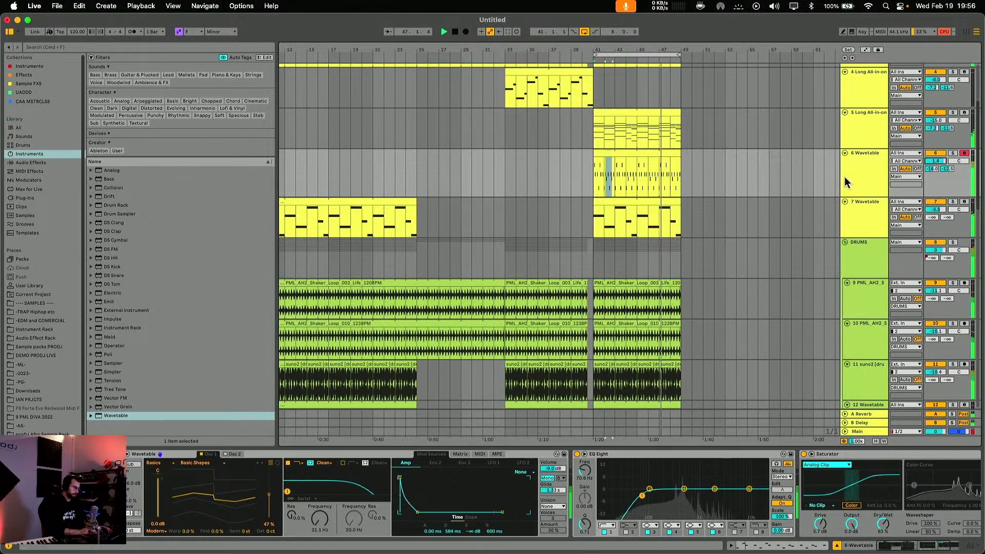
{"action": "double_click", "coordinate": [624, 152]}
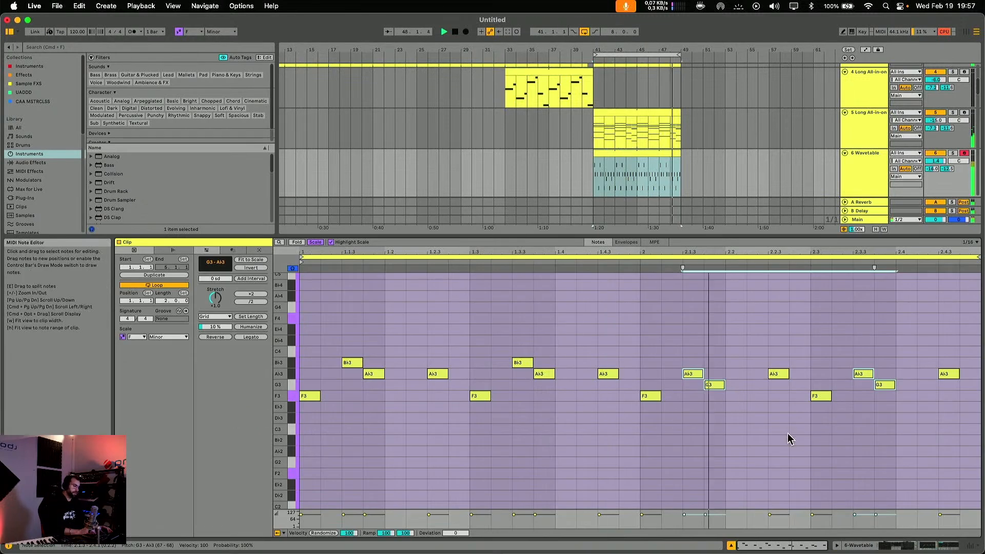
{"action": "key", "text": "shift+Tab"}
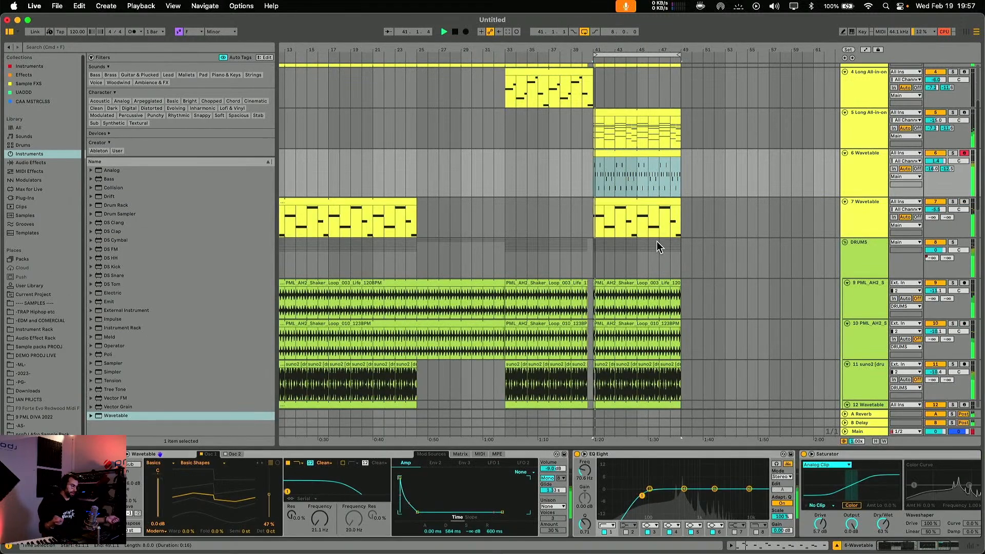
{"action": "scroll", "coordinate": [702, 237], "scroll_direction": "up", "scroll_amount": 1}
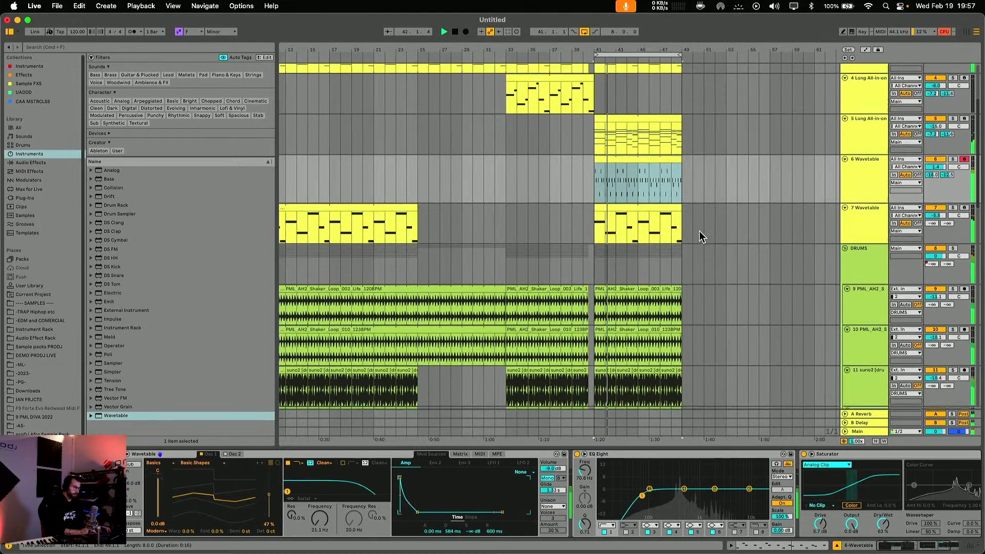
{"action": "scroll", "coordinate": [700, 232], "scroll_direction": "up", "scroll_amount": 3}
{"action": "left_click_drag", "start_coordinate": [940, 234], "coordinate": [940, 242]}
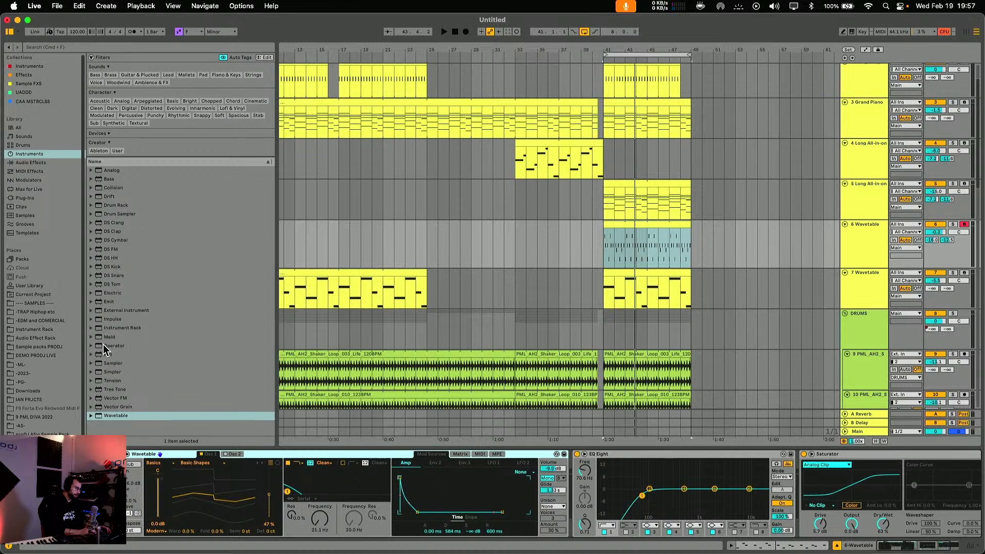
Replace track 6's Wavetable with Operator using a Saw 4 wave, and shape its envelope to a 638 ms decay with -∞ dB sustain.
{"action": "left_click_drag", "start_coordinate": [103, 344], "coordinate": [159, 467]}
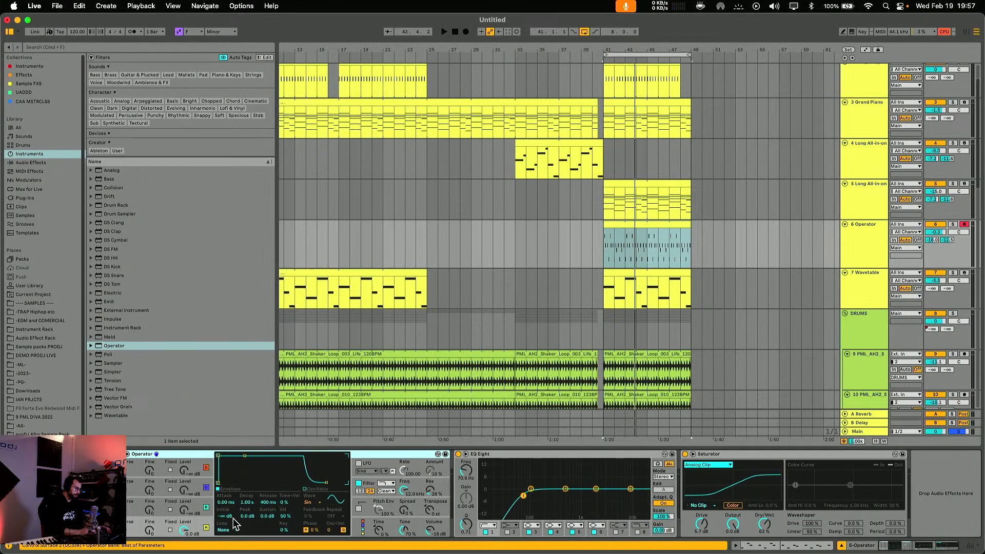
{"action": "left_click", "coordinate": [311, 506]}
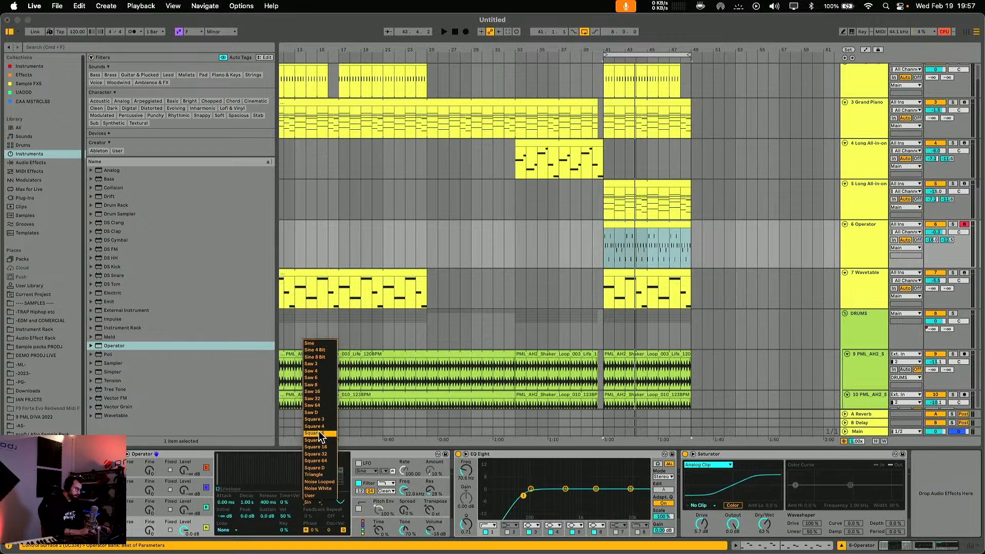
{"action": "left_click", "coordinate": [316, 371]}
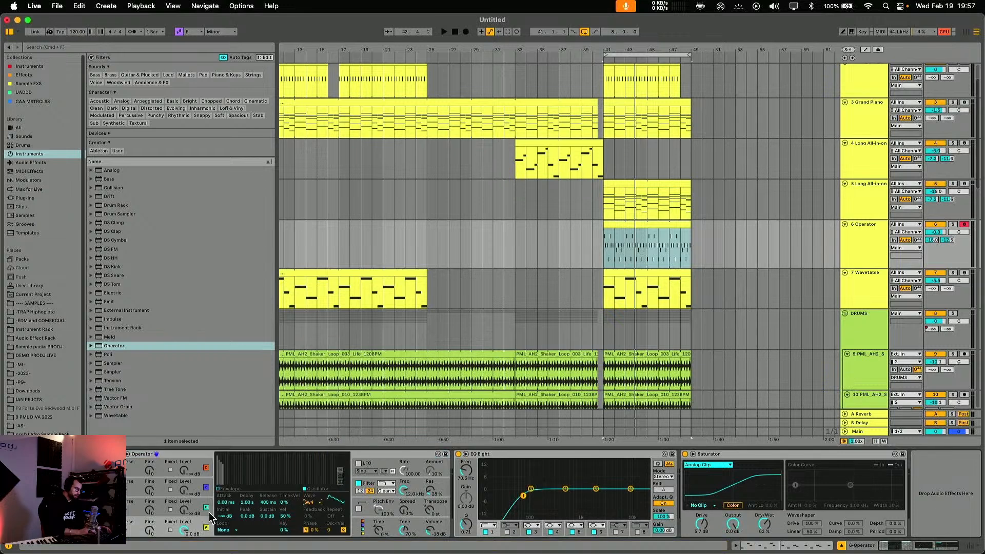
{"action": "key", "text": "space"}
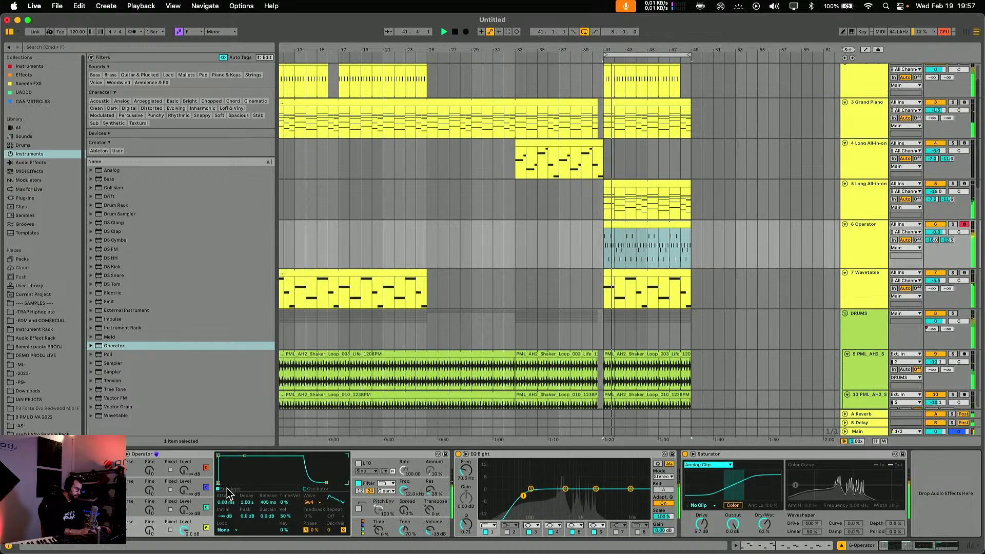
{"action": "left_click_drag", "start_coordinate": [244, 456], "coordinate": [243, 482]}
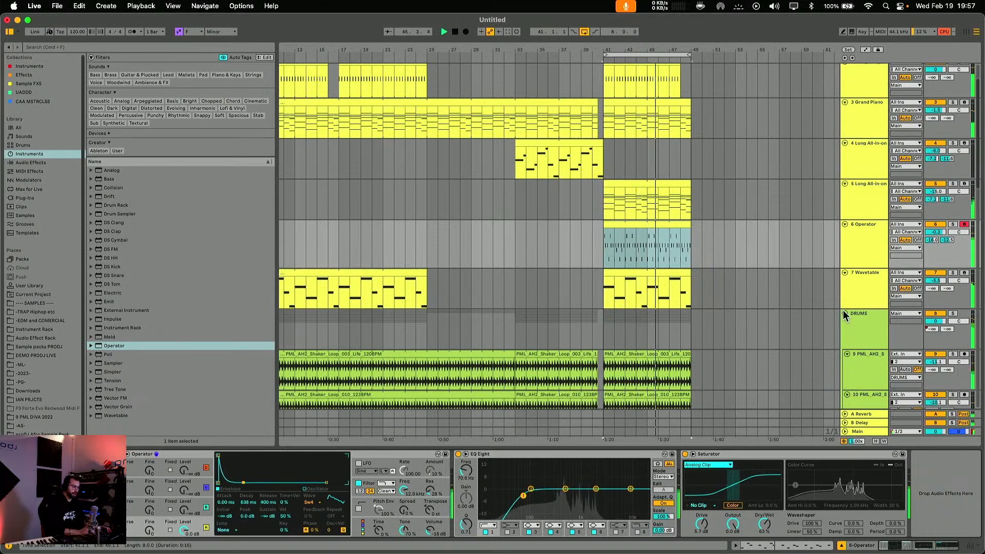
Arm the Grand Piano track, select its clip at bar 41 and play the loop from bar 41 to 49.
{"action": "left_click", "coordinate": [867, 256]}
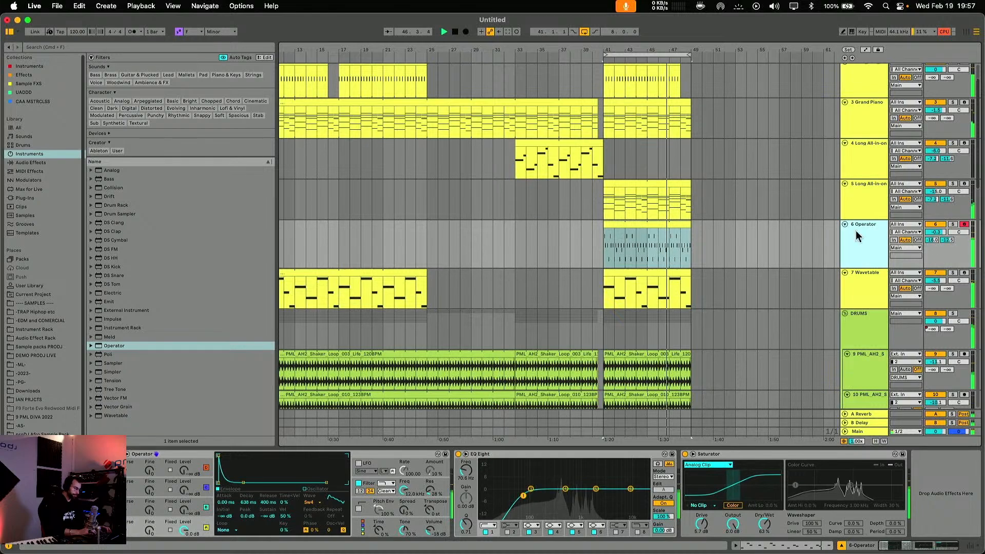
{"action": "key", "text": "shift+Tab"}
{"action": "key", "text": "shift+Tab"}
{"action": "scroll", "coordinate": [716, 222], "scroll_direction": "down", "scroll_amount": 3}
{"action": "scroll", "coordinate": [717, 222], "scroll_direction": "up", "scroll_amount": 8}
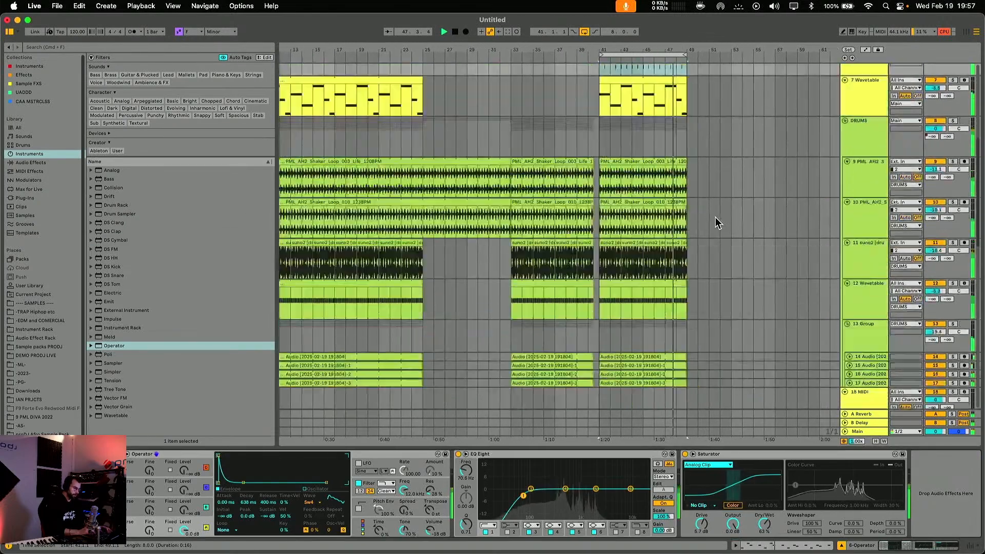
{"action": "left_click_drag", "start_coordinate": [653, 50], "coordinate": [654, 89]}
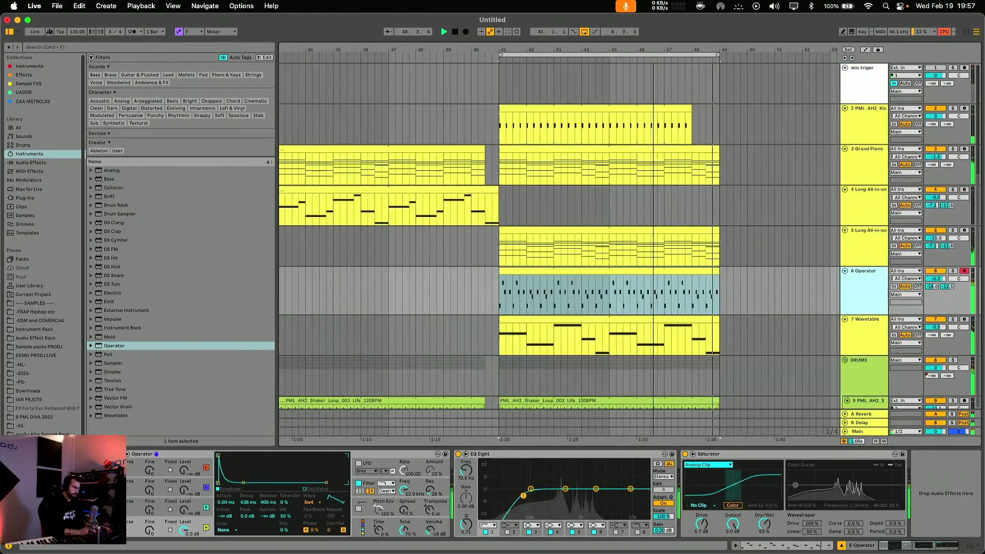
{"action": "left_click", "coordinate": [964, 149]}
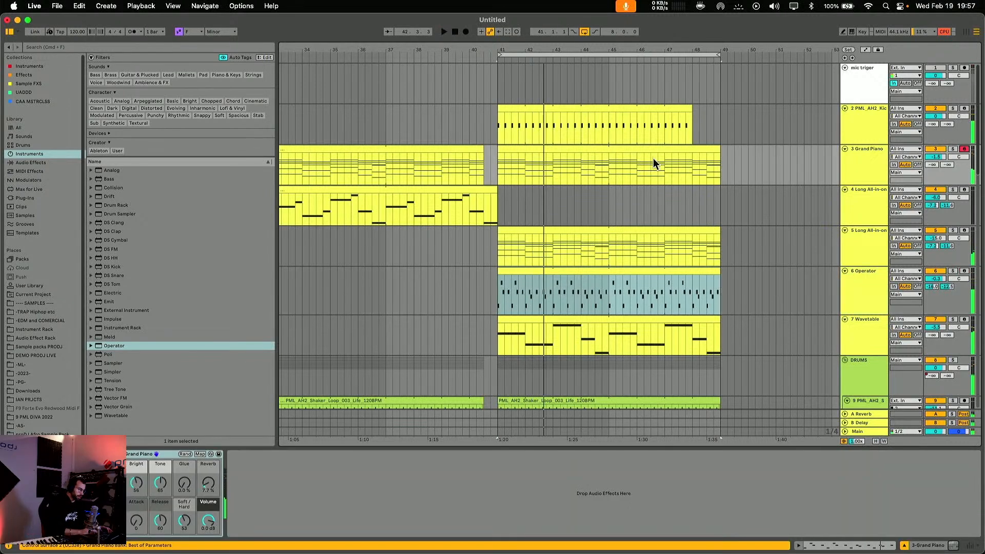
{"action": "left_click", "coordinate": [586, 149]}
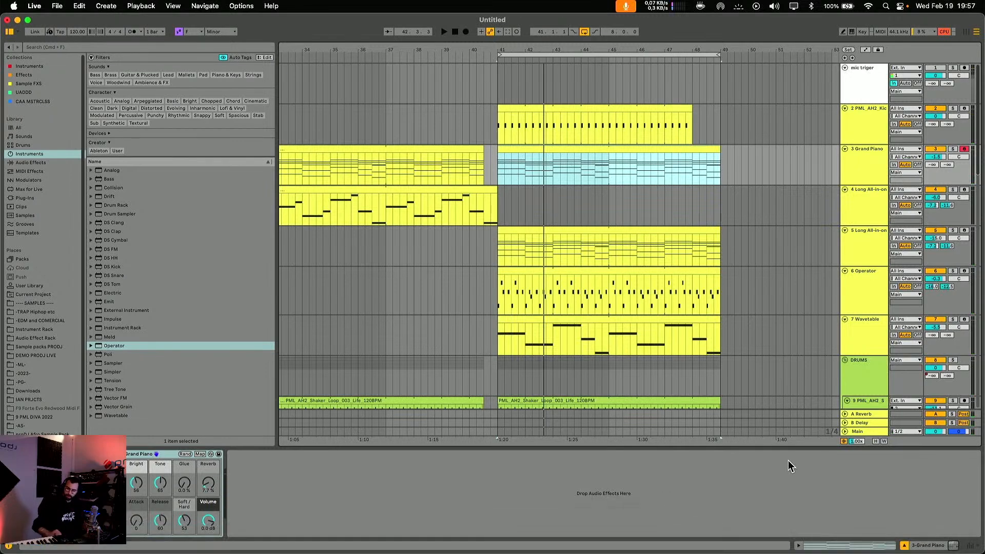
{"action": "key", "text": "space"}
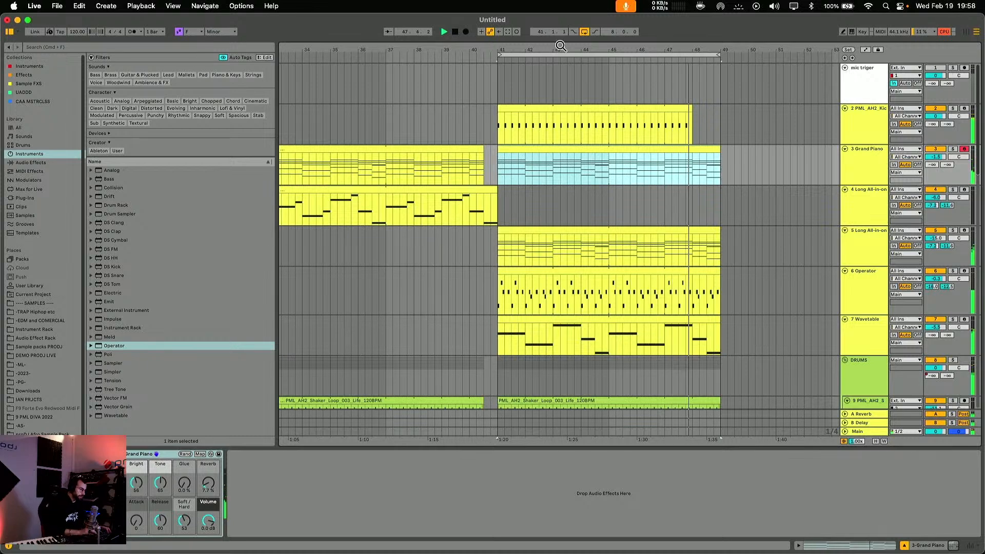
{"action": "left_click_drag", "start_coordinate": [541, 47], "coordinate": [589, 26]}
{"action": "key", "text": "space"}
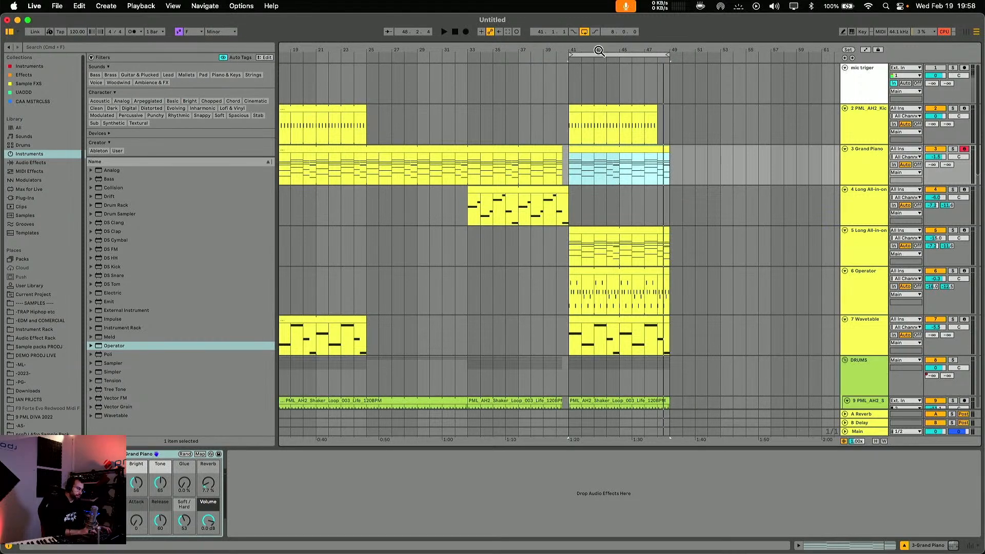
Insert a new MIDI track directly below the Grand Piano track.
{"action": "left_click_drag", "start_coordinate": [599, 51], "coordinate": [610, 51]}
{"action": "left_click", "coordinate": [874, 175]}
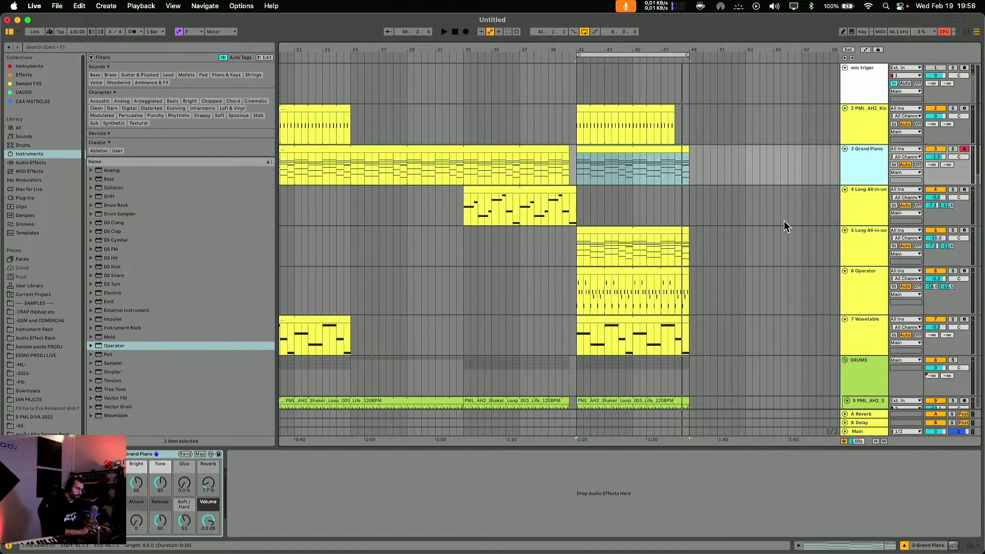
{"action": "left_click", "coordinate": [868, 209]}
{"action": "left_click", "coordinate": [868, 179]}
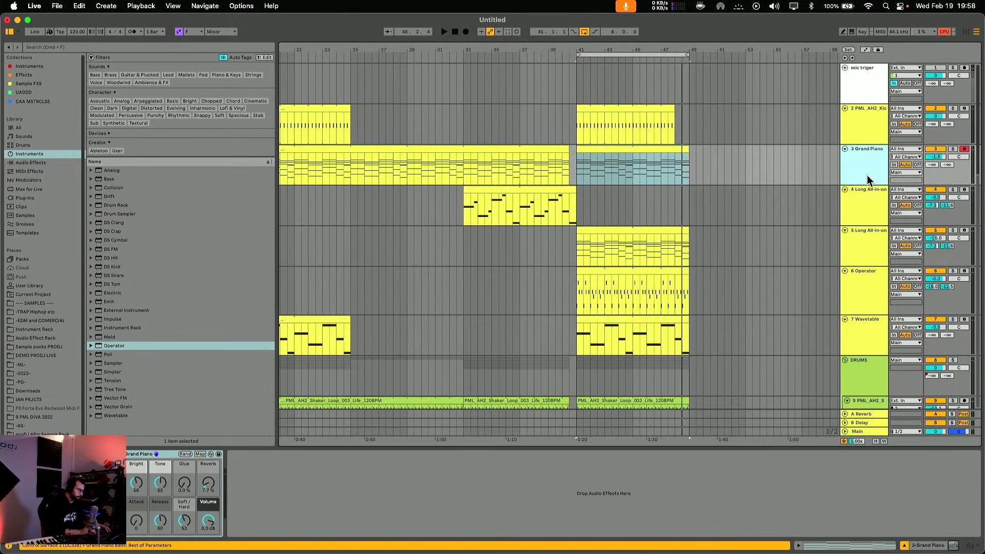
{"action": "key", "text": "super+shift+t"}
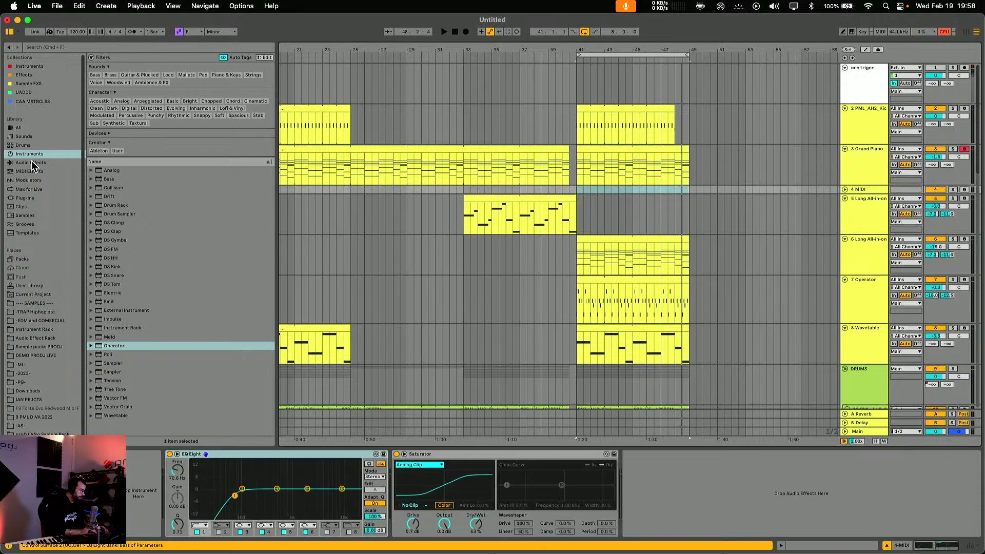
Filter the Sounds library to Pad, load Airlite.adv on the new MIDI track and unfold the track.
{"action": "left_click", "coordinate": [24, 136]}
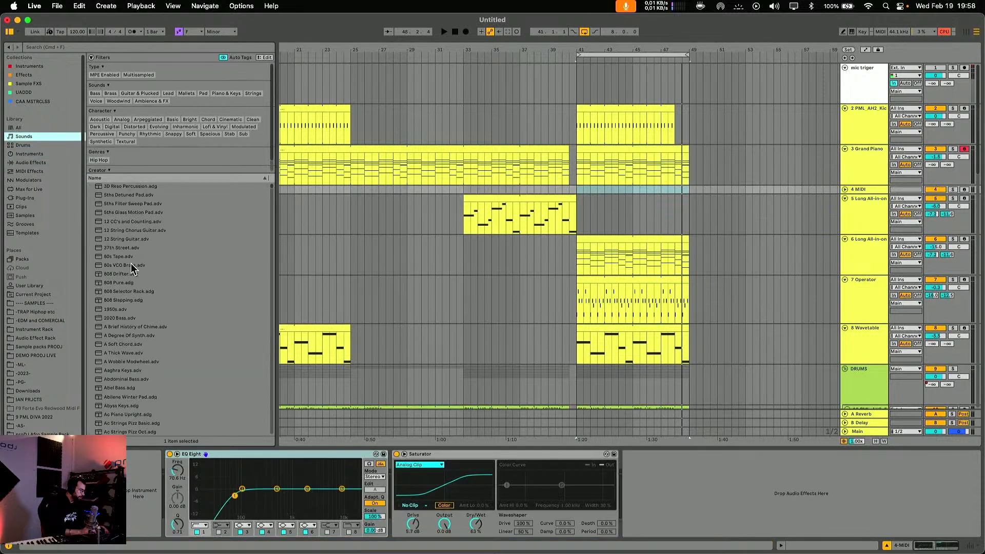
{"action": "left_click", "coordinate": [32, 66]}
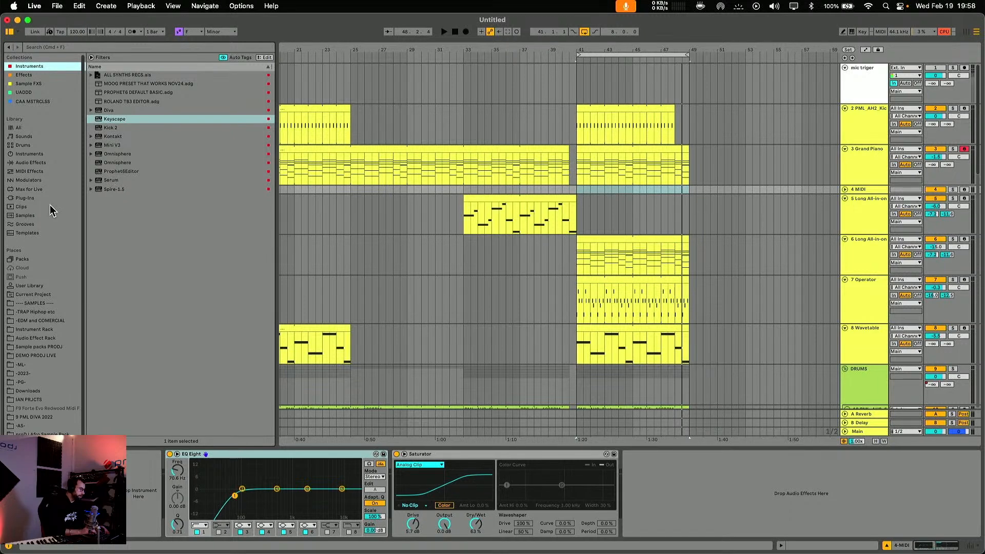
{"action": "left_click", "coordinate": [26, 137]}
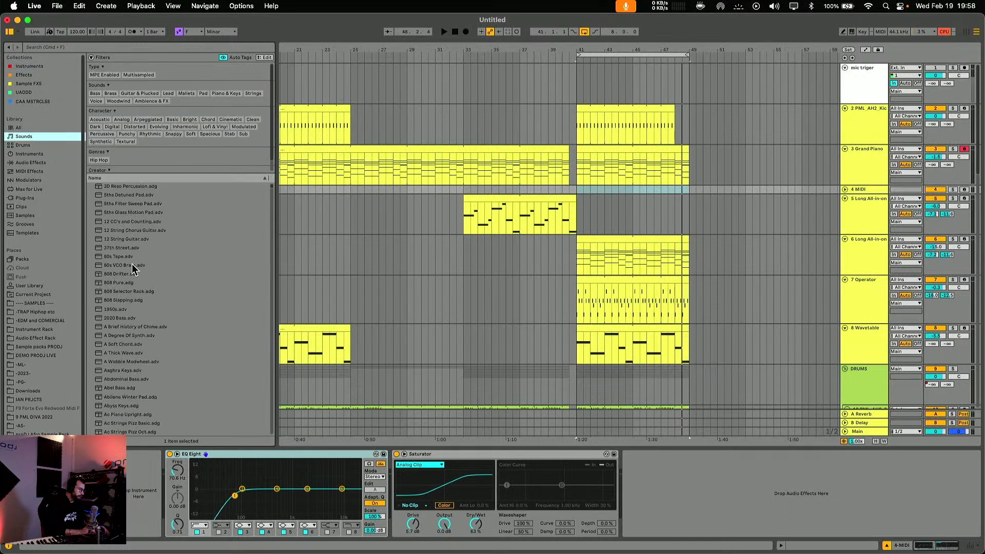
{"action": "scroll", "coordinate": [169, 277], "scroll_direction": "down", "scroll_amount": 15}
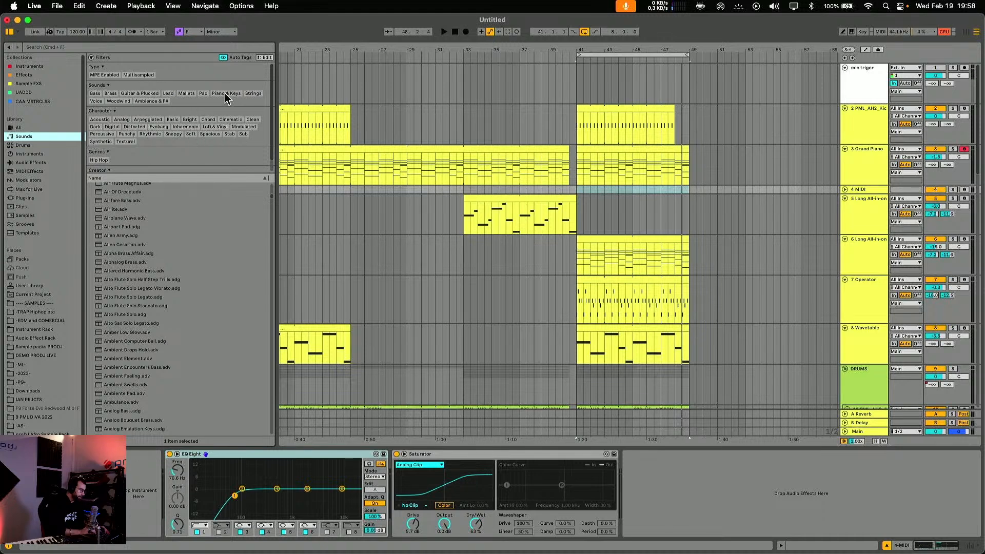
{"action": "left_click", "coordinate": [203, 94]}
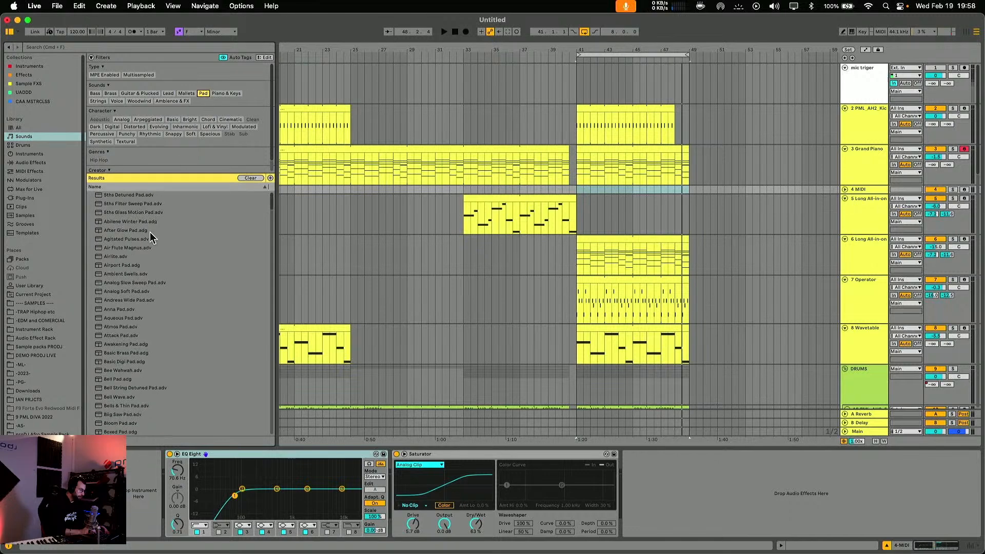
{"action": "left_click", "coordinate": [125, 256]}
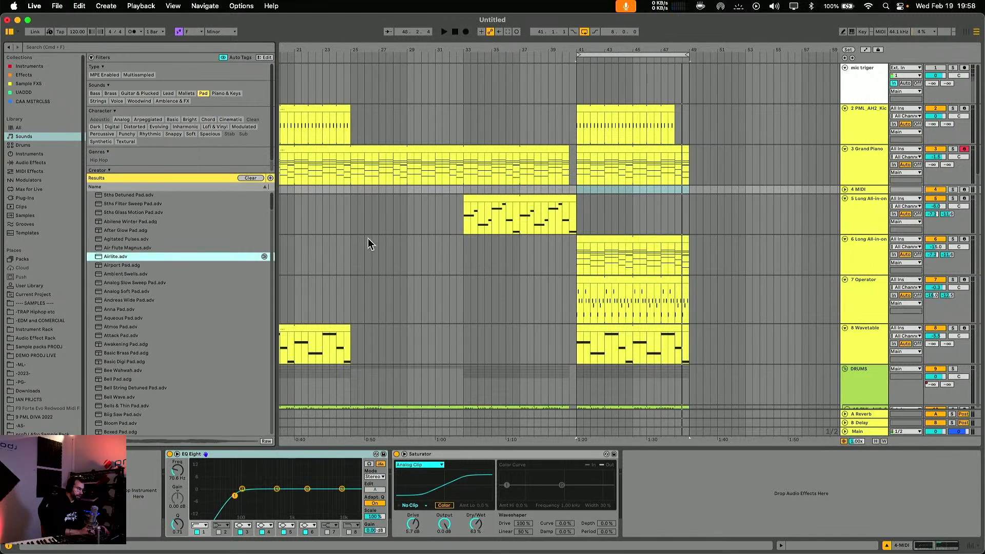
{"action": "left_click", "coordinate": [865, 189]}
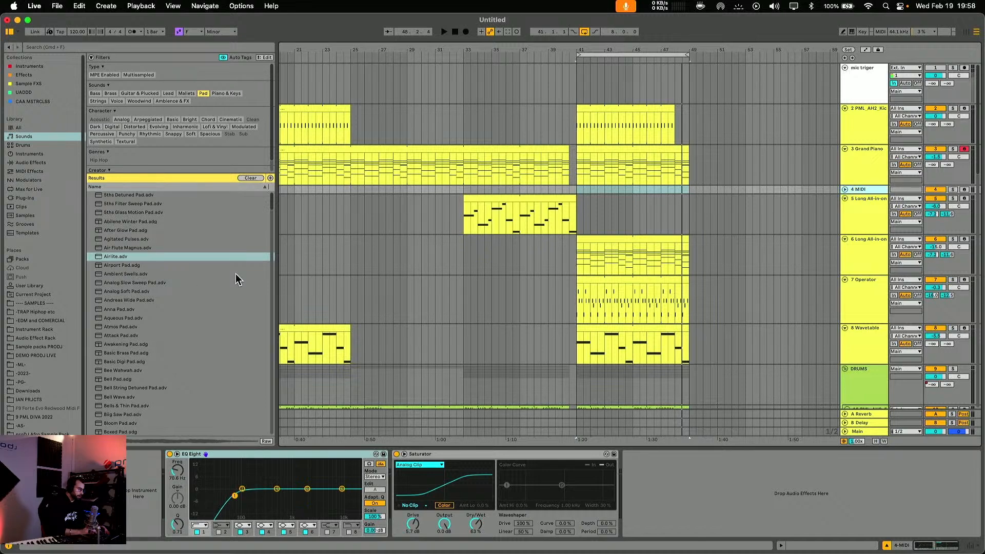
{"action": "double_click", "coordinate": [104, 258]}
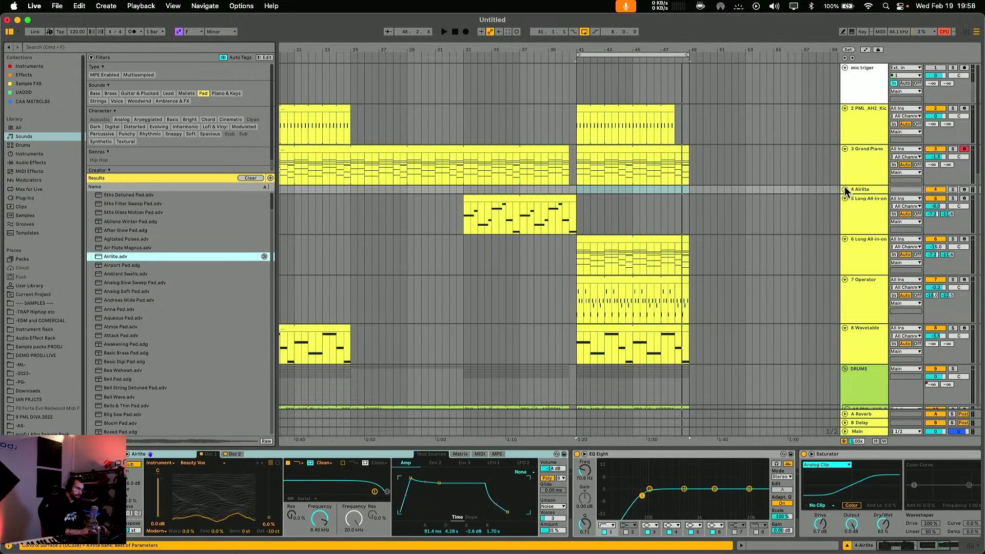
{"action": "left_click", "coordinate": [845, 189]}
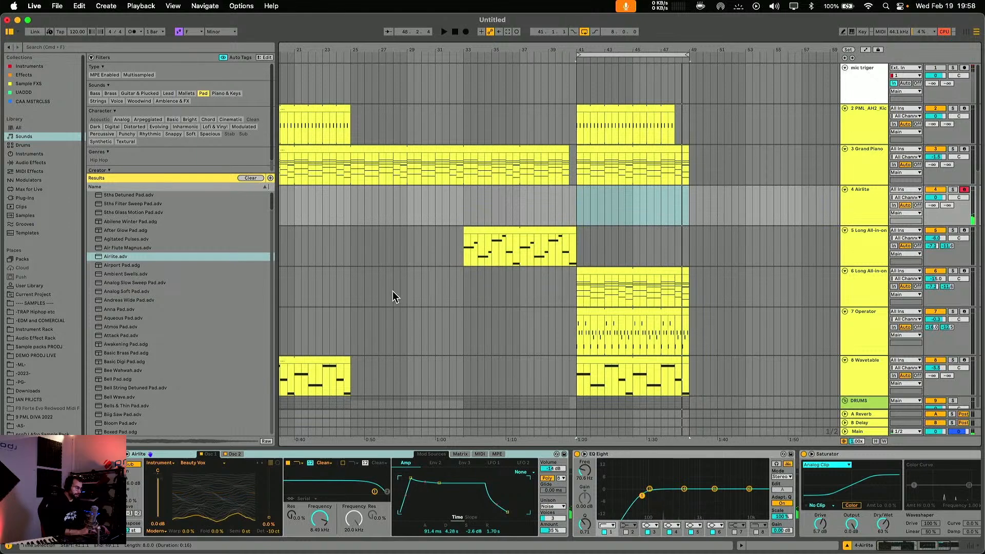
Replace the Airlite sound on track 4 with the Analog Soft Pad.adv preset.
{"action": "left_click", "coordinate": [129, 285]}
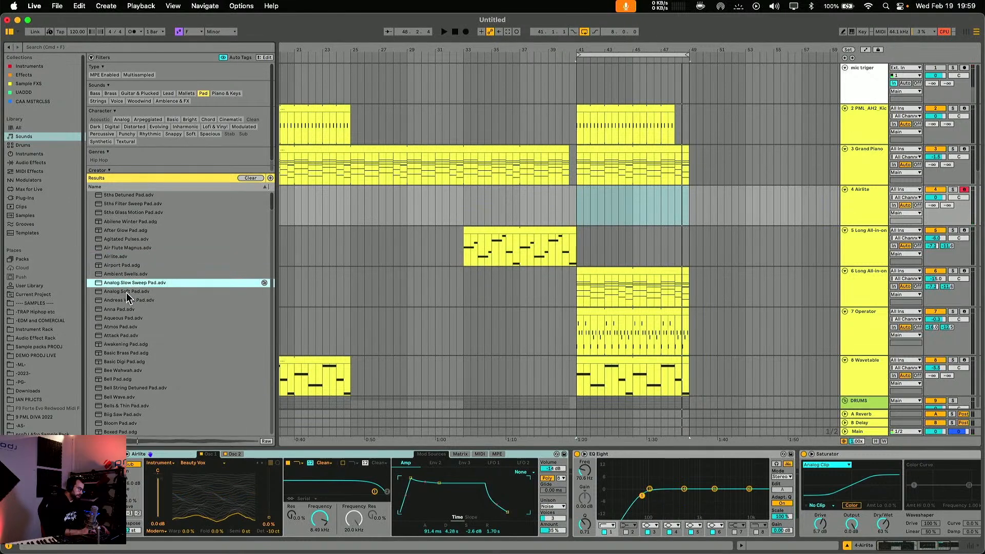
{"action": "left_click", "coordinate": [126, 291]}
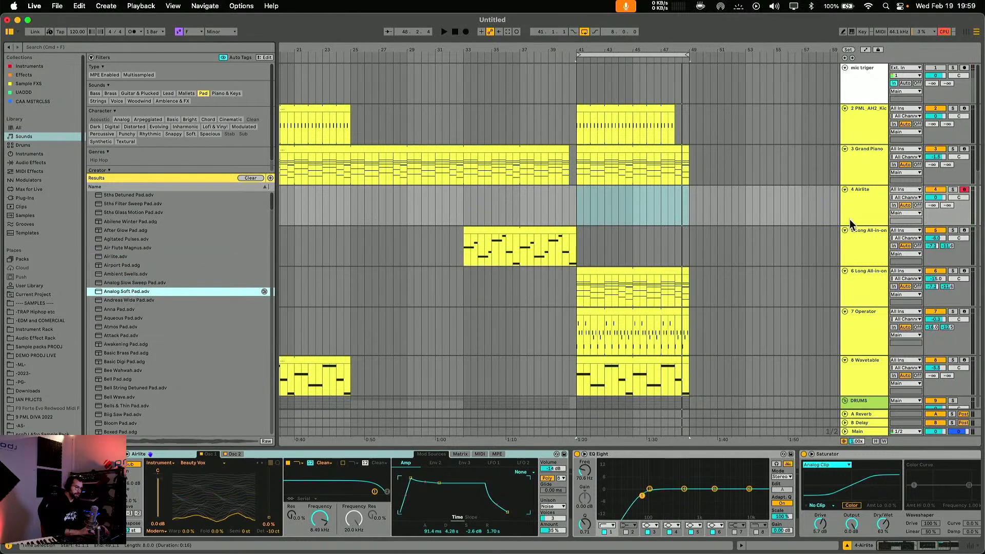
{"action": "left_click", "coordinate": [874, 215]}
{"action": "double_click", "coordinate": [135, 291]}
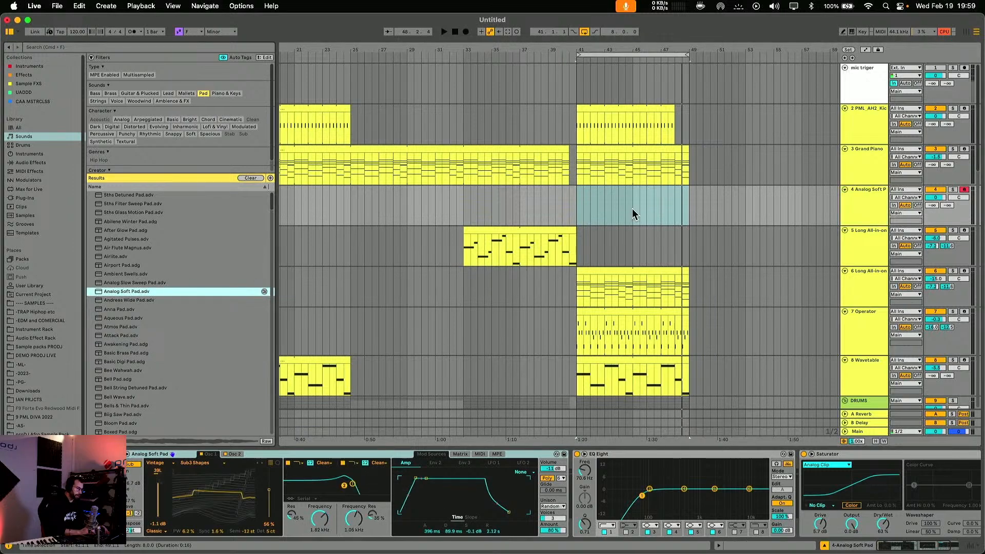
Copy the Grand Piano clip at bar 41 onto the Analog Soft Pad track and open the copy's notes.
{"action": "left_click", "coordinate": [606, 180]}
{"action": "left_click_drag", "start_coordinate": [608, 158], "coordinate": [611, 213]}
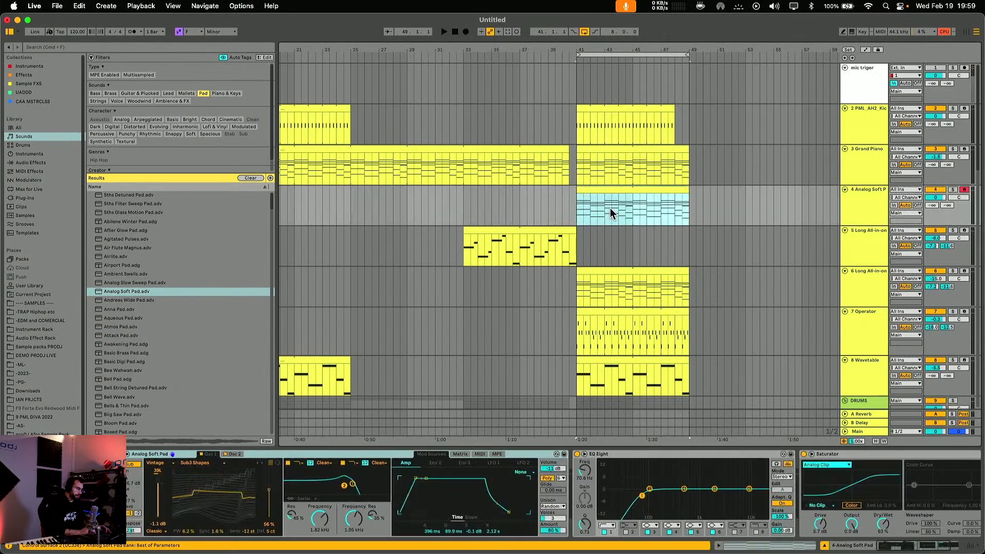
{"action": "double_click", "coordinate": [612, 190]}
Delete the lower notes of the copied pad clip and deactivate the remaining chord notes as a silent guide.
{"action": "left_click_drag", "start_coordinate": [410, 379], "coordinate": [977, 504]}
{"action": "key", "text": "Delete"}
{"action": "scroll", "coordinate": [828, 412], "scroll_direction": "up", "scroll_amount": 3}
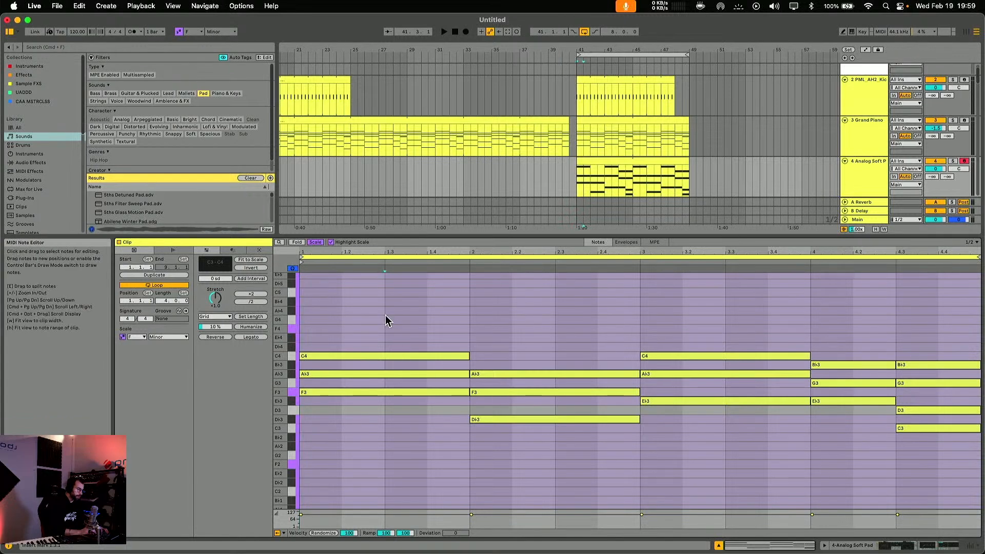
{"action": "left_click_drag", "start_coordinate": [386, 315], "coordinate": [918, 460]}
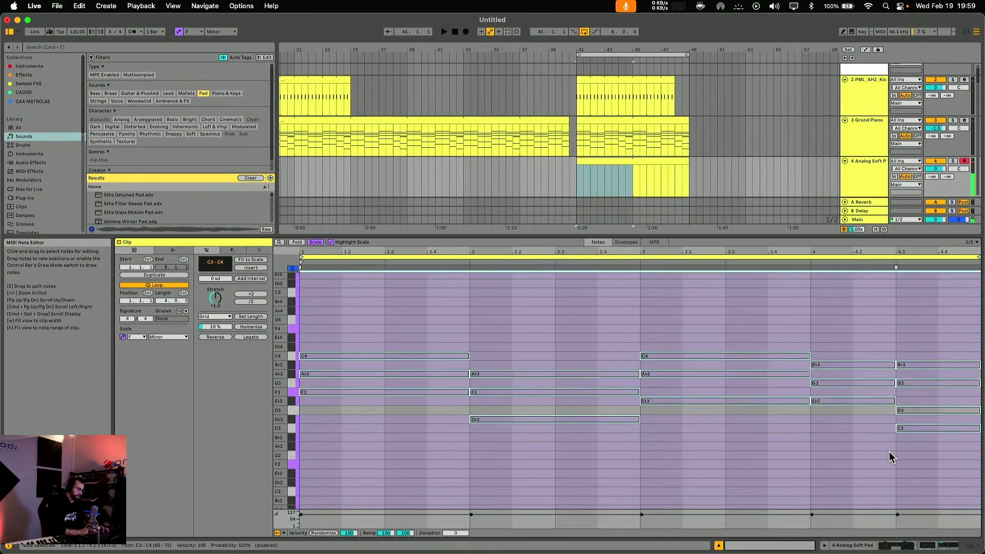
{"action": "left_click", "coordinate": [512, 346]}
Draw two-beat notes in the pad clip: E♭4 at 1.3, D♭4 at 2.3 and B♭3 at 3.3.
{"action": "key", "text": "b"}
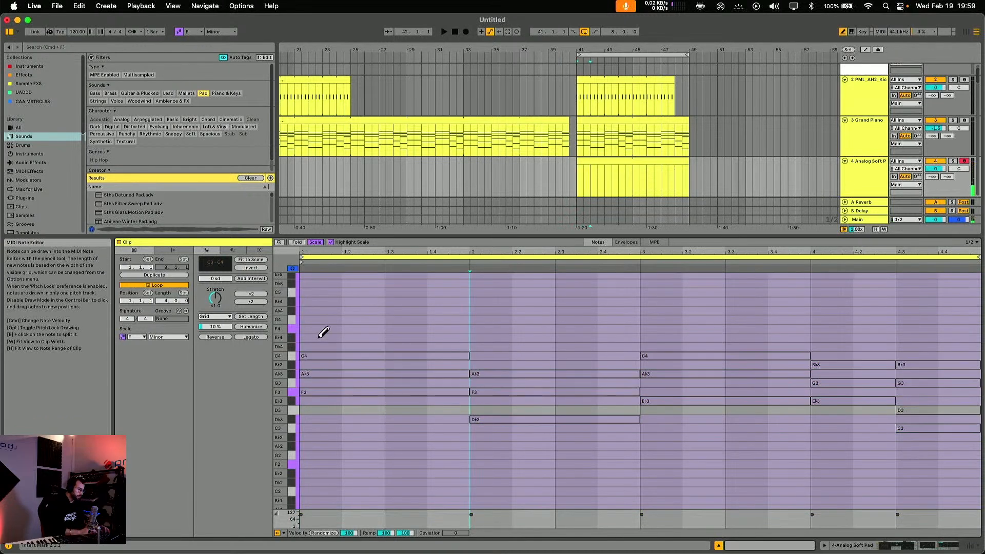
{"action": "left_click", "coordinate": [402, 336]}
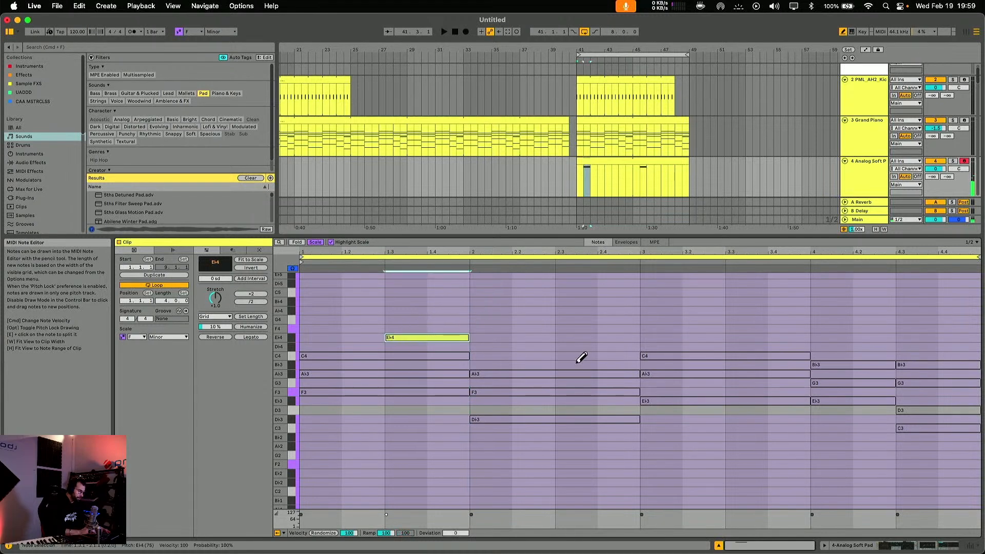
{"action": "left_click", "coordinate": [585, 346]}
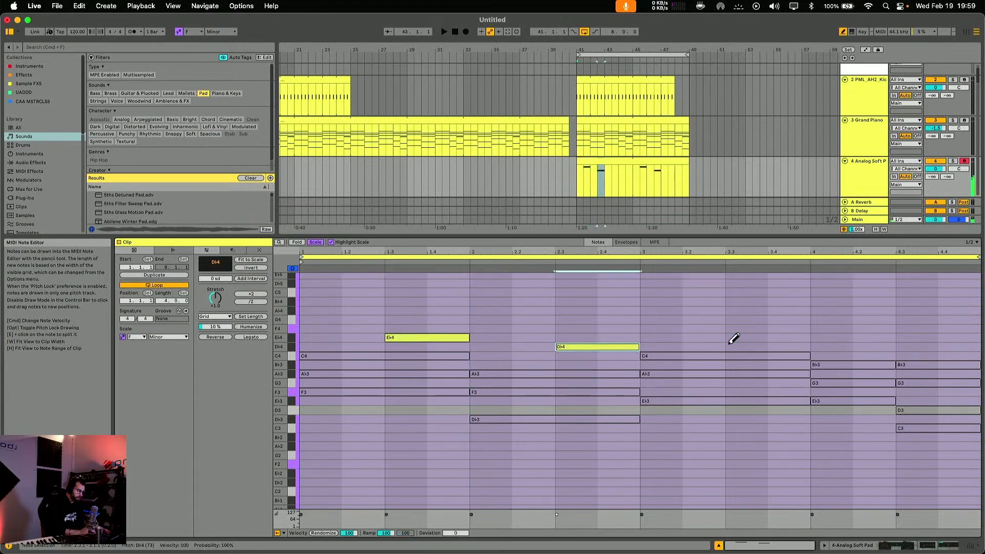
{"action": "left_click", "coordinate": [757, 363]}
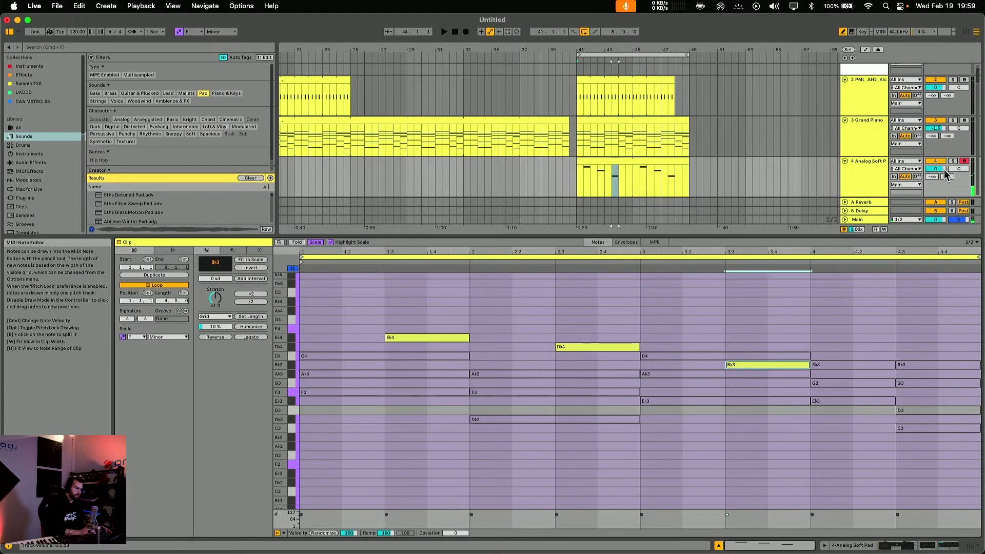
Lower the Analog Soft Pad track's volume to about -6.6 dB while playing the loop from bar 41.
{"action": "left_click_drag", "start_coordinate": [944, 171], "coordinate": [944, 191]}
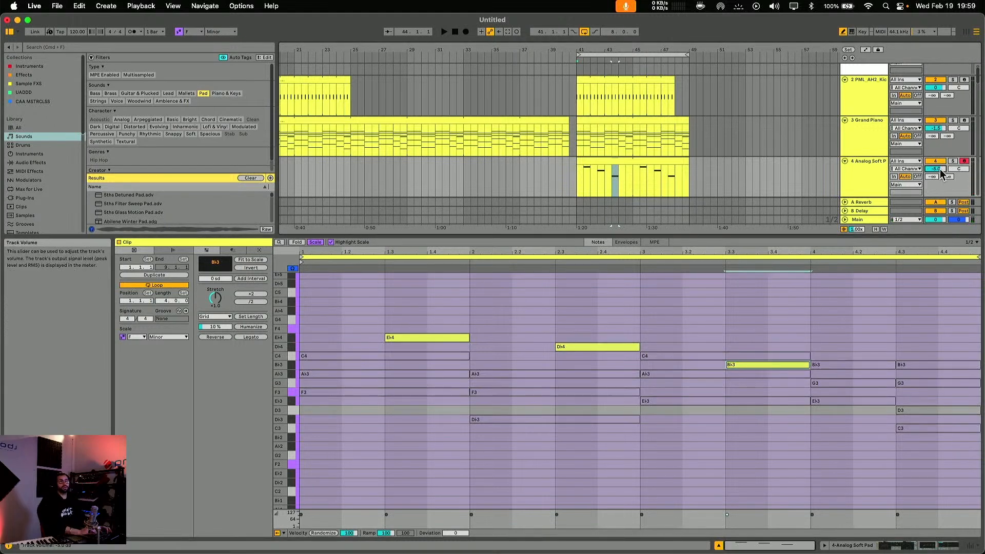
{"action": "key", "text": "space"}
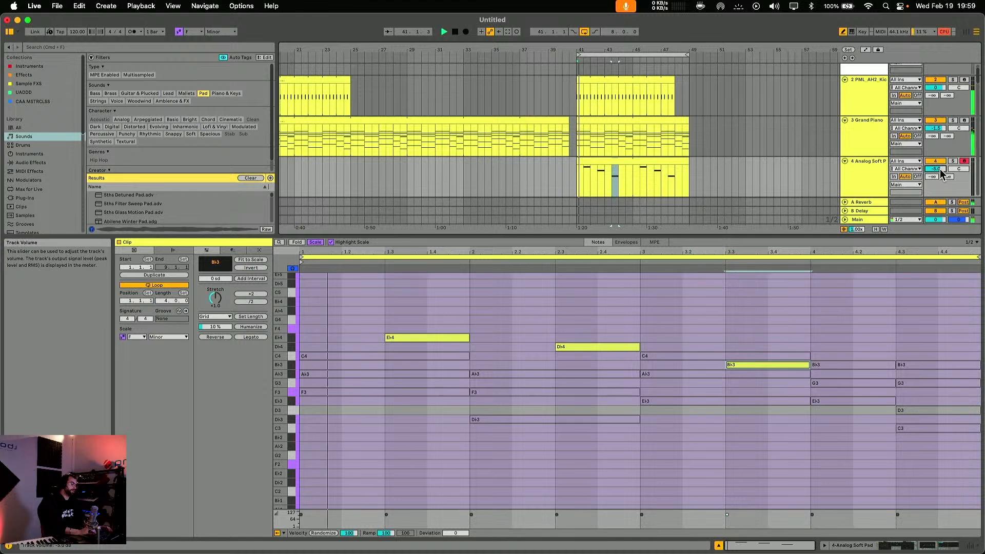
{"action": "left_click_drag", "start_coordinate": [944, 174], "coordinate": [943, 174]}
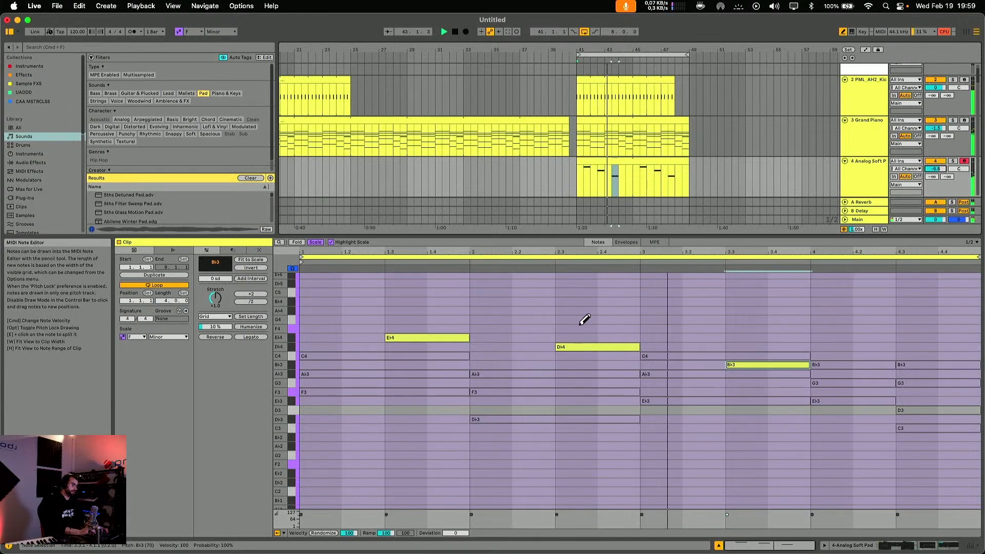
Transpose the three drawn pad notes down an octave to E♭3, D♭3 and B♭2, and shorten each to one beat.
{"action": "key", "text": "b"}
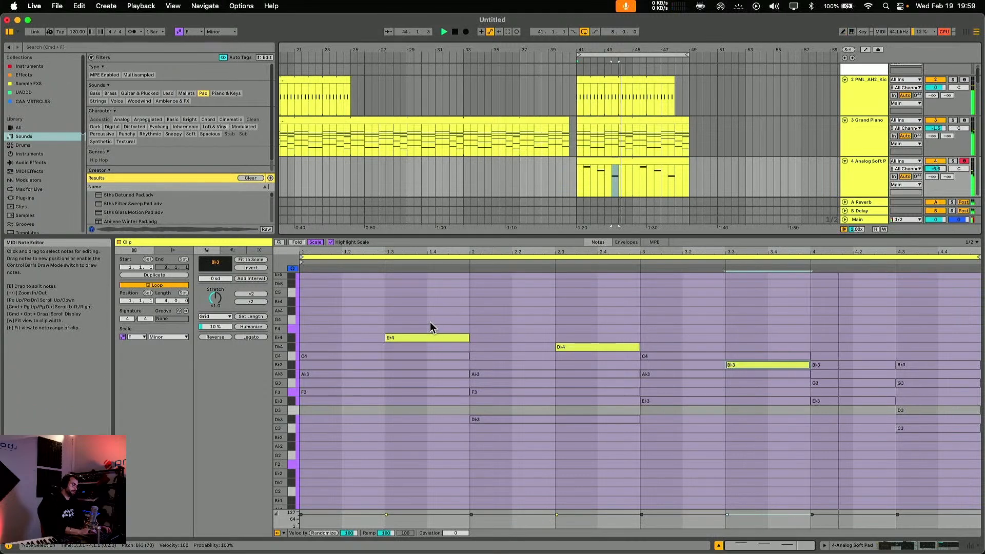
{"action": "left_click", "coordinate": [423, 337]}
{"action": "left_click", "coordinate": [612, 347], "text": "shift"}
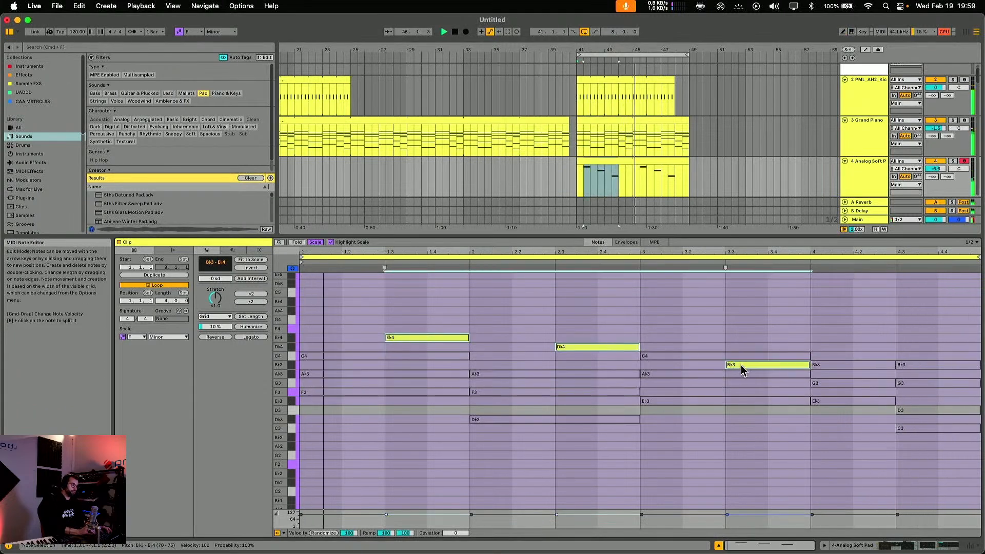
{"action": "key", "text": "shift+Down"}
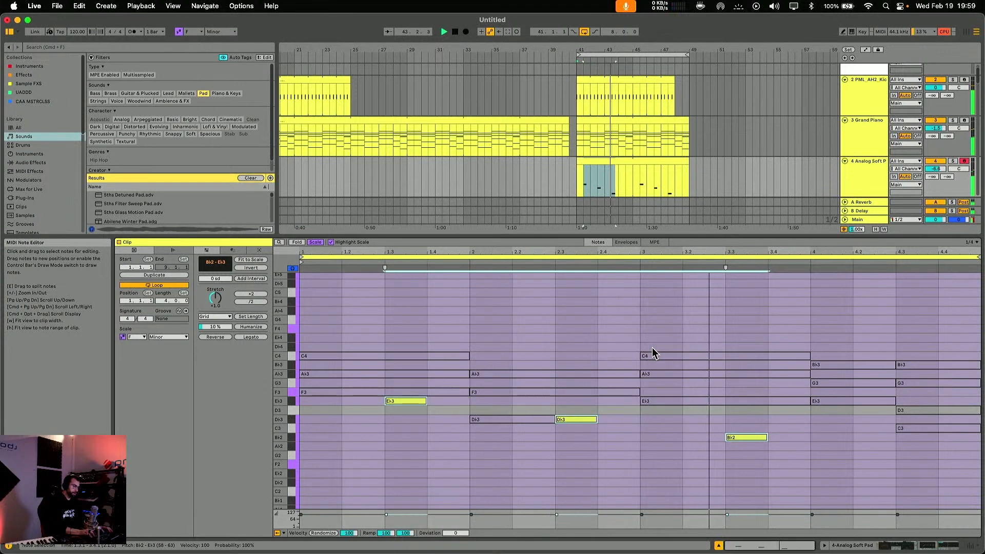
Close the pad clip's note editor and lower the Analog Soft Pad track's volume to about -15.1 dB.
{"action": "key", "text": "shift+Tab"}
{"action": "left_click_drag", "start_coordinate": [937, 169], "coordinate": [936, 197]}
Add an Auto Filter to the Operator track, lower its low-pass cutoff to below 1 kHz and play the loop.
{"action": "left_click_drag", "start_coordinate": [546, 50], "coordinate": [648, 71]}
{"action": "scroll", "coordinate": [732, 214], "scroll_direction": "down", "scroll_amount": 4}
{"action": "left_click", "coordinate": [865, 215]}
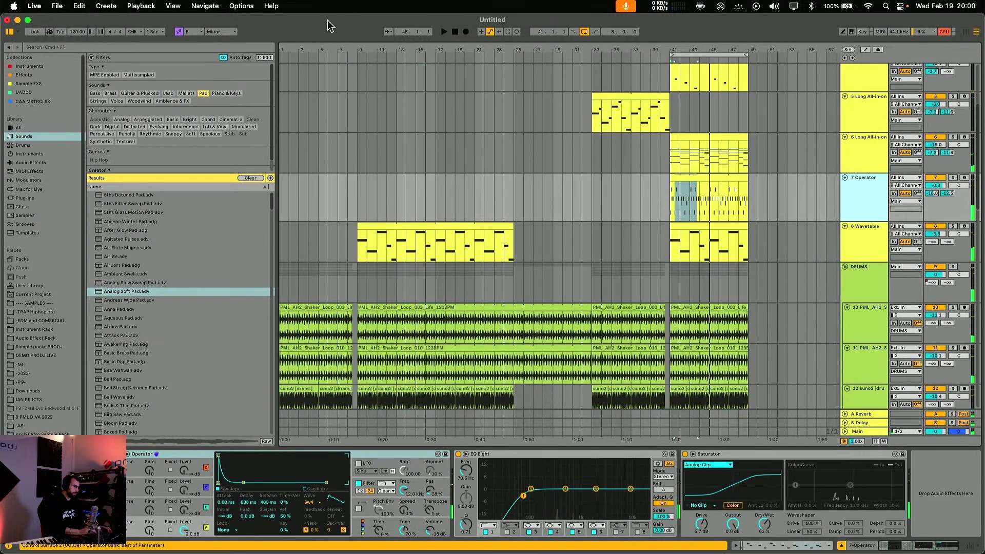
{"action": "left_click", "coordinate": [24, 162]}
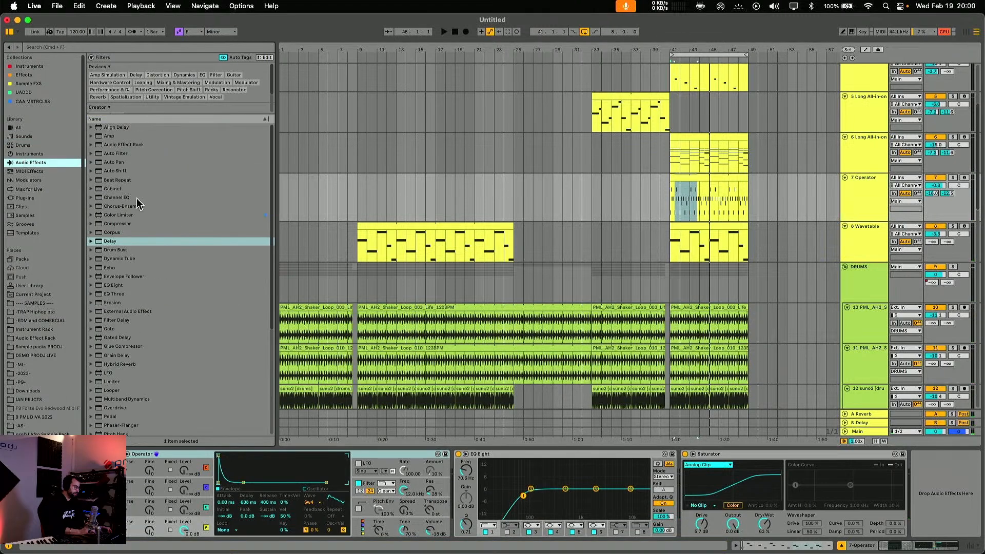
{"action": "double_click", "coordinate": [111, 153]}
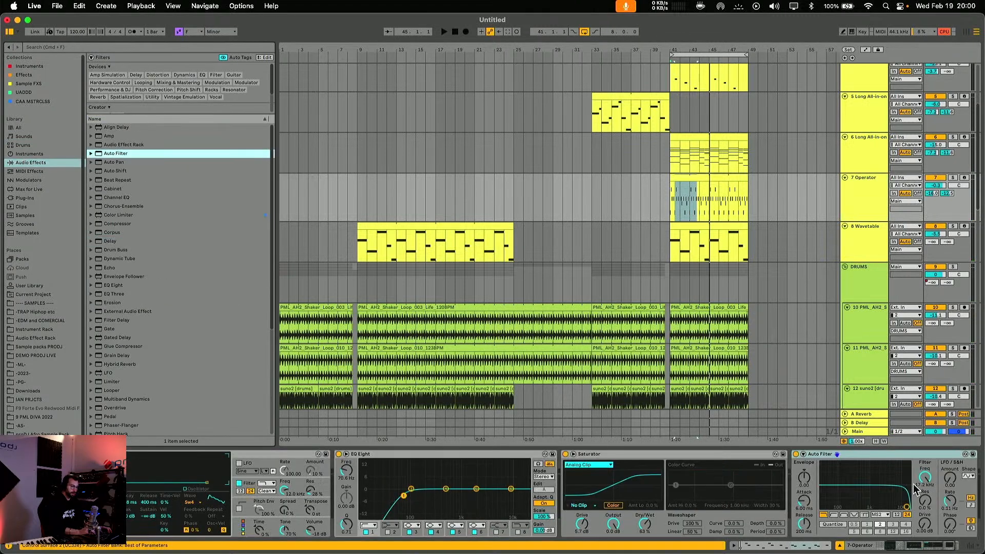
{"action": "left_click_drag", "start_coordinate": [907, 507], "coordinate": [861, 497]}
{"action": "key", "text": "space"}
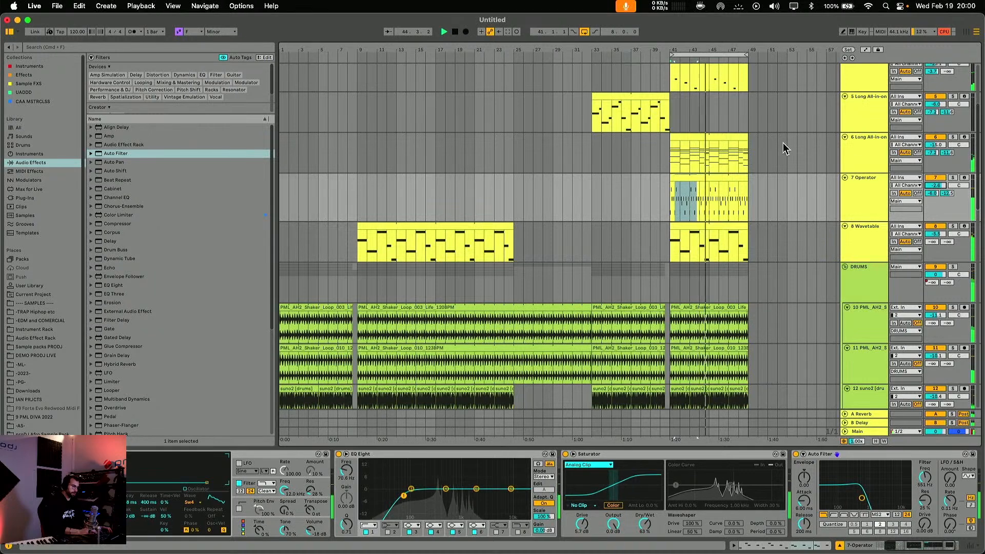
Review the arrangement's tracks from top to bottom while the loop from bar 41 plays.
{"action": "scroll", "coordinate": [618, 95], "scroll_direction": "up", "scroll_amount": 3}
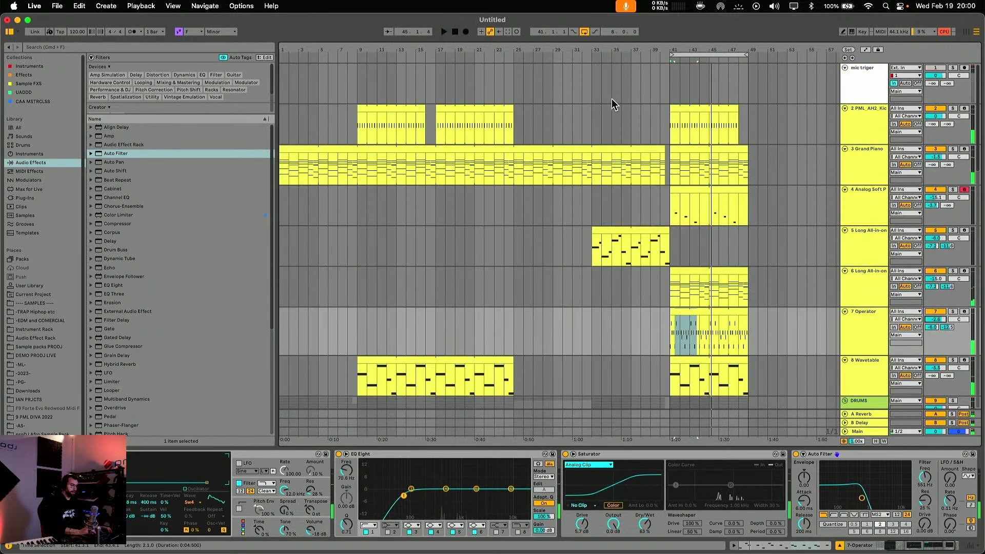
{"action": "left_click", "coordinate": [612, 98]}
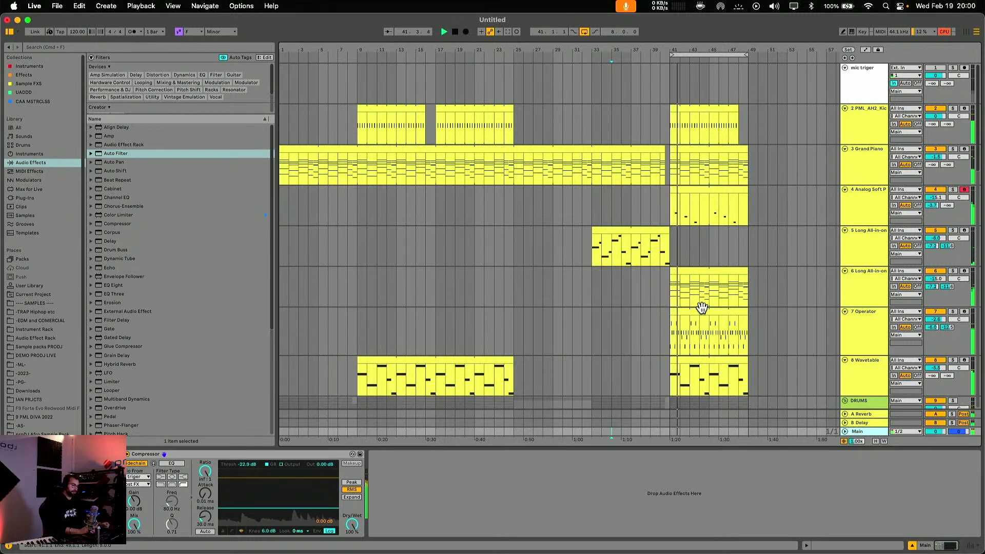
{"action": "scroll", "coordinate": [735, 254], "scroll_direction": "down", "scroll_amount": 15}
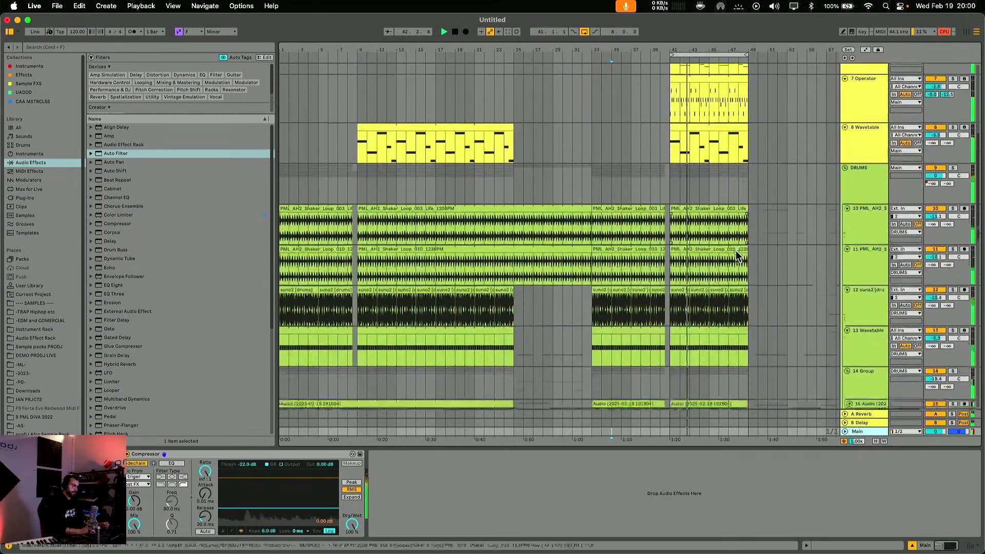
{"action": "scroll", "coordinate": [735, 250], "scroll_direction": "down", "scroll_amount": 5}
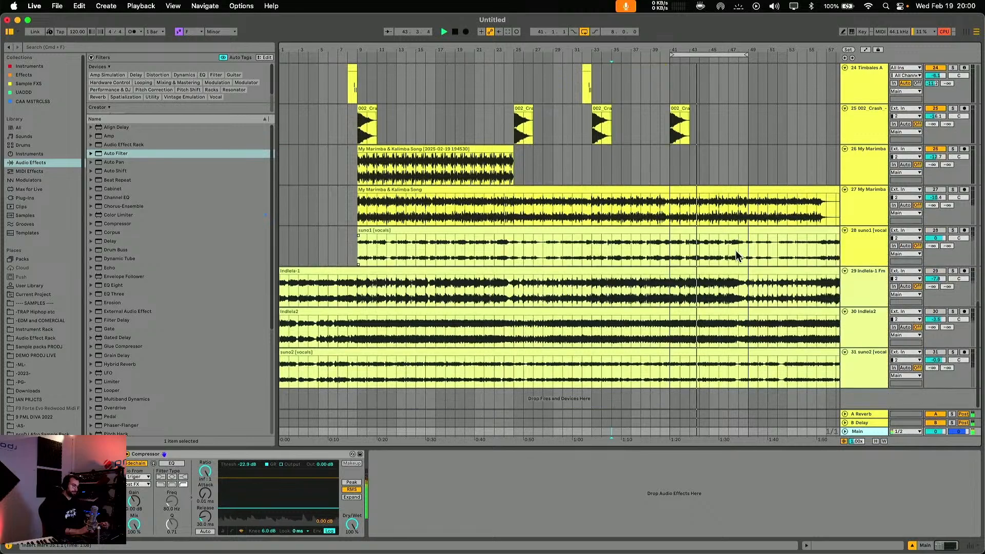
{"action": "scroll", "coordinate": [736, 250], "scroll_direction": "up", "scroll_amount": 20}
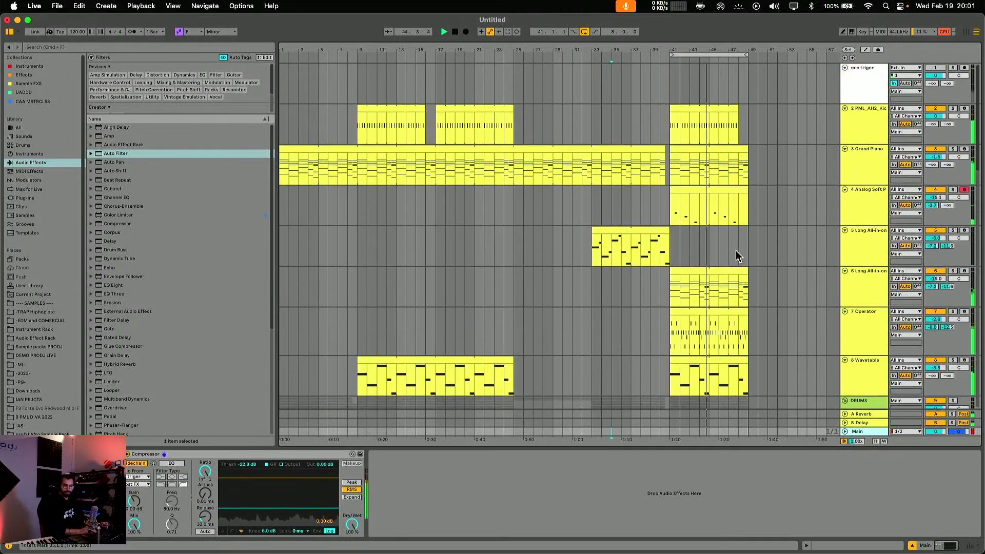